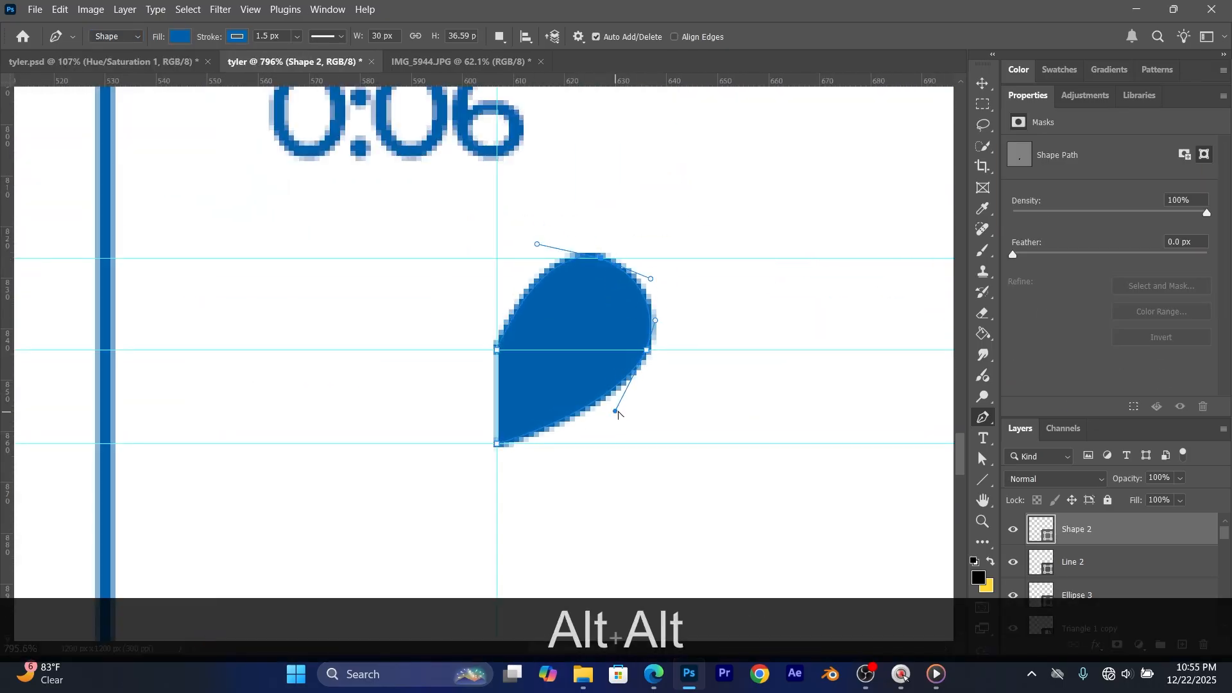
{"action": "key", "text": "ctrl+z"}
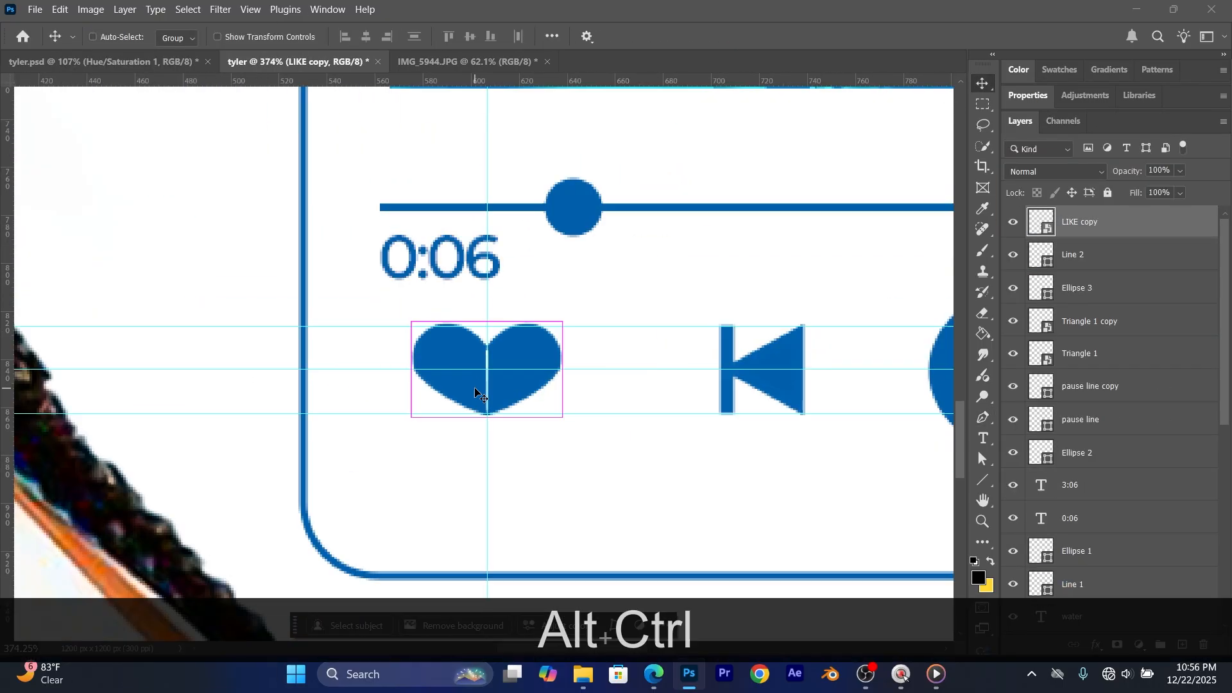
{"action": "scroll", "coordinate": [482, 336], "scroll_direction": "down", "scroll_amount": 3}
{"action": "scroll", "coordinate": [443, 448], "scroll_direction": "down", "scroll_amount": 3}
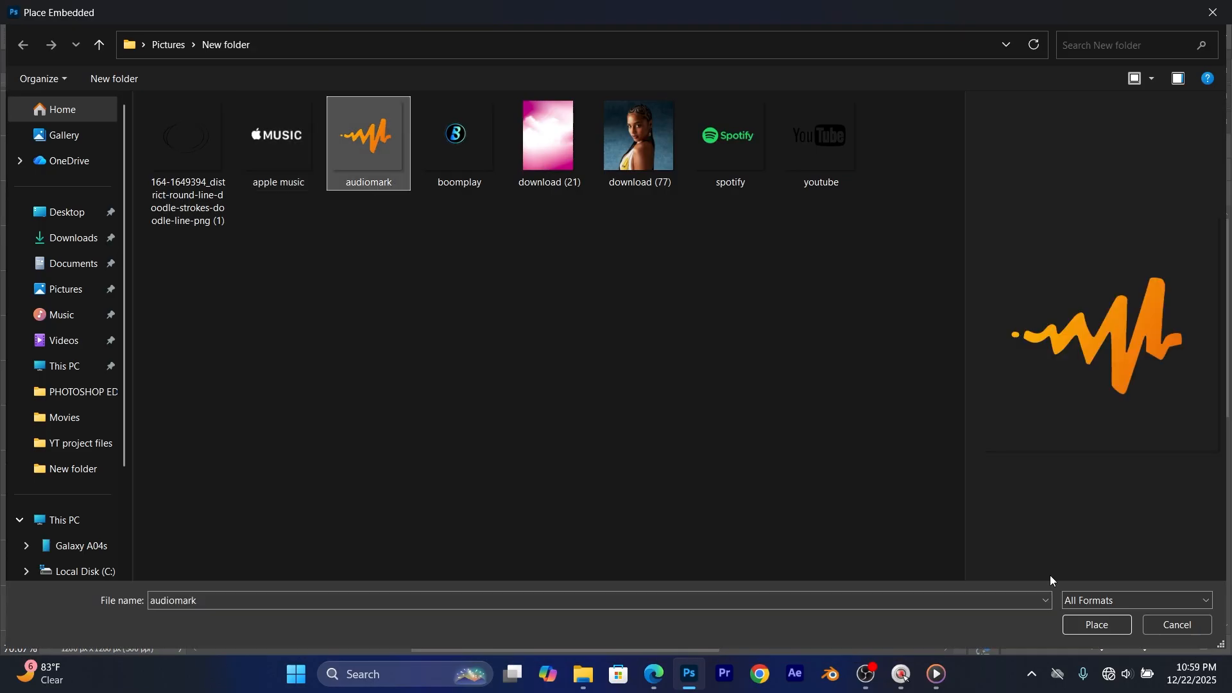
{"action": "left_click_drag", "start_coordinate": [534, 81], "coordinate": [534, 410]}
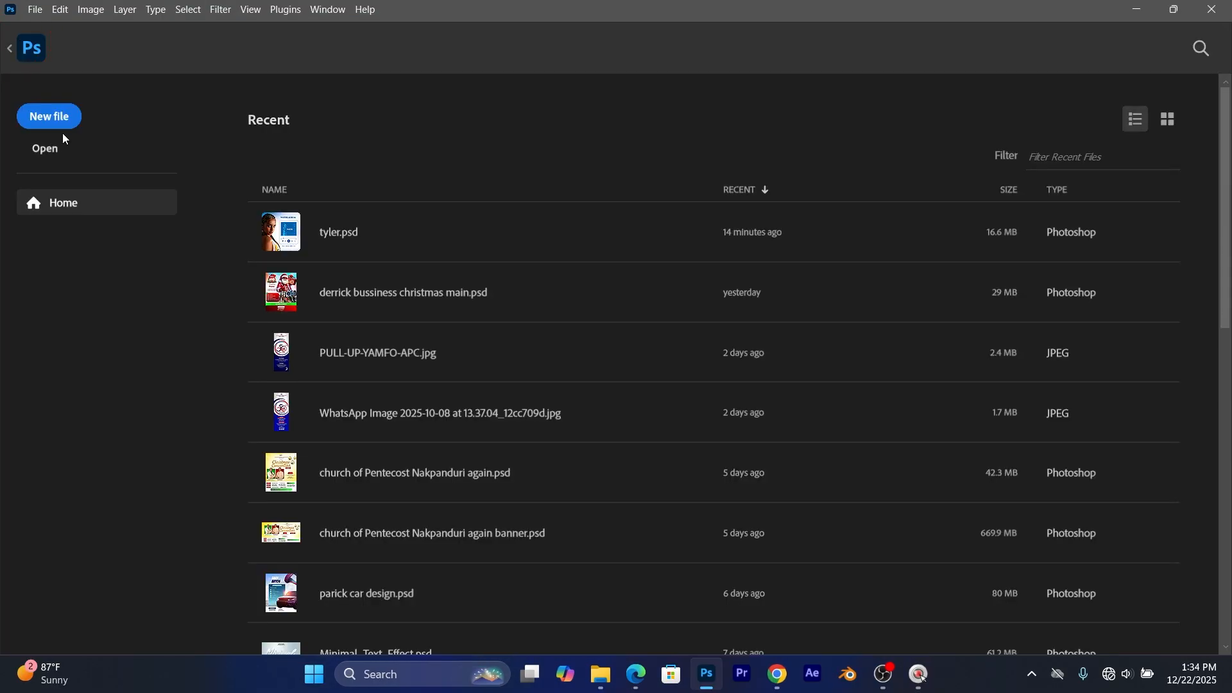
Step: Create a new 4 x 4 inch, 300 ppi RGB document with a white background, named tyler
{"action": "left_click", "coordinate": [60, 117]}
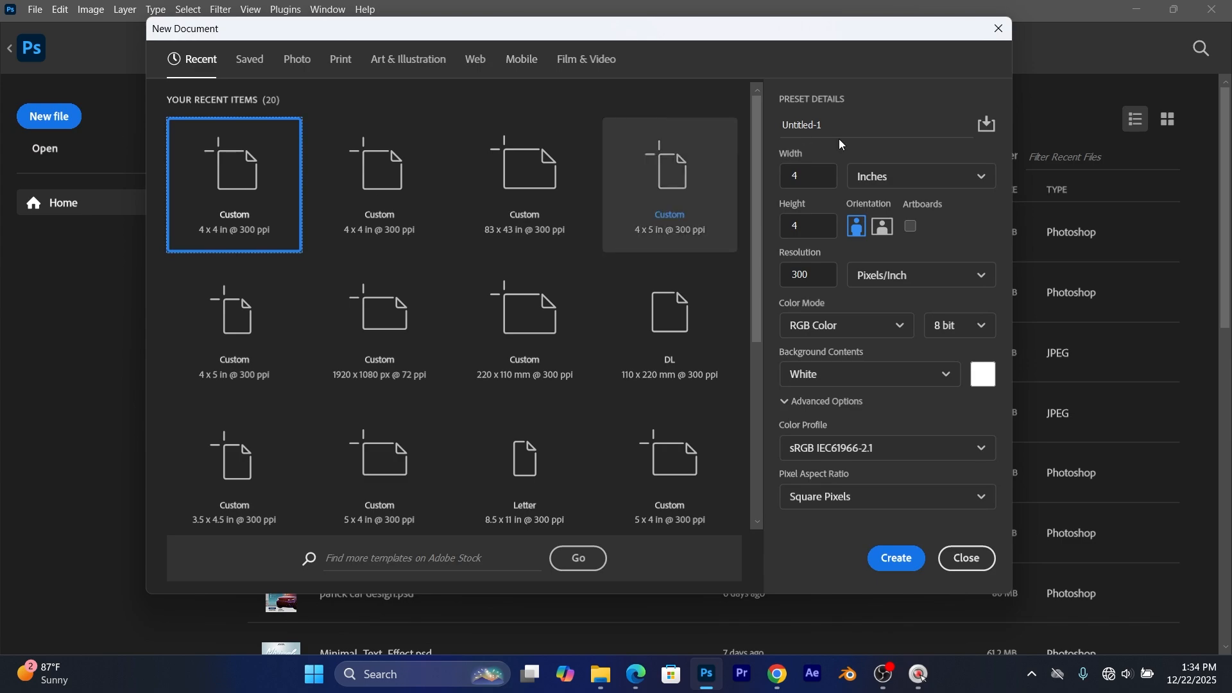
{"action": "left_click", "coordinate": [772, 131]}
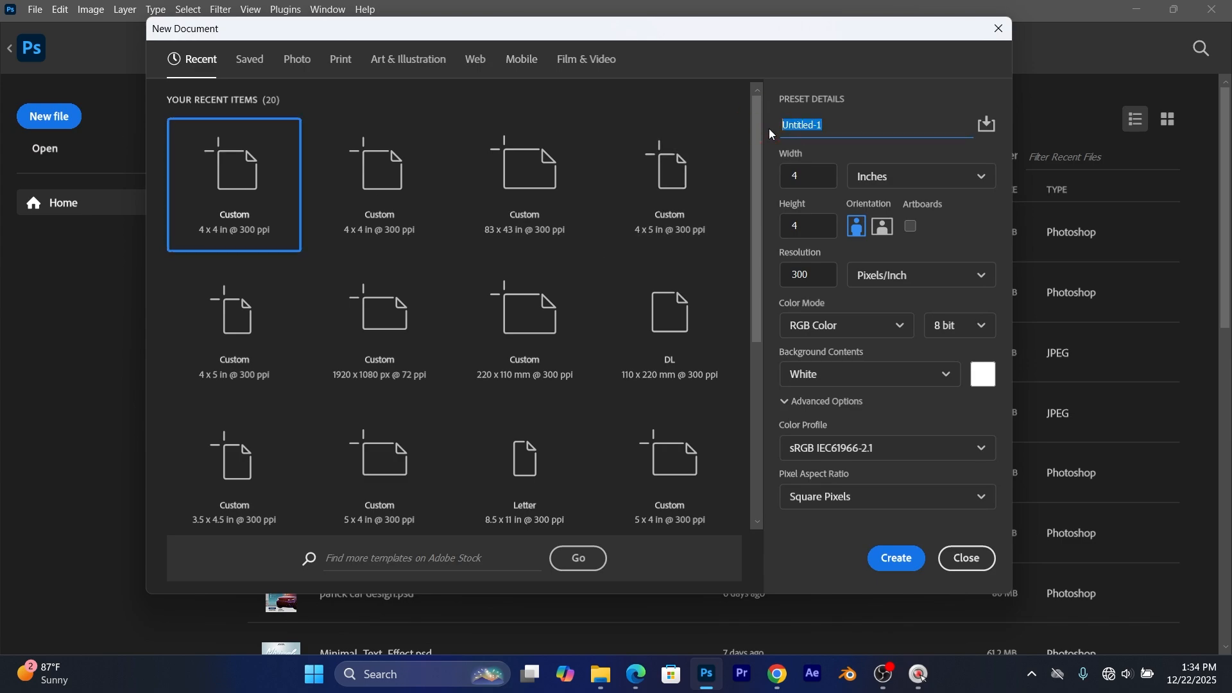
{"action": "type", "text": "tyler"}
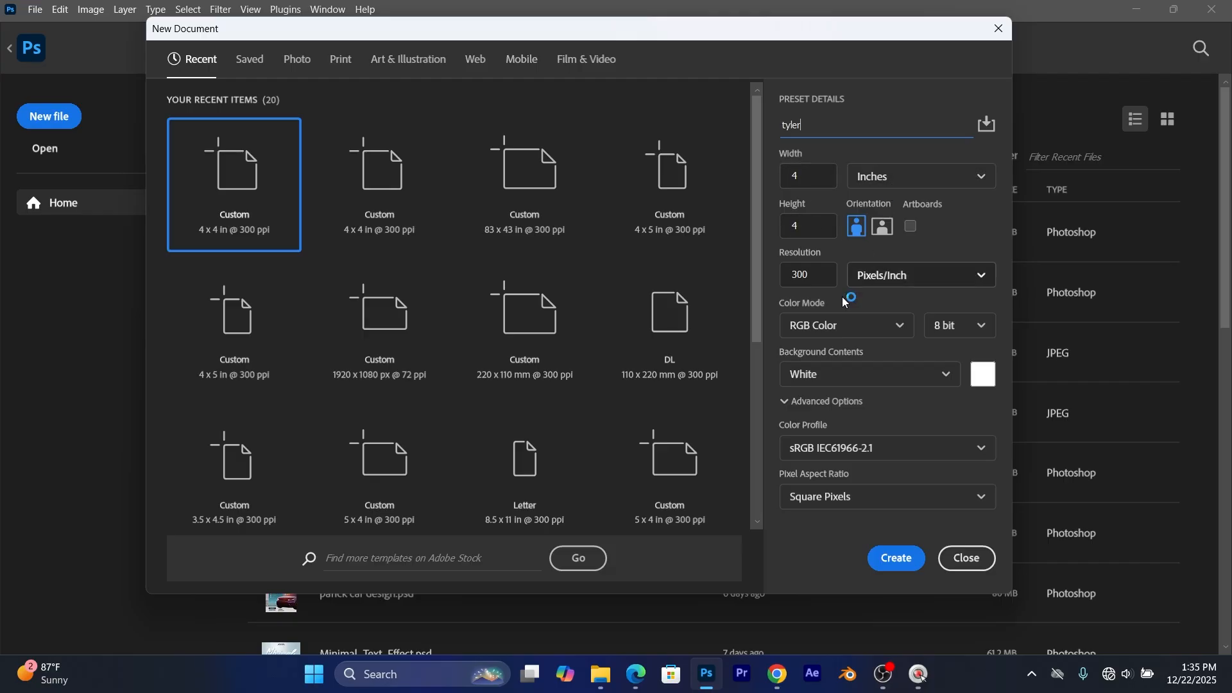
{"action": "left_click", "coordinate": [886, 565]}
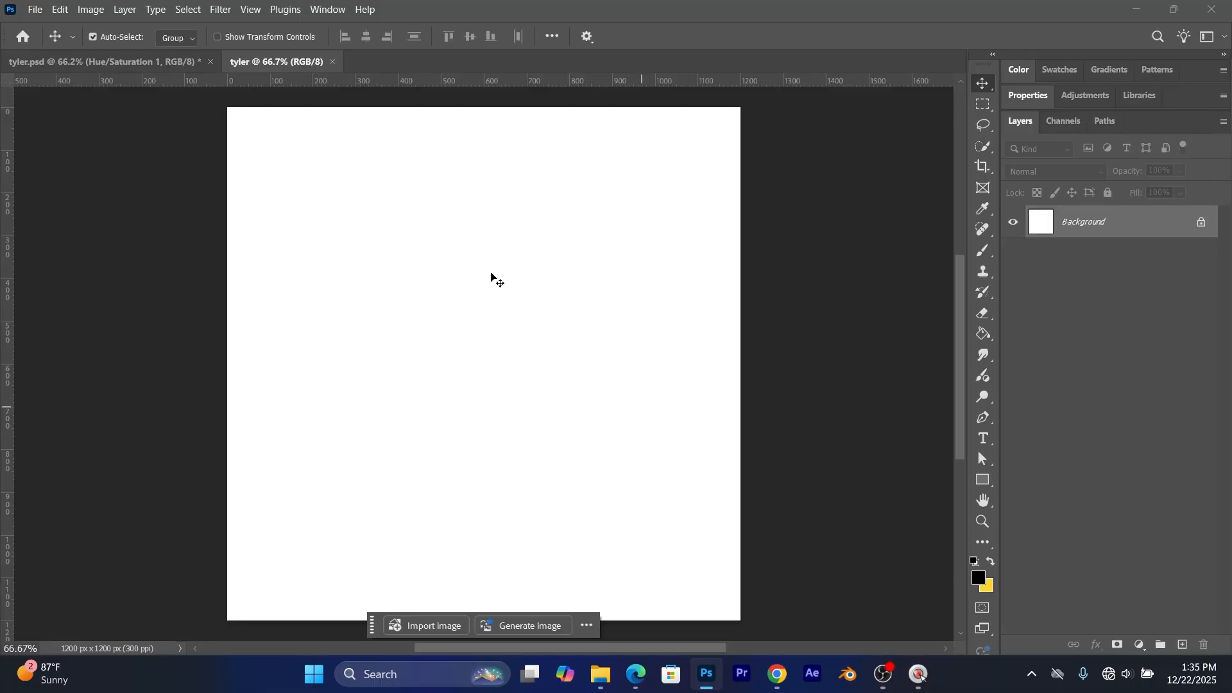
Step: Place the pink cloud image download (21) into the document as an embedded object
{"action": "left_click", "coordinate": [35, 9]}
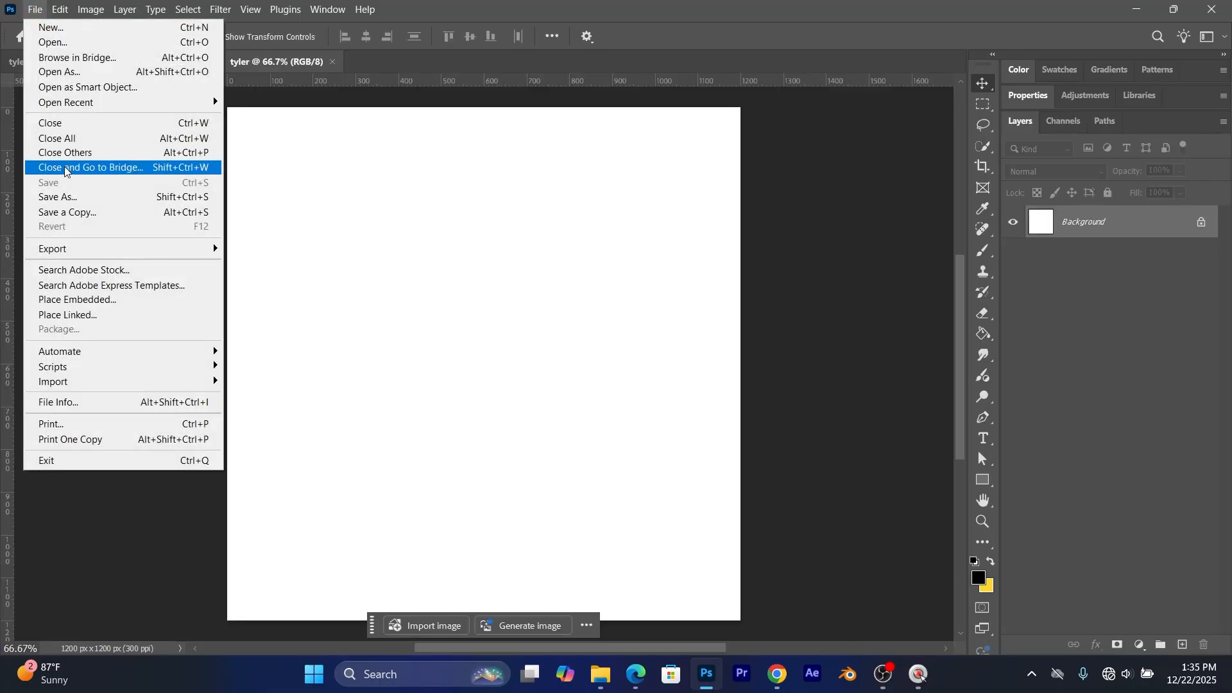
{"action": "left_click", "coordinate": [66, 301]}
{"action": "left_click", "coordinate": [575, 125]}
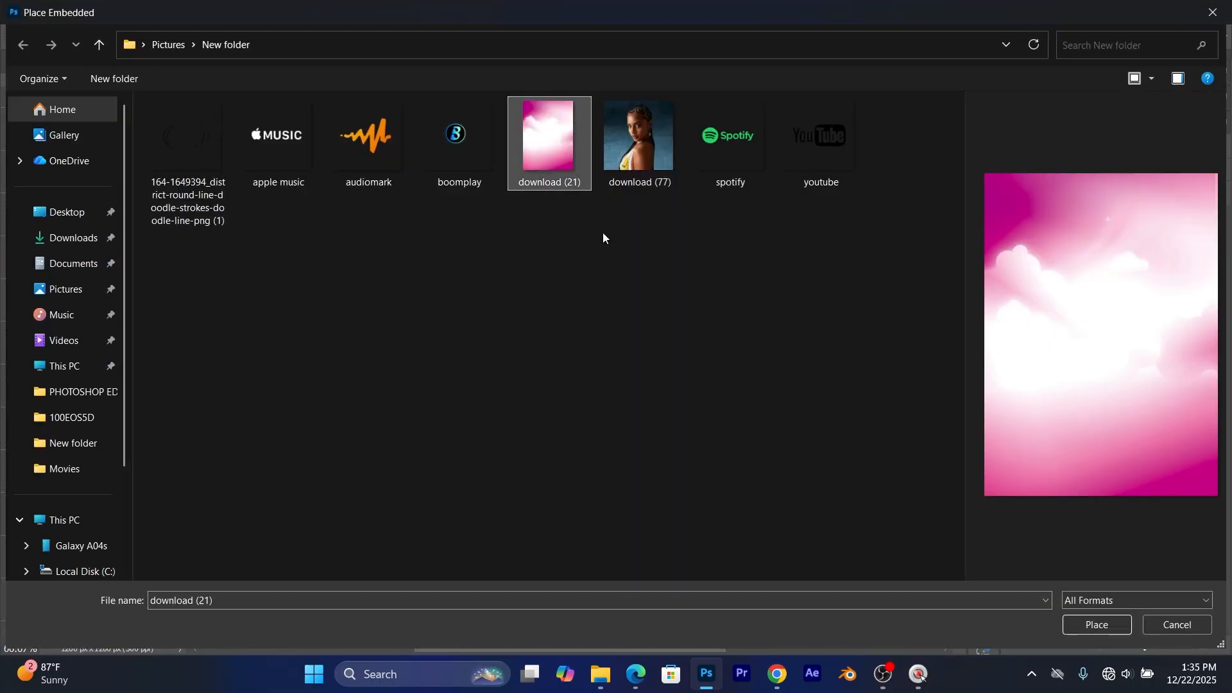
{"action": "left_click", "coordinate": [1085, 626]}
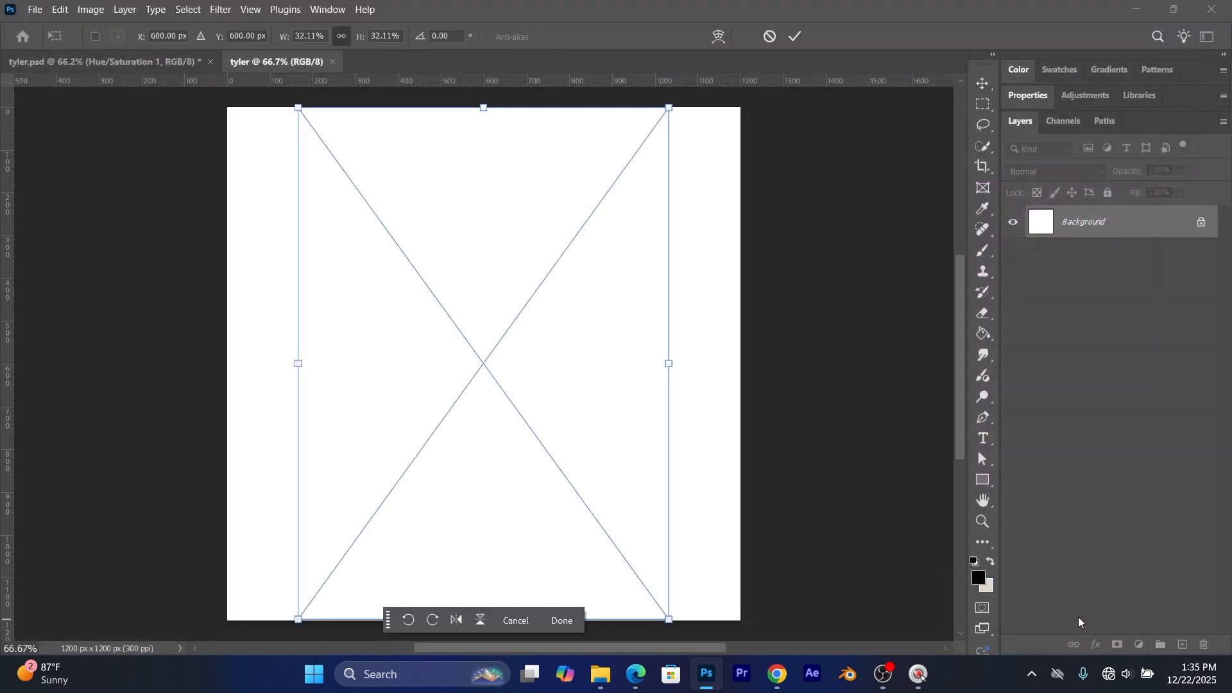
Step: Scale the placed cloud image to 44.31% to span the canvas width and move it down until its top edge meets the canvas top
{"action": "left_click_drag", "start_coordinate": [662, 369], "coordinate": [739, 364]}
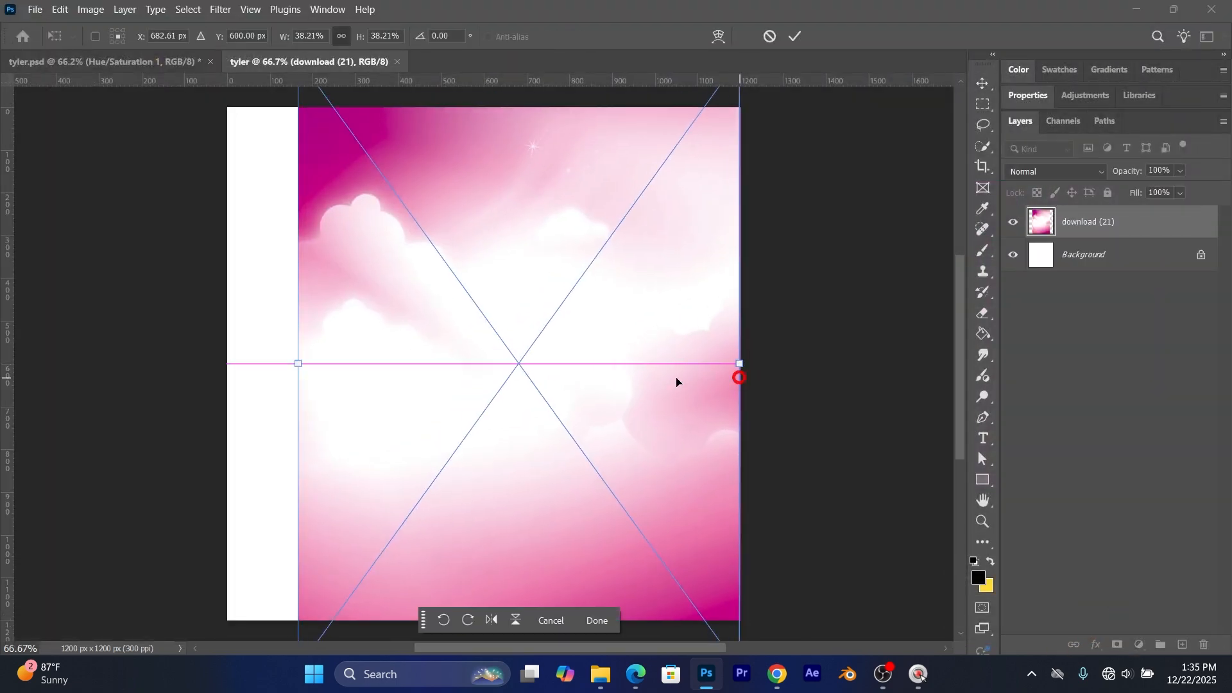
{"action": "left_click_drag", "start_coordinate": [295, 366], "coordinate": [228, 363]}
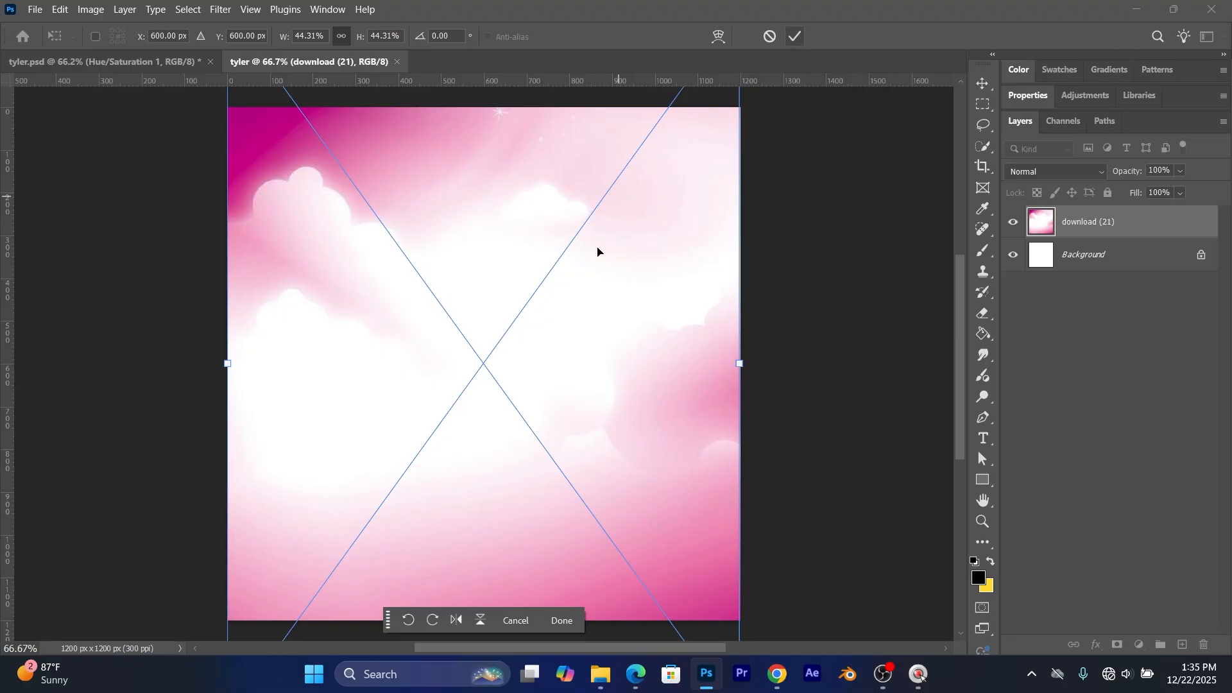
{"action": "left_click_drag", "start_coordinate": [598, 251], "coordinate": [589, 339]}
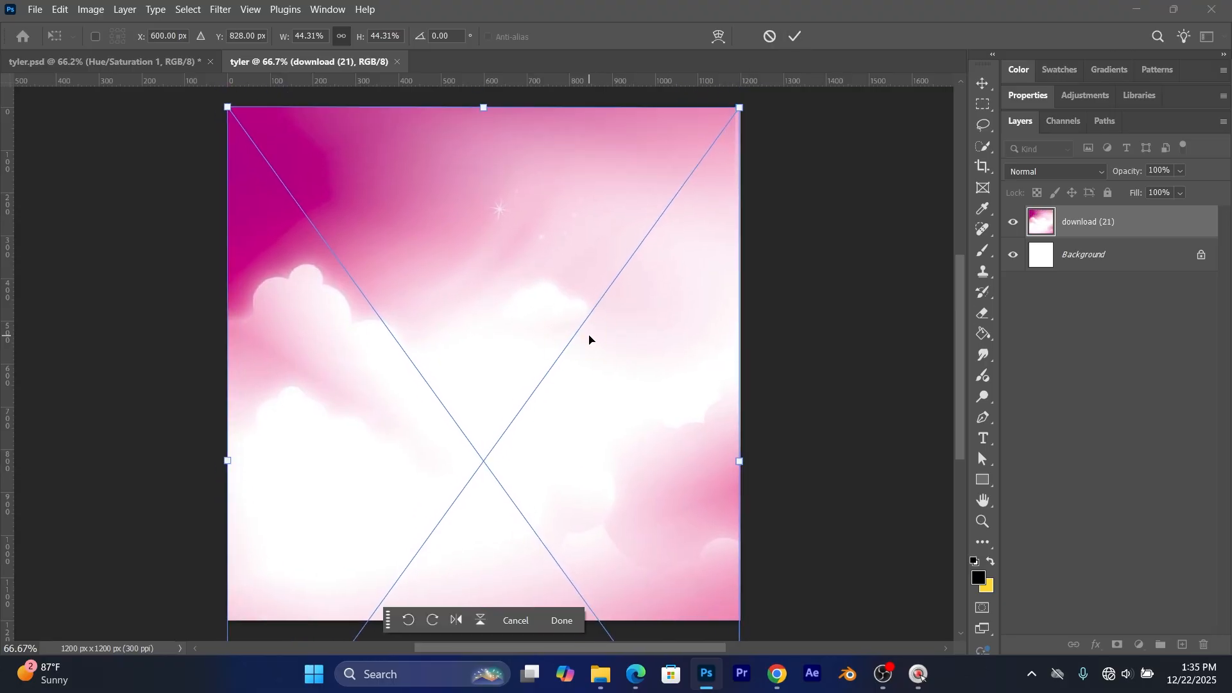
{"action": "left_click_drag", "start_coordinate": [740, 462], "coordinate": [738, 464]}
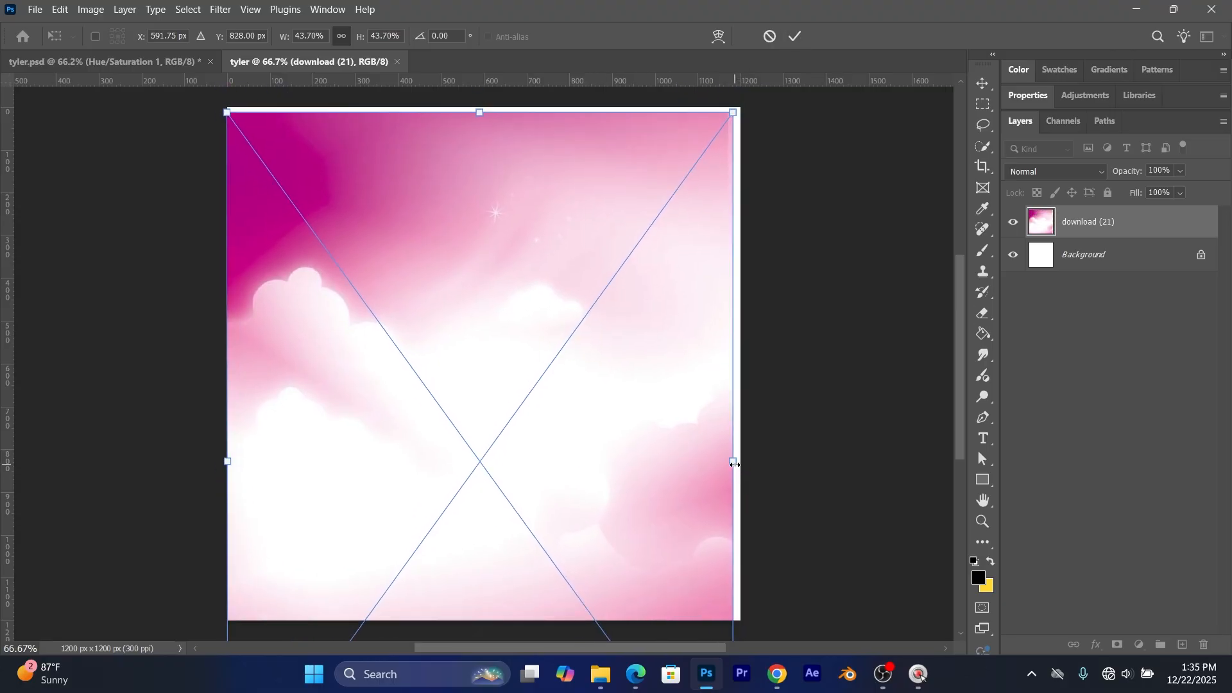
{"action": "left_click", "coordinate": [741, 464]}
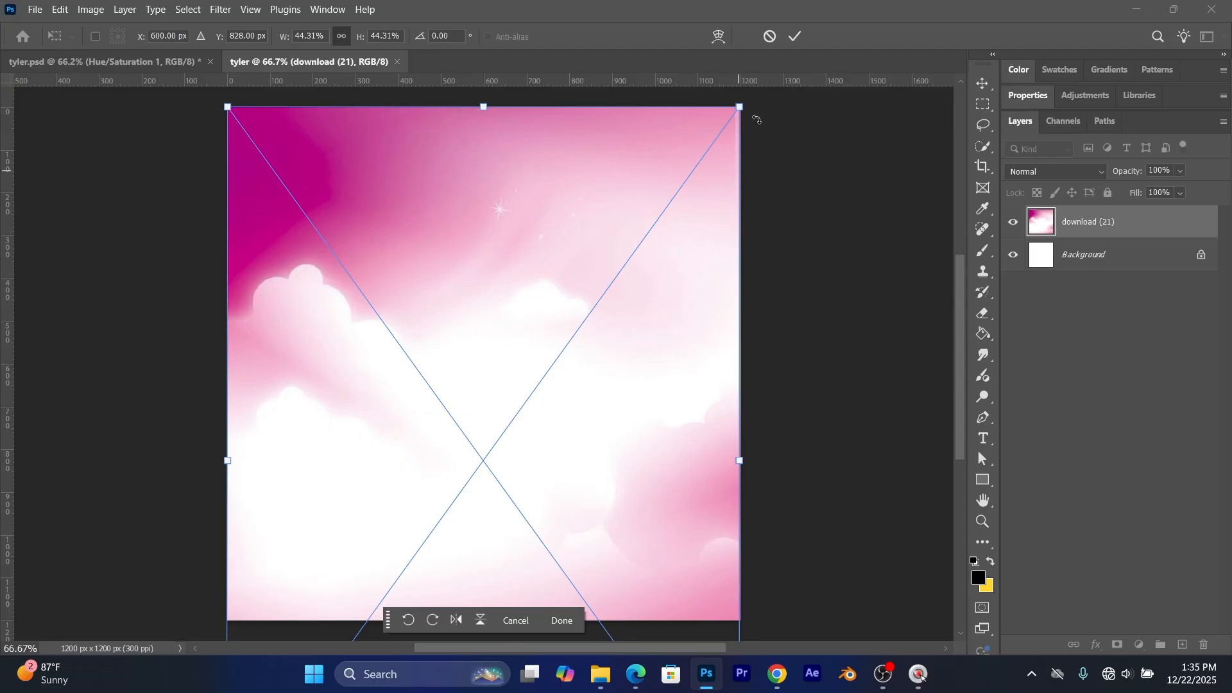
{"action": "left_click", "coordinate": [795, 36]}
{"action": "left_click_drag", "start_coordinate": [530, 453], "coordinate": [529, 450]}
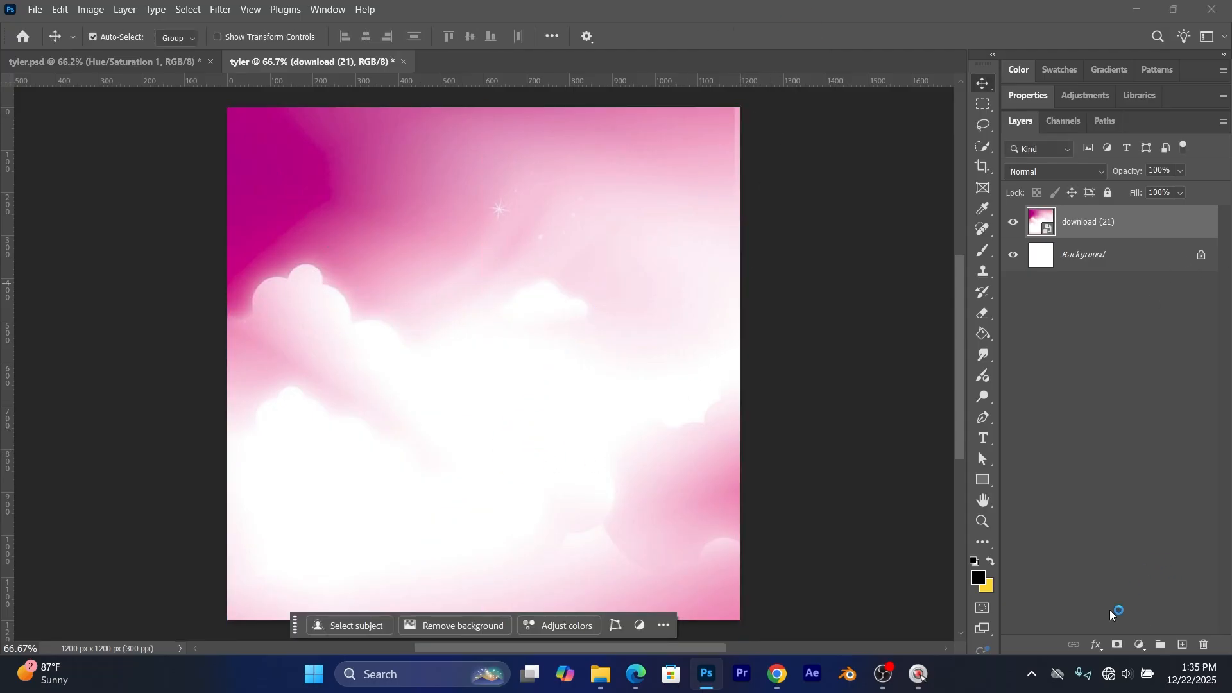
Step: Add a layer mask to the cloud image and a Hue/Saturation adjustment layer above it with hue -119 and saturation +5
{"action": "left_click", "coordinate": [1117, 645]}
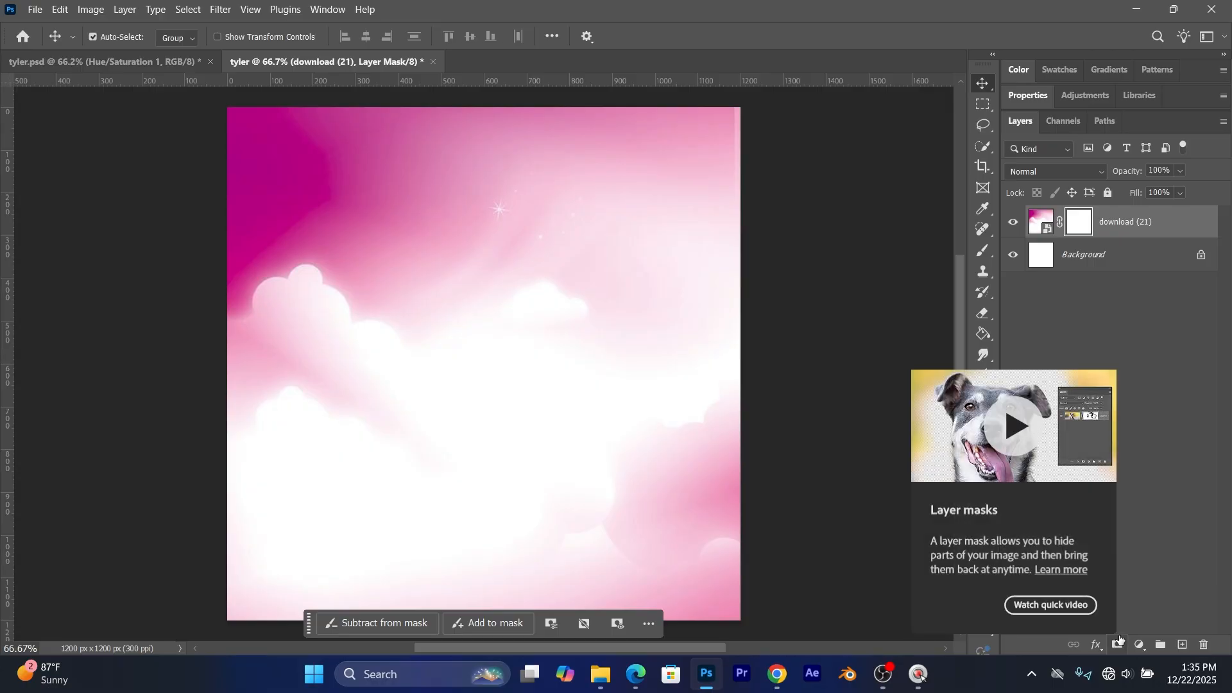
{"action": "left_click", "coordinate": [1087, 95]}
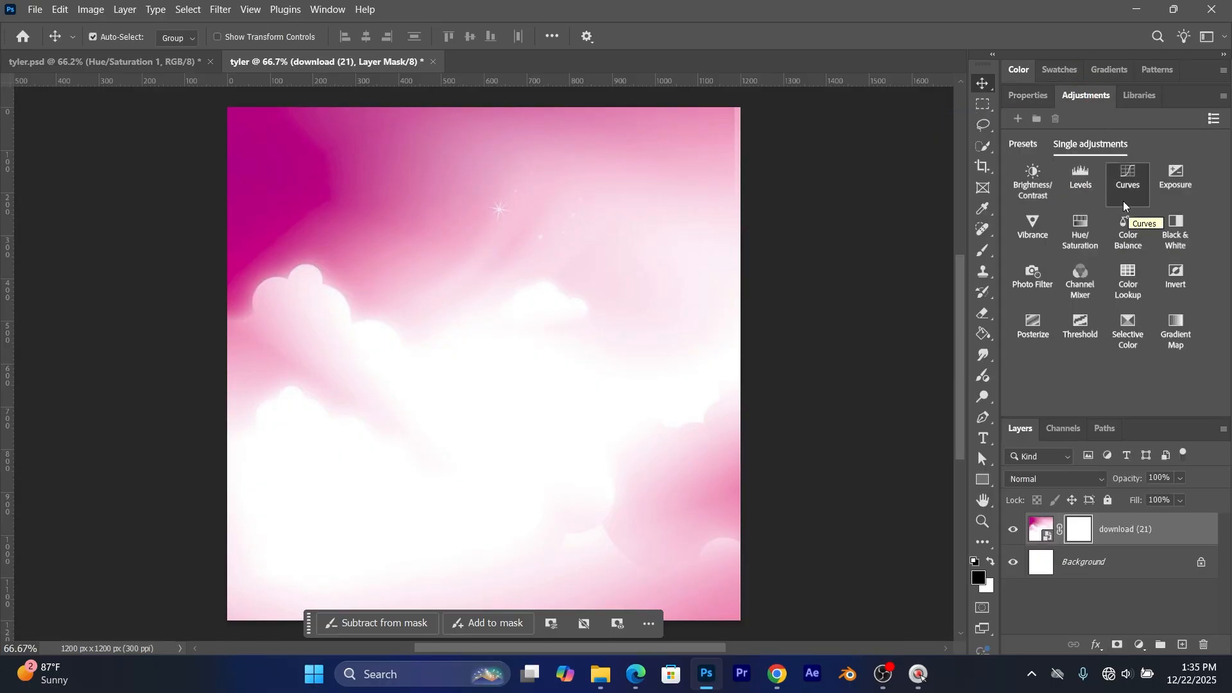
{"action": "left_click", "coordinate": [1080, 230]}
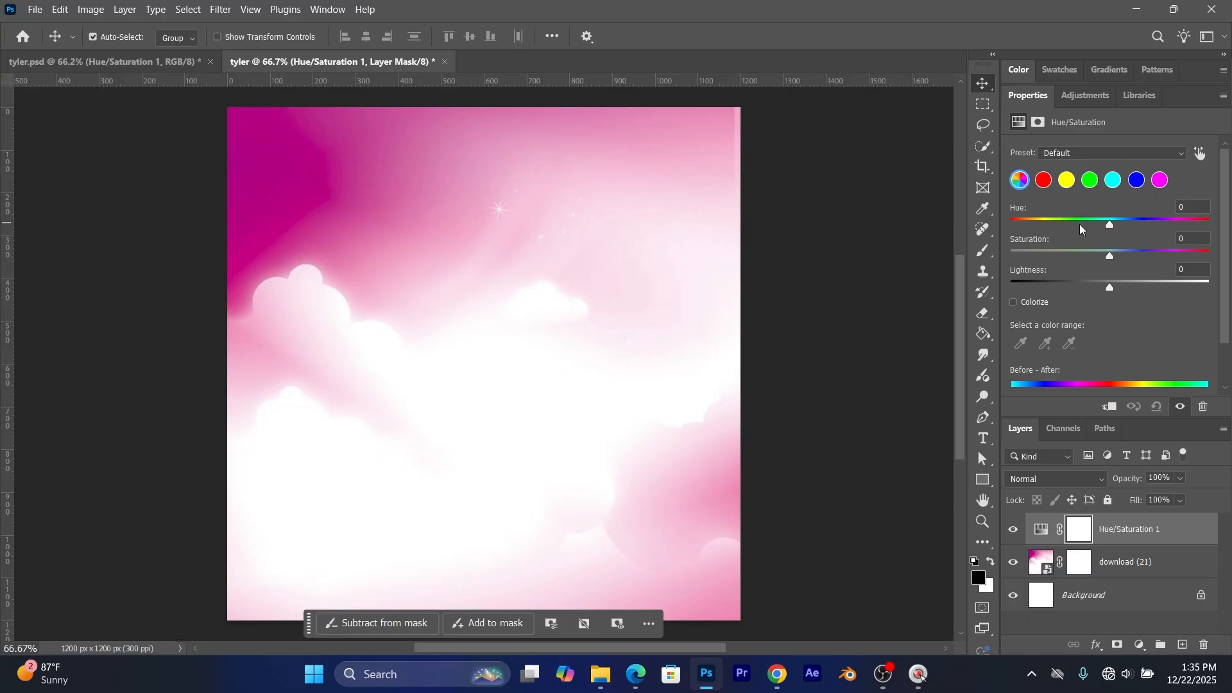
{"action": "left_click", "coordinate": [1109, 225]}
{"action": "left_click_drag", "start_coordinate": [1106, 226], "coordinate": [1044, 246]}
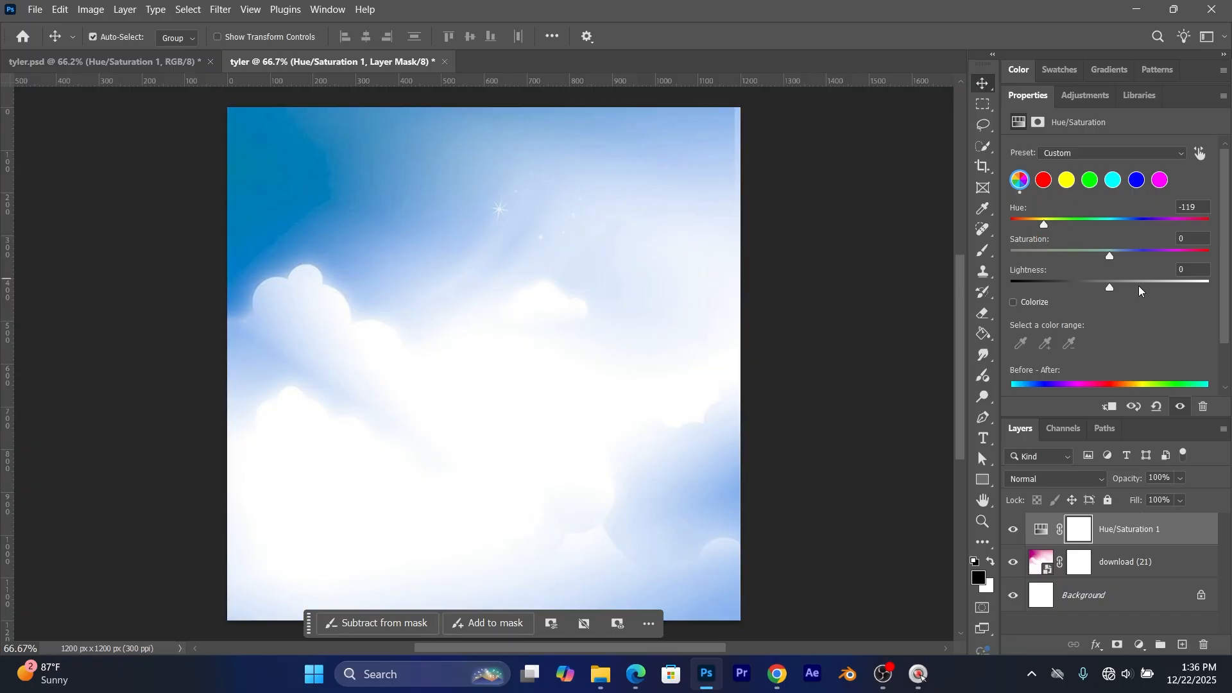
{"action": "left_click_drag", "start_coordinate": [1111, 257], "coordinate": [1111, 256]}
{"action": "scroll", "coordinate": [872, 488], "scroll_direction": "down", "scroll_amount": 2}
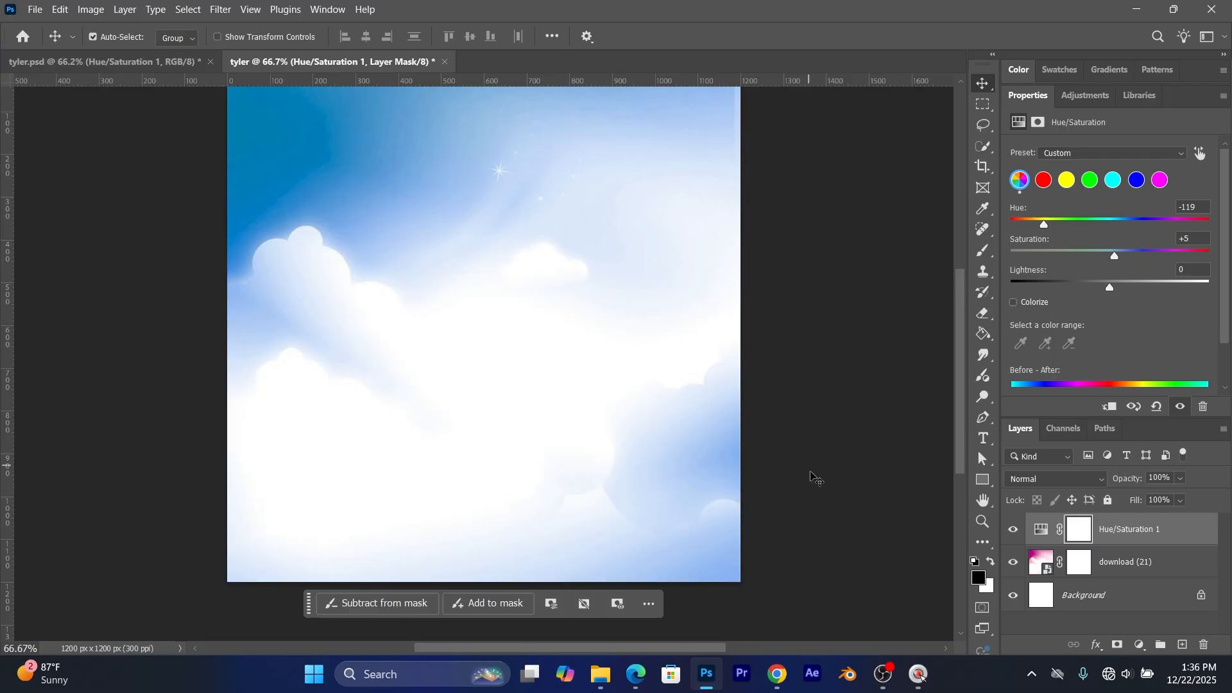
Step: Apply a light Gaussian Blur with a radius of a few pixels to the download (21) cloud image
{"action": "left_click", "coordinate": [1048, 572]}
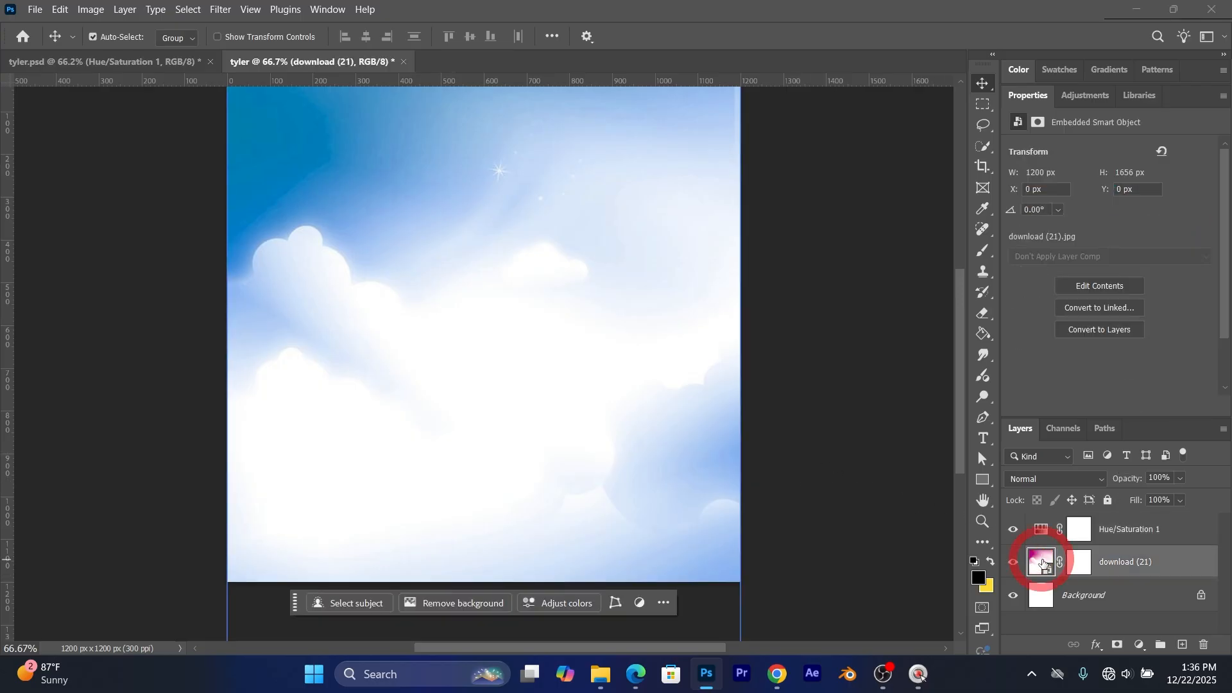
{"action": "left_click", "coordinate": [221, 10]}
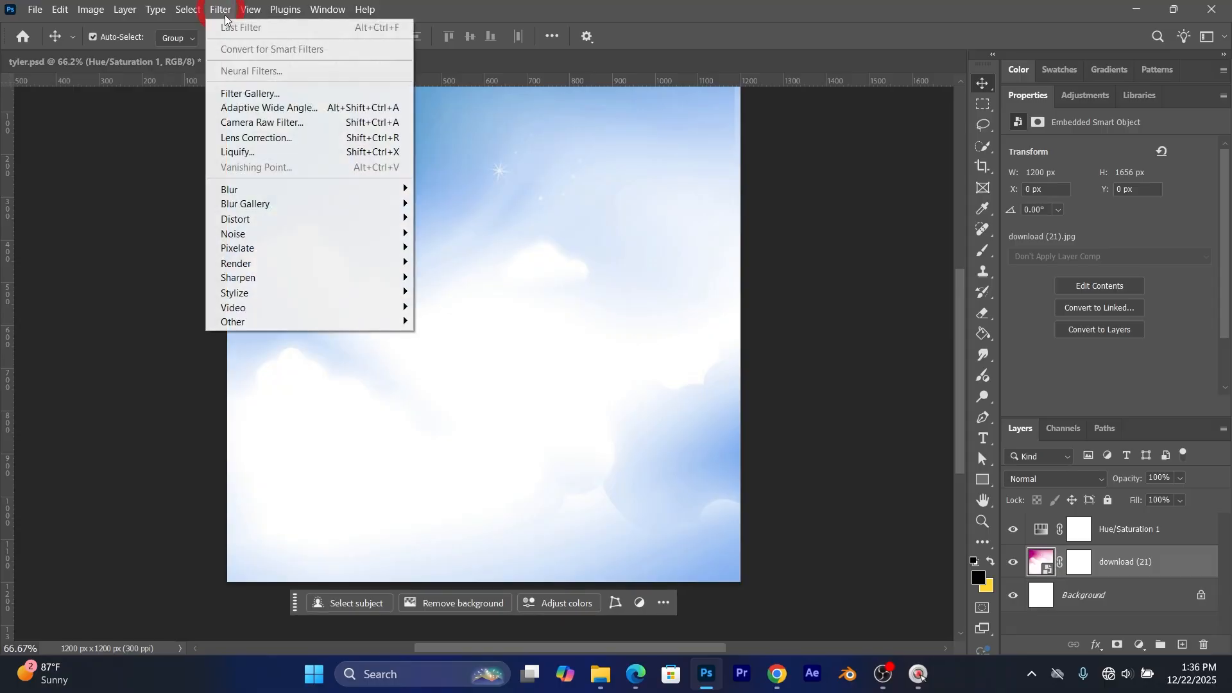
{"action": "mouse_move", "coordinate": [391, 189]}
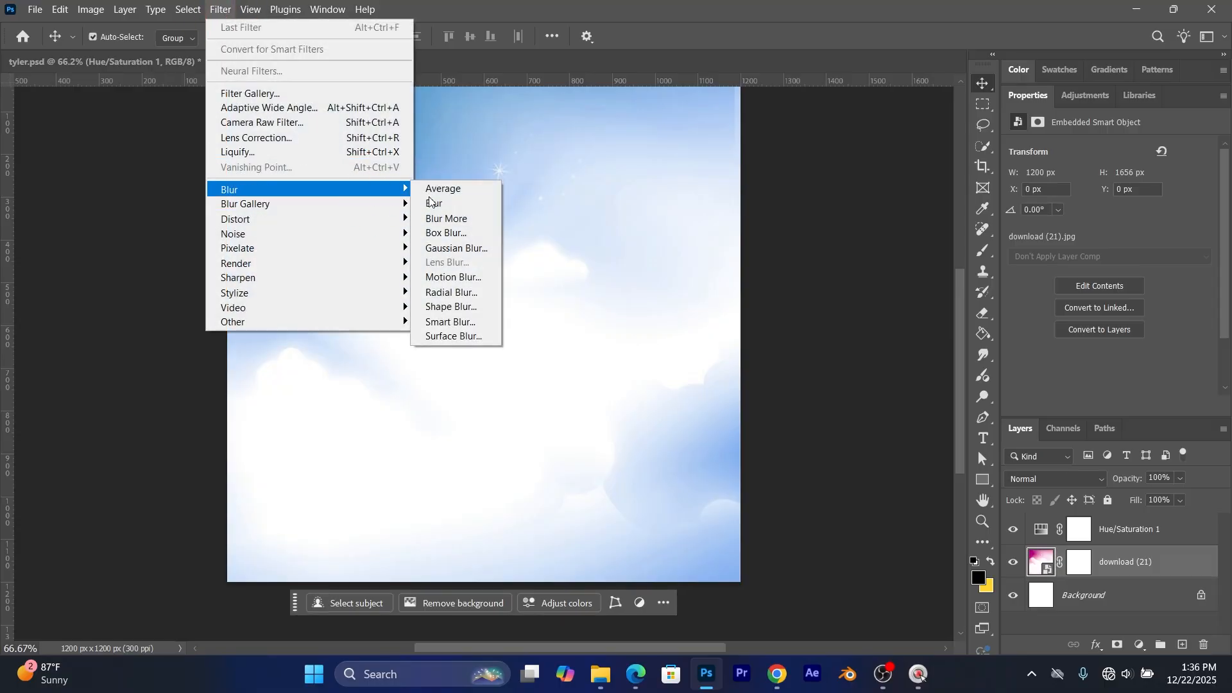
{"action": "left_click", "coordinate": [457, 249]}
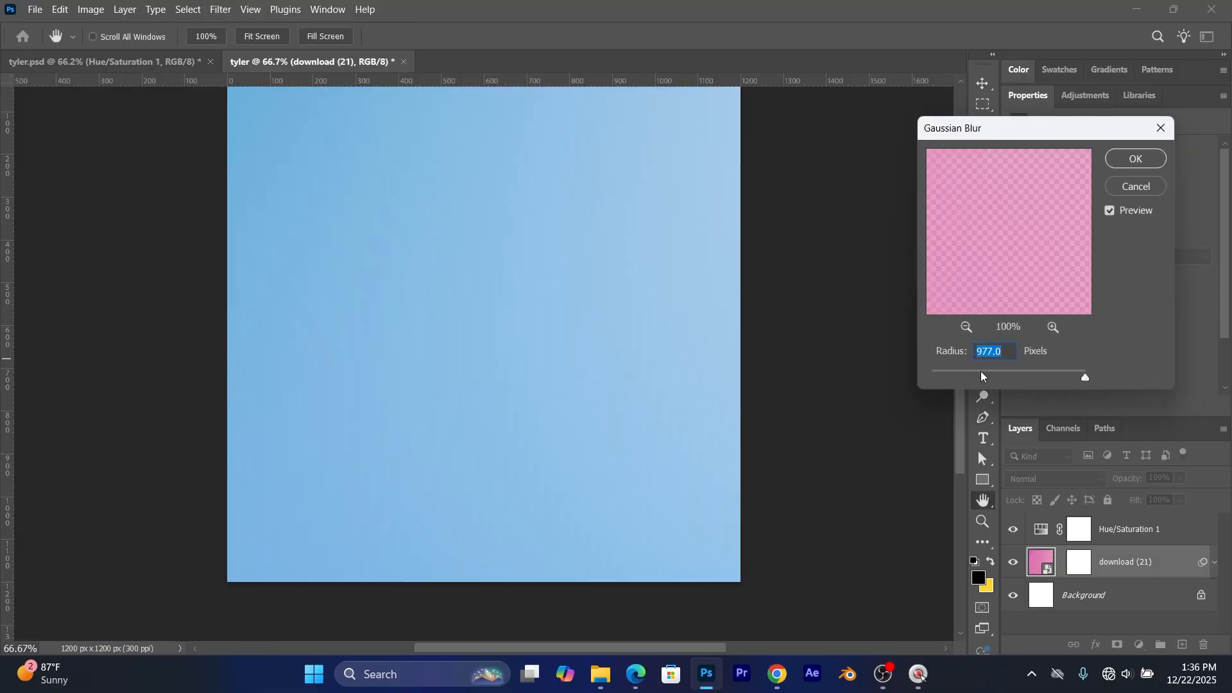
{"action": "left_click_drag", "start_coordinate": [981, 371], "coordinate": [959, 371]}
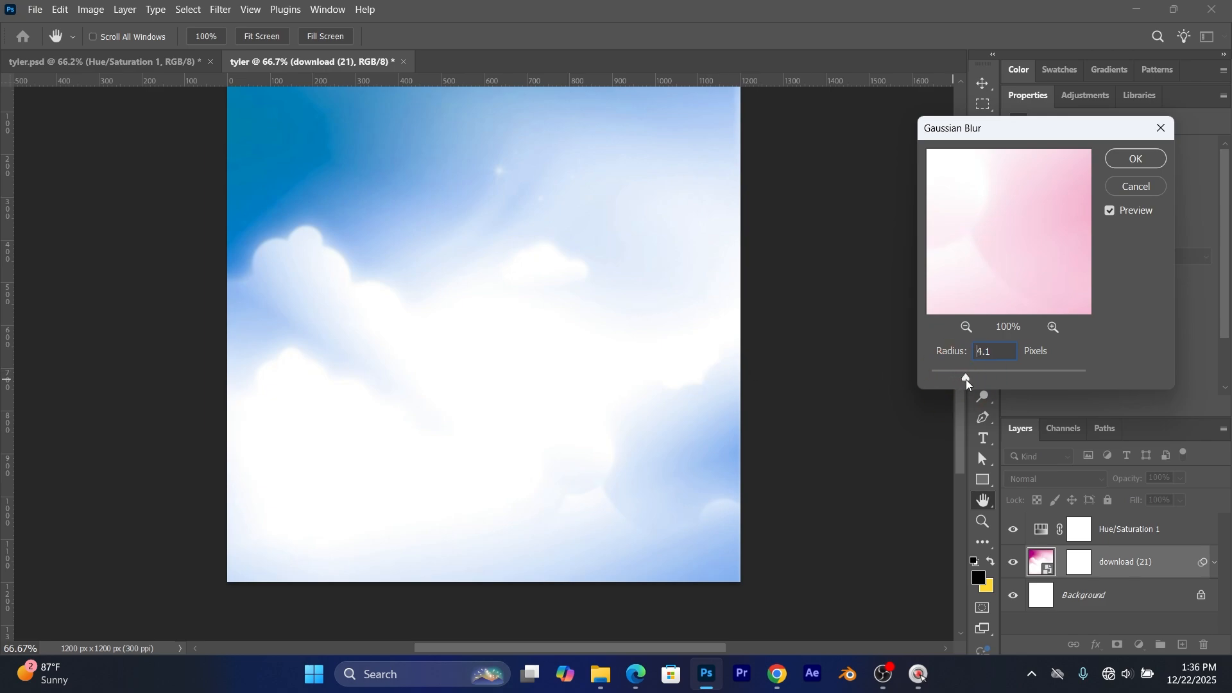
{"action": "left_click_drag", "start_coordinate": [967, 380], "coordinate": [963, 379]}
{"action": "left_click_drag", "start_coordinate": [965, 379], "coordinate": [969, 379]}
{"action": "left_click", "coordinate": [1139, 161]}
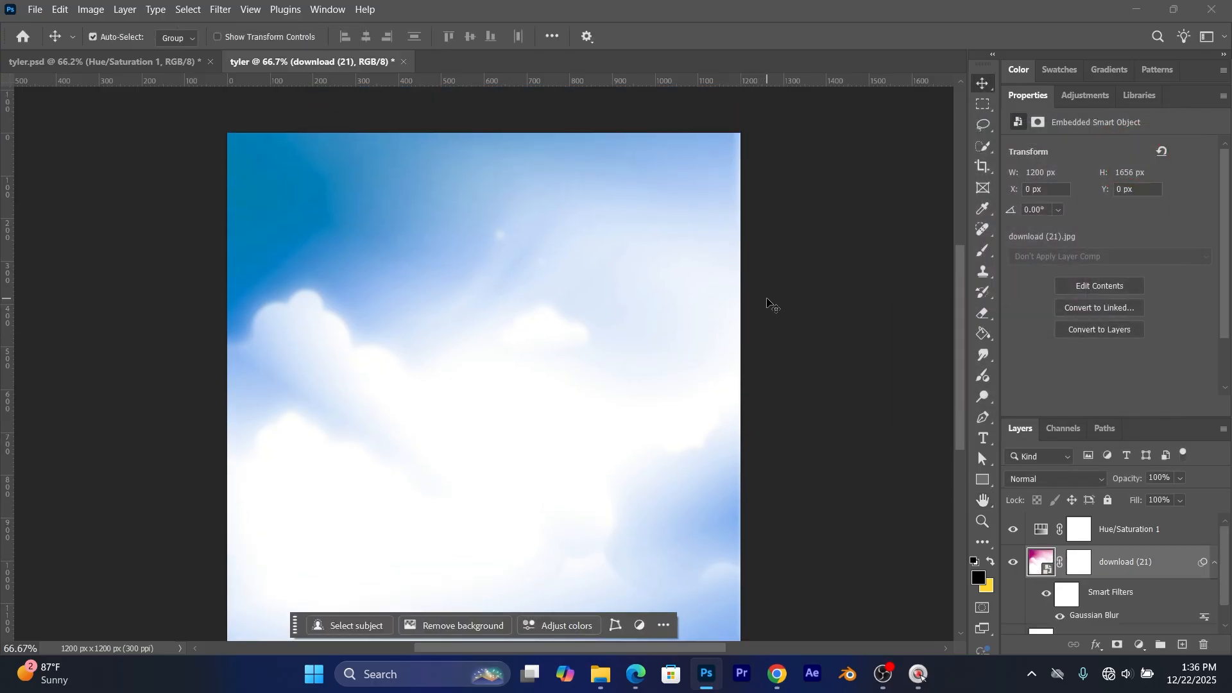
Step: Target the download (21) cloud layer's mask and set up a Soft Round brush with 0% hardness and black as the foreground color
{"action": "scroll", "coordinate": [768, 303], "scroll_direction": "up", "scroll_amount": 1}
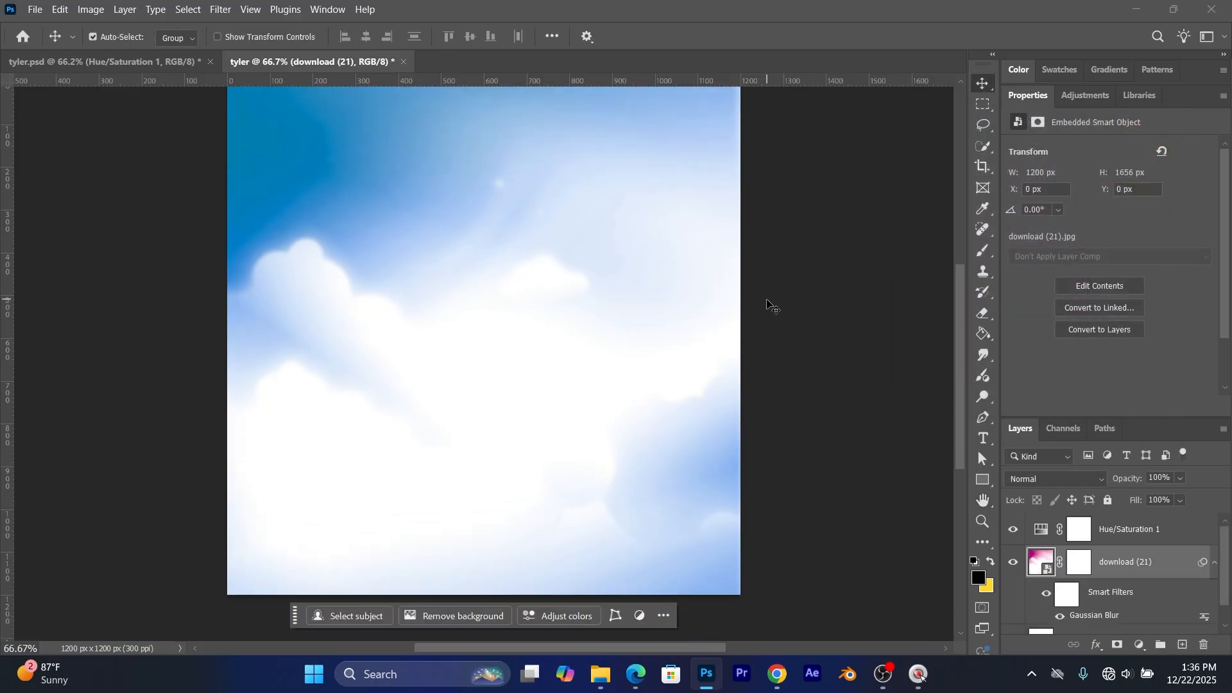
{"action": "scroll", "coordinate": [774, 328], "scroll_direction": "up", "scroll_amount": 1}
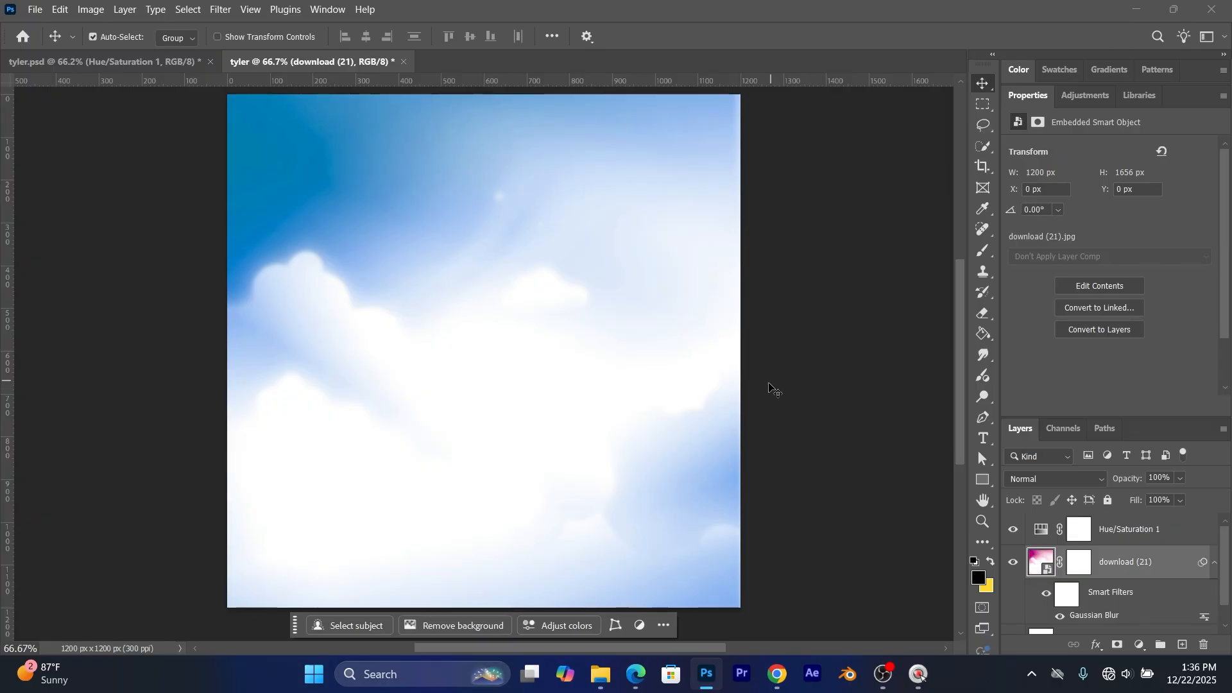
{"action": "scroll", "coordinate": [770, 388], "scroll_direction": "down", "scroll_amount": 1}
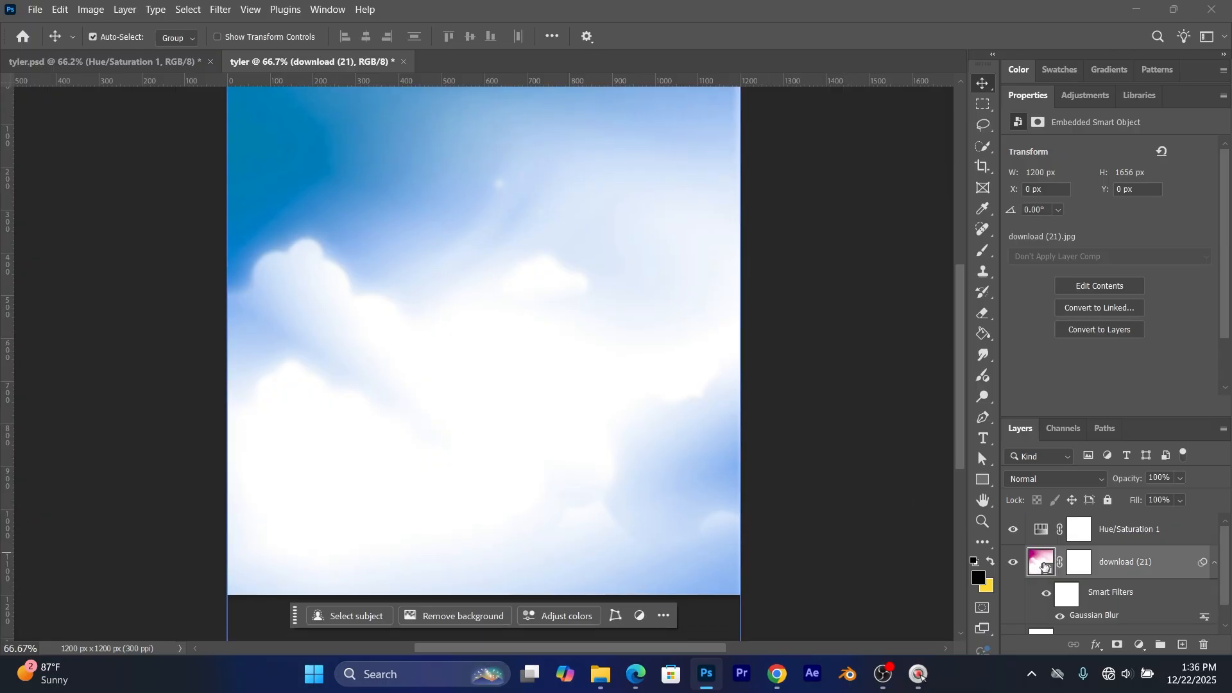
{"action": "left_click", "coordinate": [1082, 567]}
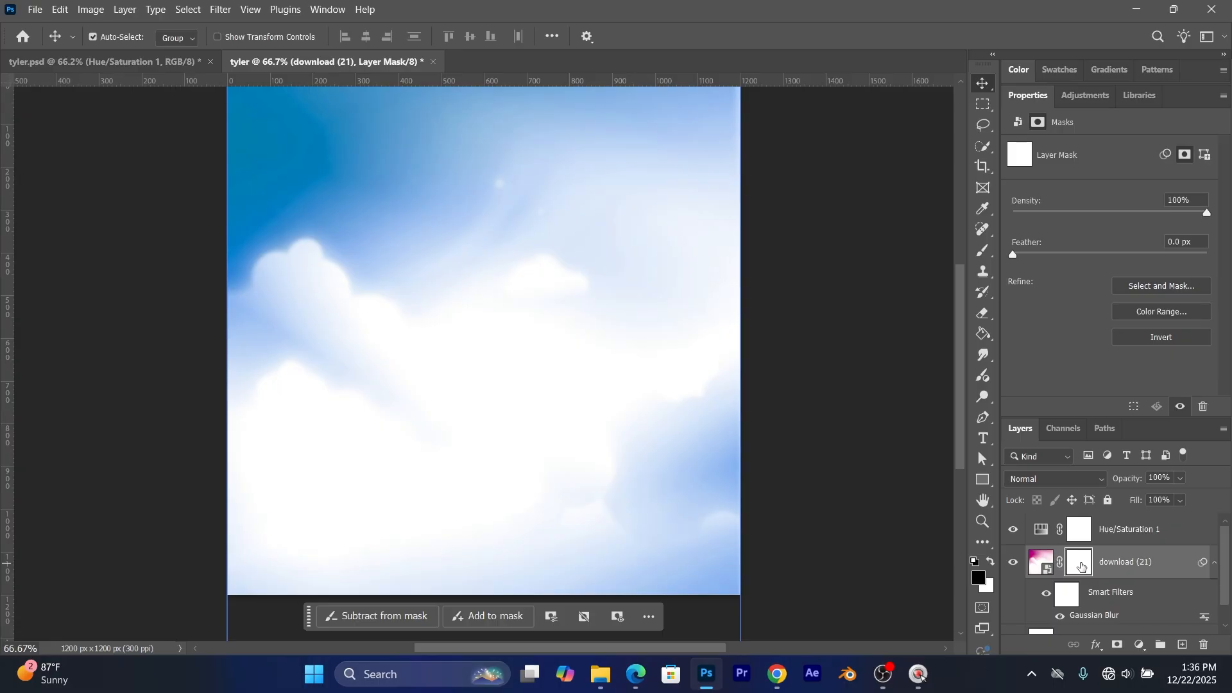
{"action": "left_click", "coordinate": [983, 251]}
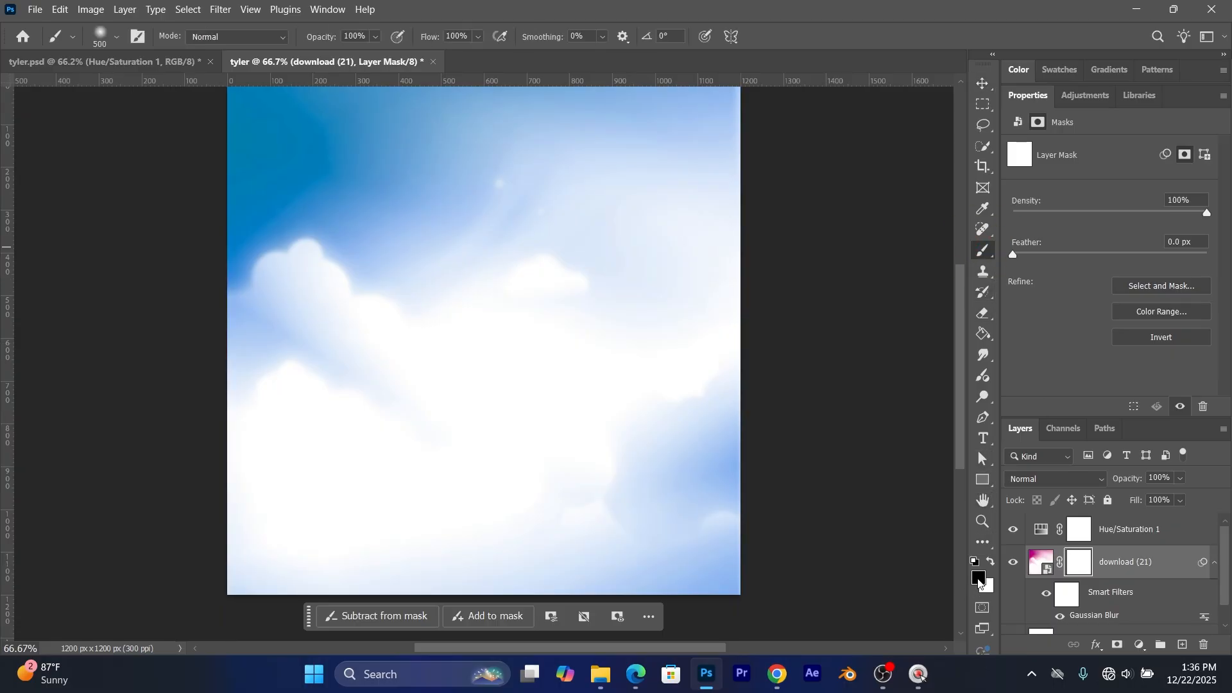
{"action": "left_click", "coordinate": [979, 579]}
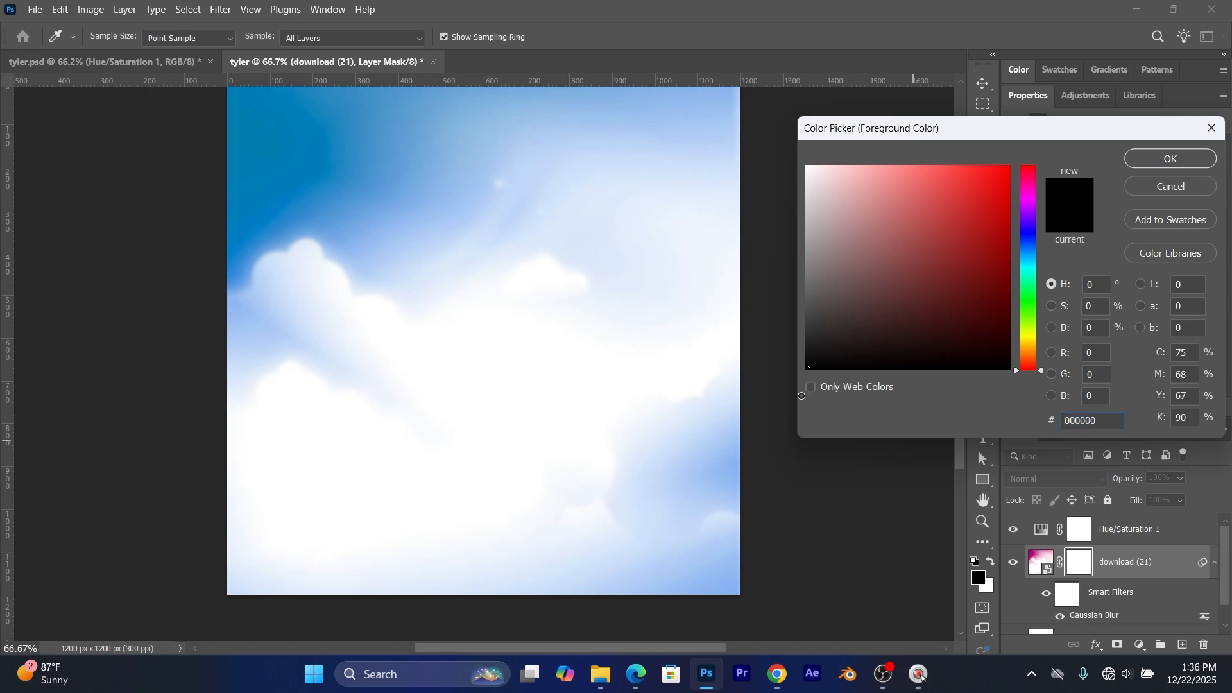
{"action": "left_click", "coordinate": [1167, 158]}
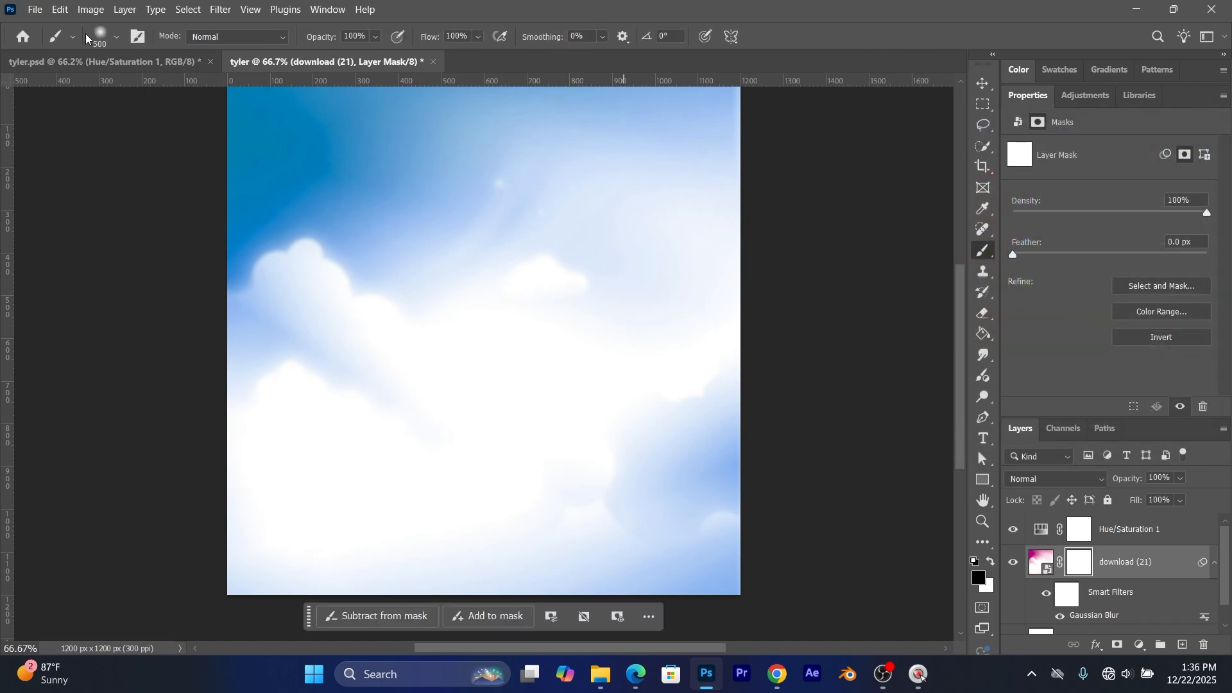
{"action": "left_click", "coordinate": [117, 39]}
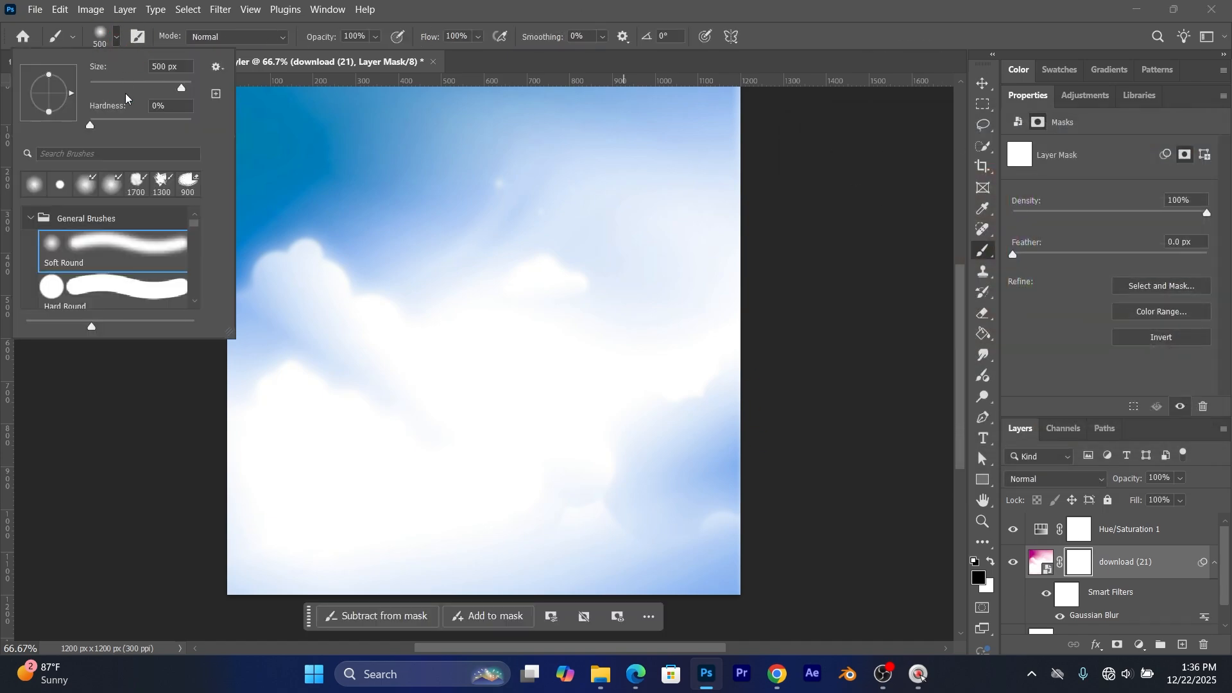
{"action": "left_click", "coordinate": [90, 125]}
{"action": "key", "text": "Return"}
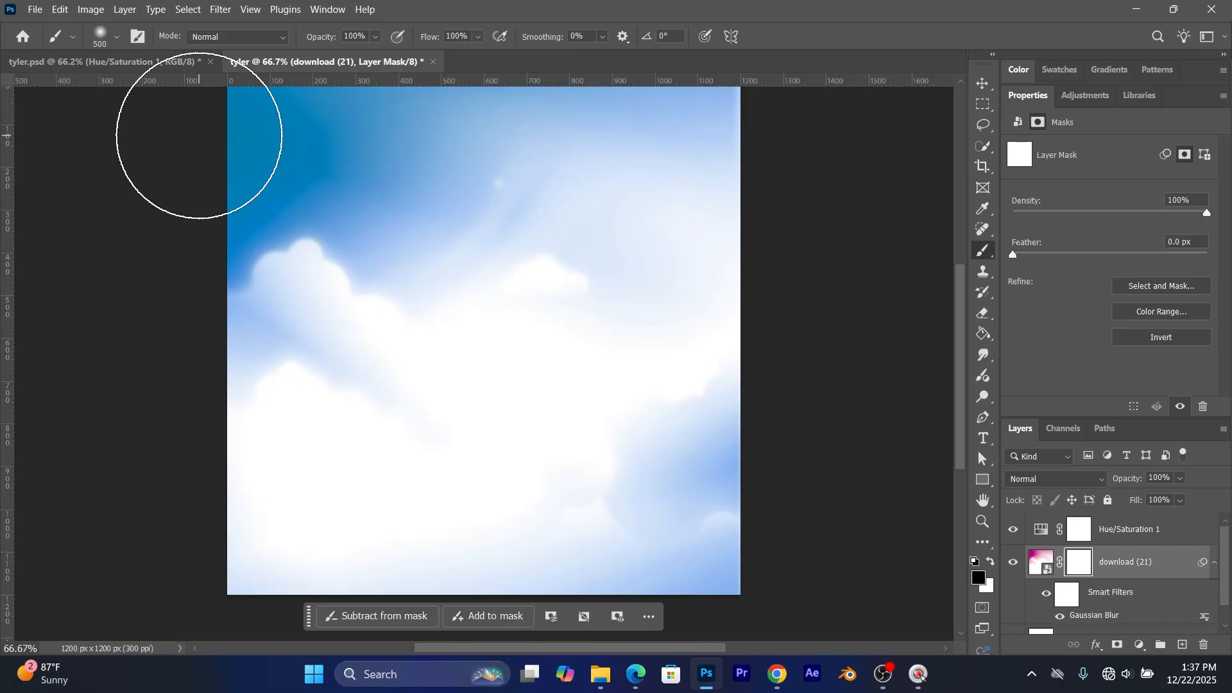
Step: Set the mask brush to a size of 700 px and a flow of 25%
{"action": "key", "text": "bracketright"}
{"action": "key", "text": "bracketright"}
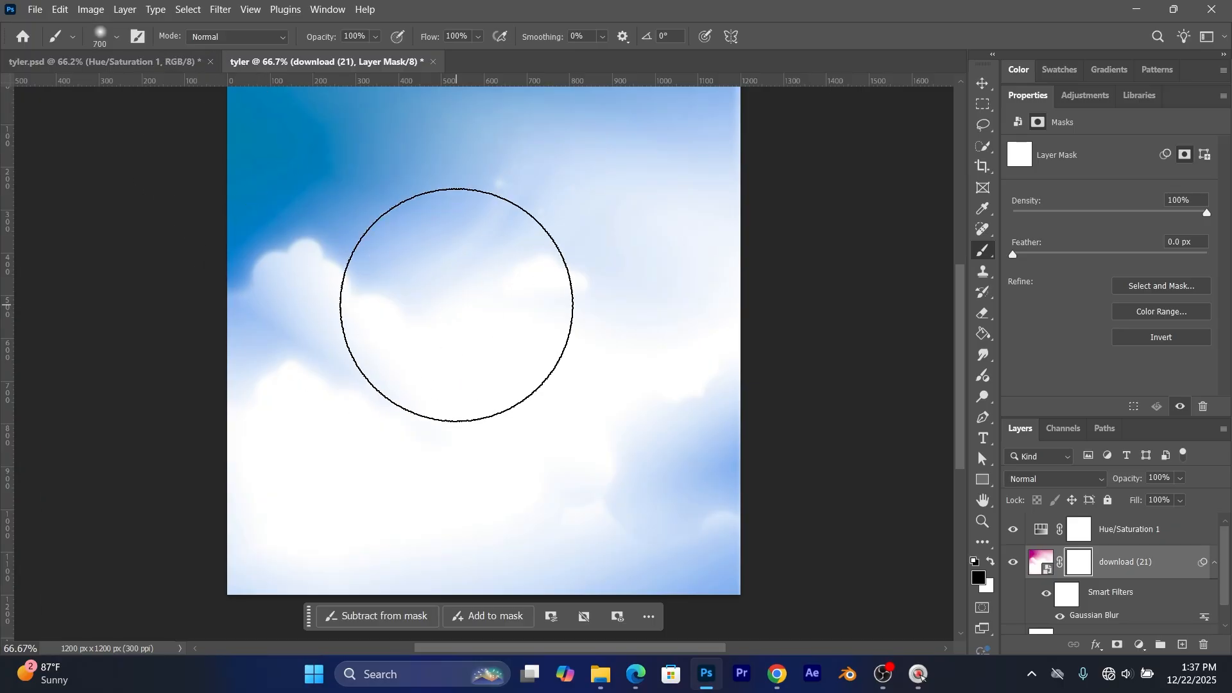
{"action": "key", "text": "bracketleft"}
{"action": "key", "text": "bracketleft"}
{"action": "key", "text": "bracketright"}
{"action": "key", "text": "bracketright"}
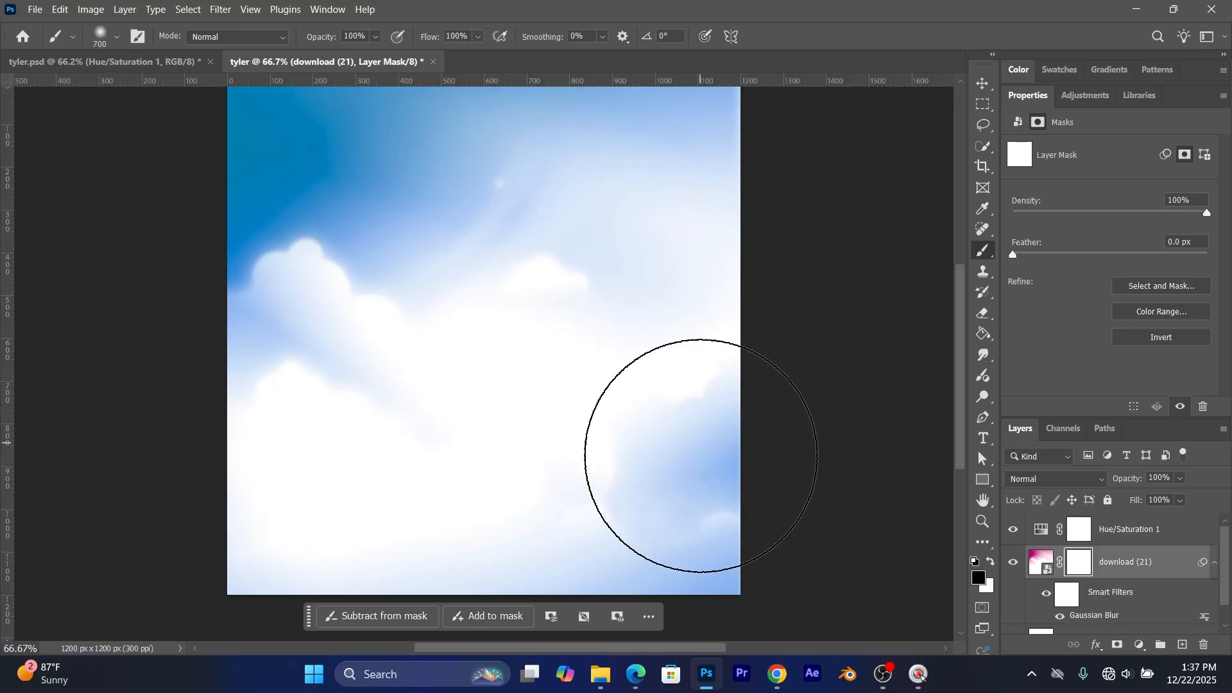
{"action": "left_click", "coordinate": [478, 37]}
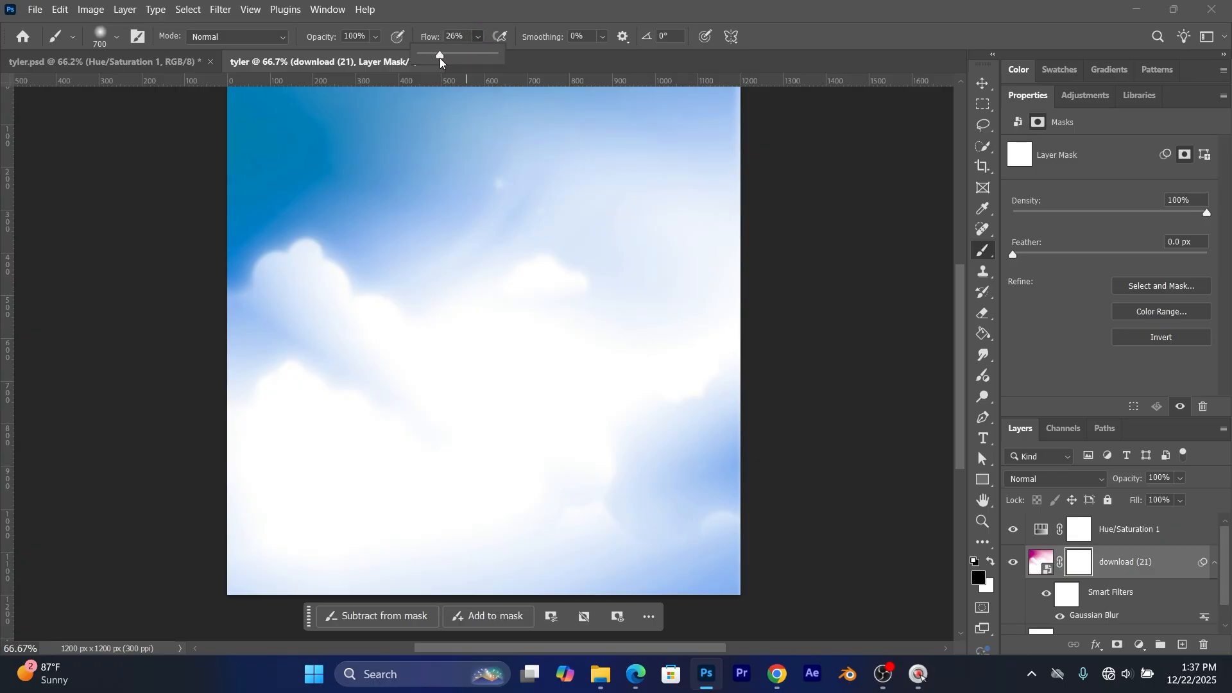
{"action": "left_click_drag", "start_coordinate": [440, 58], "coordinate": [439, 58]}
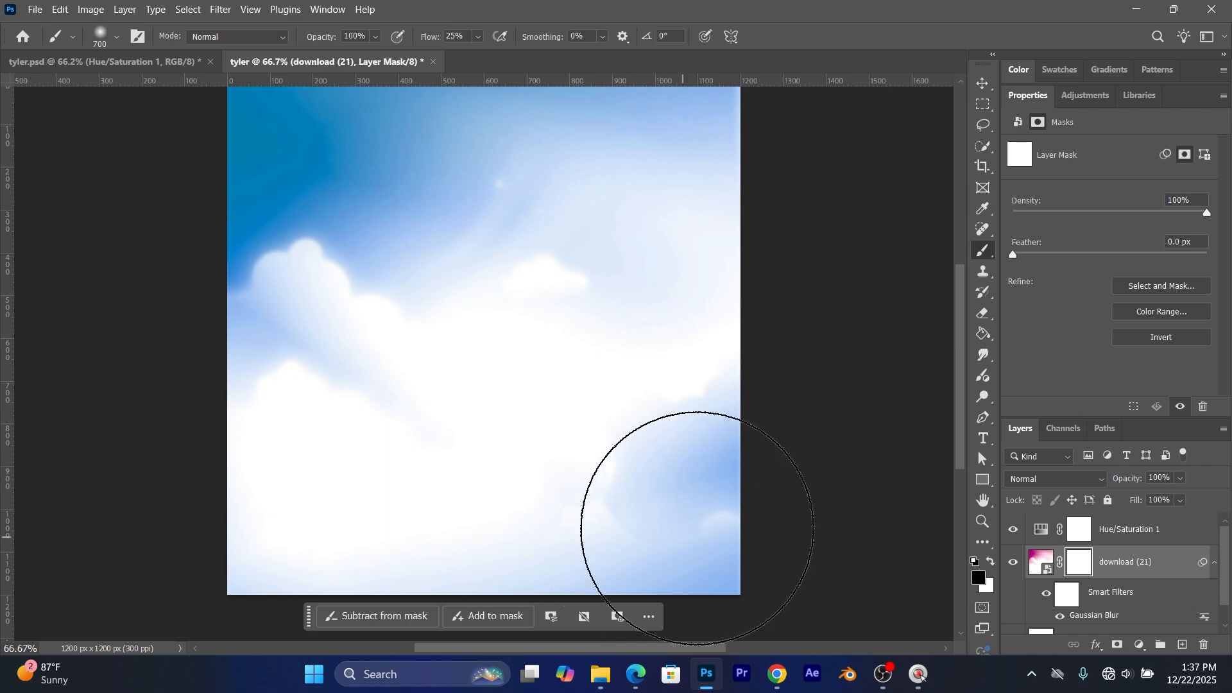
Step: Paint black on the cloud layer's mask across the lower half and side edges to fade the clouds smoothly into white
{"action": "mouse_move", "coordinate": [721, 494]}
{"action": "left_mouse_down"}
{"action": "mouse_move", "coordinate": [684, 528]}
{"action": "mouse_move", "coordinate": [480, 561]}
{"action": "mouse_move", "coordinate": [201, 570]}
{"action": "left_mouse_up"}
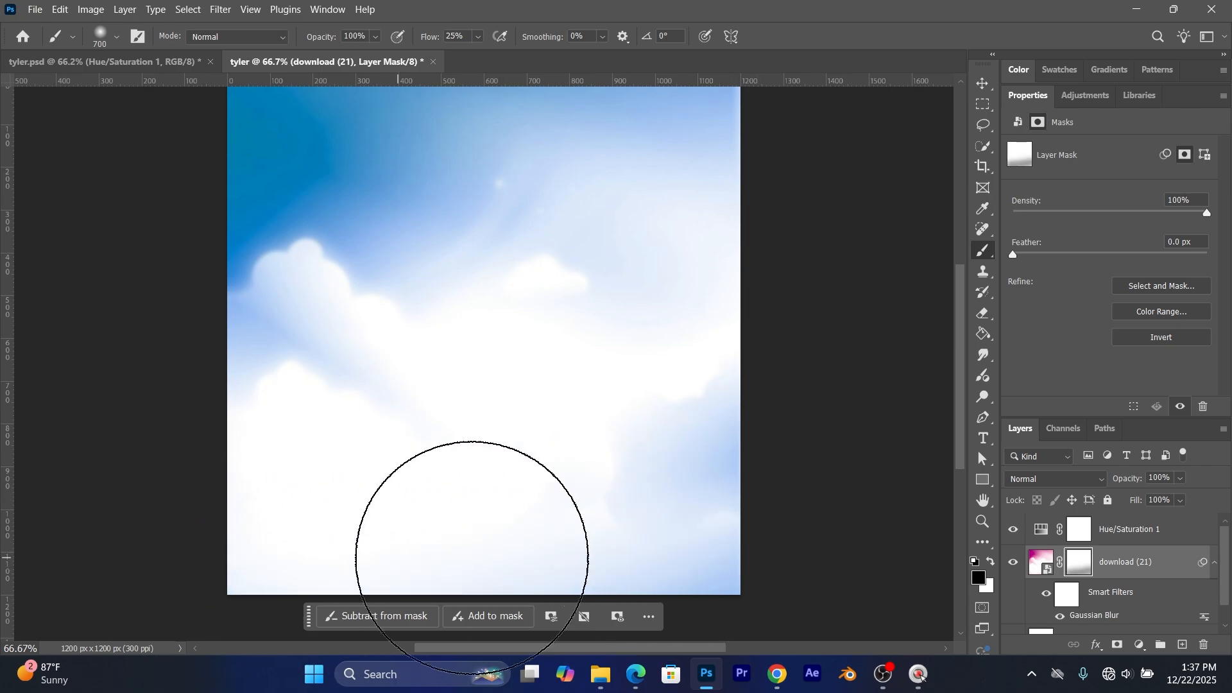
{"action": "left_click", "coordinate": [731, 539]}
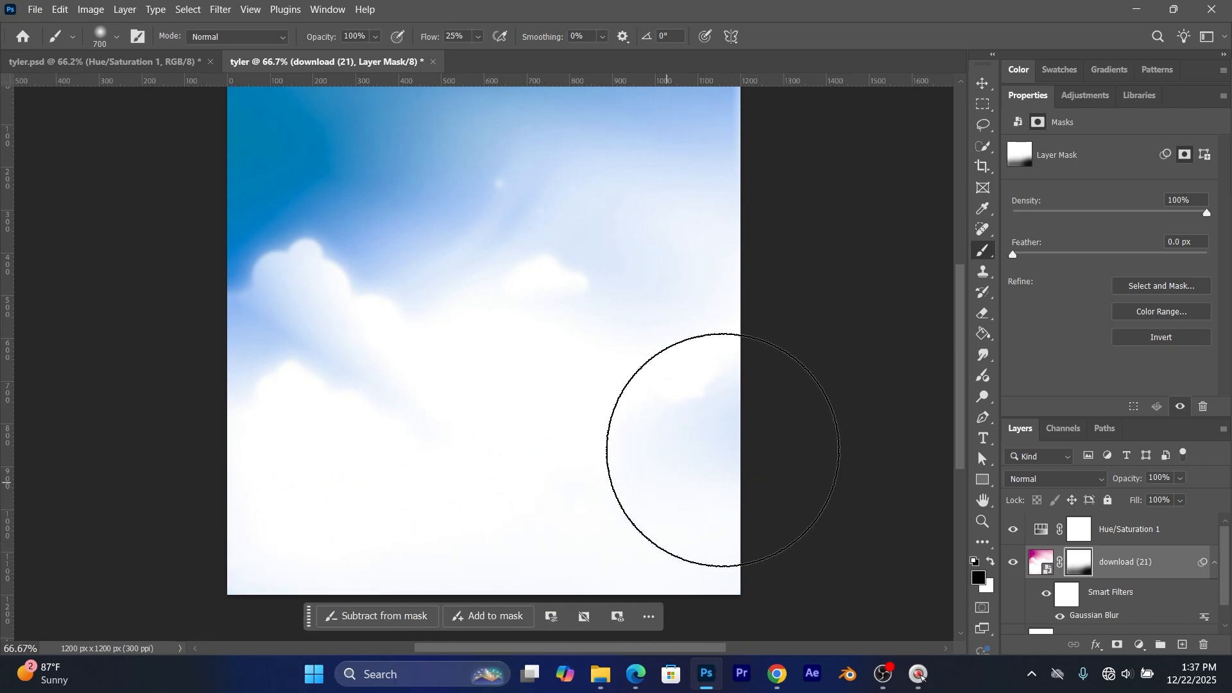
{"action": "left_click_drag", "start_coordinate": [723, 451], "coordinate": [748, 385]}
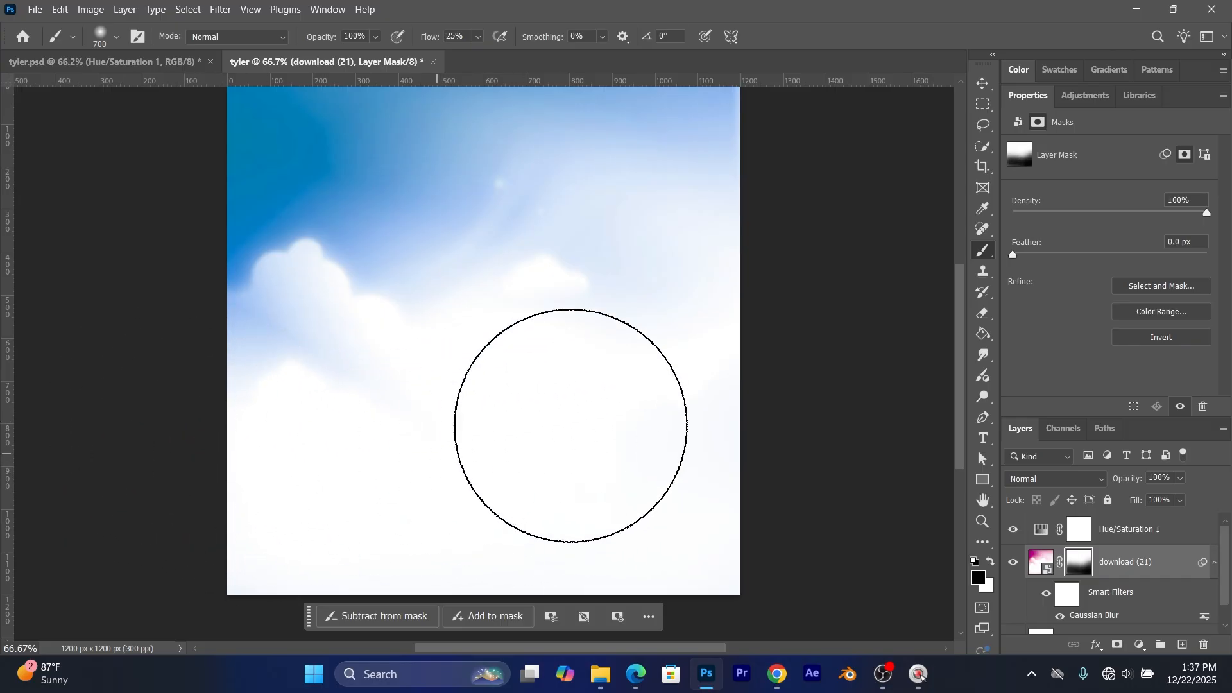
{"action": "left_click", "coordinate": [732, 341]}
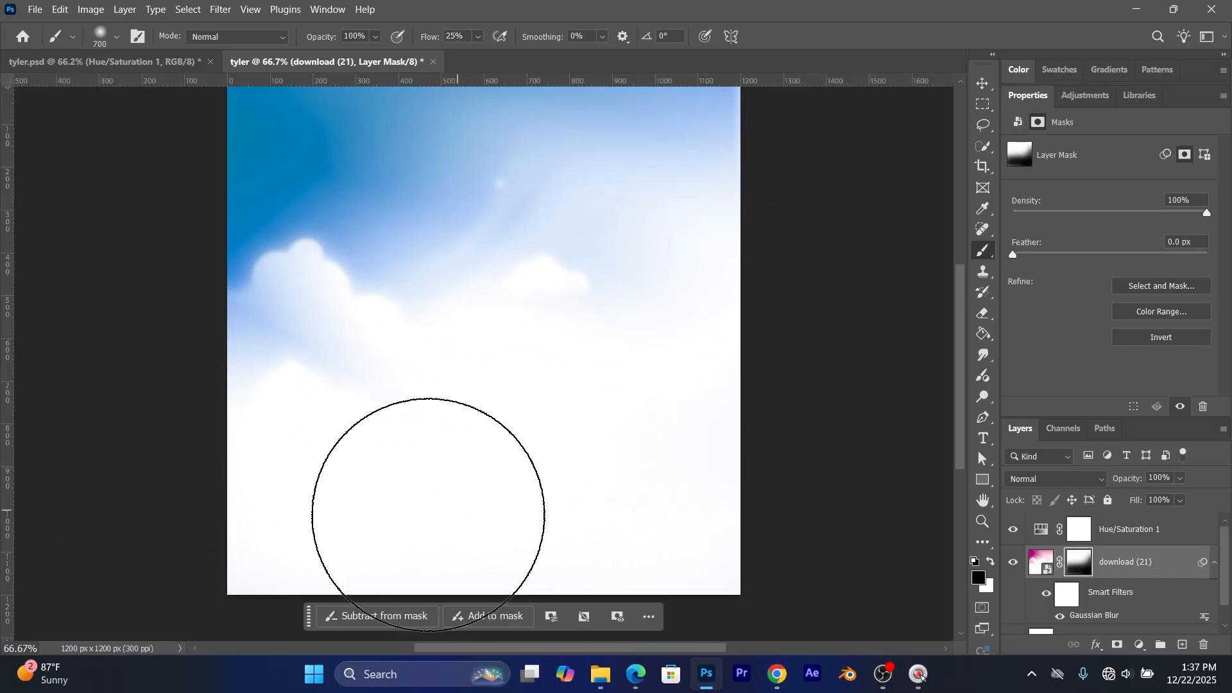
{"action": "left_click", "coordinate": [667, 557]}
{"action": "scroll", "coordinate": [661, 514], "scroll_direction": "down", "scroll_amount": 1}
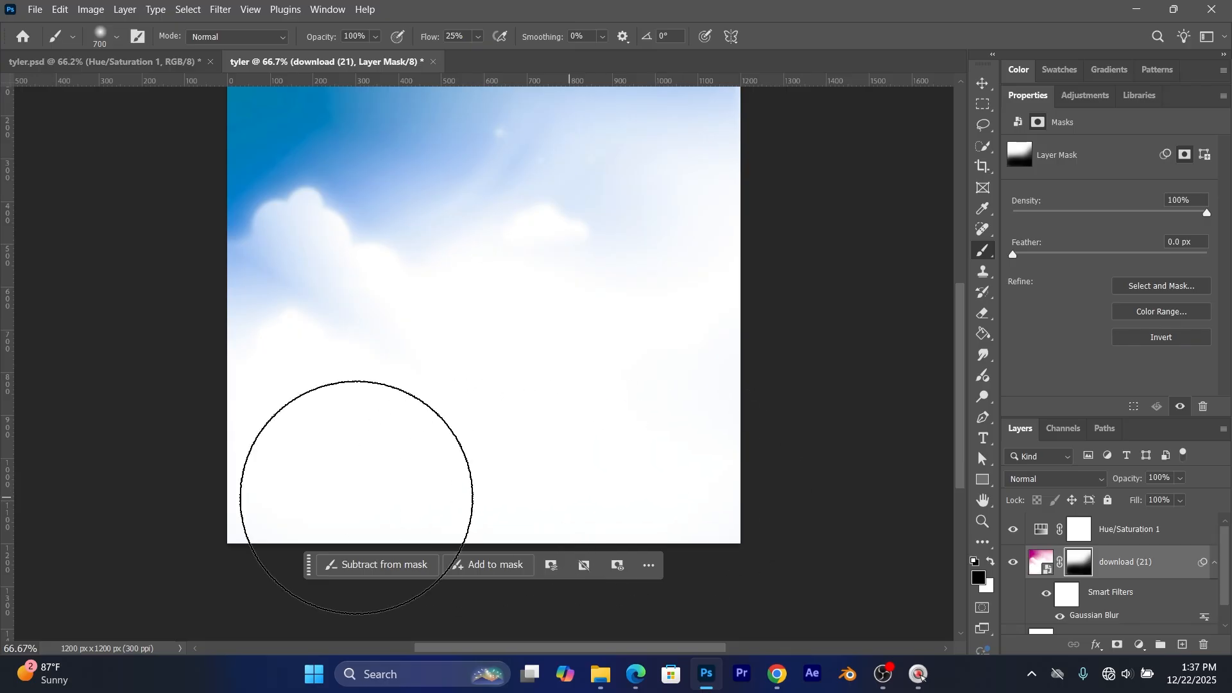
{"action": "left_click_drag", "start_coordinate": [220, 275], "coordinate": [151, 289]}
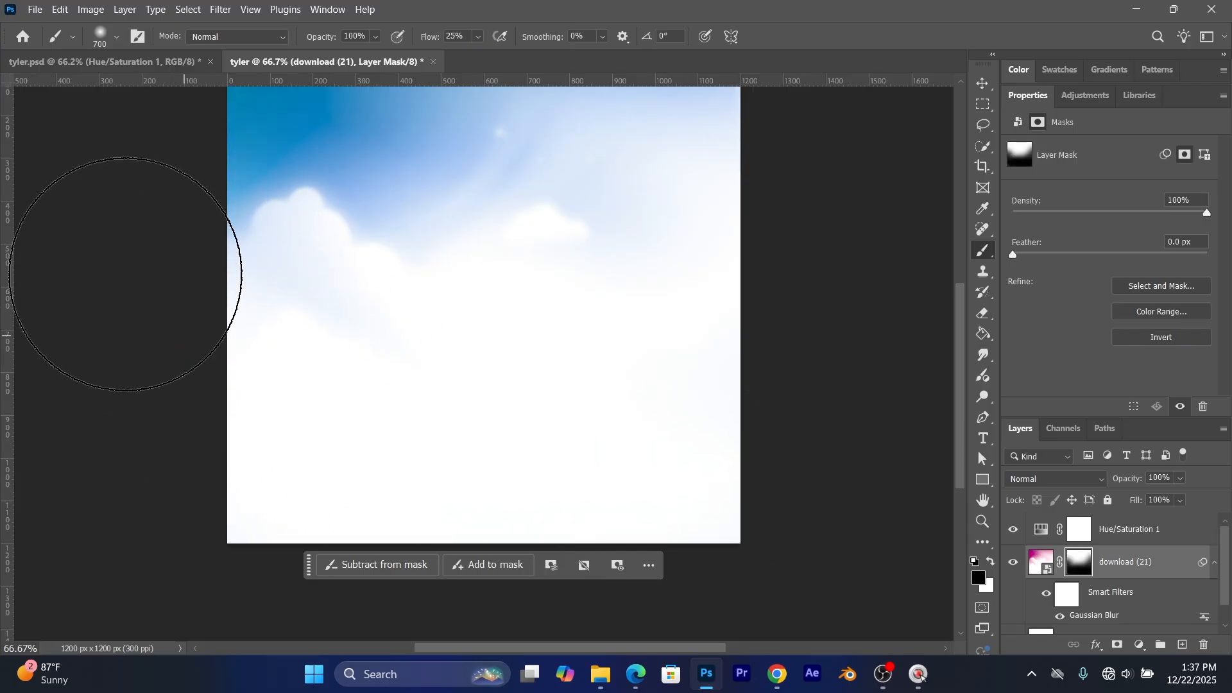
{"action": "left_click", "coordinate": [133, 296]}
{"action": "scroll", "coordinate": [321, 437], "scroll_direction": "up", "scroll_amount": 2}
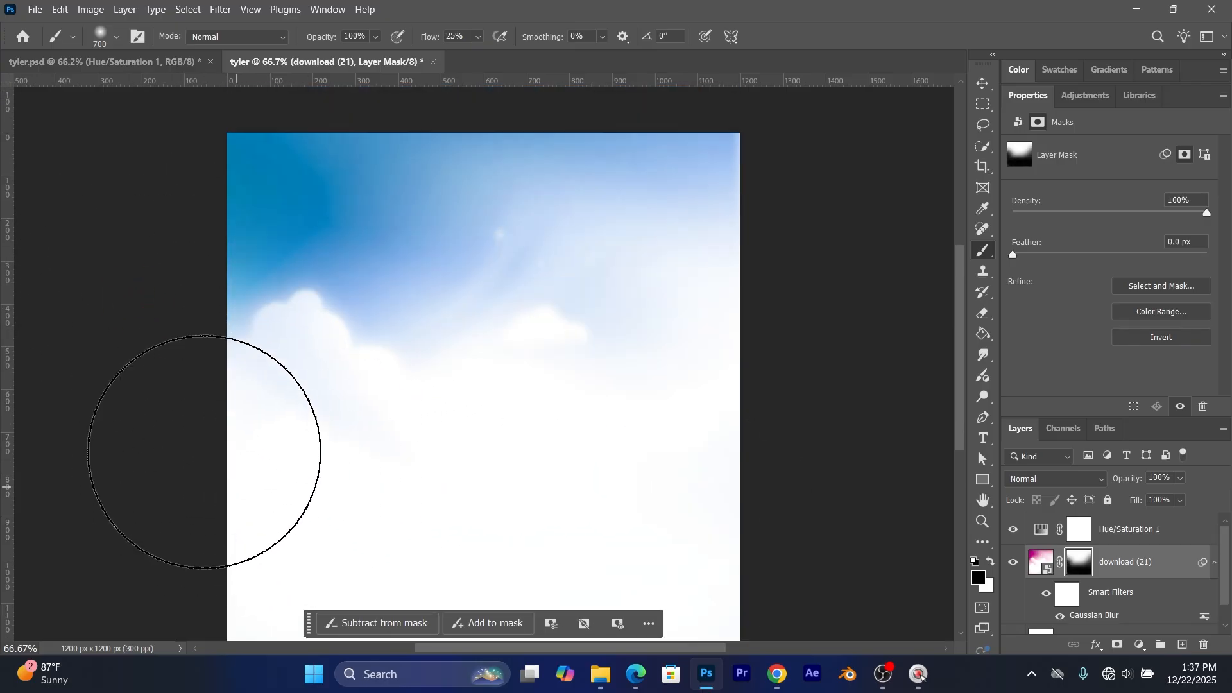
{"action": "left_click", "coordinate": [759, 462]}
{"action": "scroll", "coordinate": [738, 391], "scroll_direction": "down", "scroll_amount": 1}
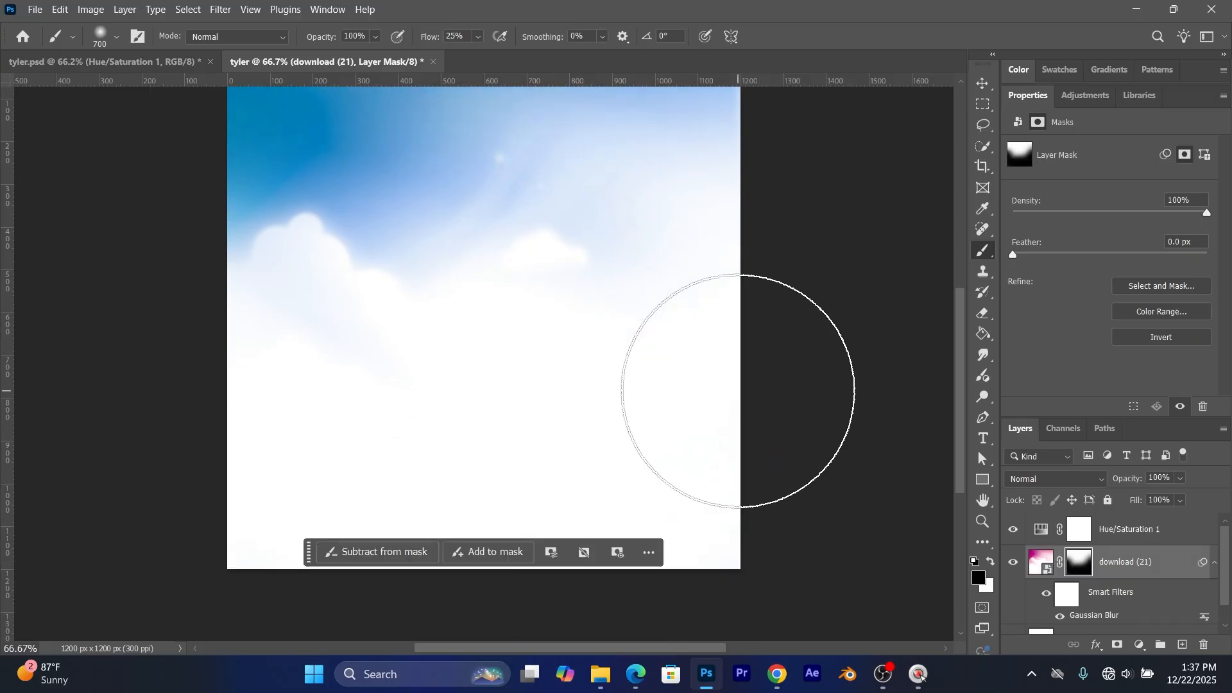
{"action": "scroll", "coordinate": [738, 391], "scroll_direction": "down", "scroll_amount": 1}
{"action": "left_click", "coordinate": [831, 435]}
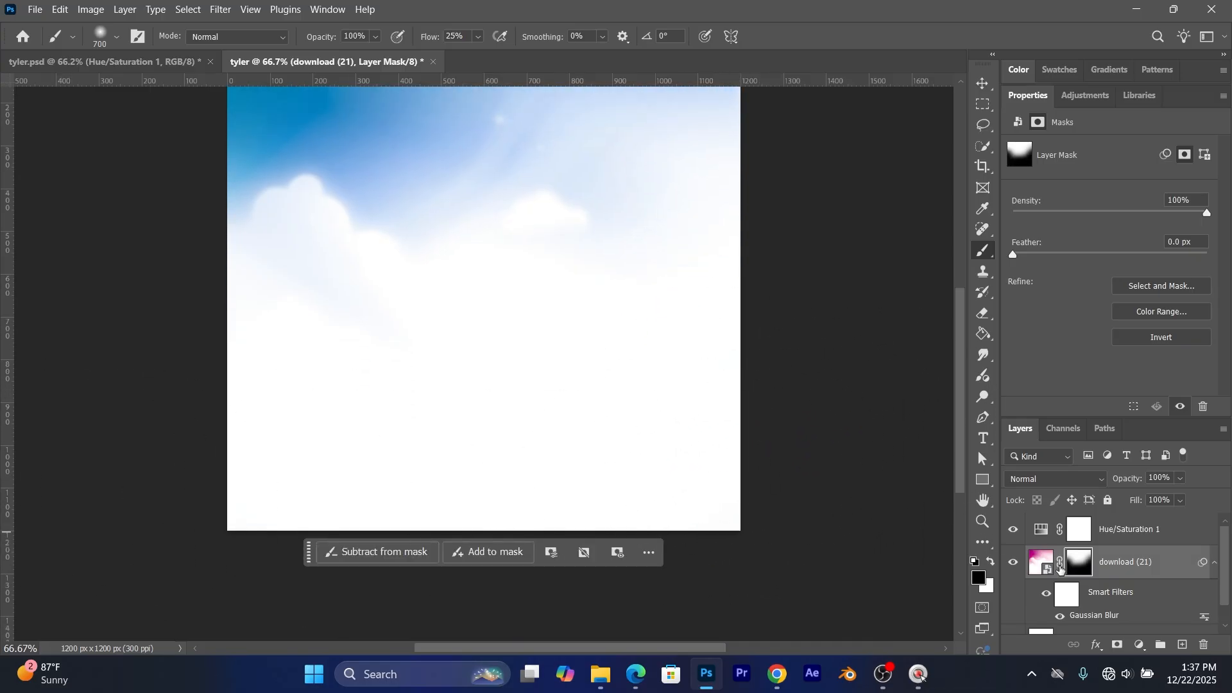
Step: Place the portrait image download (77) as an embedded object above the Hue/Saturation 1 layer
{"action": "left_click", "coordinate": [1163, 526]}
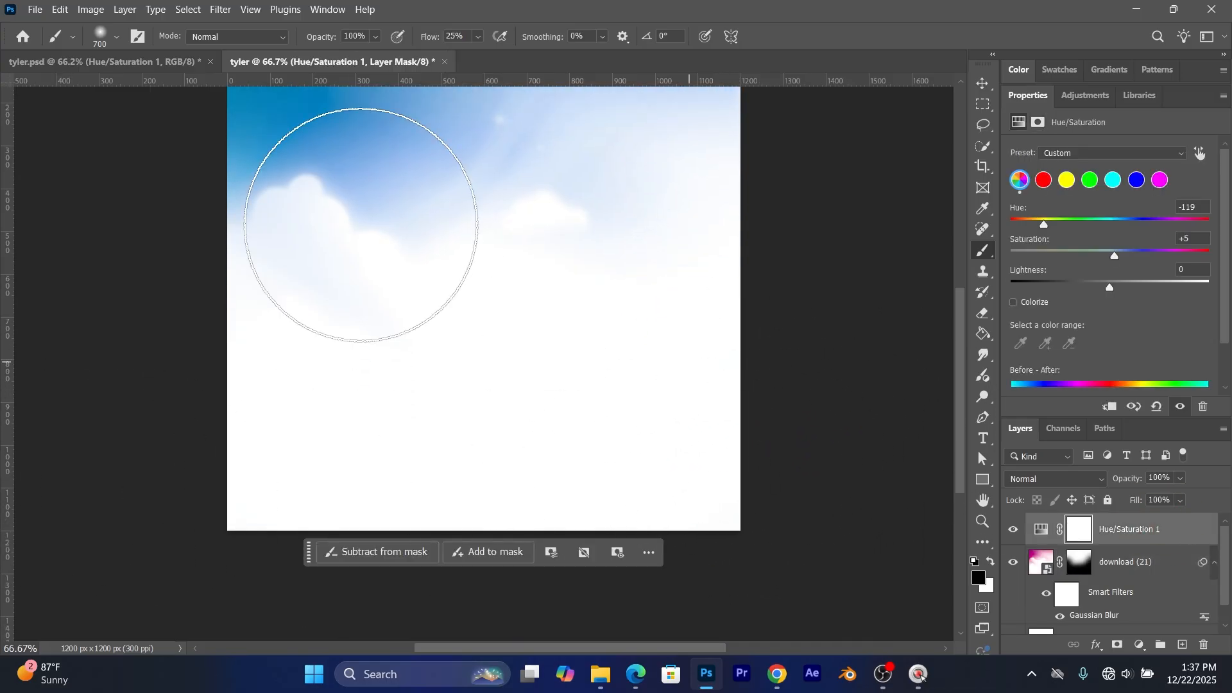
{"action": "left_click", "coordinate": [34, 9]}
{"action": "left_click", "coordinate": [117, 299]}
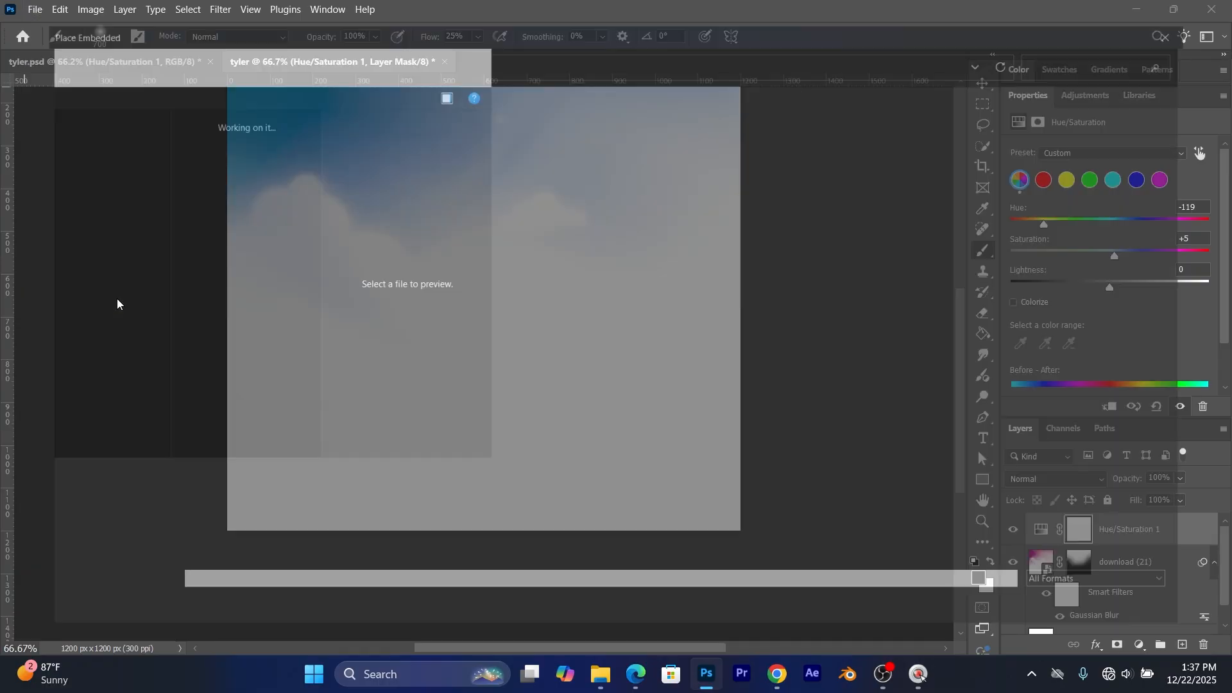
{"action": "left_click", "coordinate": [633, 165]}
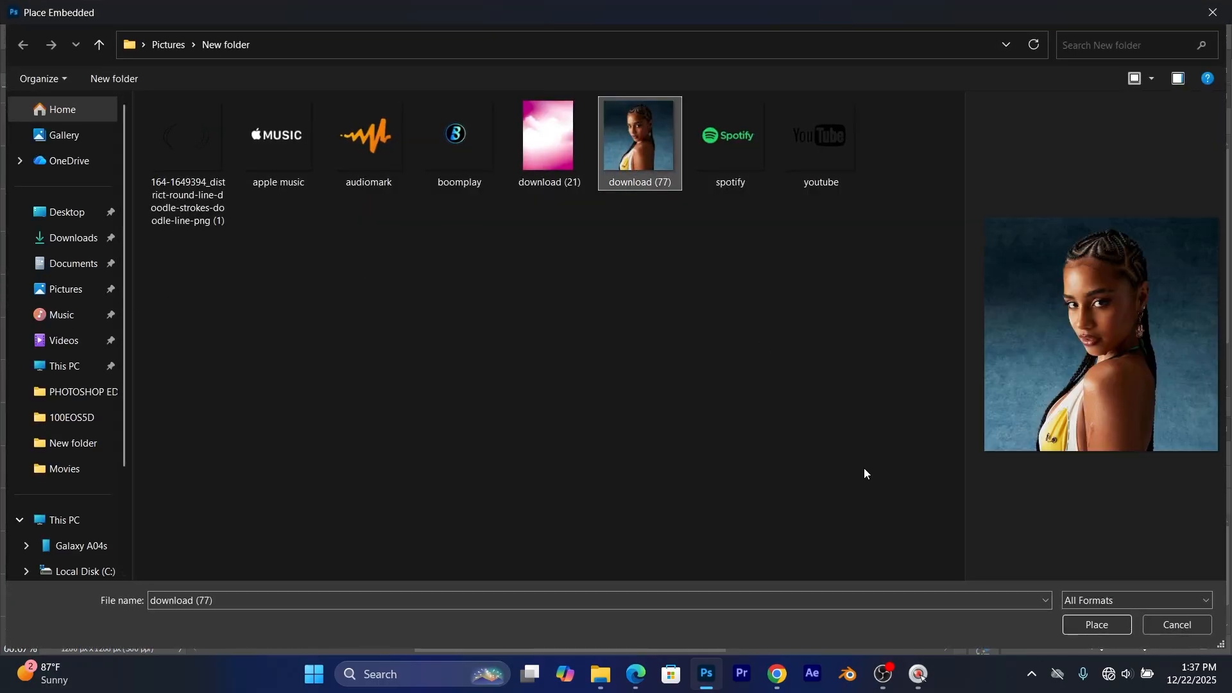
{"action": "left_click", "coordinate": [1092, 620]}
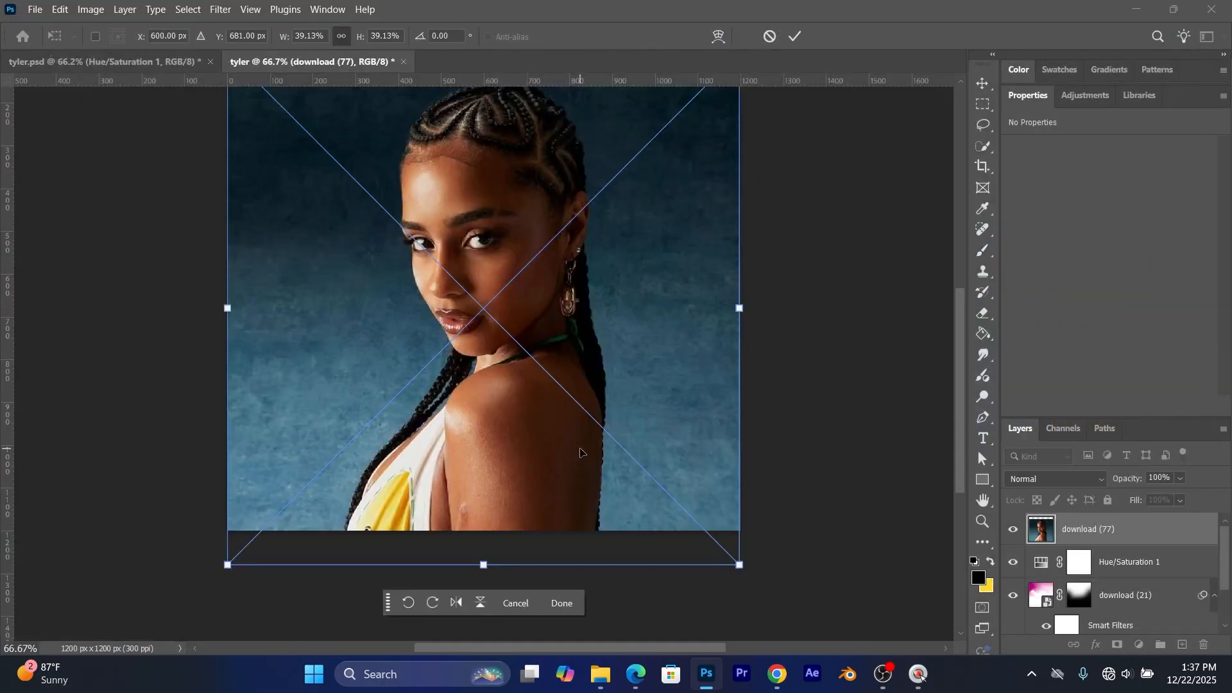
Step: Move the placed portrait up to X 600 px, Y 600 px so it fills the square canvas, and commit the placement
{"action": "scroll", "coordinate": [580, 453], "scroll_direction": "up", "scroll_amount": 3}
{"action": "left_click_drag", "start_coordinate": [488, 397], "coordinate": [485, 373]}
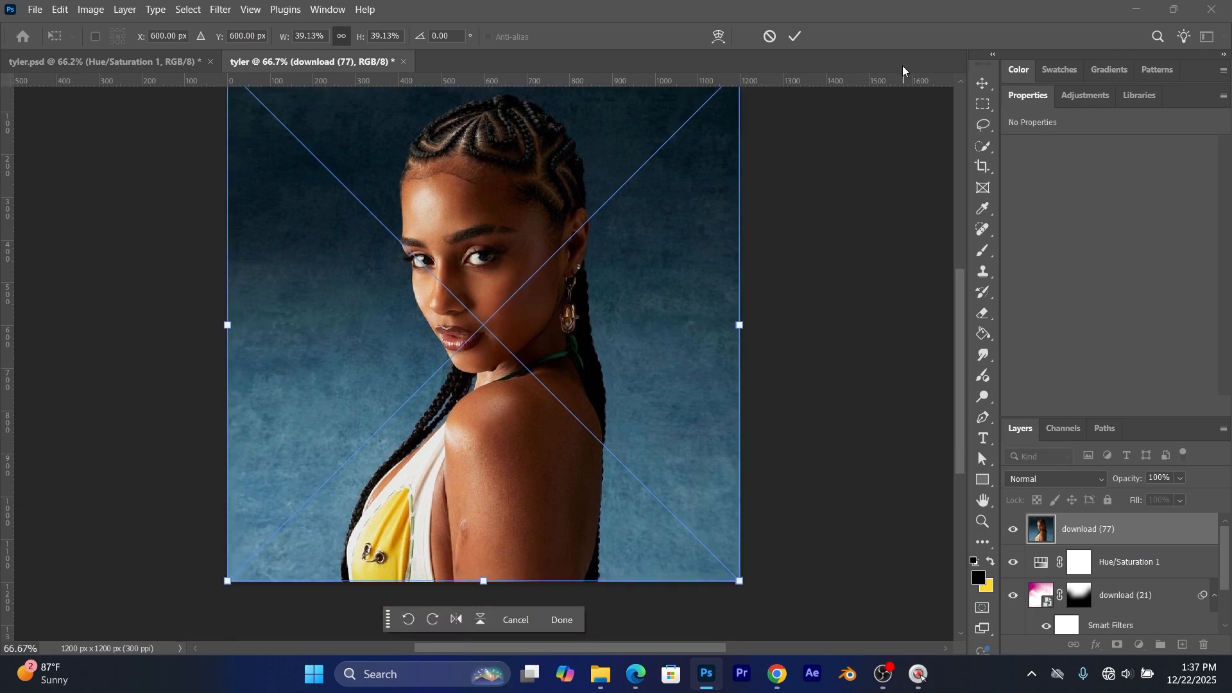
{"action": "left_click", "coordinate": [797, 40]}
{"action": "key", "text": "b"}
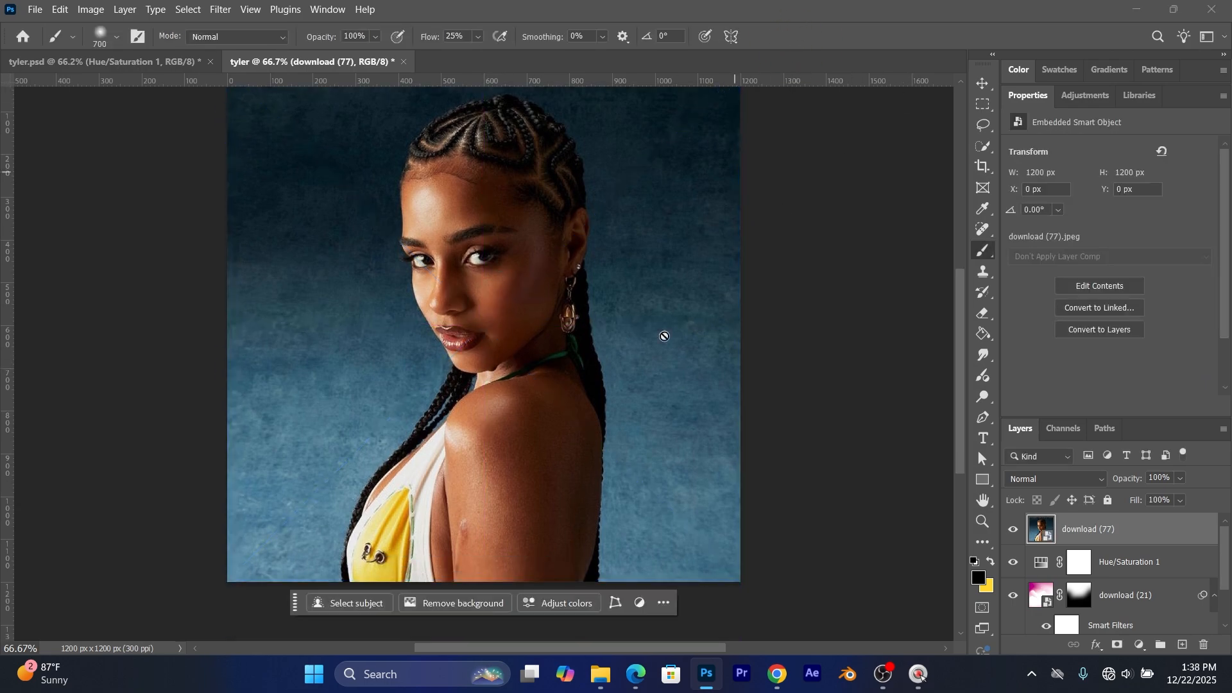
{"action": "left_click", "coordinate": [541, 403]}
{"action": "left_click", "coordinate": [757, 264]}
Step: Flip the download (77) portrait layer horizontally
{"action": "left_click", "coordinate": [987, 90]}
{"action": "left_click", "coordinate": [1174, 529]}
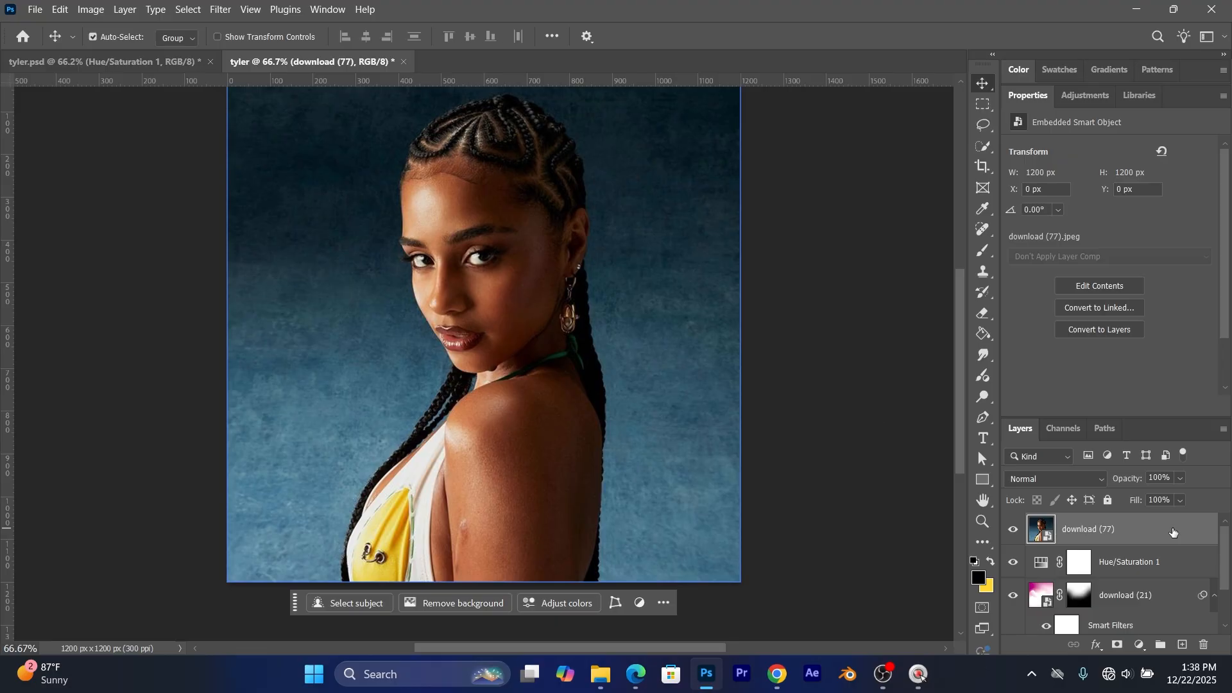
{"action": "left_click", "coordinate": [60, 9]}
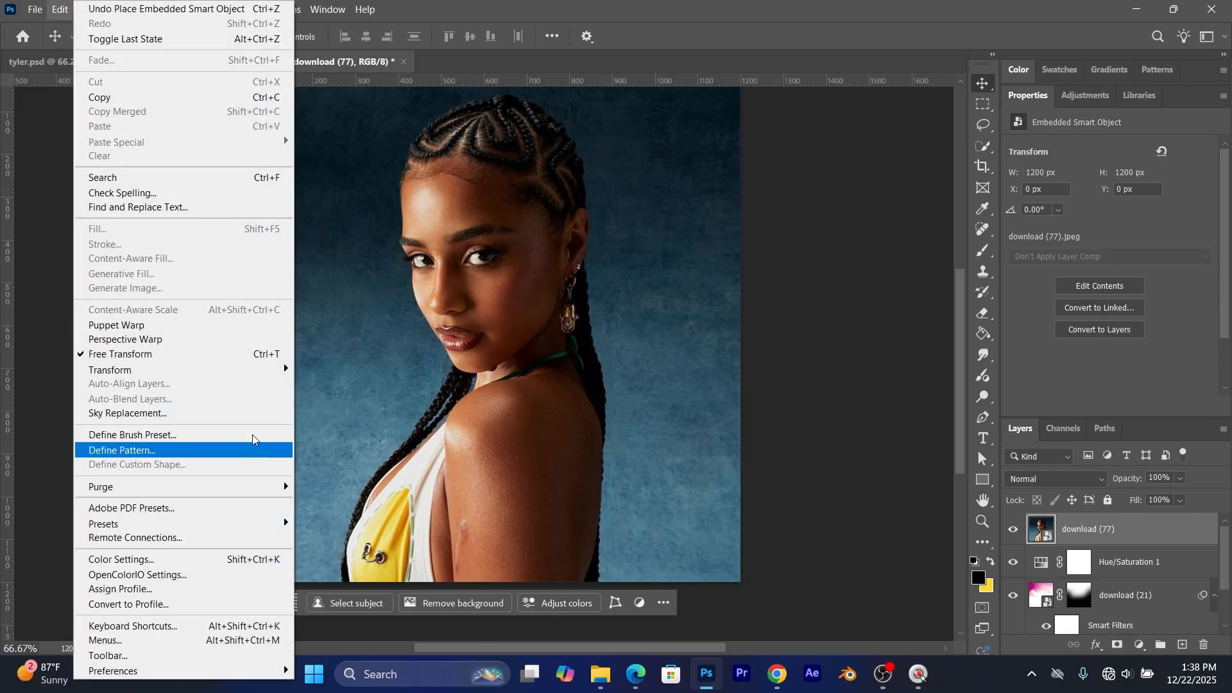
{"action": "mouse_move", "coordinate": [255, 366]}
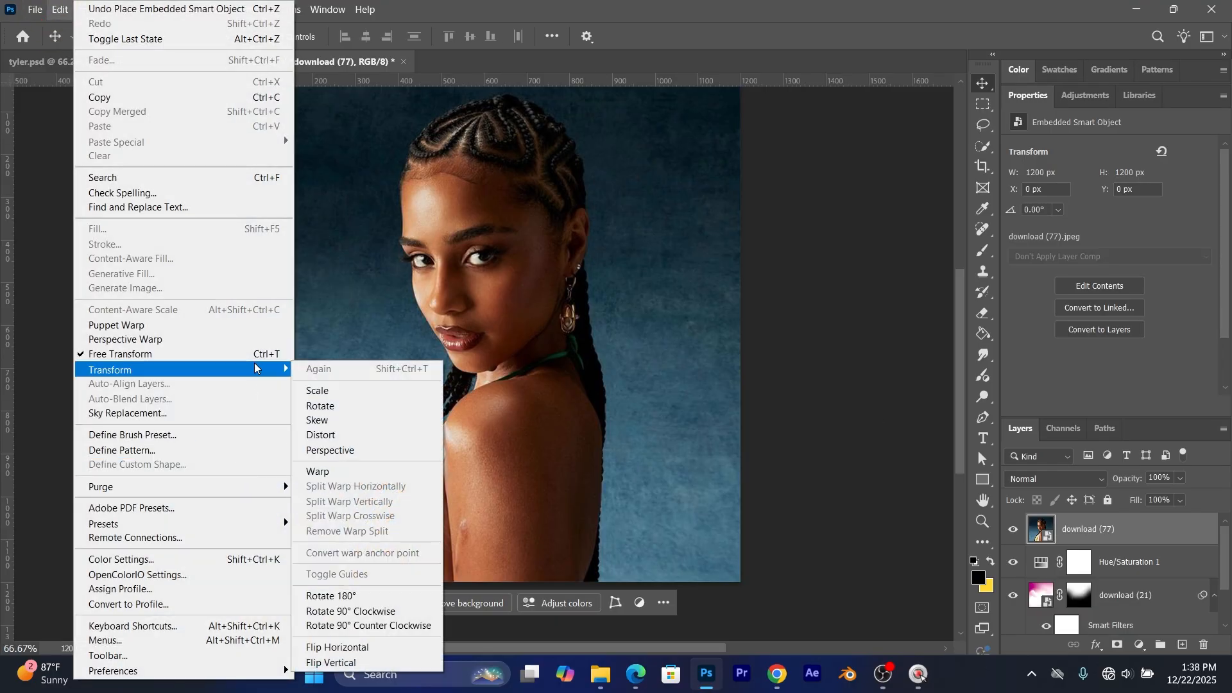
{"action": "left_click", "coordinate": [359, 648]}
{"action": "scroll", "coordinate": [443, 570], "scroll_direction": "up", "scroll_amount": 1}
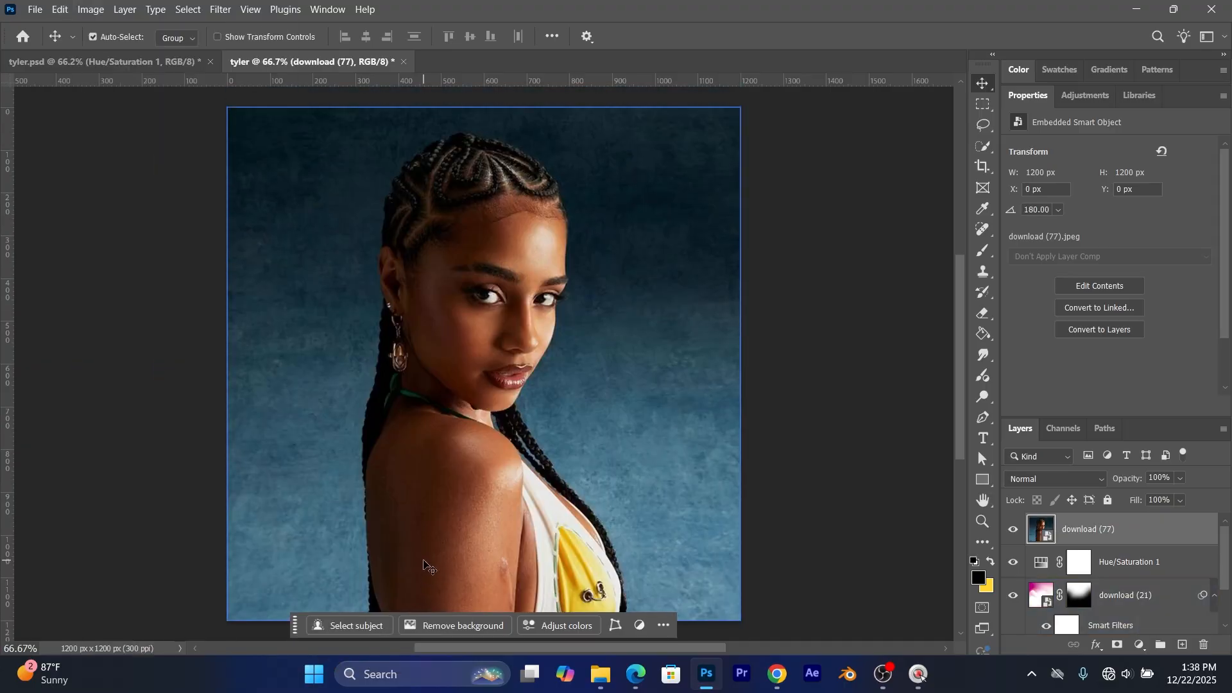
Step: Convert the download (77) smart object to a regular pixel layer, retaining its applied transforms
{"action": "left_click", "coordinate": [445, 545]}
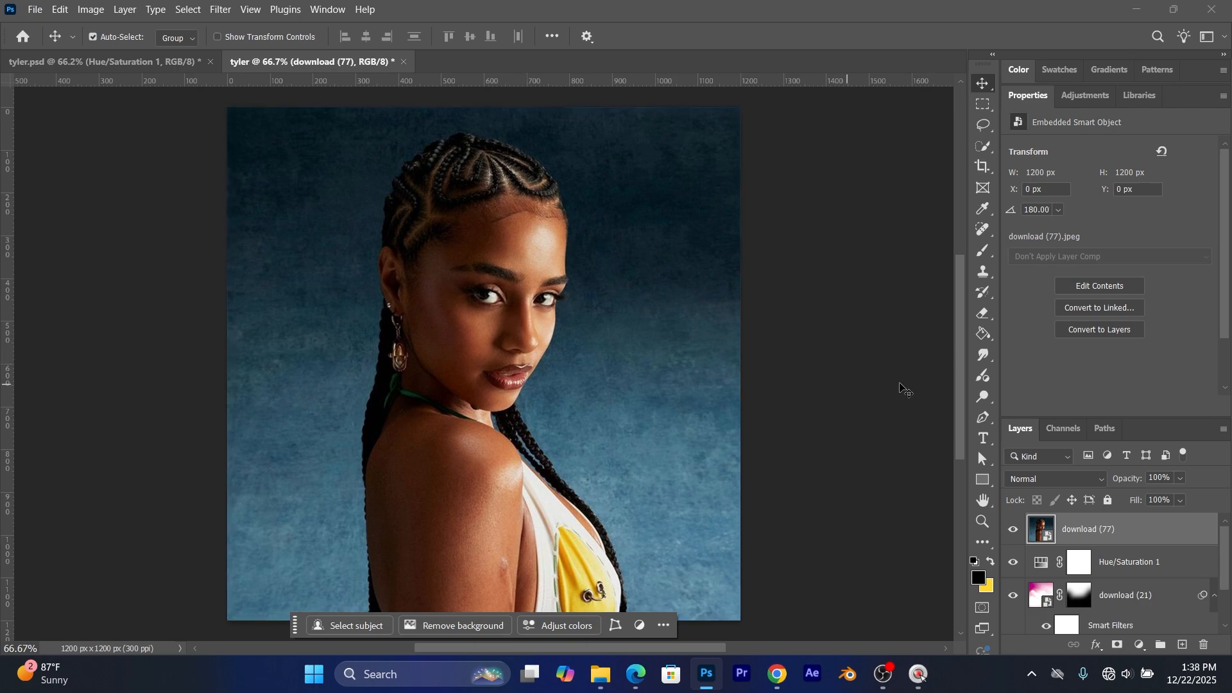
{"action": "left_click", "coordinate": [1089, 330]}
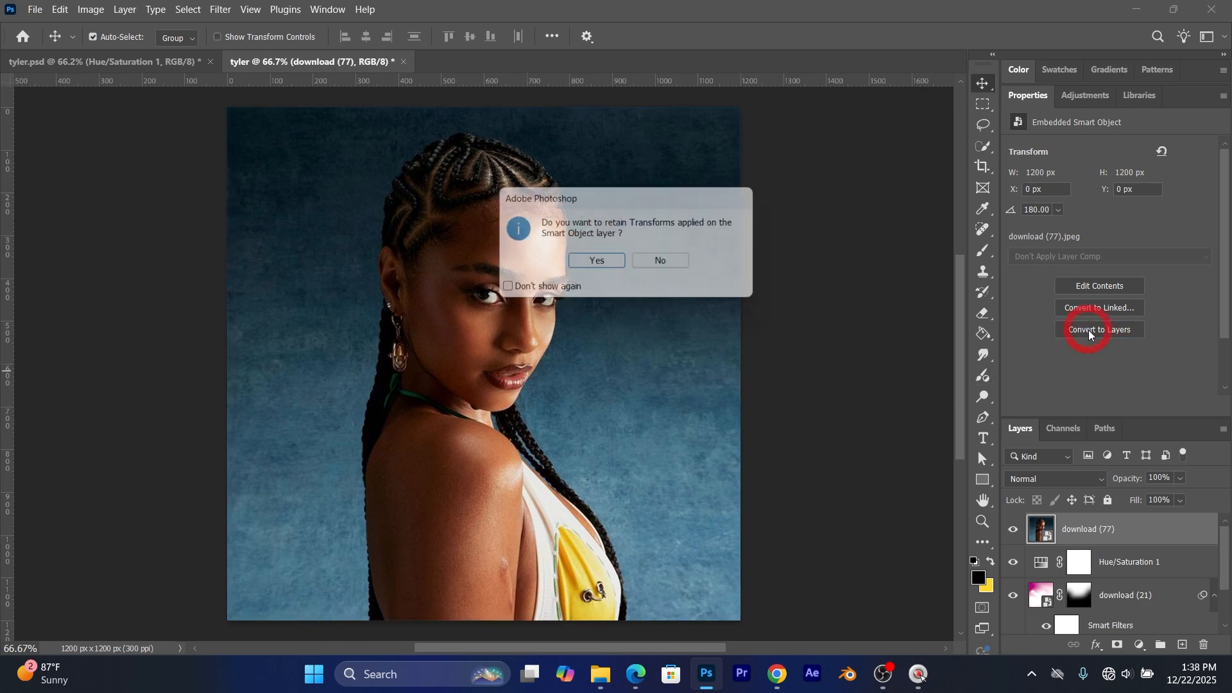
{"action": "left_click", "coordinate": [580, 269]}
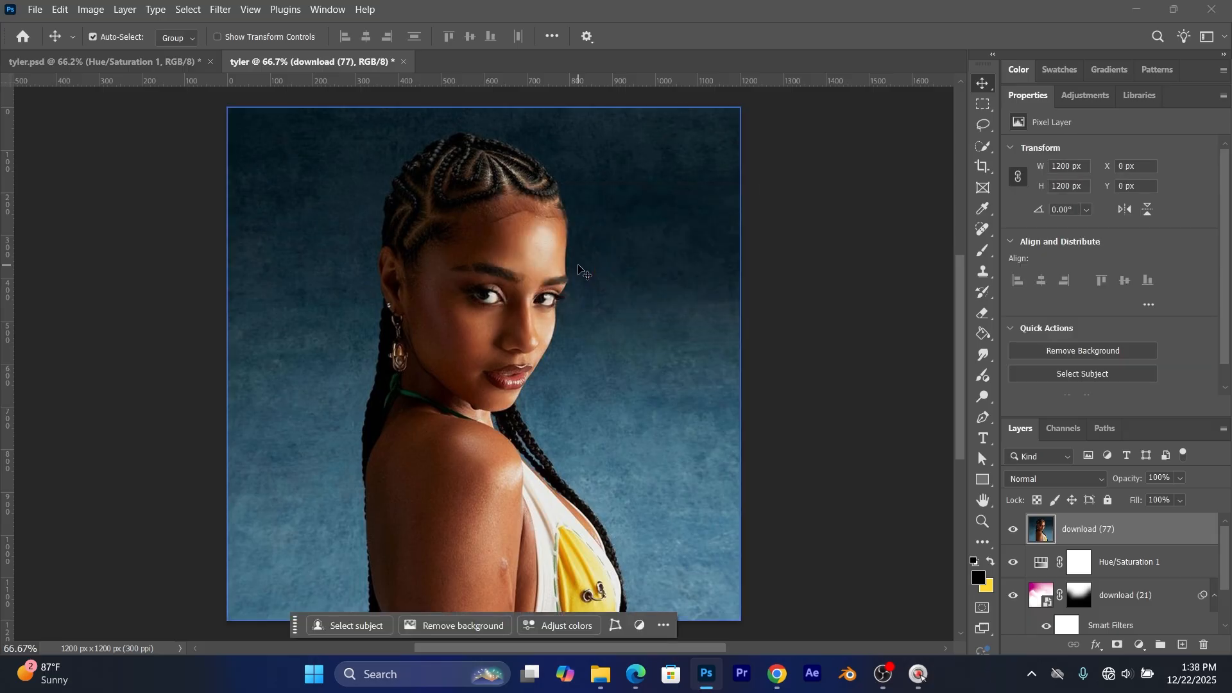
Step: Remove the portrait's background and move the cutout toward the canvas's left edge, to about X -318 px
{"action": "left_click", "coordinate": [1064, 351]}
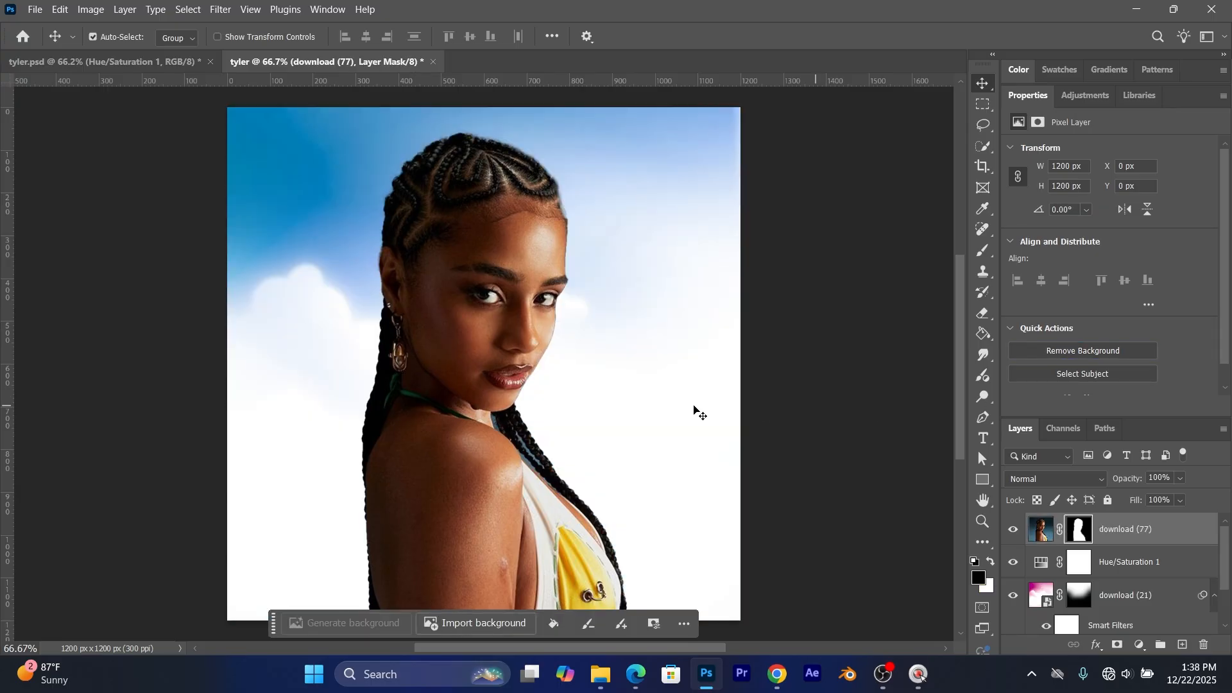
{"action": "left_click_drag", "start_coordinate": [465, 422], "coordinate": [329, 417]}
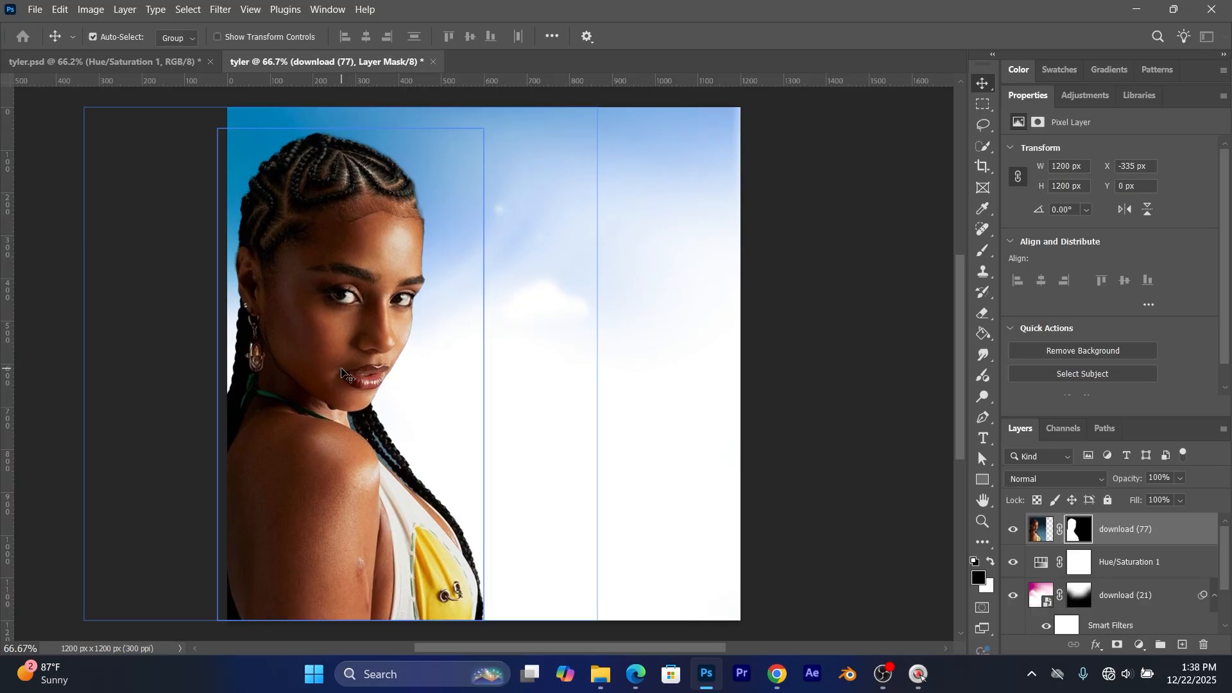
{"action": "left_click_drag", "start_coordinate": [341, 375], "coordinate": [349, 377]}
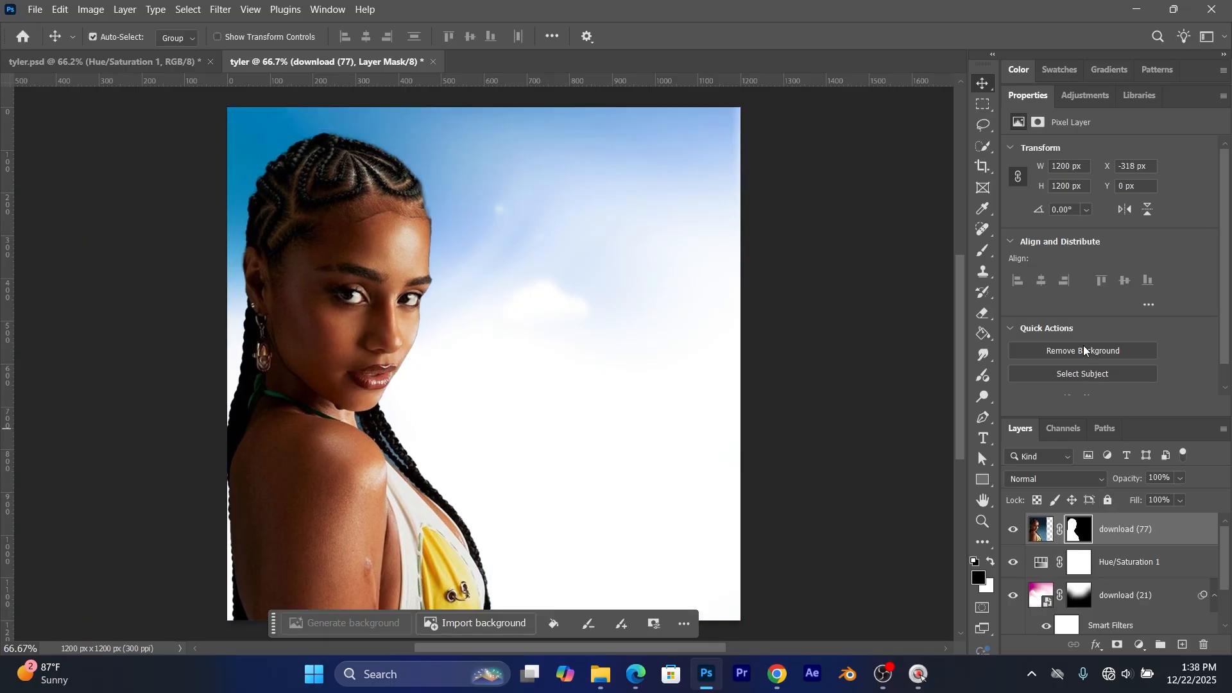
Step: Scale the download (77) portrait layer itself up proportionally to about 104.15% with Free Transform
{"action": "left_click", "coordinate": [1206, 537]}
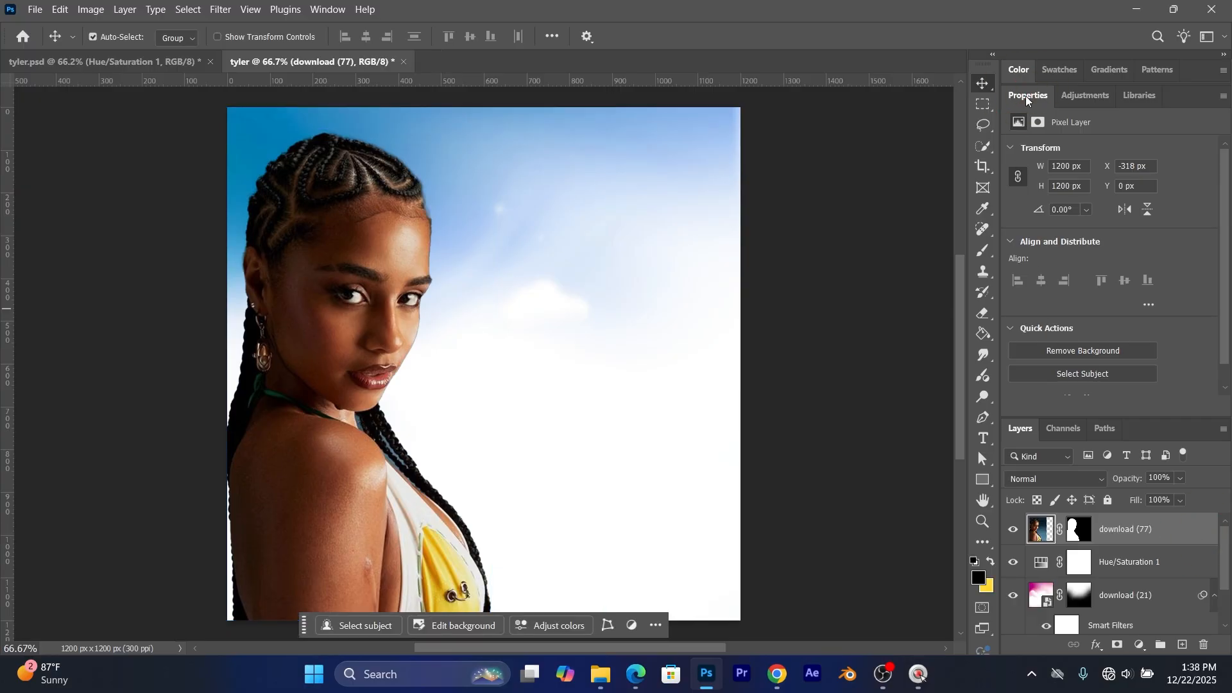
{"action": "scroll", "coordinate": [1069, 280], "scroll_direction": "down", "scroll_amount": 1}
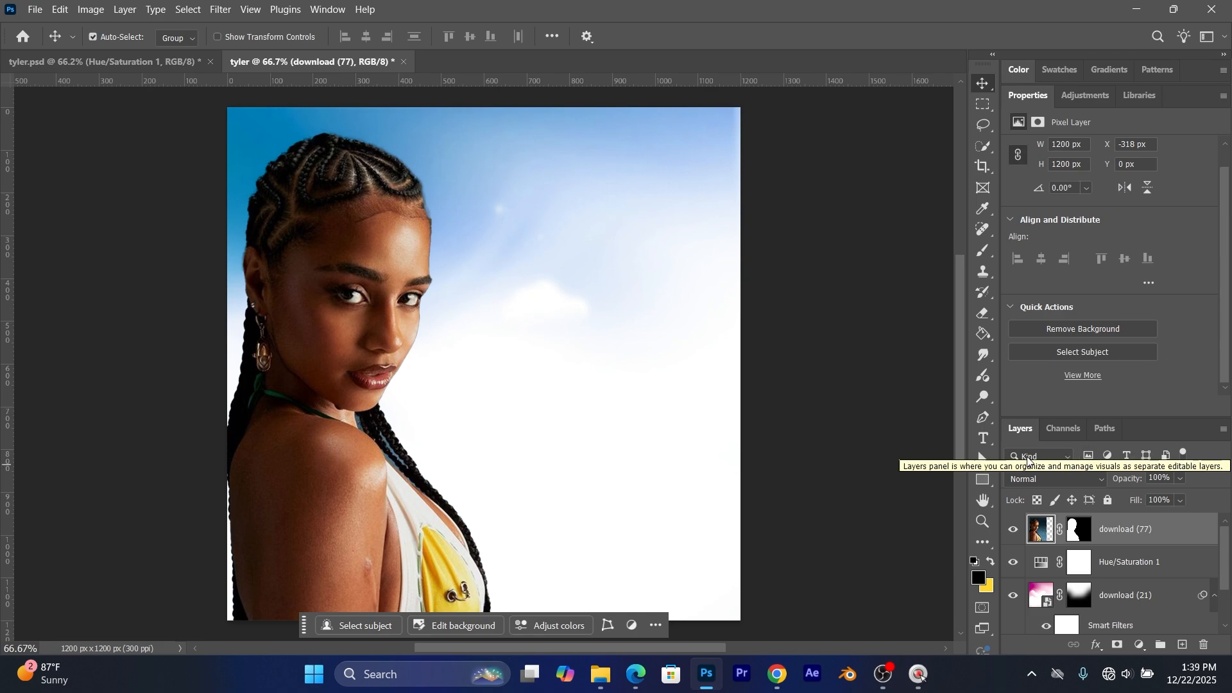
{"action": "left_click_drag", "start_coordinate": [389, 340], "coordinate": [383, 304]}
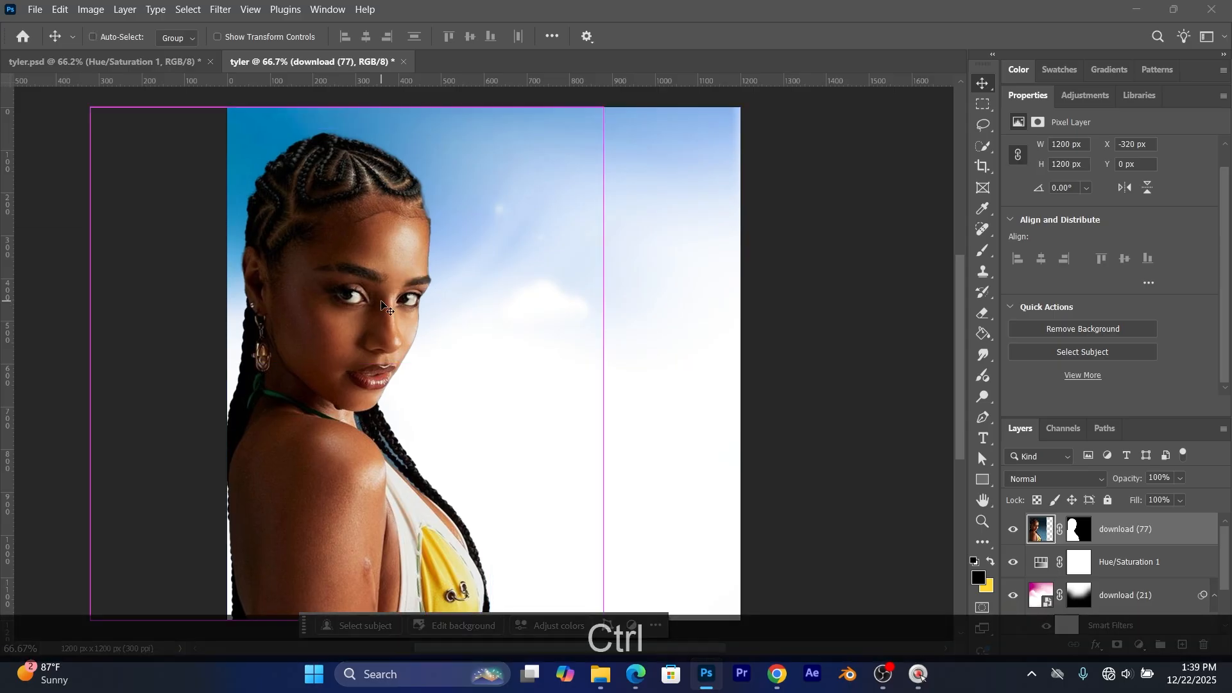
{"action": "key", "text": "ctrl+t"}
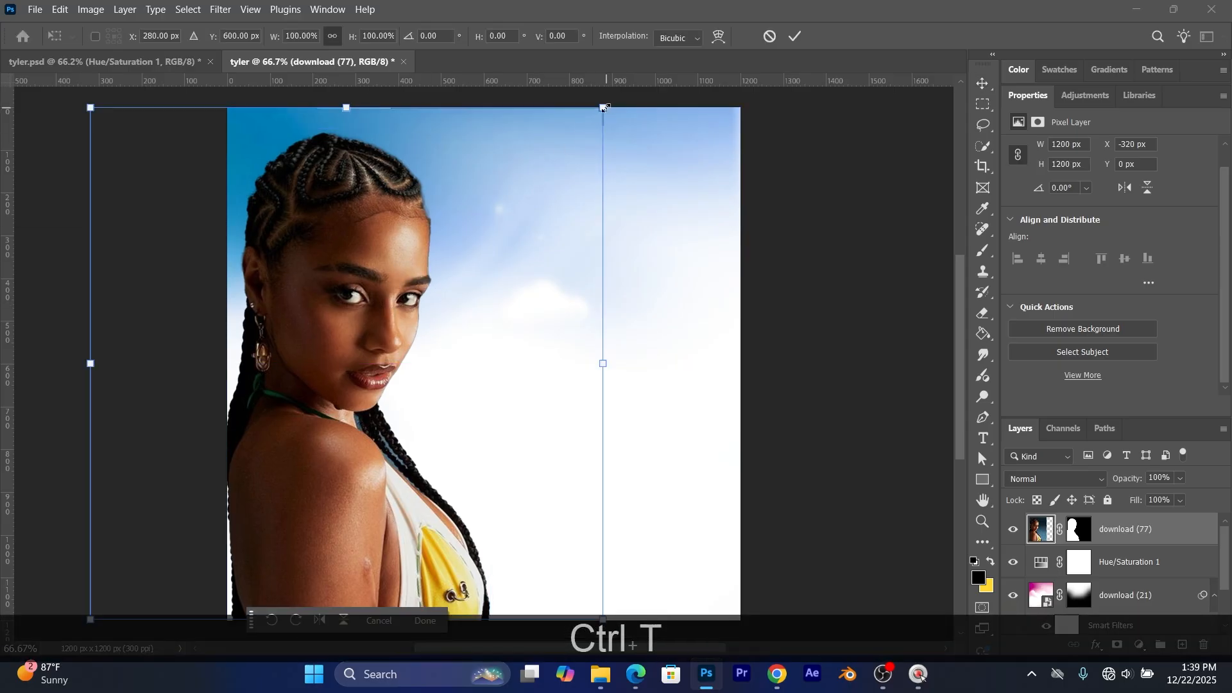
{"action": "left_click_drag", "start_coordinate": [605, 107], "coordinate": [637, 106]}
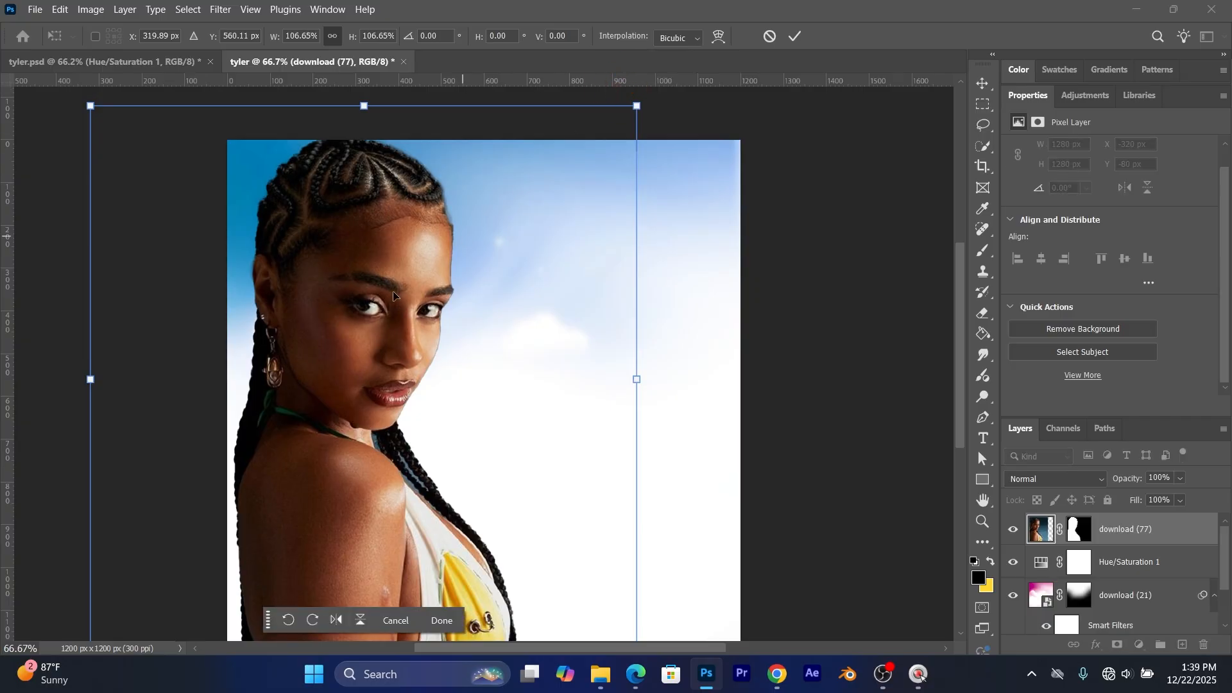
{"action": "left_click_drag", "start_coordinate": [394, 296], "coordinate": [385, 304]}
{"action": "left_click_drag", "start_coordinate": [354, 115], "coordinate": [354, 126]}
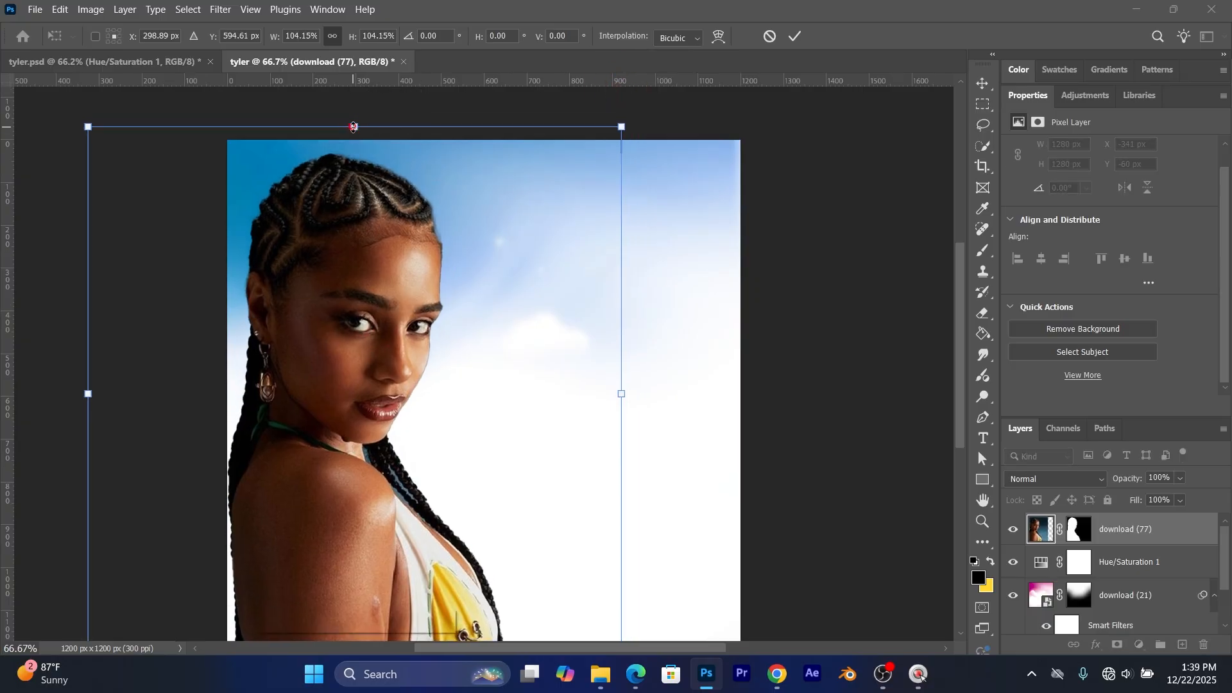
{"action": "left_click_drag", "start_coordinate": [327, 263], "coordinate": [324, 266]}
Step: Shift the enlarged portrait left to a reference position of about X 257 px, Y 600 px, and commit the transform
{"action": "scroll", "coordinate": [324, 266], "scroll_direction": "down", "scroll_amount": 1}
{"action": "scroll", "coordinate": [324, 266], "scroll_direction": "down", "scroll_amount": 2}
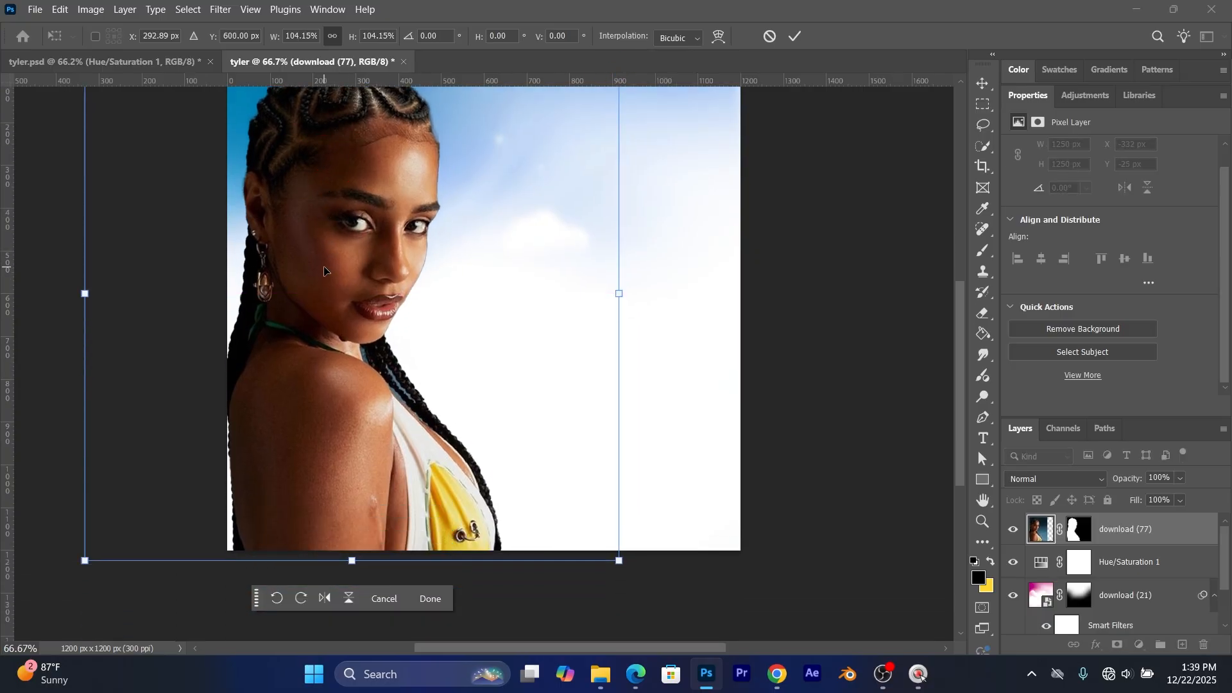
{"action": "scroll", "coordinate": [324, 276], "scroll_direction": "up", "scroll_amount": 1}
{"action": "left_click_drag", "start_coordinate": [323, 310], "coordinate": [311, 313]}
{"action": "scroll", "coordinate": [314, 314], "scroll_direction": "up", "scroll_amount": 2}
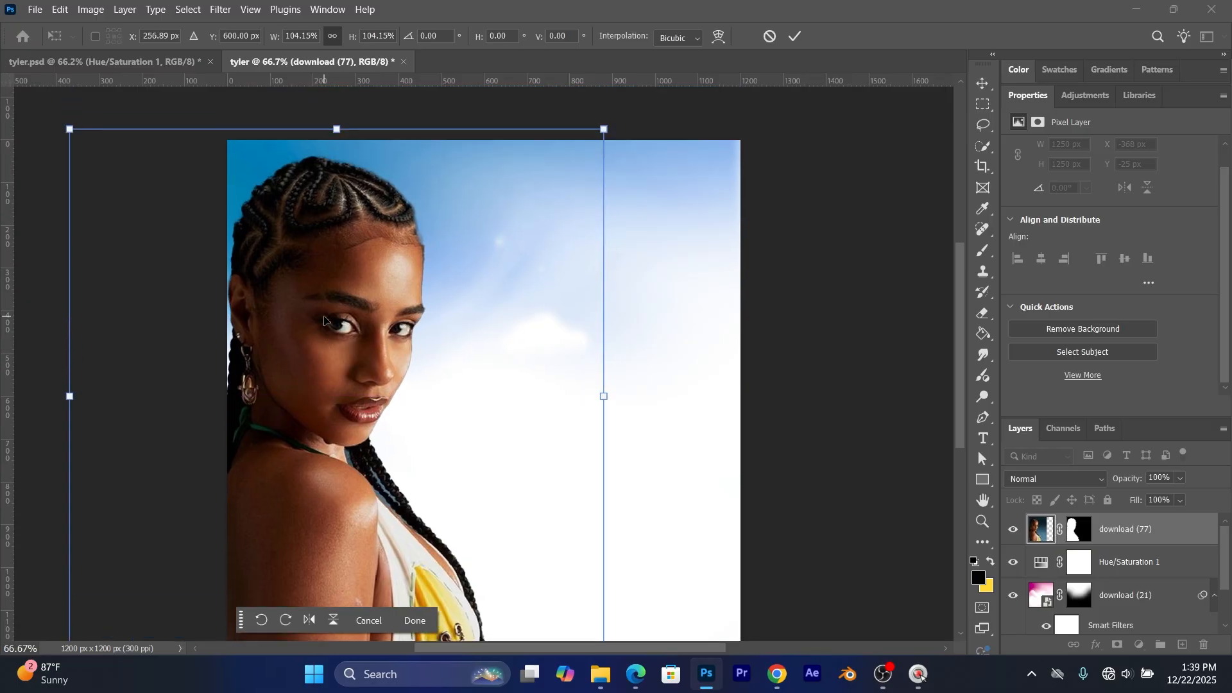
{"action": "scroll", "coordinate": [325, 320], "scroll_direction": "down", "scroll_amount": 1}
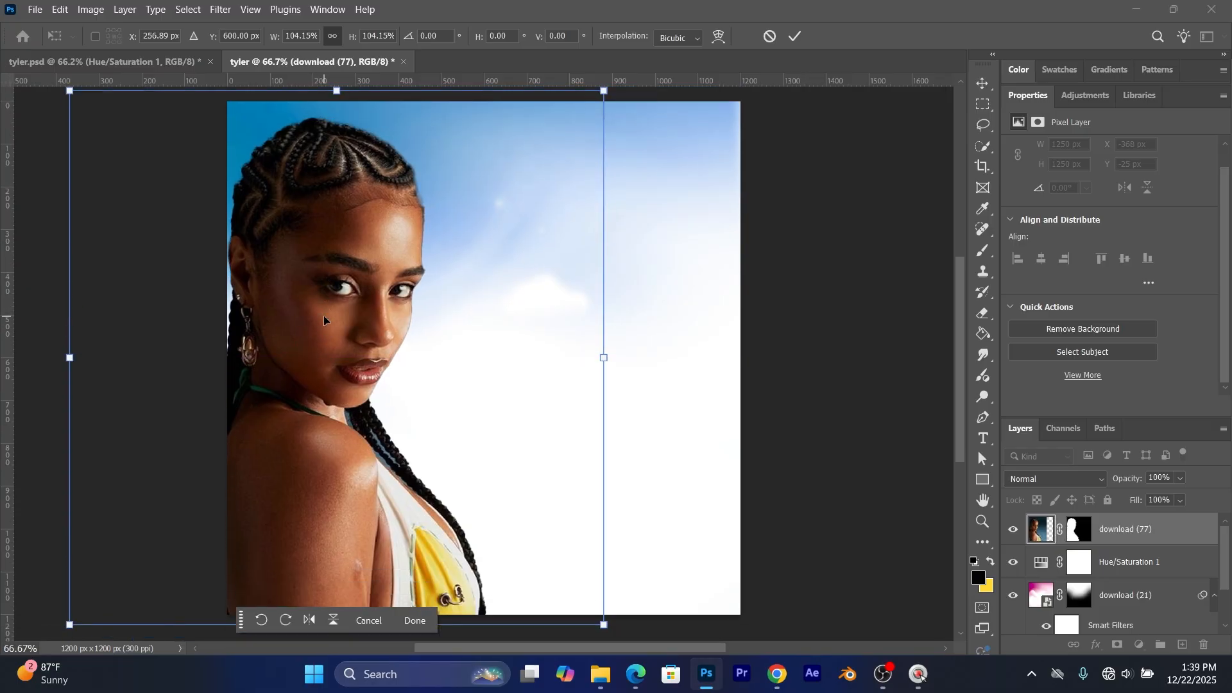
{"action": "left_click", "coordinate": [796, 37]}
{"action": "scroll", "coordinate": [814, 308], "scroll_direction": "down", "scroll_amount": 1}
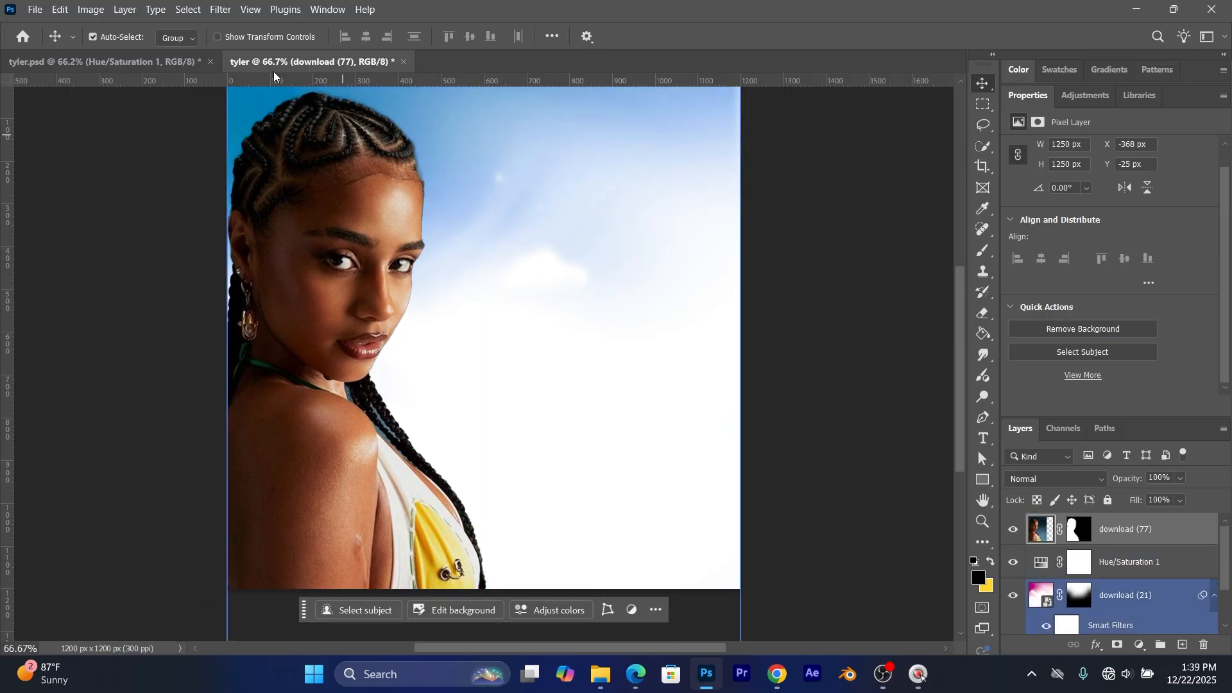
Step: Start the Camera Raw Filter on the portrait, set Contrast to +40 and Whites to +36, and raise Shadows
{"action": "left_click", "coordinate": [221, 9]}
{"action": "left_click", "coordinate": [271, 123]}
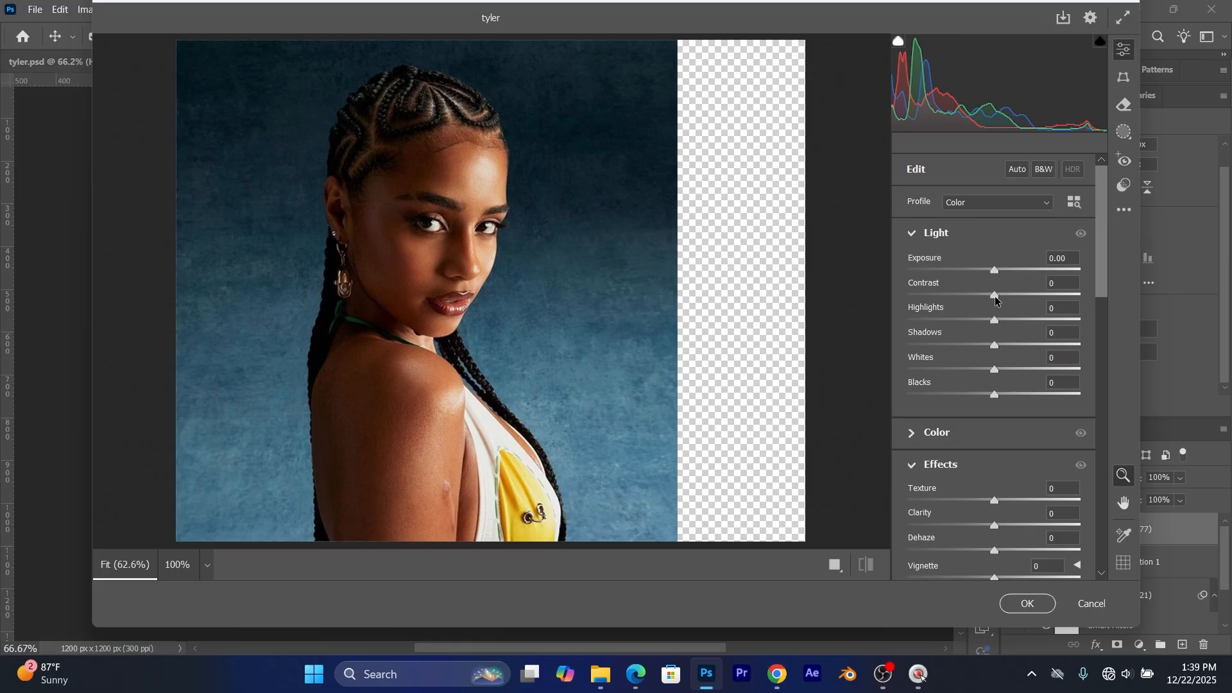
{"action": "left_click_drag", "start_coordinate": [996, 297], "coordinate": [1030, 306]}
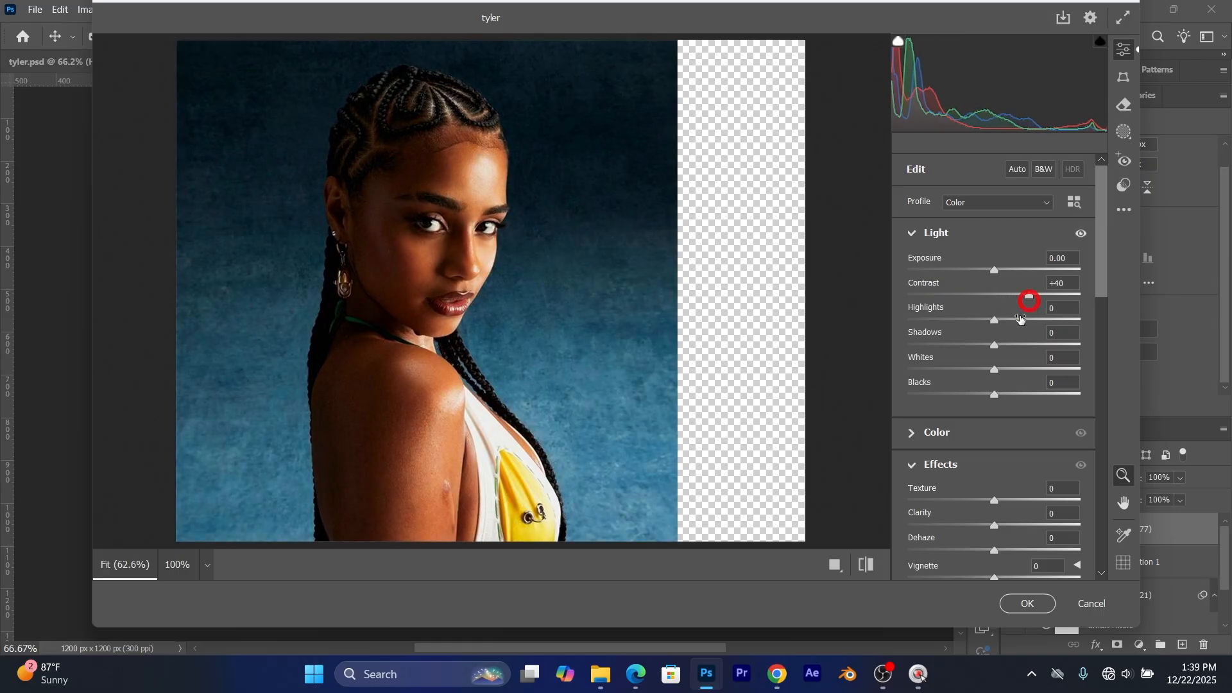
{"action": "left_click_drag", "start_coordinate": [999, 374], "coordinate": [1033, 358]}
Step: Set the portrait's Texture to +70 and Clarity to about +44 in the Camera Raw effects
{"action": "scroll", "coordinate": [1014, 385], "scroll_direction": "down", "scroll_amount": 5}
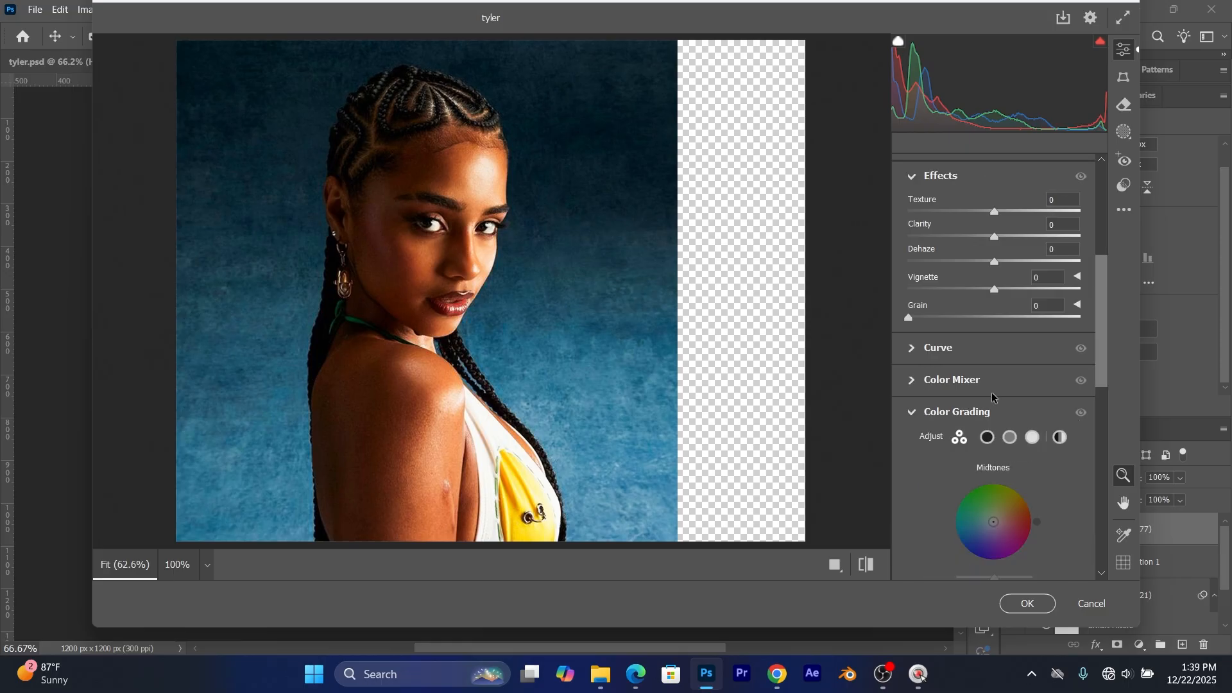
{"action": "scroll", "coordinate": [991, 381], "scroll_direction": "up", "scroll_amount": 2}
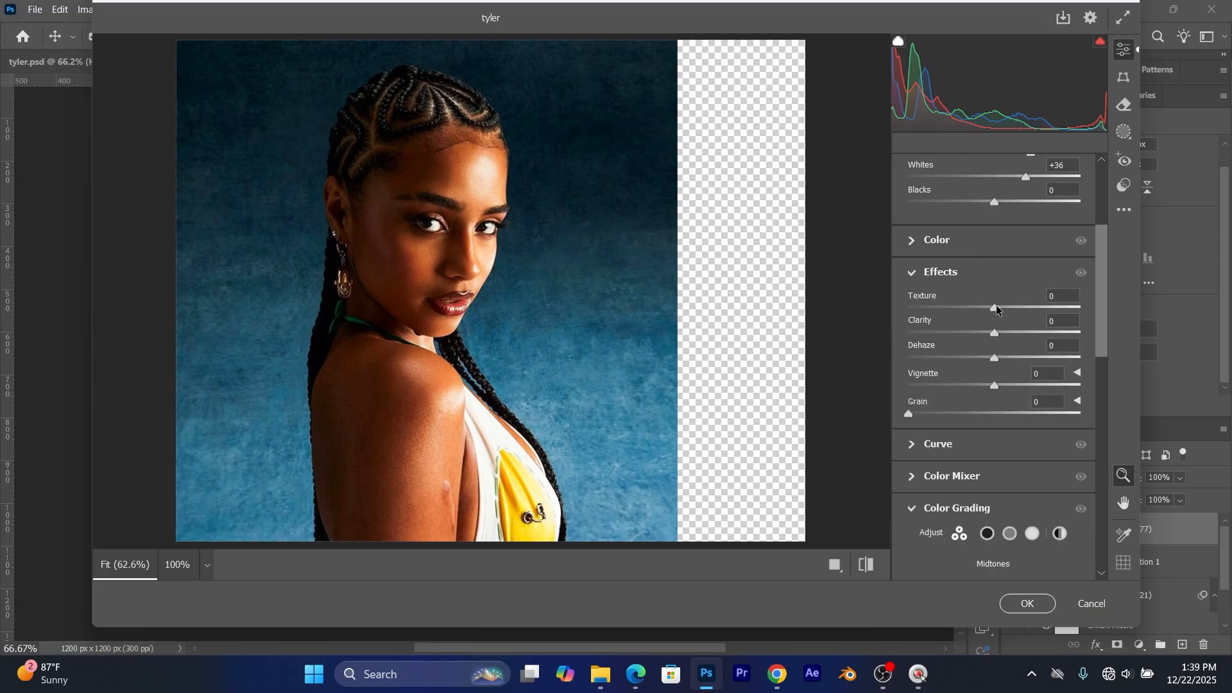
{"action": "left_click_drag", "start_coordinate": [996, 309], "coordinate": [1037, 334]}
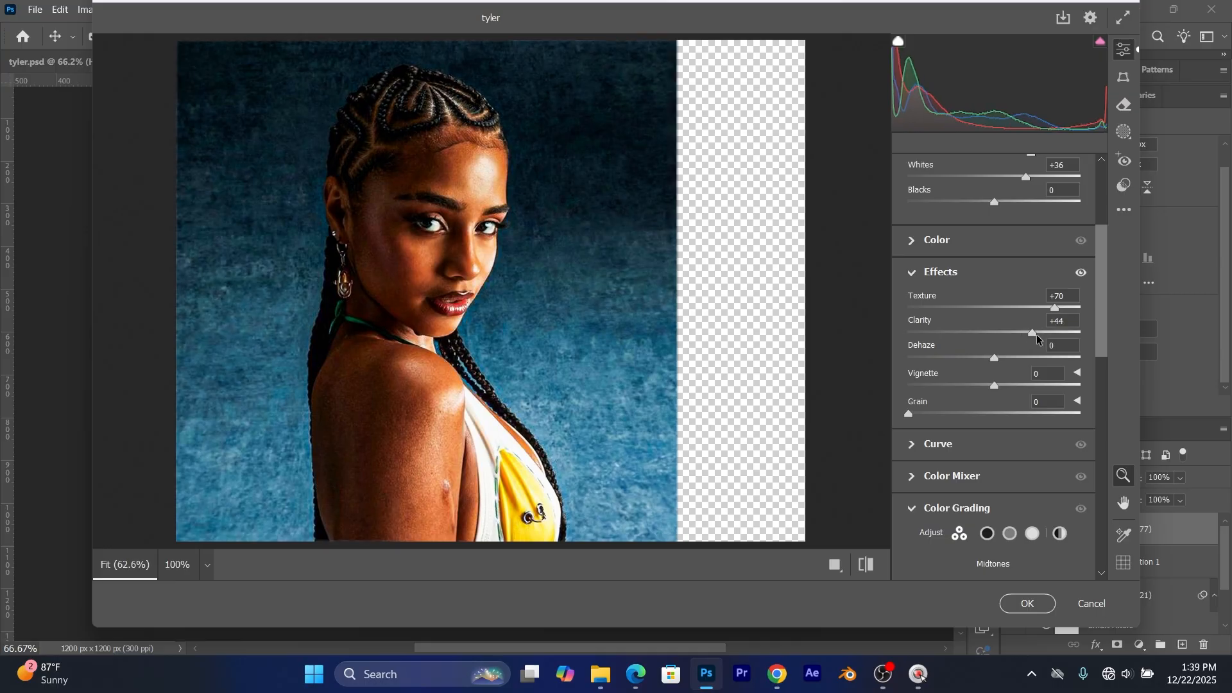
Step: Set Sharpening to 12 and Noise Reduction to 30 in the Camera Raw detail settings
{"action": "scroll", "coordinate": [960, 420], "scroll_direction": "down", "scroll_amount": 3}
{"action": "scroll", "coordinate": [957, 420], "scroll_direction": "down", "scroll_amount": 4}
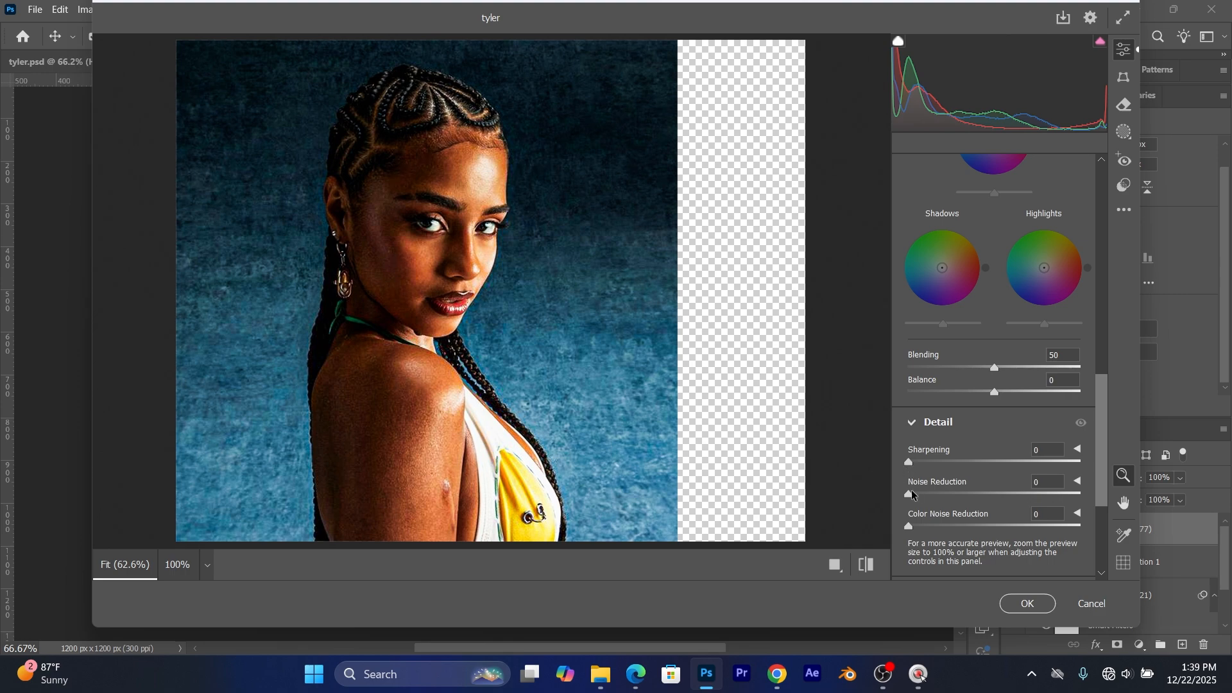
{"action": "left_click_drag", "start_coordinate": [919, 465], "coordinate": [930, 468]}
{"action": "left_click_drag", "start_coordinate": [958, 496], "coordinate": [969, 496]}
{"action": "left_click_drag", "start_coordinate": [986, 496], "coordinate": [973, 496]}
Step: Compare the portrait with its default settings and apply the Camera Raw adjustments
{"action": "left_click", "coordinate": [868, 566]}
{"action": "left_click", "coordinate": [868, 565]}
{"action": "left_click", "coordinate": [867, 566]}
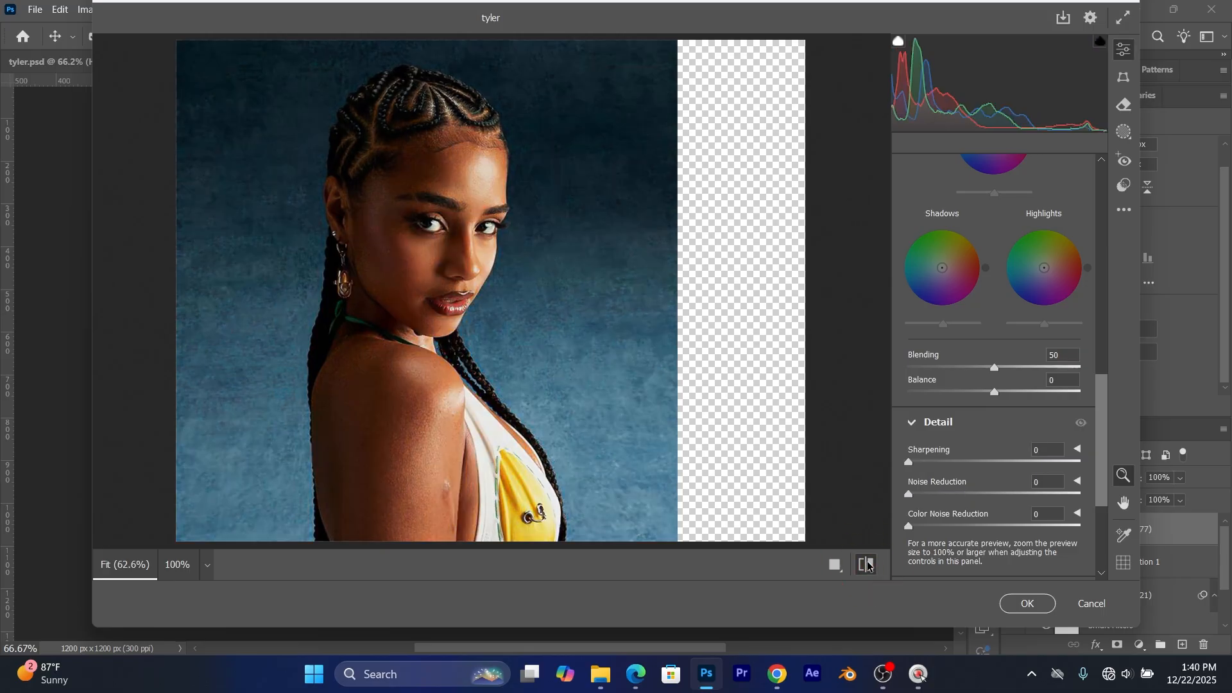
{"action": "left_click", "coordinate": [868, 566]}
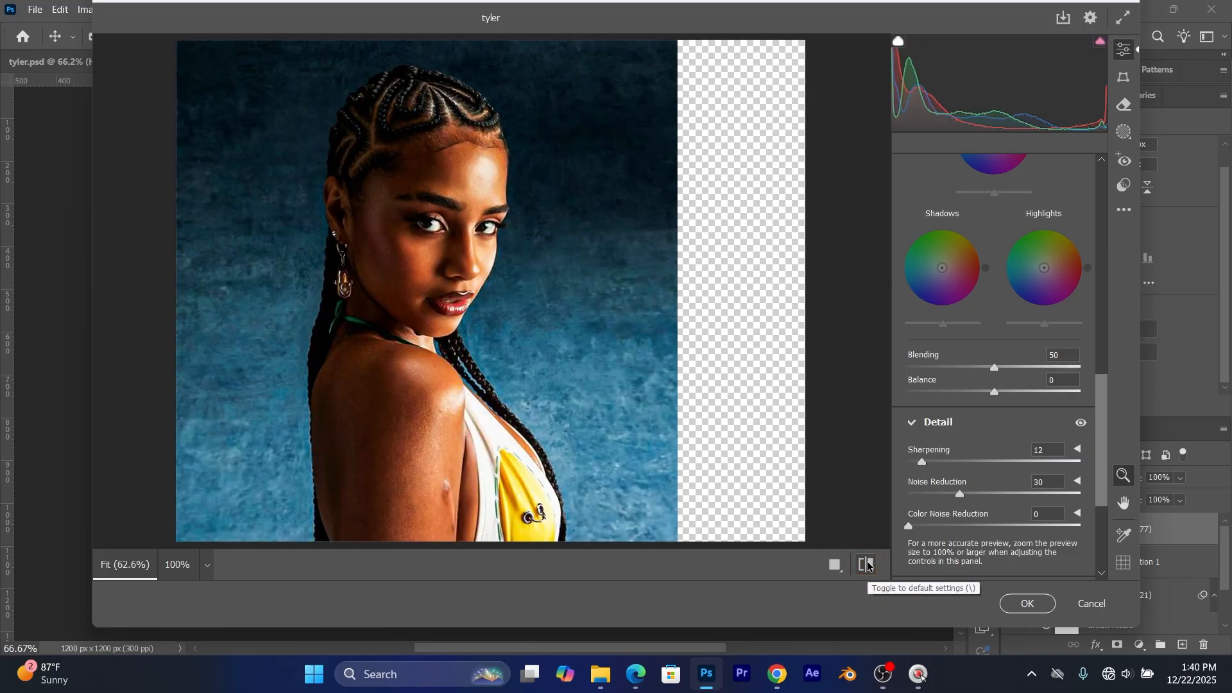
{"action": "left_click", "coordinate": [1025, 605]}
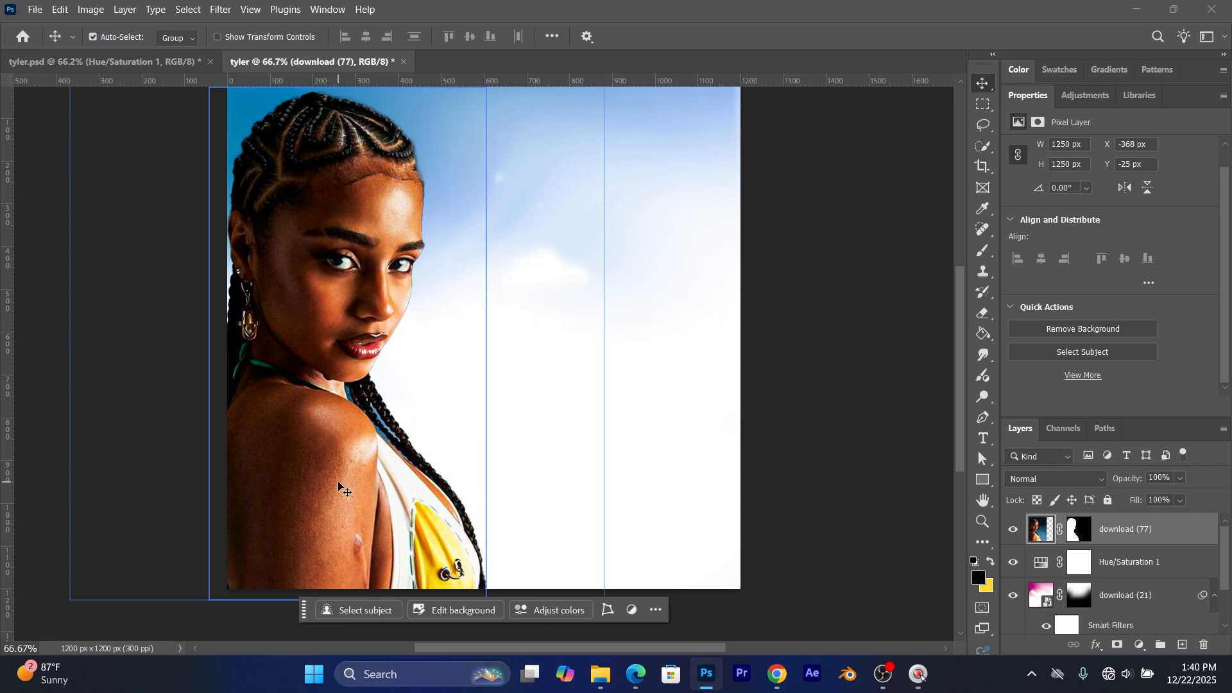
Step: Switch to the Mixer Brush tool and clean the brush of loaded paint
{"action": "left_click", "coordinate": [985, 257]}
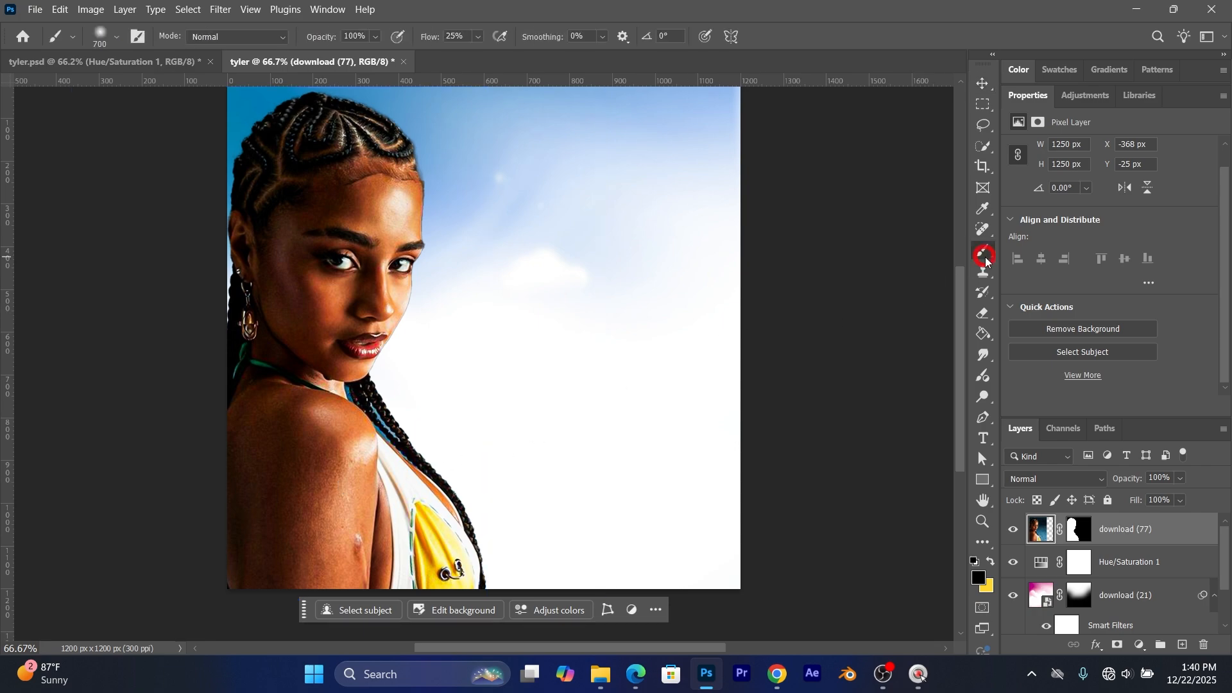
{"action": "right_click", "coordinate": [986, 257]}
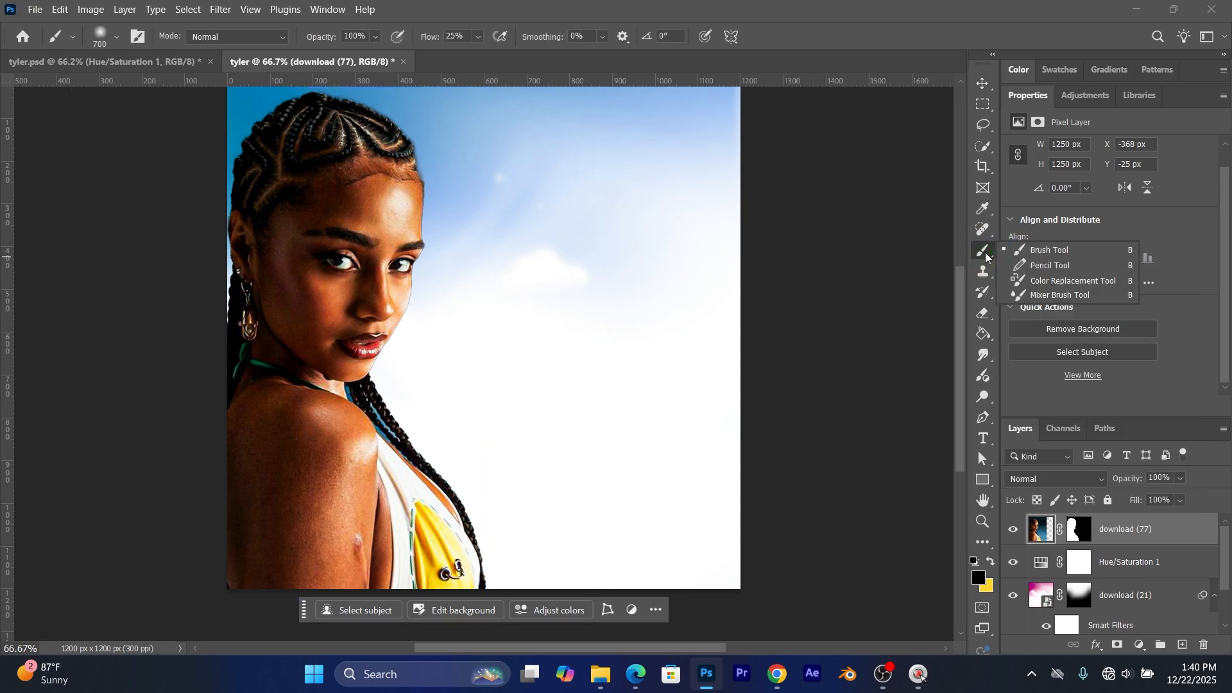
{"action": "left_click", "coordinate": [1034, 295]}
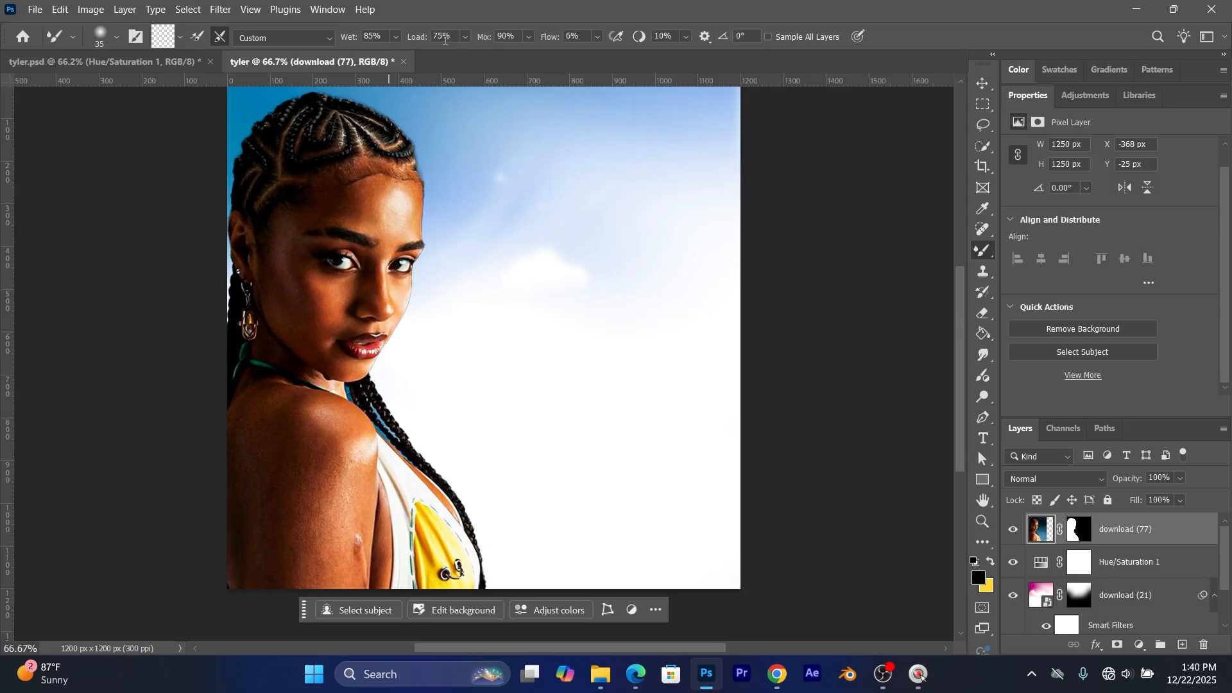
{"action": "left_click", "coordinate": [183, 39]}
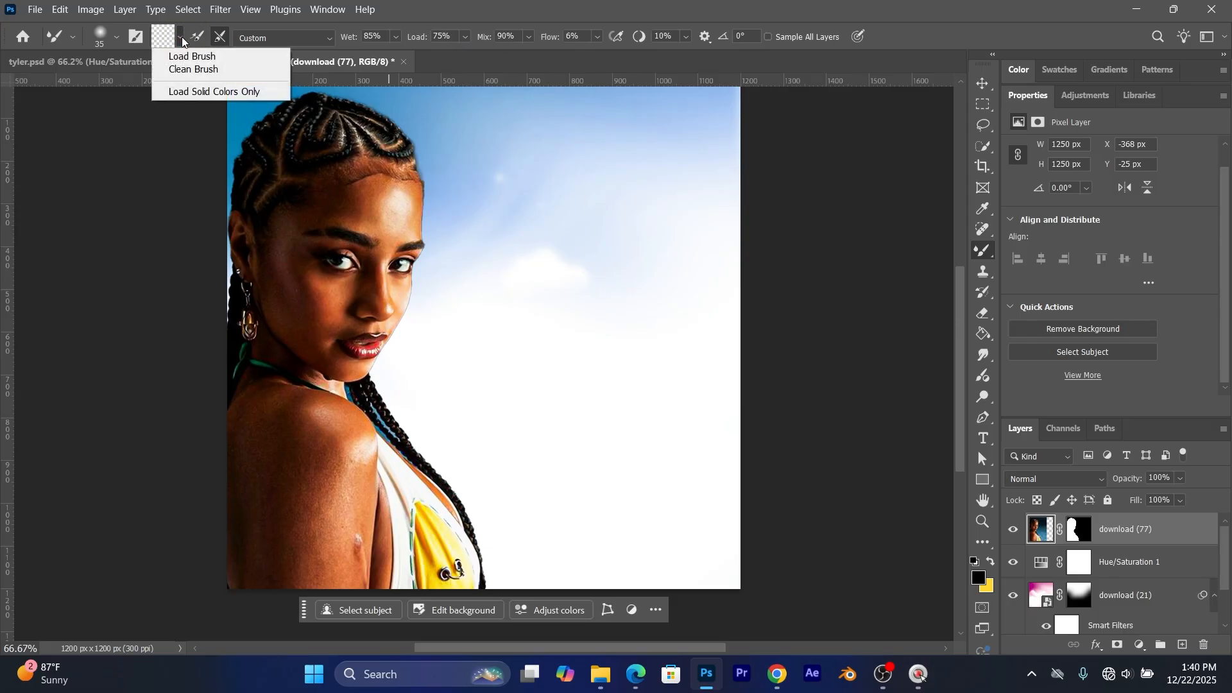
{"action": "left_click", "coordinate": [184, 71]}
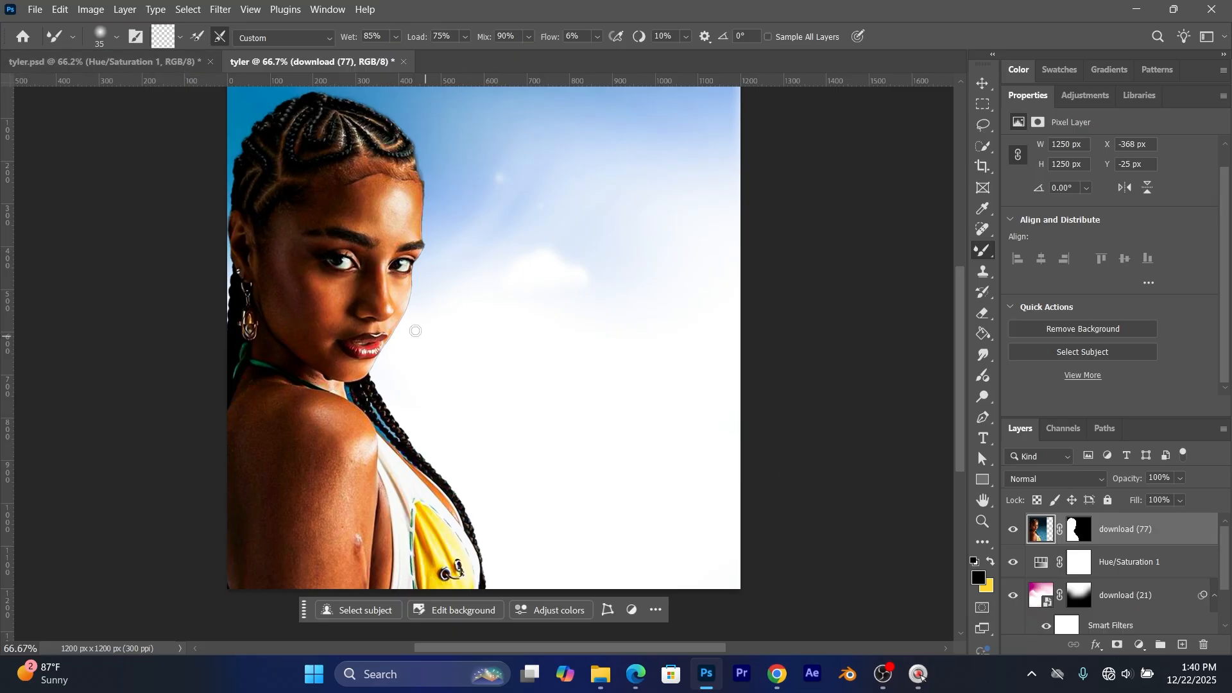
Step: Enlarge the Mixer Brush to 70 px and smooth the skin texture on the woman's upper arm
{"action": "scroll", "coordinate": [330, 237], "scroll_direction": "up", "scroll_amount": 4}
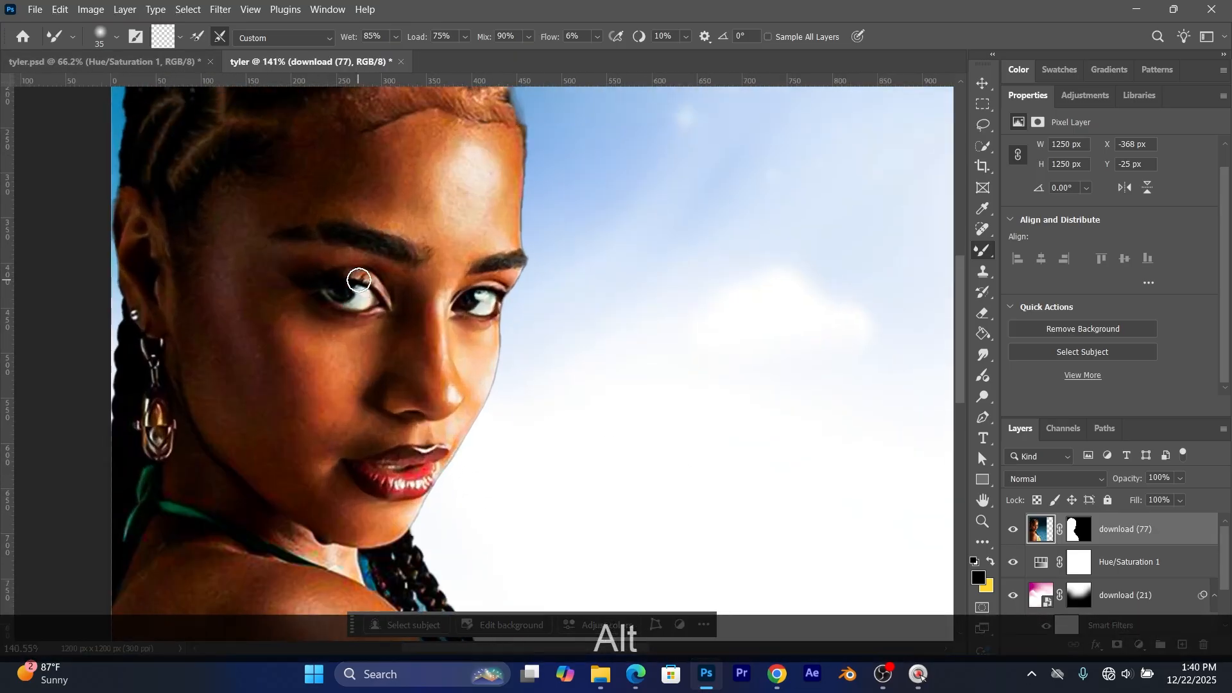
{"action": "scroll", "coordinate": [340, 257], "scroll_direction": "down", "scroll_amount": 4}
{"action": "scroll", "coordinate": [359, 298], "scroll_direction": "up", "scroll_amount": 4}
{"action": "scroll", "coordinate": [359, 299], "scroll_direction": "up", "scroll_amount": 2}
{"action": "scroll", "coordinate": [352, 295], "scroll_direction": "down", "scroll_amount": 8}
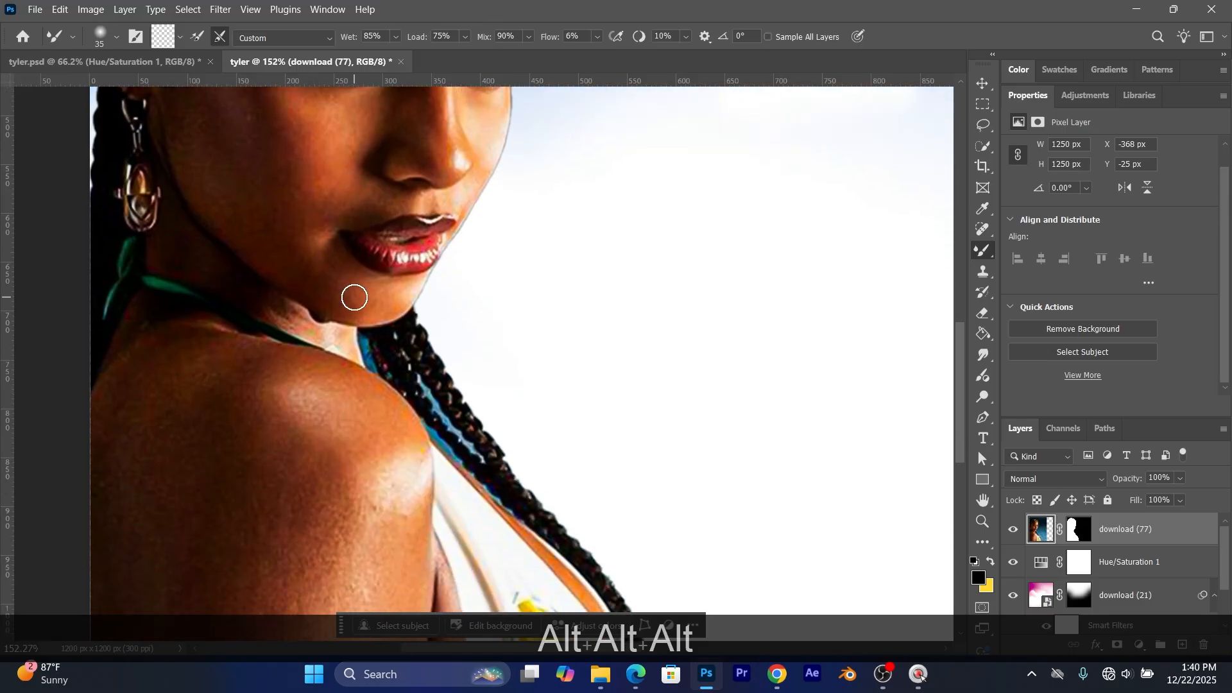
{"action": "scroll", "coordinate": [330, 308], "scroll_direction": "up", "scroll_amount": 2}
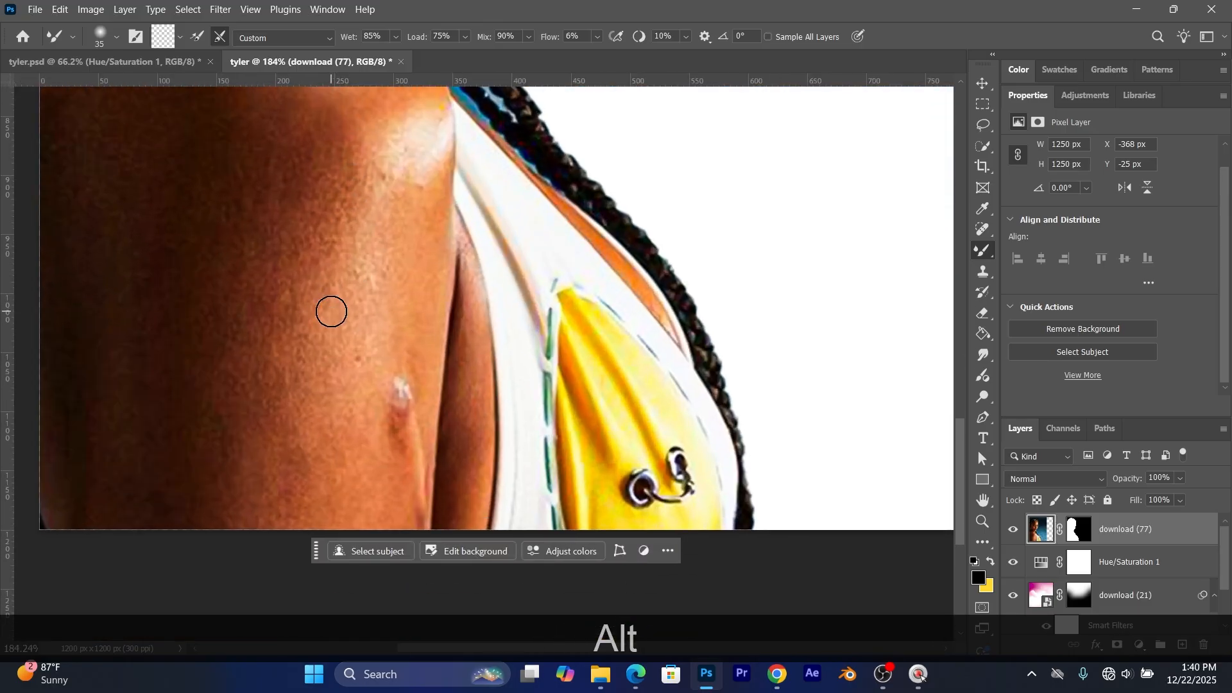
{"action": "scroll", "coordinate": [330, 311], "scroll_direction": "down", "scroll_amount": 4}
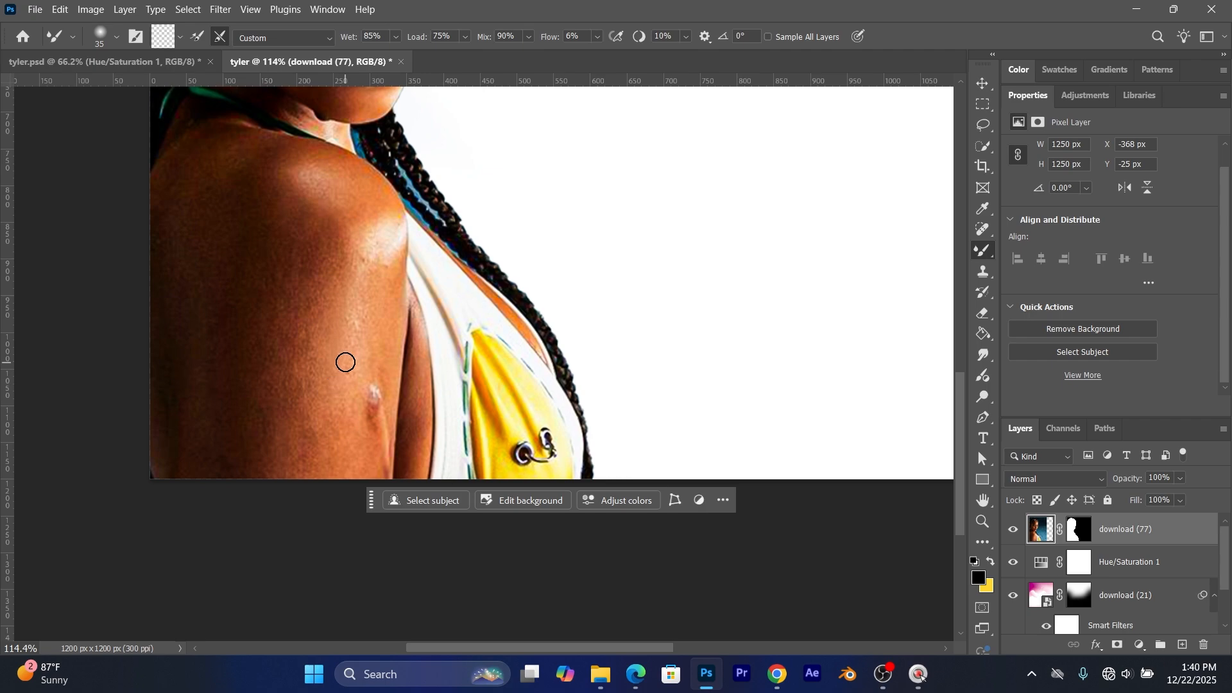
{"action": "key", "text": "bracketright"}
{"action": "key", "text": "bracketright"}
{"action": "key", "text": "bracketright"}
{"action": "key", "text": "bracketright"}
{"action": "key", "text": "bracketright"}
{"action": "mouse_move", "coordinate": [361, 438]}
{"action": "left_mouse_down"}
{"action": "mouse_move", "coordinate": [371, 304]}
{"action": "mouse_move", "coordinate": [359, 391]}
{"action": "left_mouse_up"}
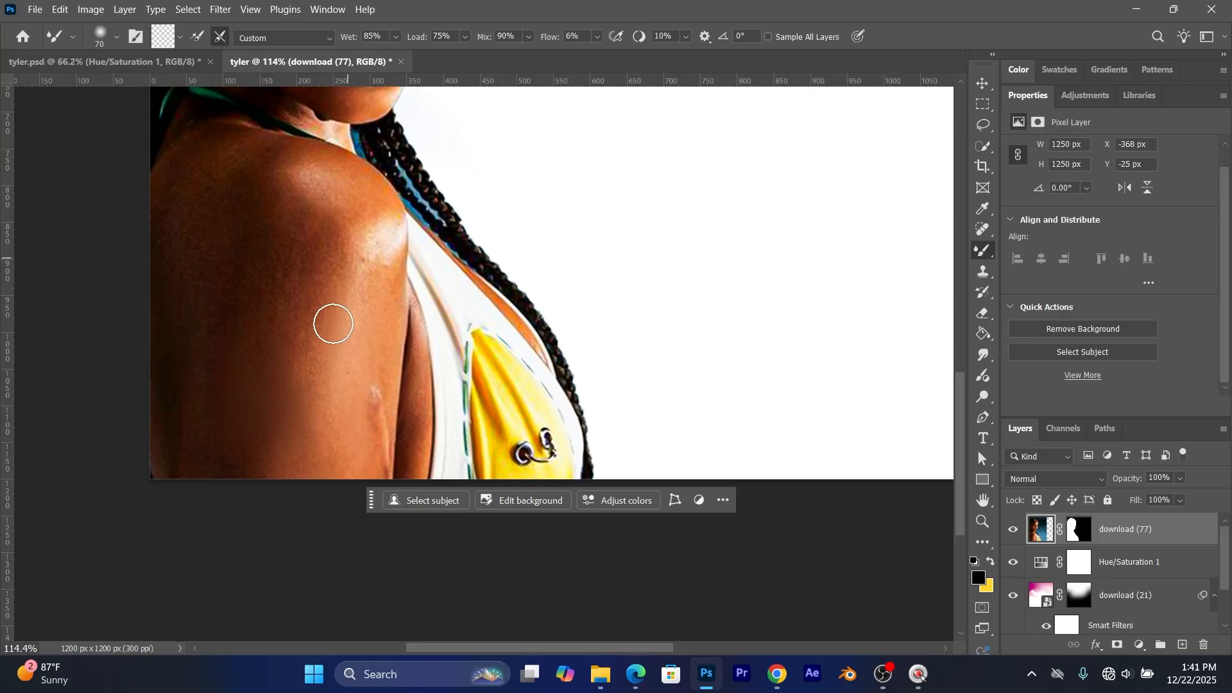
Step: Smooth the skin along the outer upper arm and over the shoulder highlight with the 70 px Mixer Brush
{"action": "scroll", "coordinate": [282, 404], "scroll_direction": "up", "scroll_amount": 3}
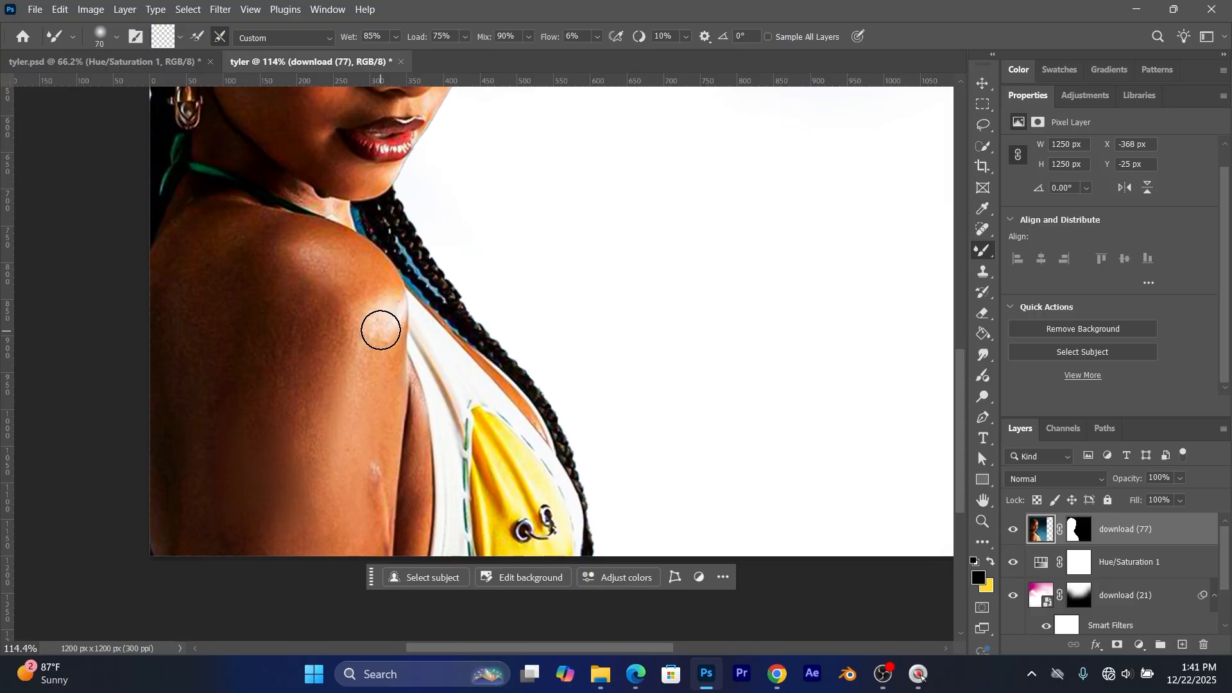
{"action": "left_click_drag", "start_coordinate": [373, 375], "coordinate": [372, 398]}
{"action": "left_click_drag", "start_coordinate": [398, 316], "coordinate": [372, 462]}
{"action": "mouse_move", "coordinate": [390, 341]}
{"action": "left_mouse_down"}
{"action": "mouse_move", "coordinate": [382, 404]}
{"action": "mouse_move", "coordinate": [350, 441]}
{"action": "left_mouse_up"}
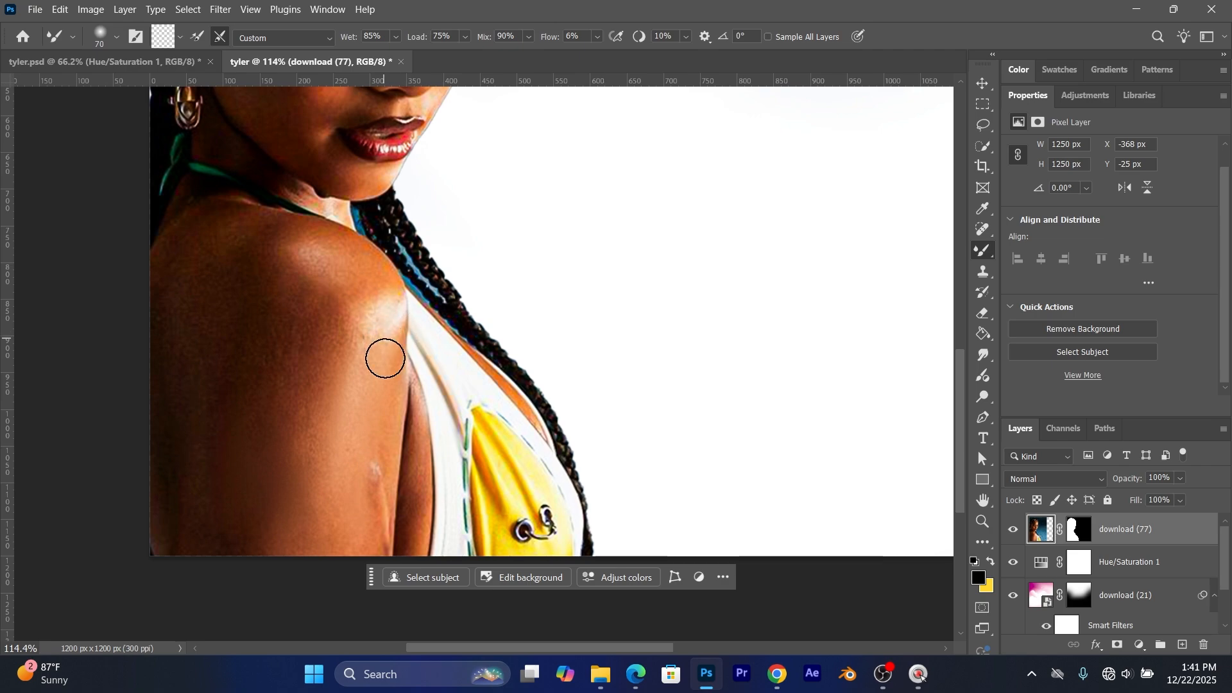
{"action": "mouse_move", "coordinate": [353, 297]}
{"action": "left_mouse_down"}
{"action": "mouse_move", "coordinate": [382, 309]}
{"action": "mouse_move", "coordinate": [333, 275]}
{"action": "mouse_move", "coordinate": [387, 318]}
{"action": "mouse_move", "coordinate": [340, 287]}
{"action": "mouse_move", "coordinate": [380, 288]}
{"action": "mouse_move", "coordinate": [340, 258]}
{"action": "mouse_move", "coordinate": [389, 313]}
{"action": "left_mouse_up"}
{"action": "mouse_move", "coordinate": [368, 261]}
{"action": "left_mouse_down"}
{"action": "mouse_move", "coordinate": [407, 327]}
{"action": "mouse_move", "coordinate": [377, 325]}
{"action": "mouse_move", "coordinate": [390, 327]}
{"action": "left_mouse_up"}
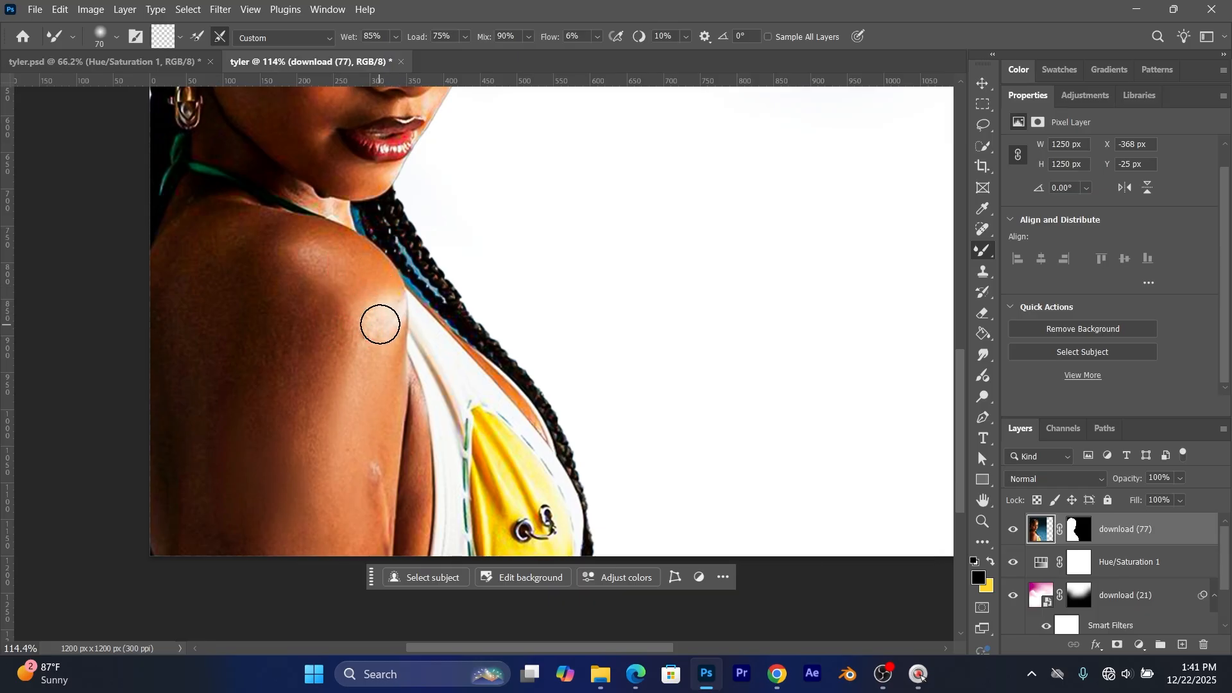
{"action": "mouse_move", "coordinate": [343, 373]}
{"action": "left_mouse_down"}
{"action": "mouse_move", "coordinate": [372, 331]}
{"action": "mouse_move", "coordinate": [348, 360]}
{"action": "mouse_move", "coordinate": [374, 329]}
{"action": "mouse_move", "coordinate": [350, 324]}
{"action": "mouse_move", "coordinate": [382, 314]}
{"action": "mouse_move", "coordinate": [363, 287]}
{"action": "mouse_move", "coordinate": [399, 310]}
{"action": "mouse_move", "coordinate": [382, 268]}
{"action": "mouse_move", "coordinate": [398, 299]}
{"action": "left_mouse_up"}
{"action": "left_click_drag", "start_coordinate": [378, 266], "coordinate": [390, 340]}
{"action": "mouse_move", "coordinate": [337, 388]}
{"action": "left_mouse_down"}
{"action": "mouse_move", "coordinate": [393, 333]}
{"action": "mouse_move", "coordinate": [385, 371]}
{"action": "mouse_move", "coordinate": [325, 317]}
{"action": "left_mouse_up"}
{"action": "left_click_drag", "start_coordinate": [330, 353], "coordinate": [336, 291]}
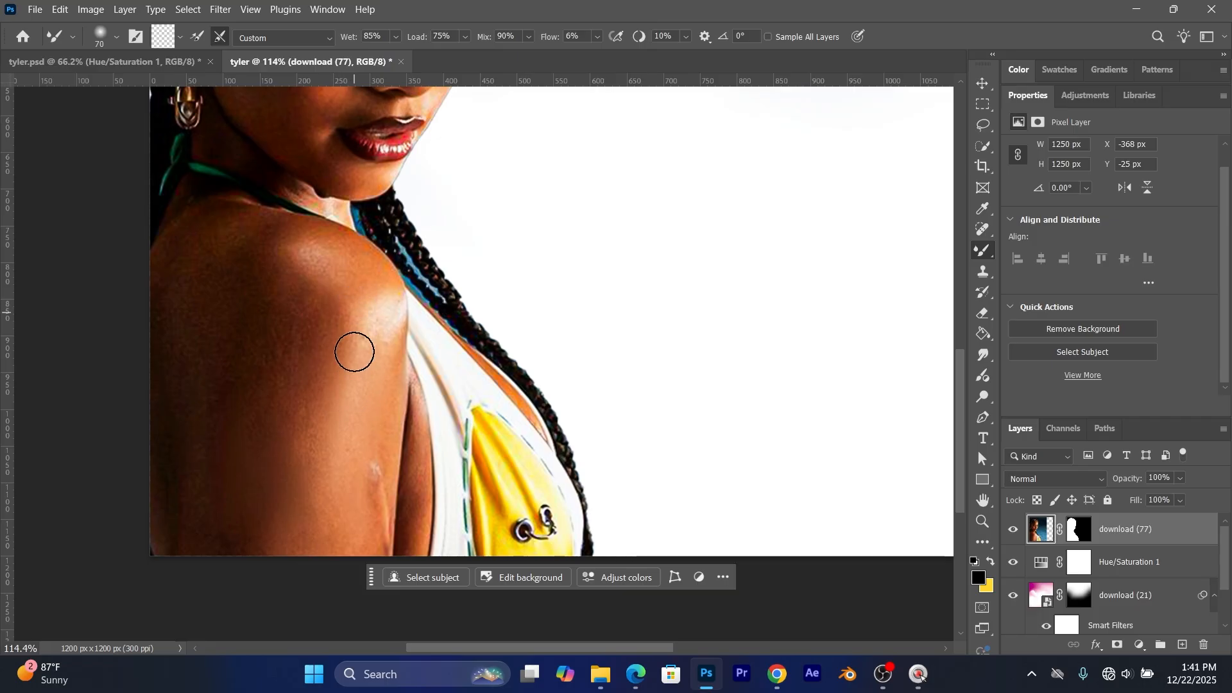
{"action": "left_click_drag", "start_coordinate": [341, 353], "coordinate": [341, 325]}
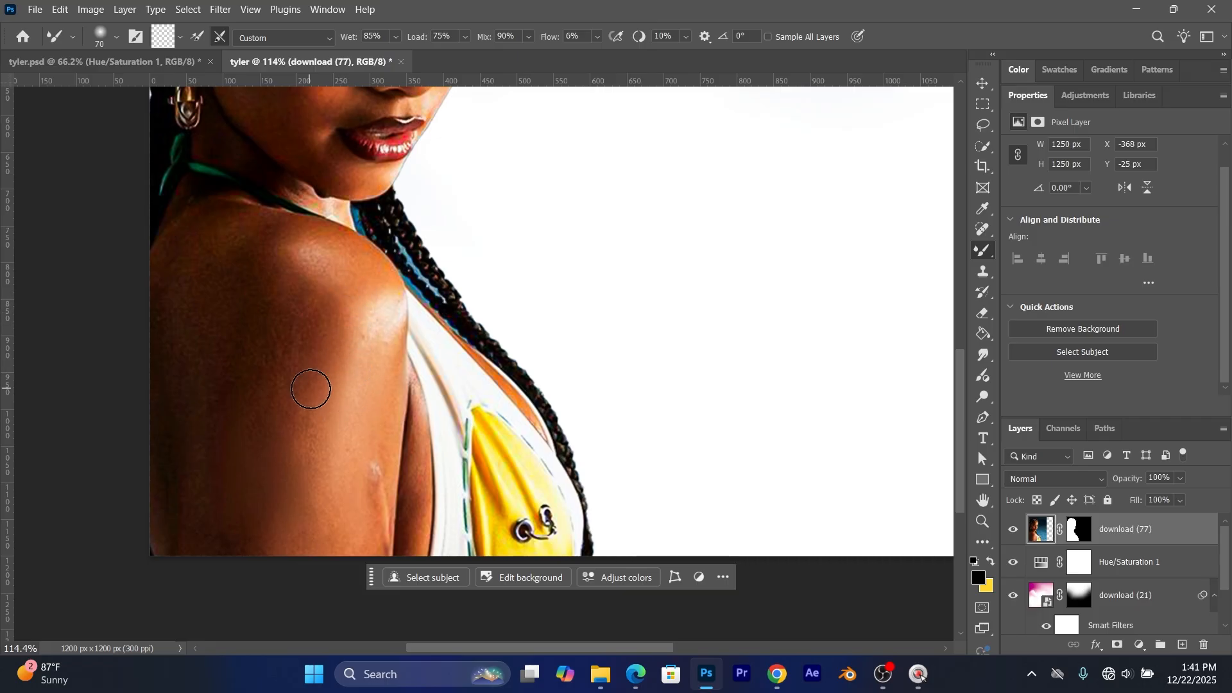
Step: Reduce the Mixer Brush to 40 px and blend away the blemish on the lower part of the woman's arm
{"action": "mouse_move", "coordinate": [314, 541]}
{"action": "left_mouse_down"}
{"action": "mouse_move", "coordinate": [321, 473]}
{"action": "mouse_move", "coordinate": [349, 536]}
{"action": "mouse_move", "coordinate": [365, 472]}
{"action": "left_mouse_up"}
{"action": "left_click", "coordinate": [365, 522]}
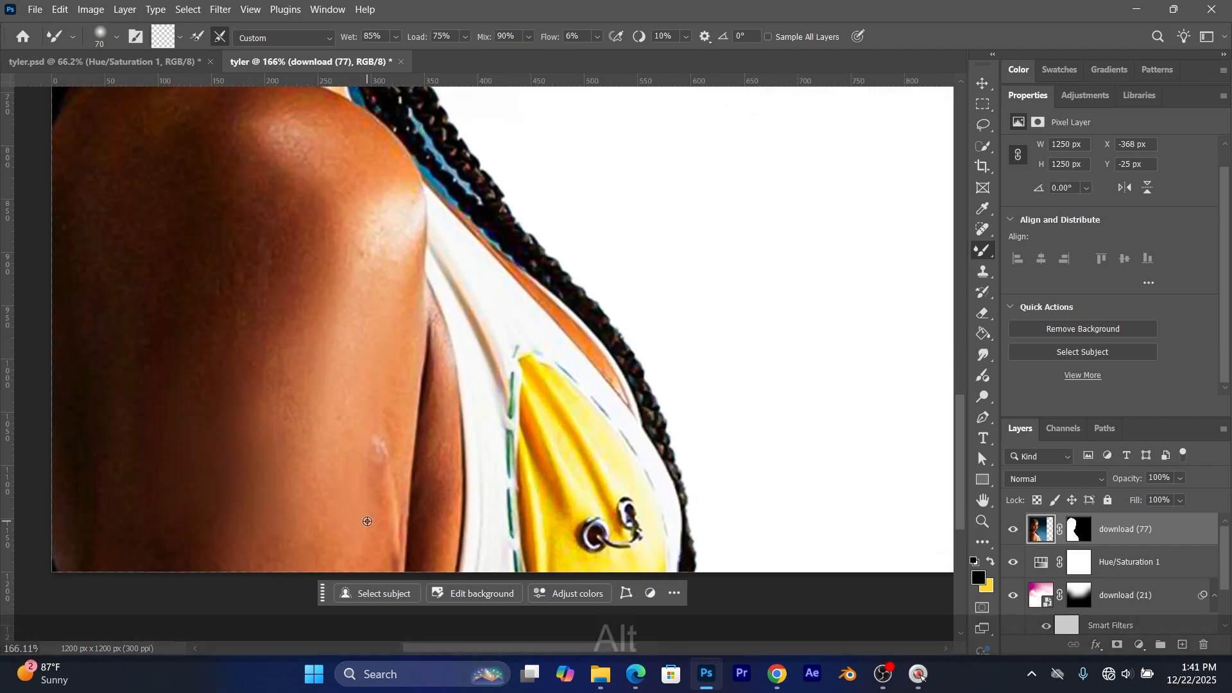
{"action": "scroll", "coordinate": [368, 521], "scroll_direction": "up", "scroll_amount": 2}
{"action": "key", "text": "bracketleft"}
{"action": "key", "text": "bracketleft"}
{"action": "key", "text": "bracketleft"}
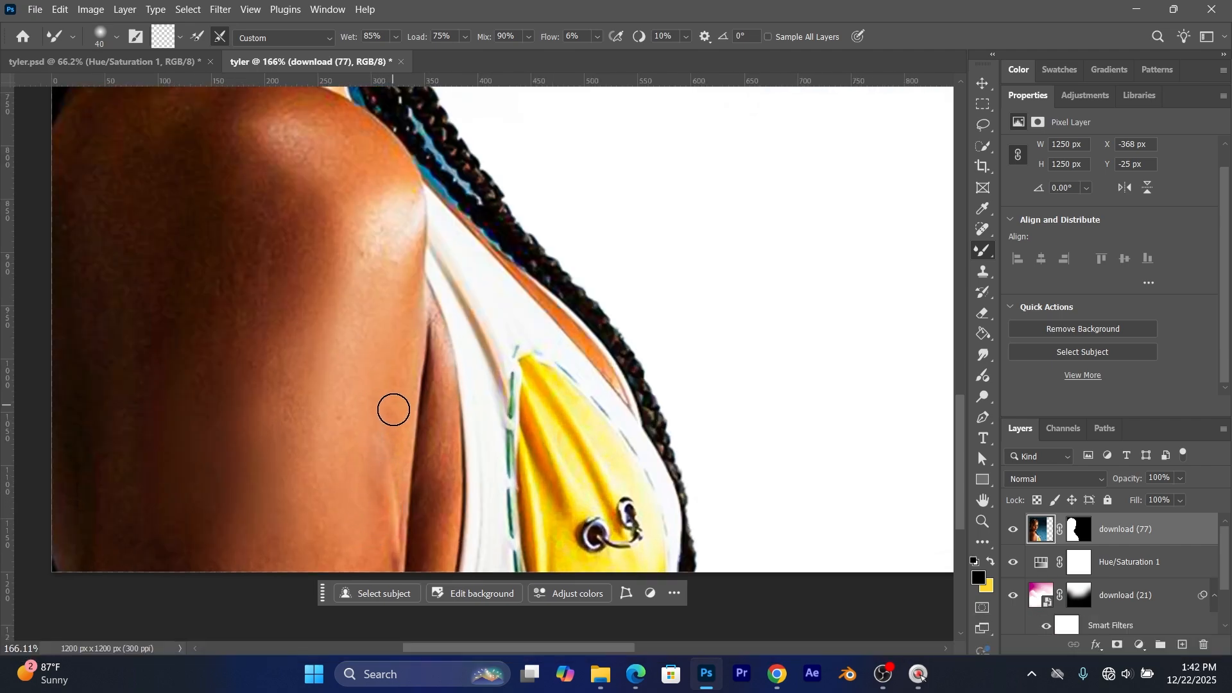
{"action": "left_click", "coordinate": [383, 504]}
{"action": "scroll", "coordinate": [383, 462], "scroll_direction": "down", "scroll_amount": 2}
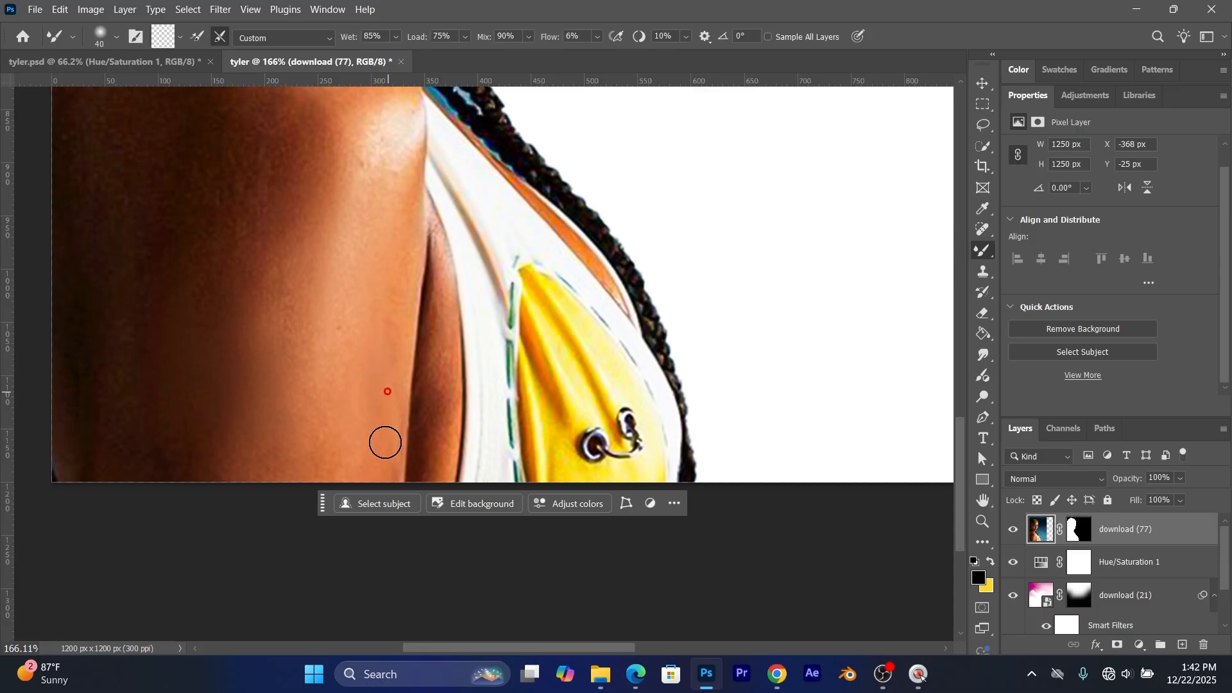
Step: Smooth the strip of skin between the arm and the white top, including the nearby edge of the arm
{"action": "scroll", "coordinate": [385, 443], "scroll_direction": "up", "scroll_amount": 3}
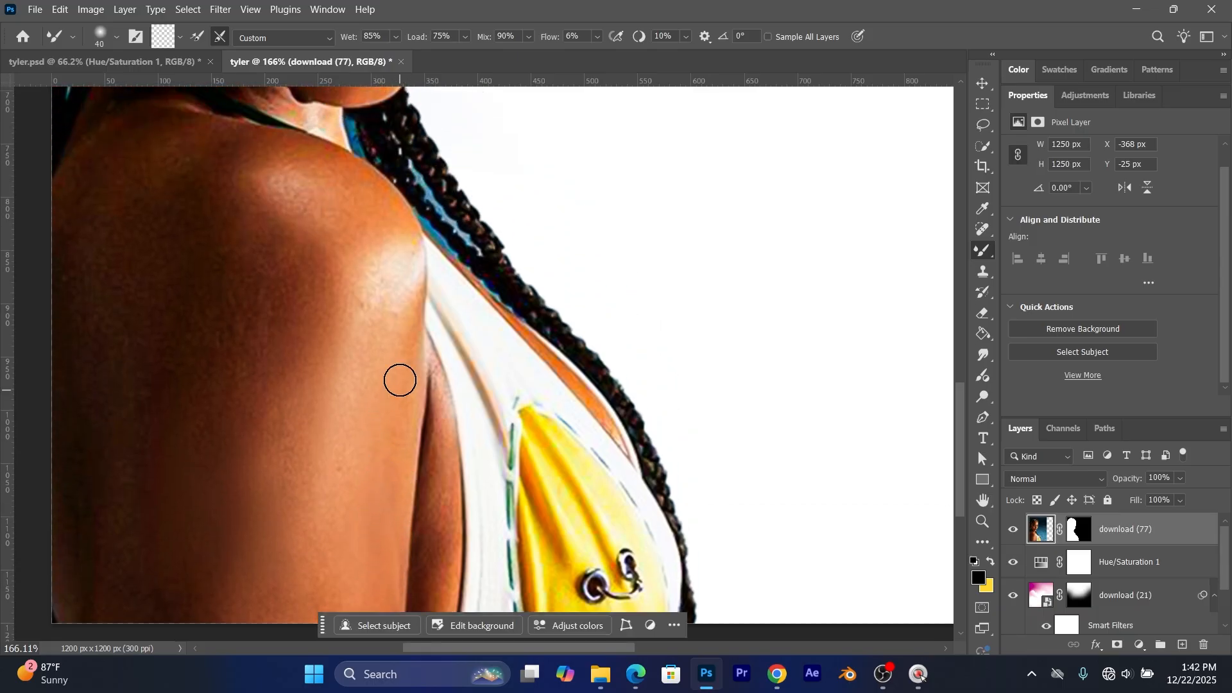
{"action": "scroll", "coordinate": [429, 411], "scroll_direction": "down", "scroll_amount": 1}
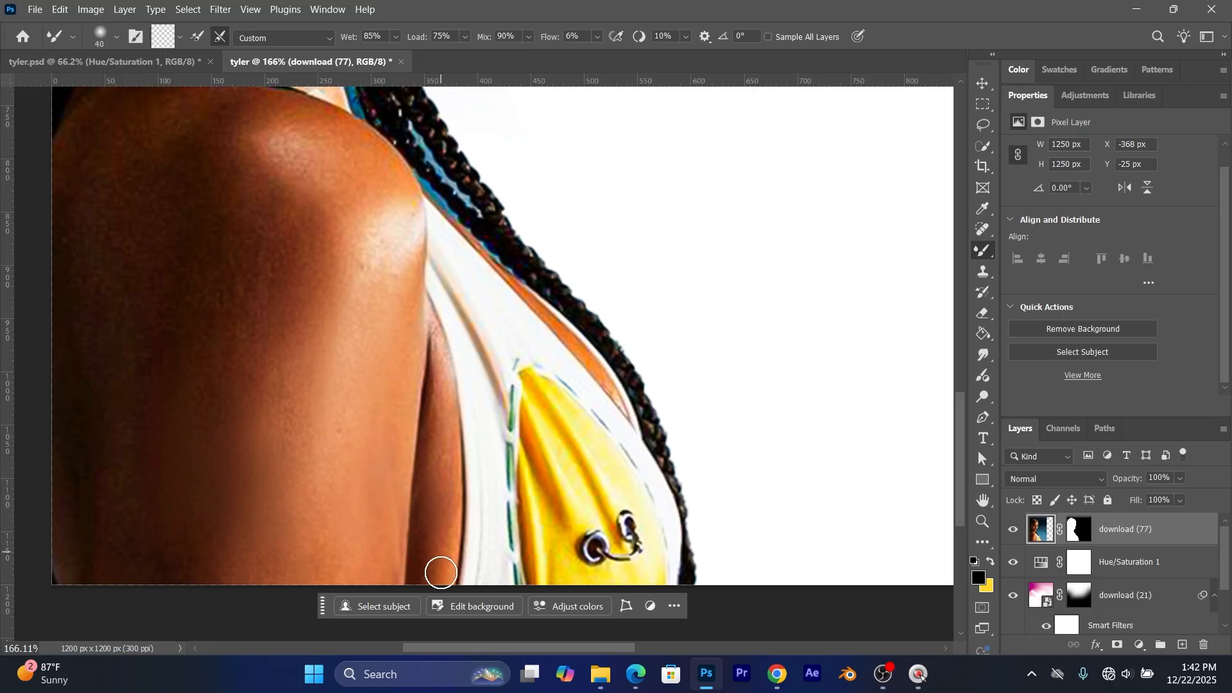
{"action": "scroll", "coordinate": [436, 565], "scroll_direction": "down", "scroll_amount": 1}
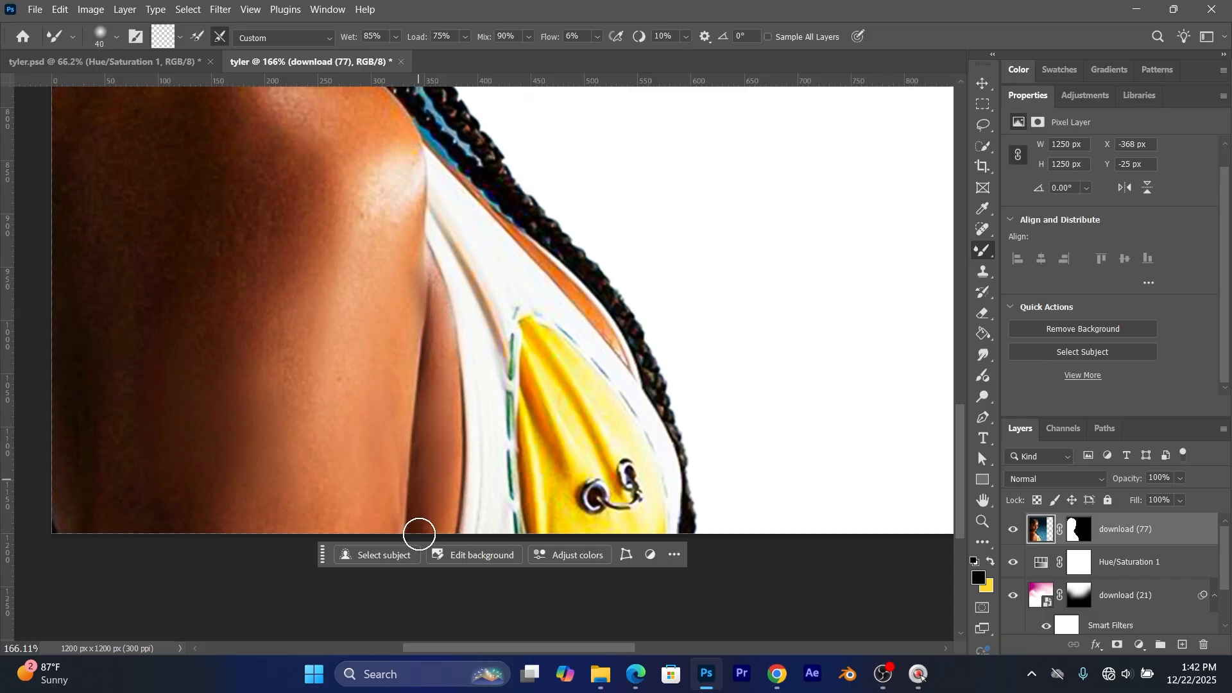
{"action": "scroll", "coordinate": [359, 539], "scroll_direction": "up", "scroll_amount": 2}
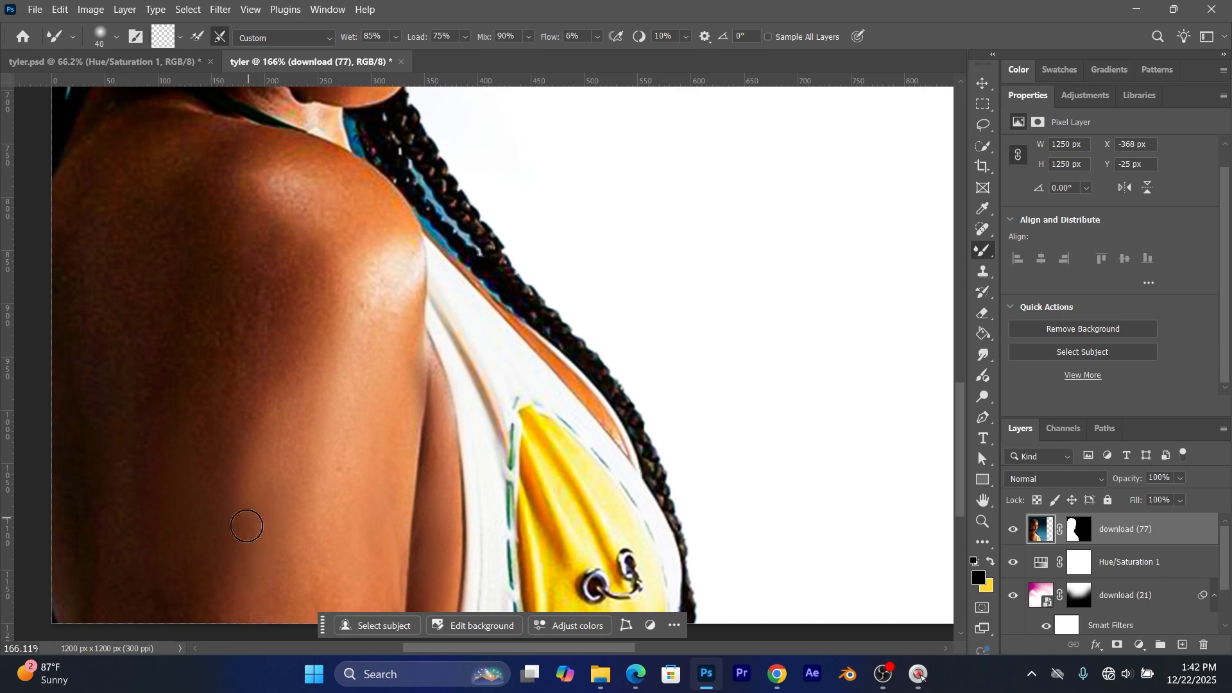
{"action": "scroll", "coordinate": [320, 556], "scroll_direction": "down", "scroll_amount": 1}
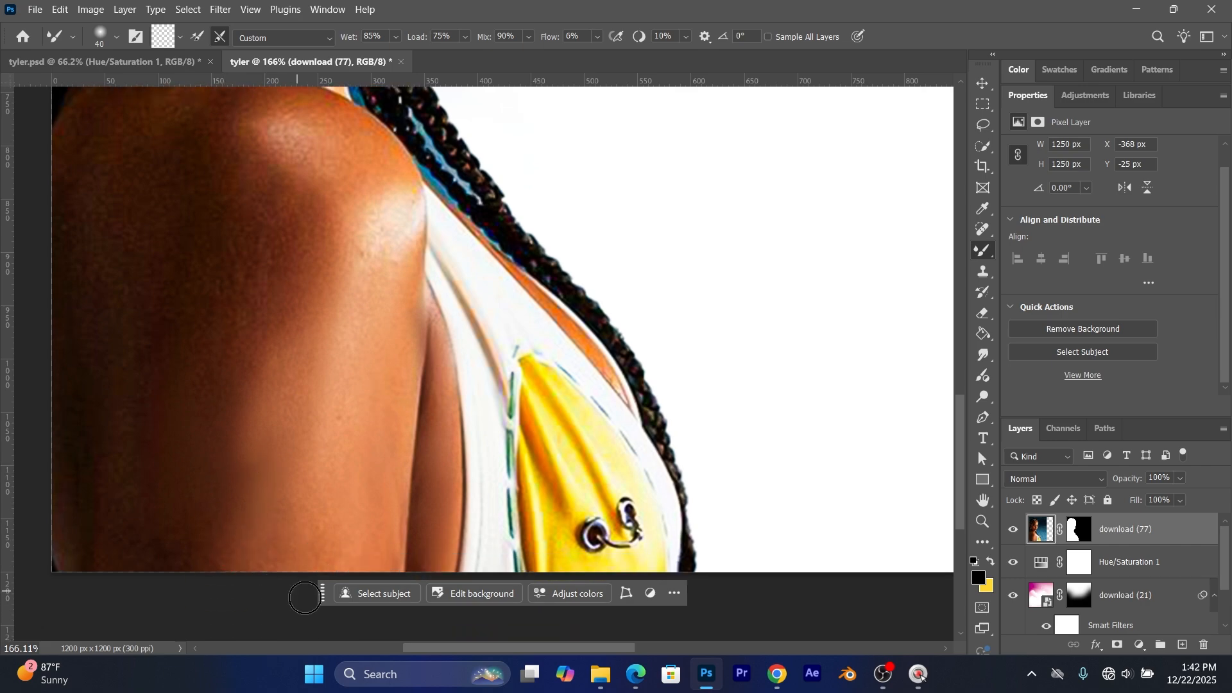
Step: Enlarge the Mixer Brush to 80 px and brush over the skin texture across the top of the shoulder
{"action": "key", "text": "]"}
{"action": "key", "text": "]"}
{"action": "key", "text": "]"}
{"action": "scroll", "coordinate": [316, 545], "scroll_direction": "up", "scroll_amount": 1}
{"action": "scroll", "coordinate": [317, 545], "scroll_direction": "up", "scroll_amount": 4}
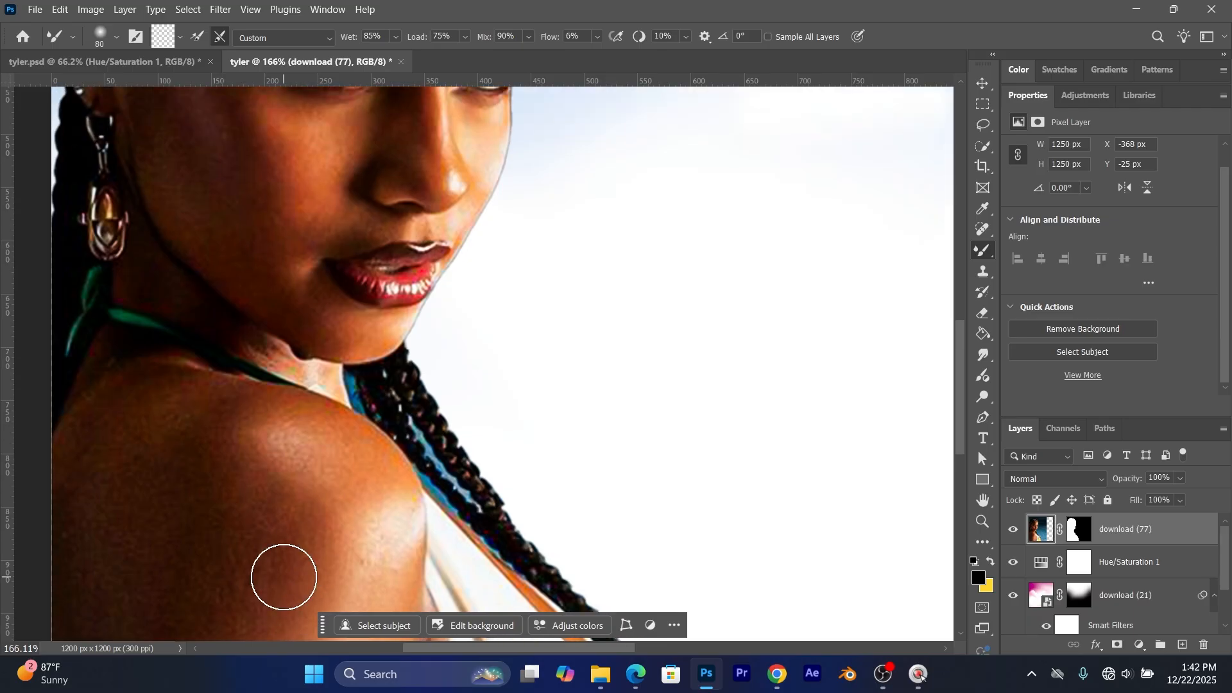
{"action": "mouse_move", "coordinate": [153, 428]}
{"action": "left_mouse_down"}
{"action": "mouse_move", "coordinate": [231, 412]}
{"action": "mouse_move", "coordinate": [138, 401]}
{"action": "mouse_move", "coordinate": [176, 394]}
{"action": "mouse_move", "coordinate": [289, 432]}
{"action": "mouse_move", "coordinate": [260, 402]}
{"action": "mouse_move", "coordinate": [361, 482]}
{"action": "left_mouse_up"}
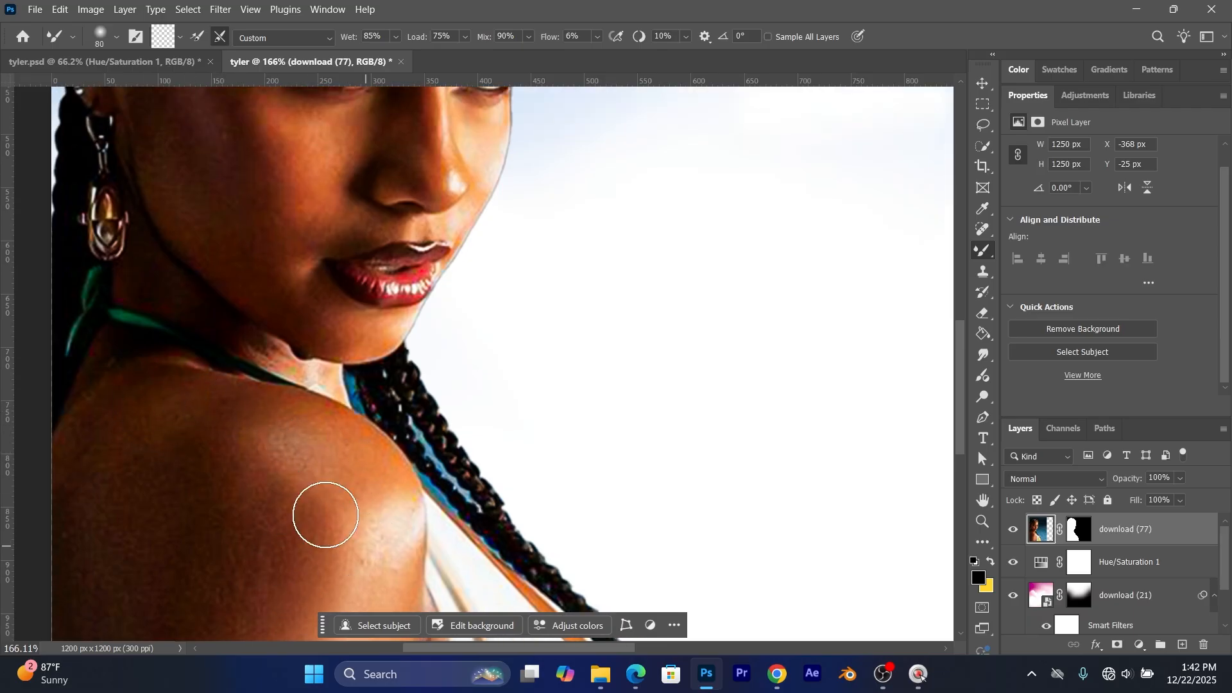
{"action": "mouse_move", "coordinate": [151, 415]}
{"action": "left_mouse_down"}
{"action": "mouse_move", "coordinate": [265, 462]}
{"action": "mouse_move", "coordinate": [130, 381]}
{"action": "mouse_move", "coordinate": [237, 389]}
{"action": "mouse_move", "coordinate": [308, 473]}
{"action": "mouse_move", "coordinate": [150, 365]}
{"action": "mouse_move", "coordinate": [327, 470]}
{"action": "mouse_move", "coordinate": [141, 384]}
{"action": "mouse_move", "coordinate": [175, 383]}
{"action": "mouse_move", "coordinate": [332, 485]}
{"action": "mouse_move", "coordinate": [197, 386]}
{"action": "mouse_move", "coordinate": [370, 476]}
{"action": "mouse_move", "coordinate": [312, 430]}
{"action": "mouse_move", "coordinate": [365, 495]}
{"action": "mouse_move", "coordinate": [320, 448]}
{"action": "mouse_move", "coordinate": [367, 472]}
{"action": "mouse_move", "coordinate": [324, 439]}
{"action": "mouse_move", "coordinate": [363, 464]}
{"action": "mouse_move", "coordinate": [281, 444]}
{"action": "mouse_move", "coordinate": [312, 454]}
{"action": "left_mouse_up"}
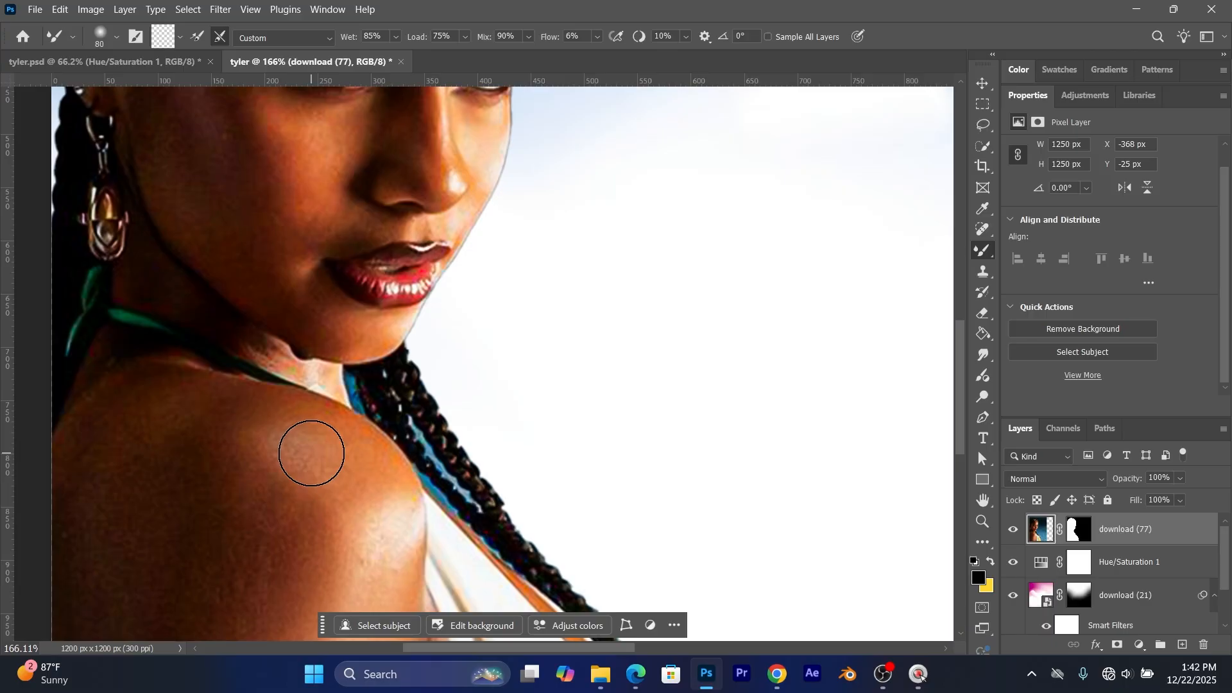
Step: Undo the latest shoulder strokes and blend the skin across the shoulder top again with the Mixer Brush
{"action": "key", "text": "ctrl+z"}
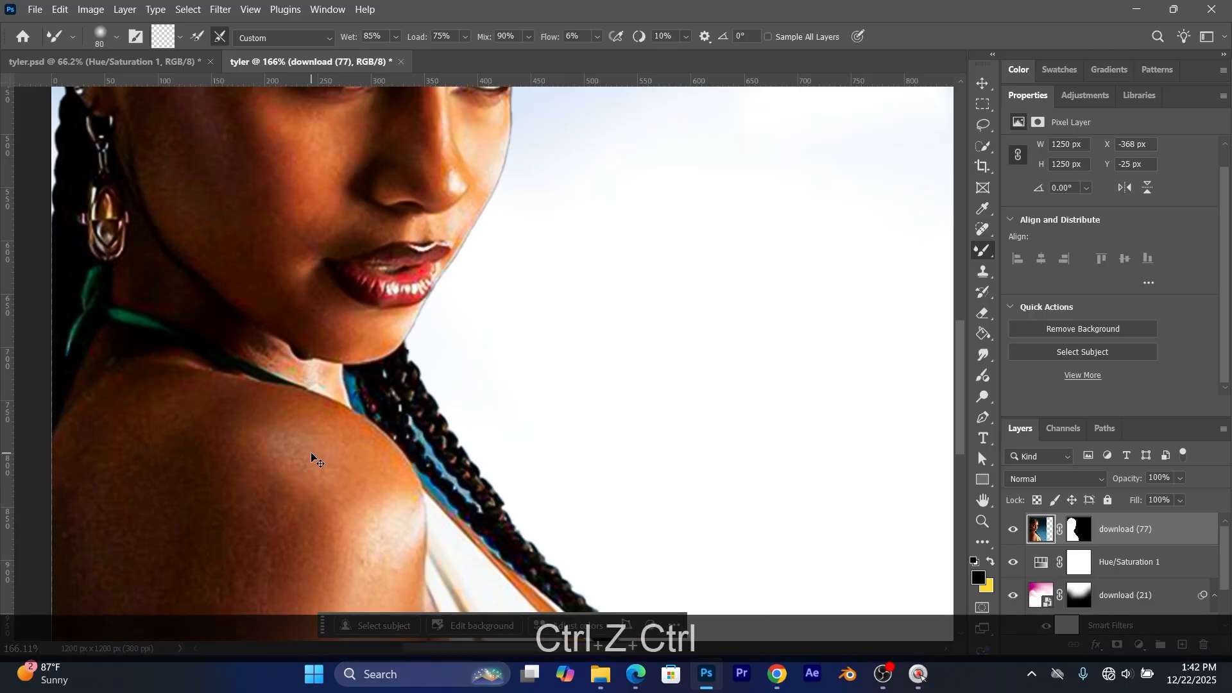
{"action": "key", "text": "ctrl+z"}
{"action": "mouse_move", "coordinate": [311, 453]}
{"action": "left_mouse_down"}
{"action": "mouse_move", "coordinate": [343, 450]}
{"action": "mouse_move", "coordinate": [236, 416]}
{"action": "mouse_move", "coordinate": [296, 421]}
{"action": "mouse_move", "coordinate": [271, 439]}
{"action": "left_mouse_up"}
{"action": "mouse_move", "coordinate": [194, 447]}
{"action": "left_mouse_down"}
{"action": "mouse_move", "coordinate": [325, 436]}
{"action": "mouse_move", "coordinate": [167, 373]}
{"action": "mouse_move", "coordinate": [337, 425]}
{"action": "mouse_move", "coordinate": [216, 413]}
{"action": "mouse_move", "coordinate": [319, 412]}
{"action": "left_mouse_up"}
{"action": "left_click_drag", "start_coordinate": [159, 391], "coordinate": [330, 443]}
{"action": "mouse_move", "coordinate": [214, 449]}
{"action": "left_mouse_down"}
{"action": "mouse_move", "coordinate": [264, 450]}
{"action": "mouse_move", "coordinate": [287, 429]}
{"action": "mouse_move", "coordinate": [267, 412]}
{"action": "left_mouse_up"}
{"action": "left_click_drag", "start_coordinate": [162, 408], "coordinate": [323, 424]}
{"action": "left_click_drag", "start_coordinate": [231, 424], "coordinate": [366, 458]}
{"action": "left_click_drag", "start_coordinate": [195, 500], "coordinate": [352, 461]}
{"action": "left_click_drag", "start_coordinate": [227, 499], "coordinate": [341, 498]}
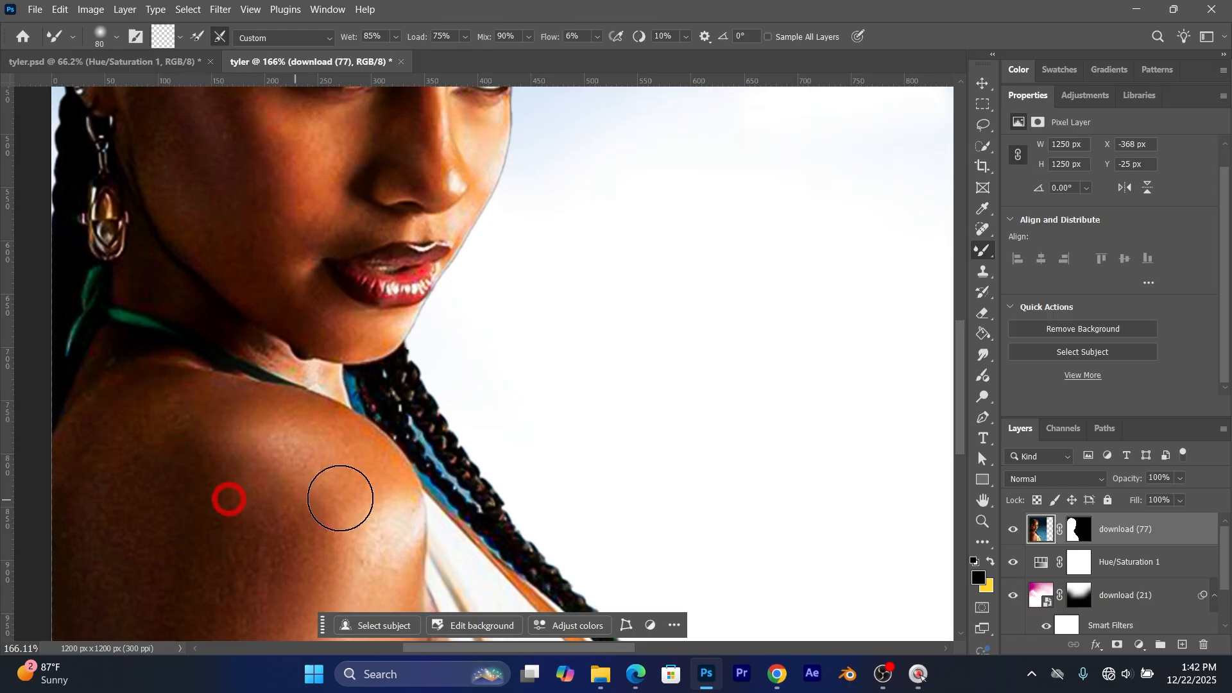
Step: Smooth the darker skin of the upper back and the transition into the lit shoulder
{"action": "mouse_move", "coordinate": [301, 536]}
{"action": "left_mouse_down"}
{"action": "mouse_move", "coordinate": [338, 496]}
{"action": "mouse_move", "coordinate": [320, 510]}
{"action": "left_mouse_up"}
{"action": "left_click_drag", "start_coordinate": [295, 577], "coordinate": [317, 512]}
{"action": "left_click_drag", "start_coordinate": [220, 575], "coordinate": [282, 523]}
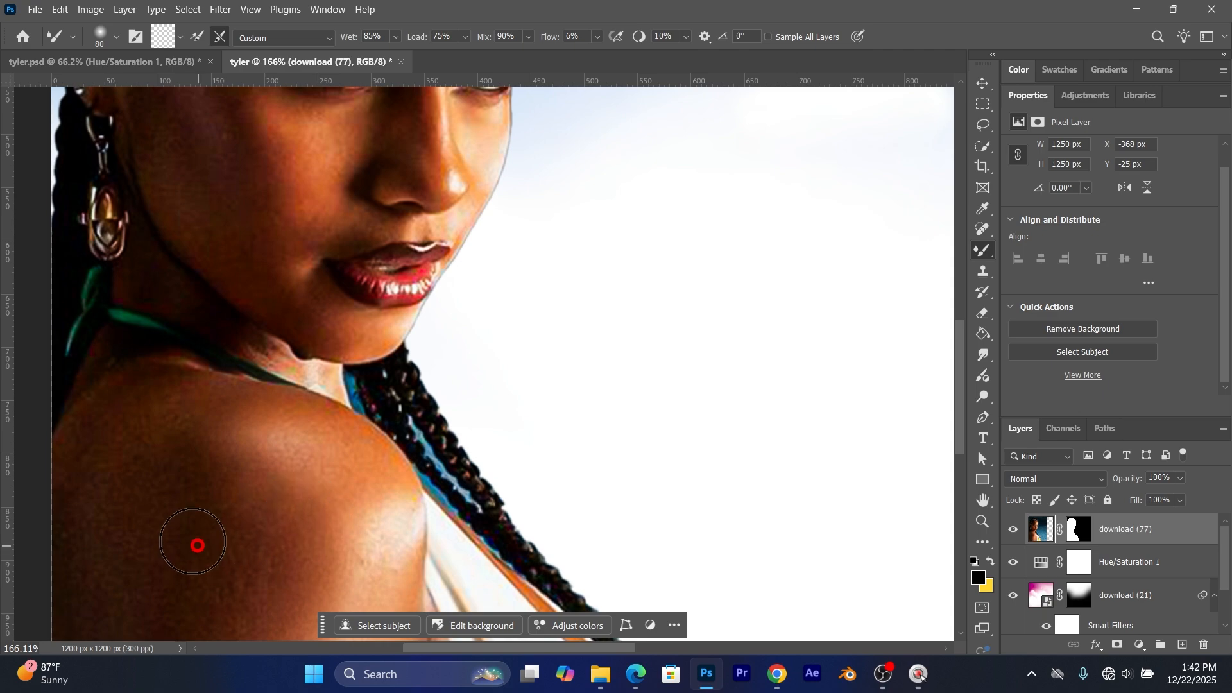
{"action": "mouse_move", "coordinate": [195, 544]}
{"action": "left_mouse_down"}
{"action": "mouse_move", "coordinate": [270, 507]}
{"action": "mouse_move", "coordinate": [251, 490]}
{"action": "mouse_move", "coordinate": [242, 501]}
{"action": "mouse_move", "coordinate": [283, 550]}
{"action": "mouse_move", "coordinate": [225, 489]}
{"action": "left_mouse_up"}
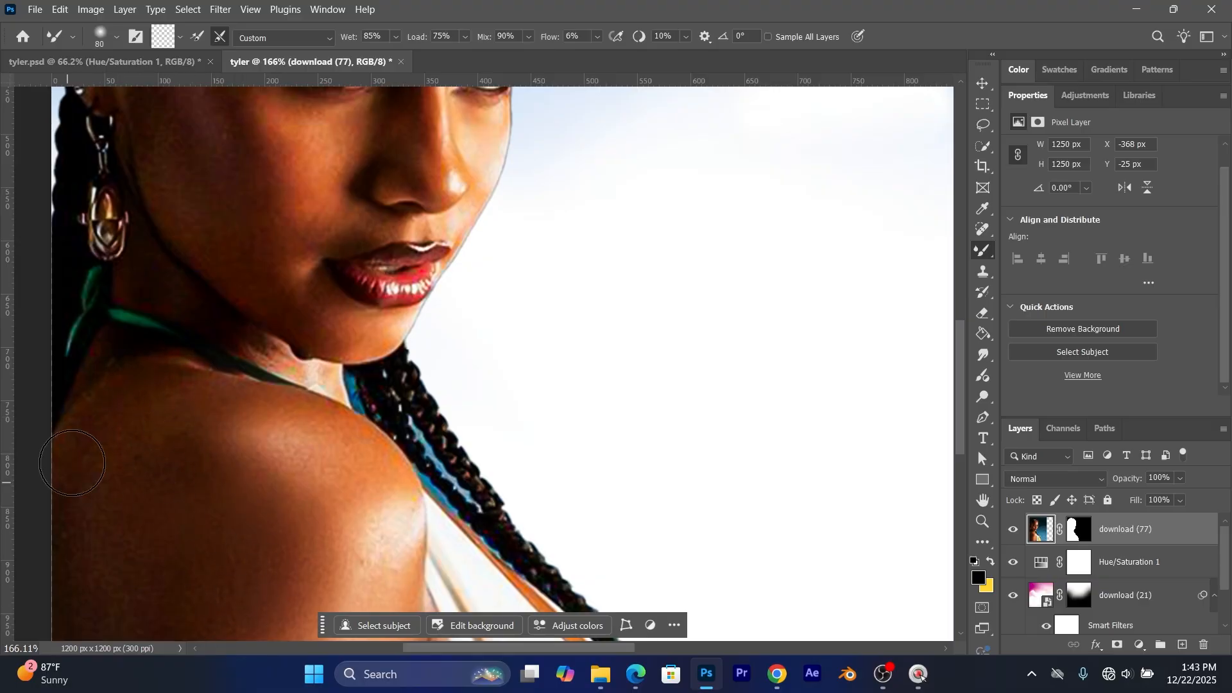
{"action": "mouse_move", "coordinate": [88, 395]}
{"action": "left_mouse_down"}
{"action": "mouse_move", "coordinate": [141, 382]}
{"action": "mouse_move", "coordinate": [166, 408]}
{"action": "left_mouse_up"}
Step: Reduce the Mixer Brush to 50 px and blend the light-to-shadow transition down the shoulder and upper arm
{"action": "scroll", "coordinate": [143, 449], "scroll_direction": "down", "scroll_amount": 4}
{"action": "scroll", "coordinate": [193, 449], "scroll_direction": "down", "scroll_amount": 1}
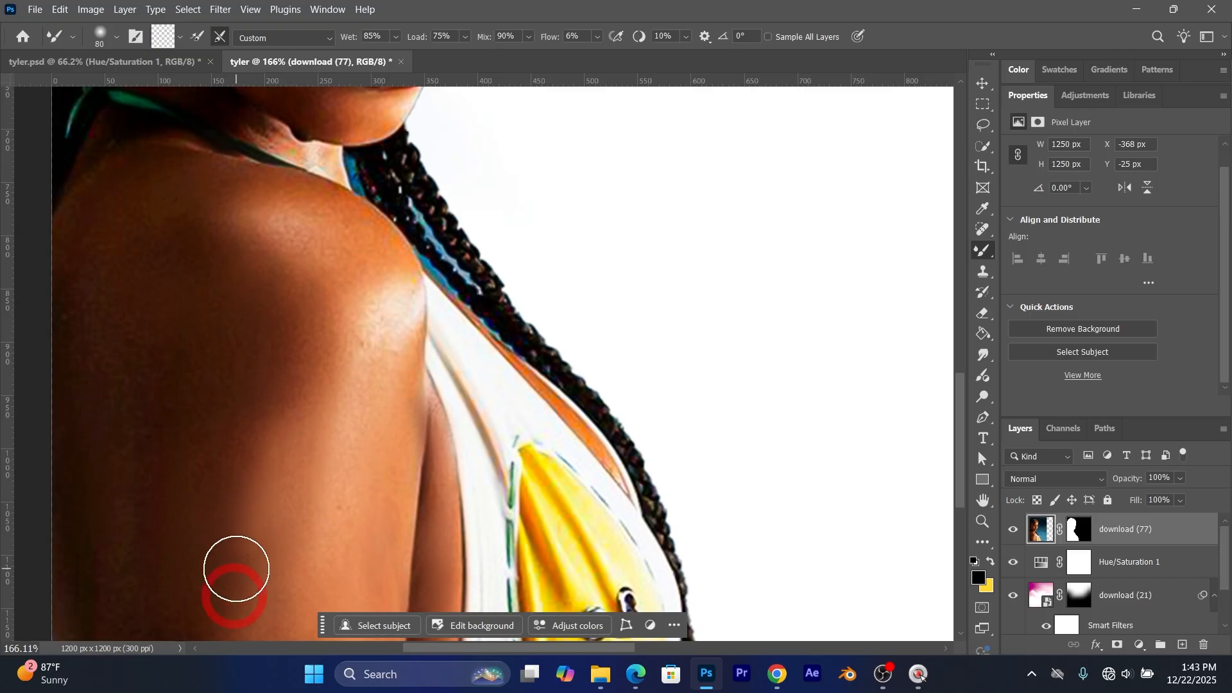
{"action": "scroll", "coordinate": [239, 574], "scroll_direction": "up", "scroll_amount": 2}
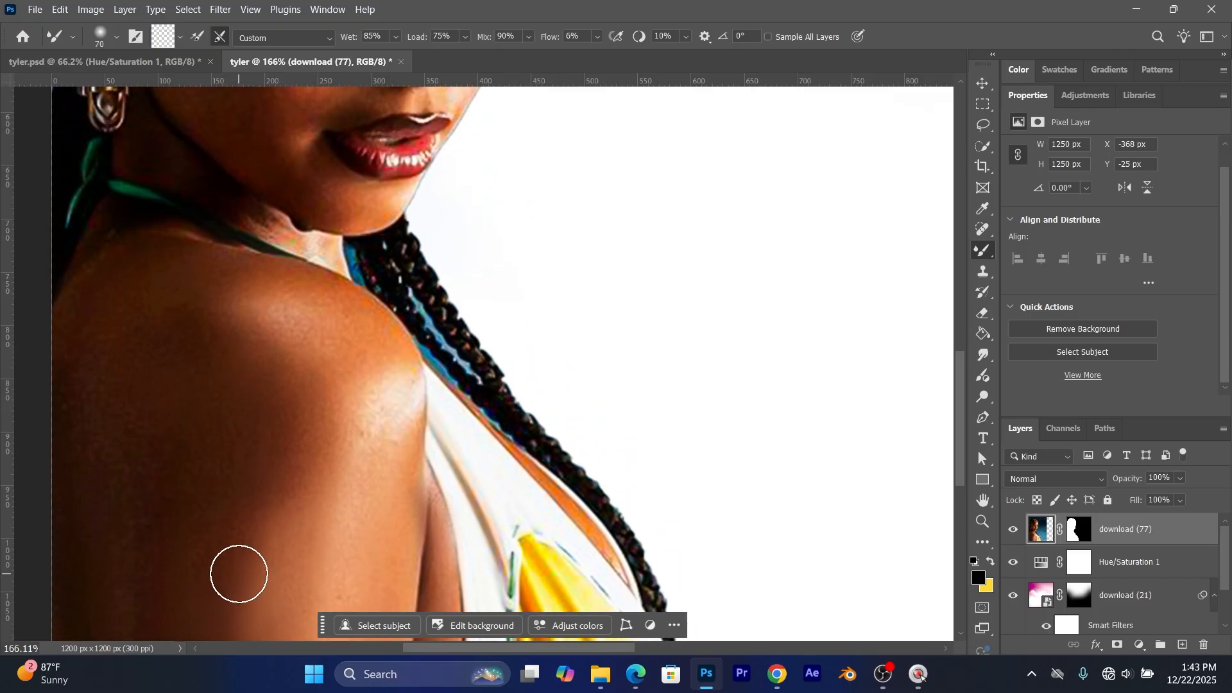
{"action": "key", "text": "bracketleft"}
{"action": "key", "text": "bracketleft"}
{"action": "key", "text": "bracketleft"}
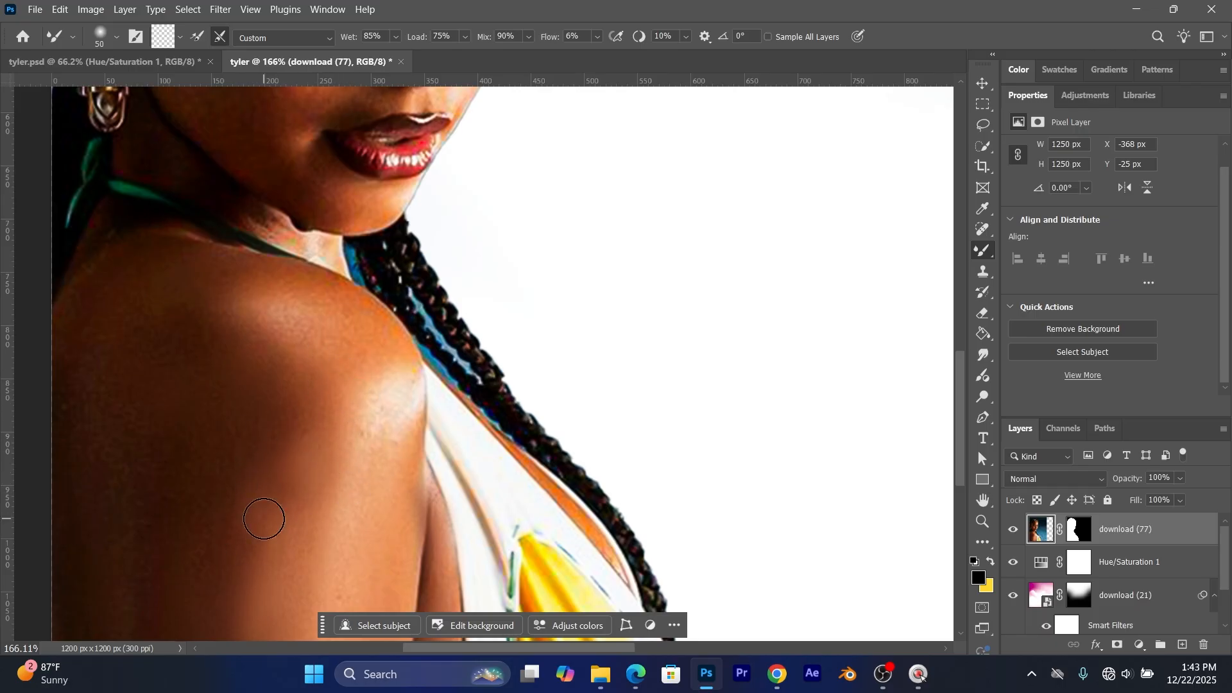
{"action": "left_click_drag", "start_coordinate": [248, 497], "coordinate": [247, 515]}
{"action": "mouse_move", "coordinate": [289, 364]}
{"action": "left_mouse_down"}
{"action": "mouse_move", "coordinate": [302, 350]}
{"action": "mouse_move", "coordinate": [319, 406]}
{"action": "left_mouse_up"}
{"action": "mouse_move", "coordinate": [371, 356]}
{"action": "left_mouse_down"}
{"action": "mouse_move", "coordinate": [326, 289]}
{"action": "mouse_move", "coordinate": [386, 382]}
{"action": "mouse_move", "coordinate": [369, 343]}
{"action": "mouse_move", "coordinate": [387, 349]}
{"action": "mouse_move", "coordinate": [344, 311]}
{"action": "mouse_move", "coordinate": [359, 308]}
{"action": "mouse_move", "coordinate": [363, 317]}
{"action": "mouse_move", "coordinate": [287, 272]}
{"action": "left_mouse_up"}
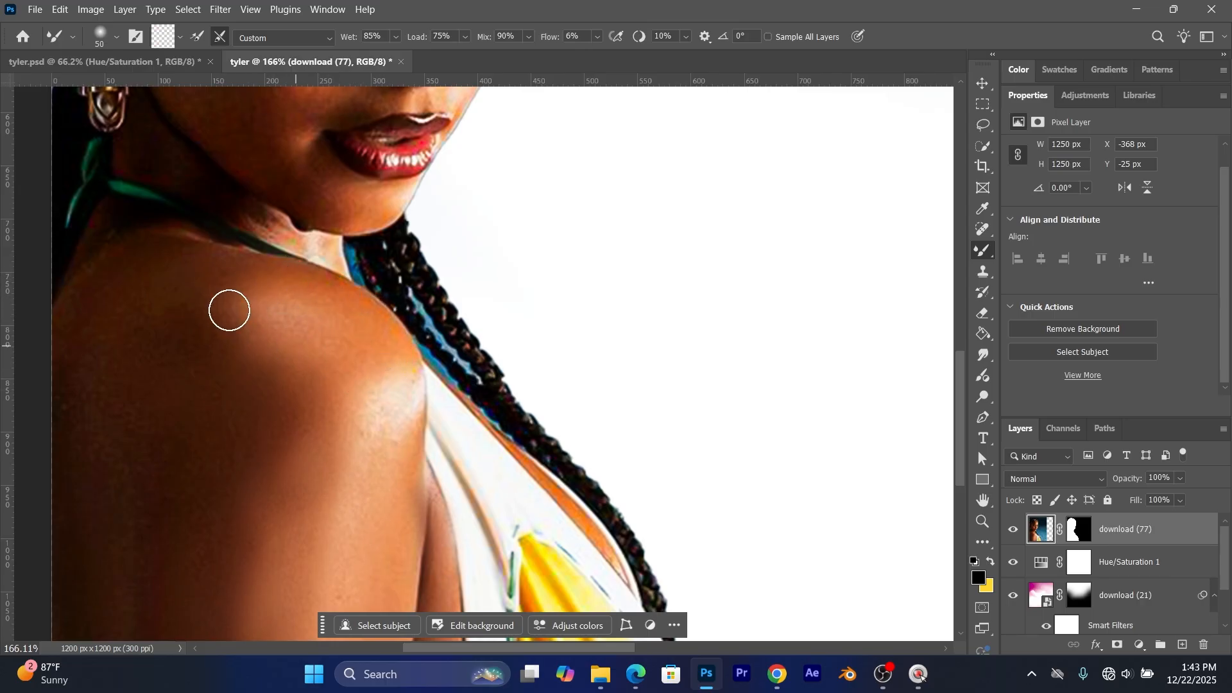
{"action": "mouse_move", "coordinate": [229, 311]}
{"action": "left_mouse_down"}
{"action": "mouse_move", "coordinate": [295, 371]}
{"action": "mouse_move", "coordinate": [289, 386]}
{"action": "mouse_move", "coordinate": [321, 323]}
{"action": "mouse_move", "coordinate": [341, 368]}
{"action": "mouse_move", "coordinate": [282, 432]}
{"action": "left_mouse_up"}
Step: Smooth the skin on the woman's cheek below the eye and beside the nose with the Mixer Brush
{"action": "scroll", "coordinate": [263, 450], "scroll_direction": "up", "scroll_amount": 1}
{"action": "scroll", "coordinate": [273, 496], "scroll_direction": "up", "scroll_amount": 4}
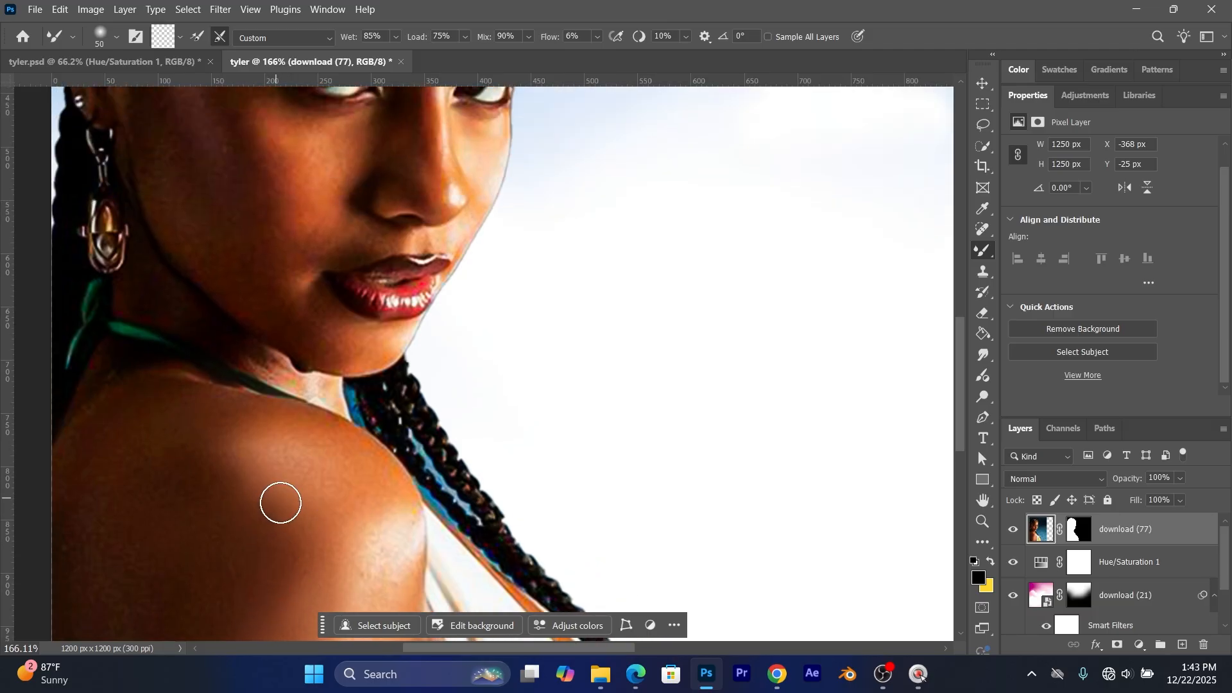
{"action": "scroll", "coordinate": [281, 502], "scroll_direction": "up", "scroll_amount": 5}
{"action": "scroll", "coordinate": [331, 398], "scroll_direction": "up", "scroll_amount": 1}
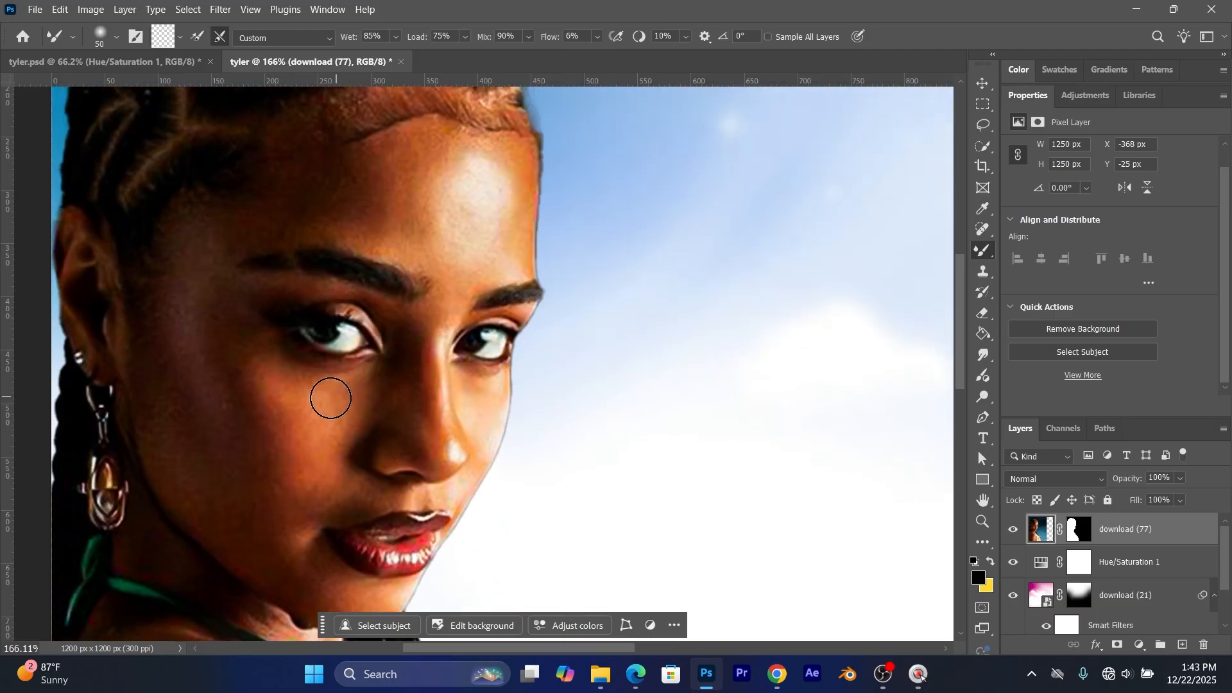
{"action": "mouse_move", "coordinate": [270, 380]}
{"action": "left_mouse_down"}
{"action": "mouse_move", "coordinate": [272, 445]}
{"action": "mouse_move", "coordinate": [299, 454]}
{"action": "left_mouse_up"}
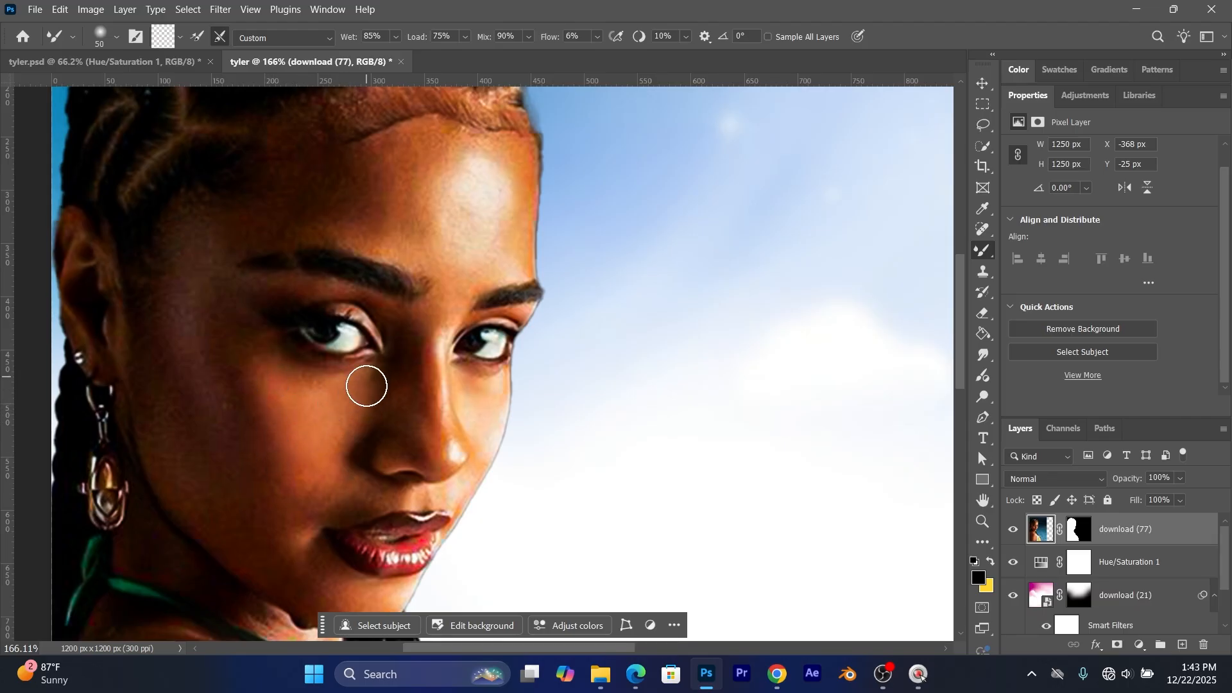
{"action": "mouse_move", "coordinate": [269, 388]}
{"action": "left_mouse_down"}
{"action": "mouse_move", "coordinate": [264, 414]}
{"action": "mouse_move", "coordinate": [246, 392]}
{"action": "mouse_move", "coordinate": [261, 473]}
{"action": "mouse_move", "coordinate": [247, 400]}
{"action": "left_mouse_up"}
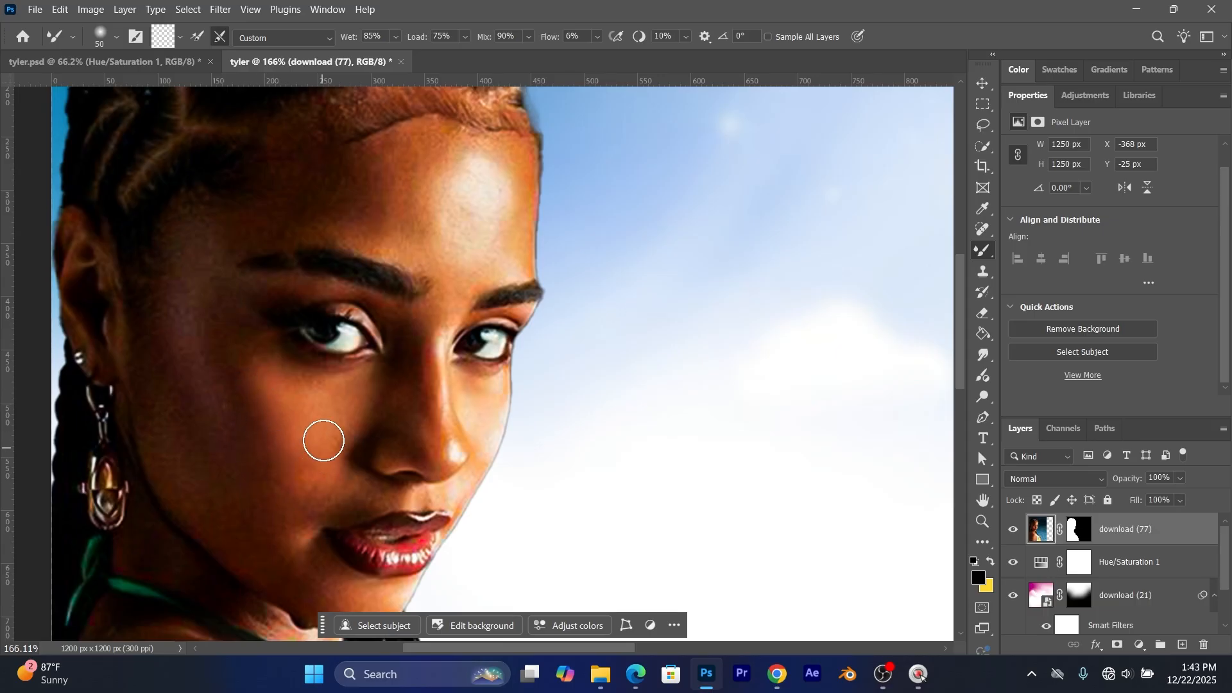
{"action": "left_click_drag", "start_coordinate": [329, 388], "coordinate": [336, 432]}
Step: Set the Mixer Brush Flow to 2% and smooth the skin at the temple and outer cheek
{"action": "left_click", "coordinate": [598, 37]}
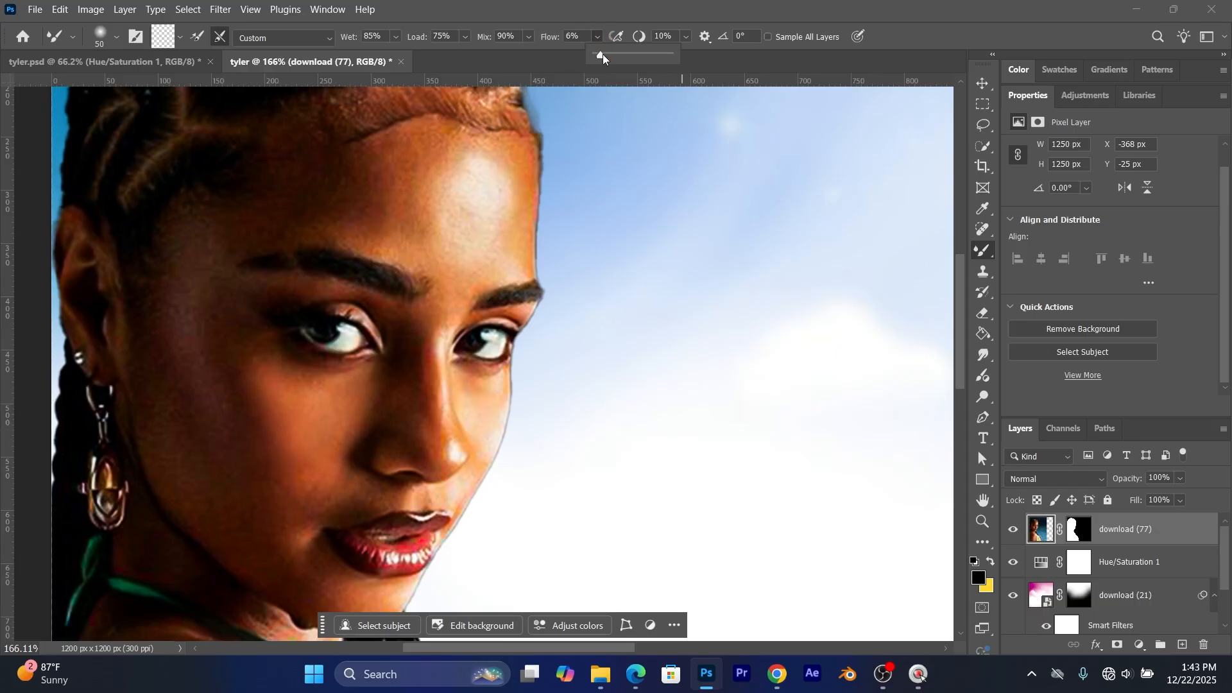
{"action": "left_click_drag", "start_coordinate": [599, 55], "coordinate": [597, 56]}
{"action": "left_click", "coordinate": [263, 408]}
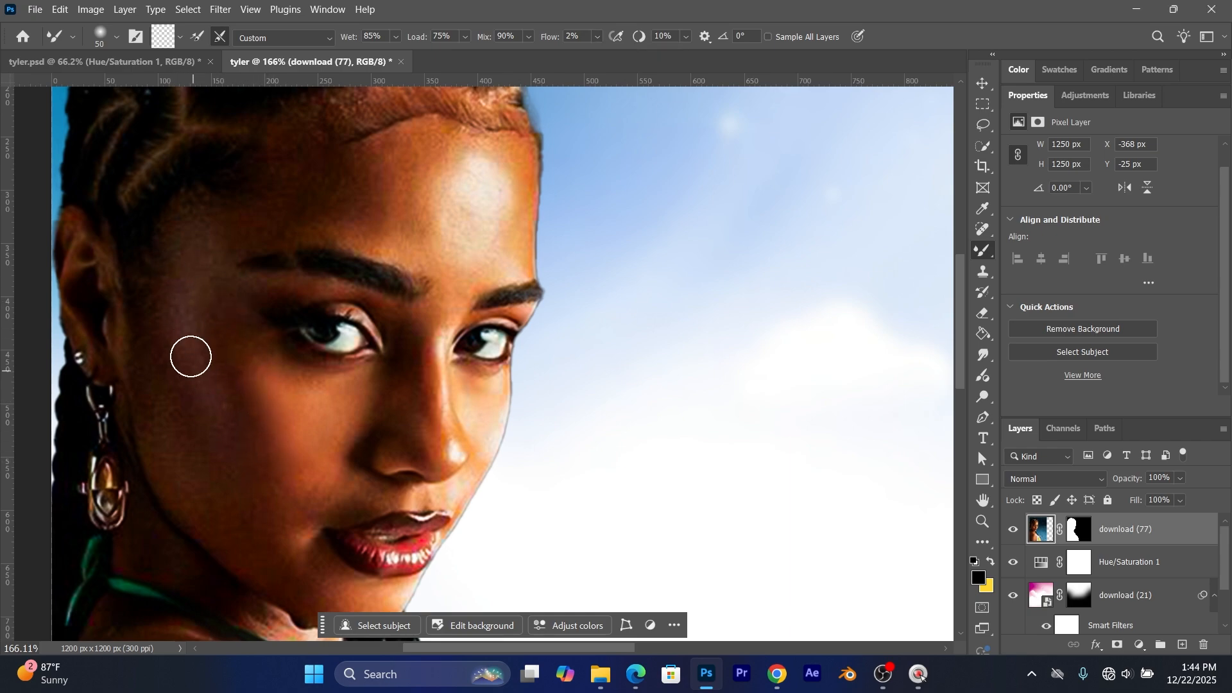
{"action": "left_click_drag", "start_coordinate": [176, 283], "coordinate": [198, 311]}
{"action": "left_click_drag", "start_coordinate": [190, 361], "coordinate": [200, 395]}
{"action": "left_click", "coordinate": [203, 347]}
Step: Set the Mixer Brush Flow to 9% and smooth the skin on the outer and lower cheek
{"action": "left_click", "coordinate": [597, 37]}
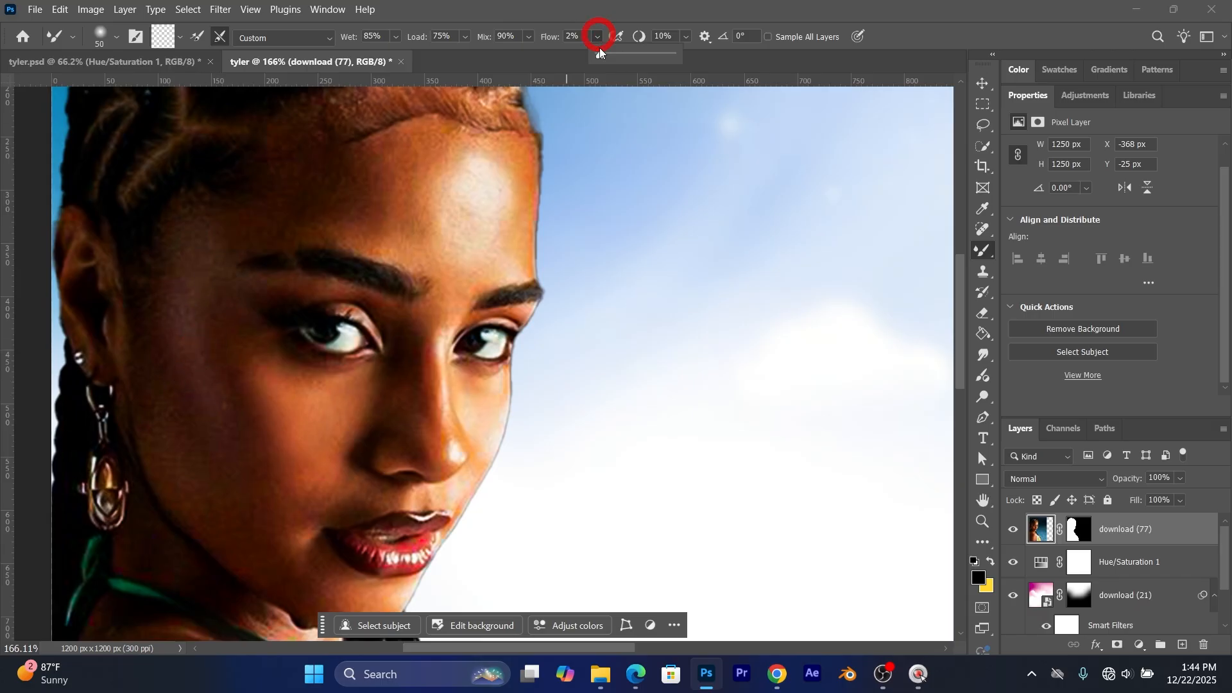
{"action": "left_click", "coordinate": [604, 55]}
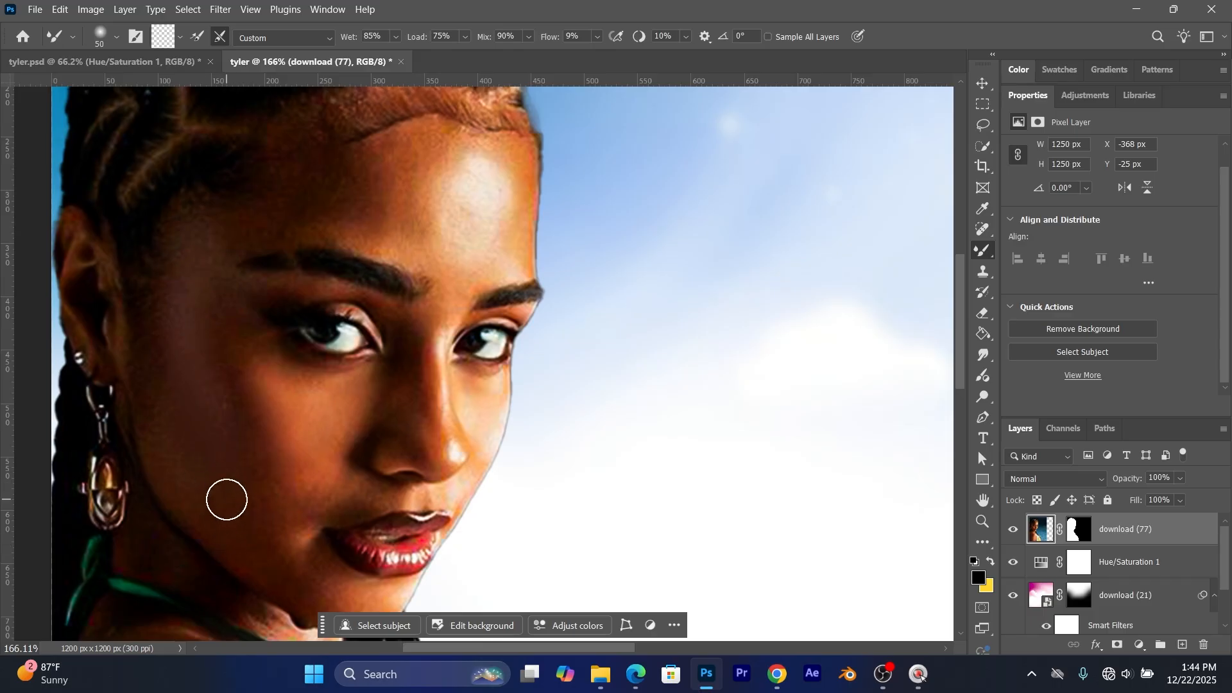
{"action": "mouse_move", "coordinate": [168, 476]}
{"action": "left_mouse_down"}
{"action": "mouse_move", "coordinate": [206, 509]}
{"action": "mouse_move", "coordinate": [248, 404]}
{"action": "left_mouse_up"}
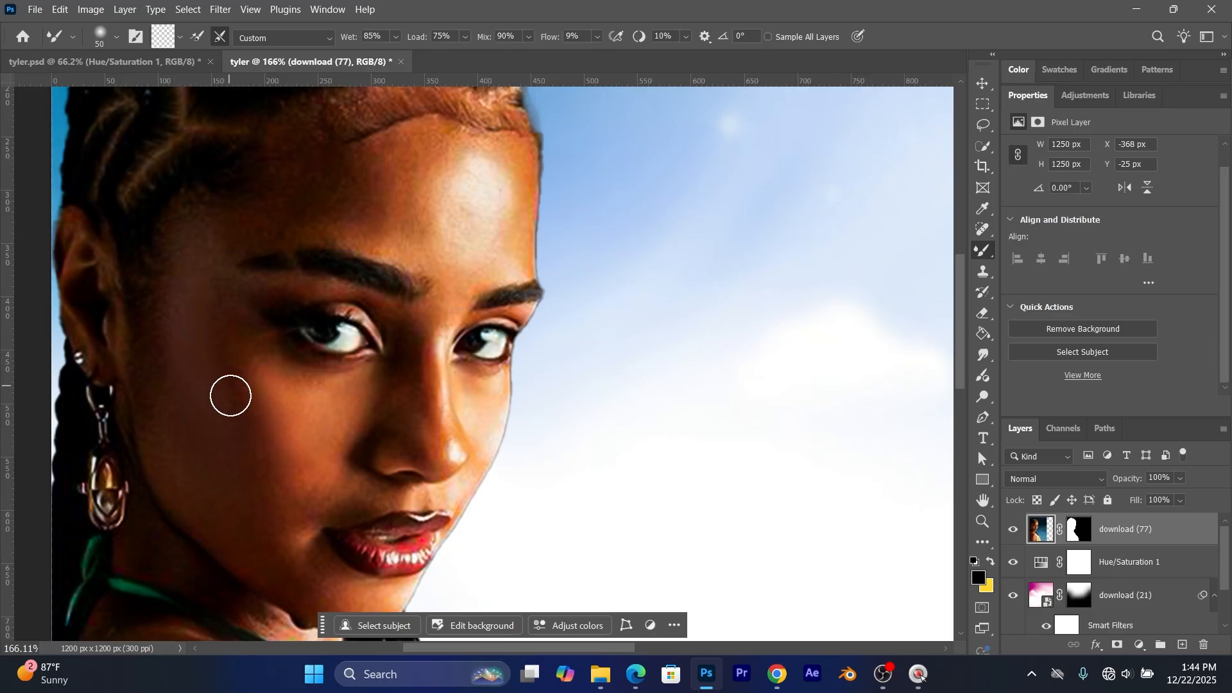
{"action": "left_click_drag", "start_coordinate": [252, 504], "coordinate": [297, 509]}
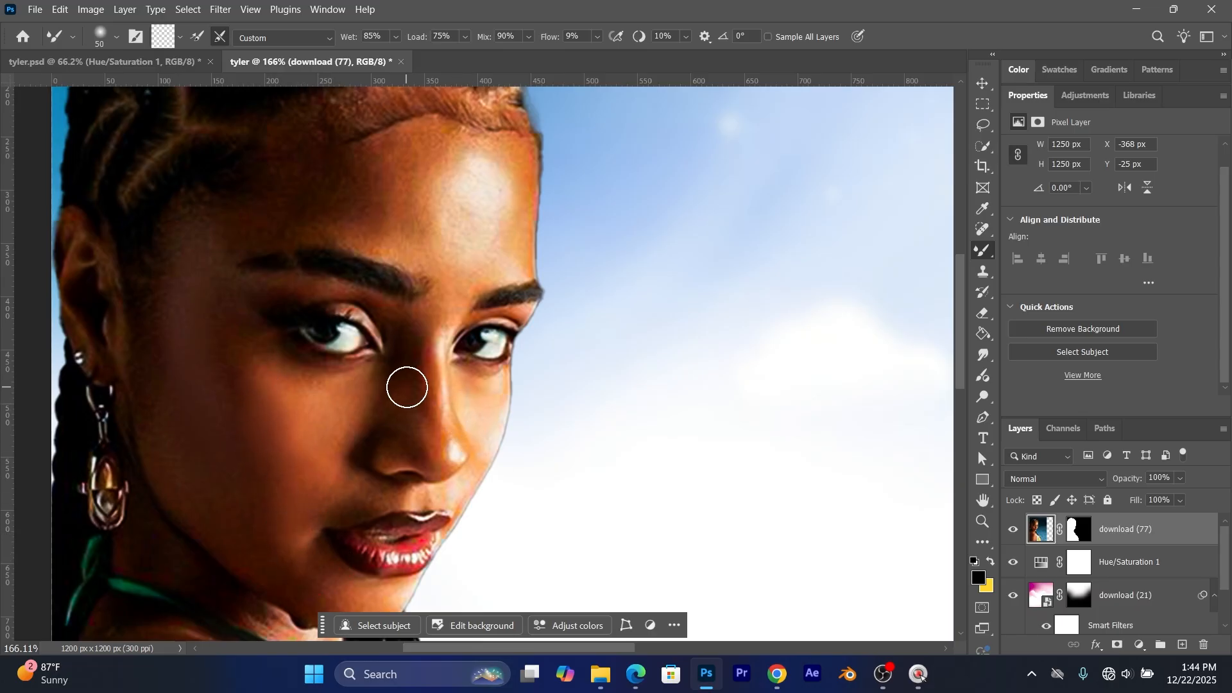
Step: Smooth the edge of the forehead with a 25 px brush and blend the central forehead highlight at 45 px
{"action": "scroll", "coordinate": [407, 387], "scroll_direction": "up", "scroll_amount": 3}
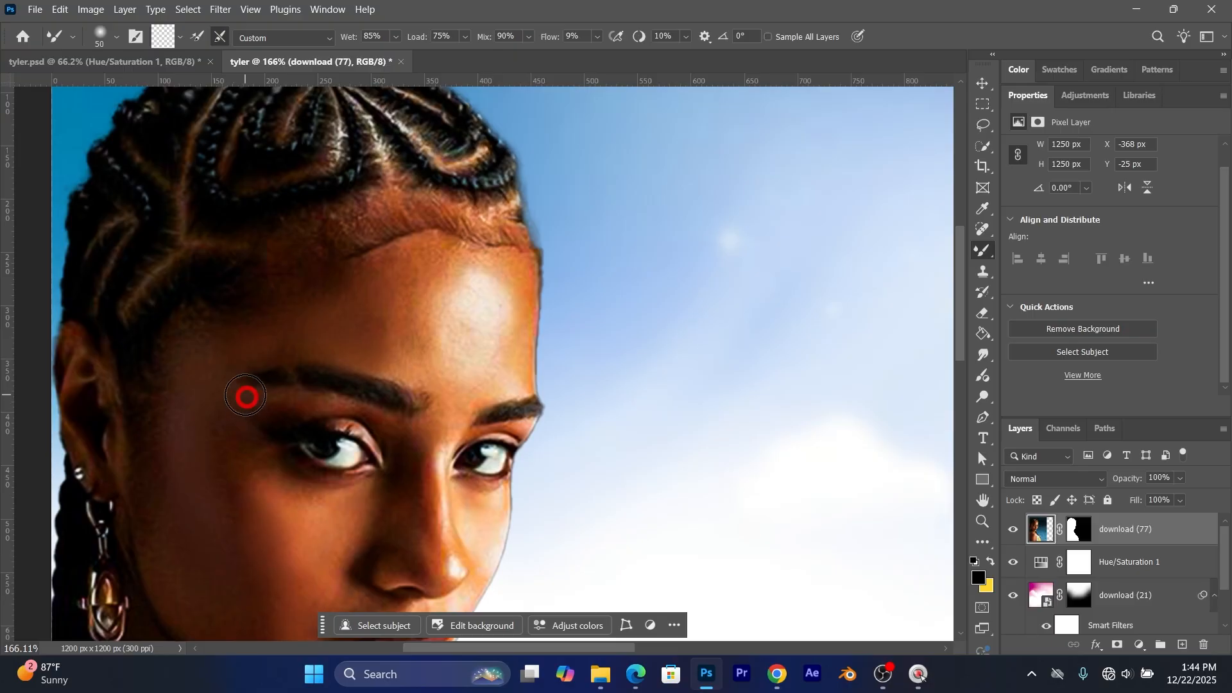
{"action": "key", "text": "bracketleft"}
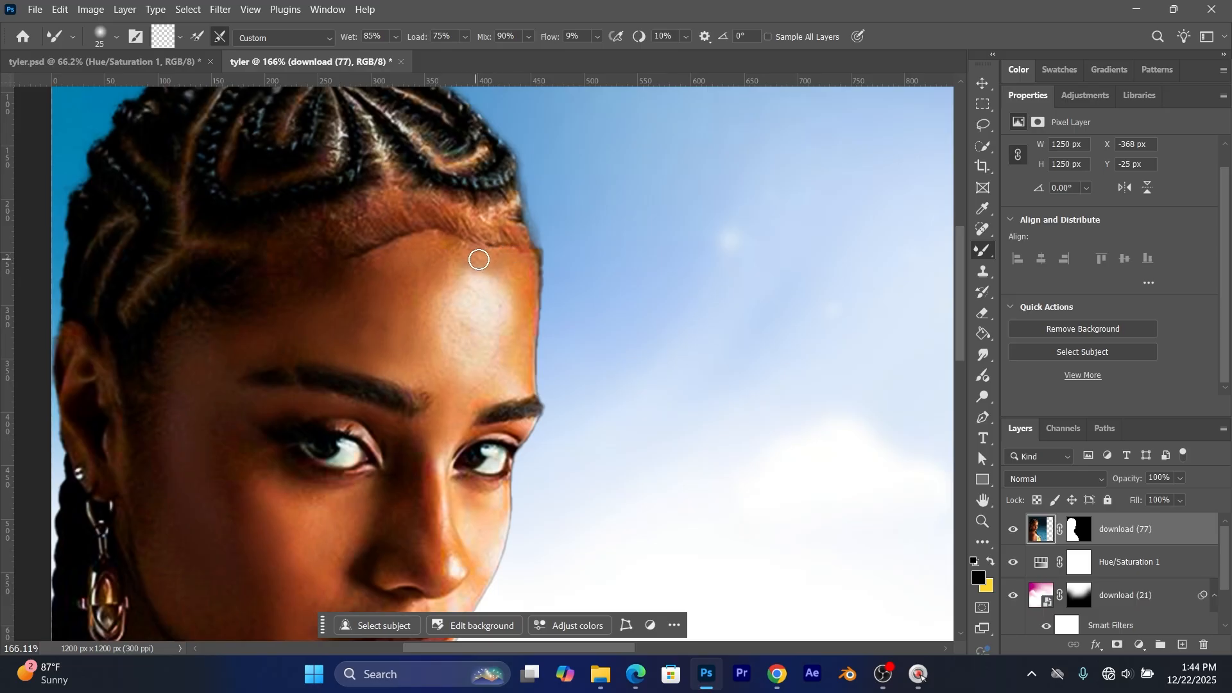
{"action": "left_click_drag", "start_coordinate": [505, 265], "coordinate": [515, 297]}
{"action": "left_click_drag", "start_coordinate": [511, 373], "coordinate": [509, 390]}
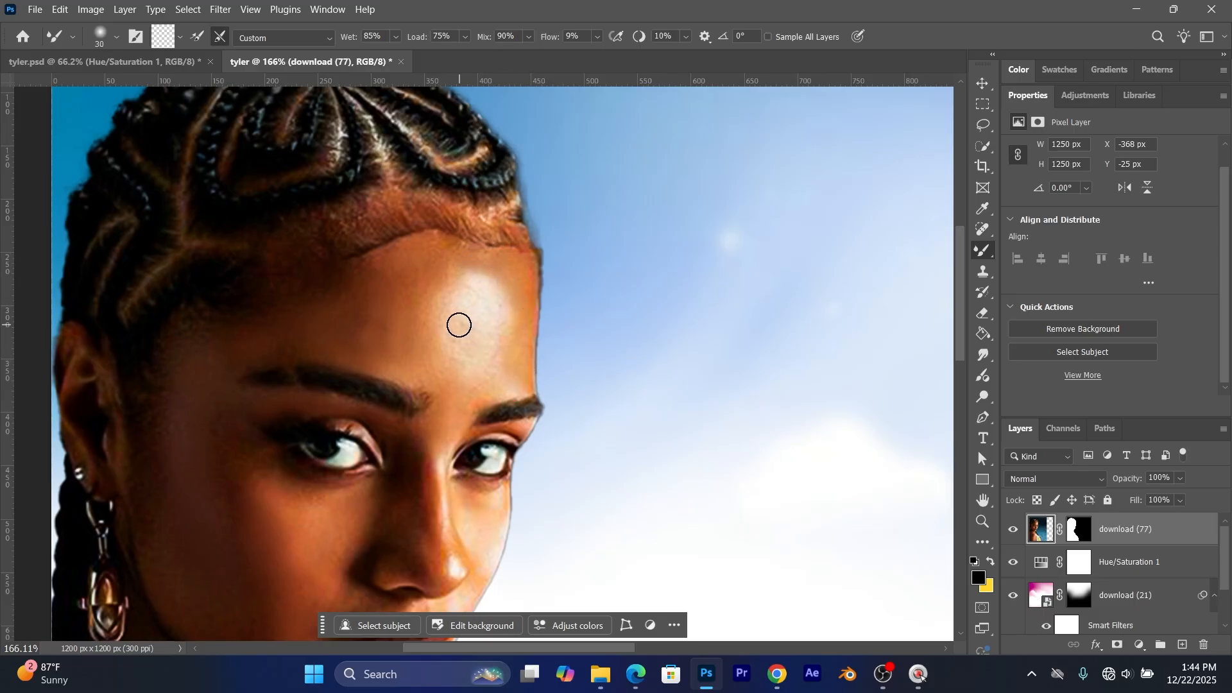
{"action": "key", "text": "bracketright"}
{"action": "key", "text": "bracketright"}
{"action": "mouse_move", "coordinate": [486, 274]}
{"action": "left_mouse_down"}
{"action": "mouse_move", "coordinate": [448, 330]}
{"action": "mouse_move", "coordinate": [474, 371]}
{"action": "mouse_move", "coordinate": [470, 320]}
{"action": "mouse_move", "coordinate": [513, 366]}
{"action": "mouse_move", "coordinate": [499, 293]}
{"action": "mouse_move", "coordinate": [499, 311]}
{"action": "mouse_move", "coordinate": [457, 266]}
{"action": "mouse_move", "coordinate": [422, 314]}
{"action": "mouse_move", "coordinate": [437, 341]}
{"action": "mouse_move", "coordinate": [425, 362]}
{"action": "mouse_move", "coordinate": [394, 366]}
{"action": "mouse_move", "coordinate": [396, 337]}
{"action": "mouse_move", "coordinate": [442, 254]}
{"action": "mouse_move", "coordinate": [384, 307]}
{"action": "mouse_move", "coordinate": [410, 299]}
{"action": "mouse_move", "coordinate": [383, 324]}
{"action": "mouse_move", "coordinate": [427, 293]}
{"action": "mouse_move", "coordinate": [501, 288]}
{"action": "mouse_move", "coordinate": [508, 299]}
{"action": "mouse_move", "coordinate": [441, 258]}
{"action": "mouse_move", "coordinate": [408, 327]}
{"action": "mouse_move", "coordinate": [383, 303]}
{"action": "mouse_move", "coordinate": [404, 333]}
{"action": "left_mouse_up"}
Step: Lower the Mixer Brush Flow to 1% and soften the forehead highlight down towards the brows
{"action": "left_click", "coordinate": [598, 36]}
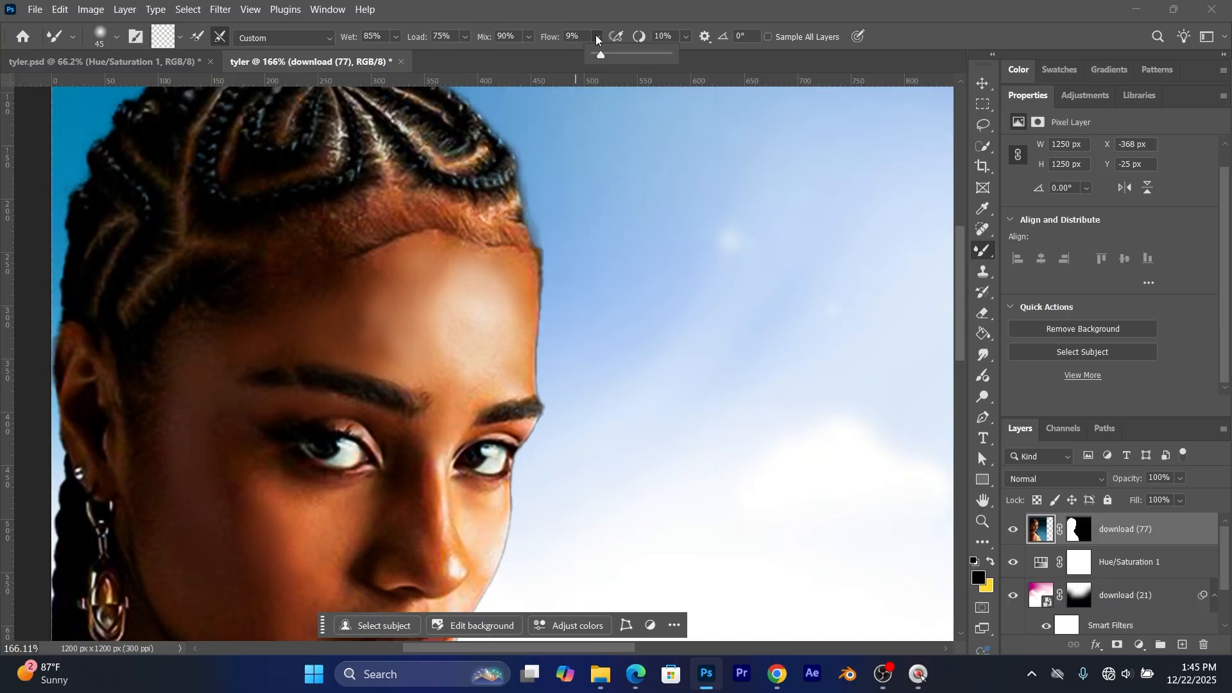
{"action": "left_click_drag", "start_coordinate": [598, 56], "coordinate": [596, 57]}
{"action": "left_click", "coordinate": [435, 289]}
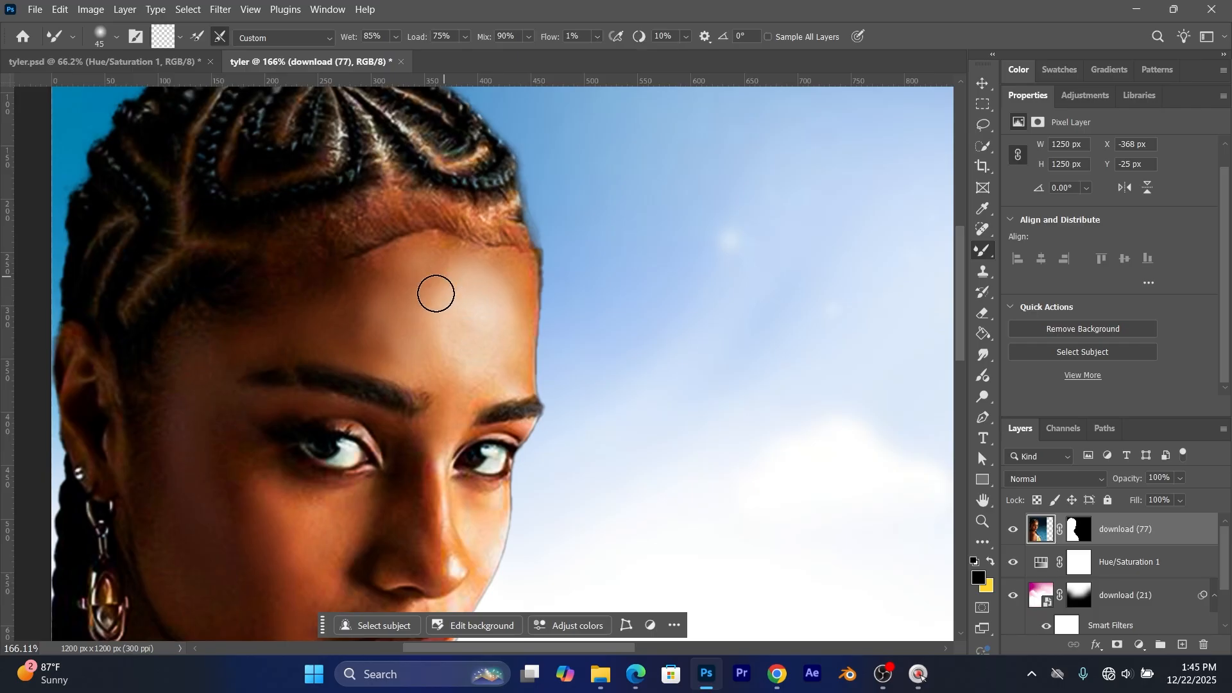
{"action": "mouse_move", "coordinate": [446, 281]}
{"action": "left_mouse_down"}
{"action": "mouse_move", "coordinate": [401, 299]}
{"action": "mouse_move", "coordinate": [406, 376]}
{"action": "mouse_move", "coordinate": [467, 382]}
{"action": "mouse_move", "coordinate": [442, 352]}
{"action": "mouse_move", "coordinate": [449, 264]}
{"action": "mouse_move", "coordinate": [500, 274]}
{"action": "mouse_move", "coordinate": [510, 319]}
{"action": "mouse_move", "coordinate": [427, 407]}
{"action": "mouse_move", "coordinate": [437, 442]}
{"action": "mouse_move", "coordinate": [459, 358]}
{"action": "mouse_move", "coordinate": [496, 407]}
{"action": "mouse_move", "coordinate": [516, 407]}
{"action": "mouse_move", "coordinate": [443, 351]}
{"action": "mouse_move", "coordinate": [425, 315]}
{"action": "mouse_move", "coordinate": [415, 369]}
{"action": "left_mouse_up"}
Step: Smooth the skin on the nose, beside the mouth and above the upper lip, reducing the brush to 25 px
{"action": "scroll", "coordinate": [419, 370], "scroll_direction": "down", "scroll_amount": 3}
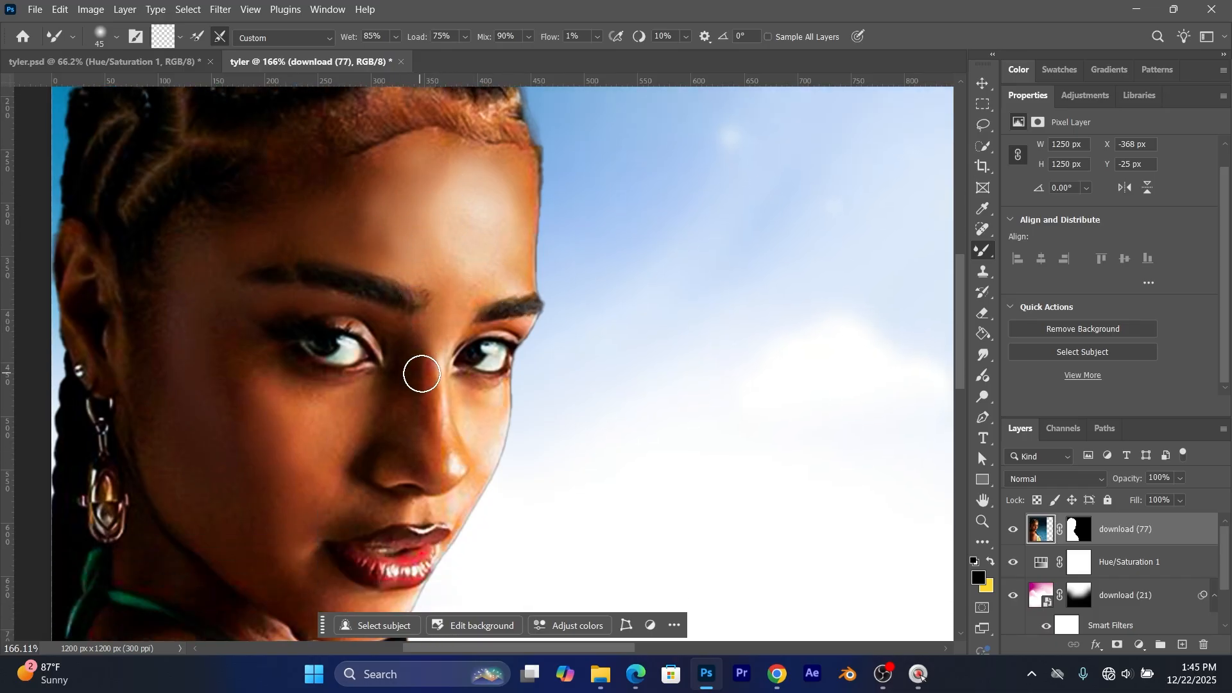
{"action": "mouse_move", "coordinate": [444, 425]}
{"action": "left_mouse_down"}
{"action": "mouse_move", "coordinate": [444, 451]}
{"action": "mouse_move", "coordinate": [406, 431]}
{"action": "mouse_move", "coordinate": [419, 376]}
{"action": "mouse_move", "coordinate": [381, 423]}
{"action": "mouse_move", "coordinate": [345, 386]}
{"action": "mouse_move", "coordinate": [339, 397]}
{"action": "mouse_move", "coordinate": [286, 393]}
{"action": "mouse_move", "coordinate": [369, 378]}
{"action": "mouse_move", "coordinate": [282, 383]}
{"action": "mouse_move", "coordinate": [321, 430]}
{"action": "mouse_move", "coordinate": [307, 482]}
{"action": "mouse_move", "coordinate": [381, 493]}
{"action": "mouse_move", "coordinate": [301, 516]}
{"action": "mouse_move", "coordinate": [347, 485]}
{"action": "left_mouse_up"}
{"action": "key", "text": "bracketleft"}
{"action": "key", "text": "bracketleft"}
{"action": "key", "text": "bracketleft"}
{"action": "key", "text": "bracketleft"}
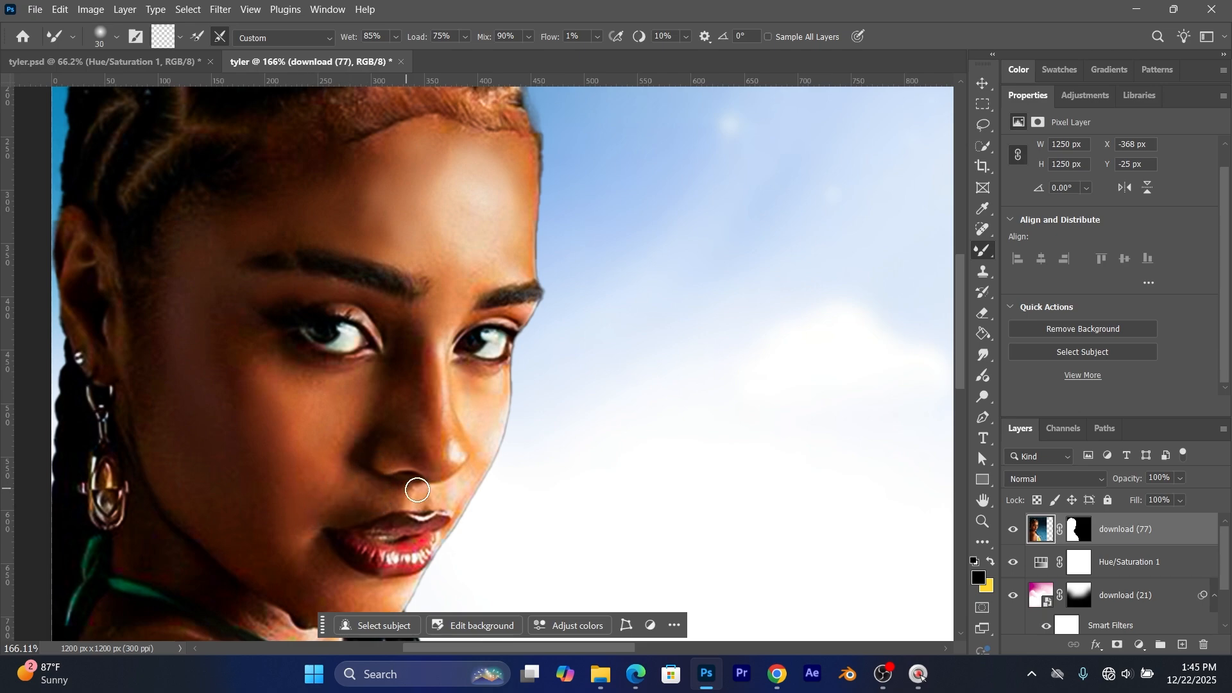
{"action": "mouse_move", "coordinate": [358, 505]}
{"action": "left_mouse_down"}
{"action": "mouse_move", "coordinate": [411, 509]}
{"action": "mouse_move", "coordinate": [434, 491]}
{"action": "left_mouse_up"}
{"action": "left_click_drag", "start_coordinate": [462, 413], "coordinate": [429, 384]}
Step: Draw an unfilled rectangle with a blue 4.68 px outline, about 568 × 732 px, in the sky beside the portrait
{"action": "scroll", "coordinate": [443, 430], "scroll_direction": "down", "scroll_amount": 6}
{"action": "scroll", "coordinate": [432, 435], "scroll_direction": "down", "scroll_amount": 5}
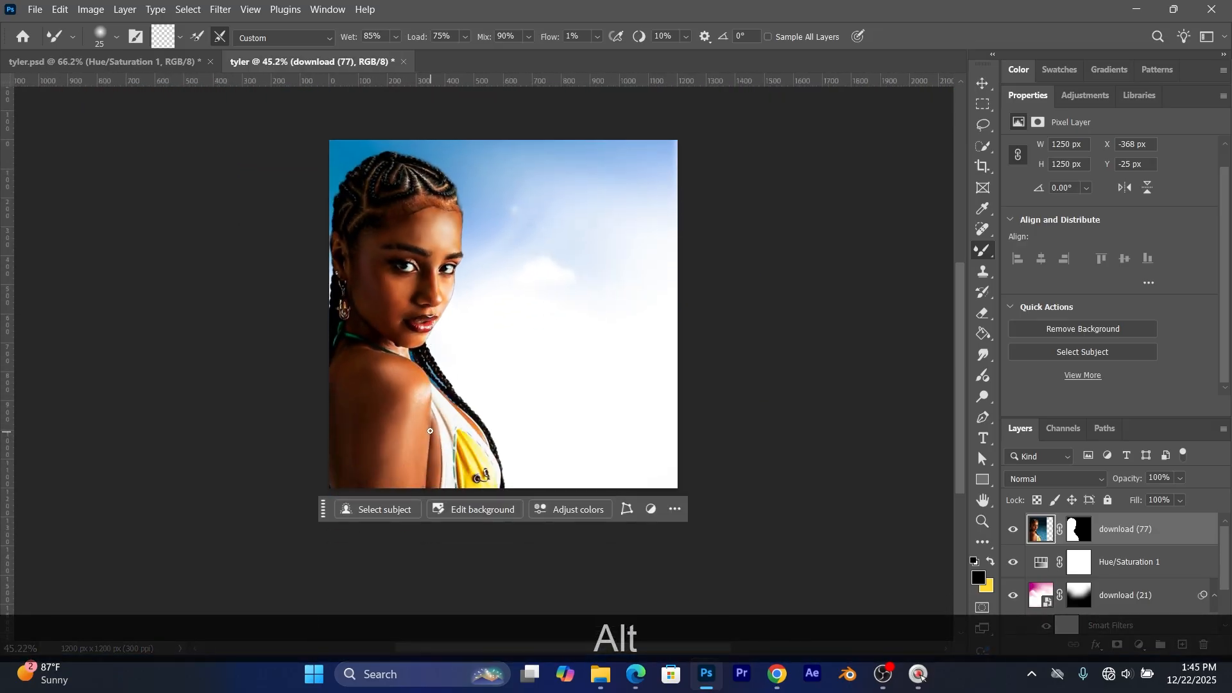
{"action": "scroll", "coordinate": [431, 432], "scroll_direction": "up", "scroll_amount": 2}
{"action": "scroll", "coordinate": [430, 431], "scroll_direction": "up", "scroll_amount": 2}
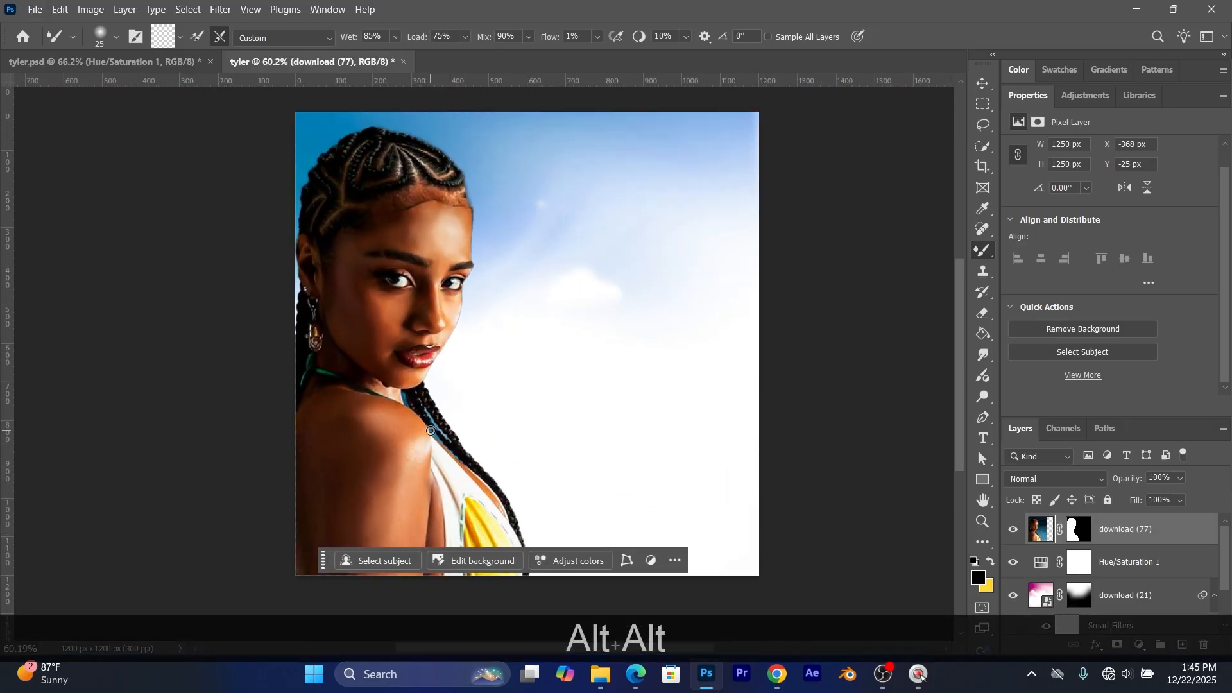
{"action": "scroll", "coordinate": [431, 431], "scroll_direction": "up", "scroll_amount": 2}
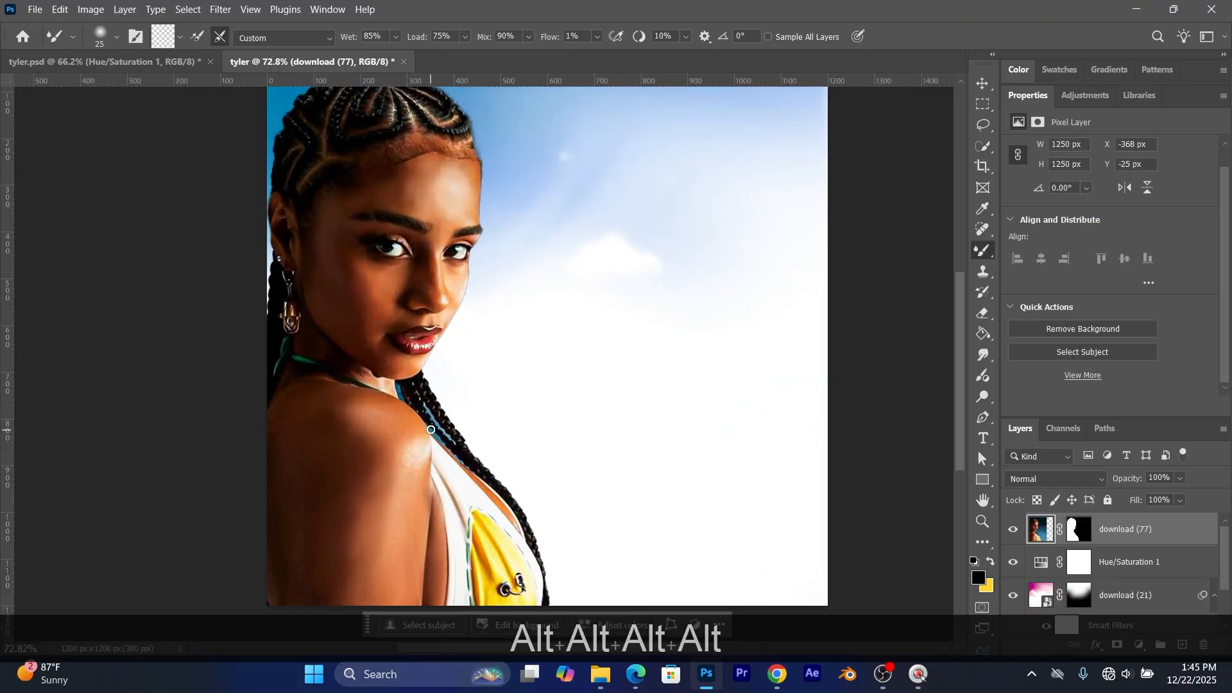
{"action": "scroll", "coordinate": [431, 430], "scroll_direction": "down", "scroll_amount": 2}
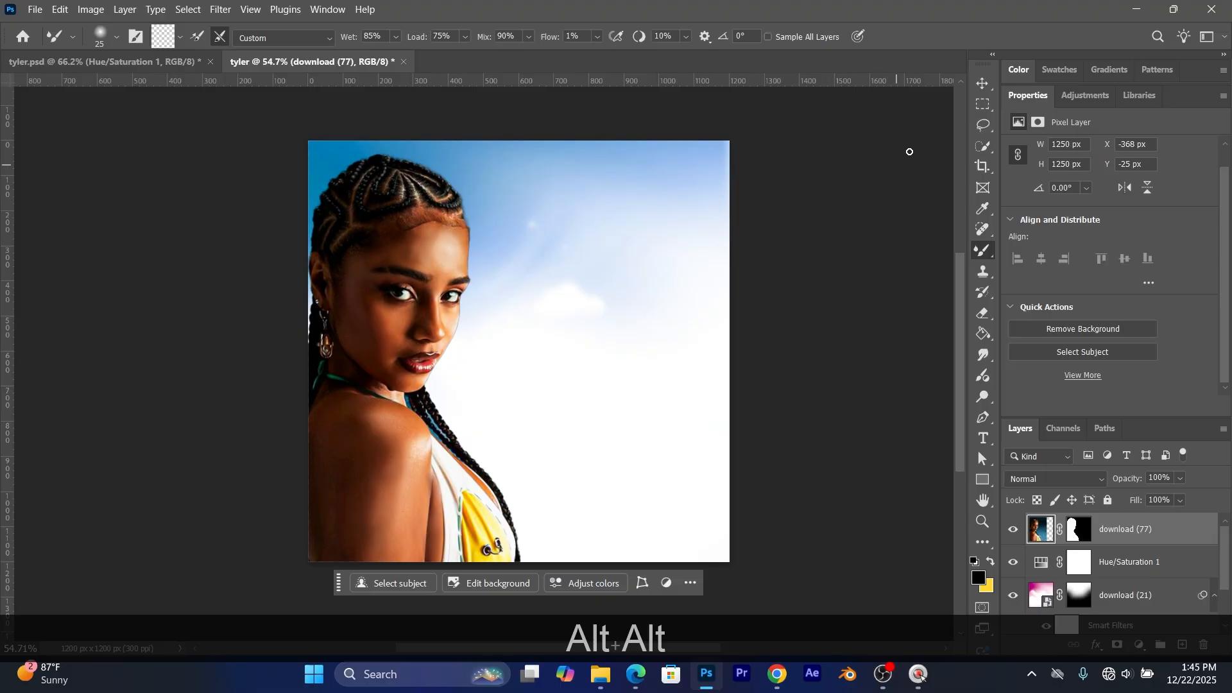
{"action": "left_click", "coordinate": [985, 86]}
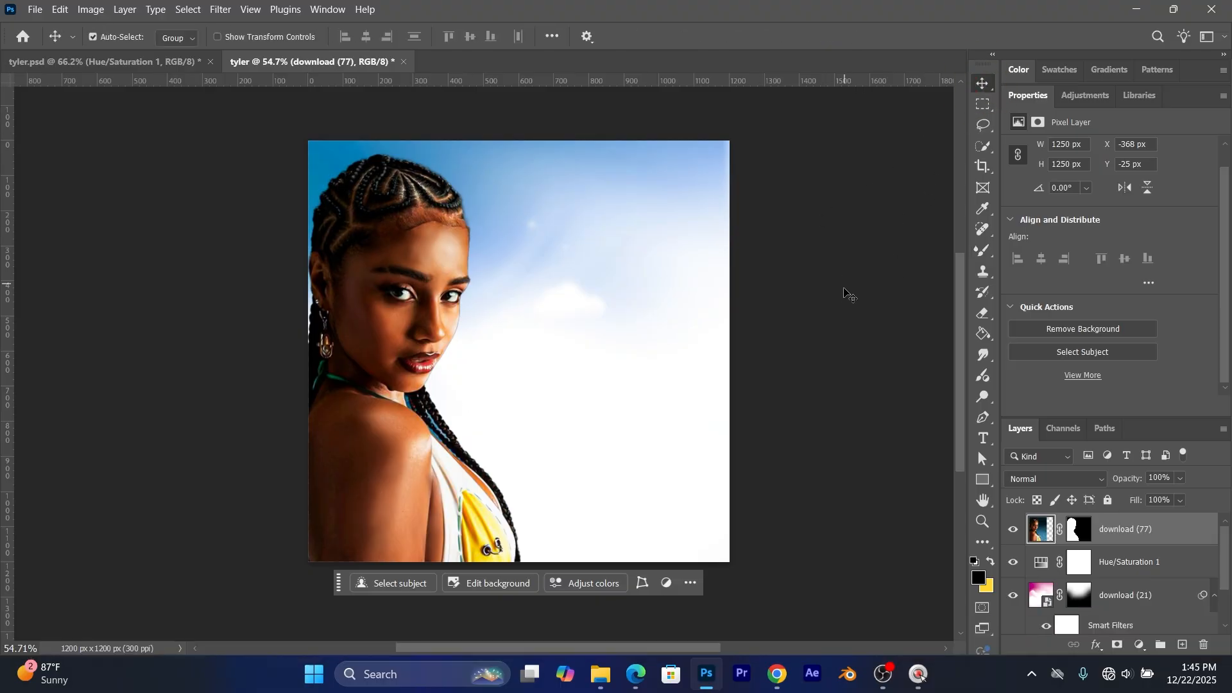
{"action": "left_click", "coordinate": [985, 481]}
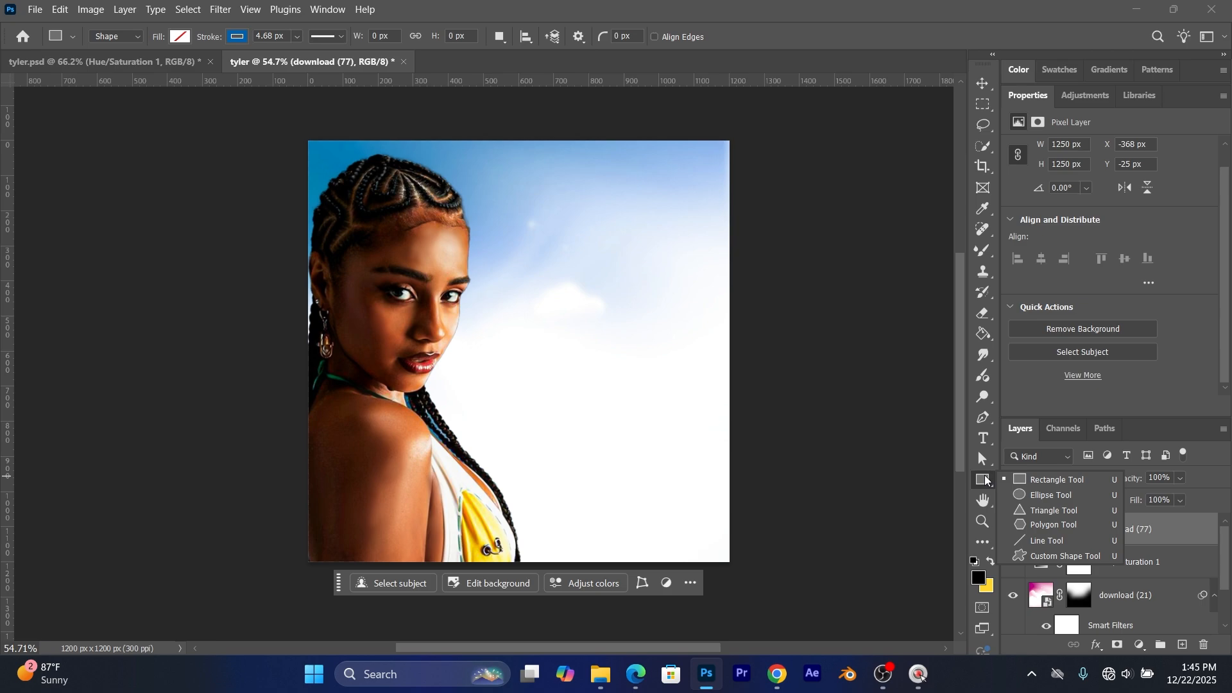
{"action": "left_click", "coordinate": [1037, 480]}
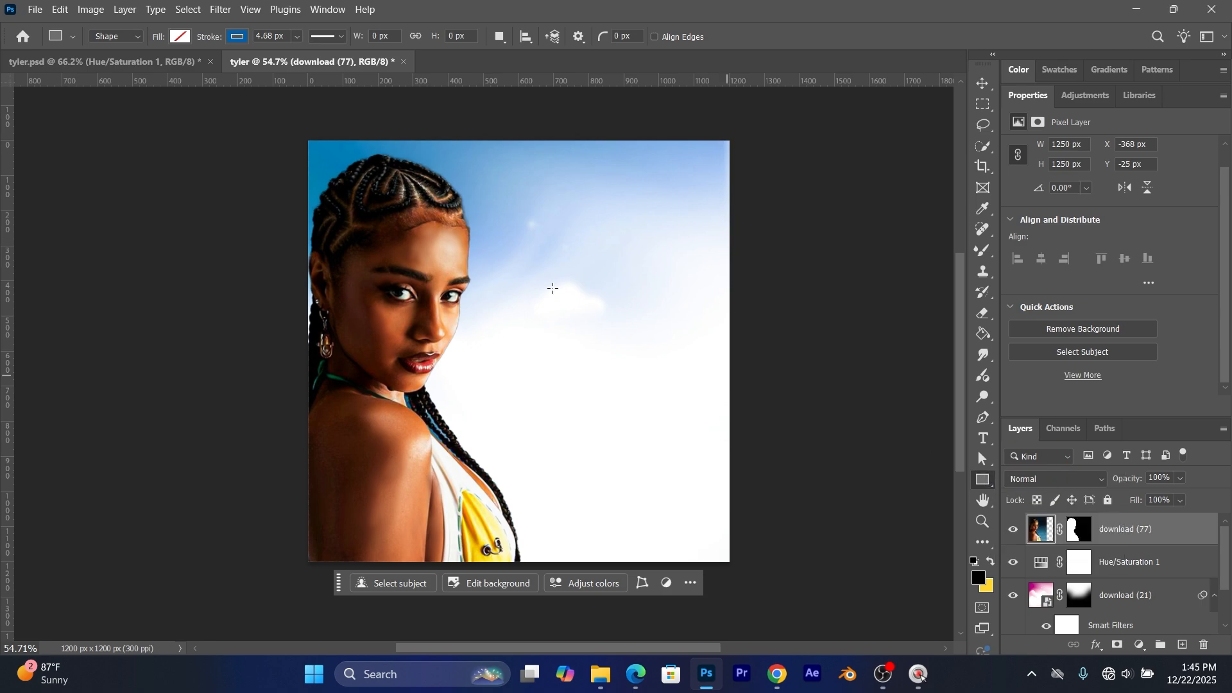
{"action": "left_click_drag", "start_coordinate": [509, 182], "coordinate": [709, 437]}
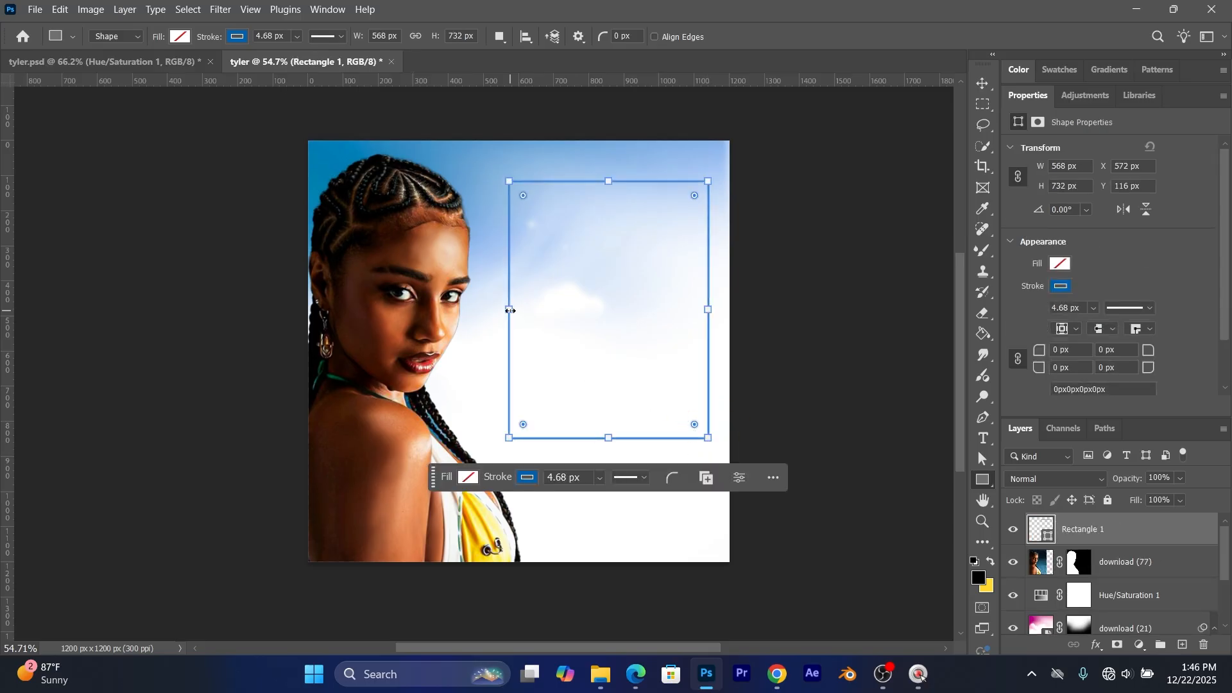
Step: Resize the rectangle to about 615 × 657 px and move it lower beside the portrait
{"action": "left_click_drag", "start_coordinate": [511, 311], "coordinate": [493, 310]}
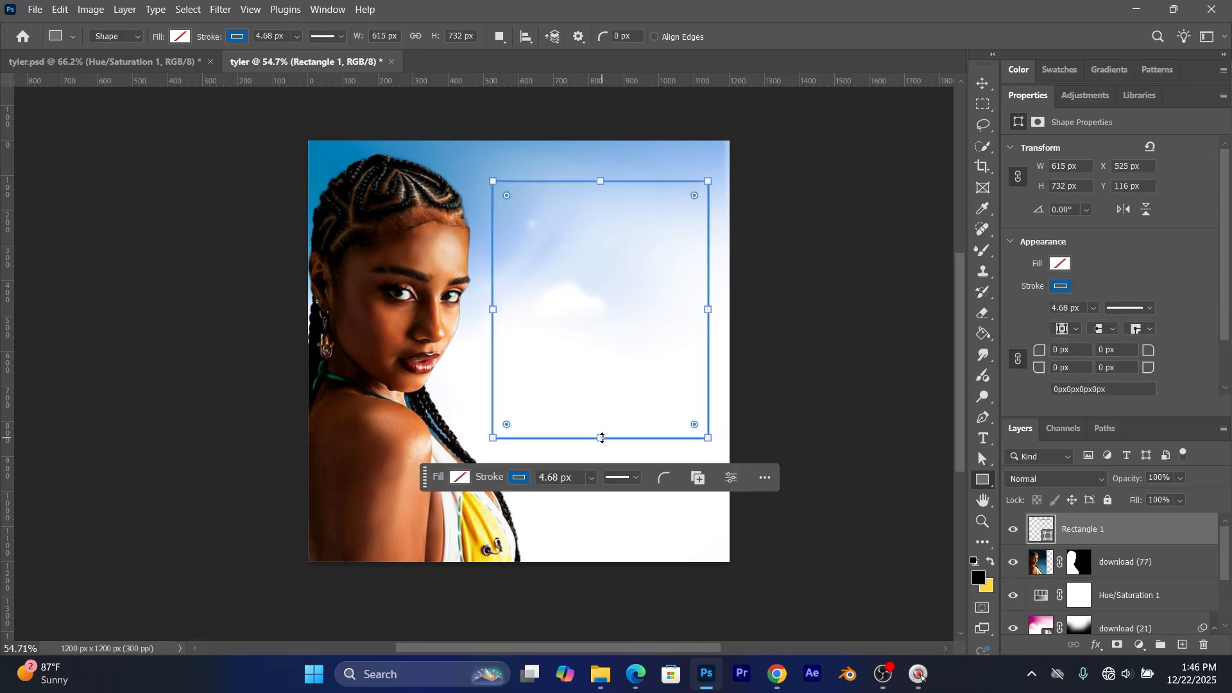
{"action": "left_click_drag", "start_coordinate": [602, 439], "coordinate": [602, 421]}
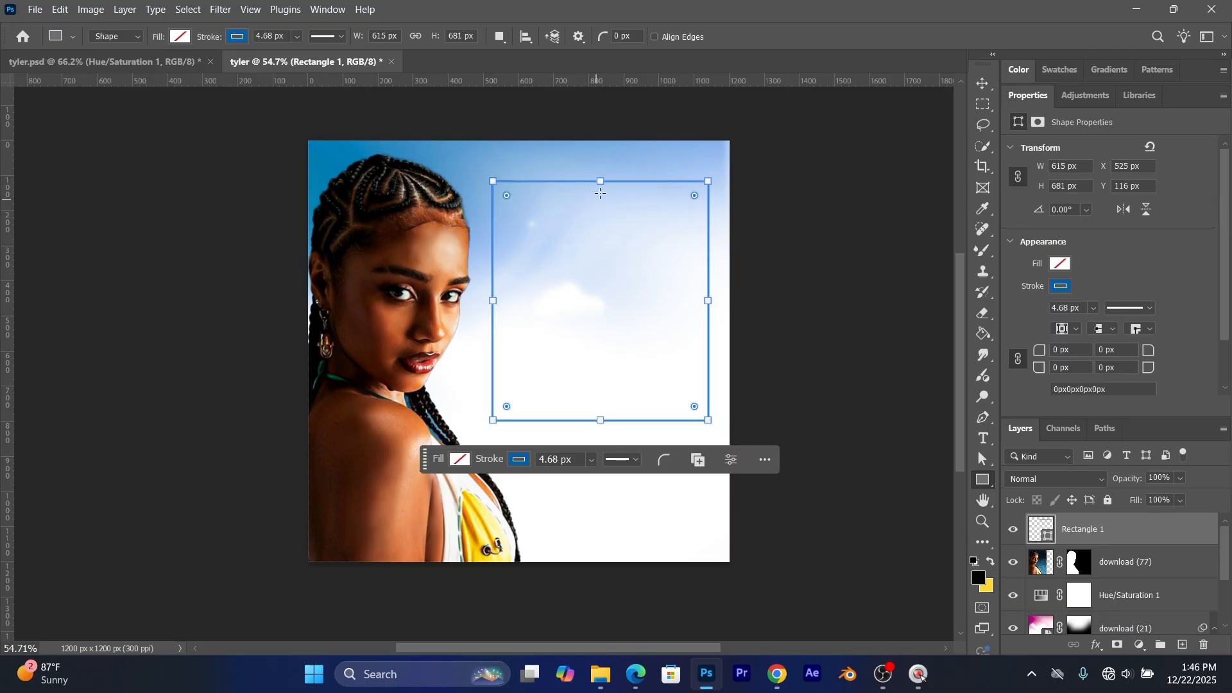
{"action": "left_click_drag", "start_coordinate": [600, 180], "coordinate": [600, 190]}
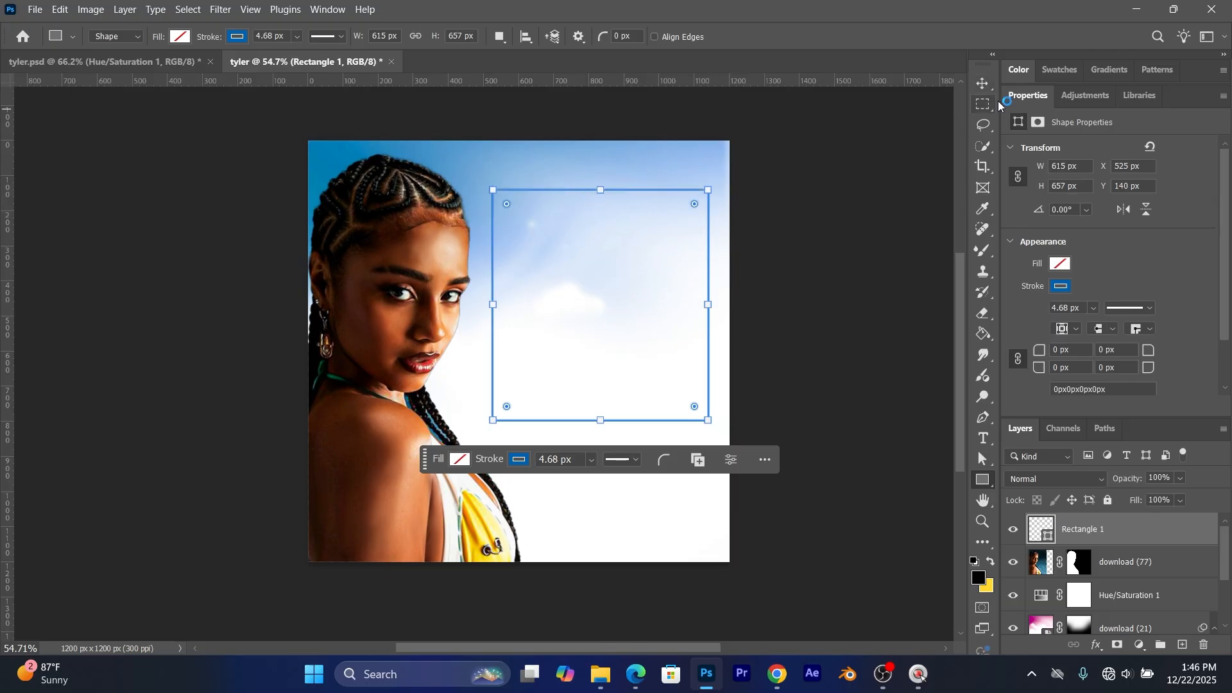
{"action": "left_click", "coordinate": [982, 84]}
{"action": "left_click_drag", "start_coordinate": [608, 192], "coordinate": [612, 248]}
Step: Adjust the rectangle's four sides to make it about 606 × 693 px at X 530, Y 237 px
{"action": "left_click", "coordinate": [981, 478]}
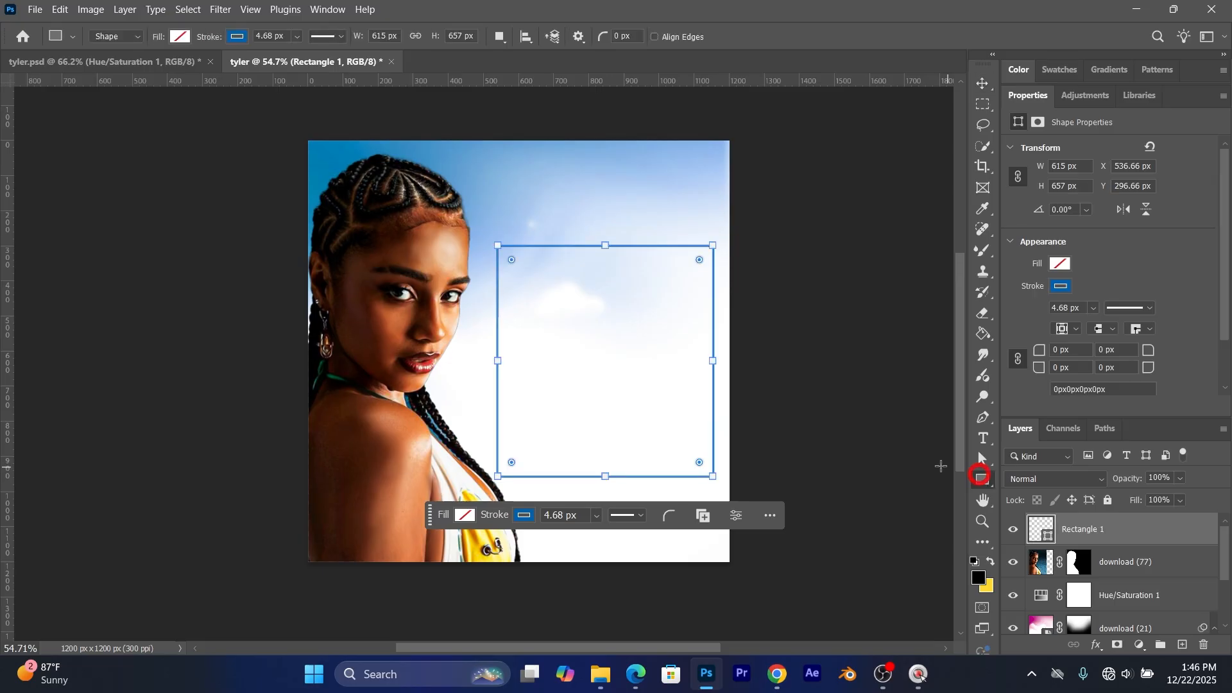
{"action": "left_click_drag", "start_coordinate": [717, 362], "coordinate": [707, 361]}
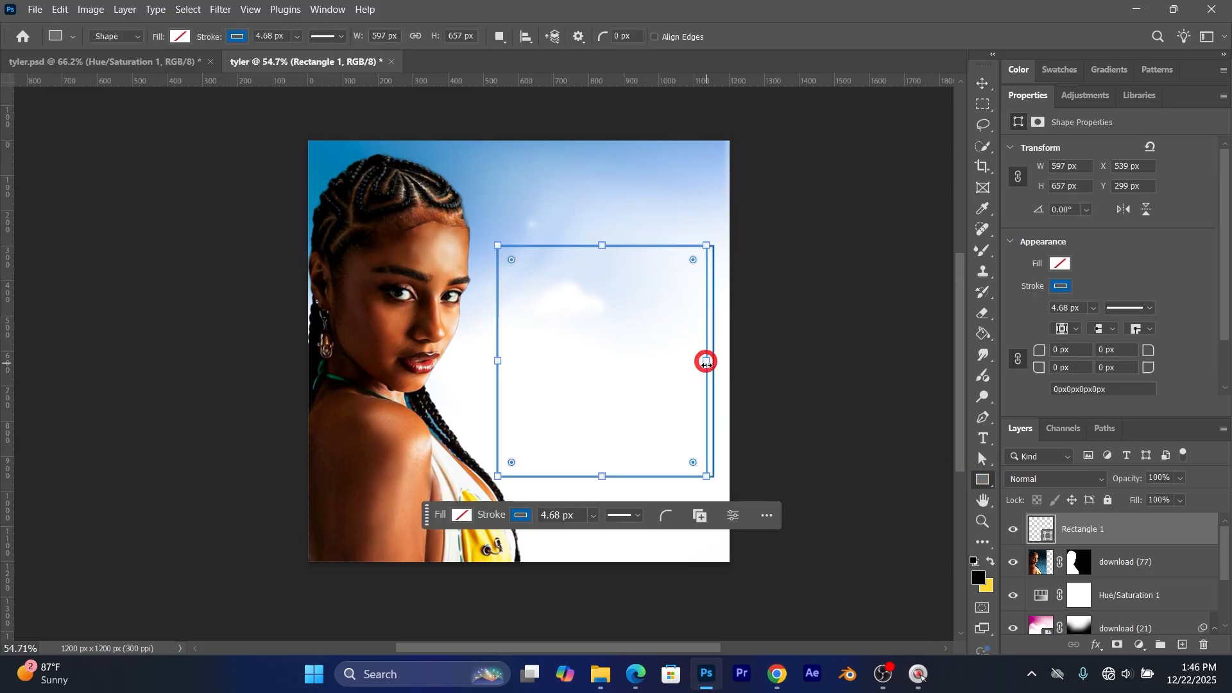
{"action": "left_click_drag", "start_coordinate": [597, 472], "coordinate": [597, 463]}
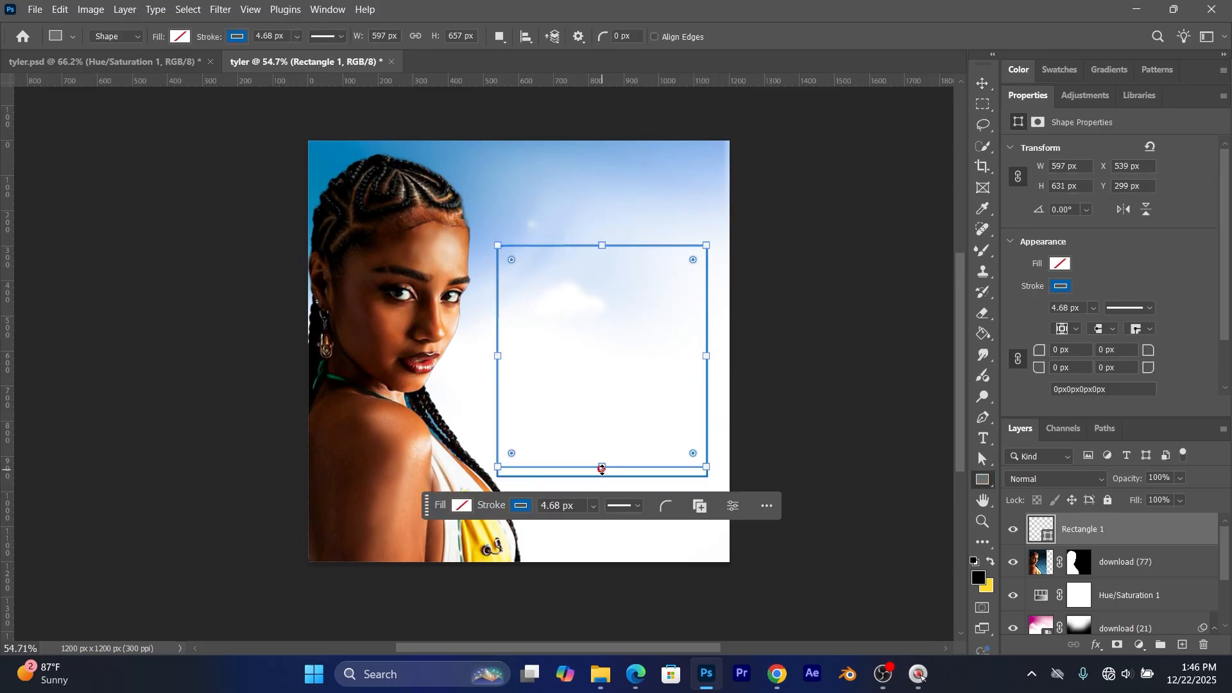
{"action": "left_click_drag", "start_coordinate": [503, 353], "coordinate": [498, 353]}
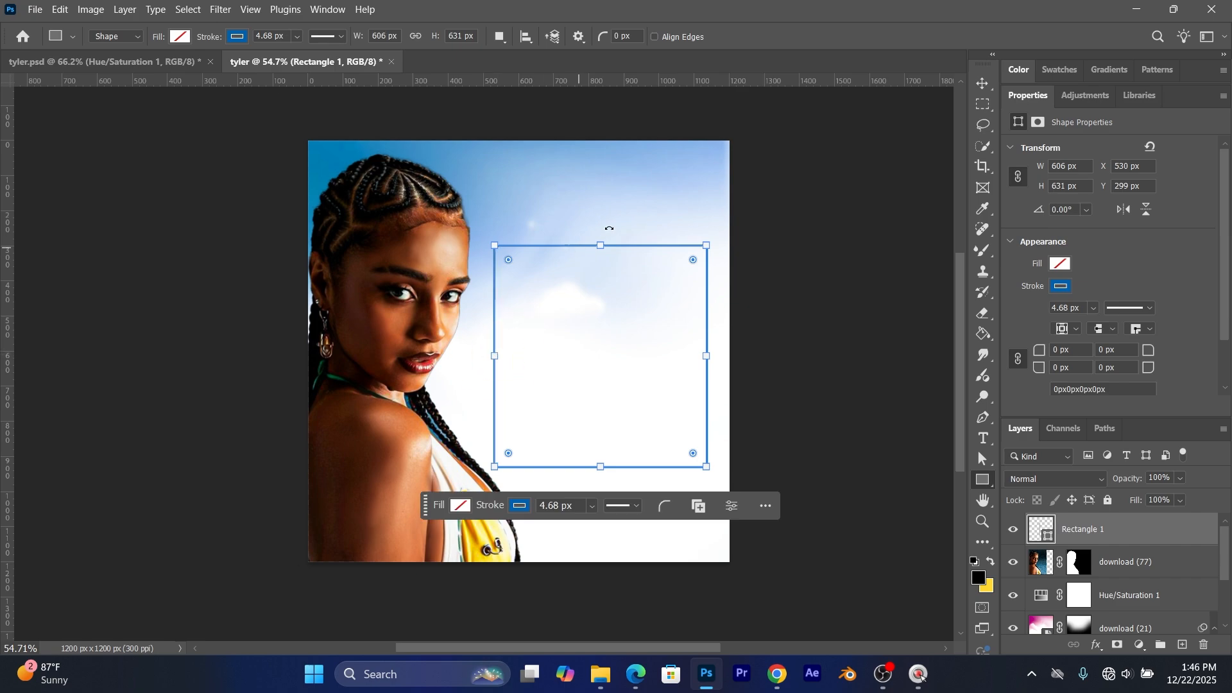
{"action": "left_click_drag", "start_coordinate": [602, 246], "coordinate": [600, 228]}
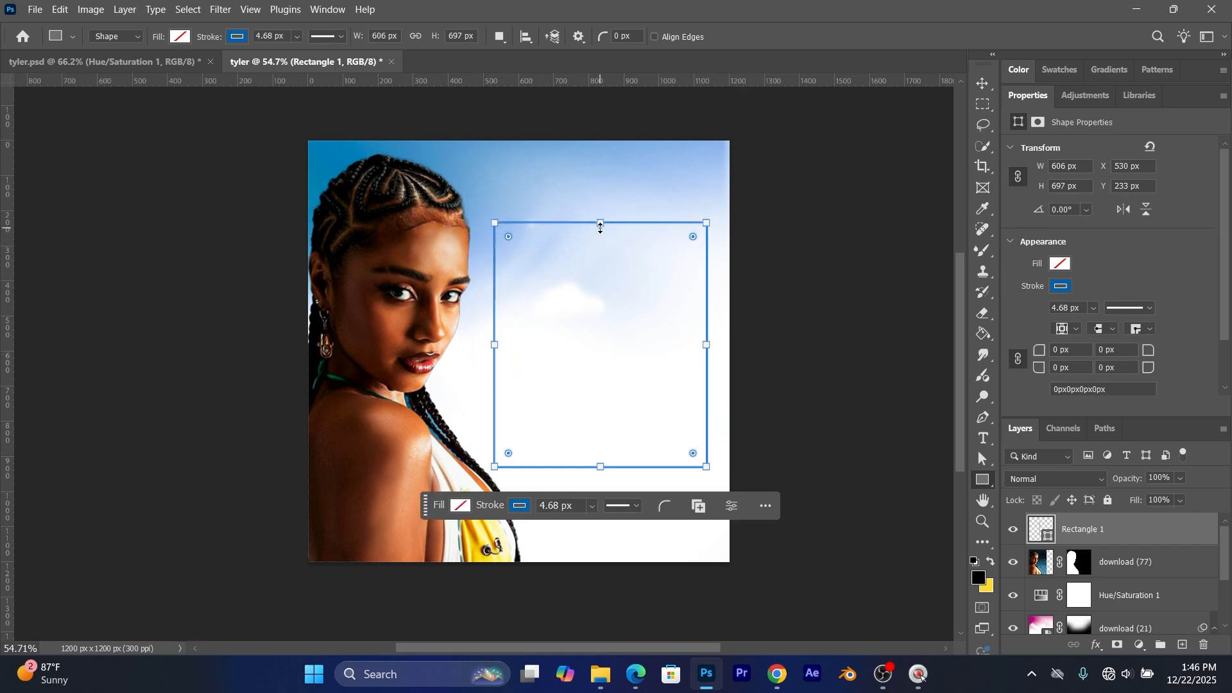
{"action": "left_click_drag", "start_coordinate": [598, 223], "coordinate": [598, 224]}
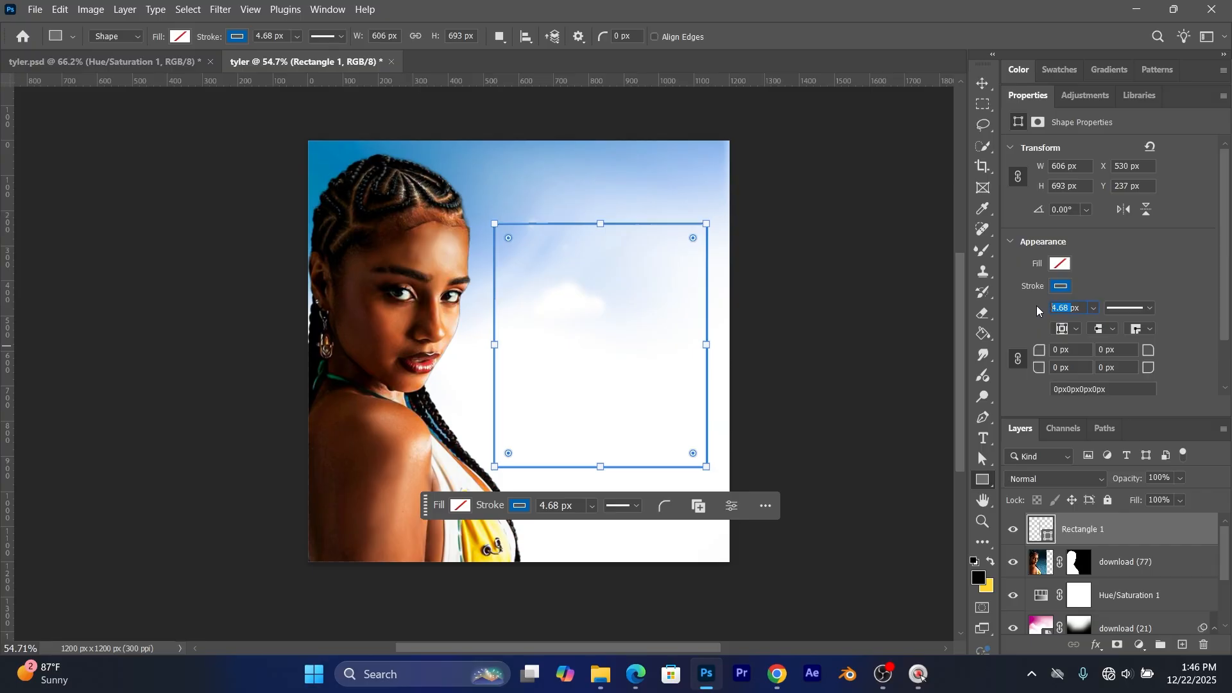
Step: Set the rectangle's outline width to 3 px and deselect it
{"action": "type", "text": "3"}
{"action": "left_click", "coordinate": [988, 89]}
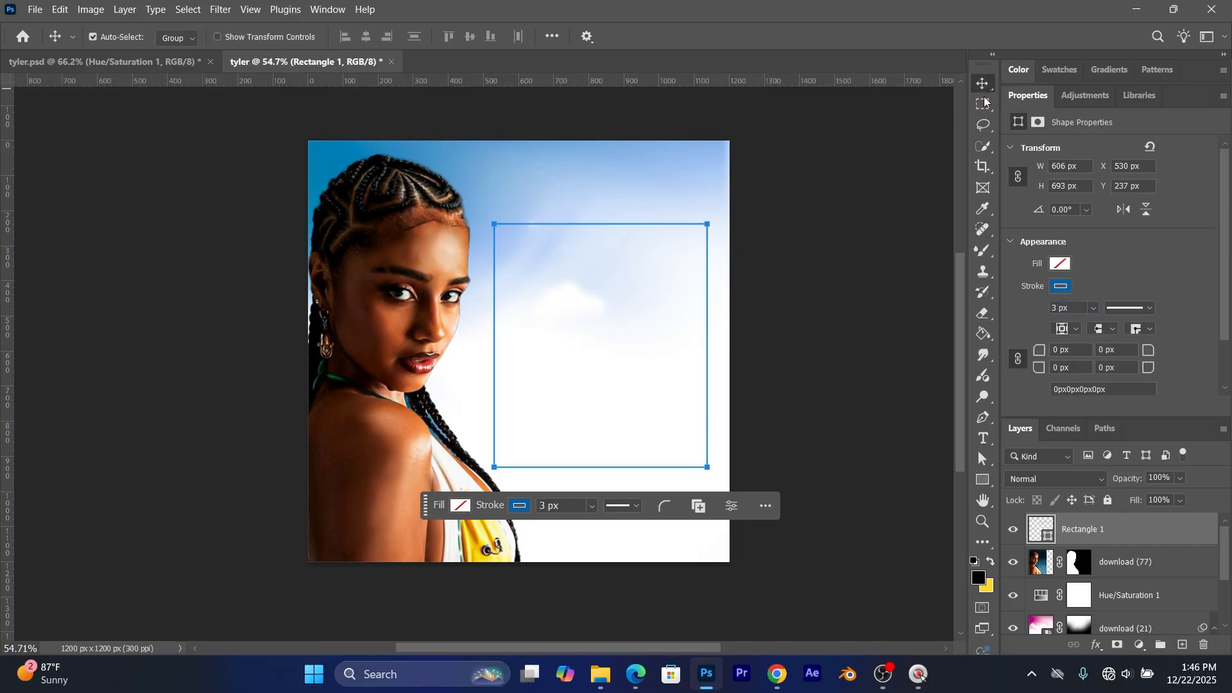
{"action": "left_click", "coordinate": [676, 350]}
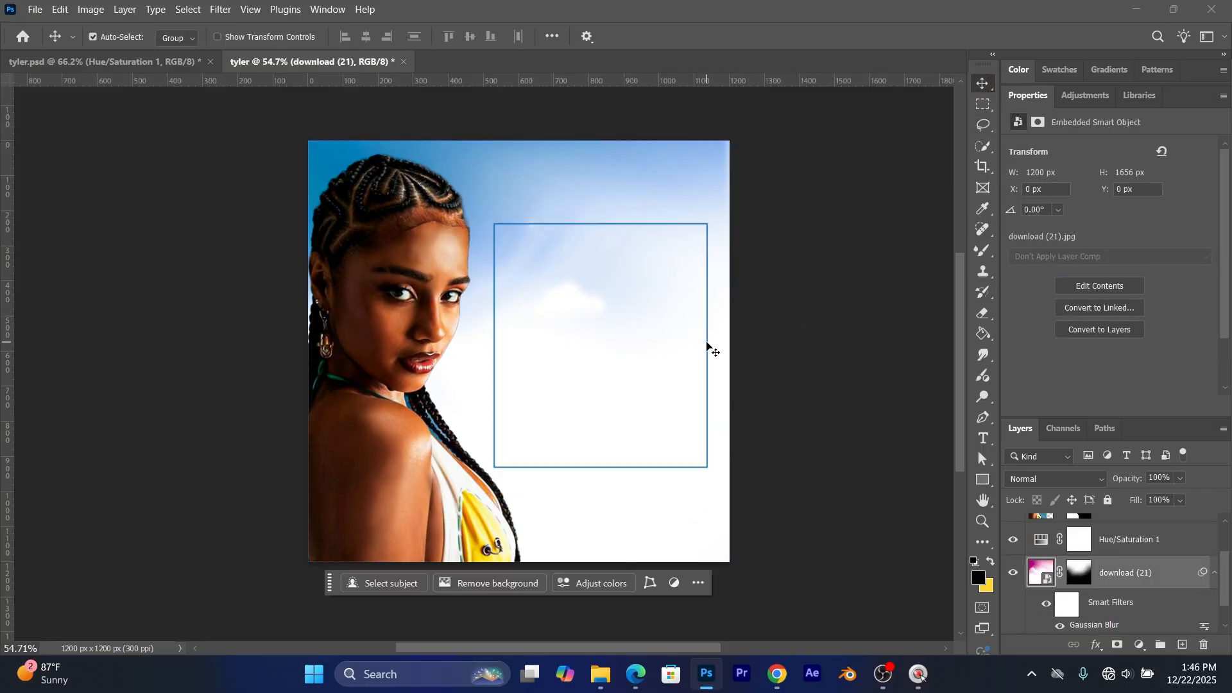
{"action": "left_click", "coordinate": [708, 346]}
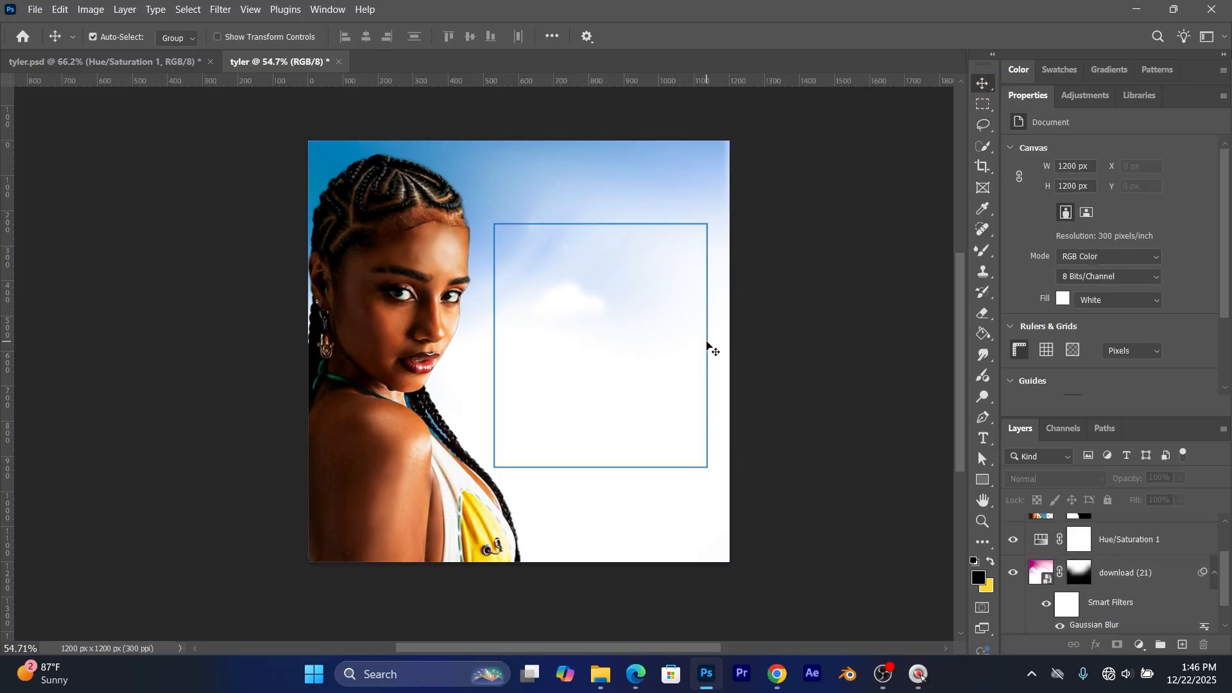
Step: Reselect the rectangle layer and round all four of its corners to a 31 px radius
{"action": "double_click", "coordinate": [1025, 94]}
{"action": "left_click", "coordinate": [1105, 230]}
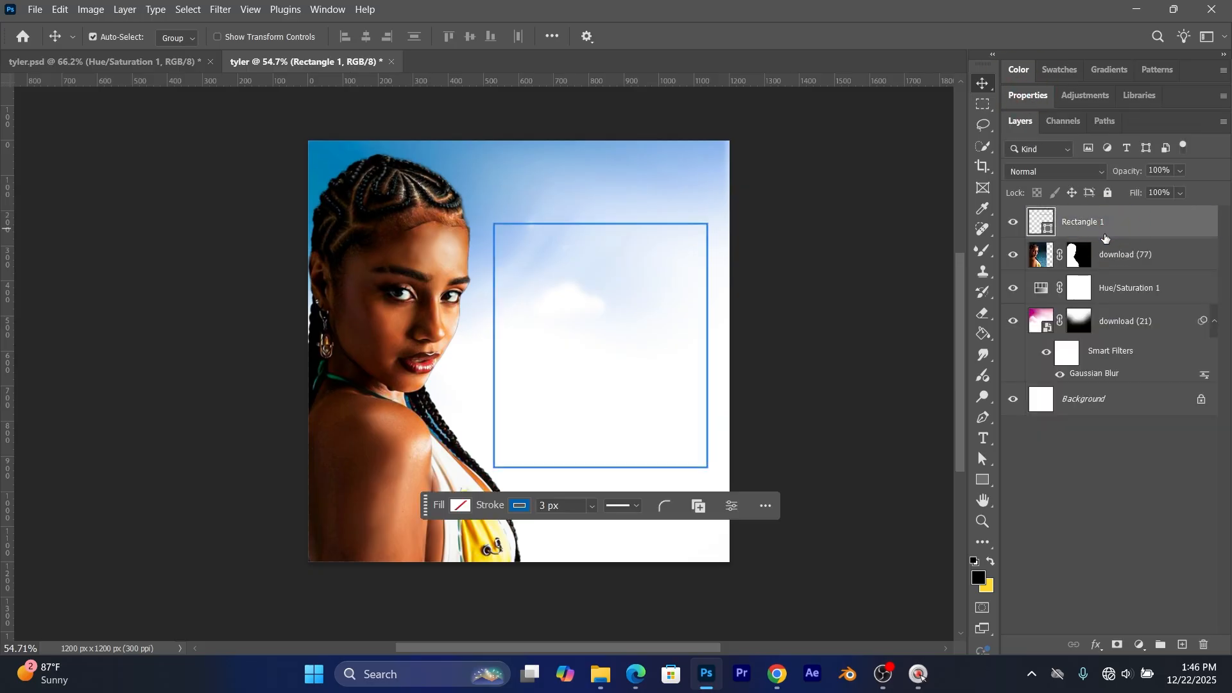
{"action": "left_click", "coordinate": [1029, 97]}
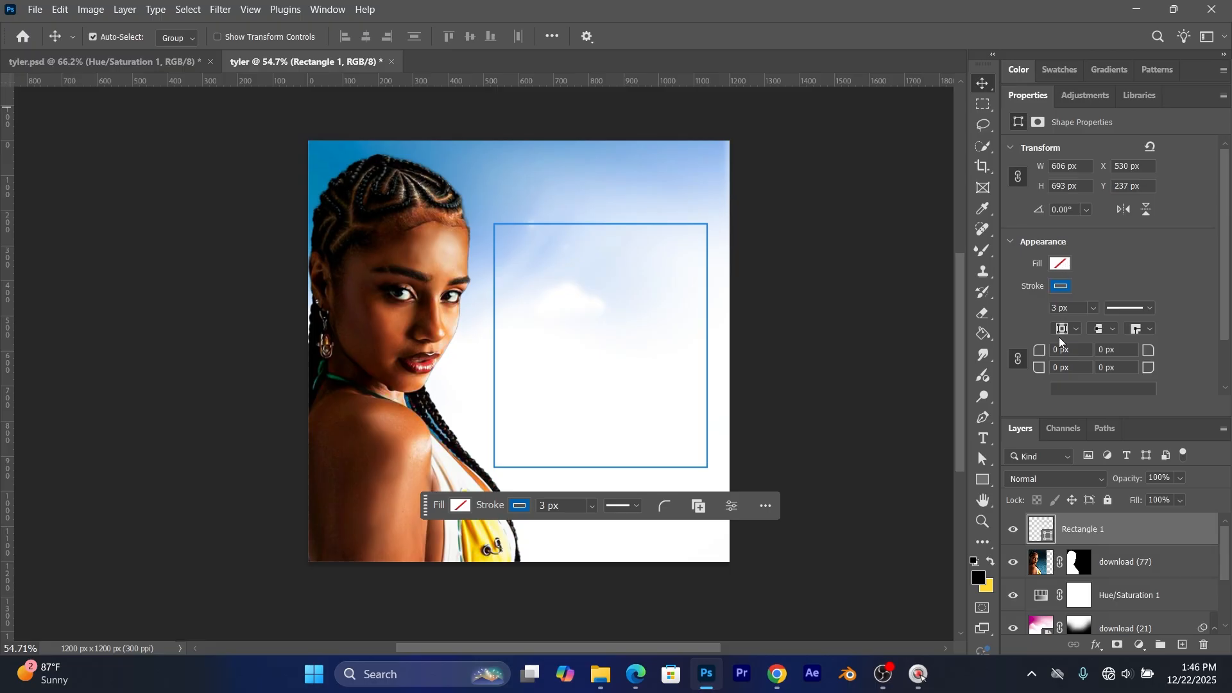
{"action": "left_click_drag", "start_coordinate": [1042, 353], "coordinate": [1069, 358]}
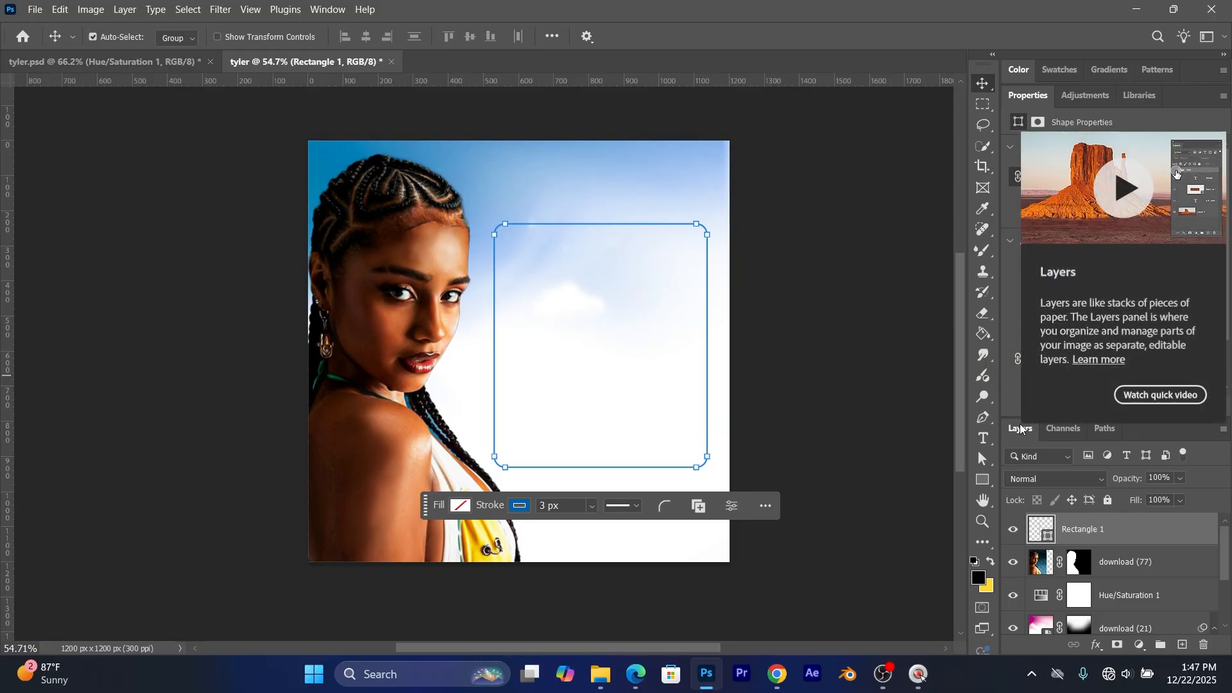
{"action": "left_click", "coordinate": [1019, 361]}
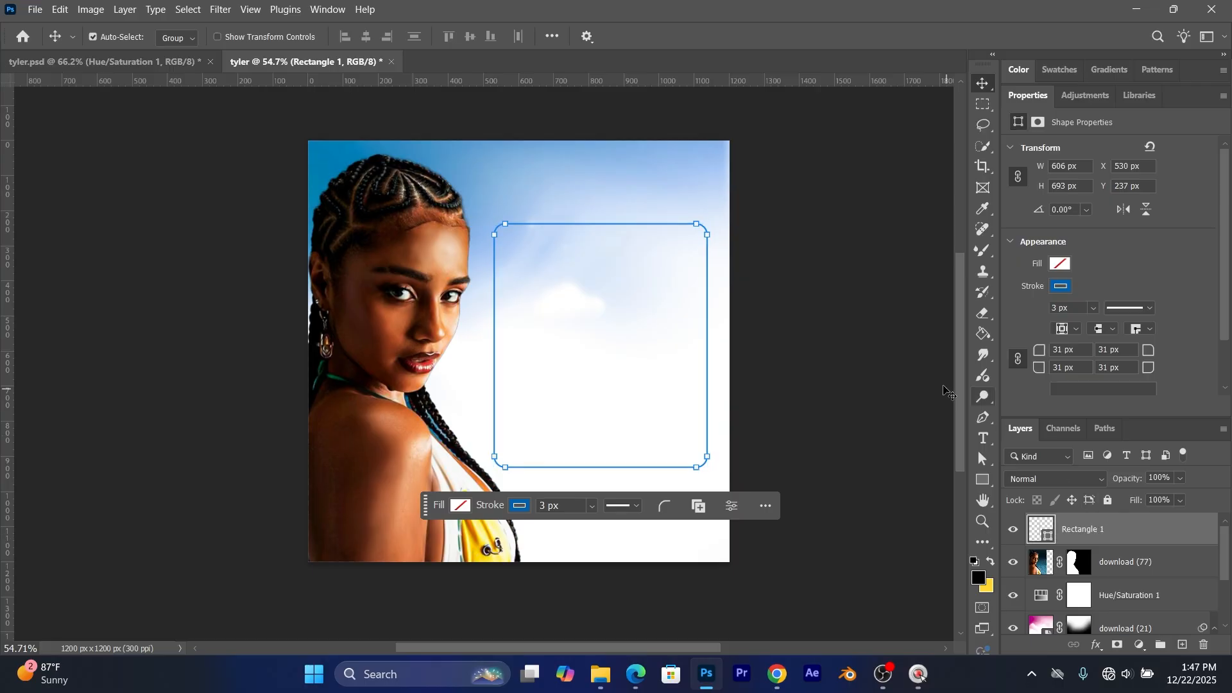
Step: Draw a second rectangle about 535 × 452 px inside the upper part of the rounded outline frame
{"action": "left_click", "coordinate": [901, 321]}
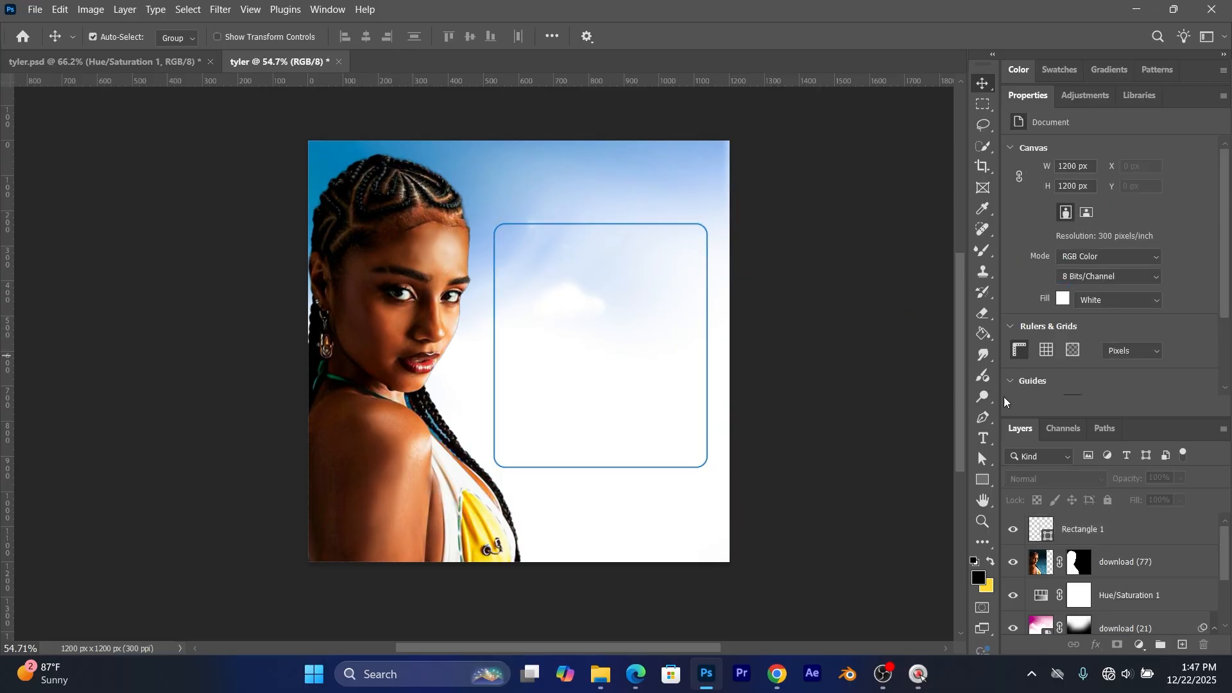
{"action": "left_click", "coordinate": [984, 482]}
{"action": "right_click", "coordinate": [984, 480]}
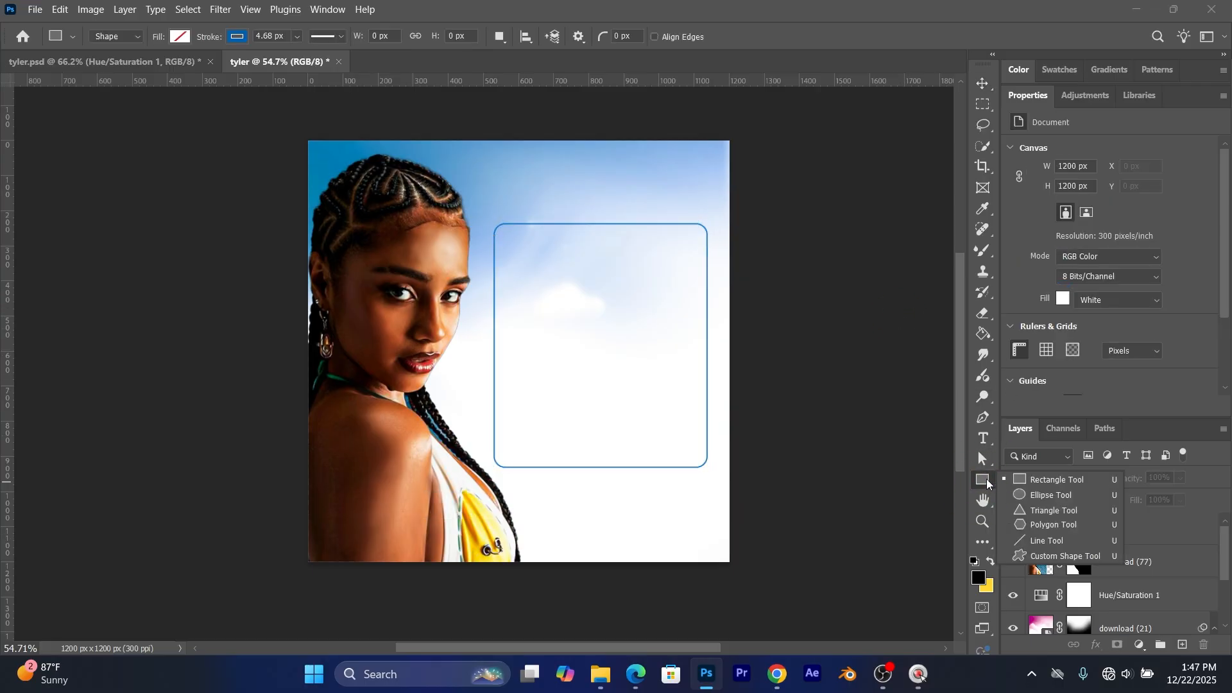
{"action": "left_click", "coordinate": [1022, 479]}
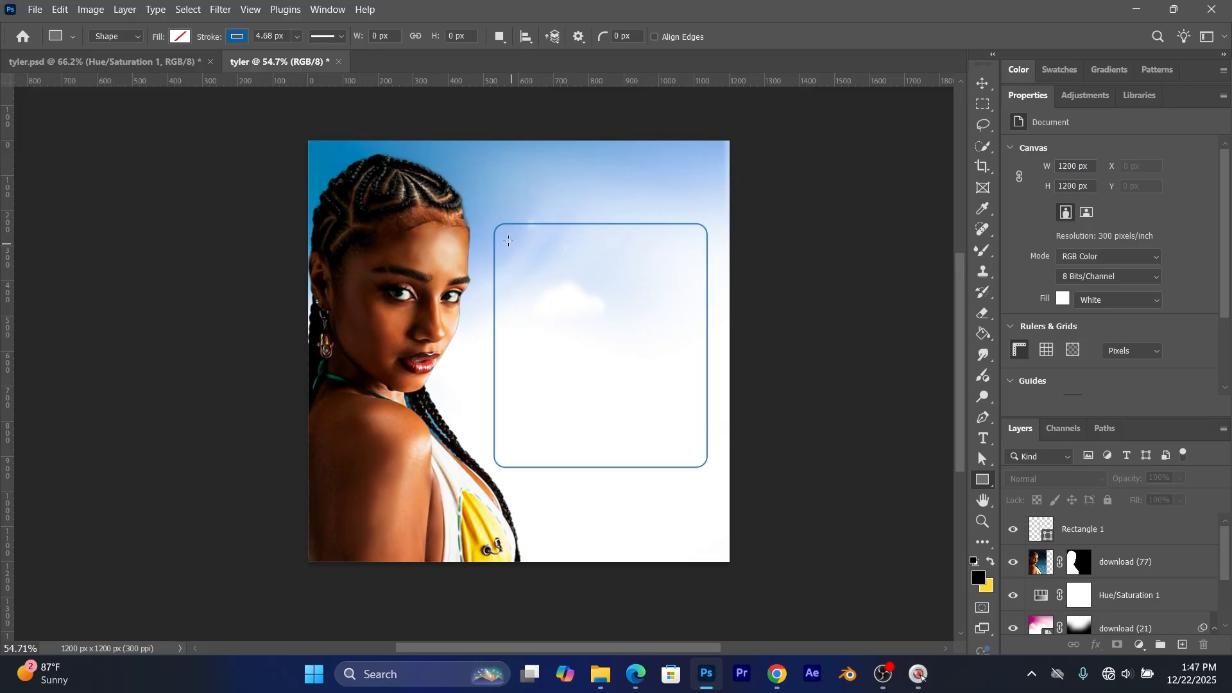
{"action": "left_click_drag", "start_coordinate": [507, 237], "coordinate": [694, 394]}
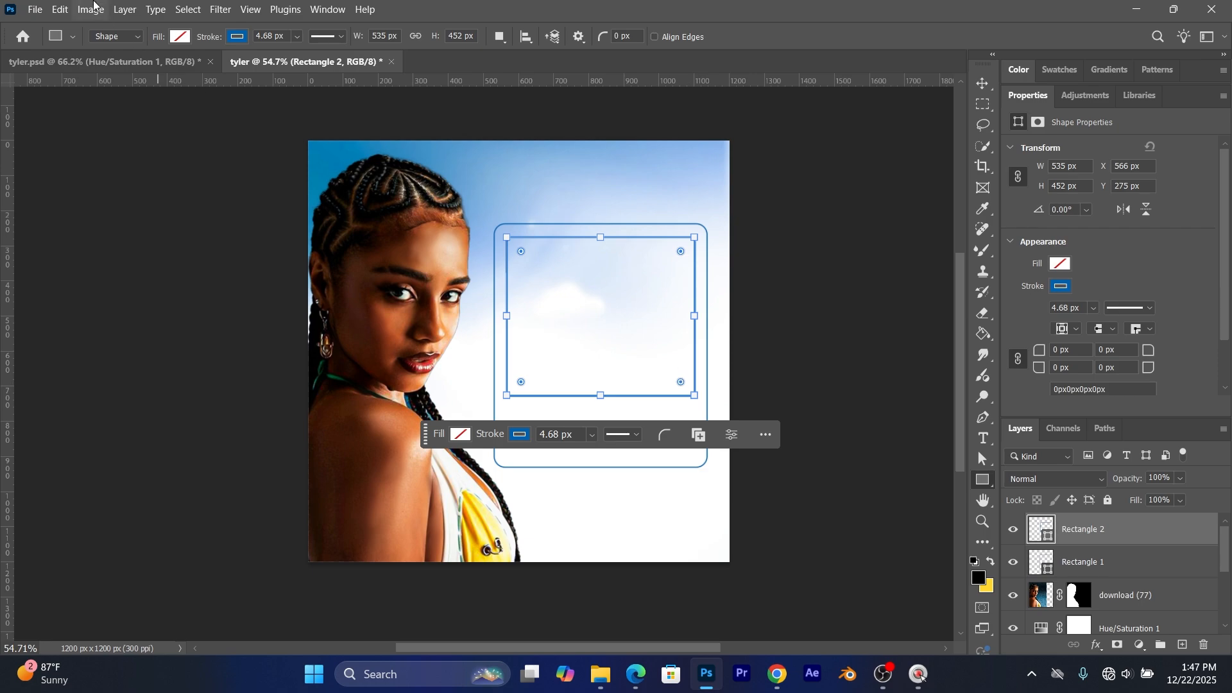
Step: Give the inner rectangle a recently used blue fill and remove its stroke
{"action": "left_click", "coordinate": [178, 38]}
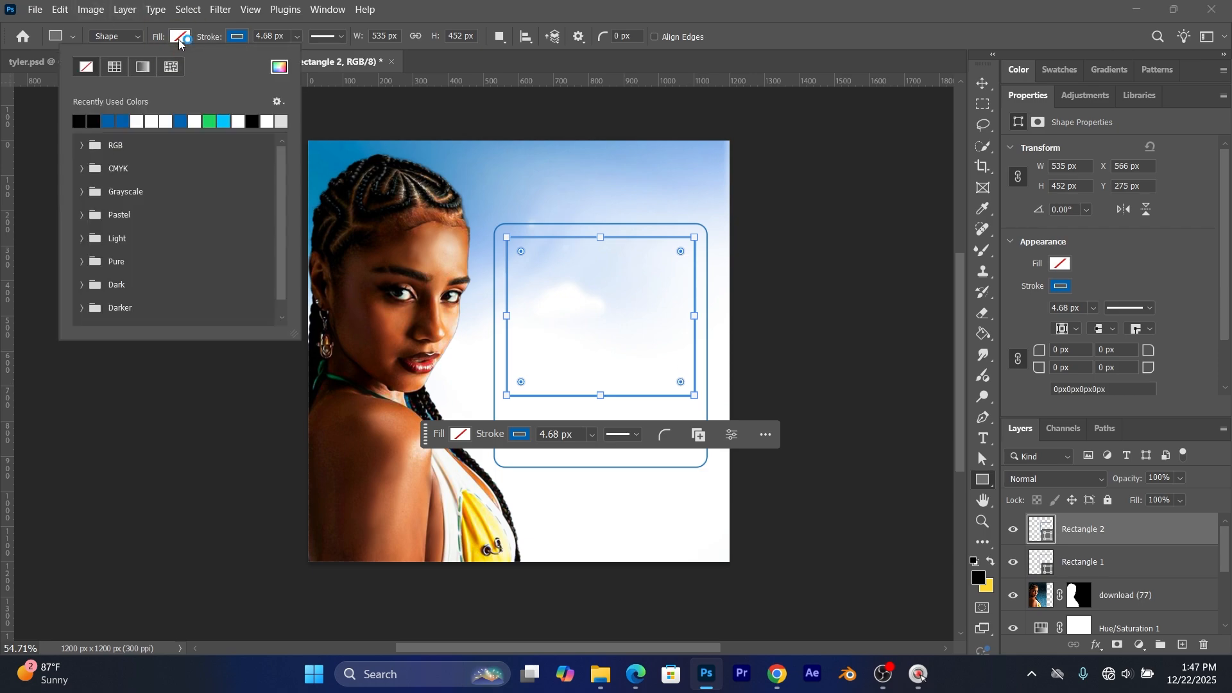
{"action": "left_click", "coordinate": [118, 121]}
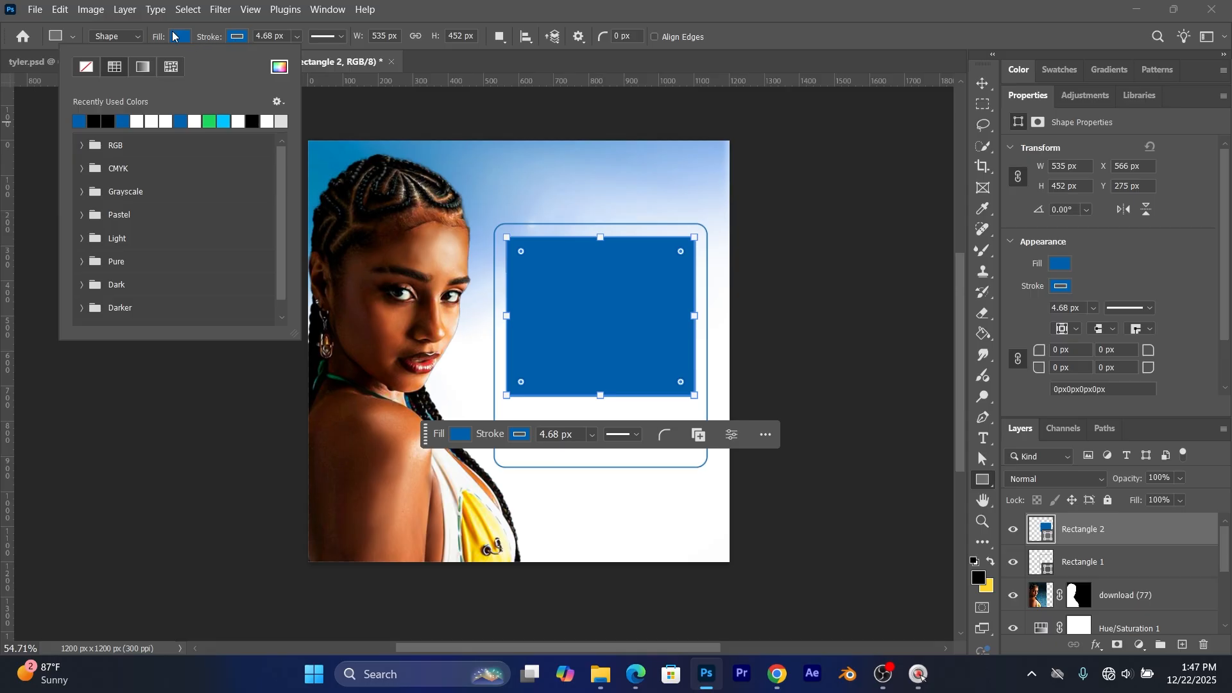
{"action": "left_click", "coordinate": [269, 29]}
{"action": "left_click", "coordinate": [238, 36]}
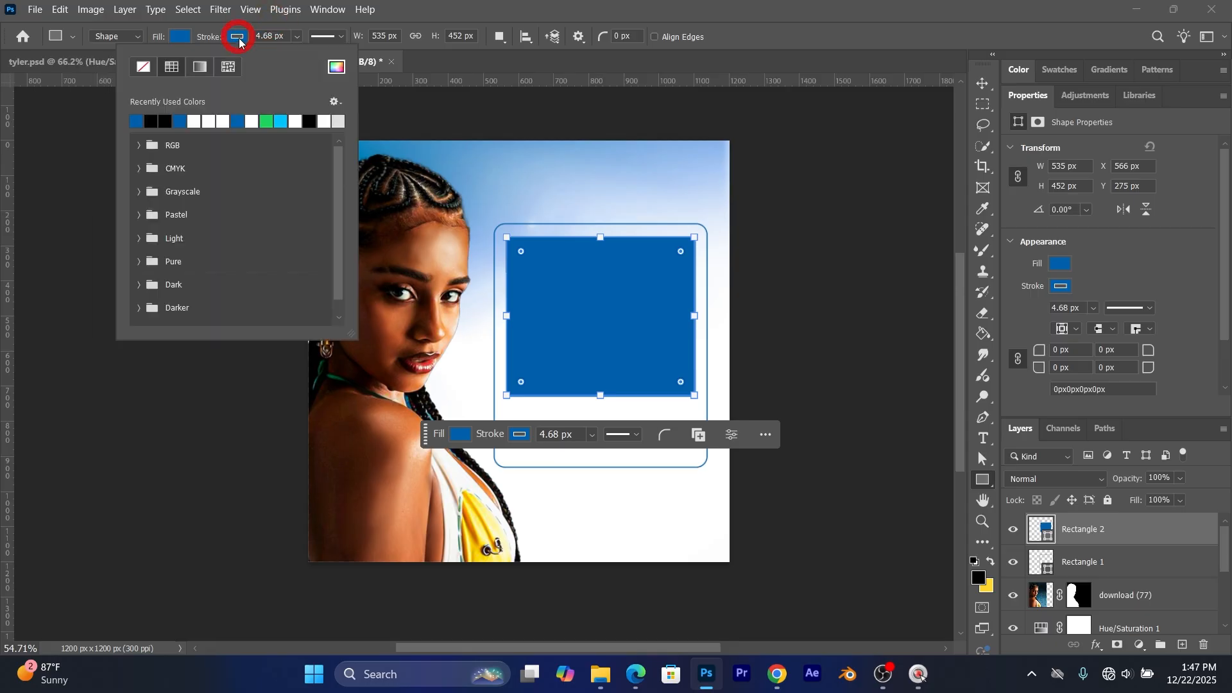
{"action": "left_click", "coordinate": [145, 69]}
{"action": "left_click", "coordinate": [430, 13]}
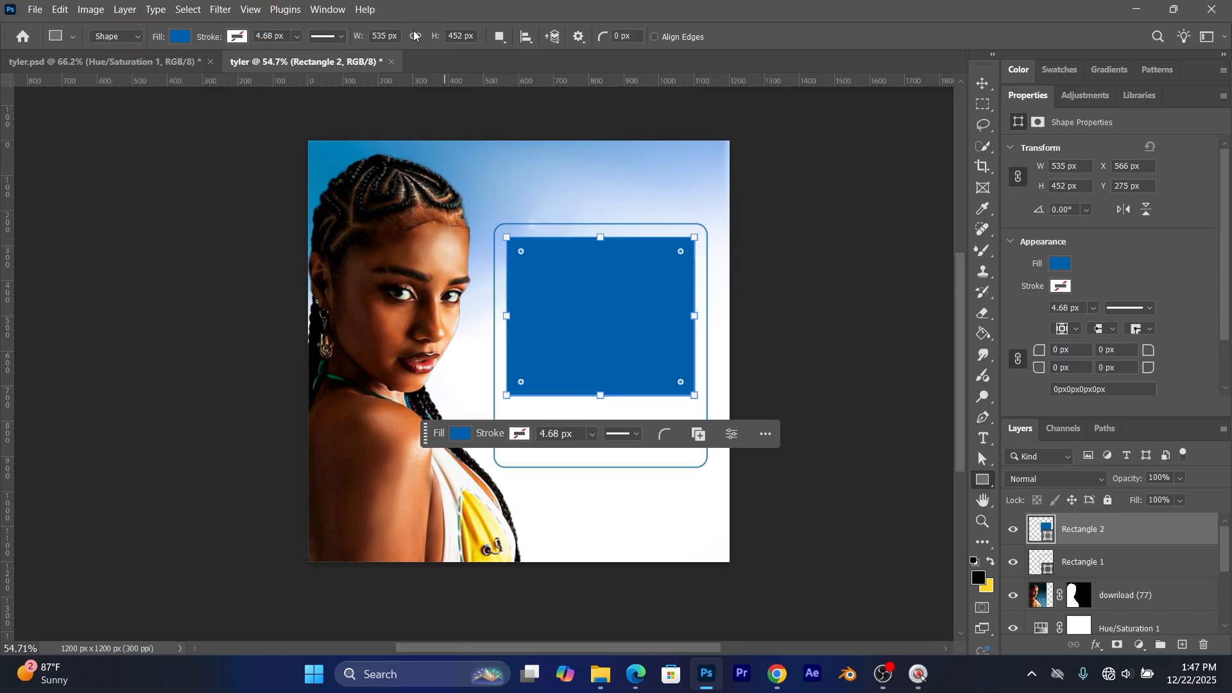
Step: Confirm #005fab as the inner rectangle's fill colour and deselect the shape
{"action": "left_click", "coordinate": [175, 38]}
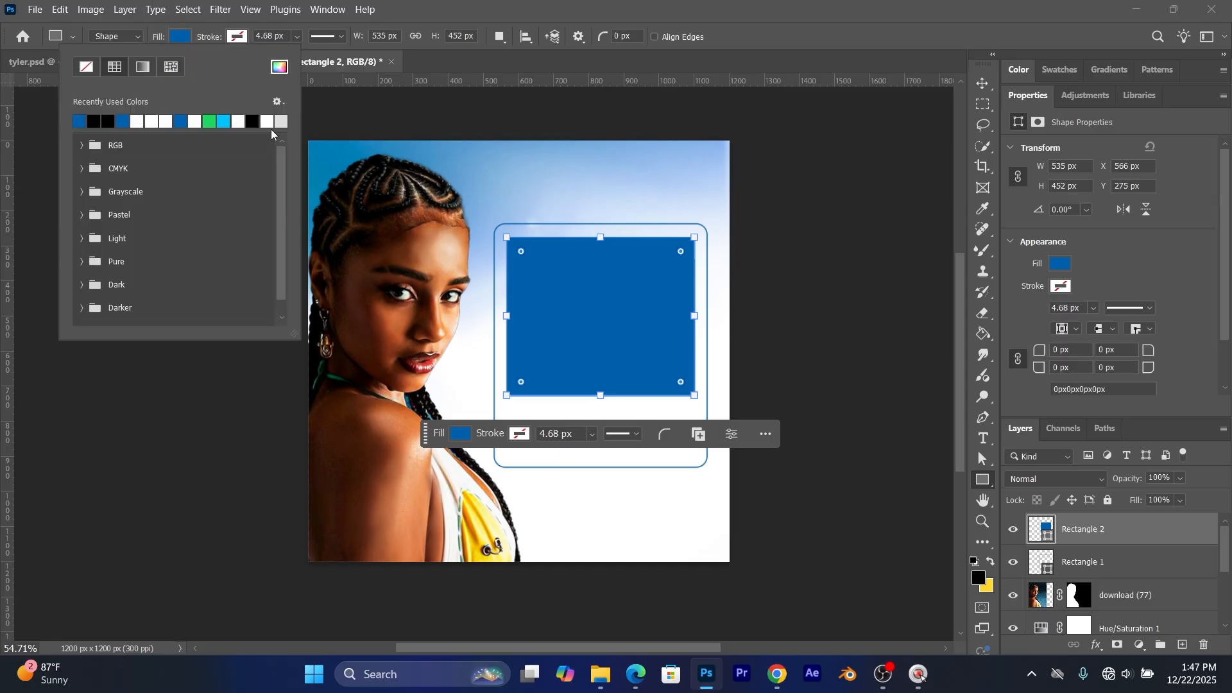
{"action": "left_click", "coordinate": [278, 69]}
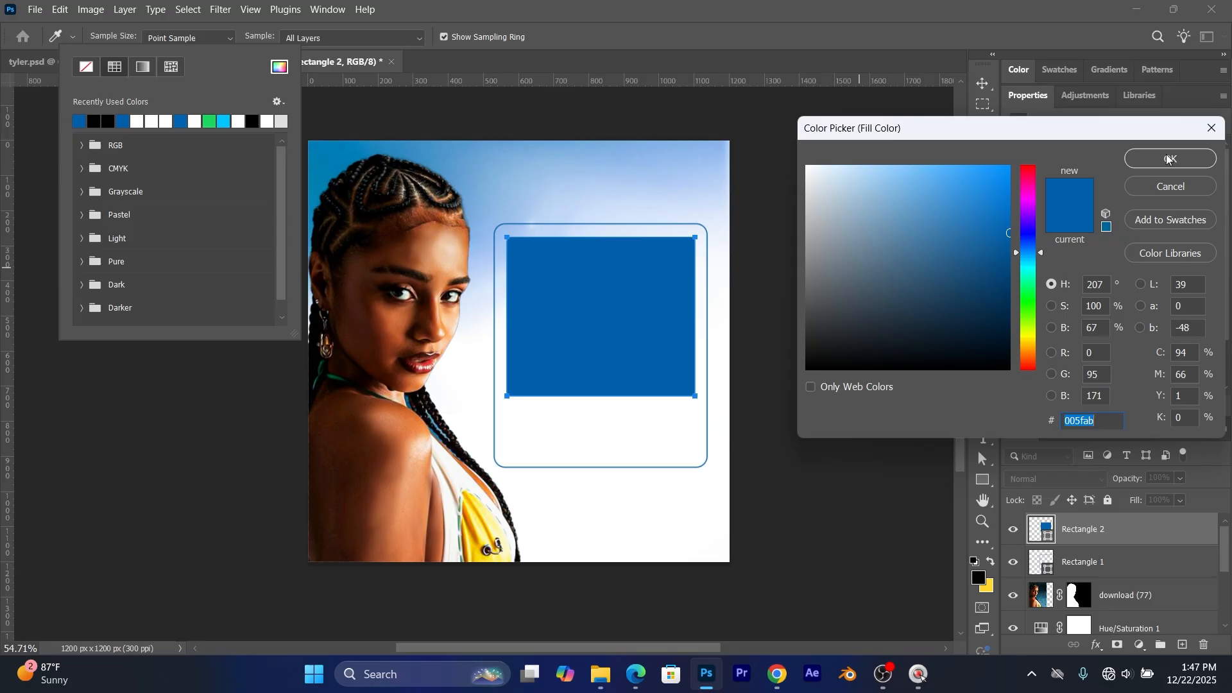
{"action": "left_click", "coordinate": [1165, 159]}
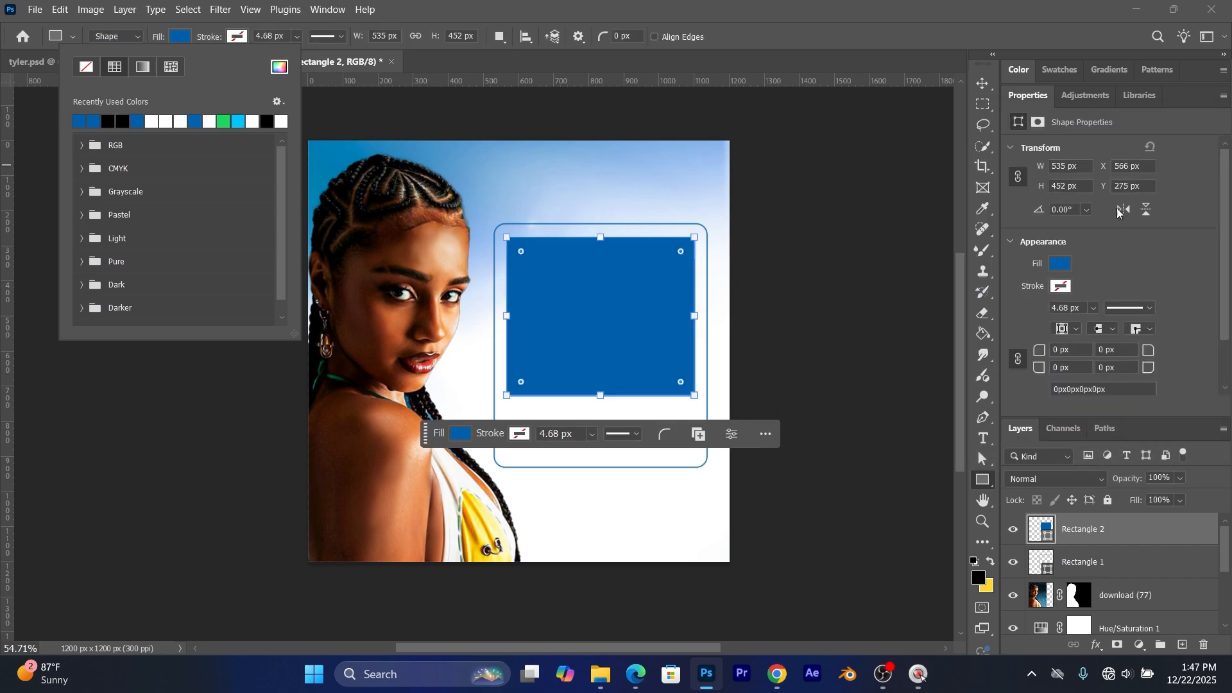
{"action": "left_click", "coordinate": [982, 93]}
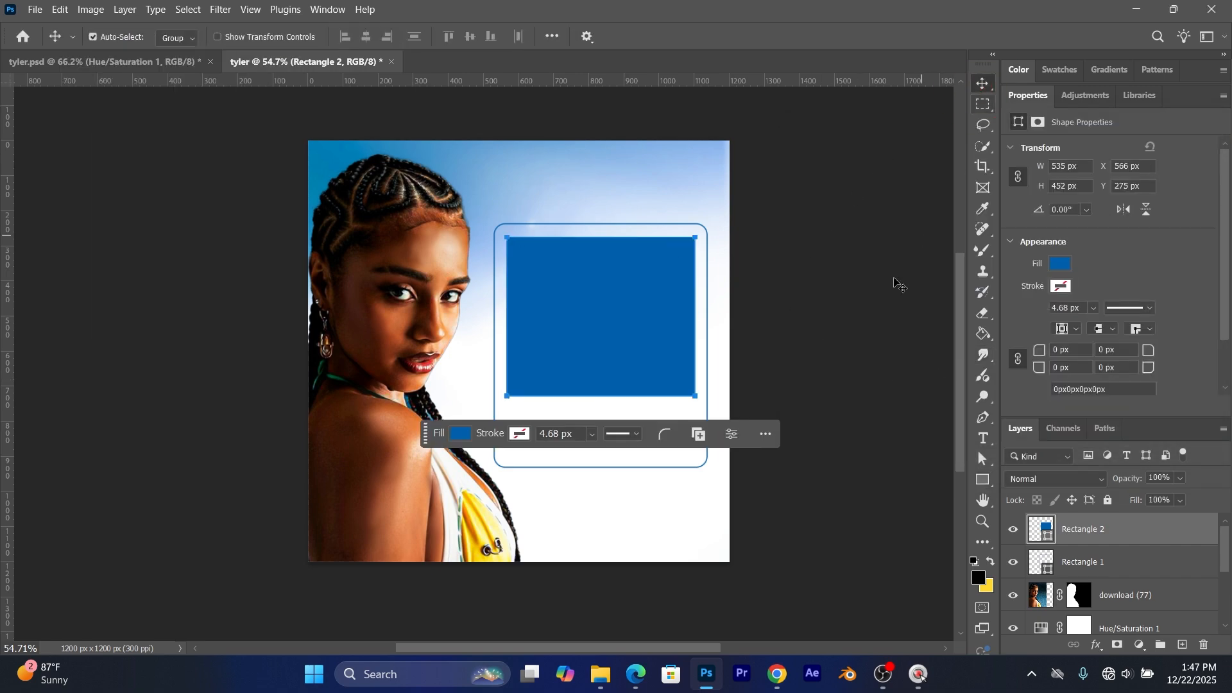
{"action": "left_click", "coordinate": [647, 337]}
{"action": "left_click", "coordinate": [828, 337]}
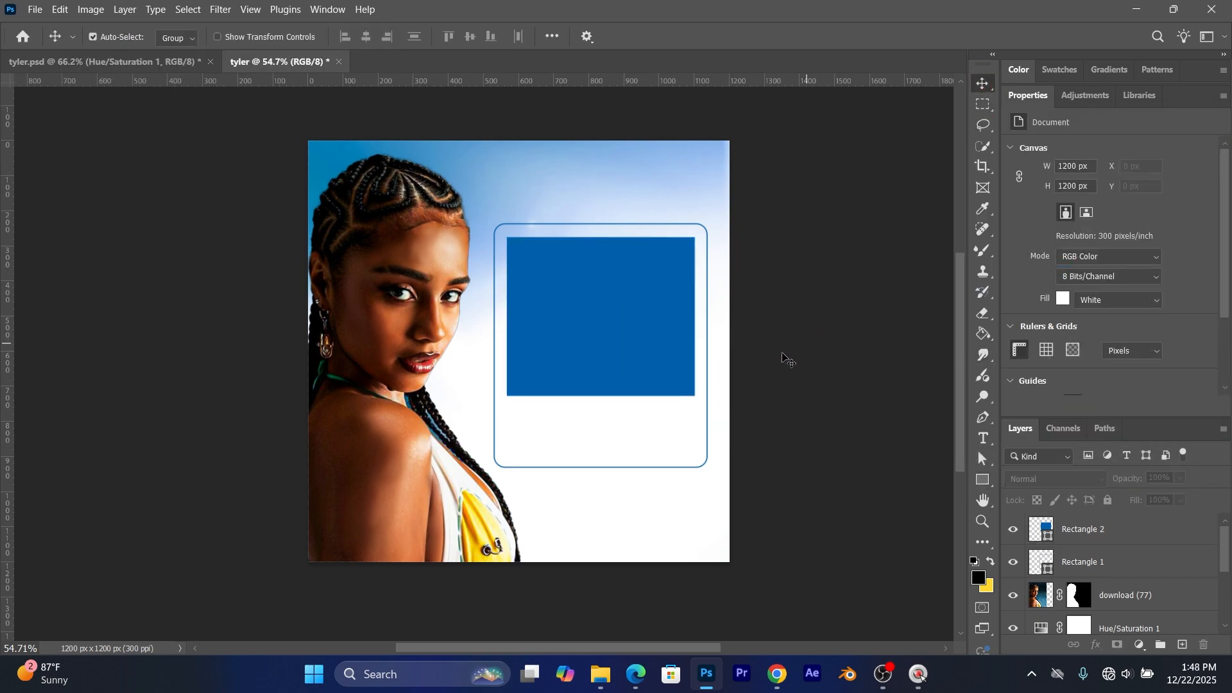
Step: Enable an Inner Glow layer style on the blue rectangle's layer and show its settings
{"action": "left_click", "coordinate": [632, 349]}
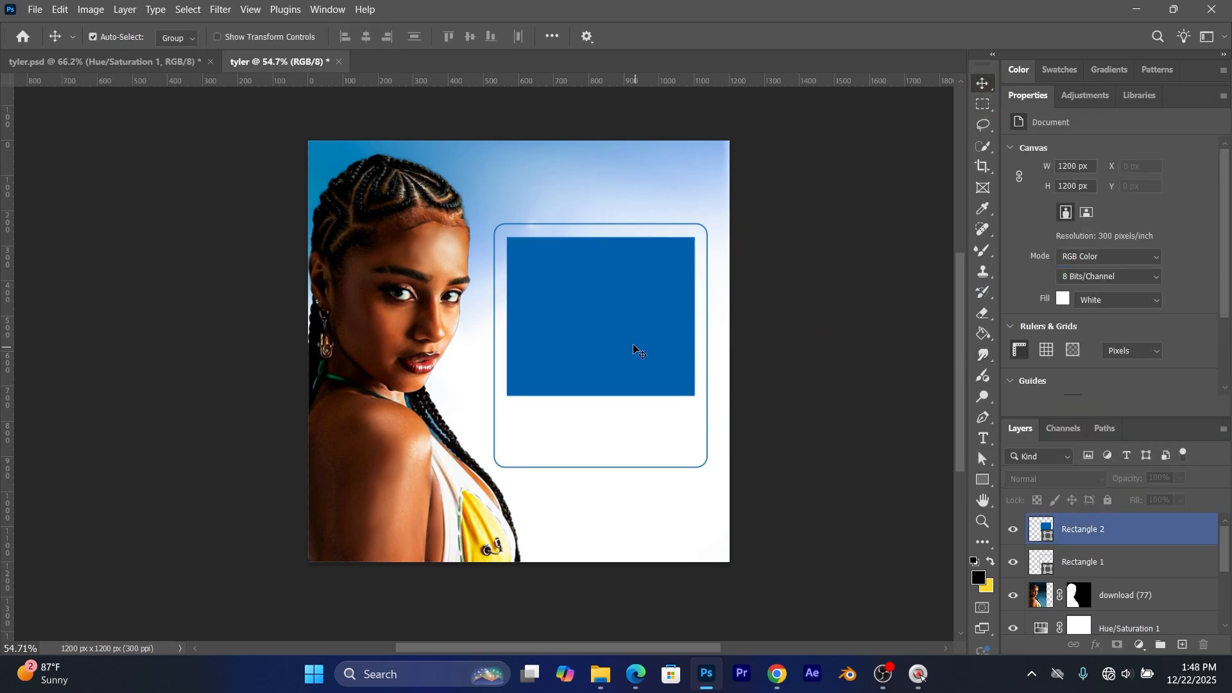
{"action": "double_click", "coordinate": [1195, 530]}
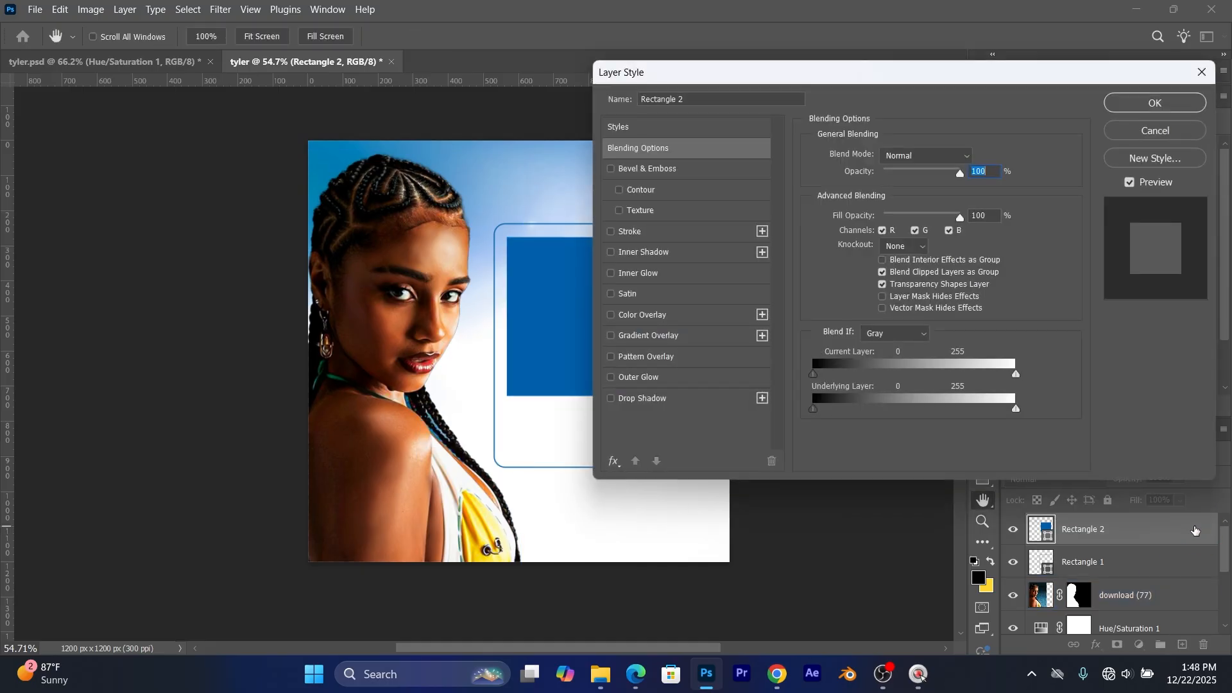
{"action": "left_click", "coordinate": [612, 275]}
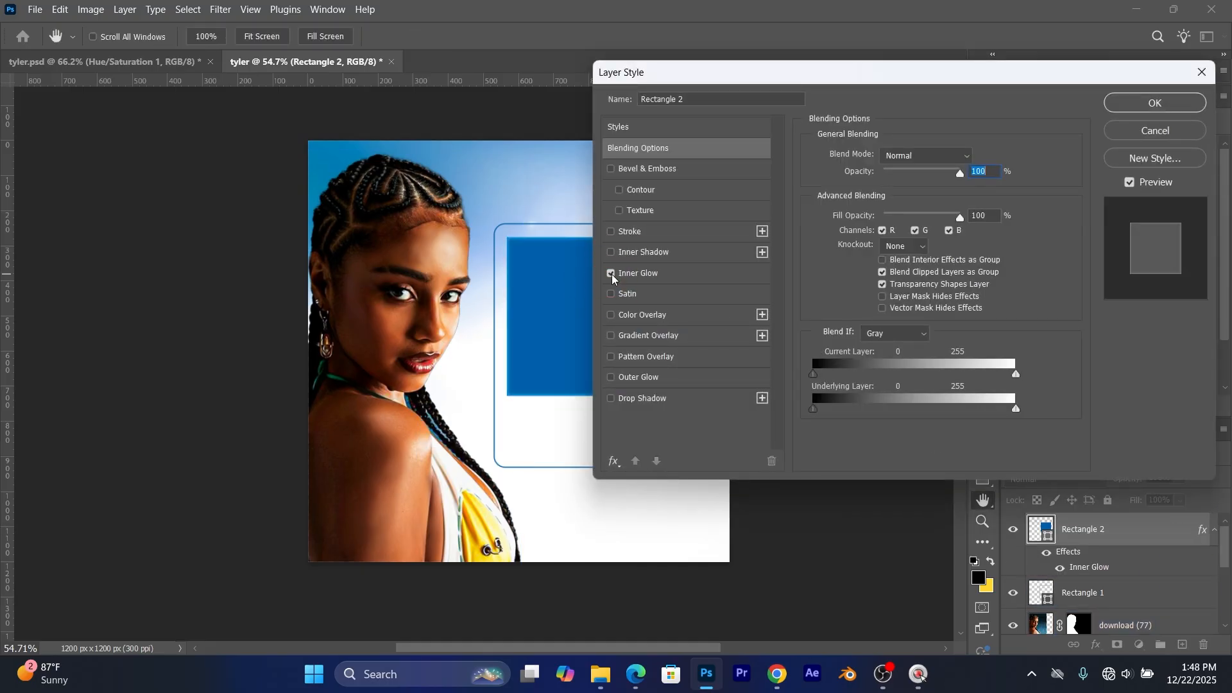
{"action": "left_click", "coordinate": [667, 278]}
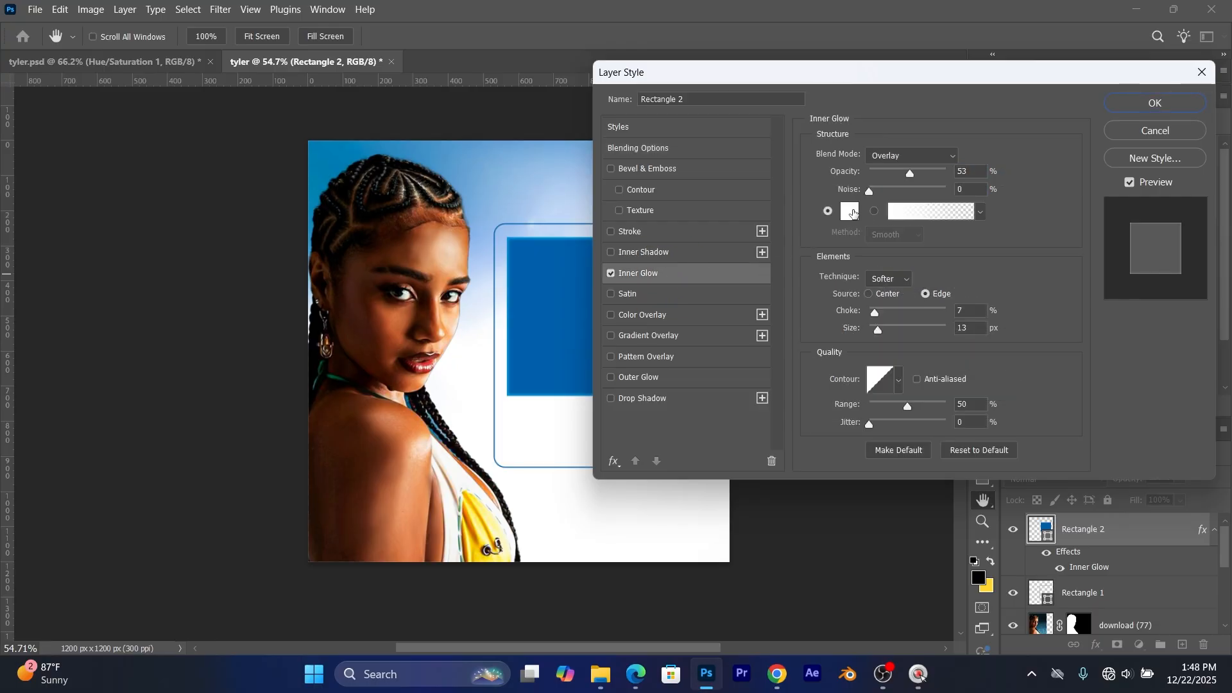
Step: Change the Inner Glow colour to a bright light blue based on a hue sampled from the sky
{"action": "left_click", "coordinate": [853, 211]}
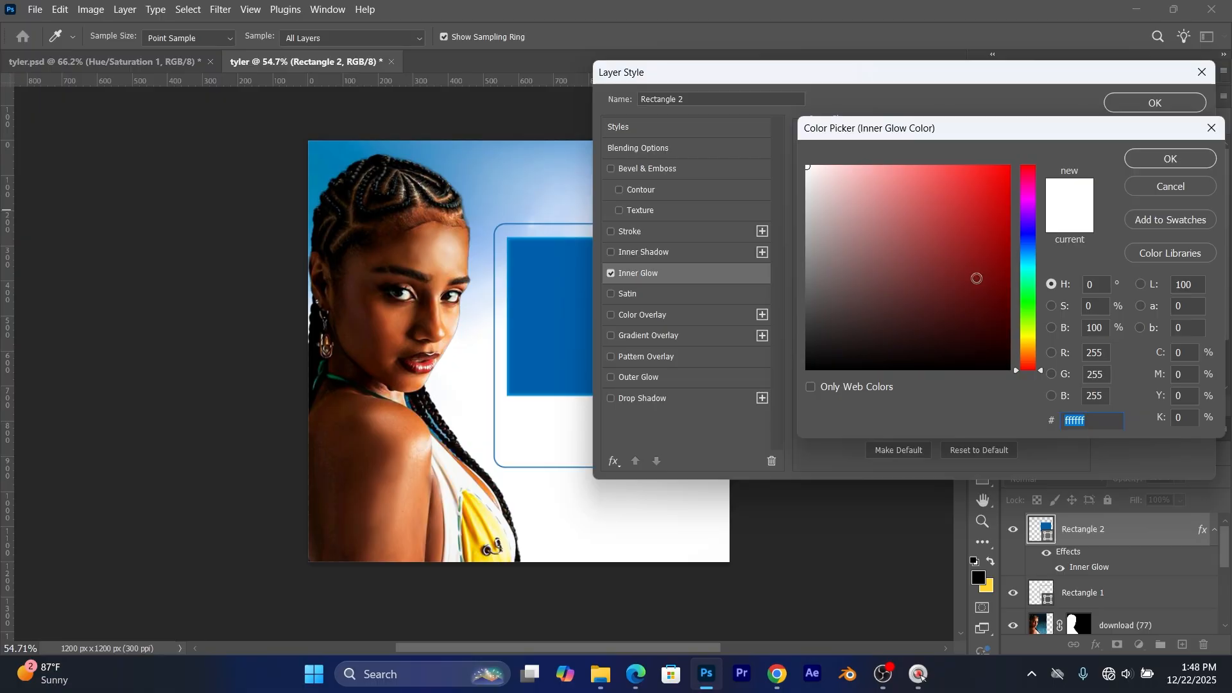
{"action": "left_click_drag", "start_coordinate": [1030, 263], "coordinate": [1024, 257]}
{"action": "mouse_move", "coordinate": [870, 172]}
{"action": "left_mouse_down"}
{"action": "mouse_move", "coordinate": [891, 165]}
{"action": "mouse_move", "coordinate": [877, 169]}
{"action": "left_mouse_up"}
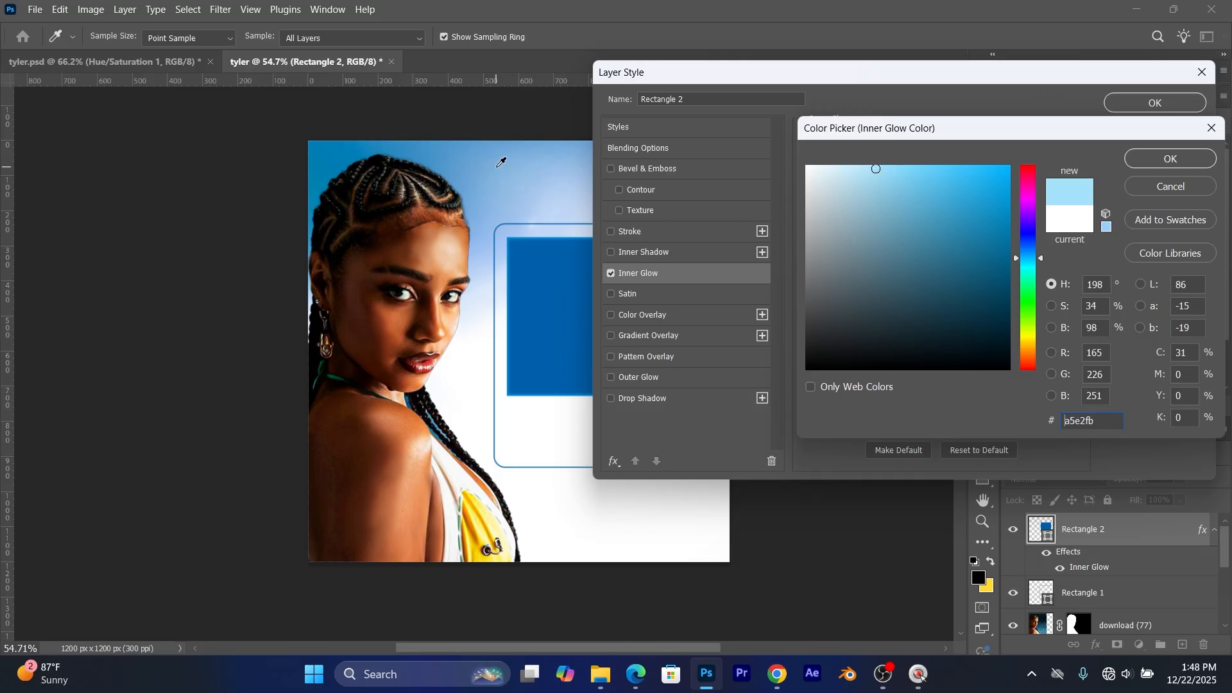
{"action": "left_click", "coordinate": [493, 157]}
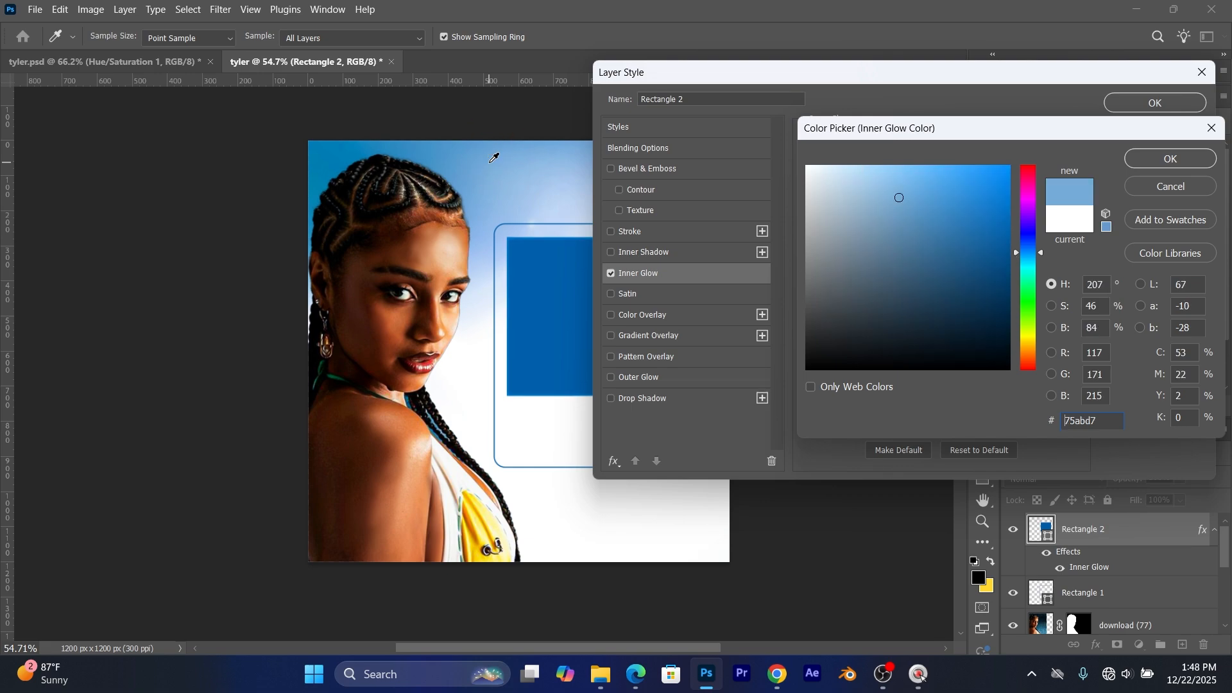
{"action": "left_click_drag", "start_coordinate": [898, 202], "coordinate": [885, 166]}
{"action": "left_click", "coordinate": [1163, 160]}
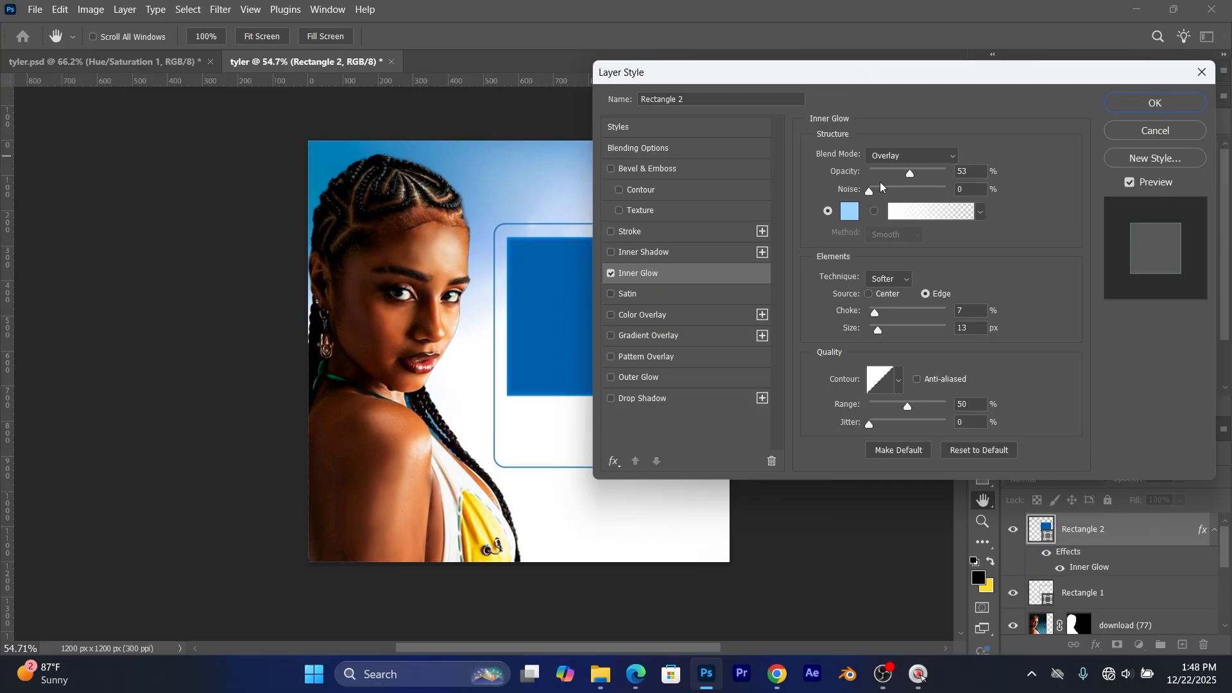
Step: Set the Inner Glow opacity to 57% and size to 50 px in Overlay blend mode, and apply the style
{"action": "left_click", "coordinate": [914, 174]}
{"action": "left_click_drag", "start_coordinate": [880, 330], "coordinate": [888, 332]}
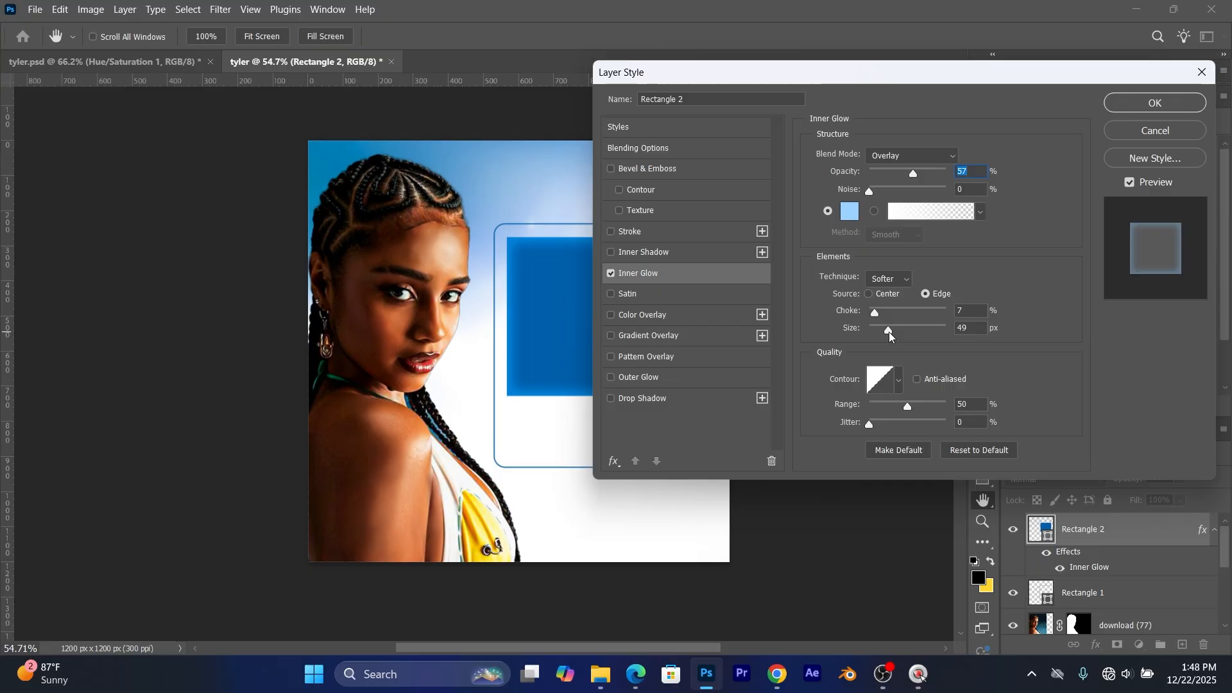
{"action": "left_click_drag", "start_coordinate": [890, 333], "coordinate": [890, 333]}
{"action": "key", "text": "Down"}
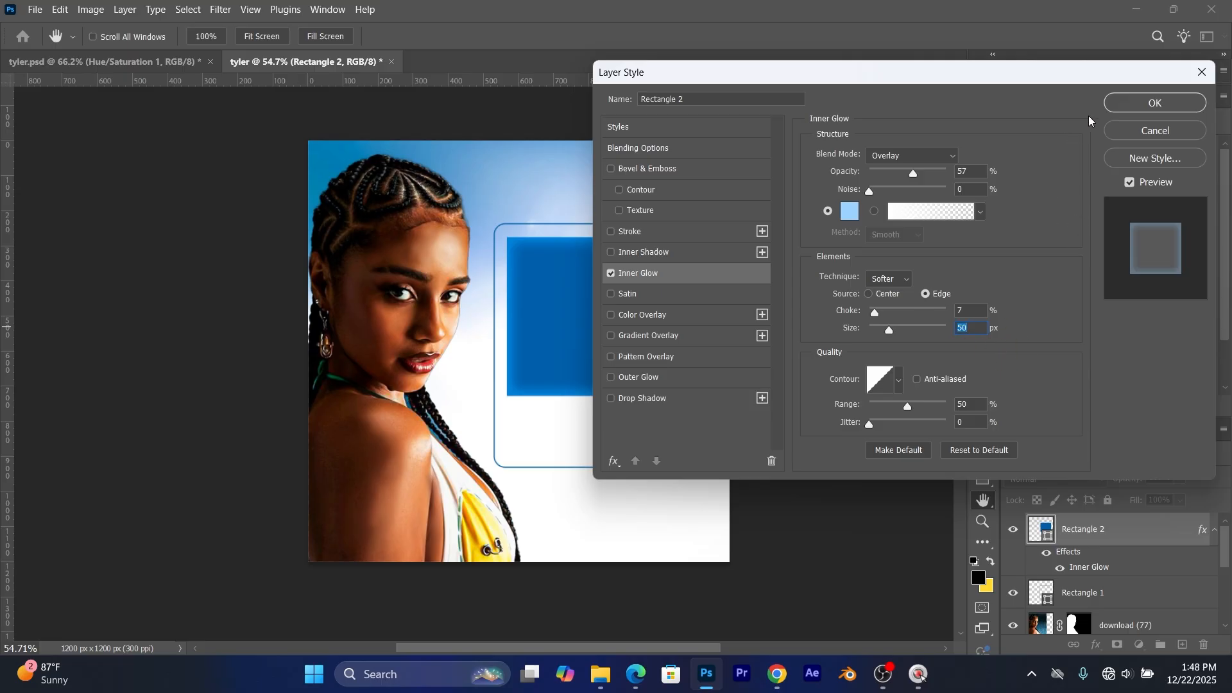
{"action": "left_click", "coordinate": [918, 160]}
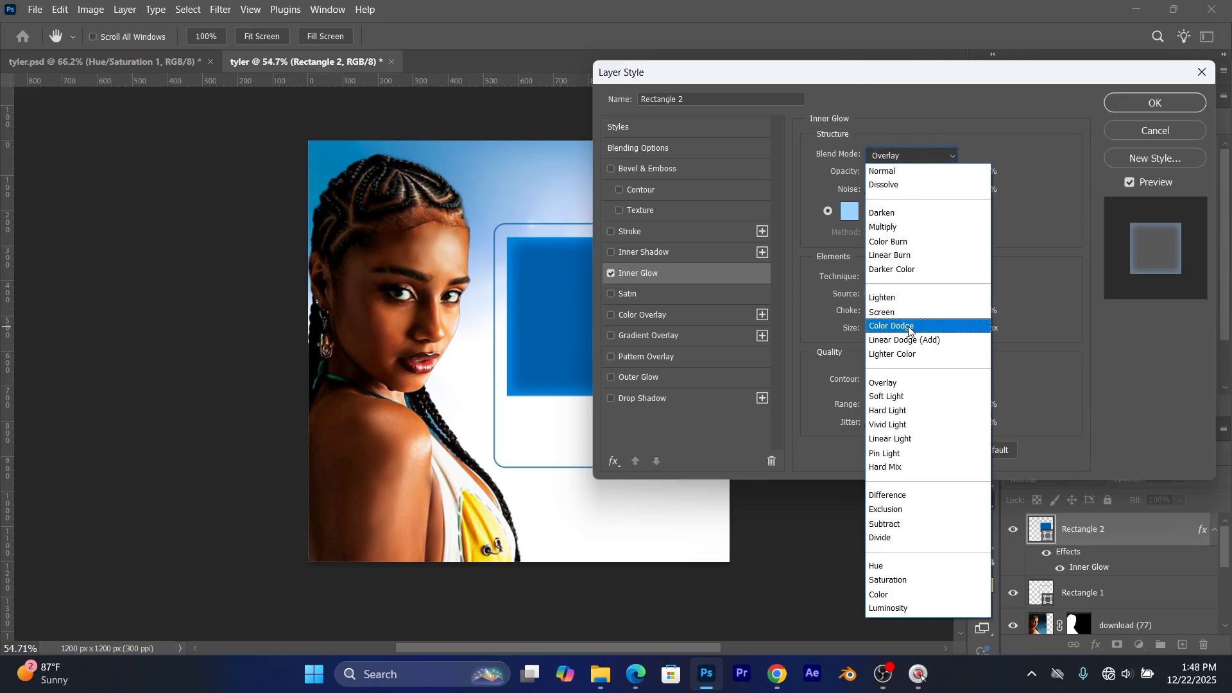
{"action": "left_click", "coordinate": [899, 376]}
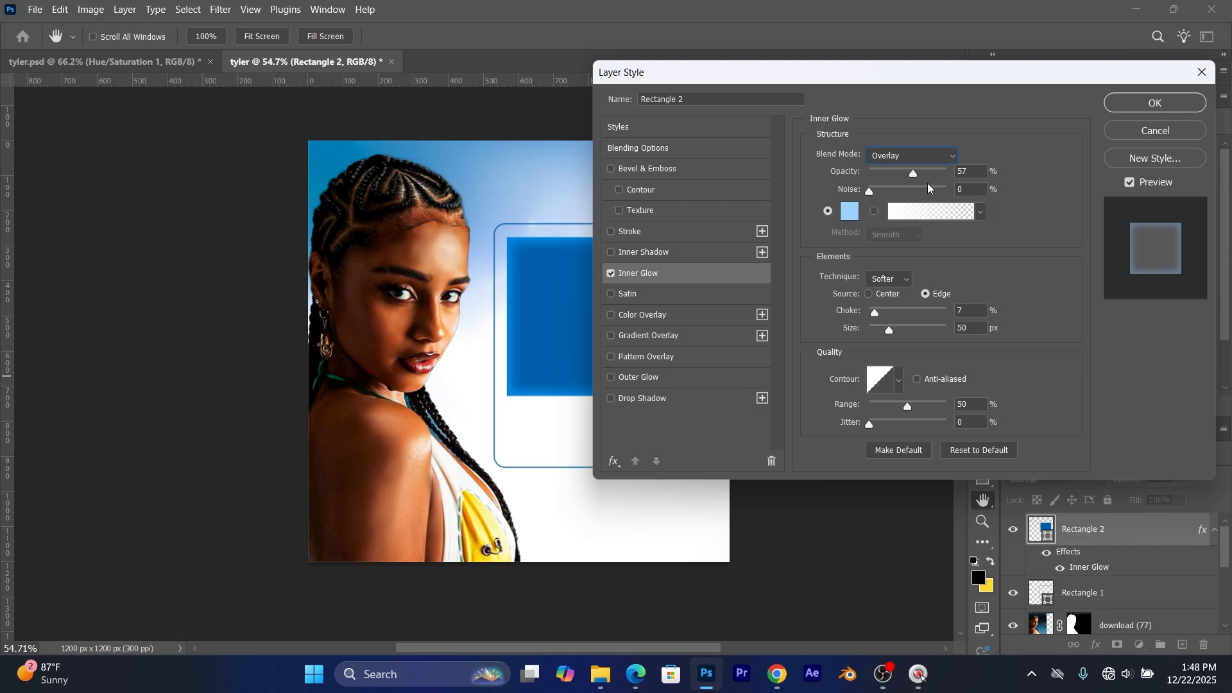
{"action": "left_click", "coordinate": [1139, 101]}
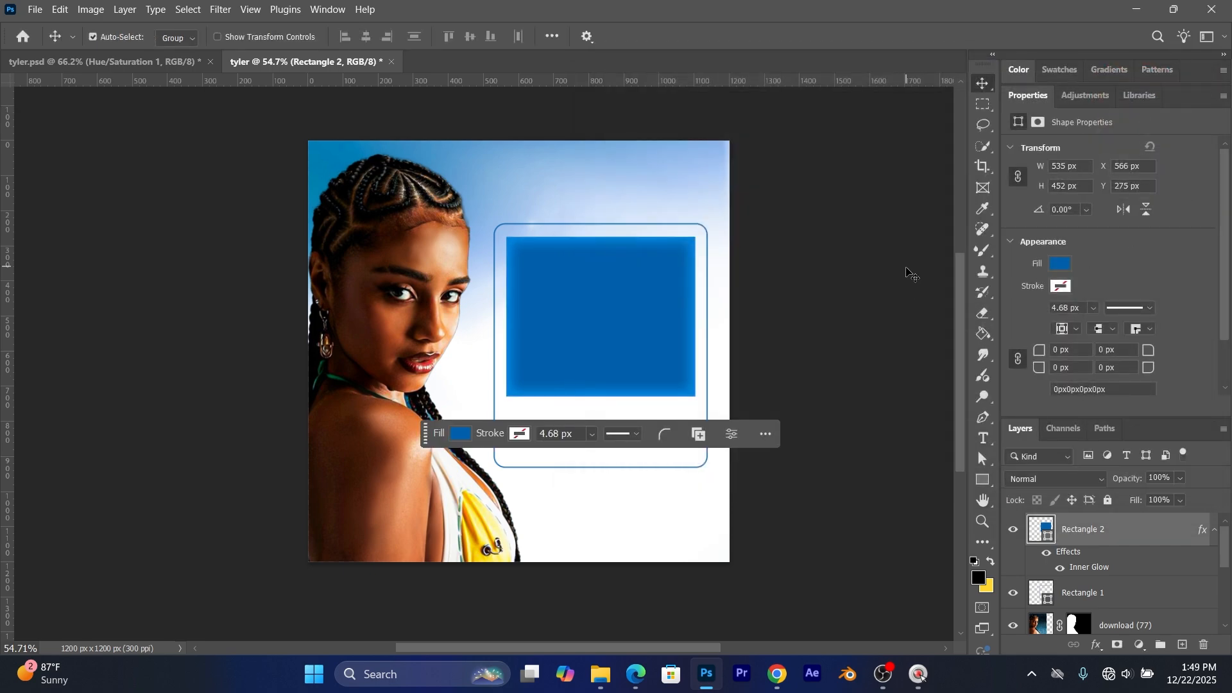
Step: Draw an open, wavy M-shaped curve with the Pen tool in Shape mode across the blue rectangle, on its own layer
{"action": "double_click", "coordinate": [1030, 101]}
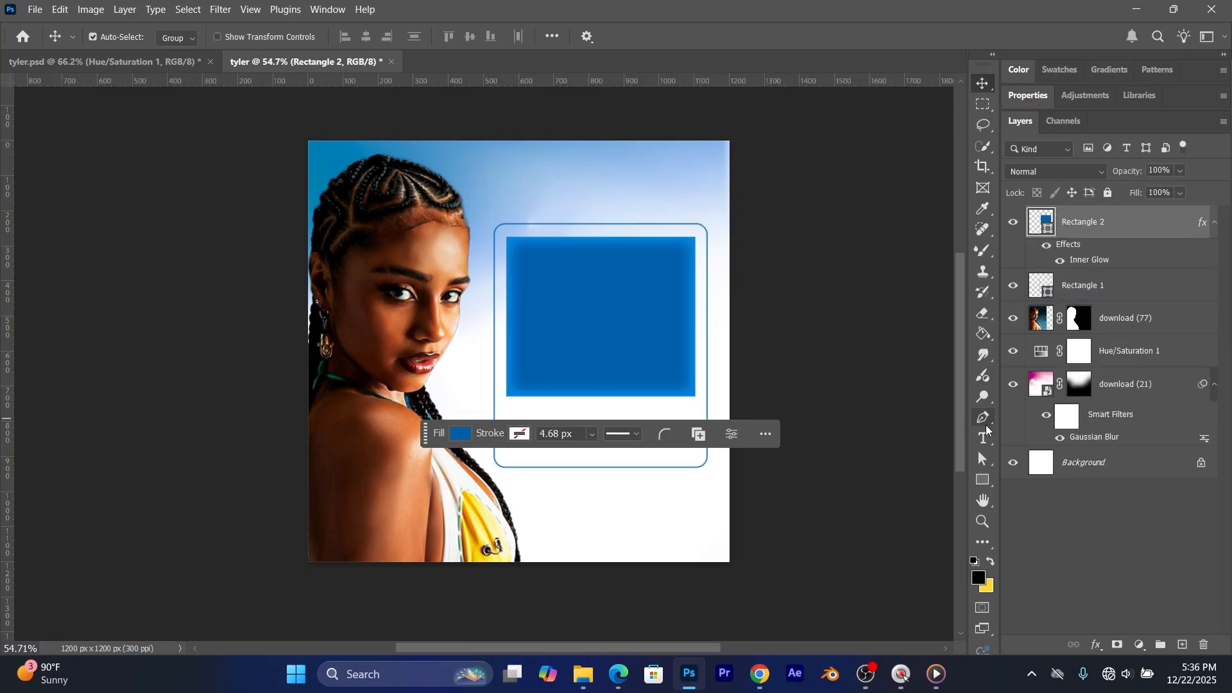
{"action": "left_click", "coordinate": [979, 420]}
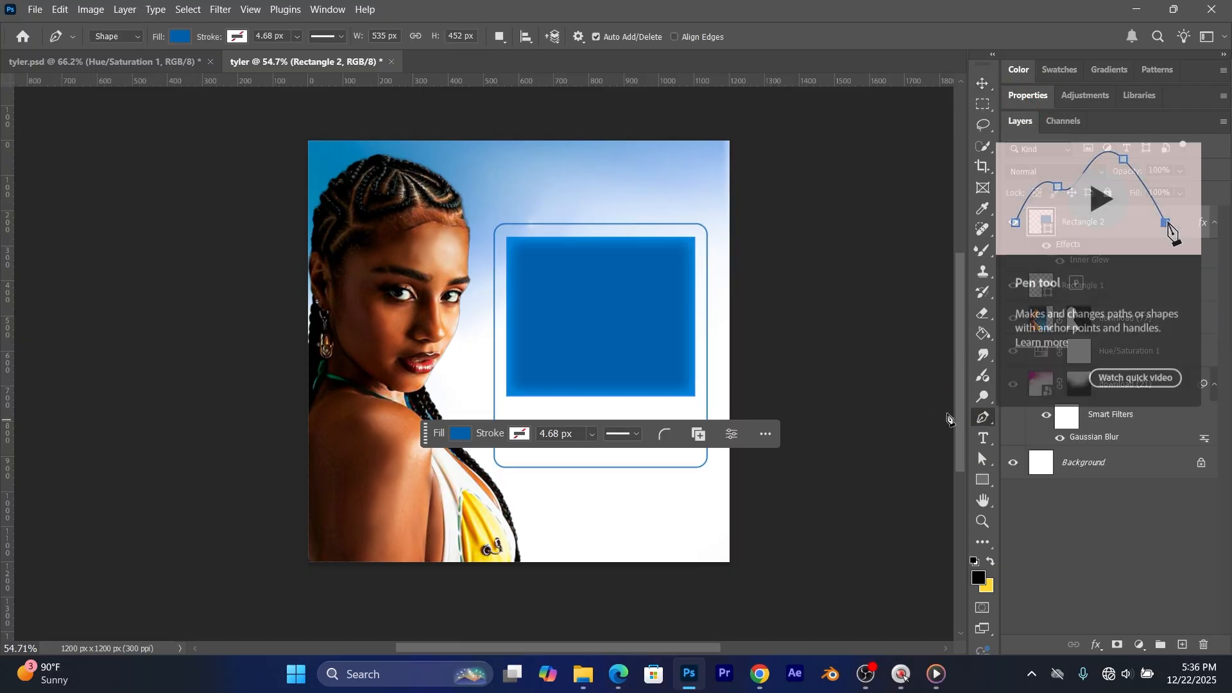
{"action": "left_click", "coordinate": [117, 37]}
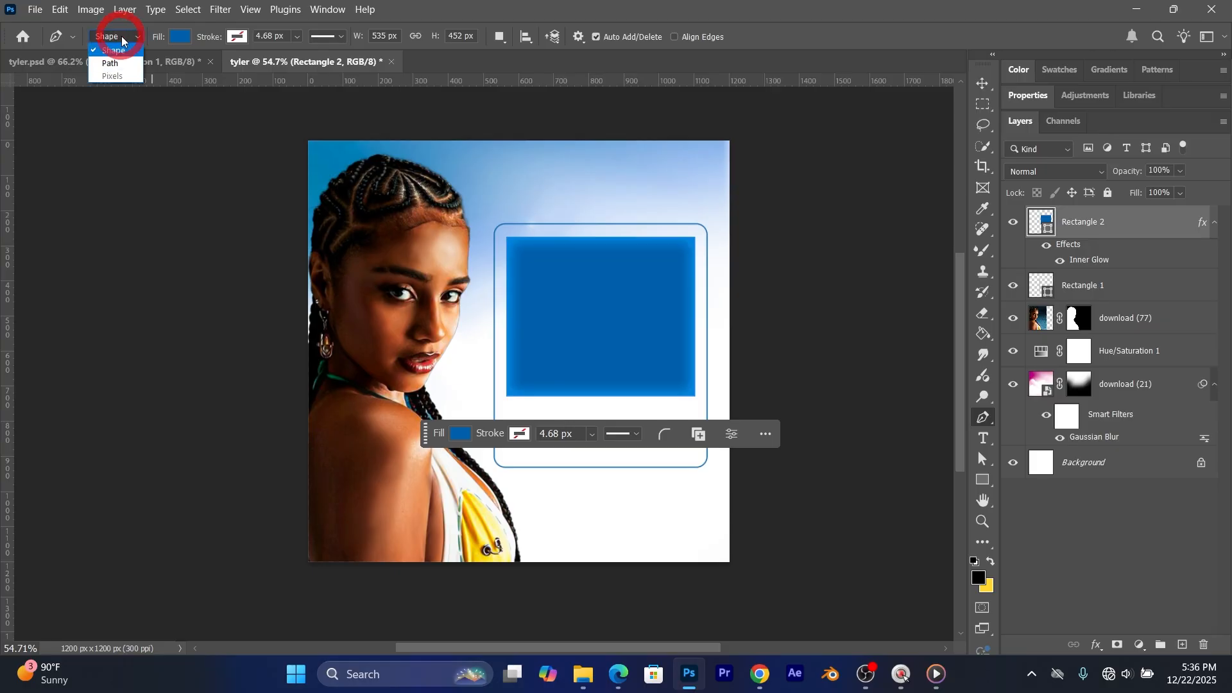
{"action": "left_click", "coordinate": [116, 53]}
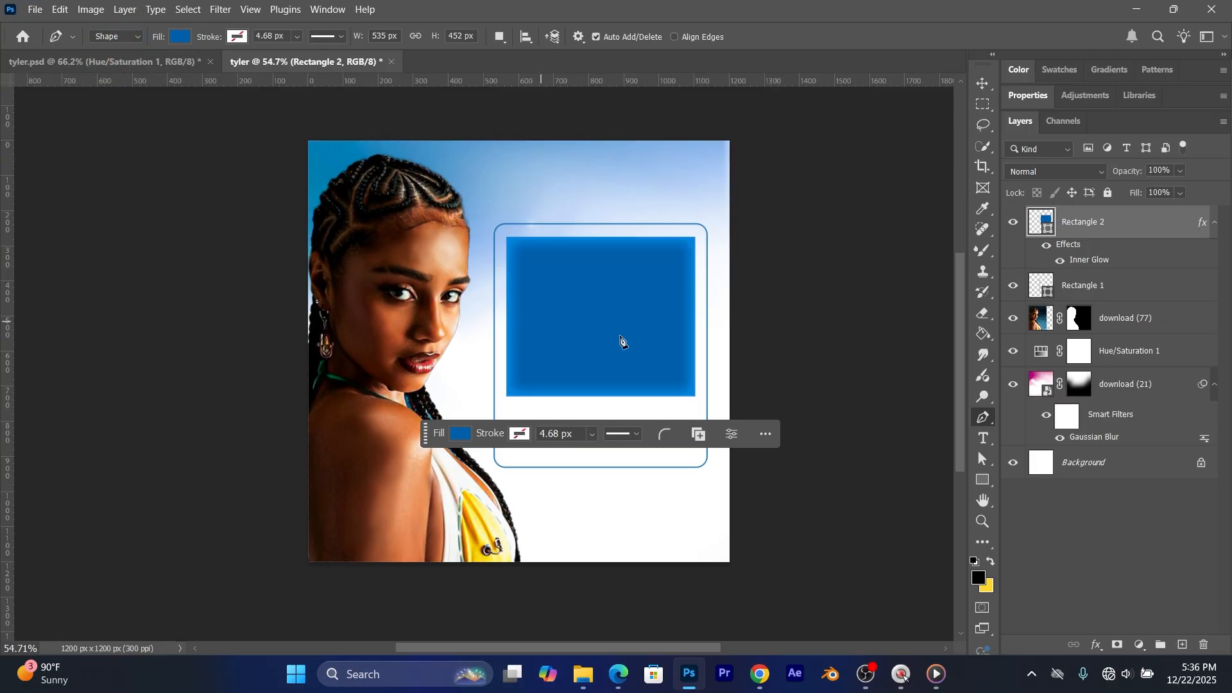
{"action": "left_click", "coordinate": [1091, 567]}
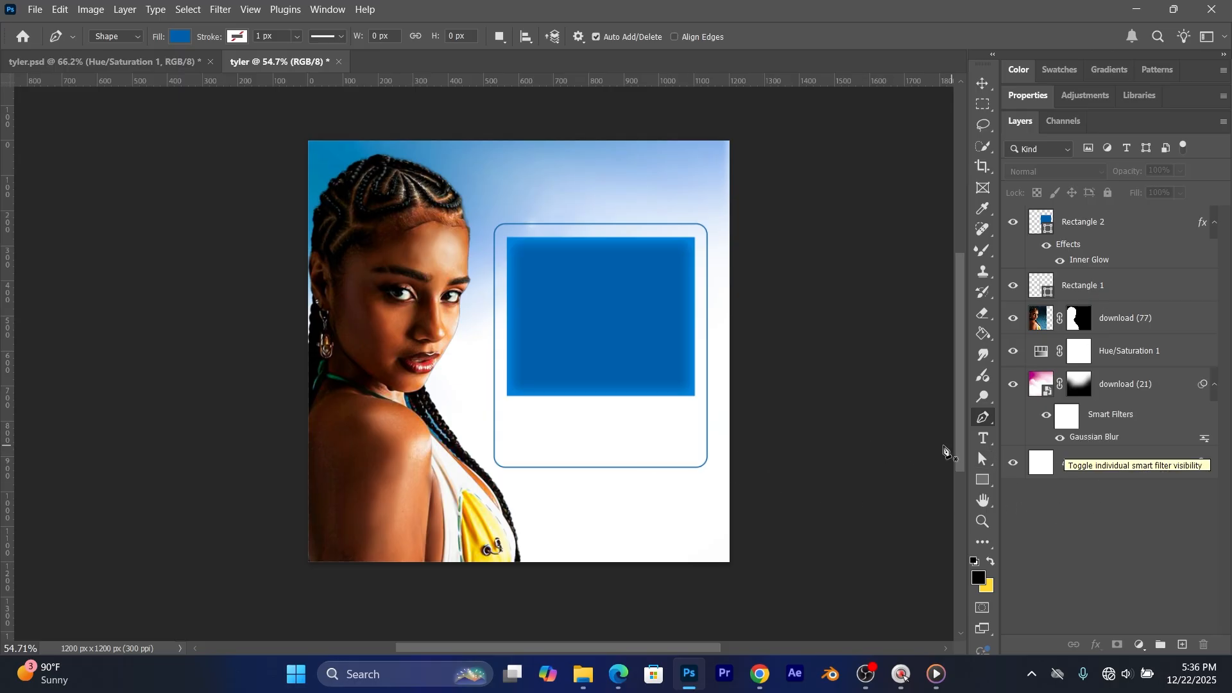
{"action": "left_click", "coordinate": [498, 396]}
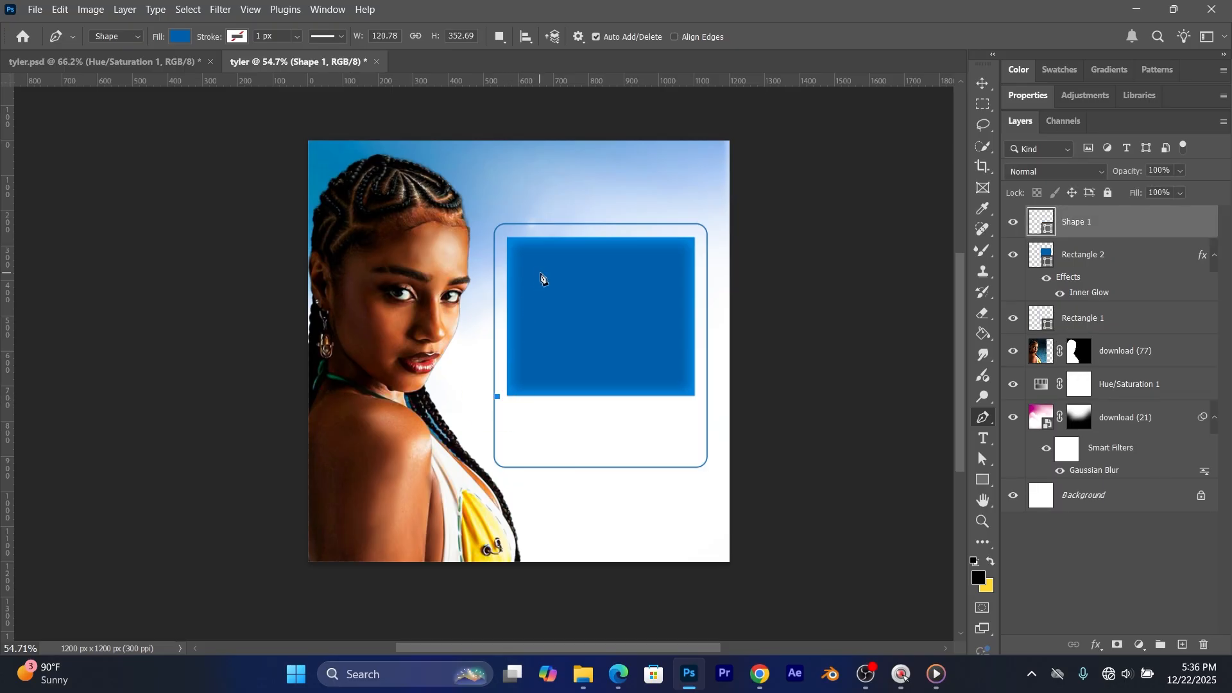
{"action": "left_click_drag", "start_coordinate": [540, 273], "coordinate": [589, 343]}
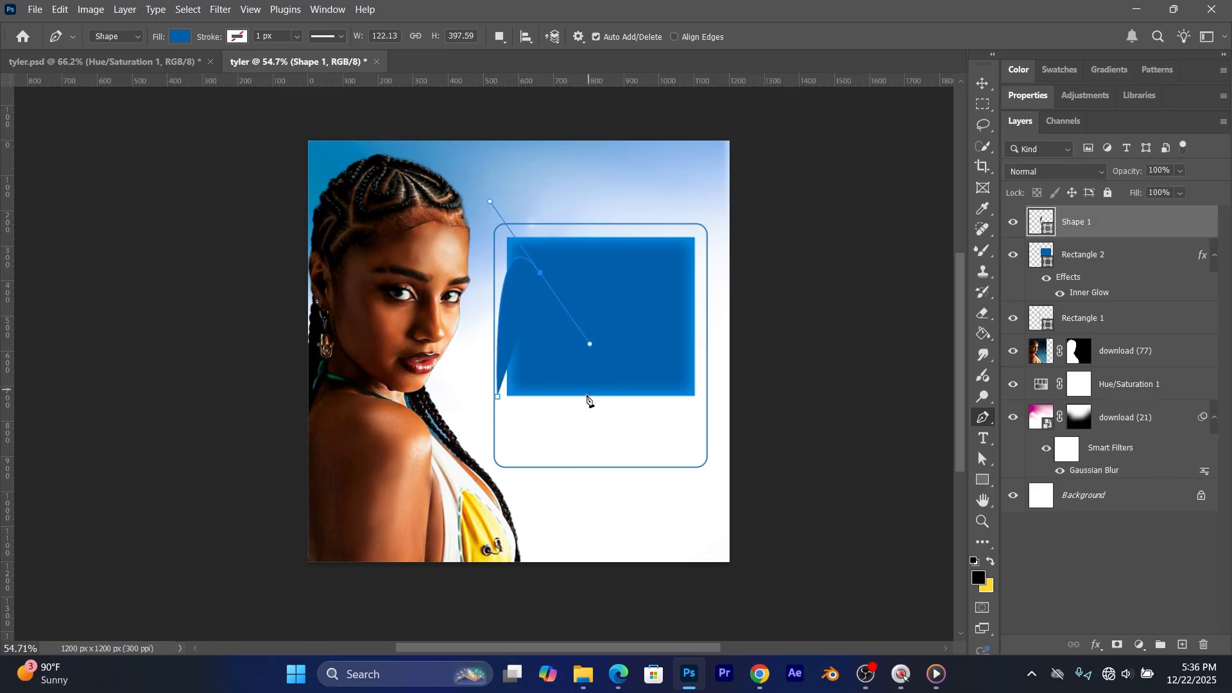
{"action": "left_click_drag", "start_coordinate": [599, 395], "coordinate": [614, 395]}
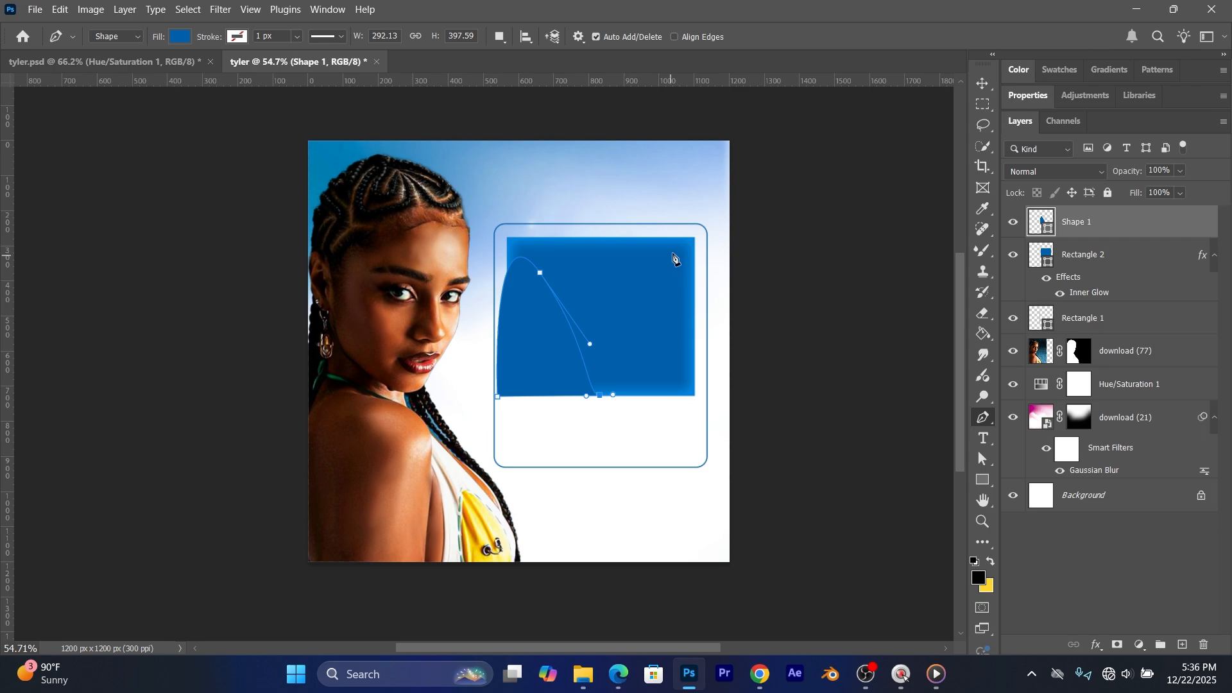
{"action": "left_click_drag", "start_coordinate": [669, 250], "coordinate": [686, 294]}
{"action": "left_click", "coordinate": [706, 380]}
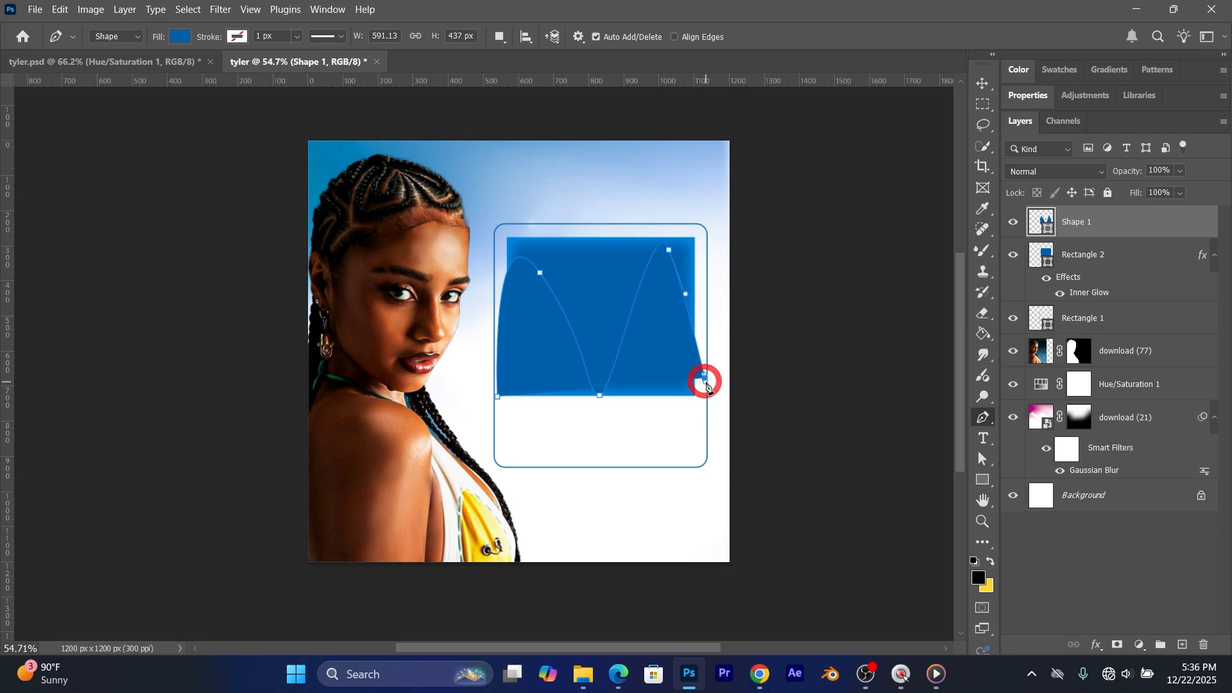
{"action": "left_click", "coordinate": [707, 404]}
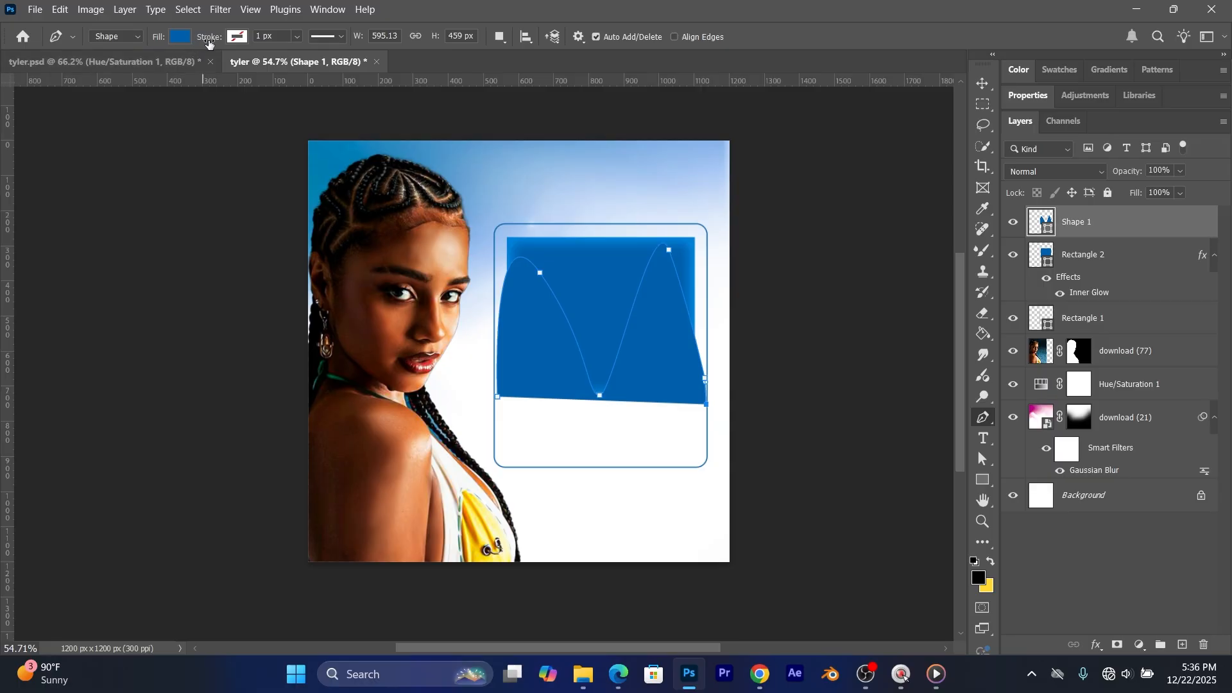
Step: Remove the wavy curve's fill and give it a light blue #abd8ff stroke based on a hue sampled from the sky
{"action": "left_click", "coordinate": [181, 38]}
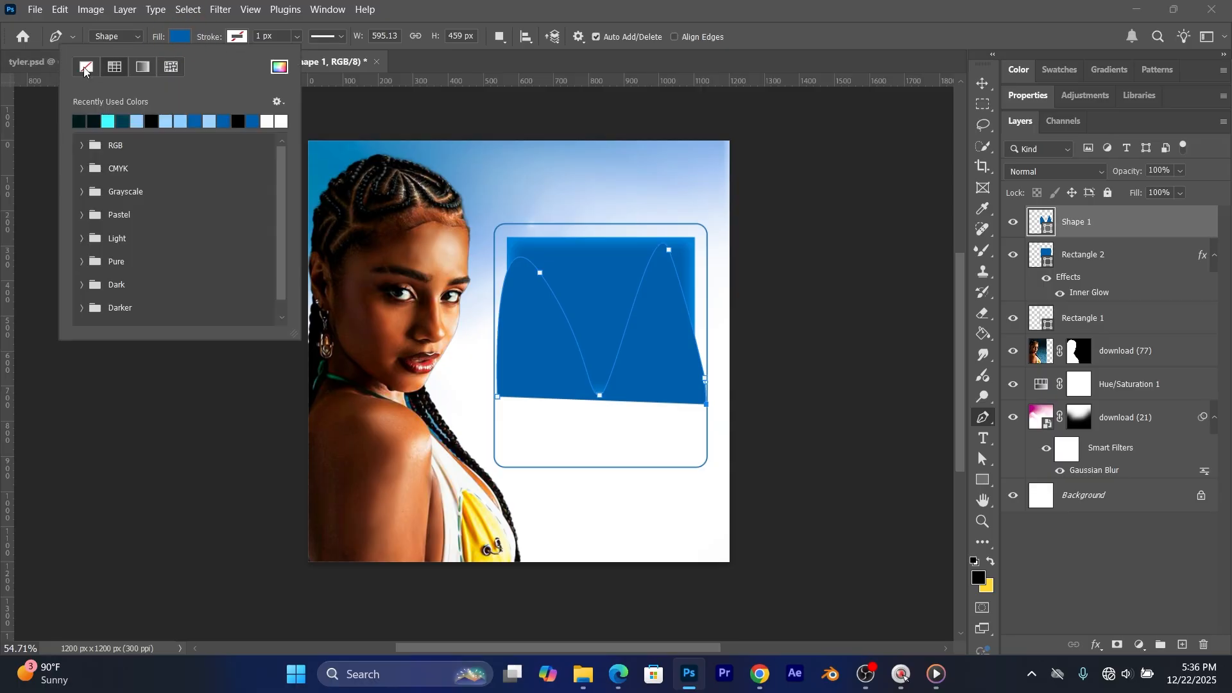
{"action": "left_click", "coordinate": [86, 69]}
{"action": "left_click", "coordinate": [240, 37]}
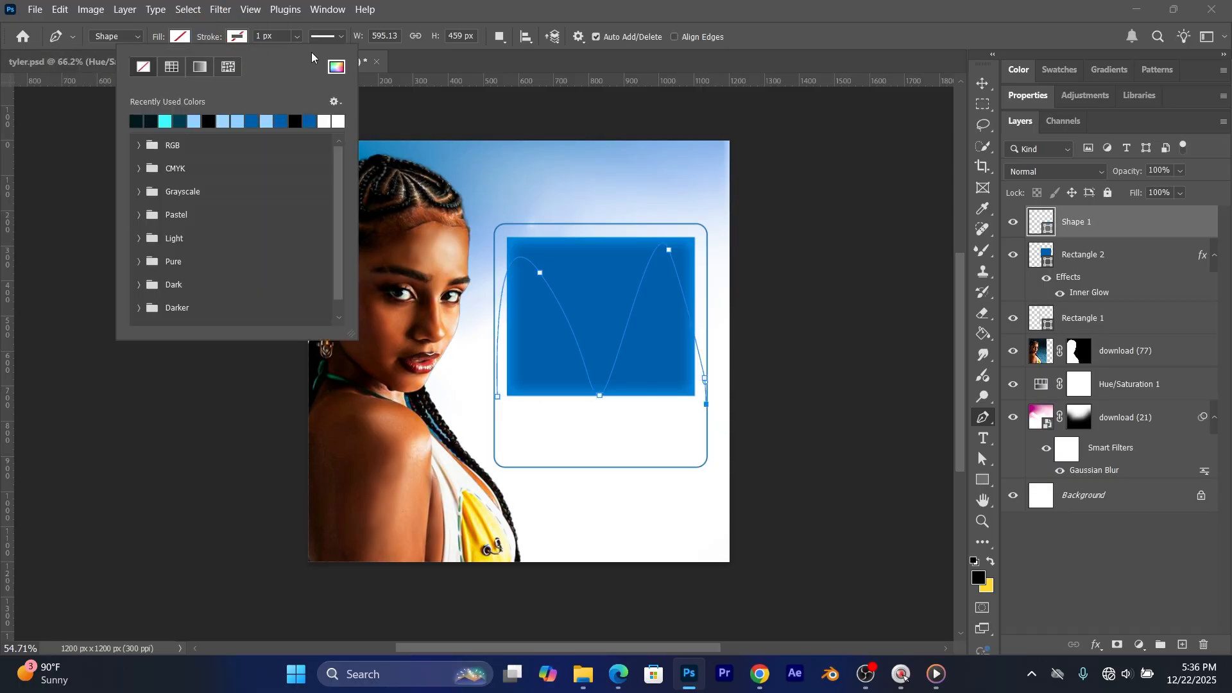
{"action": "left_click", "coordinate": [336, 68]}
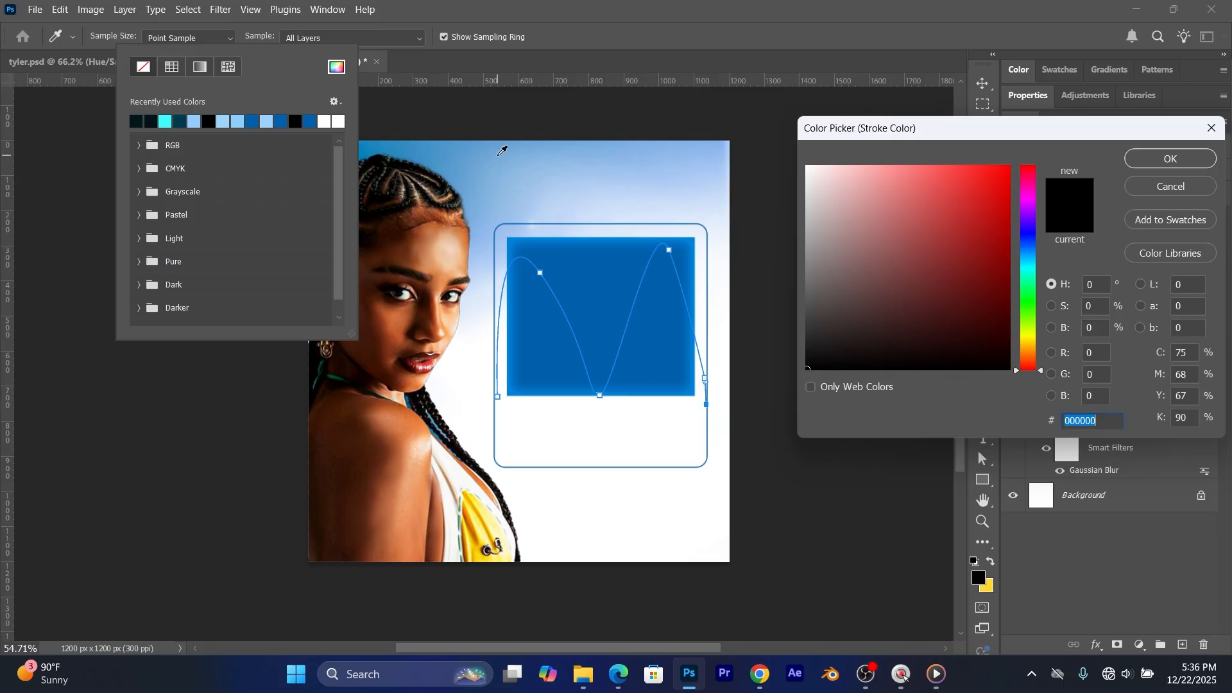
{"action": "left_click", "coordinate": [499, 154]}
{"action": "left_click_drag", "start_coordinate": [900, 199], "coordinate": [874, 165]}
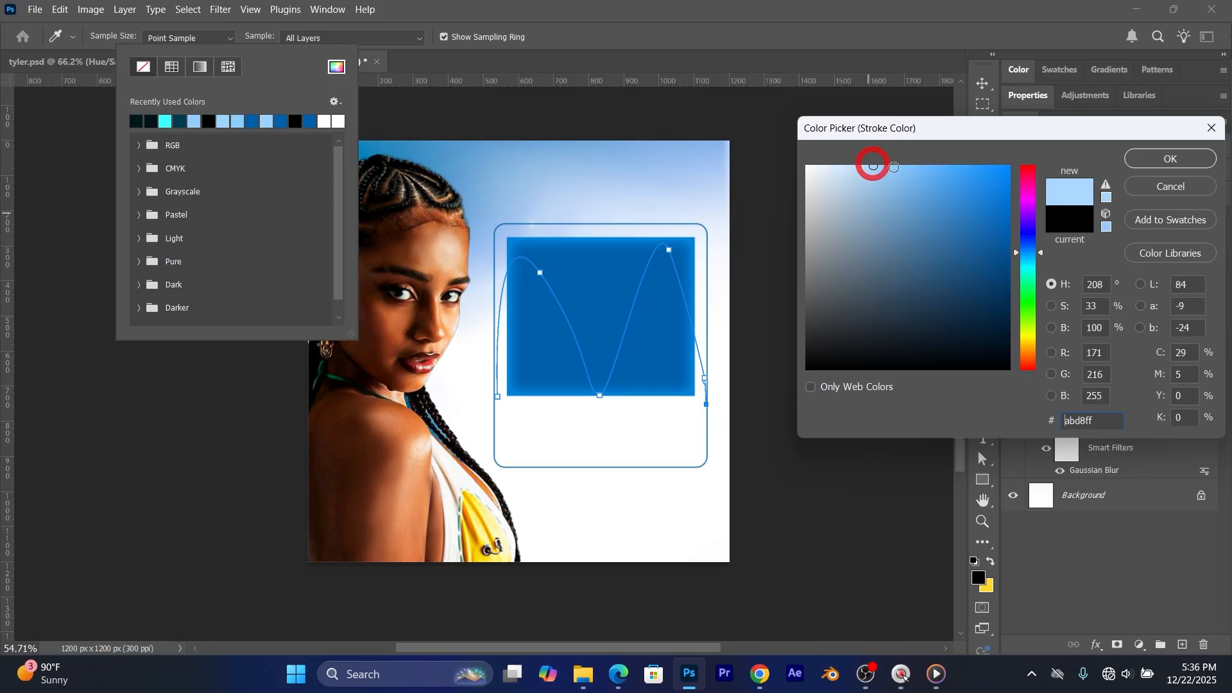
{"action": "left_click", "coordinate": [1155, 157]}
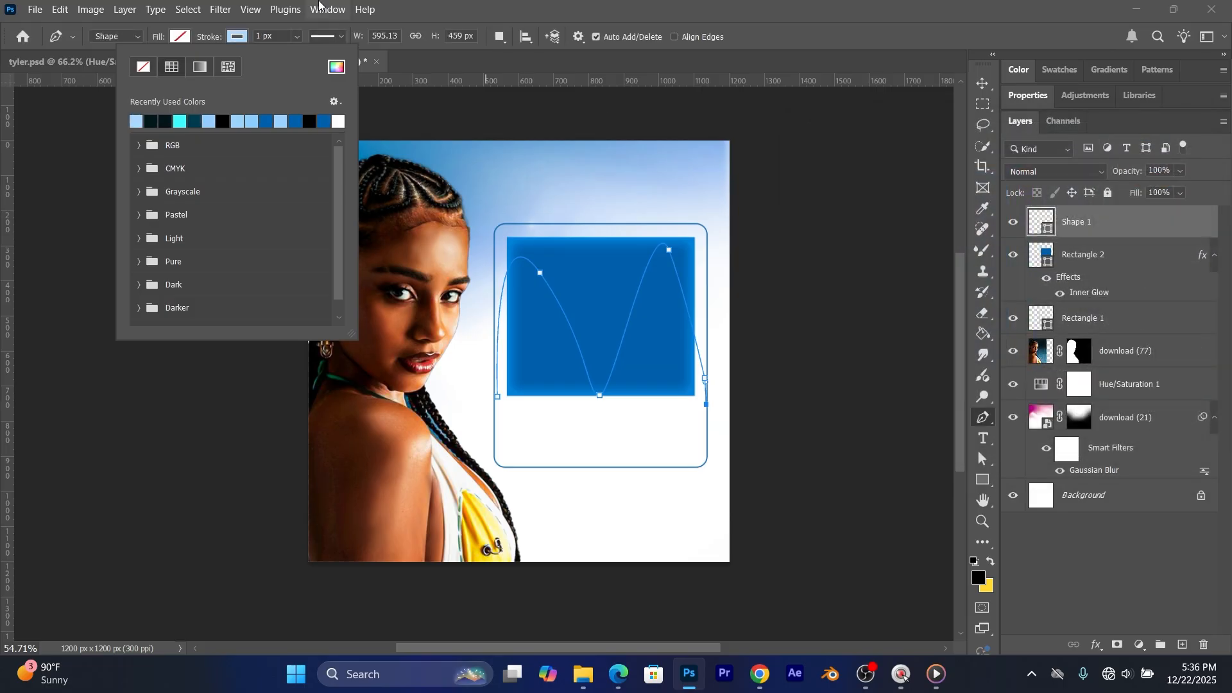
Step: Set the curve's stroke width to about 119.30 px and reposition its two end points, middle valley and second peak
{"action": "left_click", "coordinate": [298, 37]}
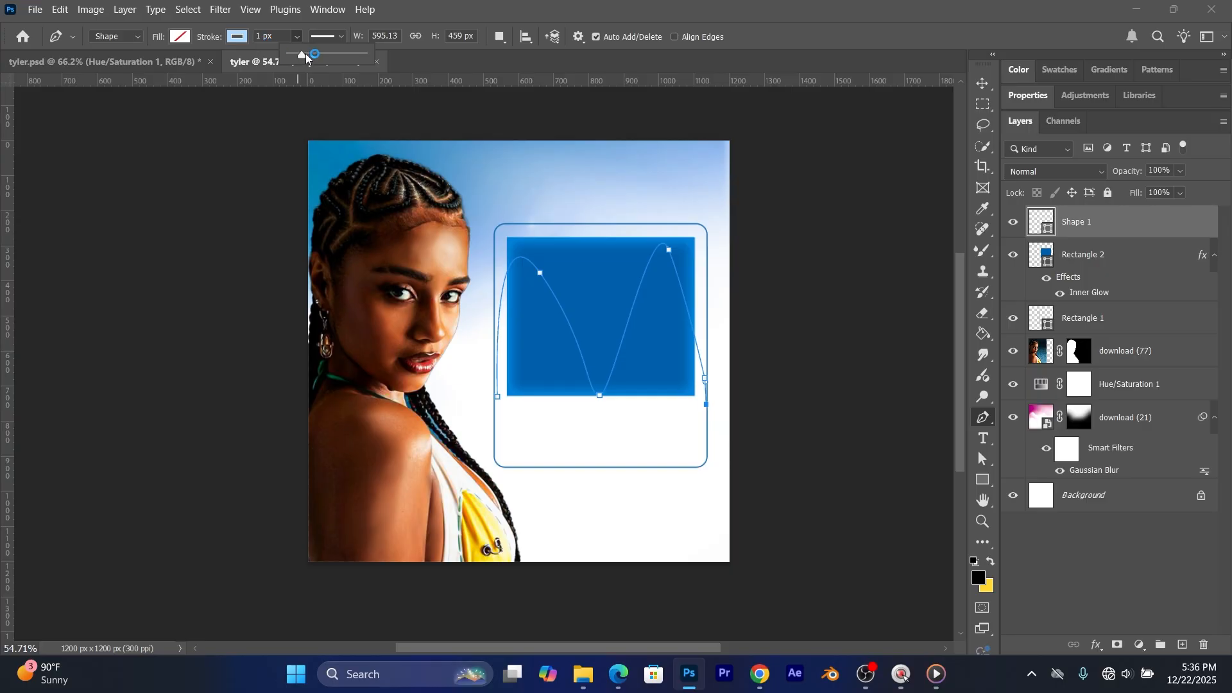
{"action": "left_click_drag", "start_coordinate": [303, 55], "coordinate": [337, 65]}
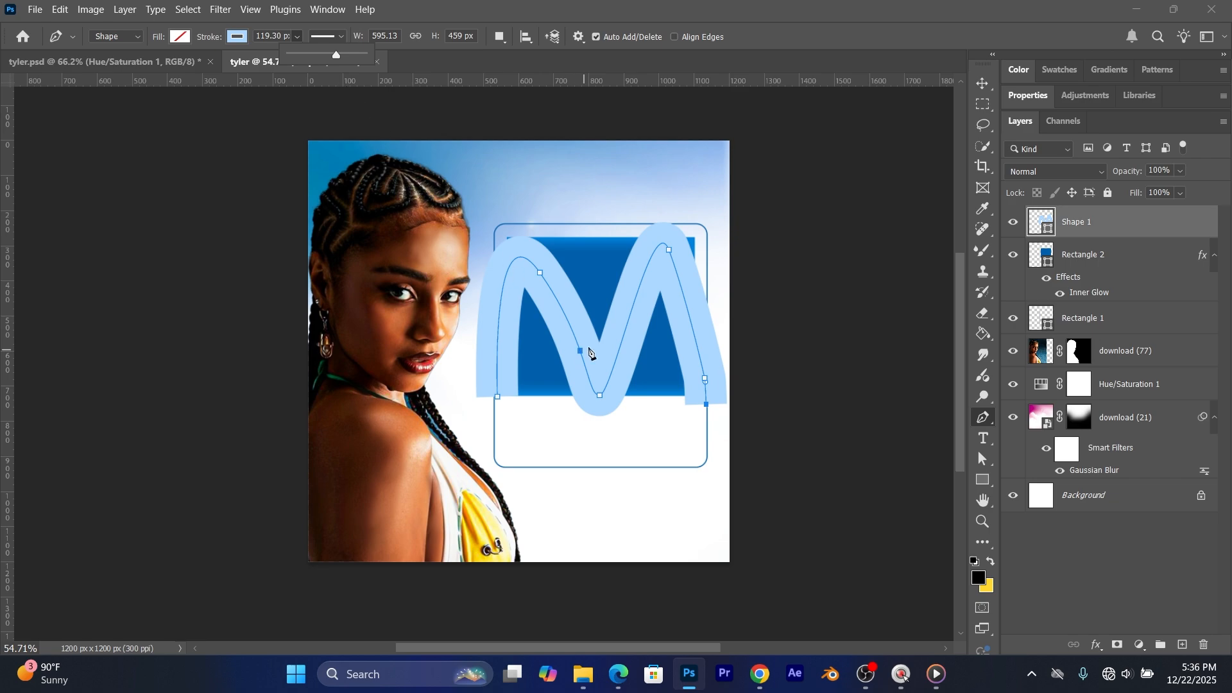
{"action": "mouse_move", "coordinate": [496, 396]}
{"action": "left_mouse_down"}
{"action": "mouse_move", "coordinate": [476, 401]}
{"action": "mouse_move", "coordinate": [495, 404]}
{"action": "left_mouse_up"}
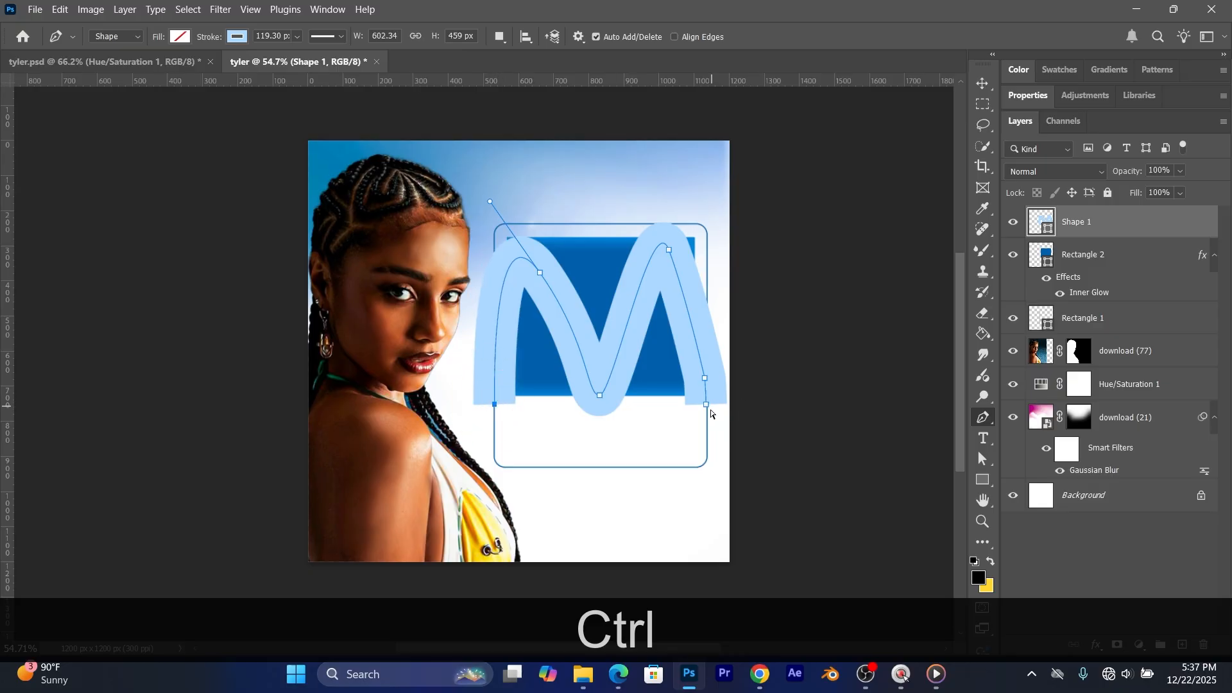
{"action": "left_click_drag", "start_coordinate": [705, 407], "coordinate": [715, 409]}
{"action": "left_click_drag", "start_coordinate": [602, 398], "coordinate": [599, 376]}
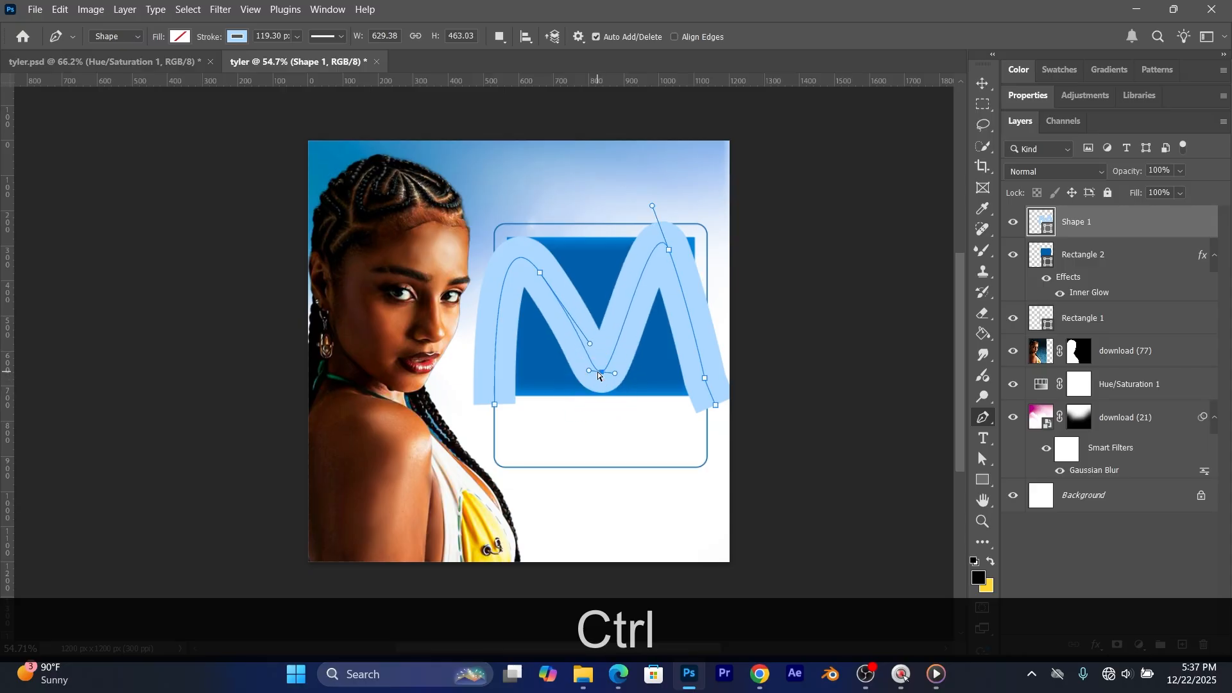
{"action": "left_click_drag", "start_coordinate": [669, 250], "coordinate": [664, 277]}
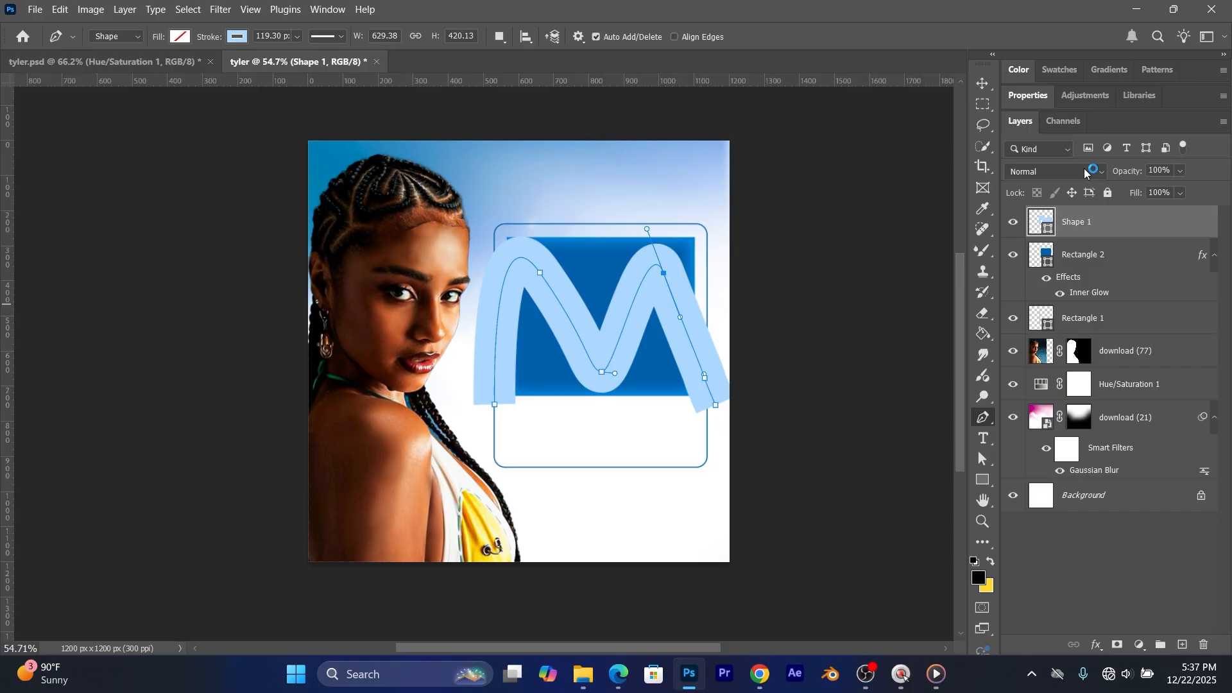
Step: Set the wavy shape's layer to Overlay blend mode at 25% opacity and clip it to the blue rectangle
{"action": "left_click", "coordinate": [1086, 172]}
{"action": "left_click", "coordinate": [1027, 399]}
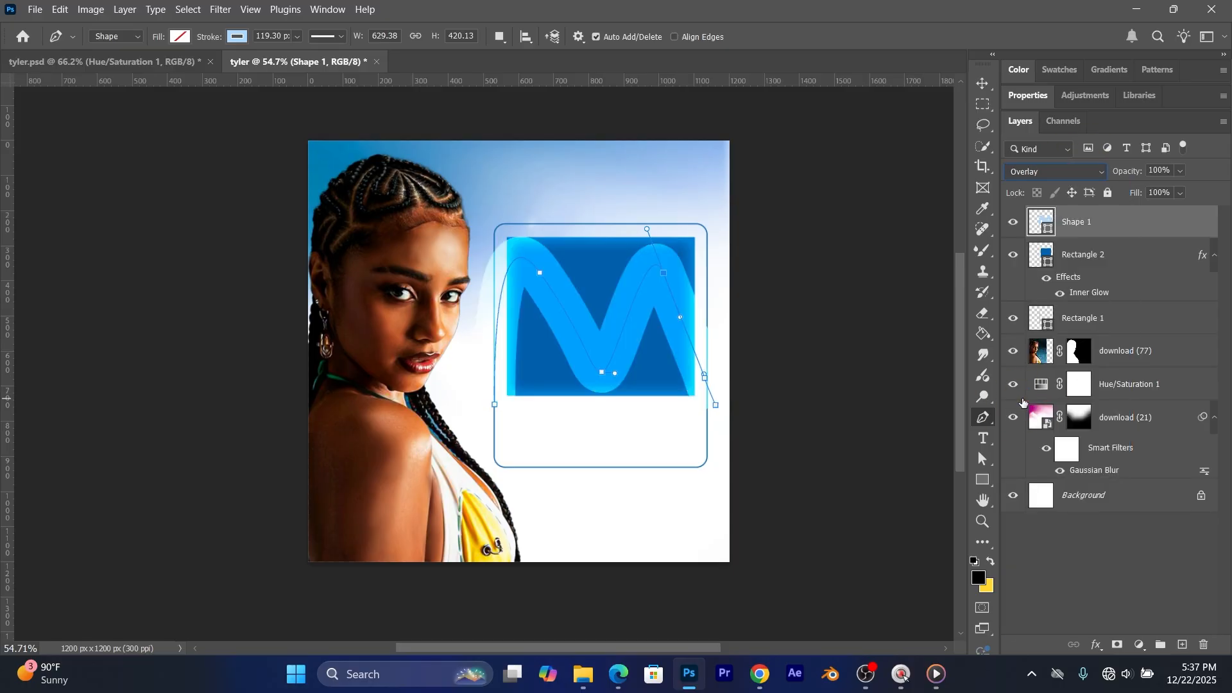
{"action": "left_click", "coordinate": [1182, 171]}
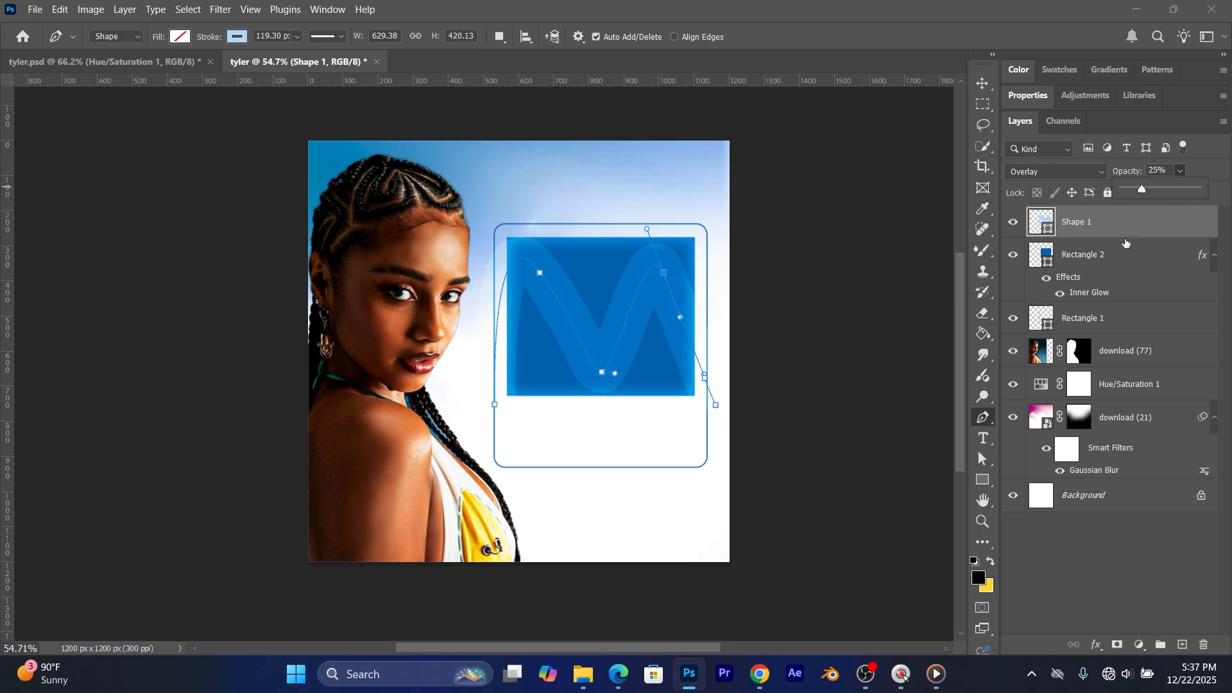
{"action": "right_click", "coordinate": [1136, 225]}
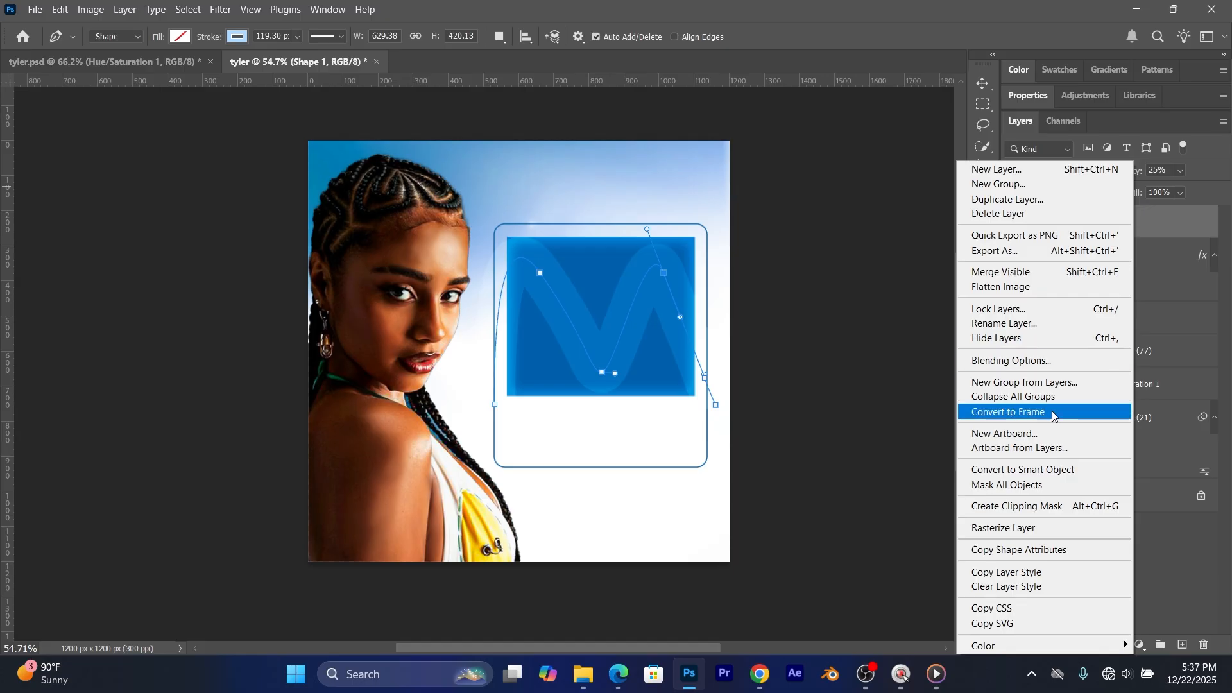
{"action": "left_click", "coordinate": [1043, 507]}
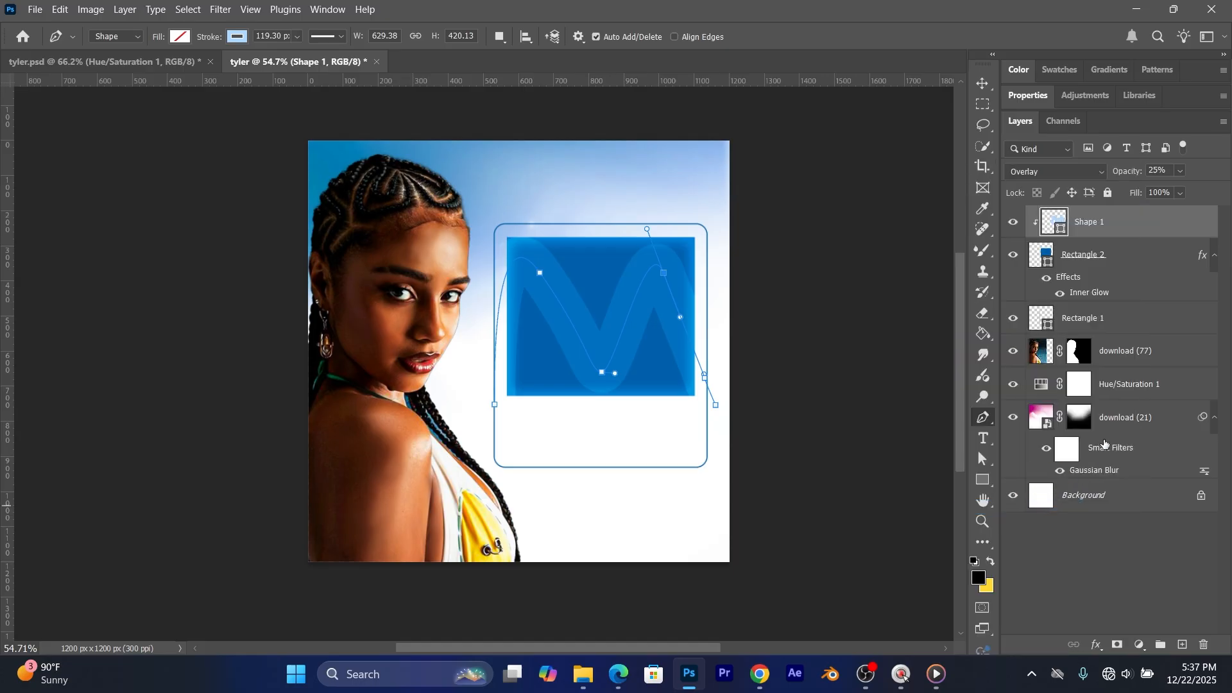
{"action": "left_click", "coordinate": [1012, 255]}
{"action": "left_click", "coordinate": [1011, 255]}
{"action": "left_click", "coordinate": [428, 287]}
{"action": "key", "text": "ctrl+z"}
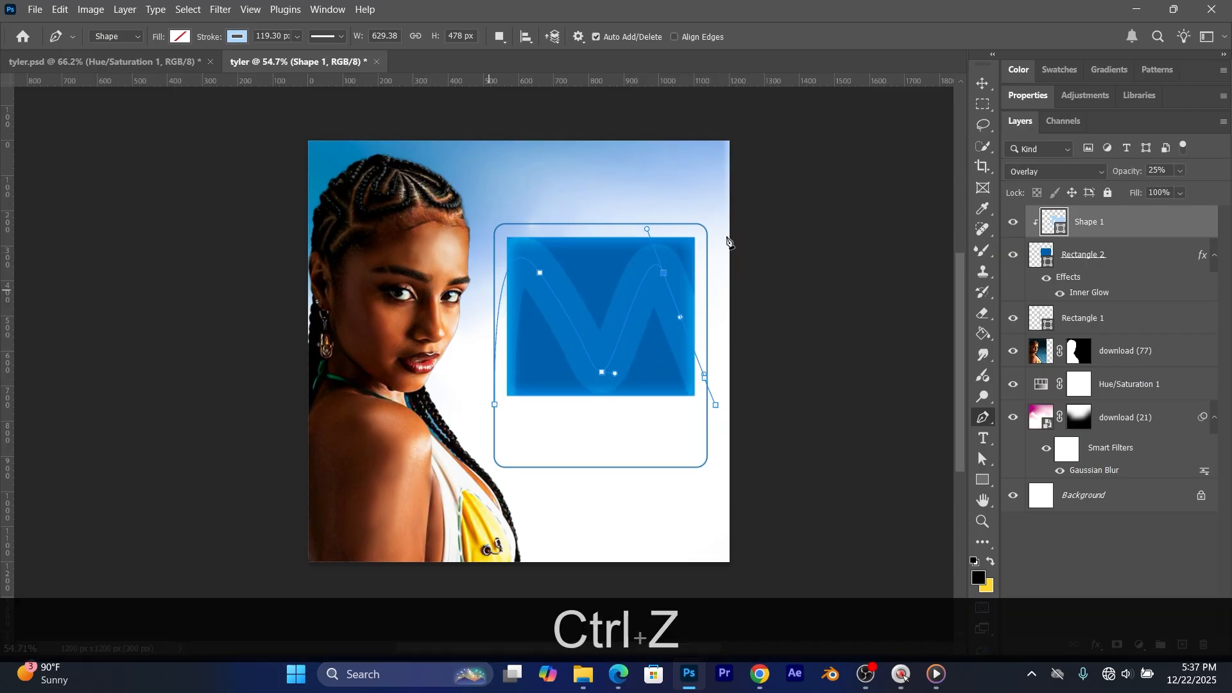
Step: Rename the portrait's layer as "tyler main"
{"action": "left_click", "coordinate": [981, 84]}
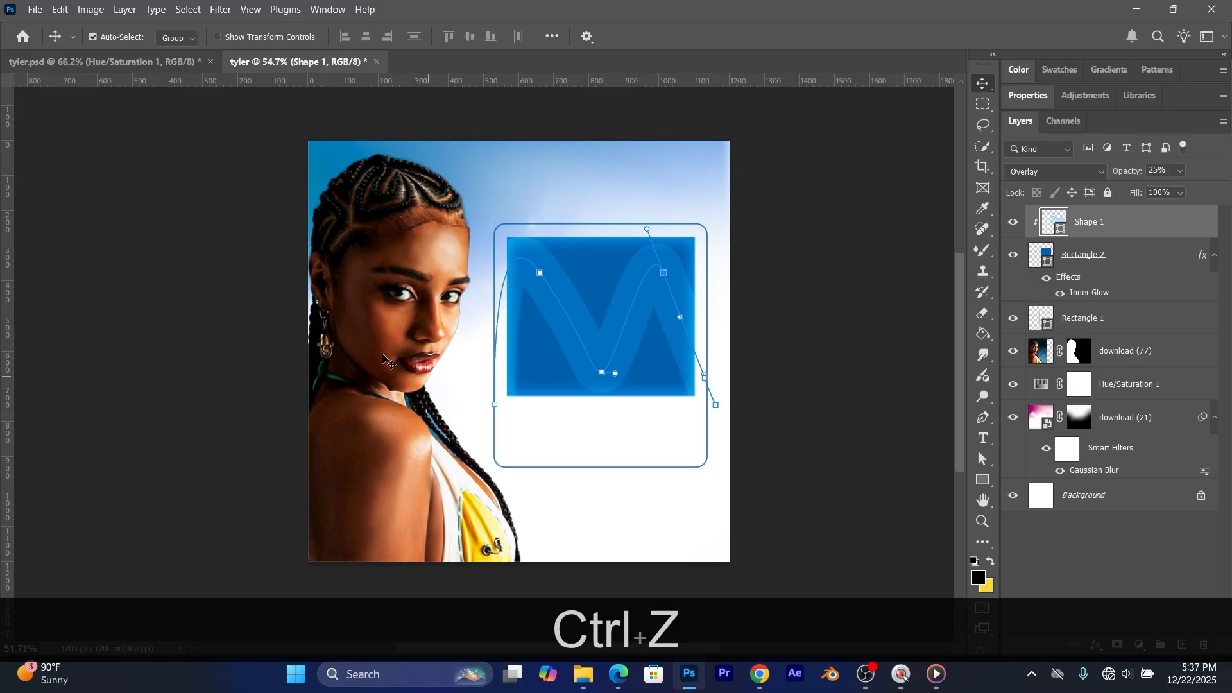
{"action": "left_click", "coordinate": [387, 309]}
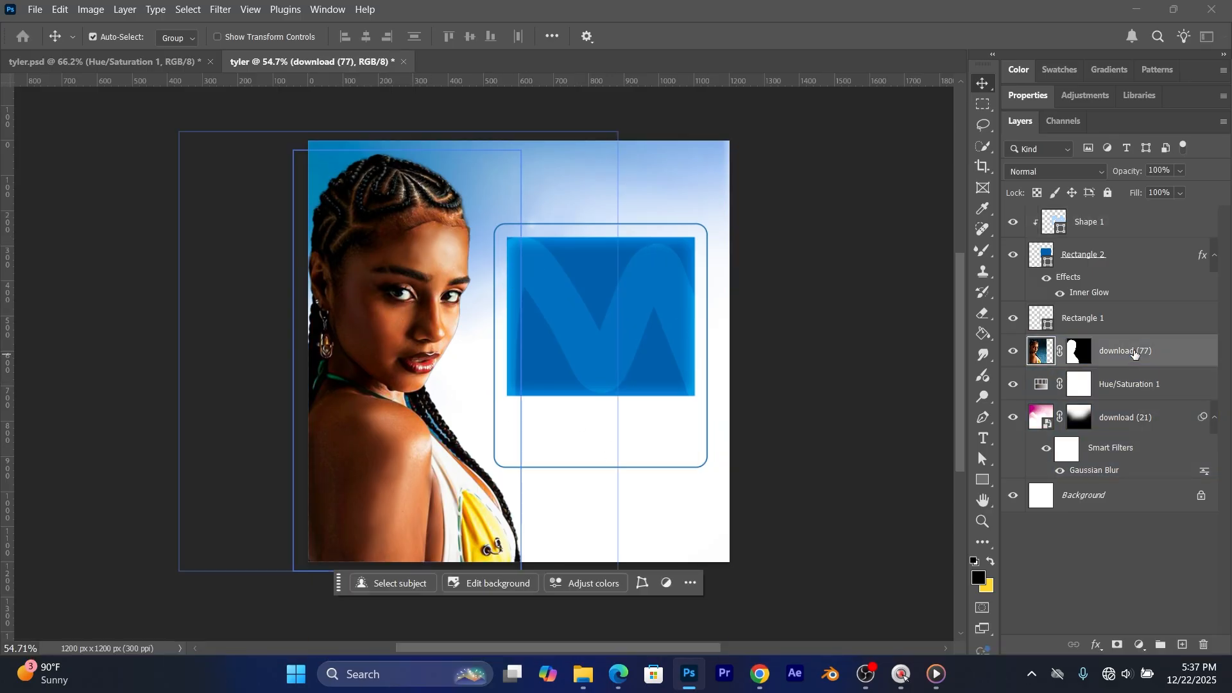
{"action": "left_click", "coordinate": [1135, 352]}
{"action": "double_click", "coordinate": [1135, 352]}
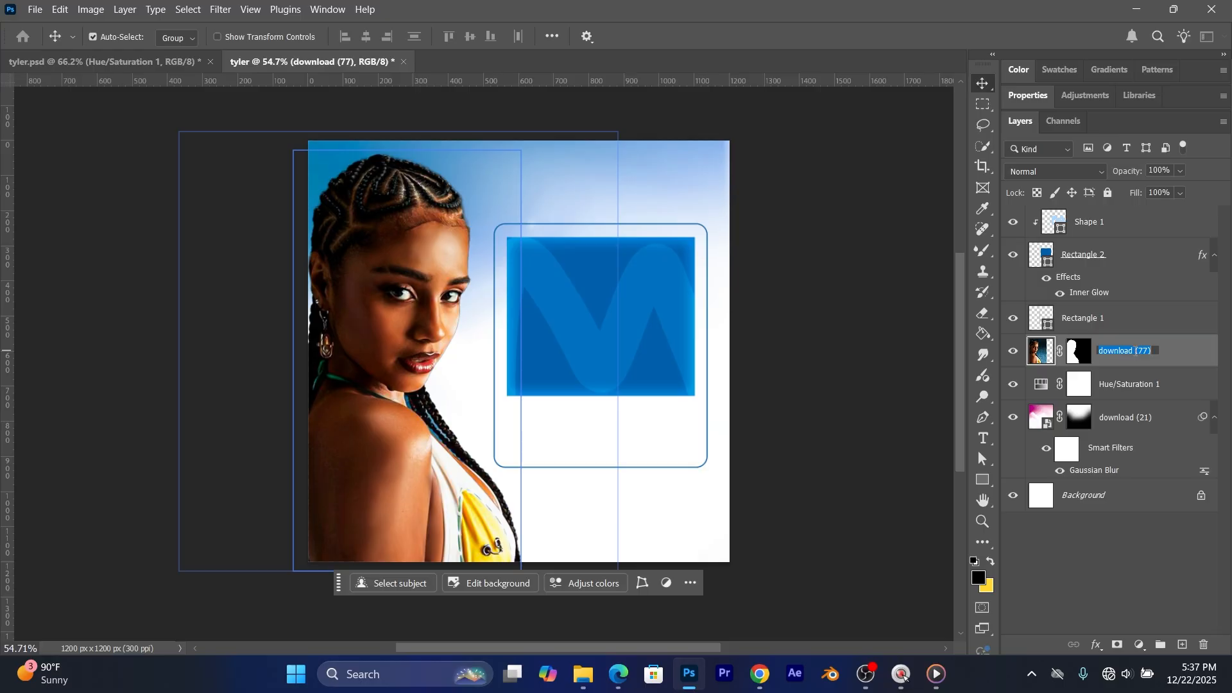
{"action": "type", "text": "tyler main"}
{"action": "left_click", "coordinate": [1198, 356]}
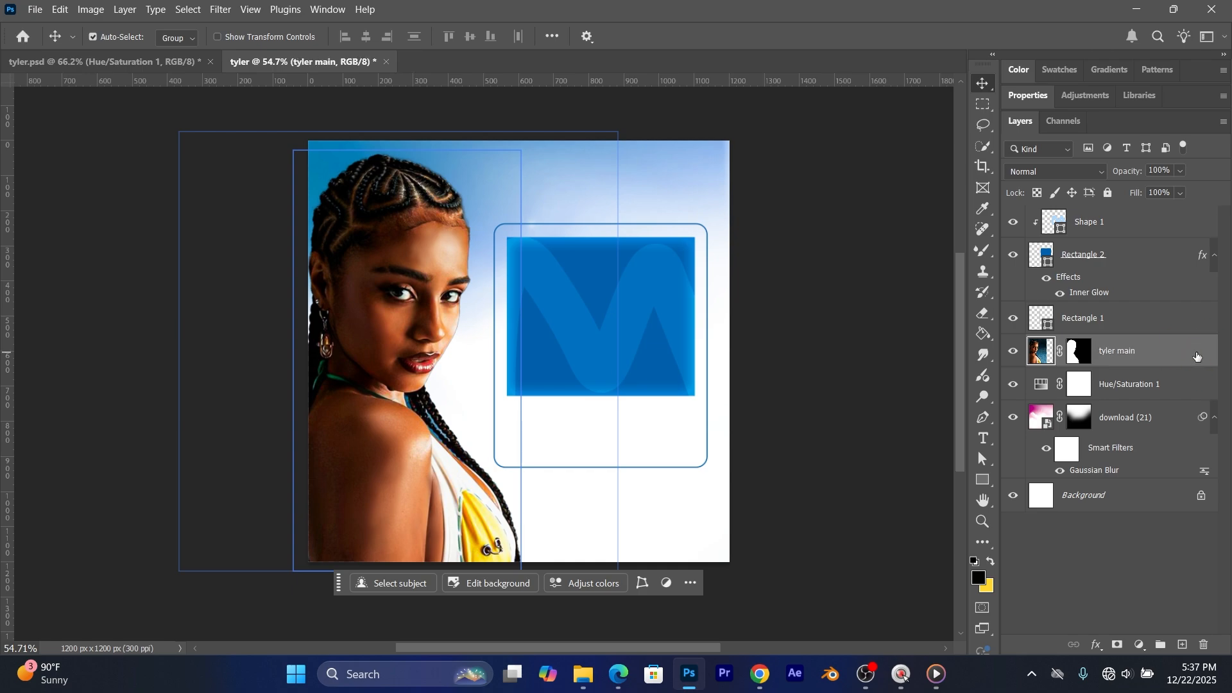
Step: Duplicate the portrait layer and rename the copy as "tyler subset"
{"action": "key", "text": "ctrl+j"}
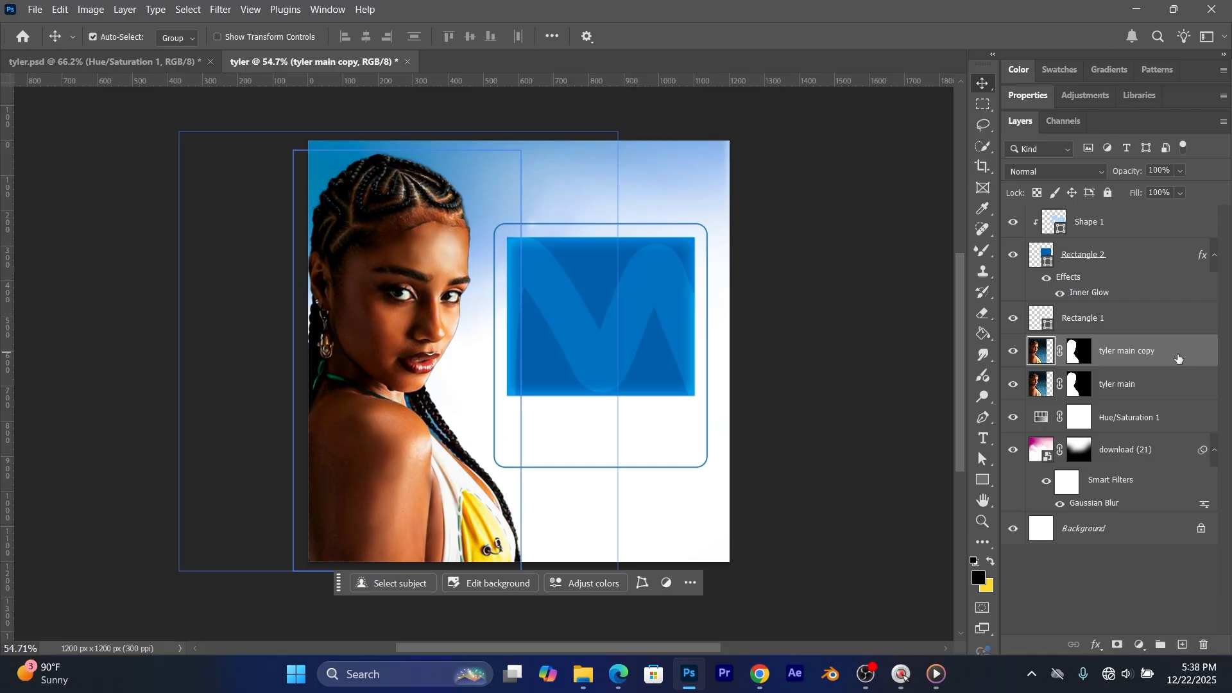
{"action": "double_click", "coordinate": [1144, 350]}
{"action": "left_click", "coordinate": [1151, 351]}
{"action": "key", "text": "BackSpace"}
{"action": "key", "text": "BackSpace"}
{"action": "key", "text": "BackSpace"}
{"action": "key", "text": "BackSpace"}
{"action": "key", "text": "BackSpace"}
{"action": "key", "text": "BackSpace"}
{"action": "key", "text": "BackSpace"}
{"action": "key", "text": "BackSpace"}
{"action": "key", "text": "BackSpace"}
{"action": "type", "text": "subset"}
{"action": "left_click", "coordinate": [1179, 352]}
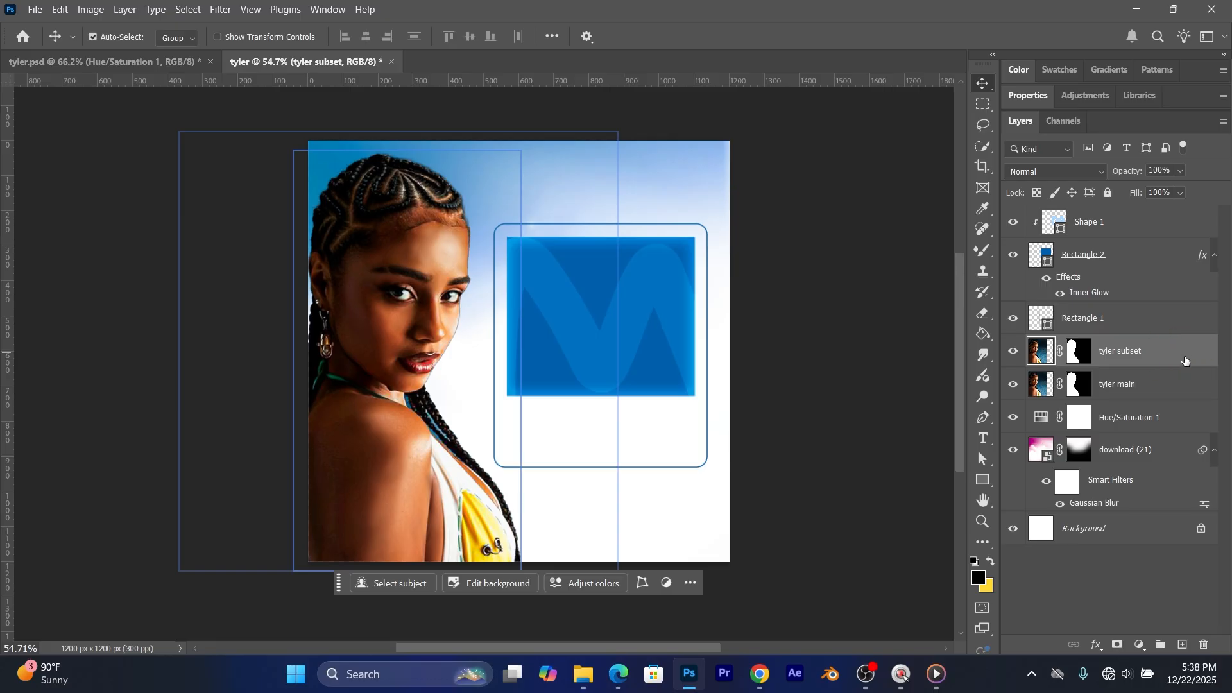
Step: Bring the "tyler subset" layer to the top of the stack and scale it to about 40.46% over the blue rectangle's left part
{"action": "left_click_drag", "start_coordinate": [403, 282], "coordinate": [595, 292]}
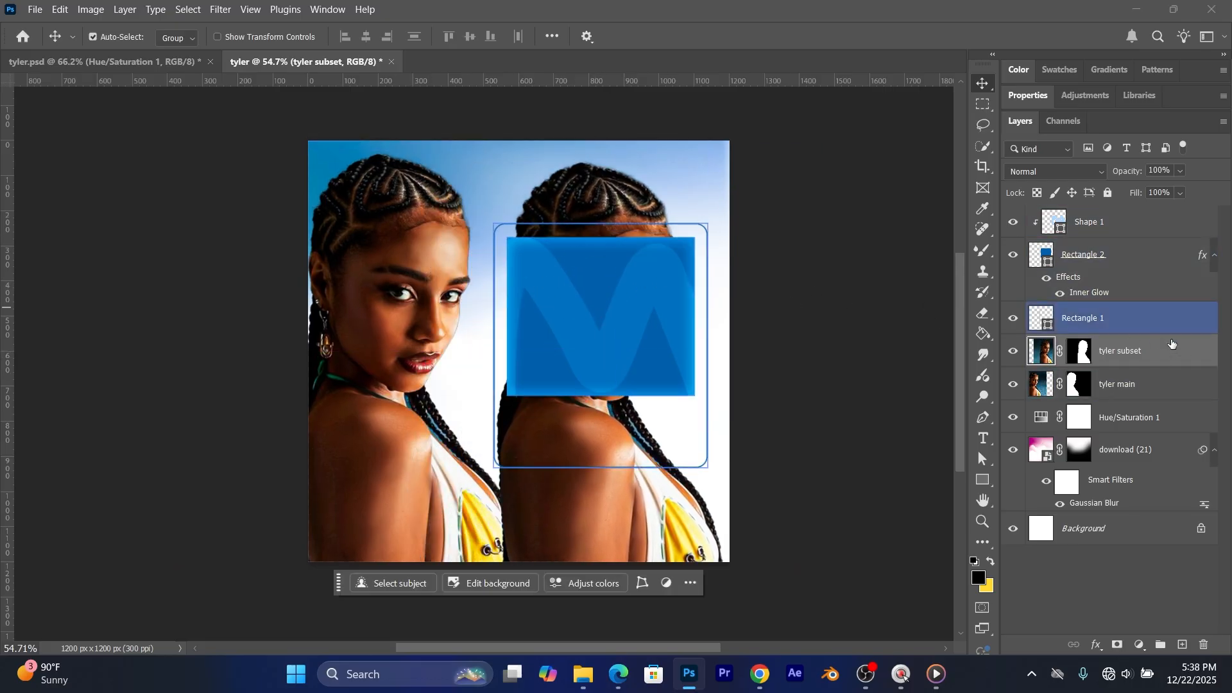
{"action": "left_click_drag", "start_coordinate": [1148, 351], "coordinate": [1167, 218]}
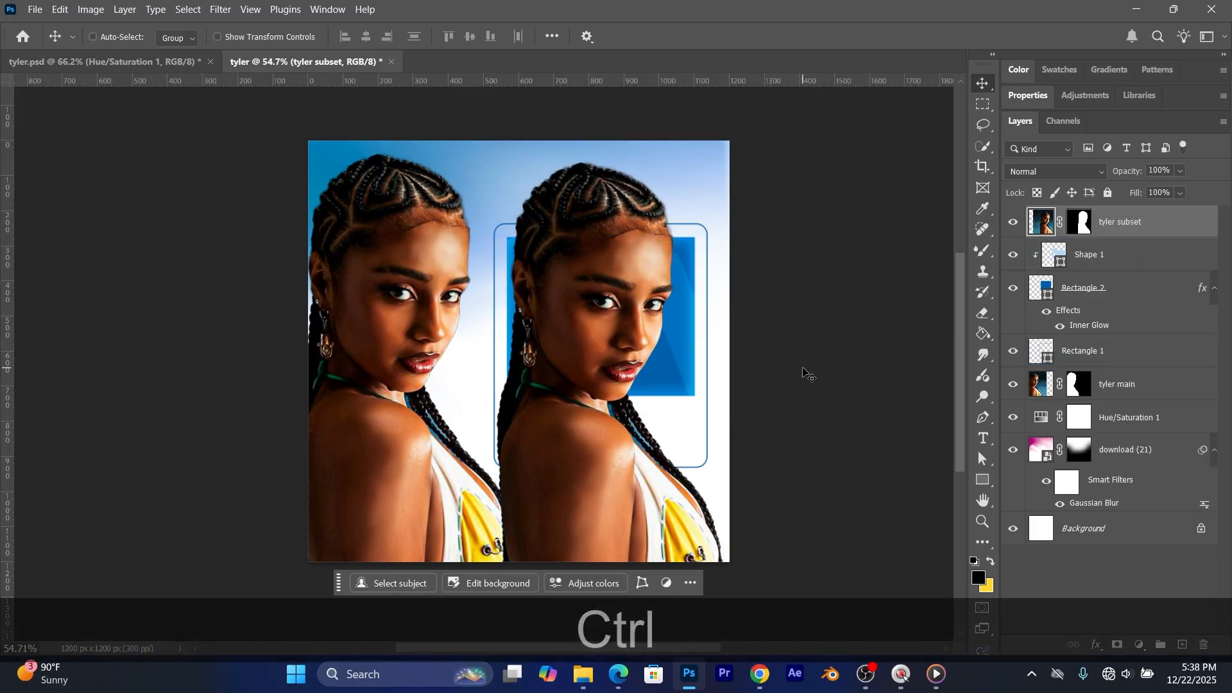
{"action": "key", "text": "ctrl+t"}
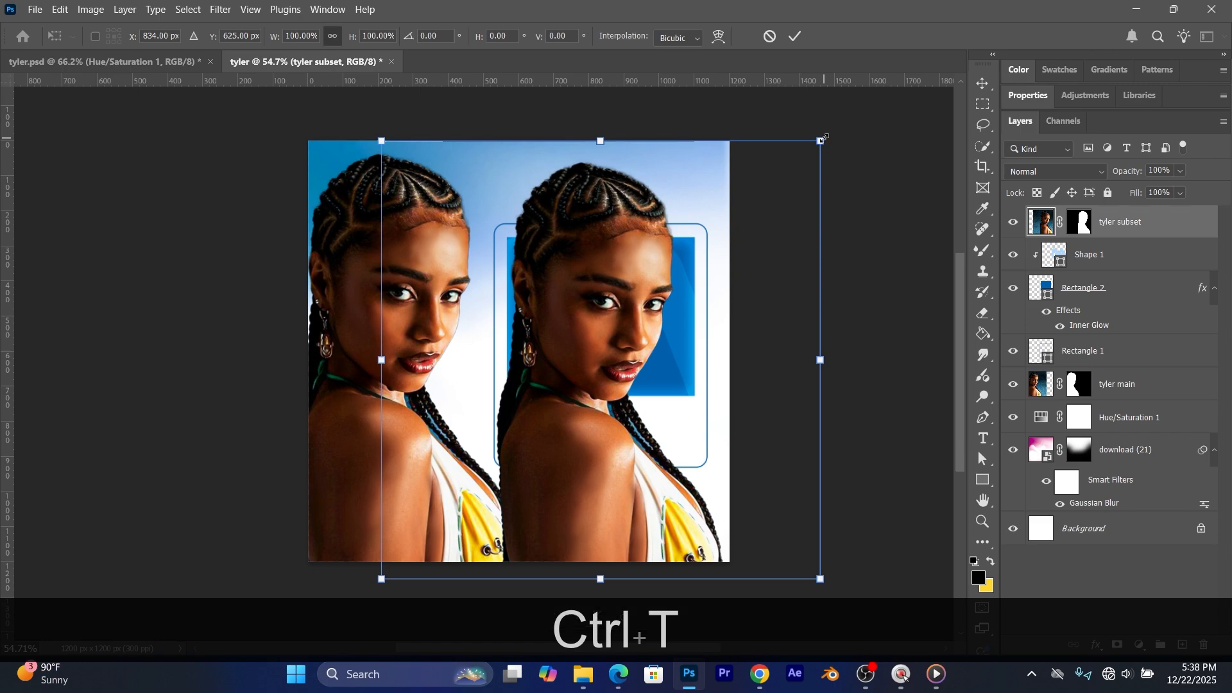
{"action": "left_click_drag", "start_coordinate": [820, 141], "coordinate": [545, 383]}
{"action": "left_click_drag", "start_coordinate": [471, 483], "coordinate": [545, 303]}
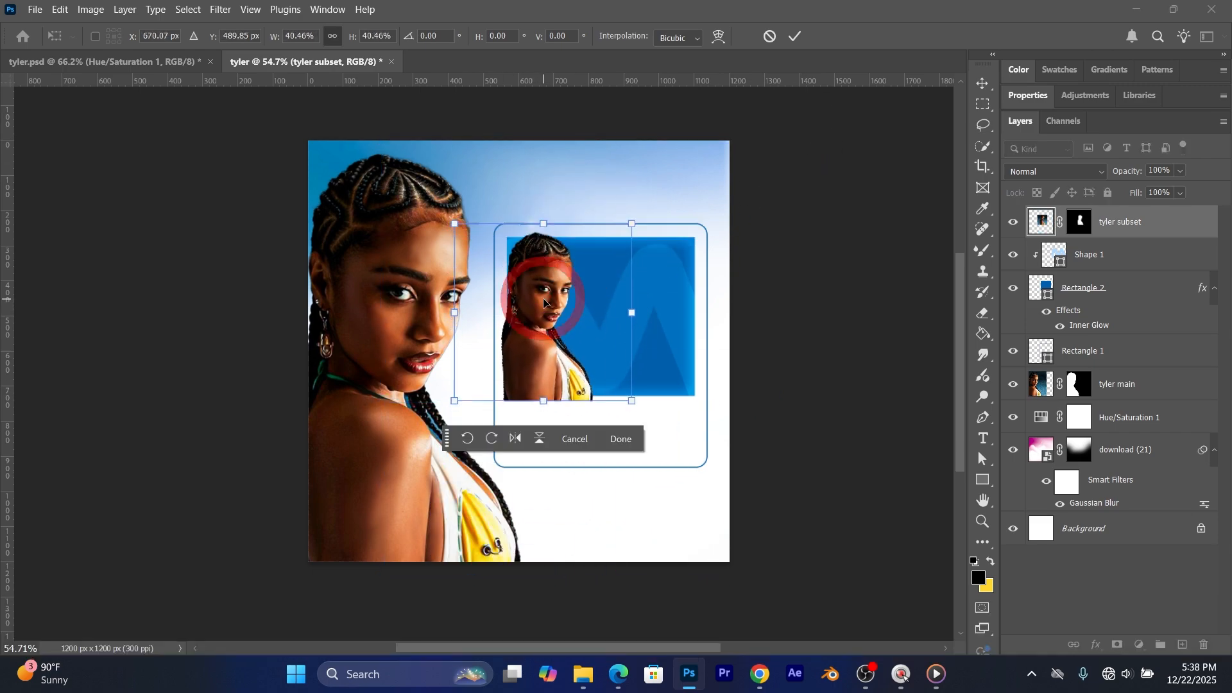
{"action": "left_click", "coordinate": [799, 35]}
Step: Add a Gradient Map adjustment layer directly above the "tyler subset" layer
{"action": "left_click", "coordinate": [1158, 248]}
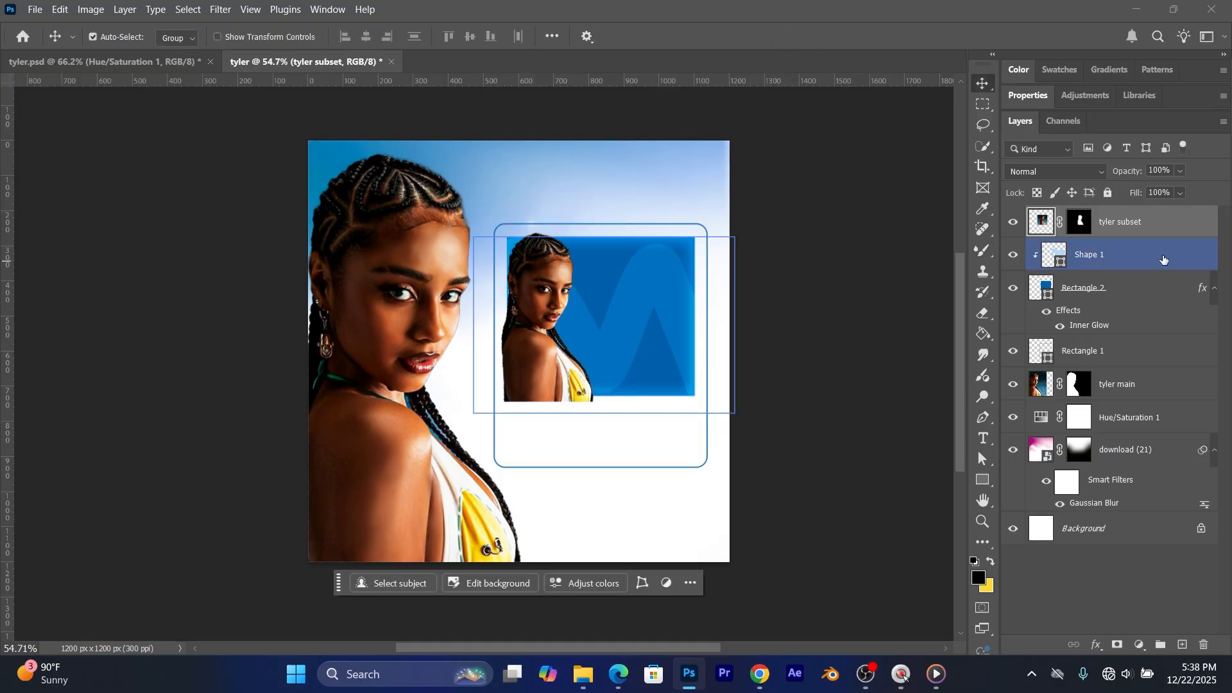
{"action": "left_click", "coordinate": [1193, 228]}
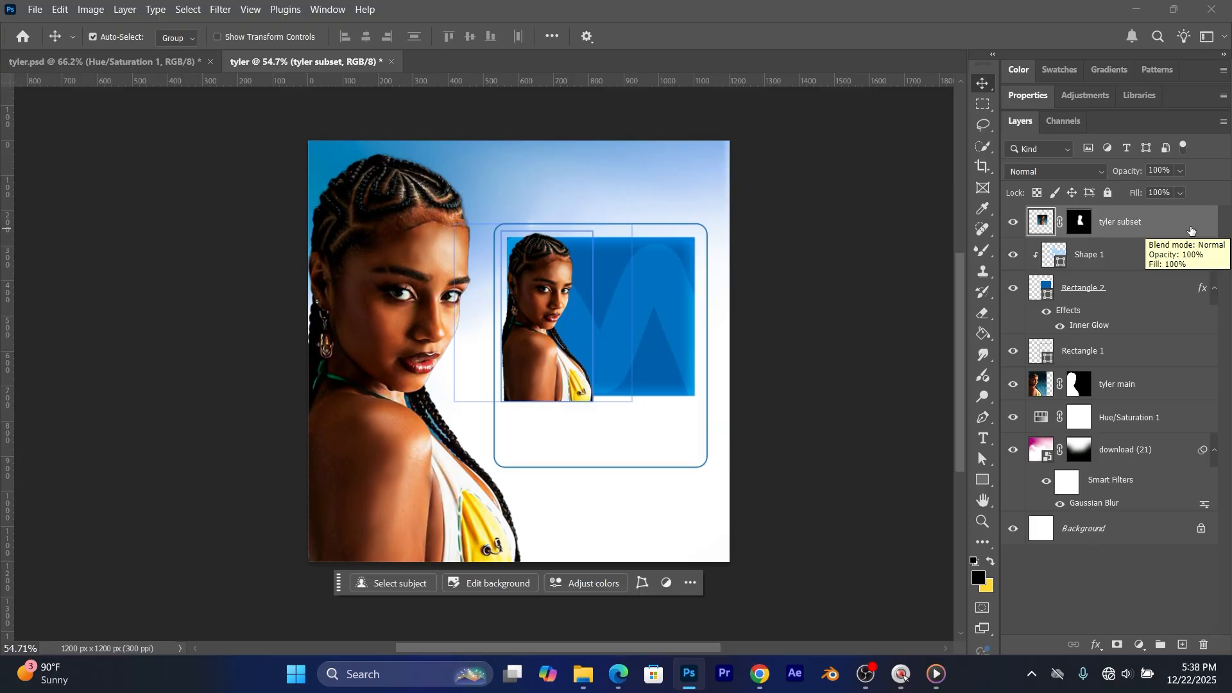
{"action": "left_click", "coordinate": [1087, 96]}
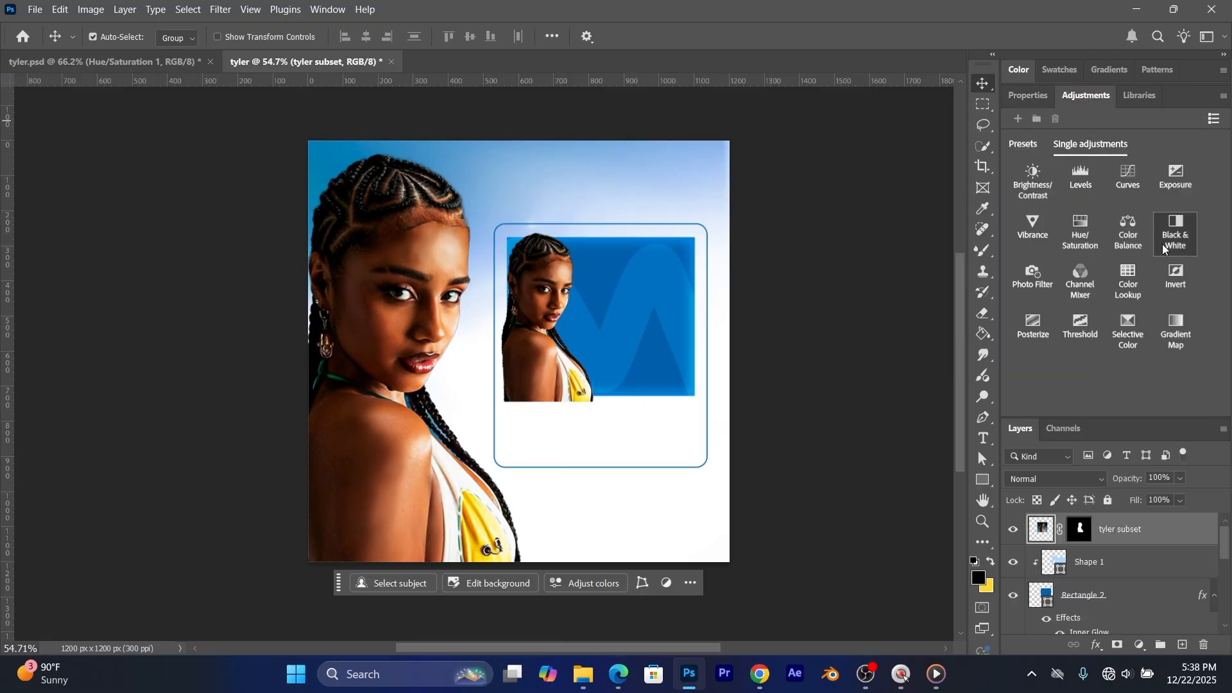
{"action": "left_click", "coordinate": [1178, 329]}
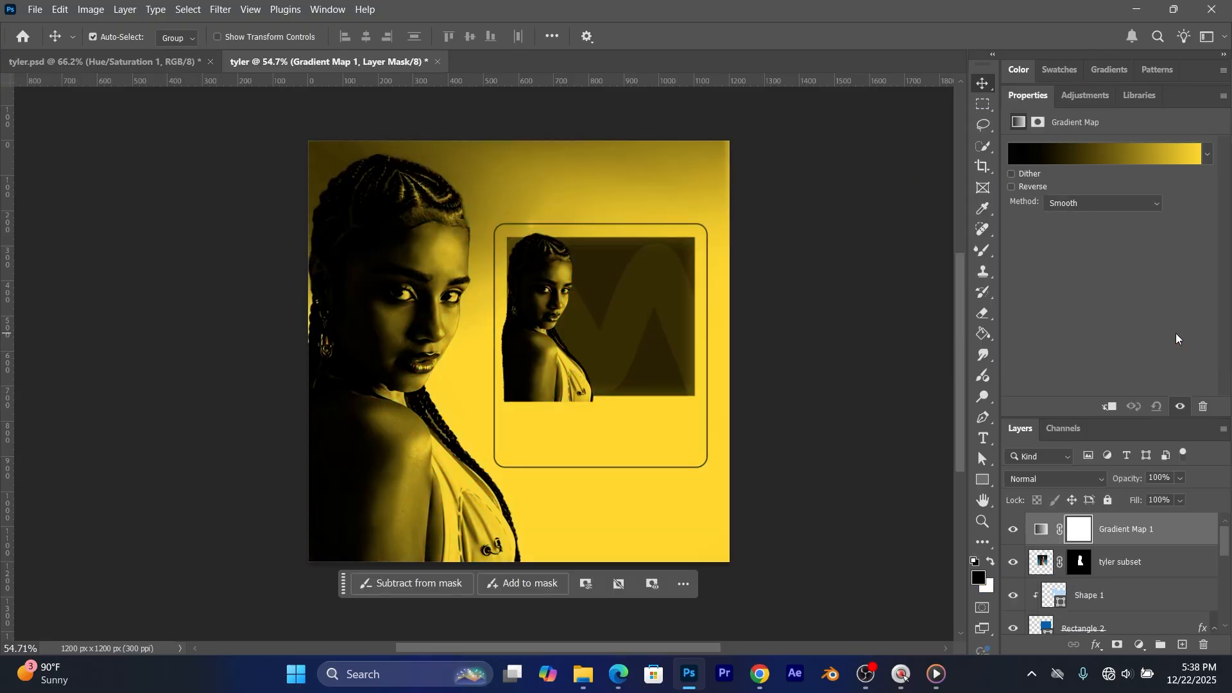
Step: Set the gradient map's shadow-end color stop to a dark teal
{"action": "left_click", "coordinate": [1095, 156]}
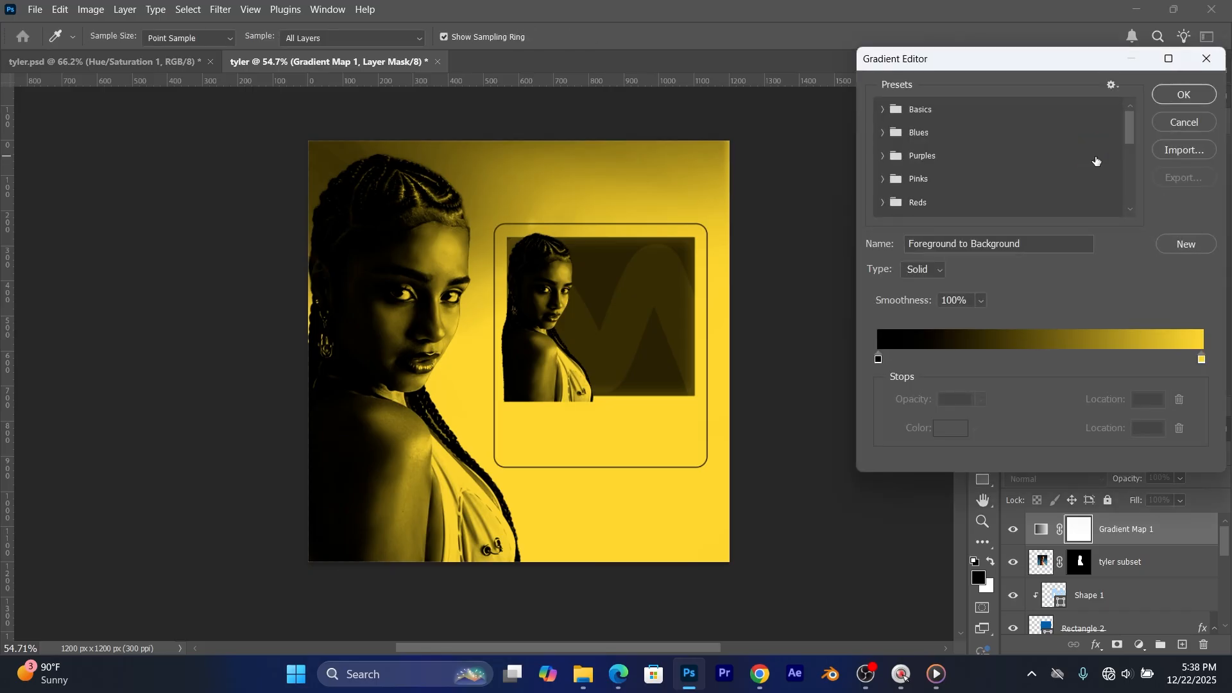
{"action": "double_click", "coordinate": [879, 359]}
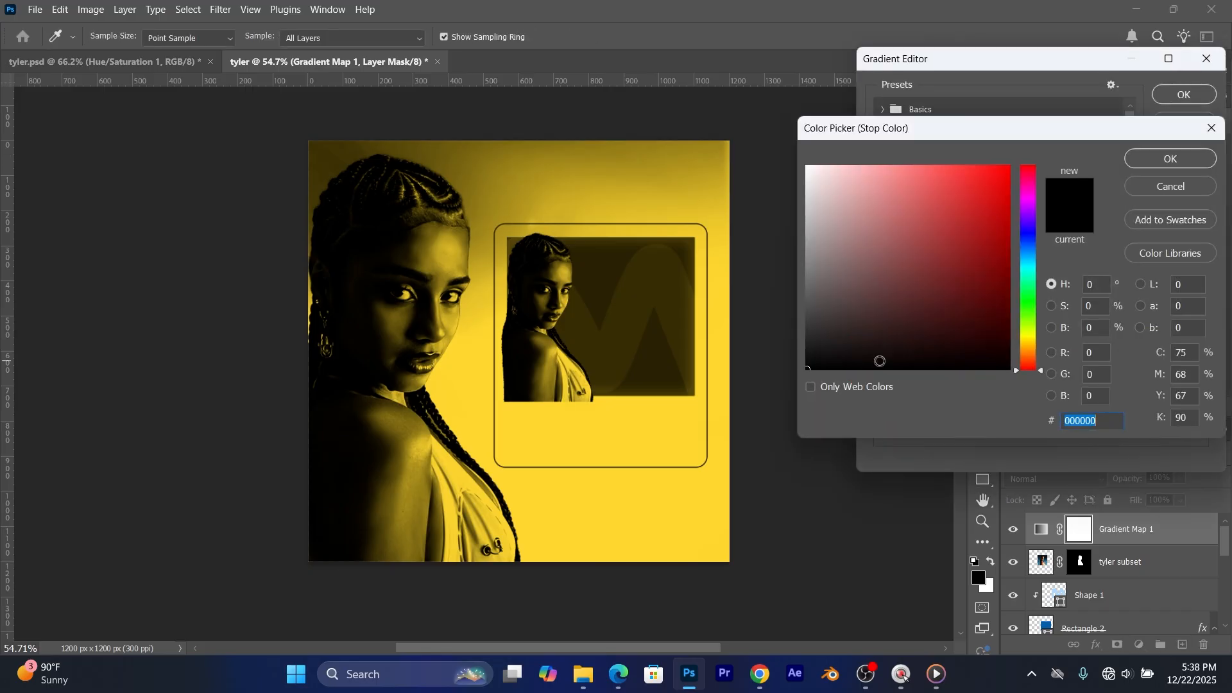
{"action": "mouse_move", "coordinate": [1029, 276]}
{"action": "left_mouse_down"}
{"action": "mouse_move", "coordinate": [1030, 254]}
{"action": "mouse_move", "coordinate": [1030, 268]}
{"action": "left_mouse_up"}
{"action": "left_click_drag", "start_coordinate": [1008, 313], "coordinate": [1010, 322]}
{"action": "left_click", "coordinate": [1163, 159]}
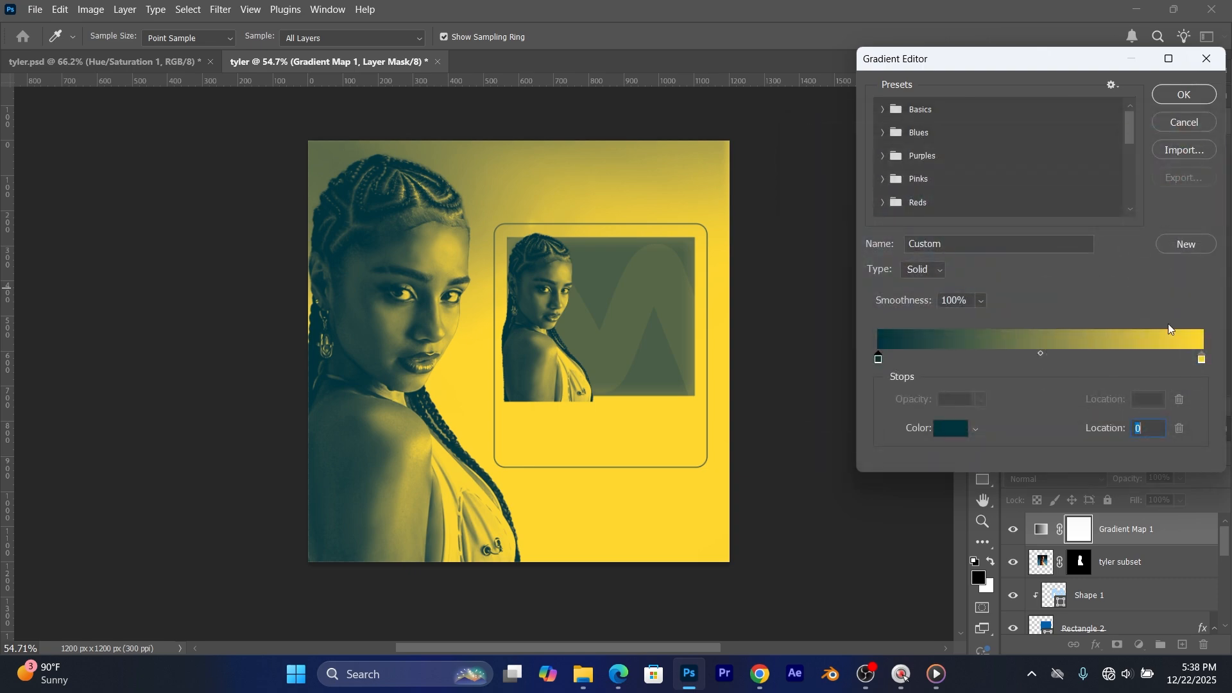
Step: Set the gradient map's highlight-end color stop to bright cyan #1de7ff
{"action": "double_click", "coordinate": [1202, 361]}
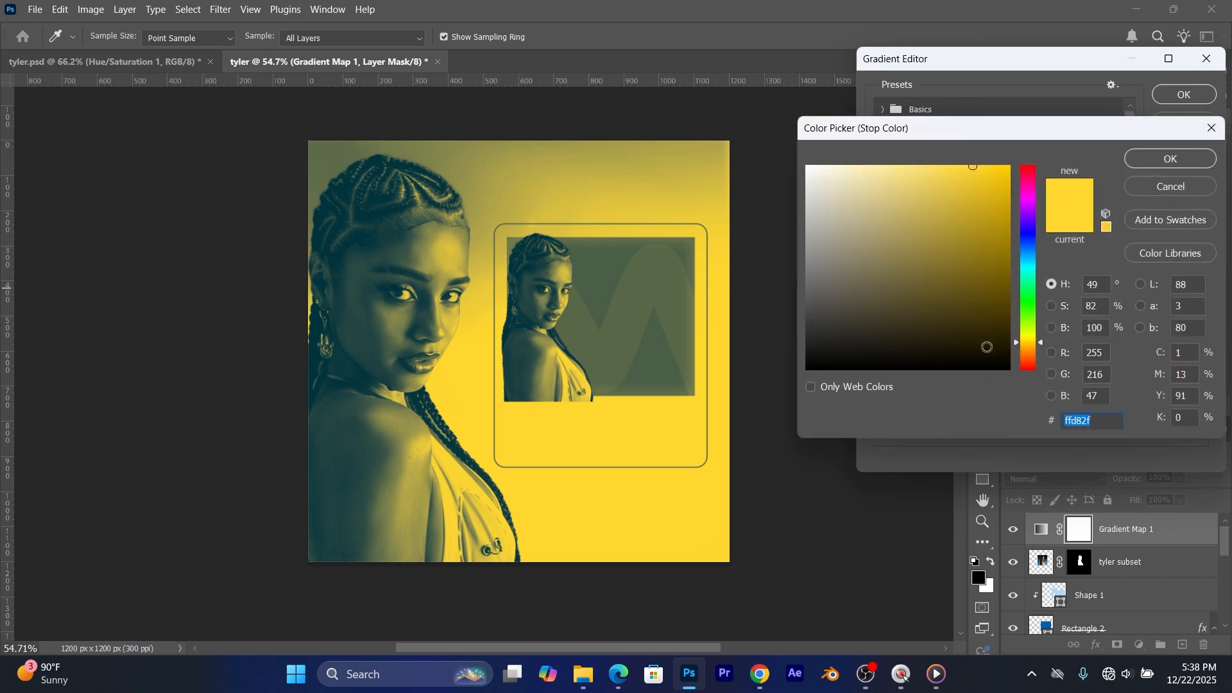
{"action": "left_click", "coordinate": [1031, 268]}
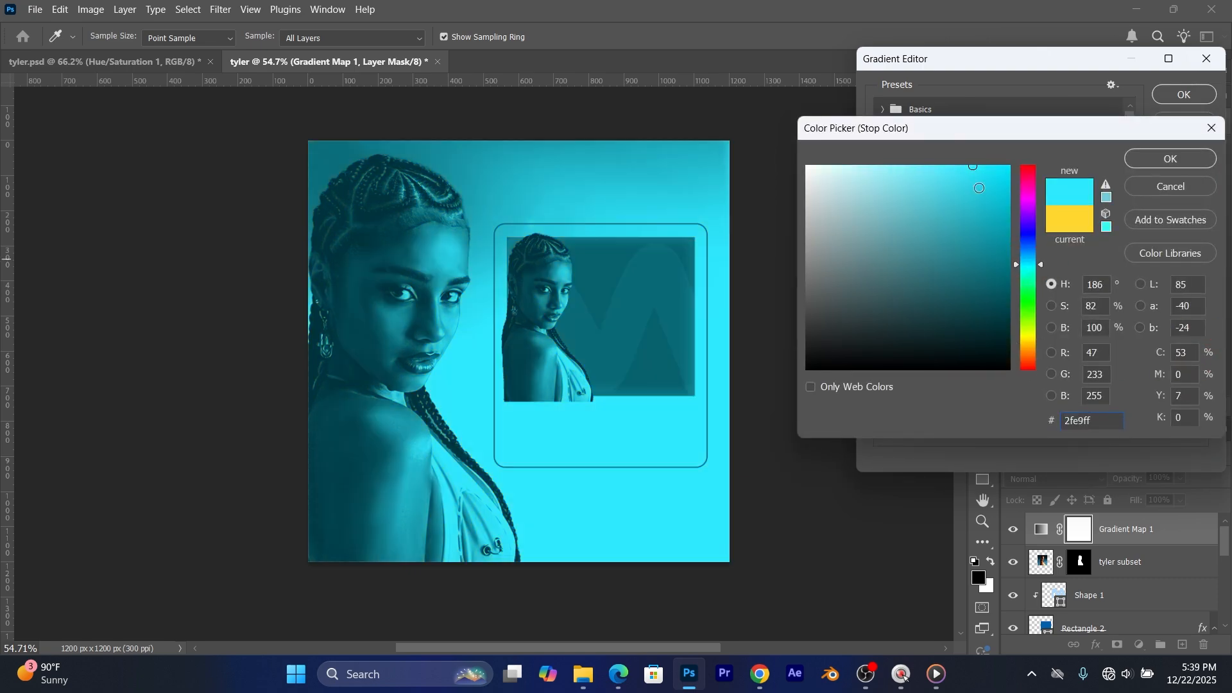
{"action": "left_click_drag", "start_coordinate": [968, 181], "coordinate": [988, 169]}
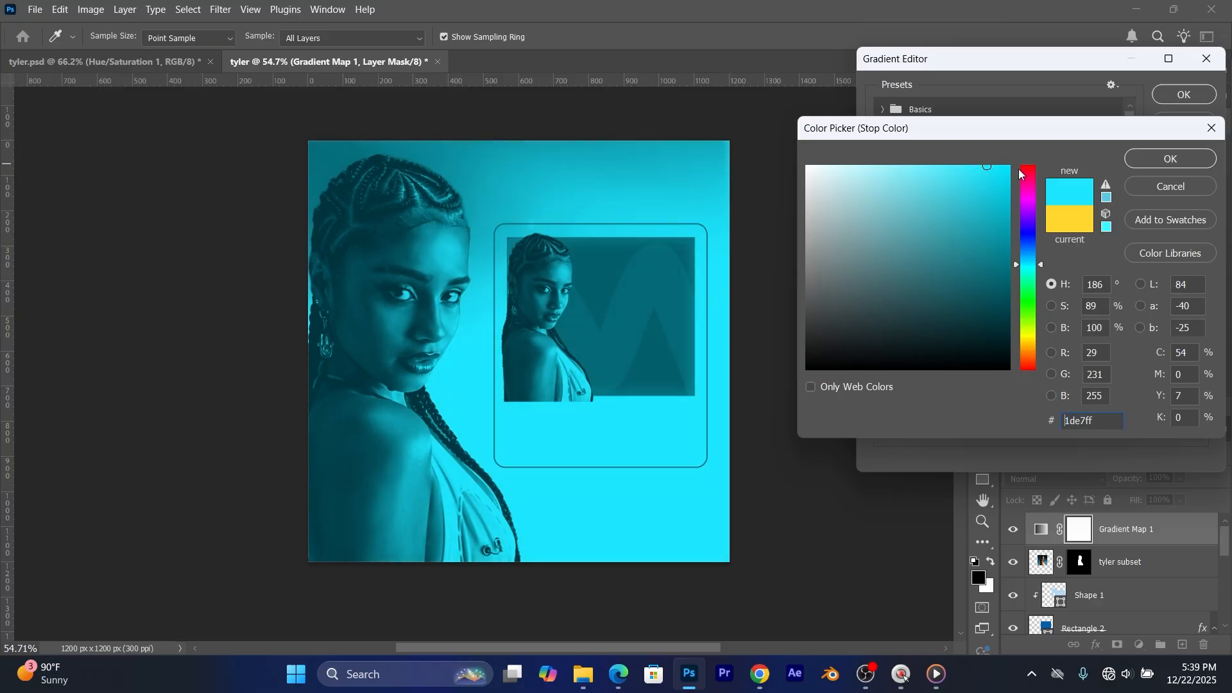
{"action": "left_click", "coordinate": [1171, 158]}
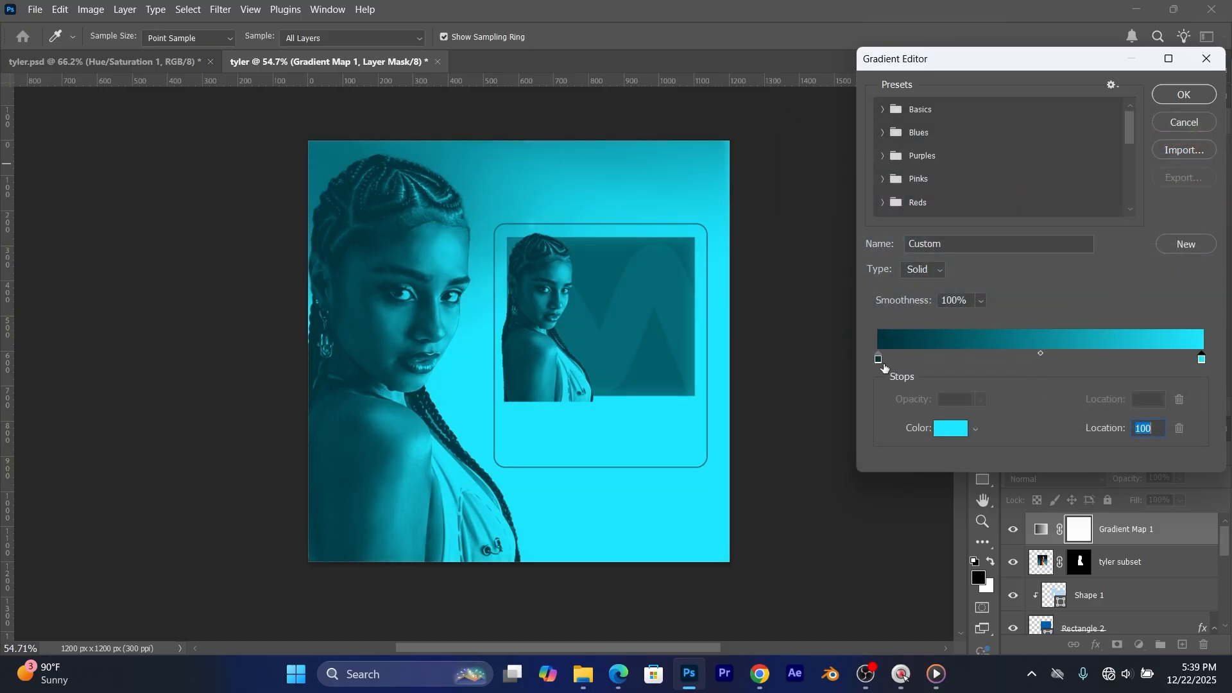
Step: Darken the gradient map's shadow-end color stop to #001c21
{"action": "left_click", "coordinate": [878, 359]}
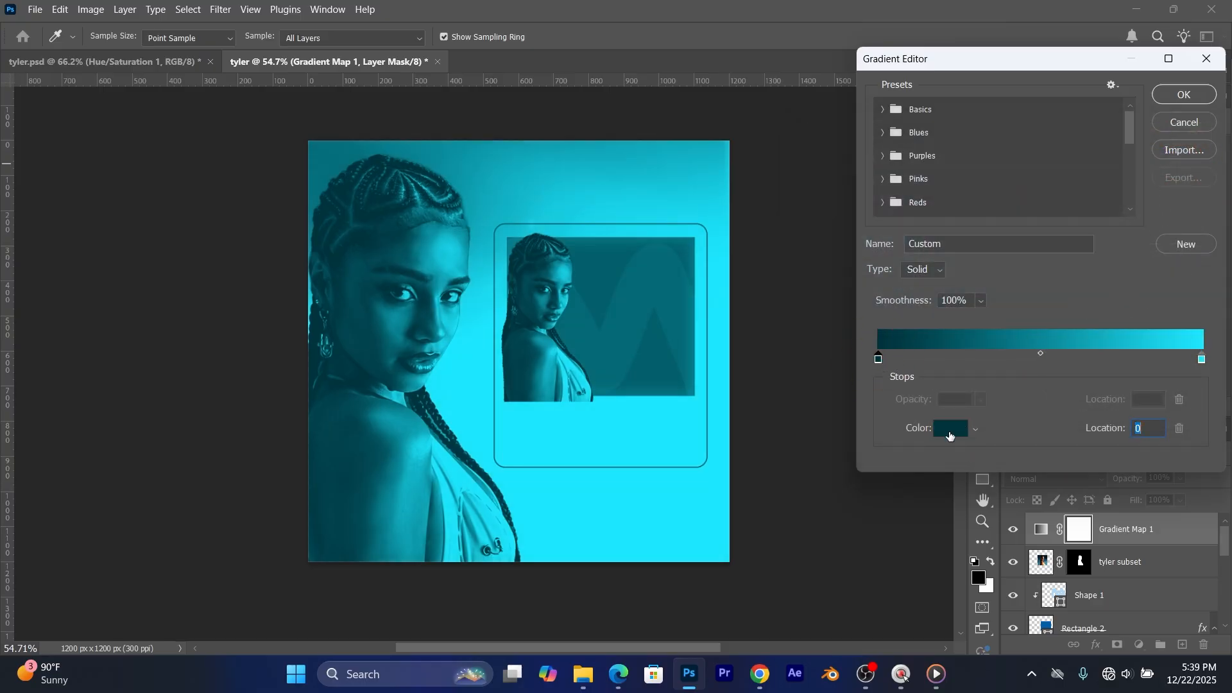
{"action": "left_click", "coordinate": [951, 433]}
{"action": "left_click", "coordinate": [1006, 338]}
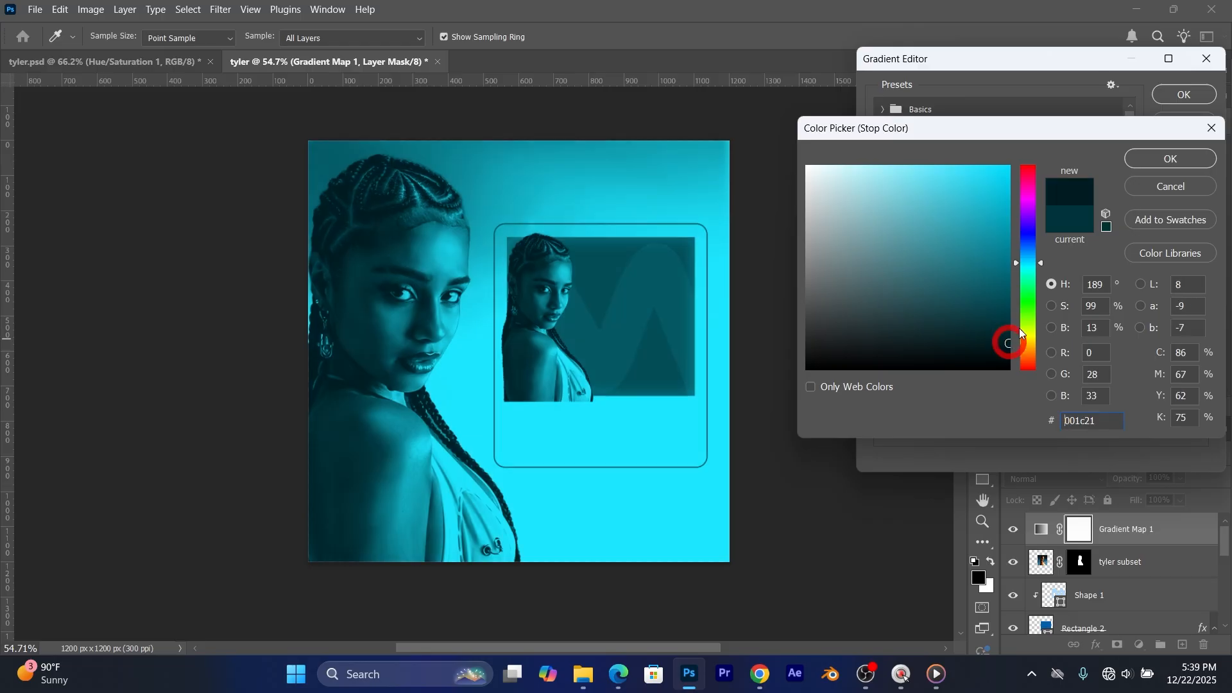
{"action": "left_click", "coordinate": [1171, 158]}
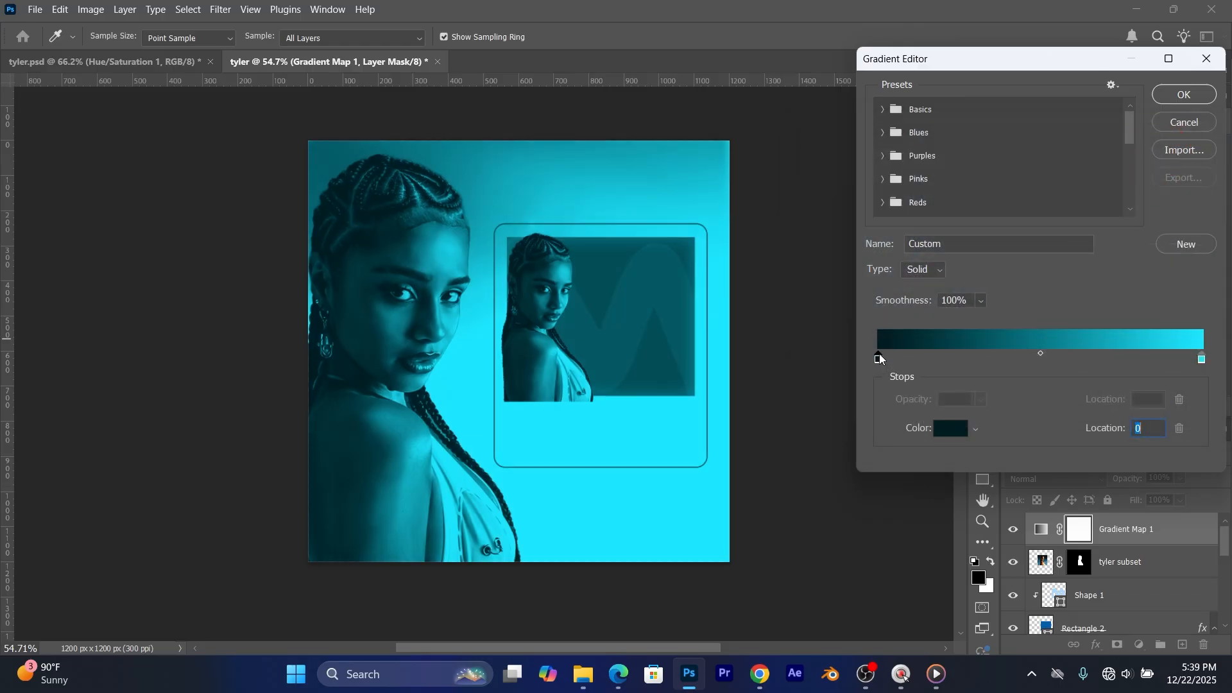
Step: Duplicate the dark stop to location 100 and place the cyan stop near the middle of the gradient
{"action": "key", "text": "alt"}
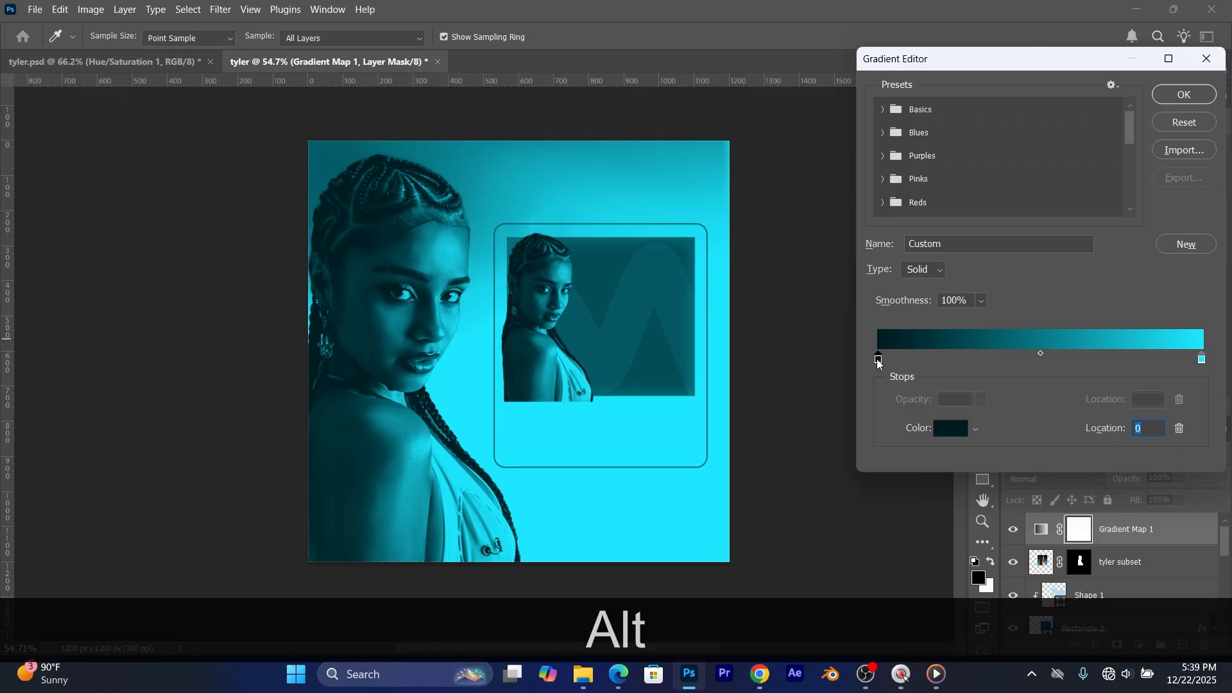
{"action": "left_click_drag", "start_coordinate": [879, 362], "coordinate": [1082, 359]}
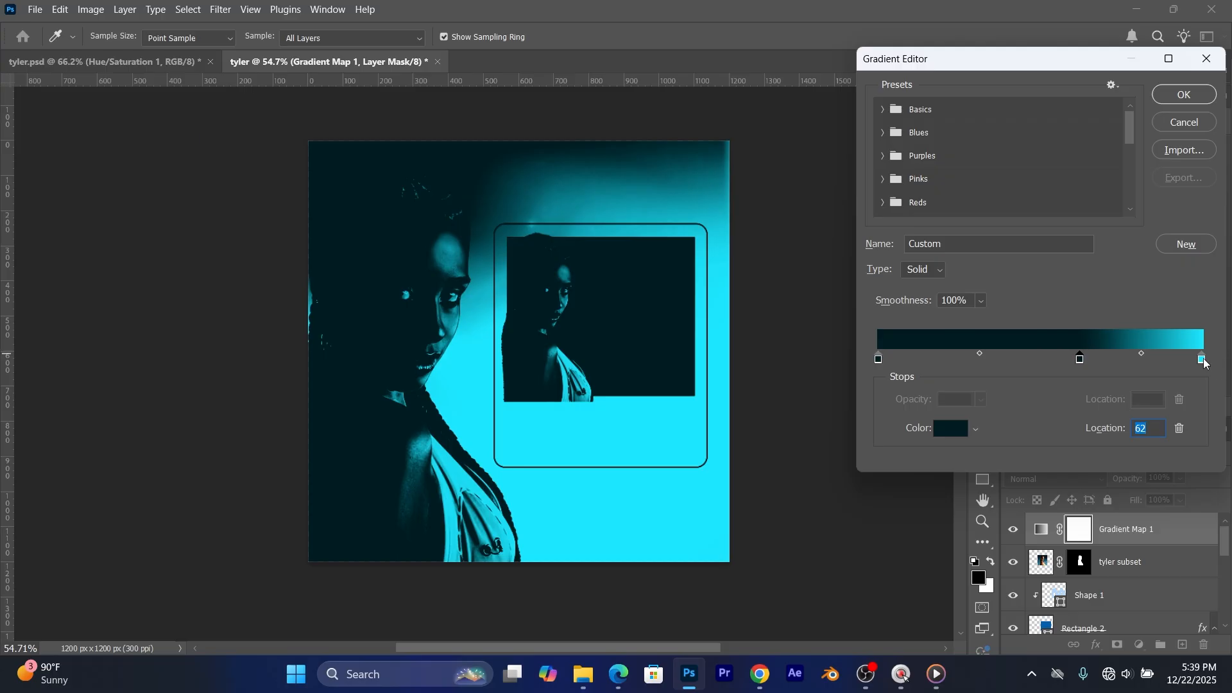
{"action": "mouse_move", "coordinate": [1205, 363]}
{"action": "left_mouse_down"}
{"action": "mouse_move", "coordinate": [1016, 360]}
{"action": "mouse_move", "coordinate": [1219, 369]}
{"action": "left_mouse_up"}
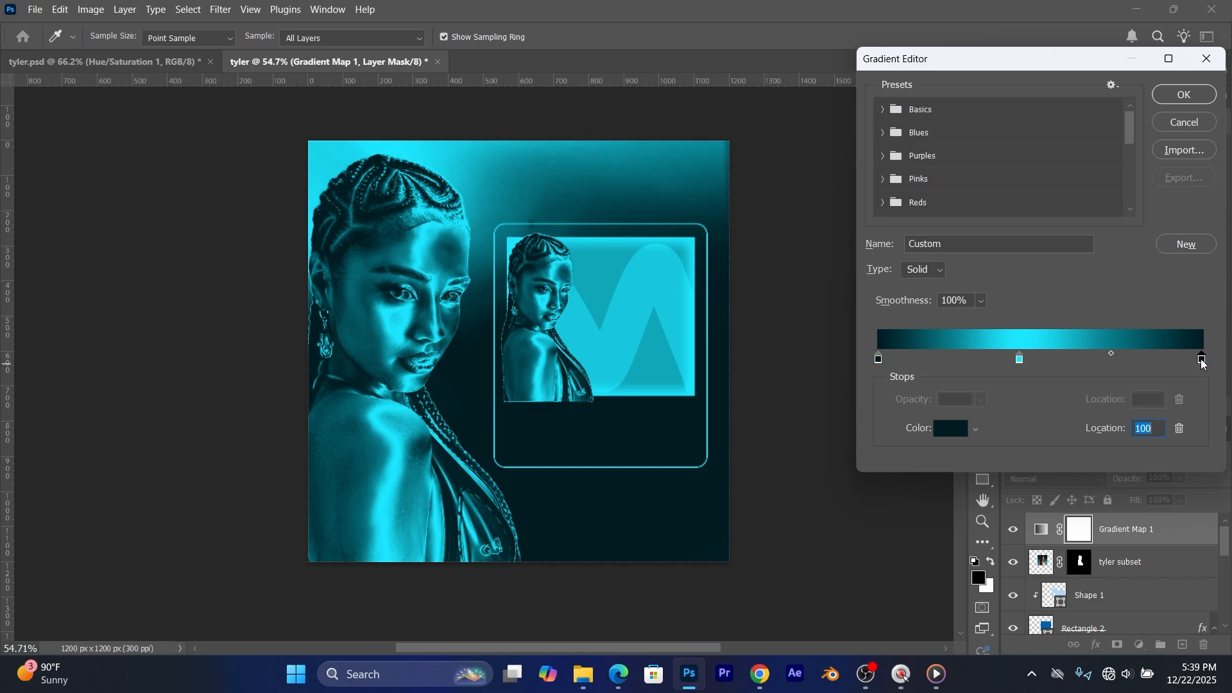
Step: Set the gradient's two midpoints to 33% and 65% and shift the cyan stop slightly towards the highlight end
{"action": "left_click_drag", "start_coordinate": [1110, 353], "coordinate": [1140, 353]}
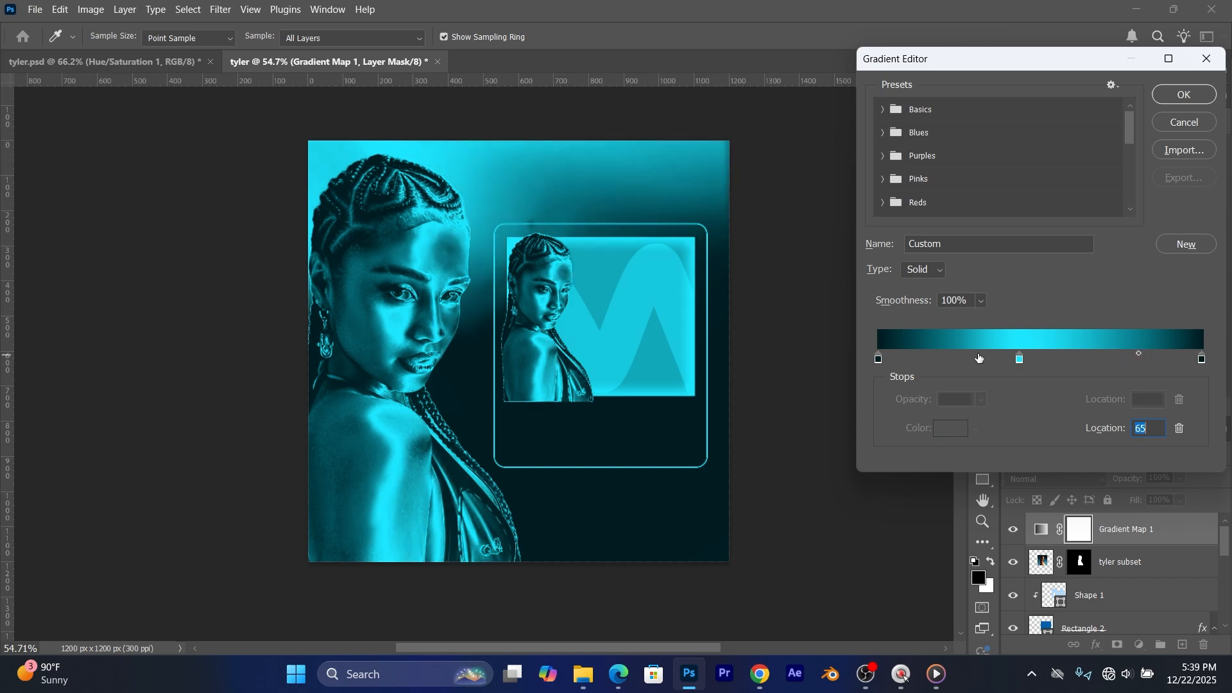
{"action": "left_click_drag", "start_coordinate": [1021, 361], "coordinate": [1031, 361]}
{"action": "left_click_drag", "start_coordinate": [954, 354], "coordinate": [933, 348]}
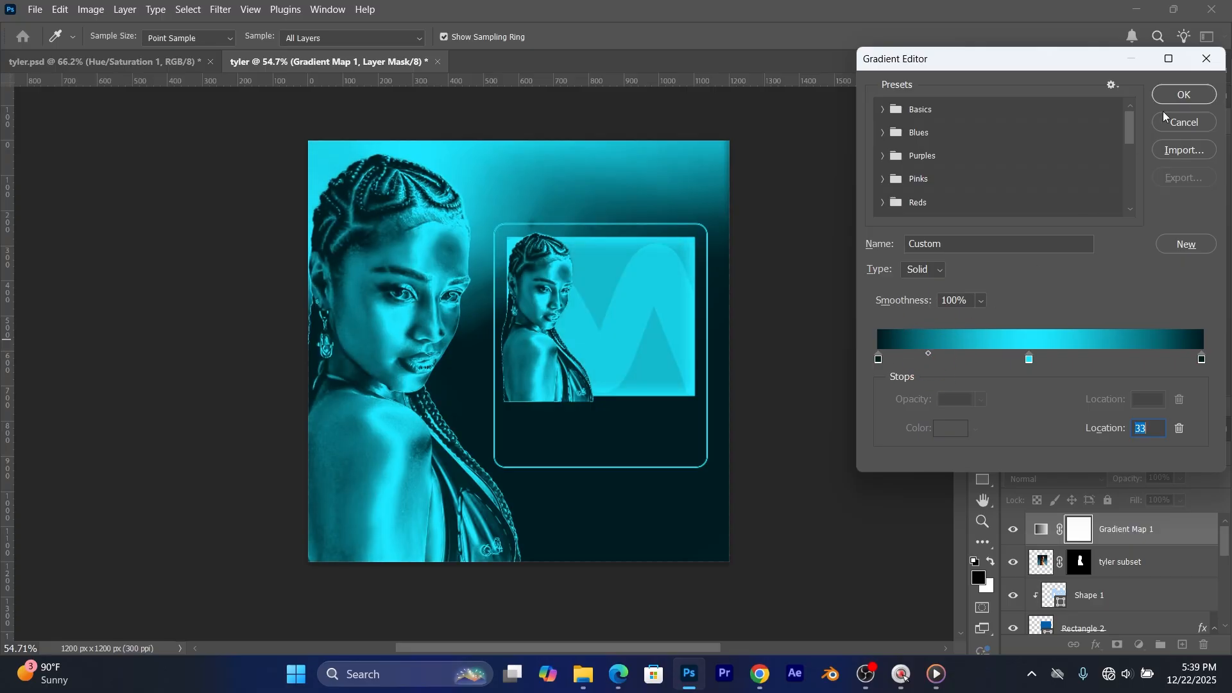
{"action": "left_click", "coordinate": [1192, 97]}
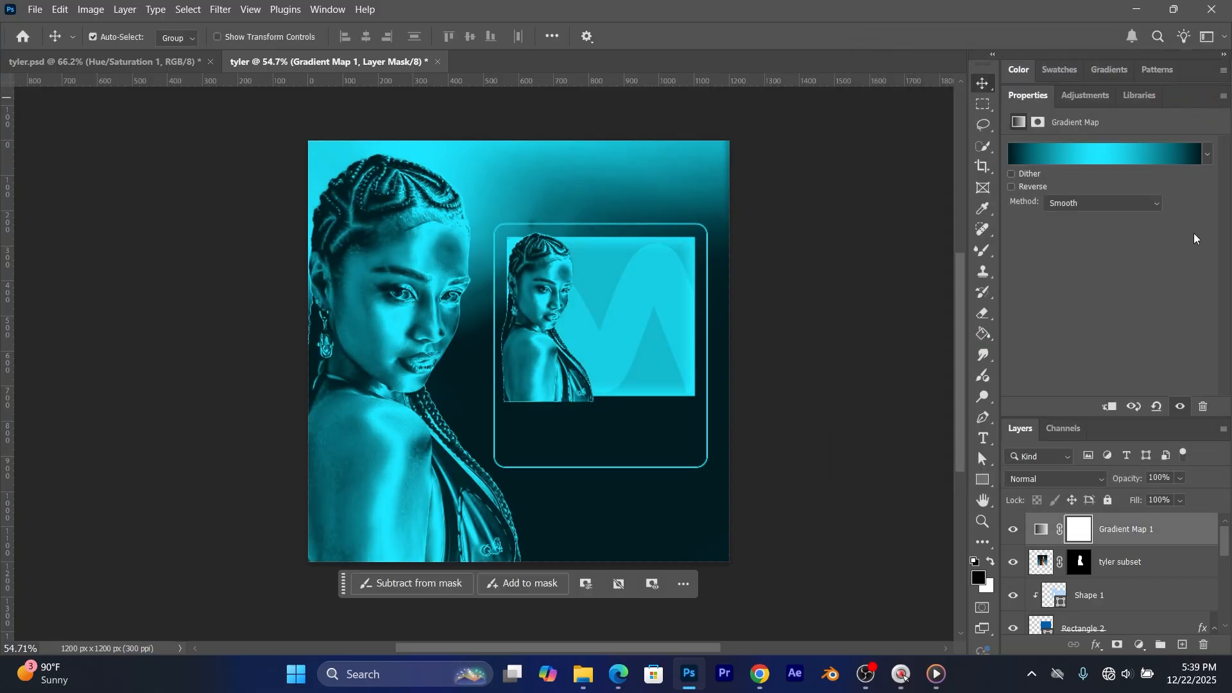
Step: Convert the Gradient Map and "tyler subset" layers together into one smart object
{"action": "double_click", "coordinate": [1027, 96]}
{"action": "left_click", "coordinate": [1140, 265]}
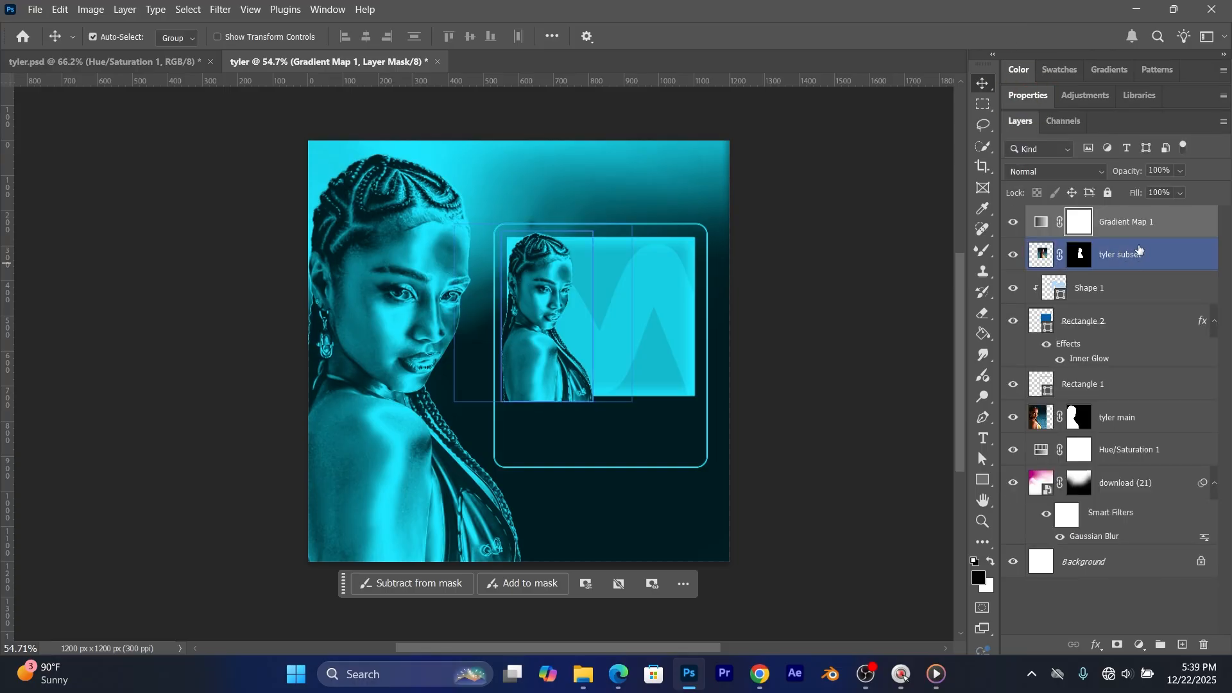
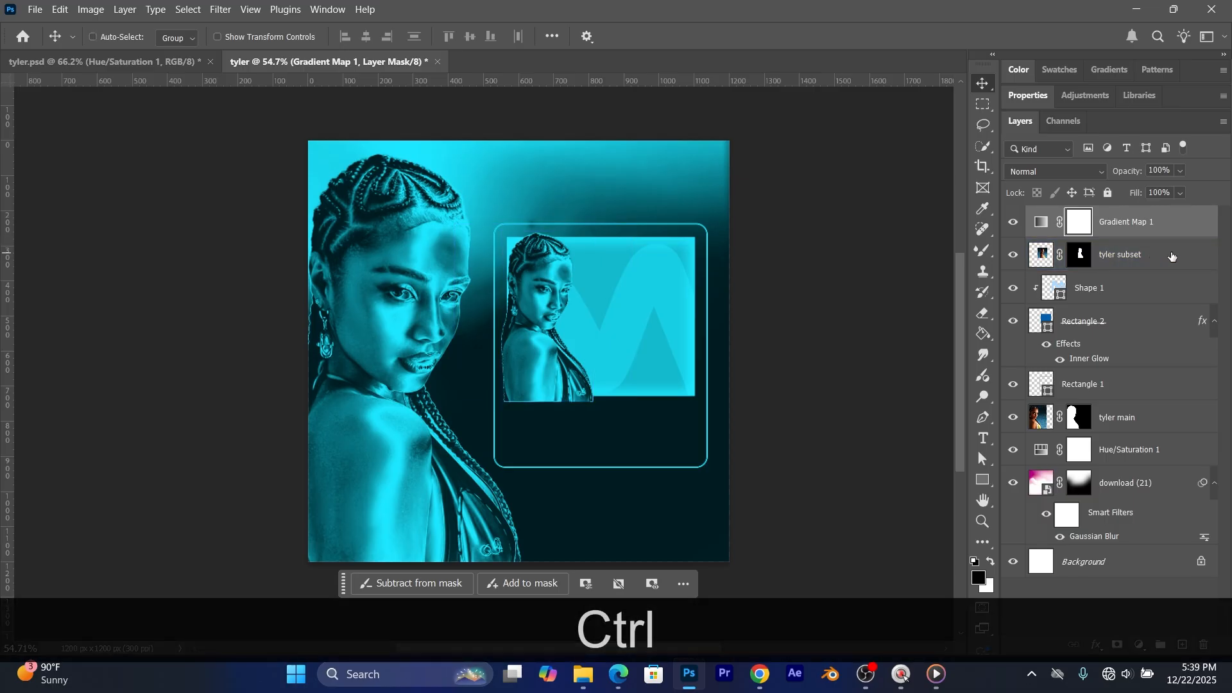
{"action": "left_click", "coordinate": [1171, 256], "text": "ctrl"}
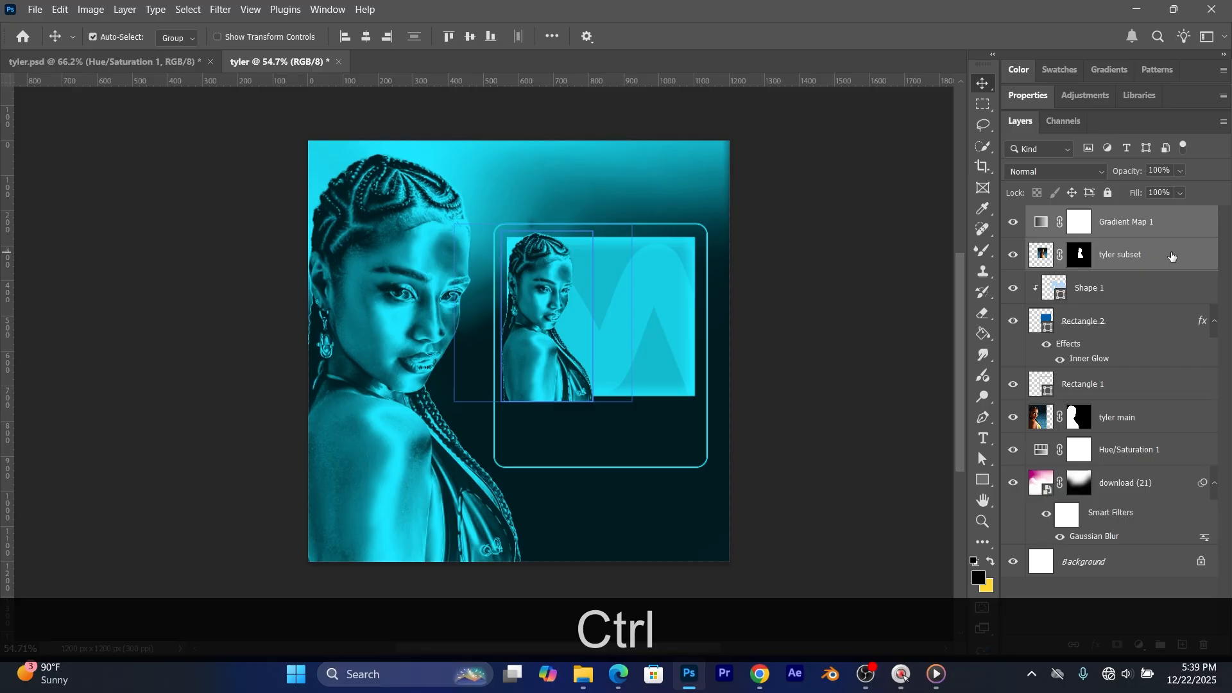
{"action": "right_click", "coordinate": [1172, 256]}
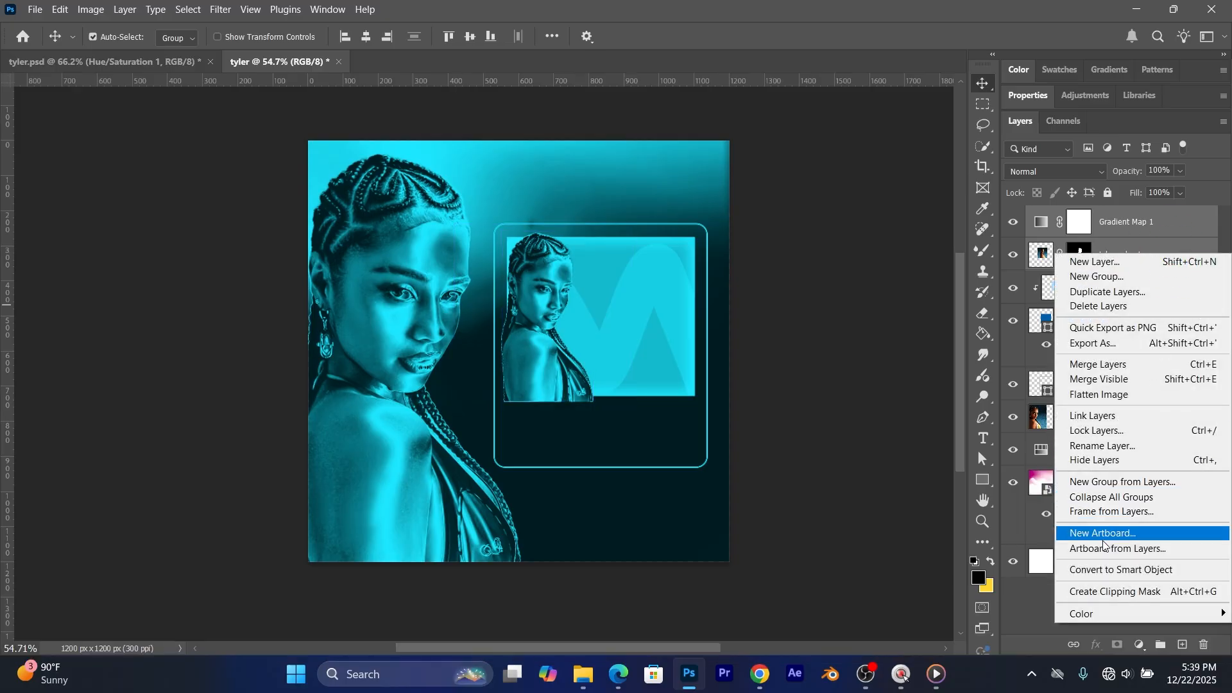
{"action": "left_click", "coordinate": [1104, 567]}
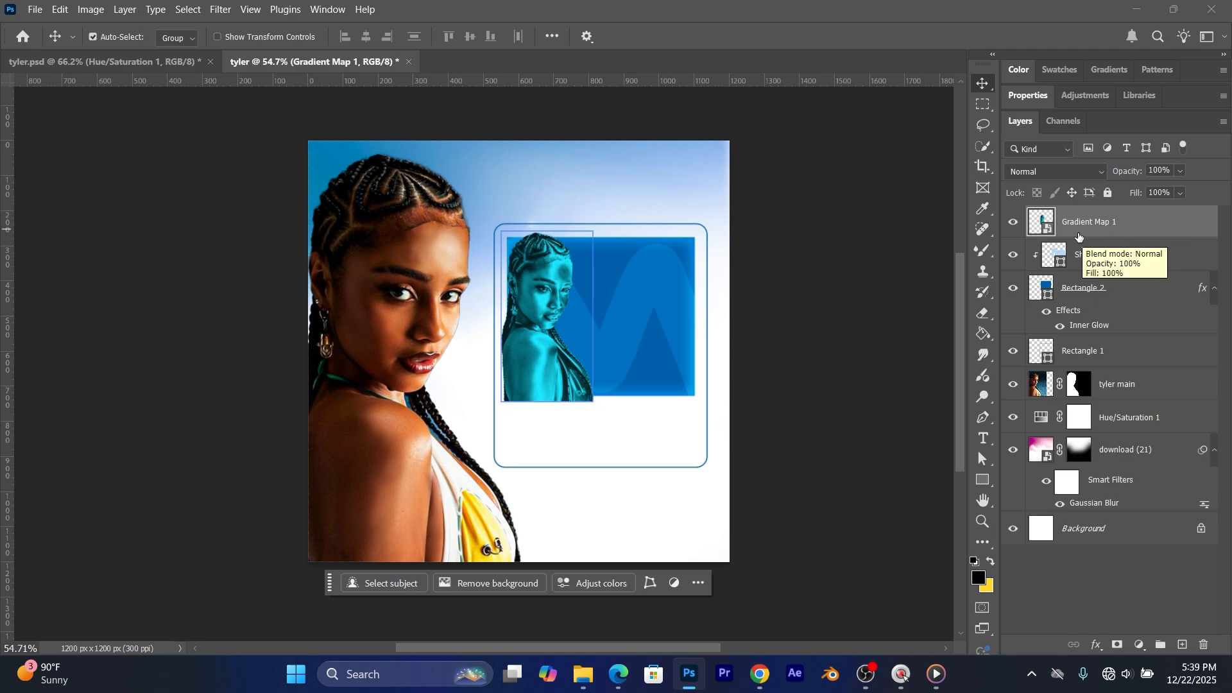
Step: Clip the small portrait's smart object to the blue rectangle and set its blend mode to Lighten
{"action": "right_click", "coordinate": [1142, 222]}
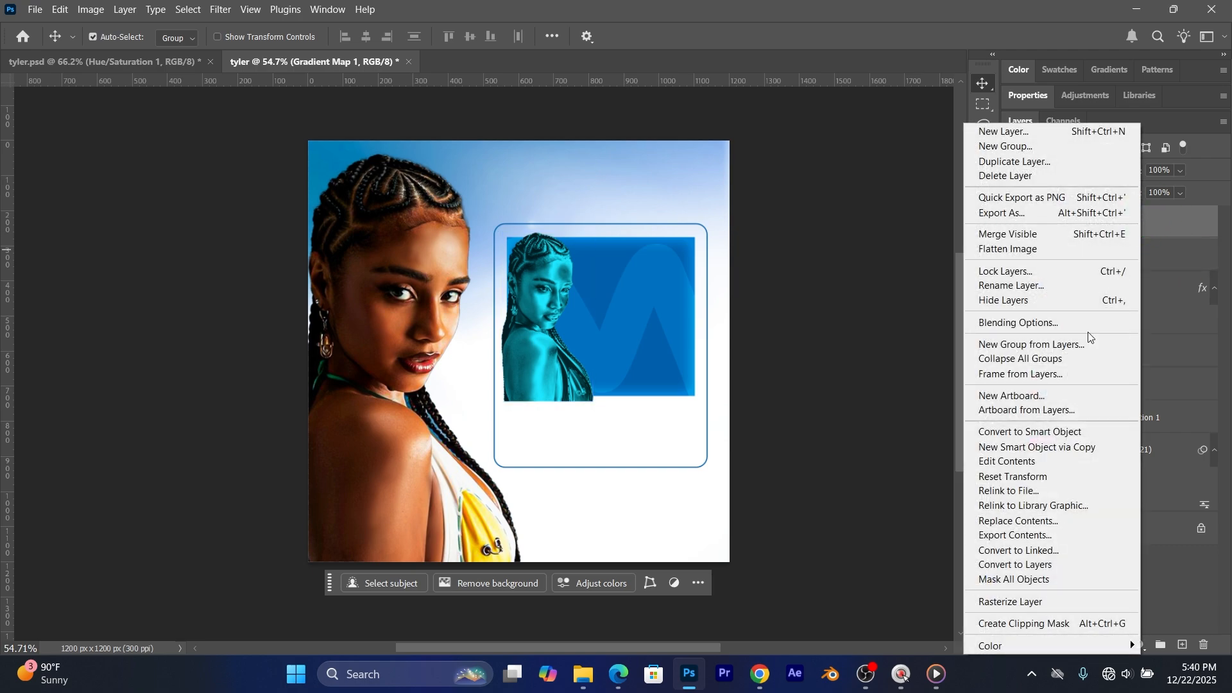
{"action": "left_click", "coordinate": [1005, 622]}
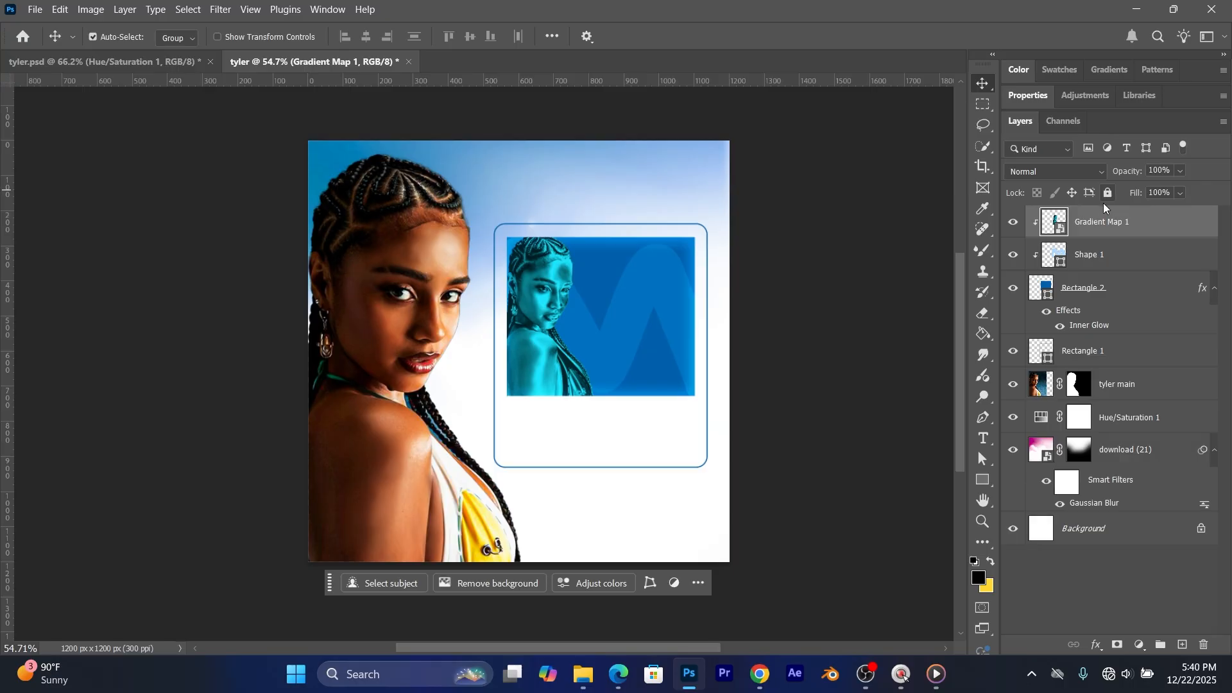
{"action": "left_click", "coordinate": [1066, 172]}
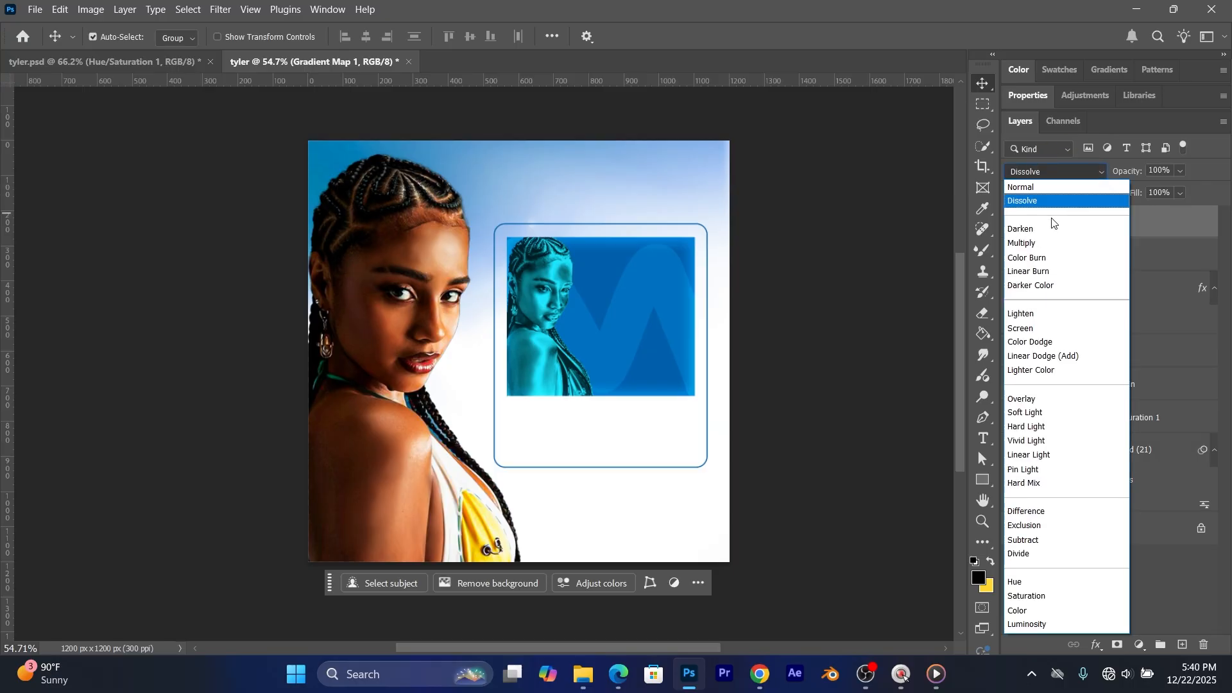
{"action": "left_click", "coordinate": [1035, 316]}
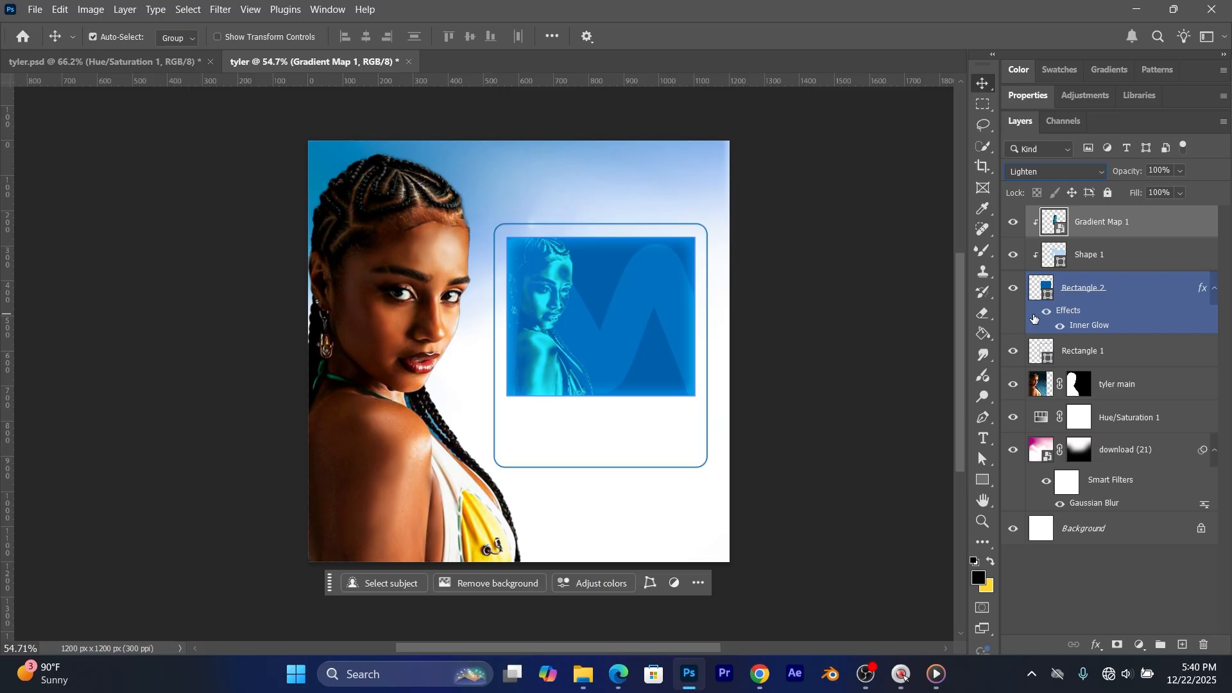
Step: Lower the opacity of the clipped wave shape on the blue rectangle to 15%
{"action": "left_click", "coordinate": [1174, 255]}
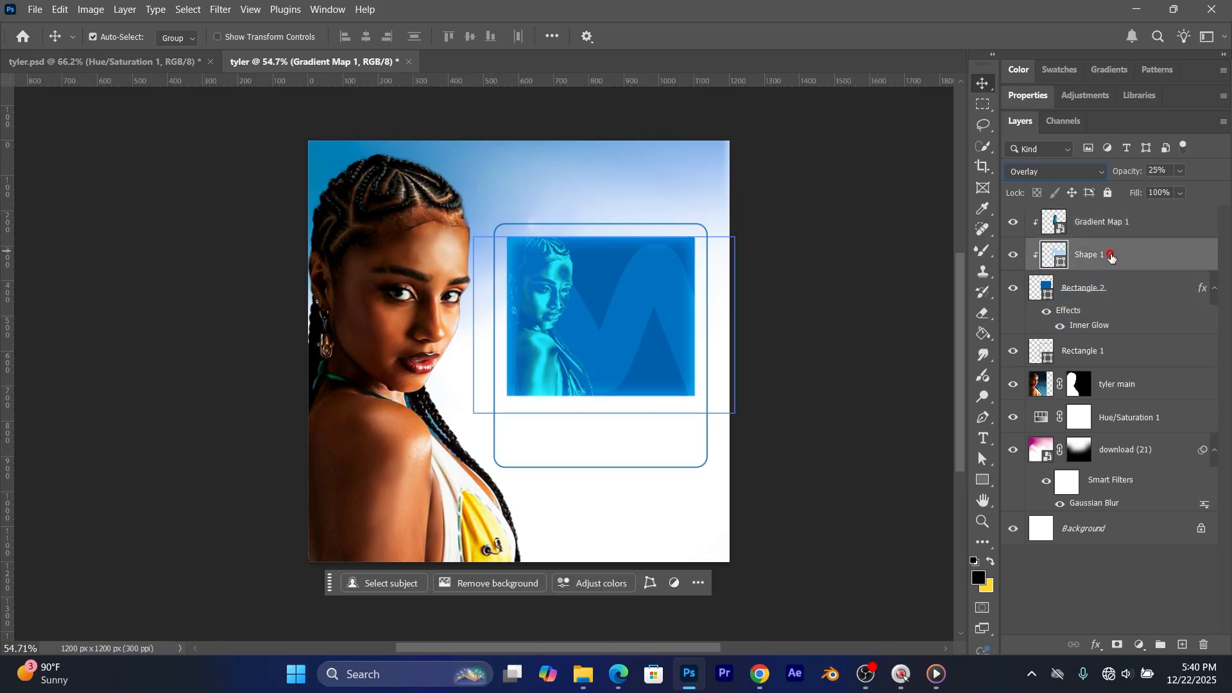
{"action": "left_click", "coordinate": [1182, 172]}
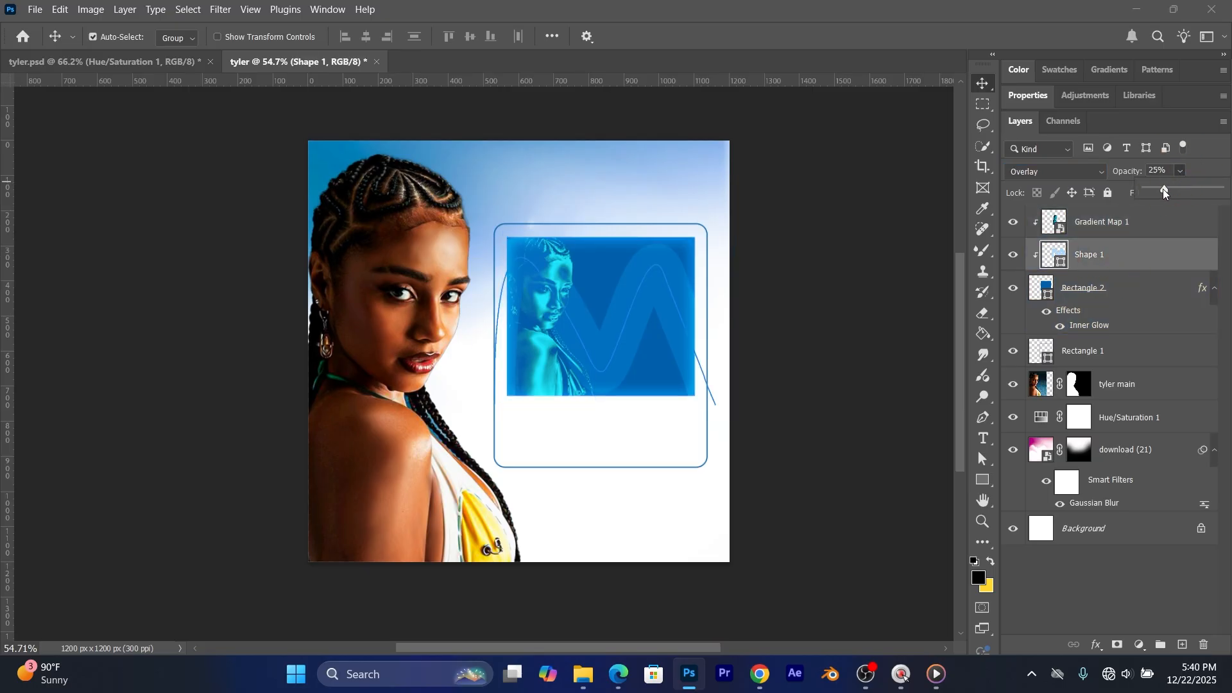
{"action": "left_click_drag", "start_coordinate": [1151, 189], "coordinate": [1159, 198]}
{"action": "left_click", "coordinate": [1153, 193]}
{"action": "left_click", "coordinate": [1155, 170]}
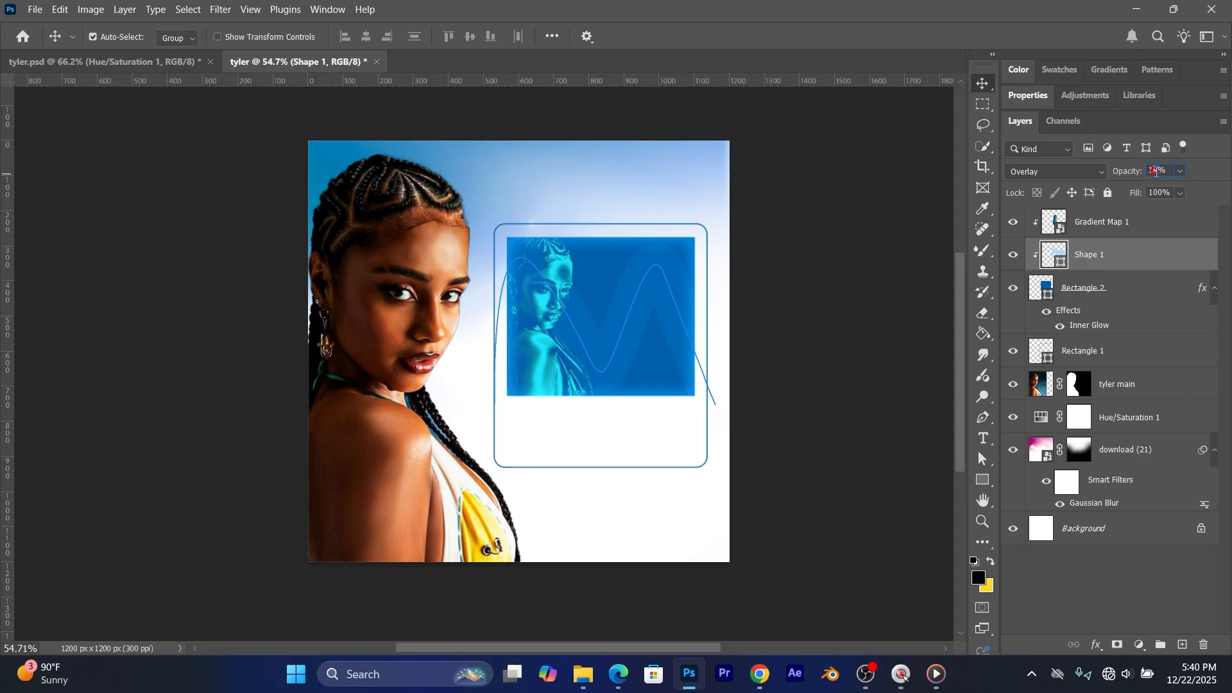
{"action": "type", "text": "5"}
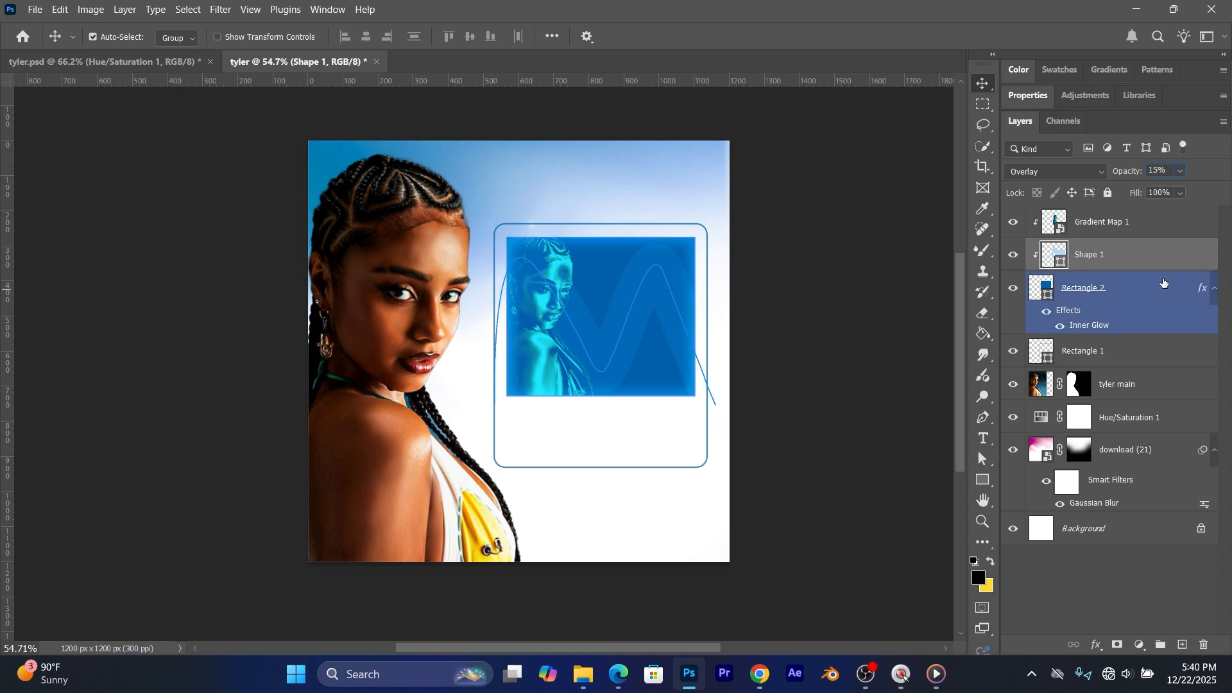
{"action": "key", "text": "Return"}
{"action": "left_click", "coordinate": [817, 321]}
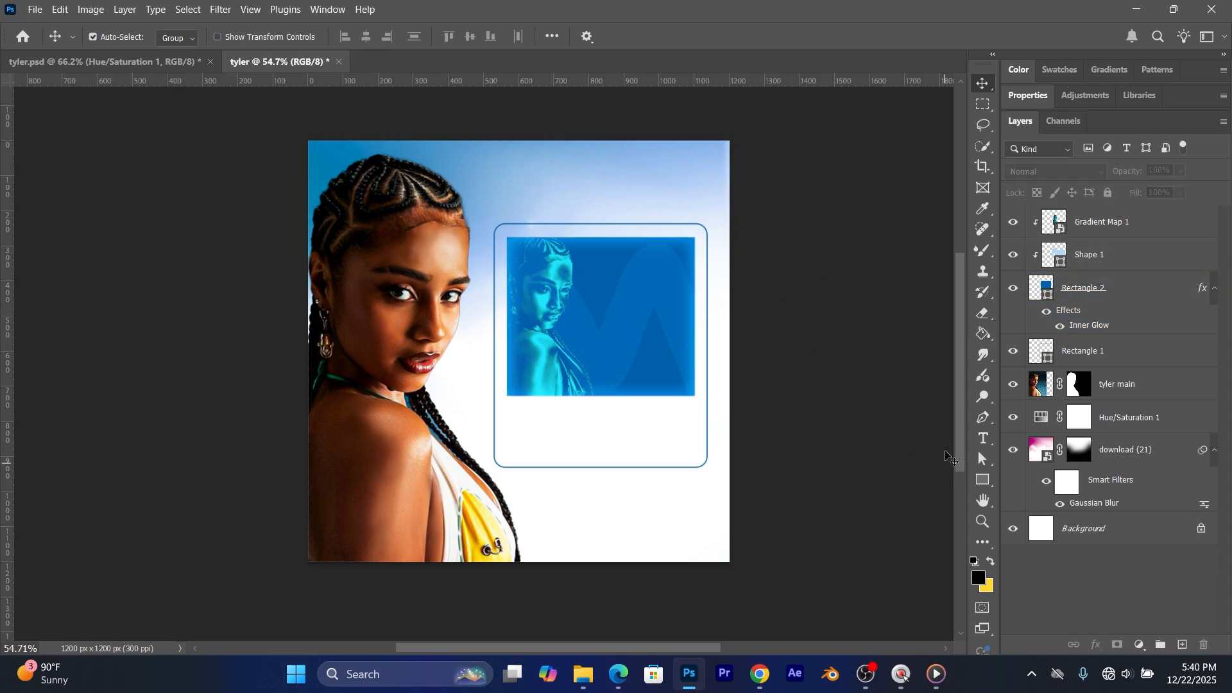
Step: Add the title "WATER ALBUM" in Cinzel Black at 22.08 pt and place it centred above the rounded frame
{"action": "left_click", "coordinate": [985, 438]}
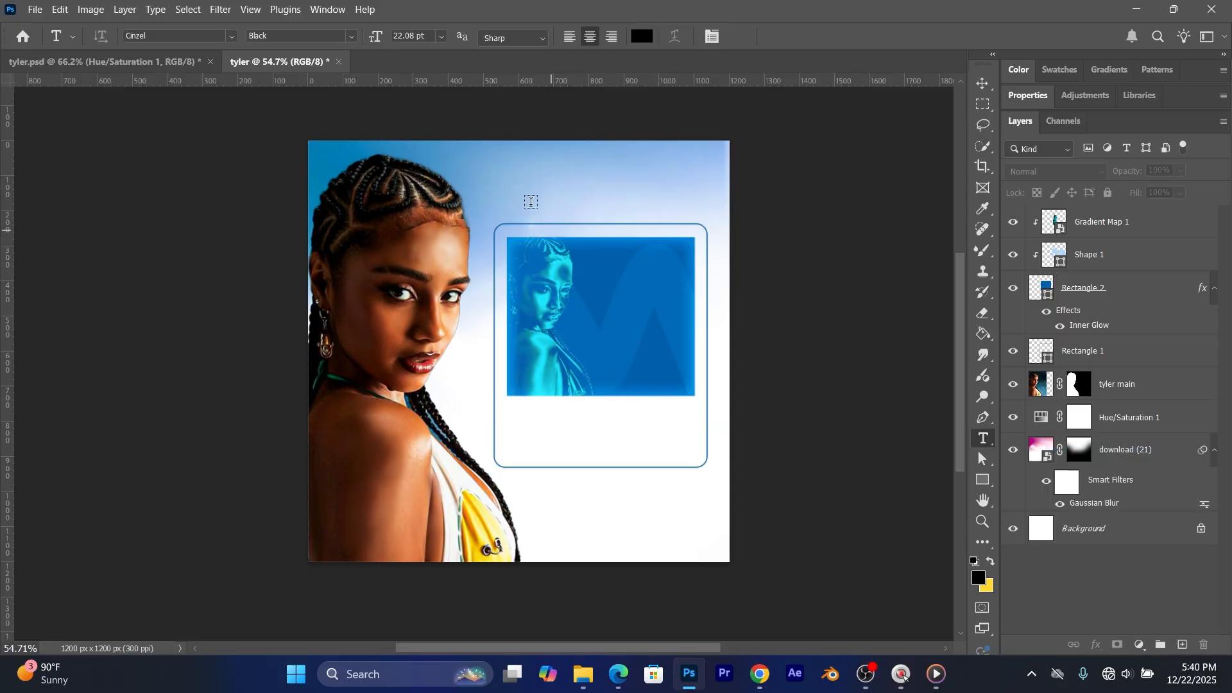
{"action": "left_click", "coordinate": [529, 187]}
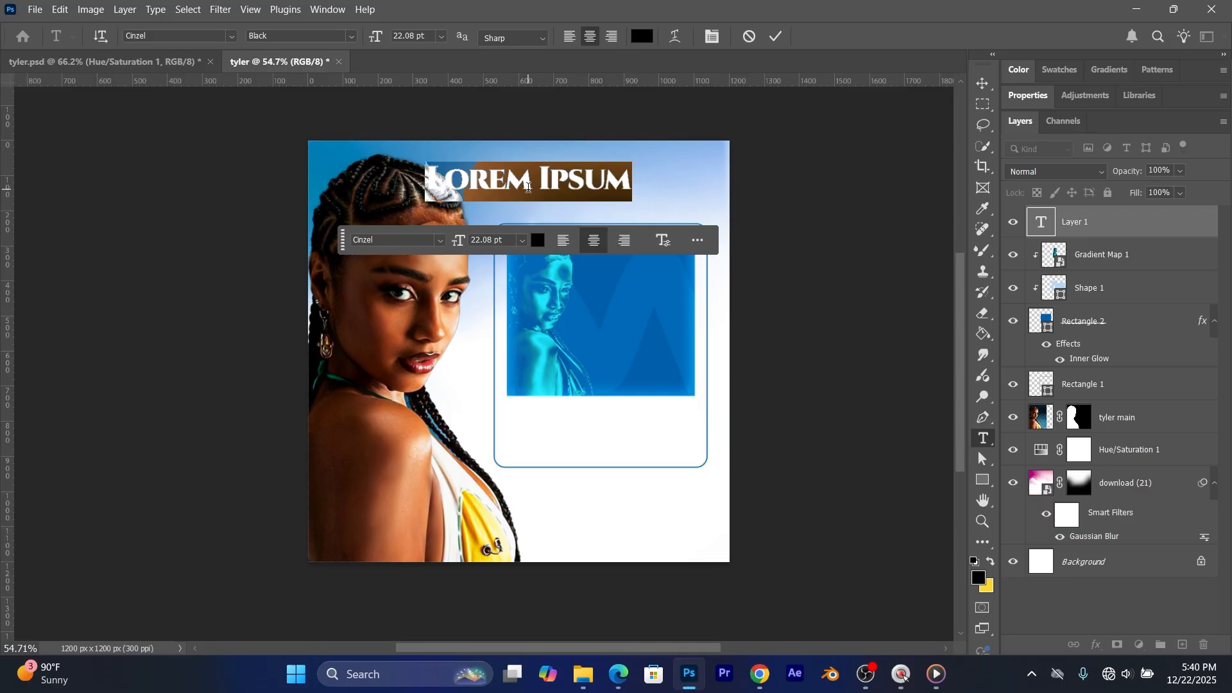
{"action": "type", "text": "WATER"}
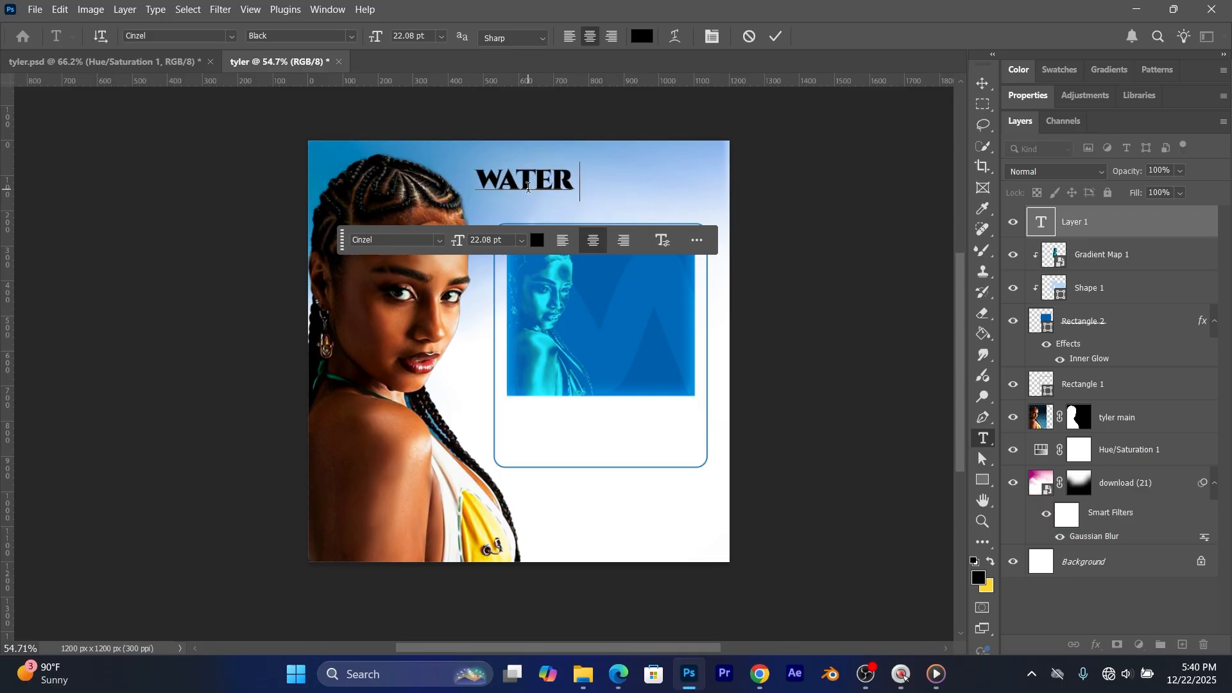
{"action": "type", "text": " T"}
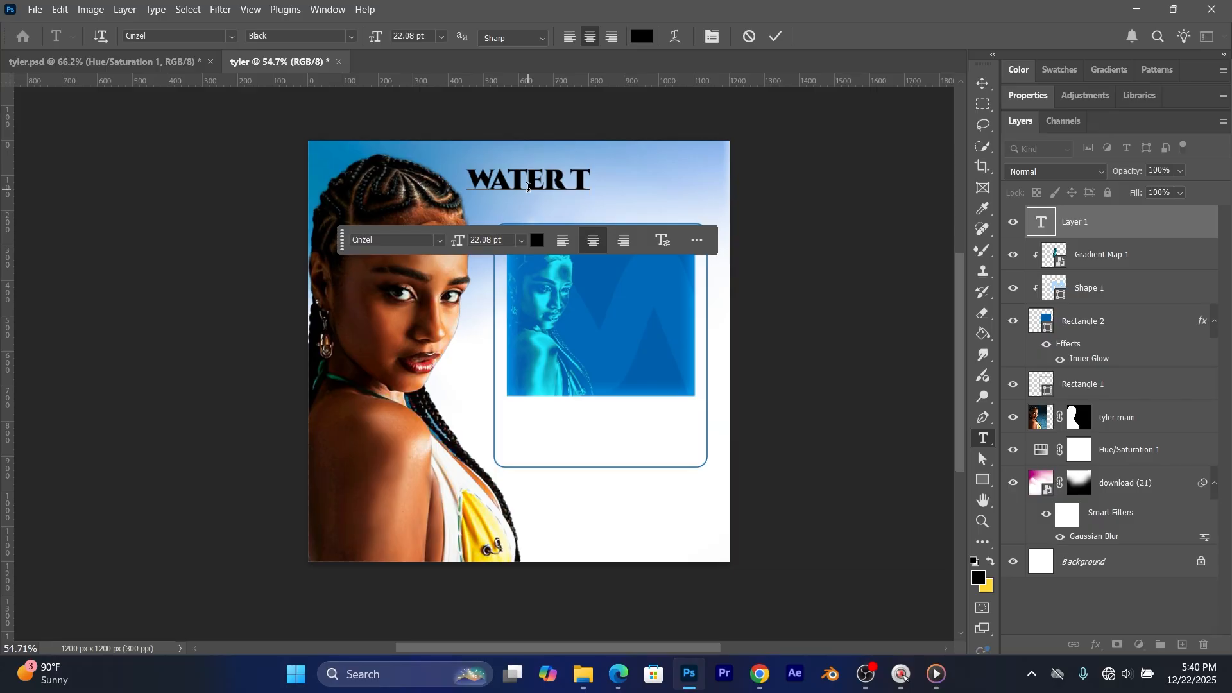
{"action": "key", "text": "BackSpace"}
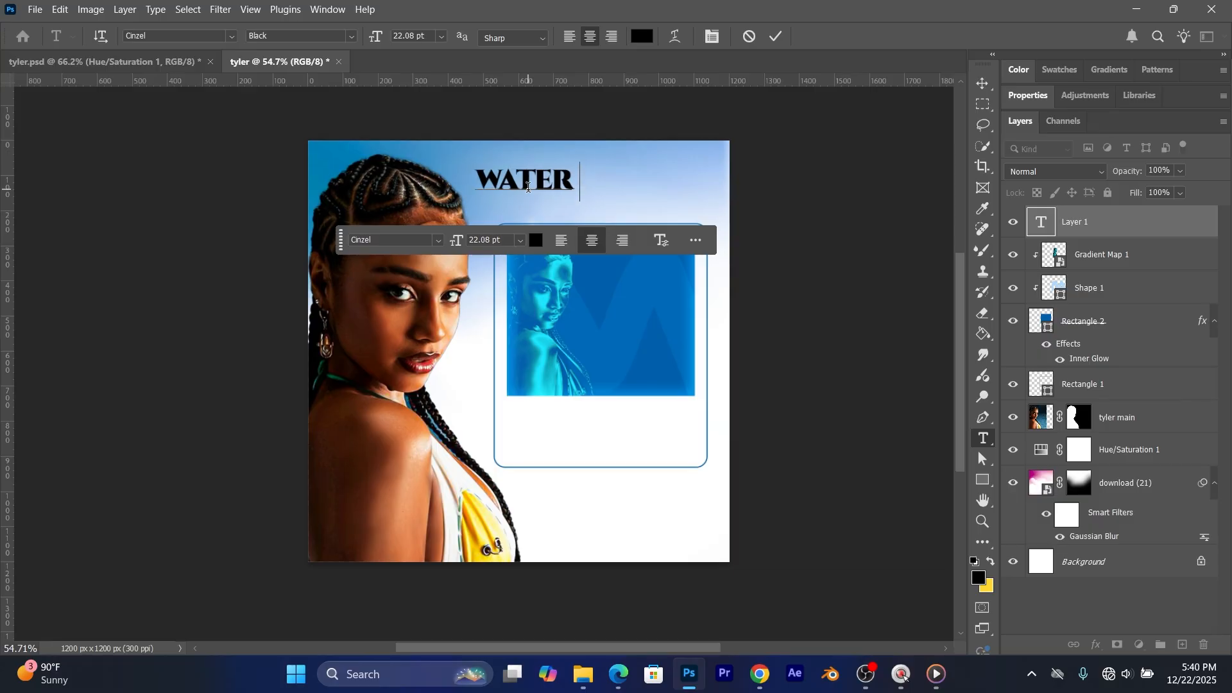
{"action": "type", "text": "ALB"}
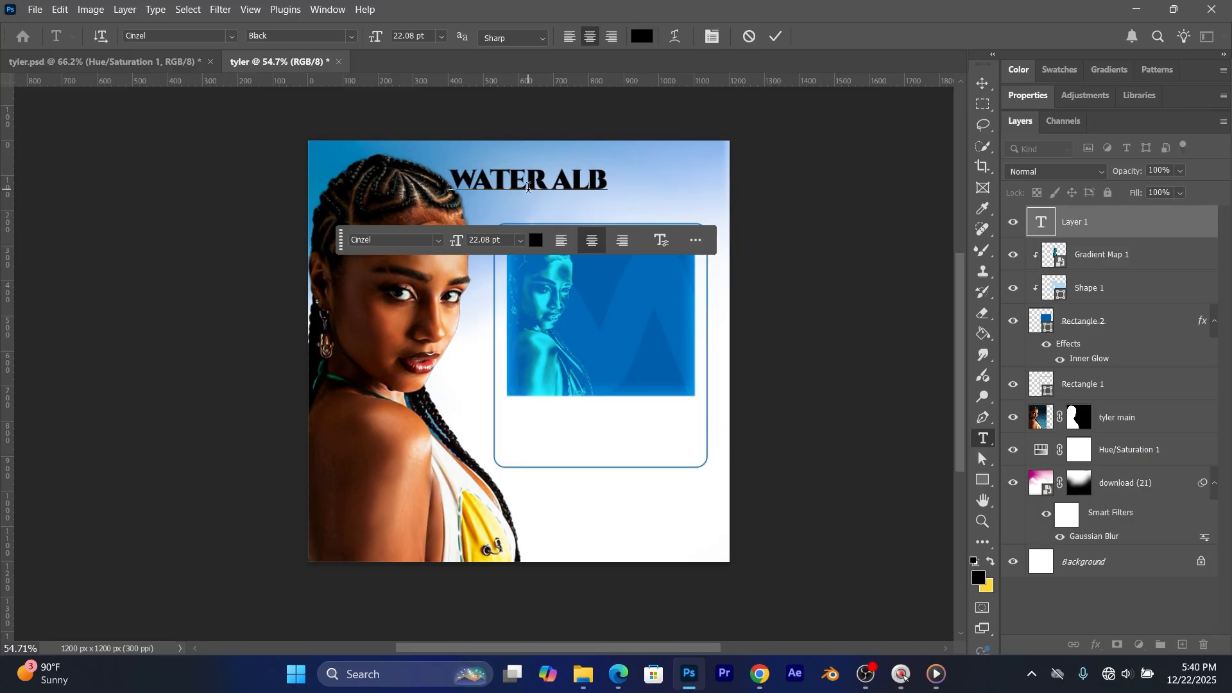
{"action": "type", "text": "UM"}
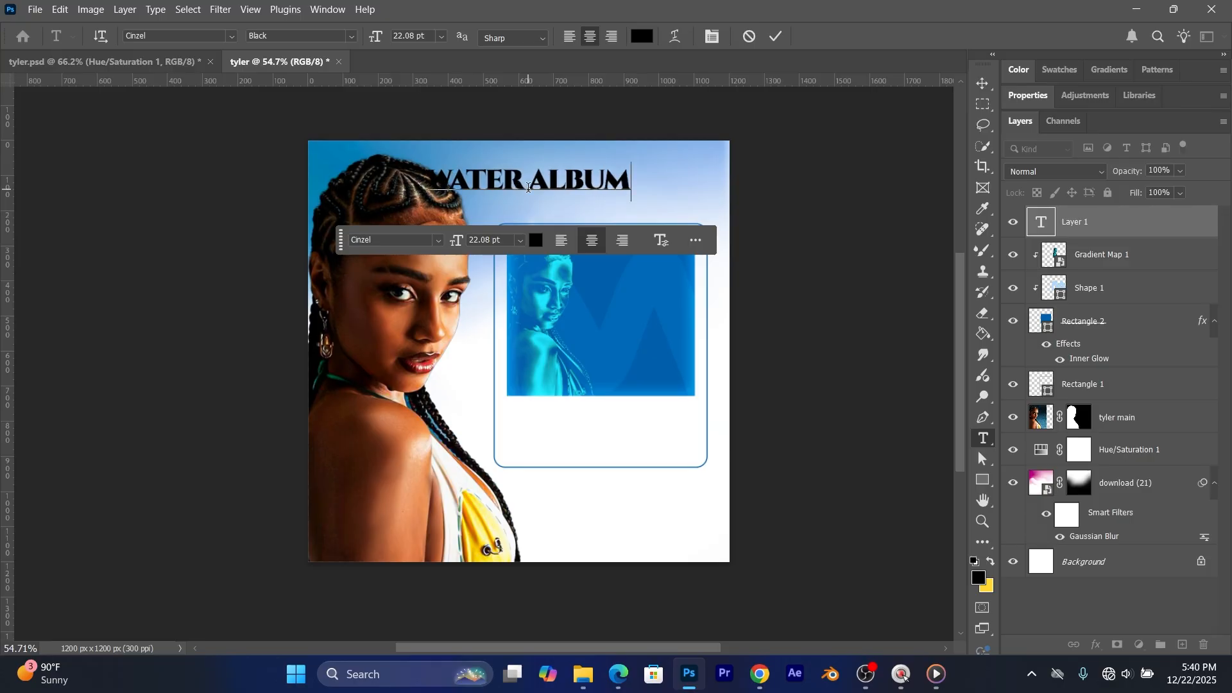
{"action": "double_click", "coordinate": [551, 185]}
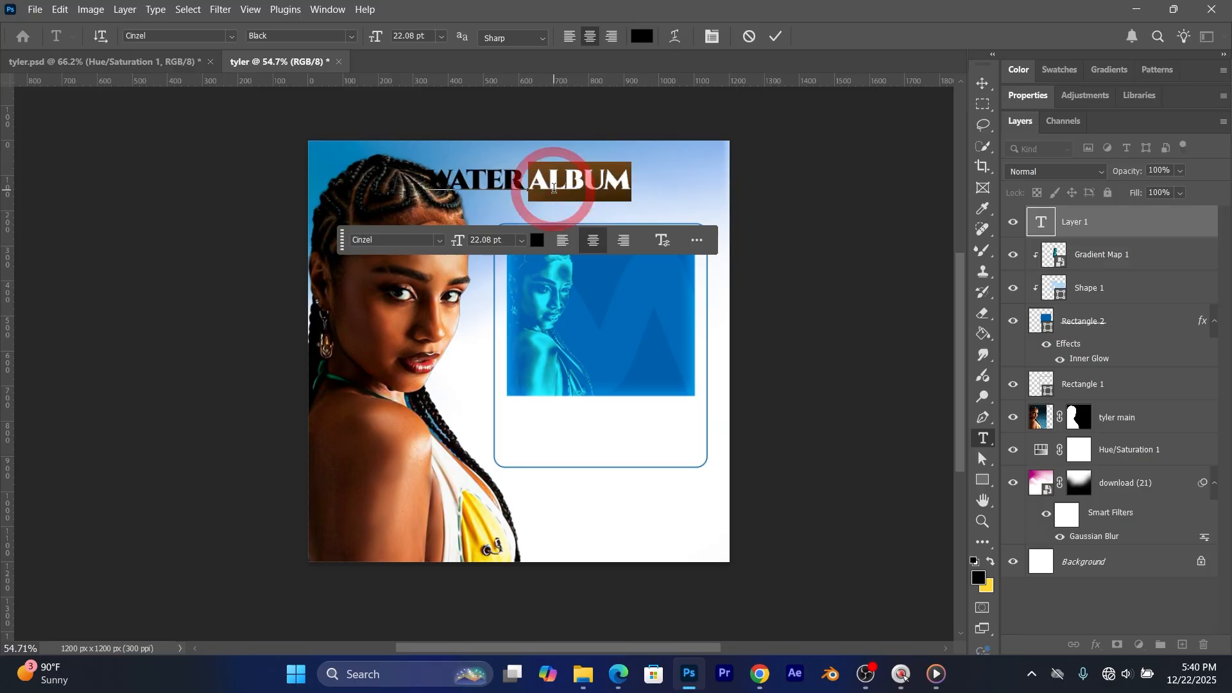
{"action": "triple_click", "coordinate": [555, 188]}
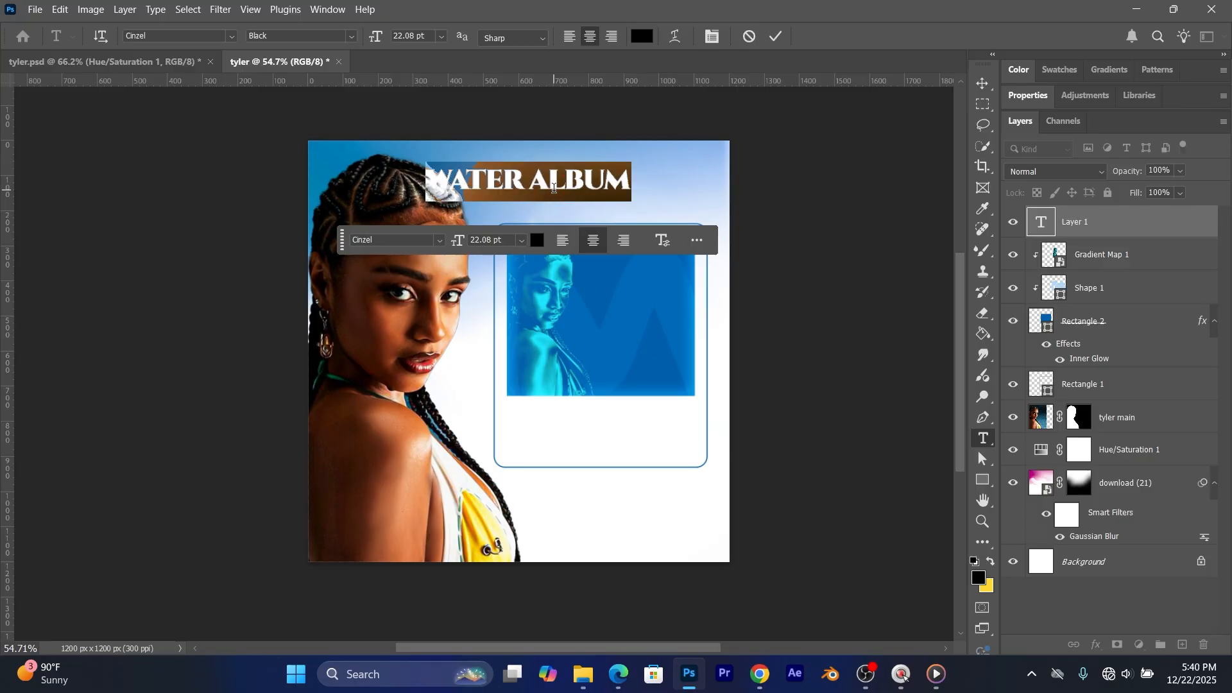
{"action": "left_click", "coordinate": [776, 36]}
{"action": "left_click", "coordinate": [992, 87]}
{"action": "left_click_drag", "start_coordinate": [542, 183], "coordinate": [614, 188]}
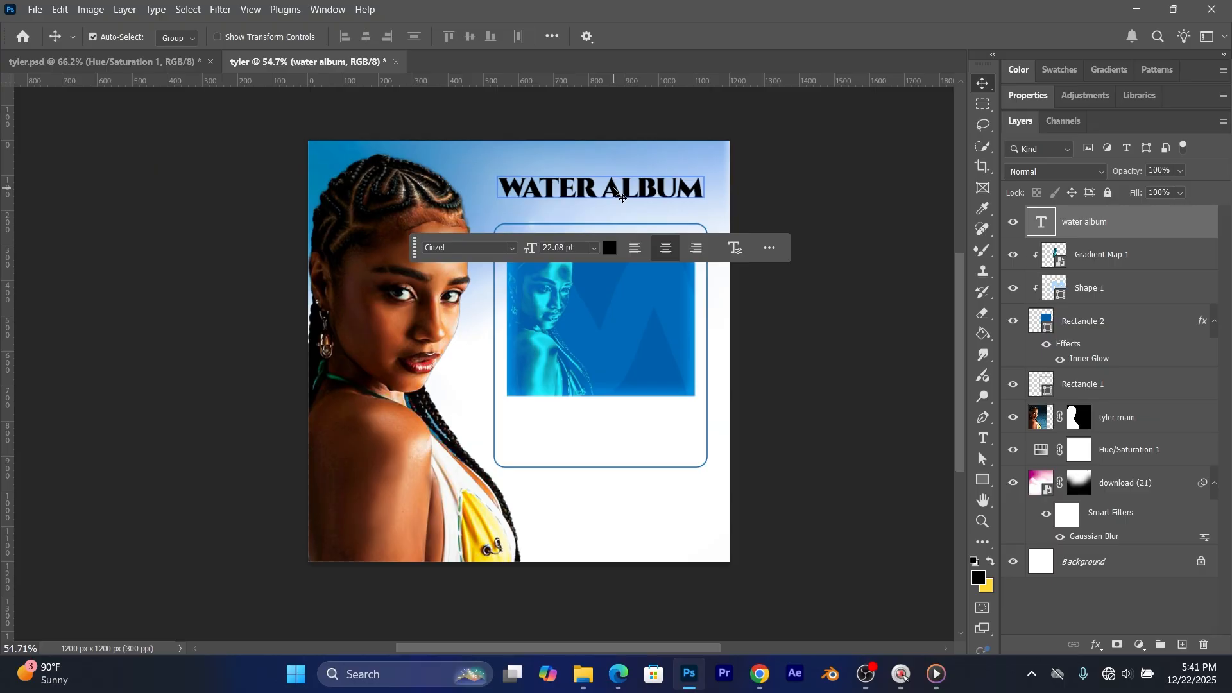
Step: Recolour the "WATER ALBUM" title with a deep blue sampled from the blue rectangle and fine-tune the shade
{"action": "double_click", "coordinate": [614, 191]}
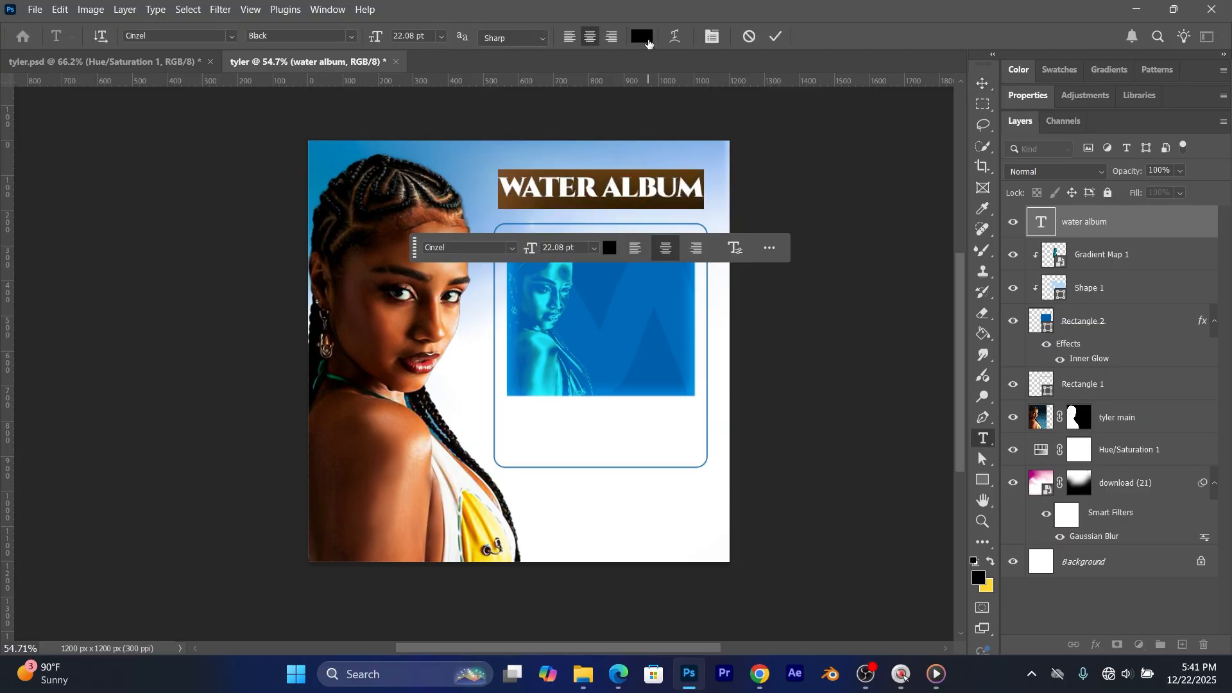
{"action": "left_click", "coordinate": [643, 37]}
{"action": "left_click", "coordinate": [652, 365]}
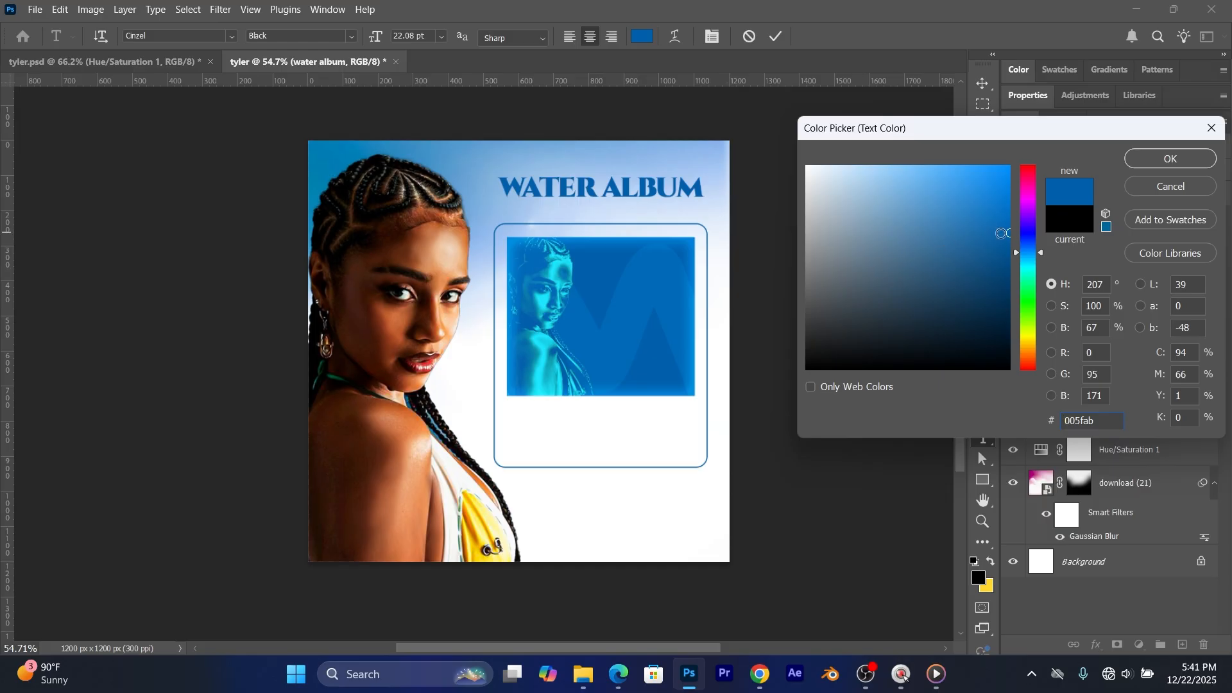
{"action": "left_click", "coordinate": [1005, 225]}
{"action": "left_click_drag", "start_coordinate": [1006, 224], "coordinate": [1007, 234]}
{"action": "left_click", "coordinate": [1170, 159]}
{"action": "left_click", "coordinate": [777, 37]}
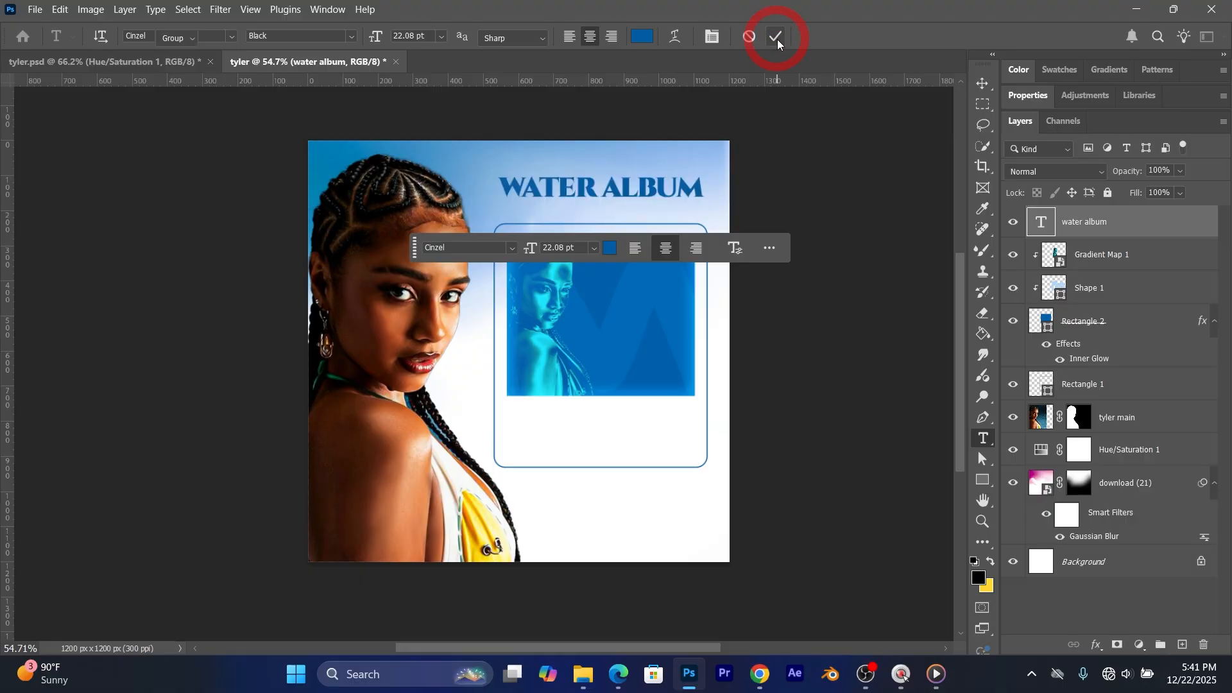
{"action": "key", "text": "v"}
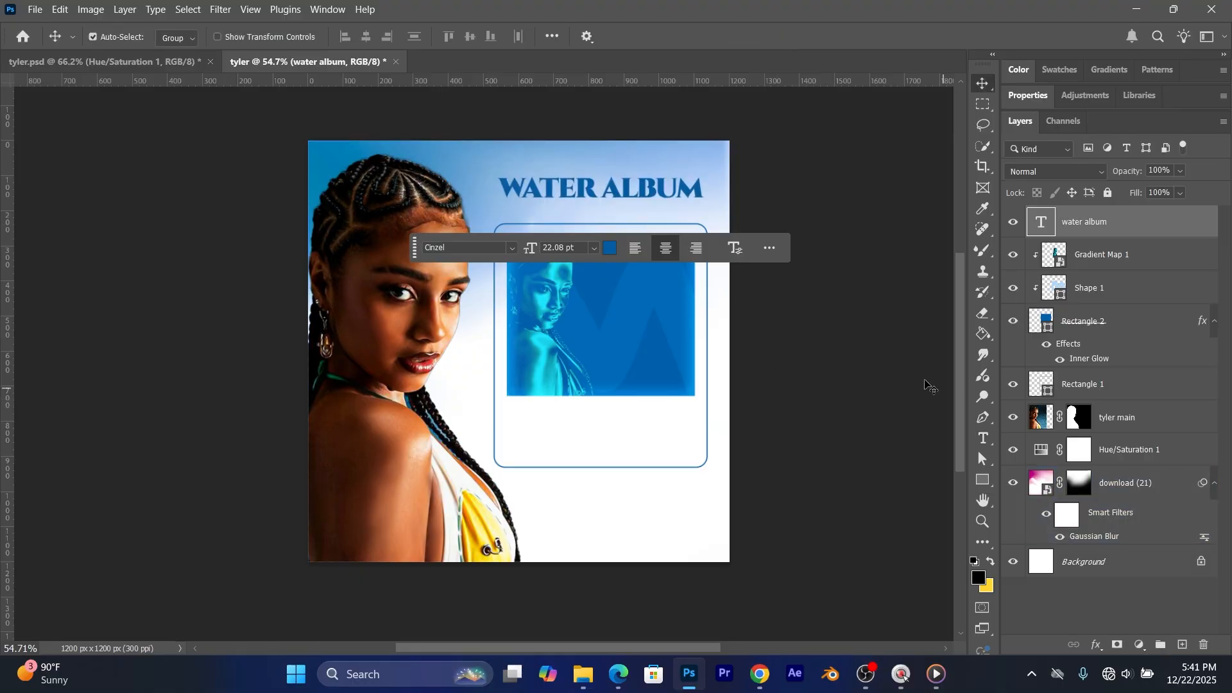
Step: Check the font styles available for the title's Cinzel typeface
{"action": "left_click", "coordinate": [607, 192]}
{"action": "double_click", "coordinate": [606, 193]}
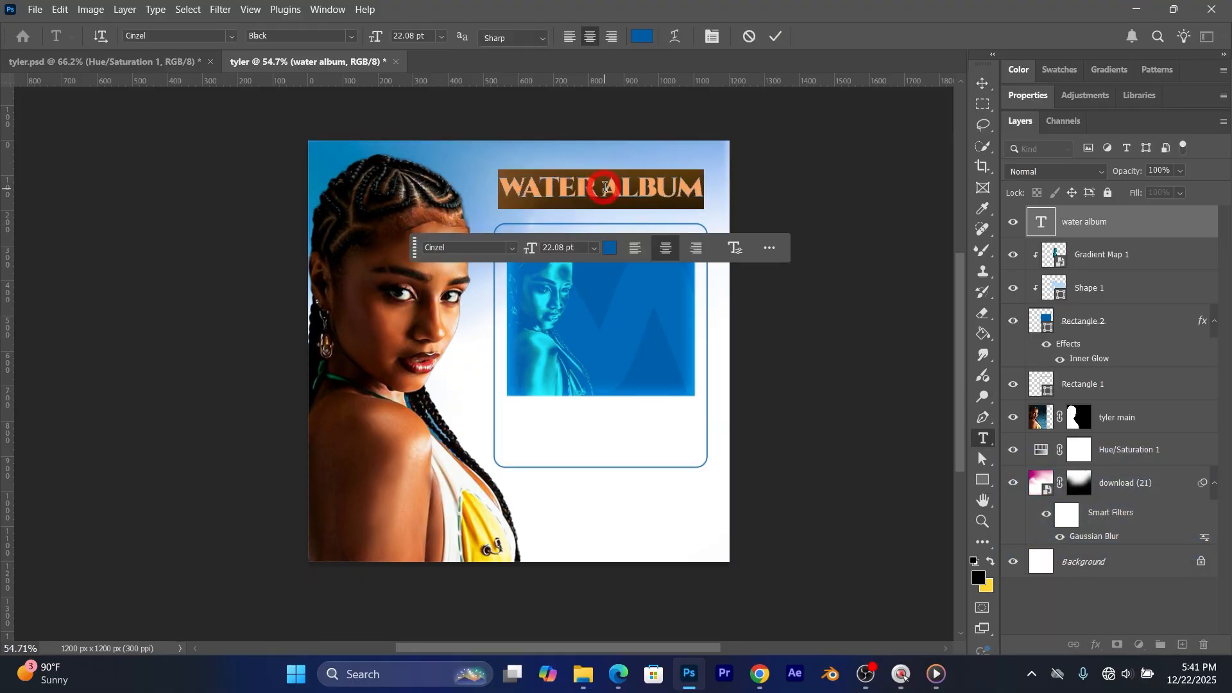
{"action": "left_click", "coordinate": [354, 37]}
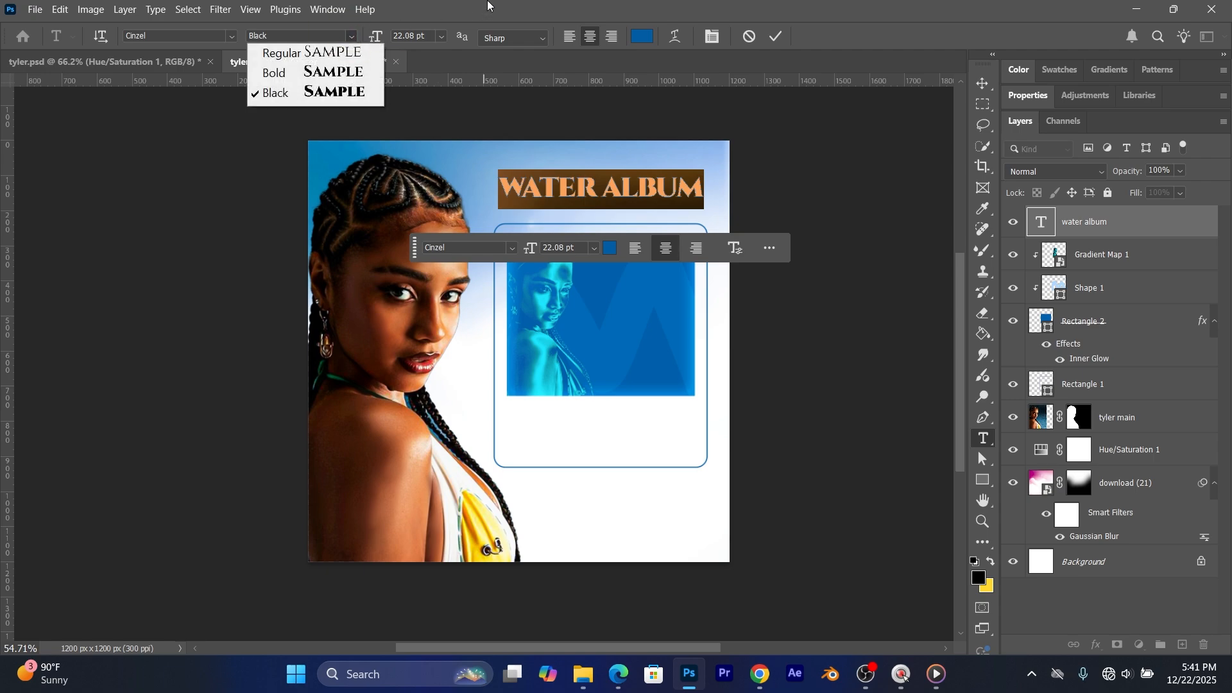
{"action": "left_click", "coordinate": [354, 37]}
{"action": "left_click", "coordinate": [352, 38]}
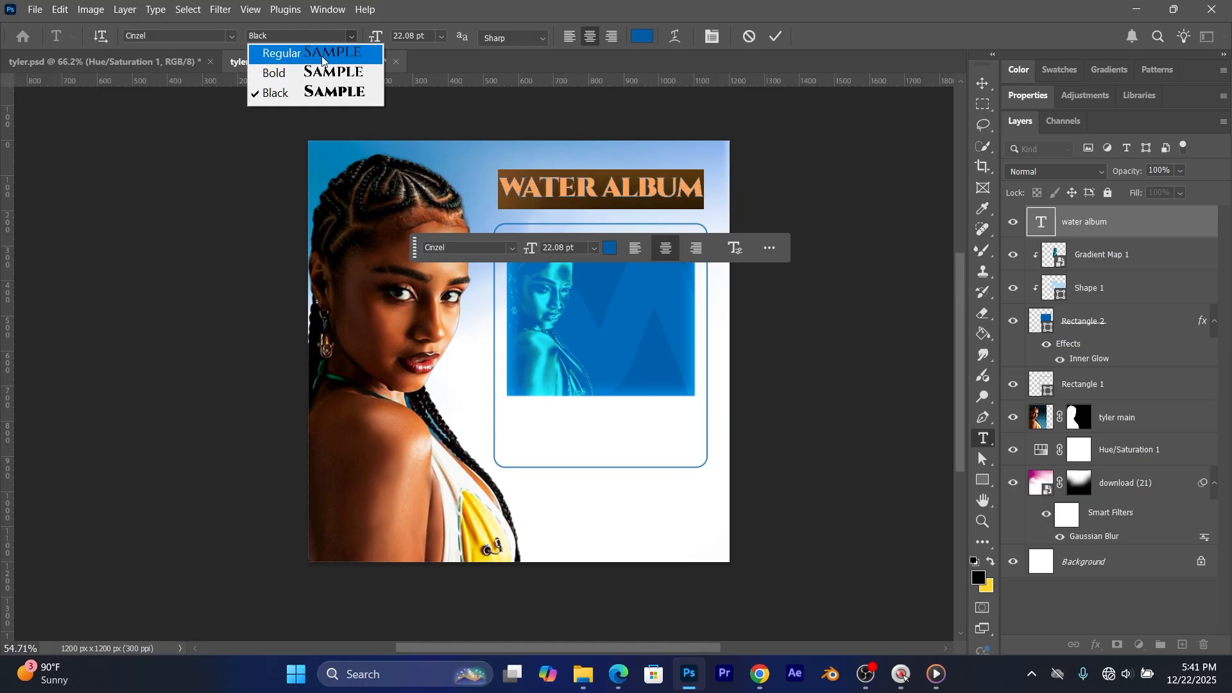
{"action": "left_click", "coordinate": [778, 36]}
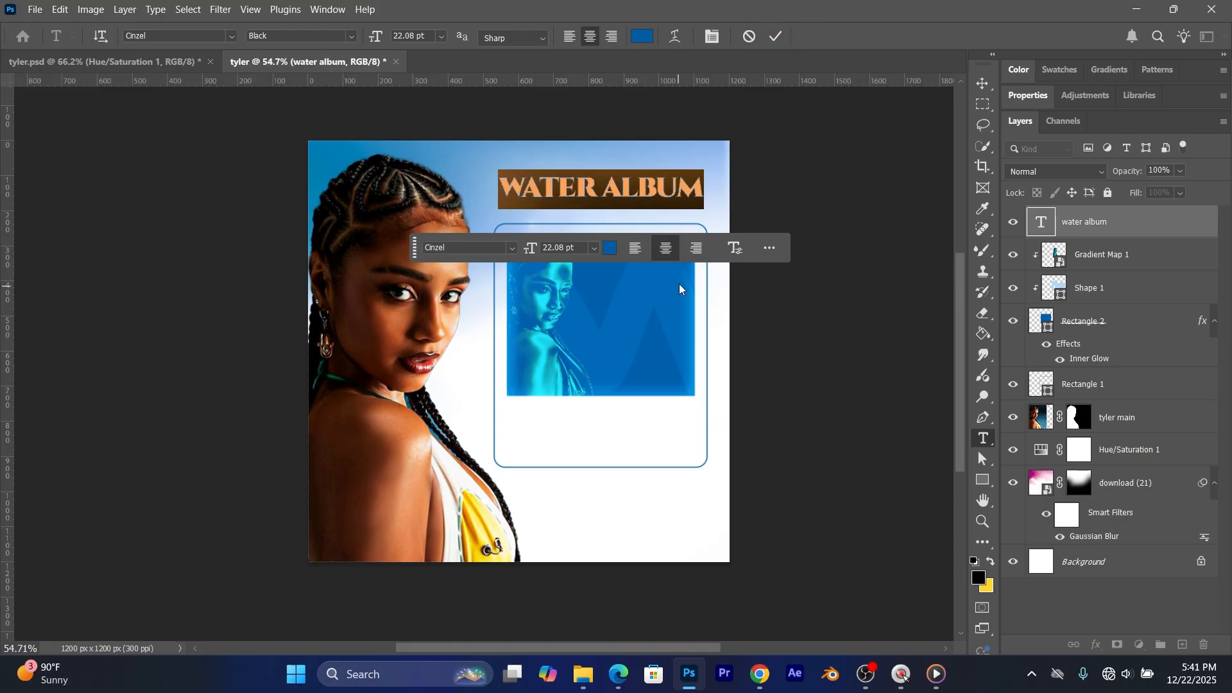
{"action": "left_click", "coordinate": [777, 36]}
{"action": "key", "text": "v"}
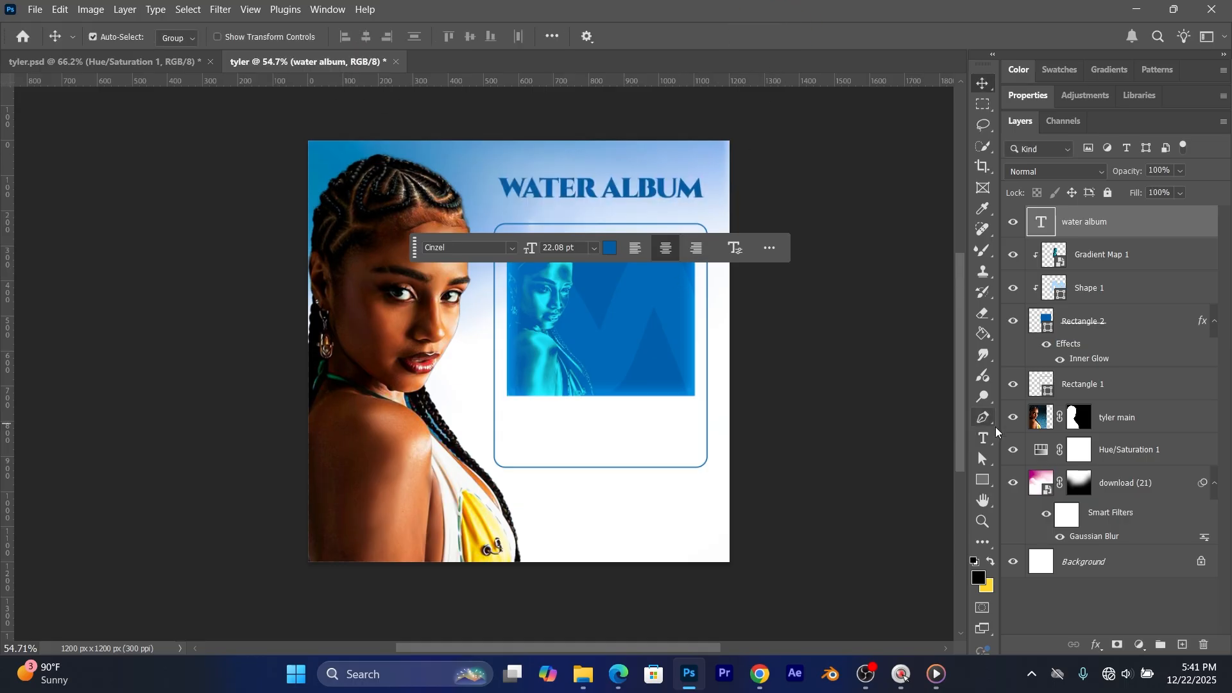
Step: Add the vertical text "TYLER" over the side of the blue rectangle opposite the small portrait
{"action": "left_click", "coordinate": [984, 440]}
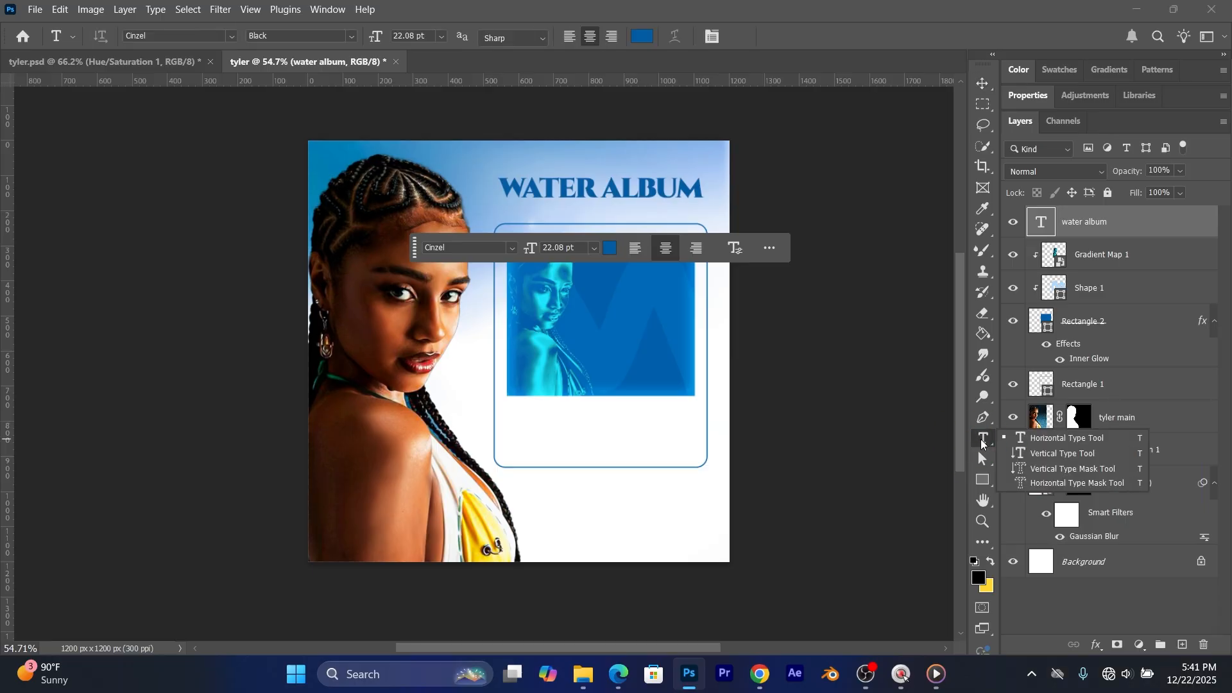
{"action": "left_click", "coordinate": [1036, 459]}
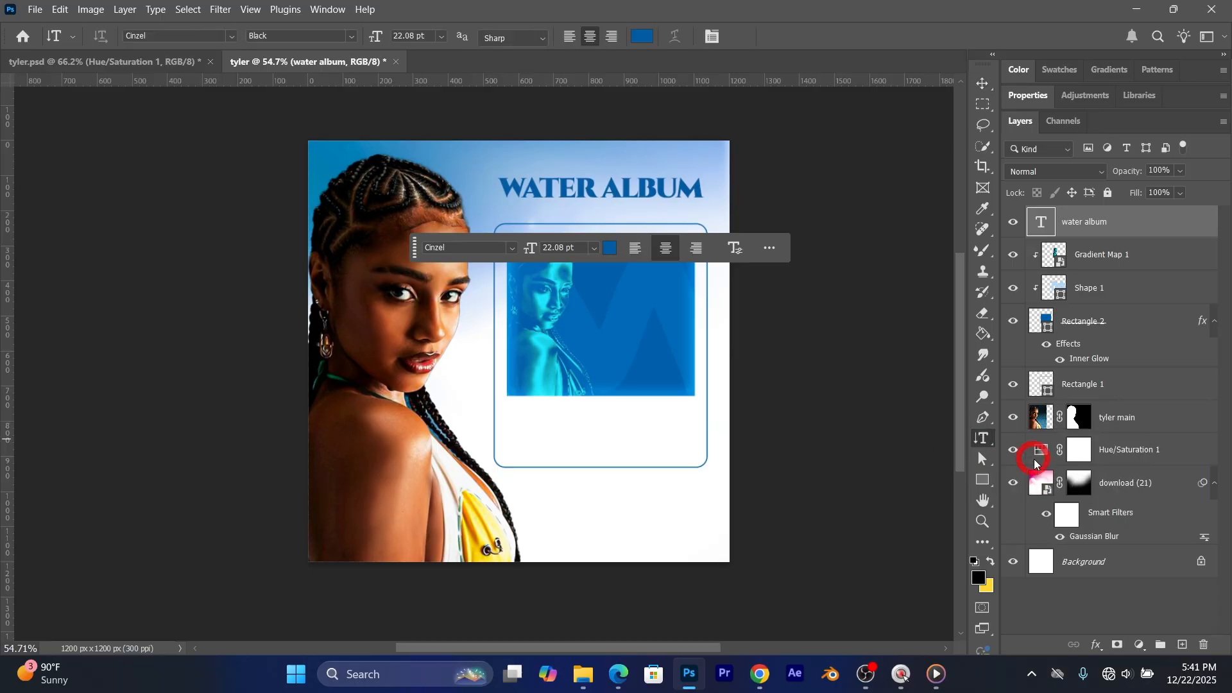
{"action": "left_click", "coordinate": [675, 272]}
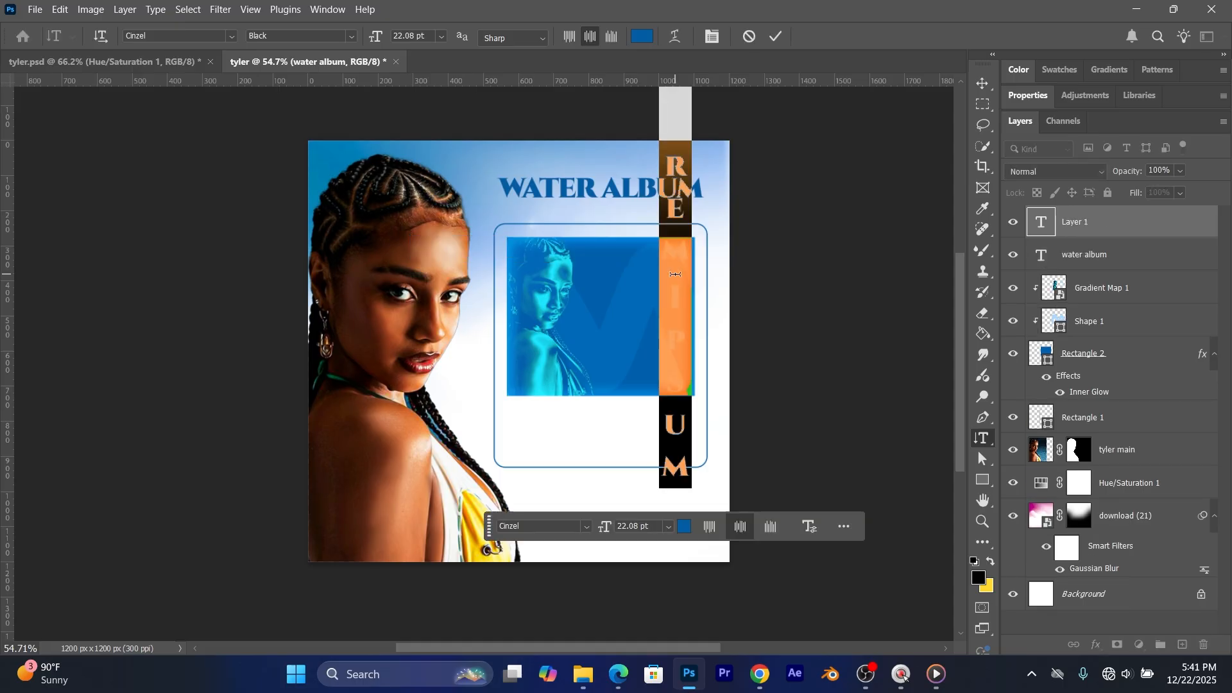
{"action": "key", "text": "BackSpace"}
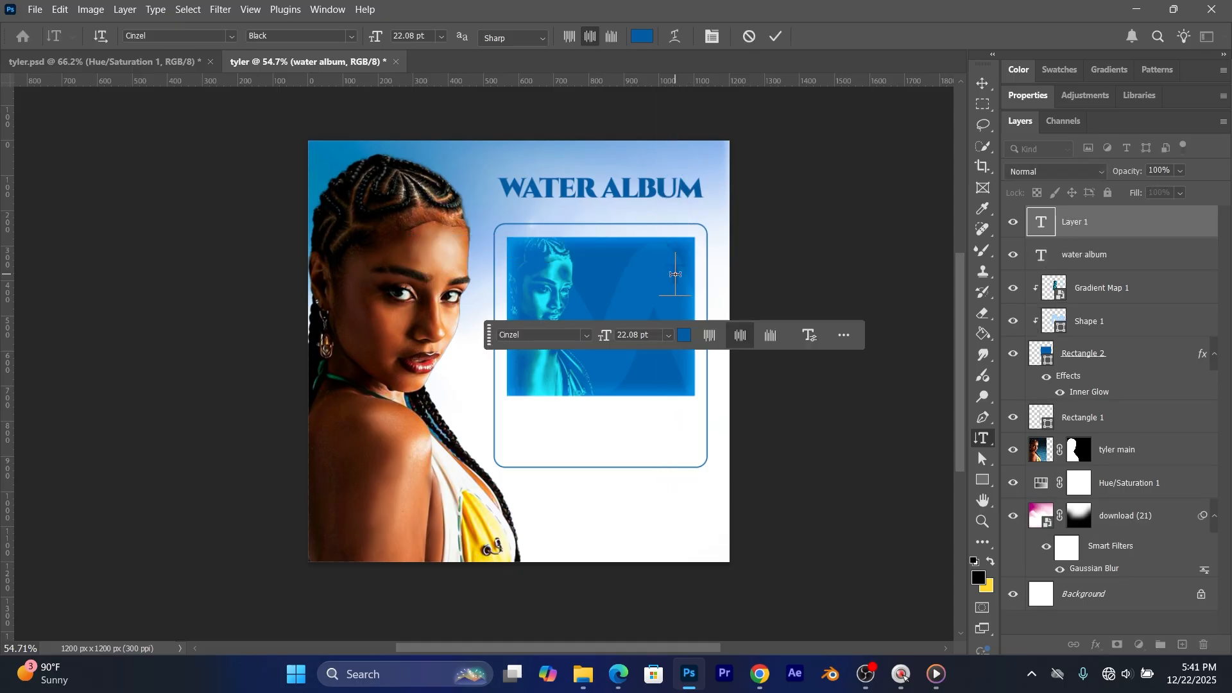
{"action": "type", "text": "tyler"}
{"action": "key", "text": "ctrl+a"}
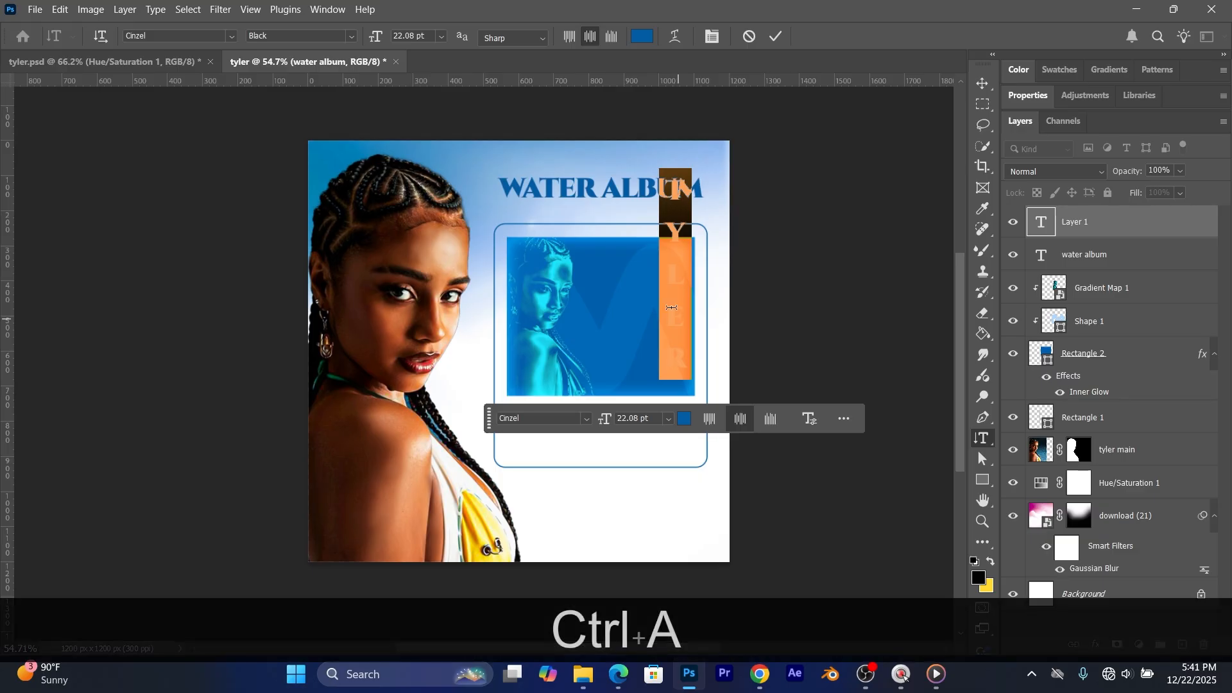
Step: Recolour the vertical "TYLER" text white and set its font style to Regular
{"action": "left_click", "coordinate": [642, 37]}
{"action": "left_click_drag", "start_coordinate": [883, 292], "coordinate": [769, 128]}
{"action": "left_click", "coordinate": [1171, 159]}
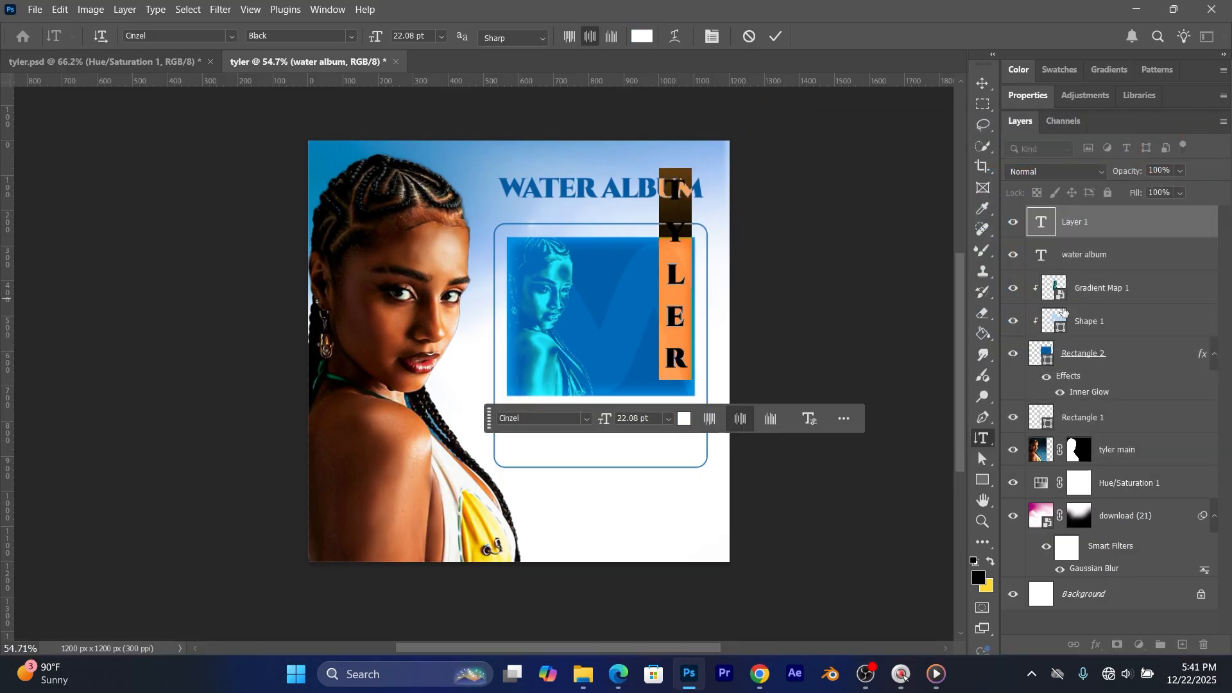
{"action": "left_click", "coordinate": [351, 36]}
{"action": "left_click", "coordinate": [282, 48]}
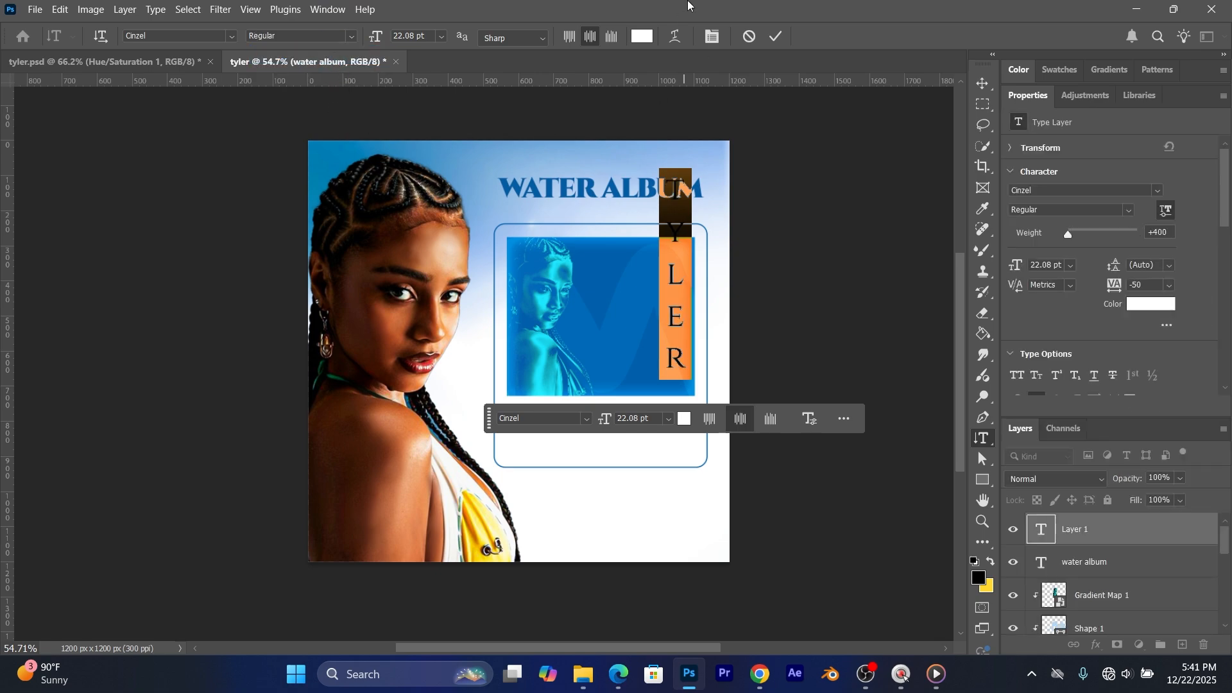
{"action": "left_click", "coordinate": [776, 37]}
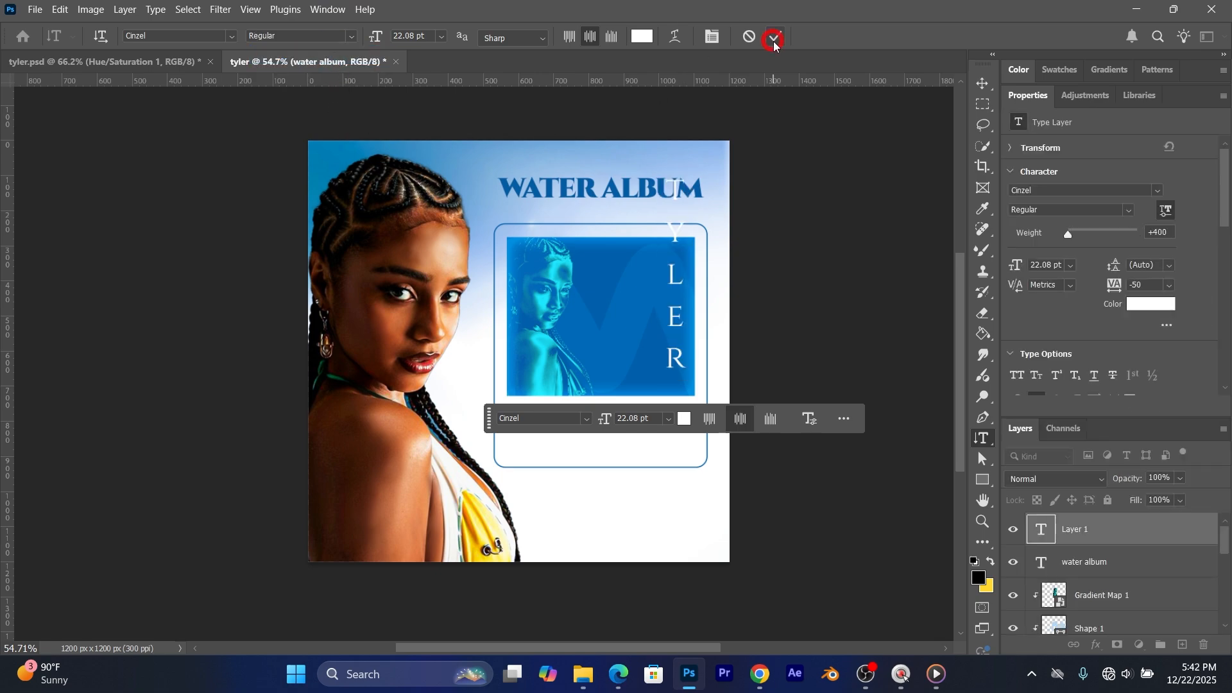
Step: Move the vertical "TYLER" text down onto the blue rectangle and set its font size to 14 pt
{"action": "left_click", "coordinate": [986, 89]}
{"action": "left_click_drag", "start_coordinate": [673, 284], "coordinate": [672, 329]}
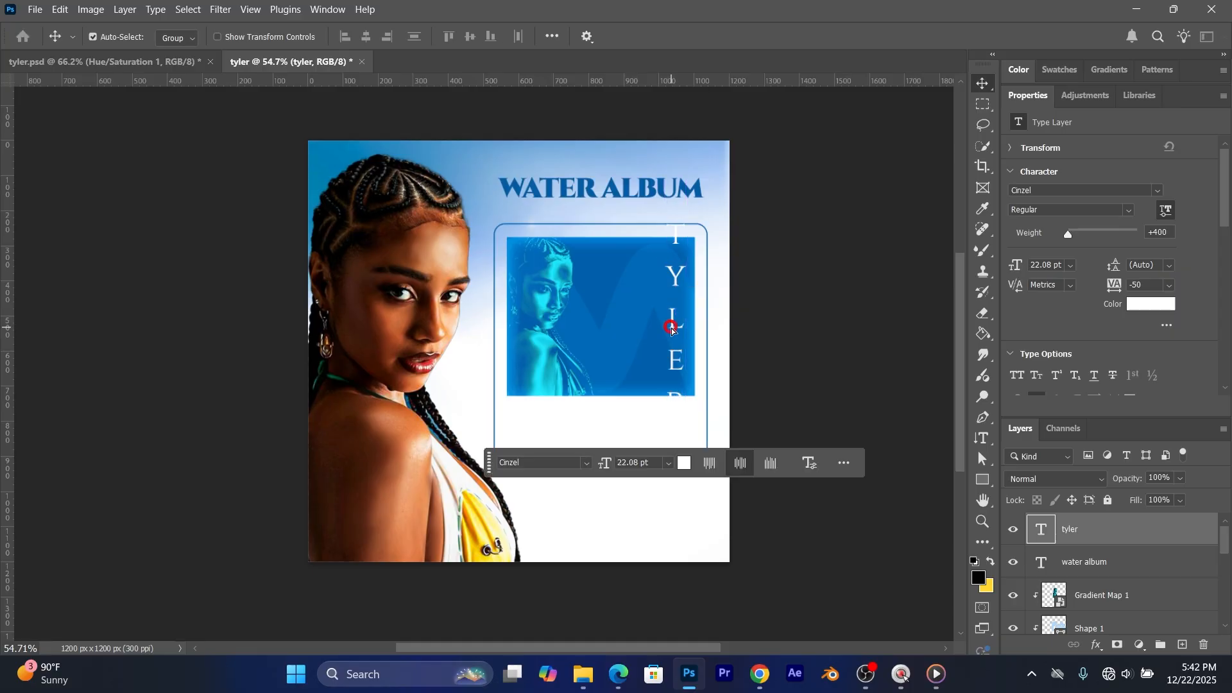
{"action": "double_click", "coordinate": [673, 326]}
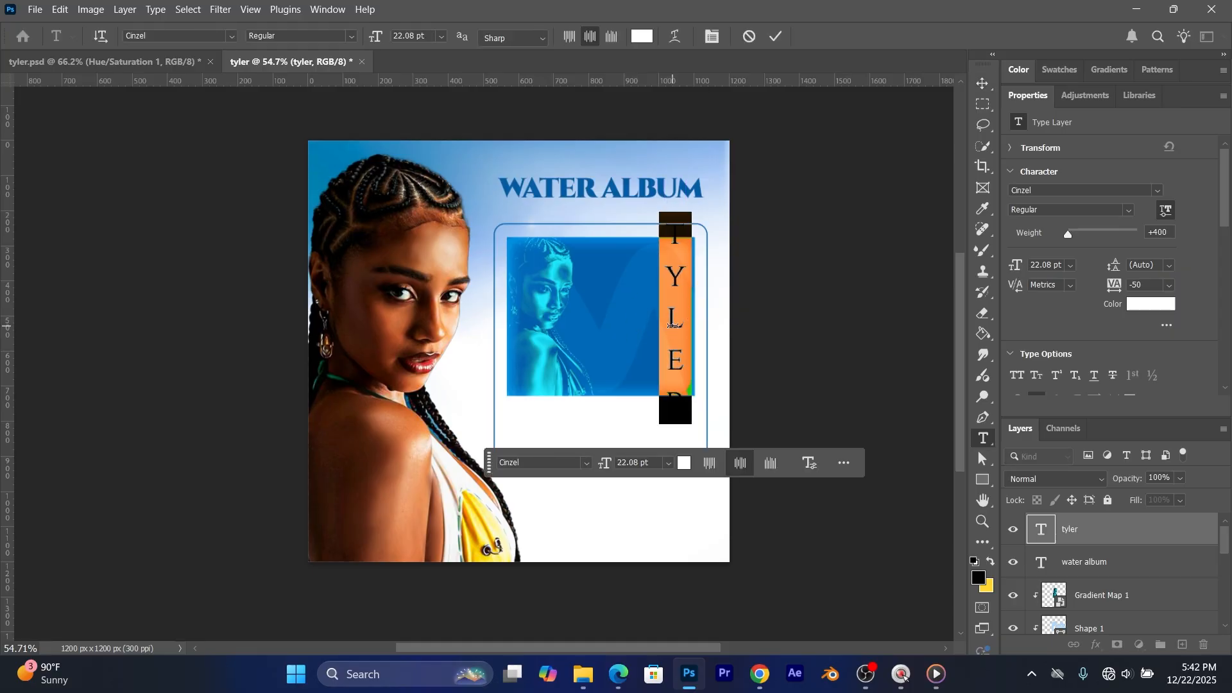
{"action": "left_click", "coordinate": [443, 38]}
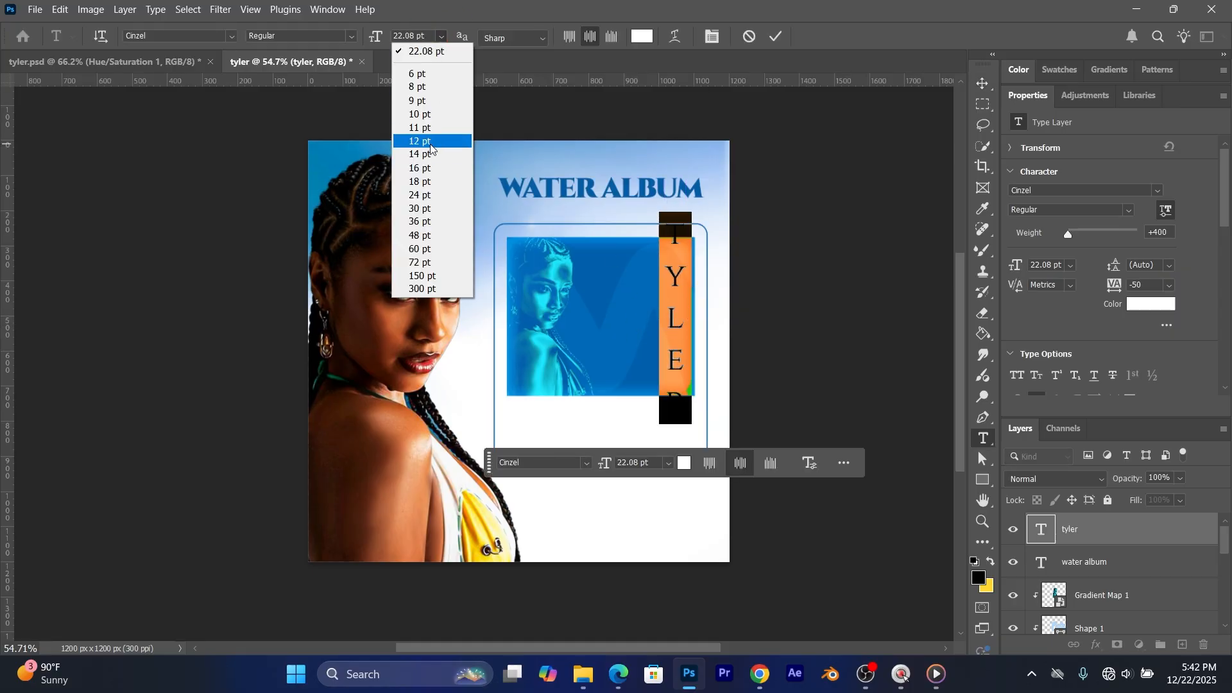
{"action": "left_click", "coordinate": [430, 154]}
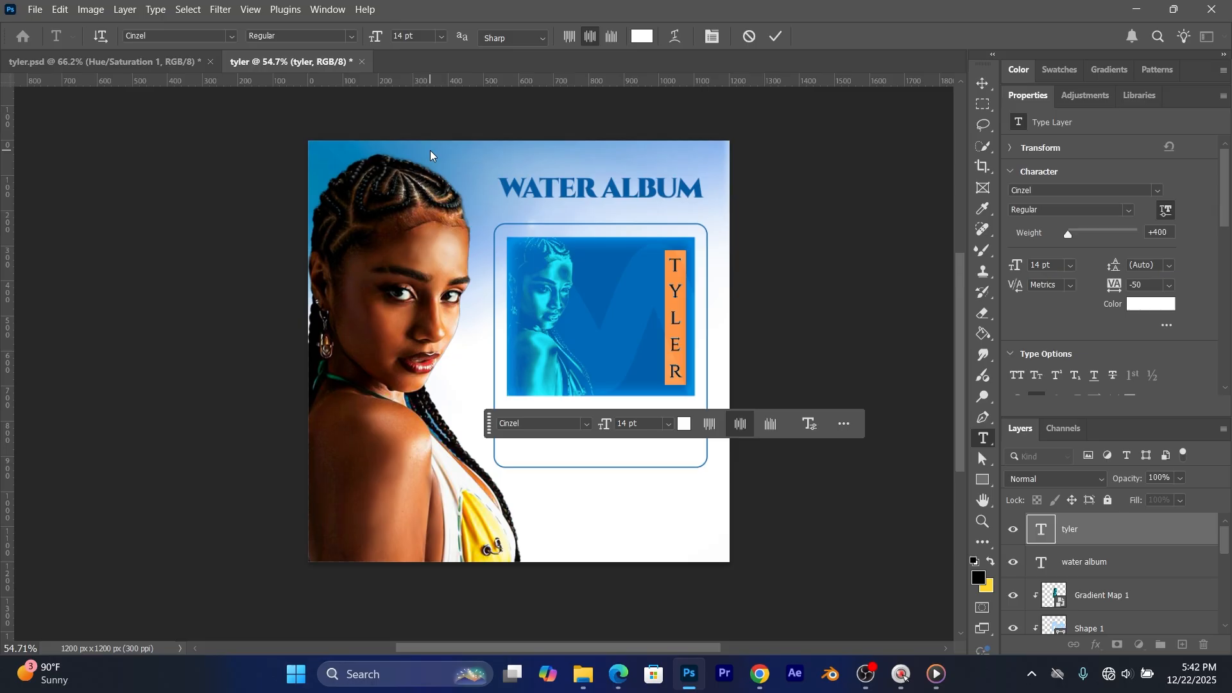
{"action": "left_click", "coordinate": [776, 36]}
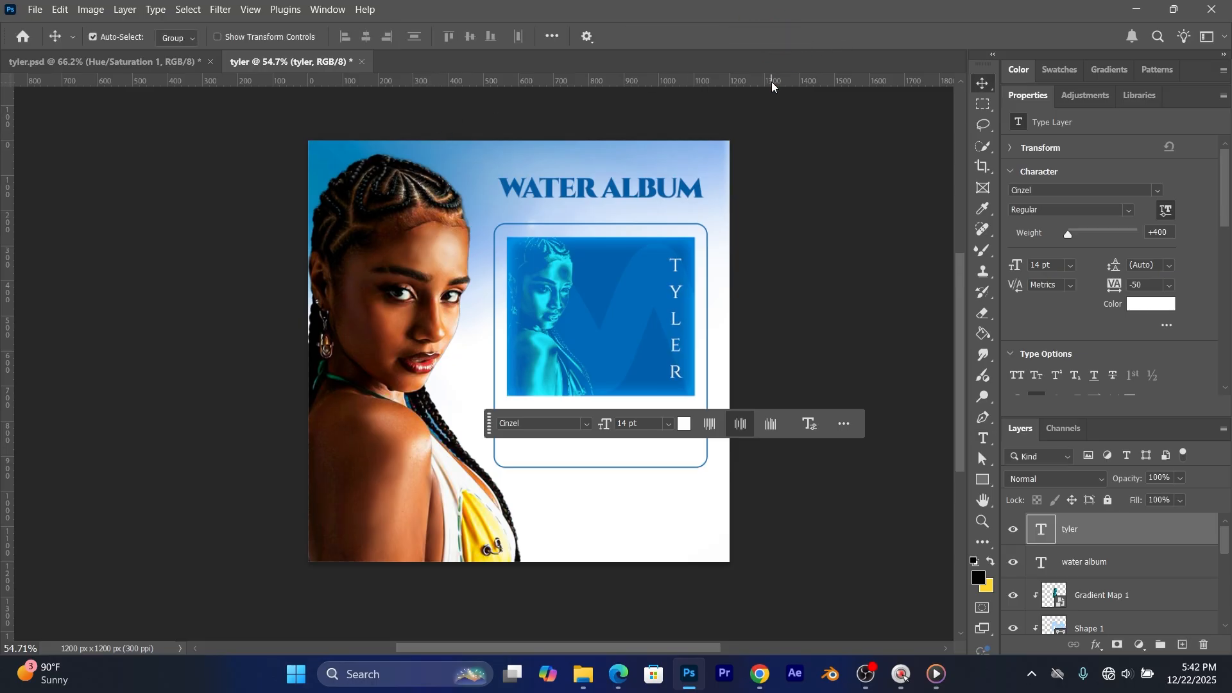
Step: Add the horizontal white text "WATER" on the blue rectangle in Cinzel at 14 pt with the Black font style
{"action": "left_click", "coordinate": [984, 439]}
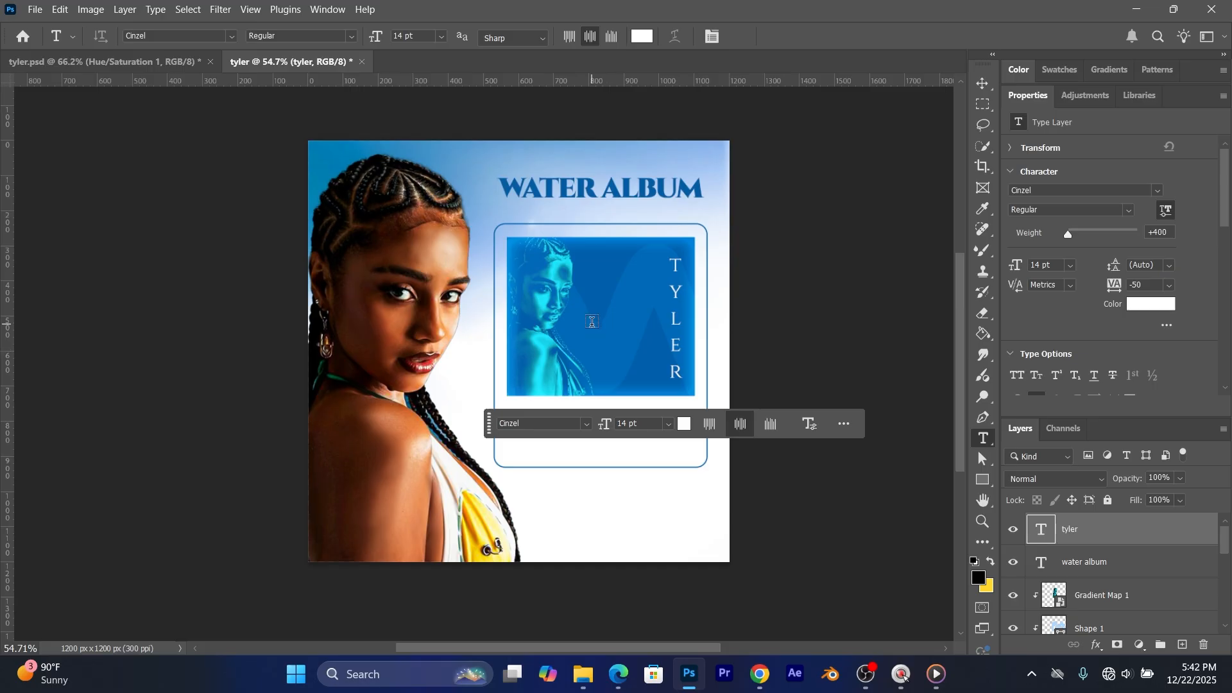
{"action": "left_click", "coordinate": [592, 321]}
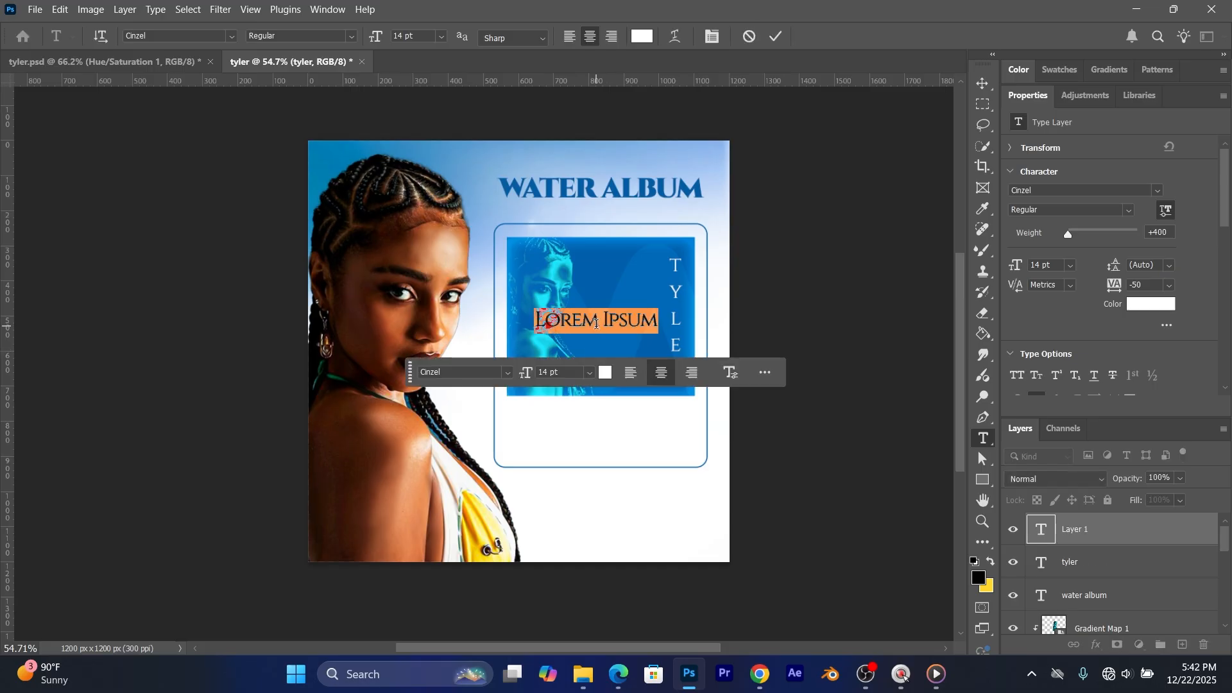
{"action": "type", "text": "WATER"}
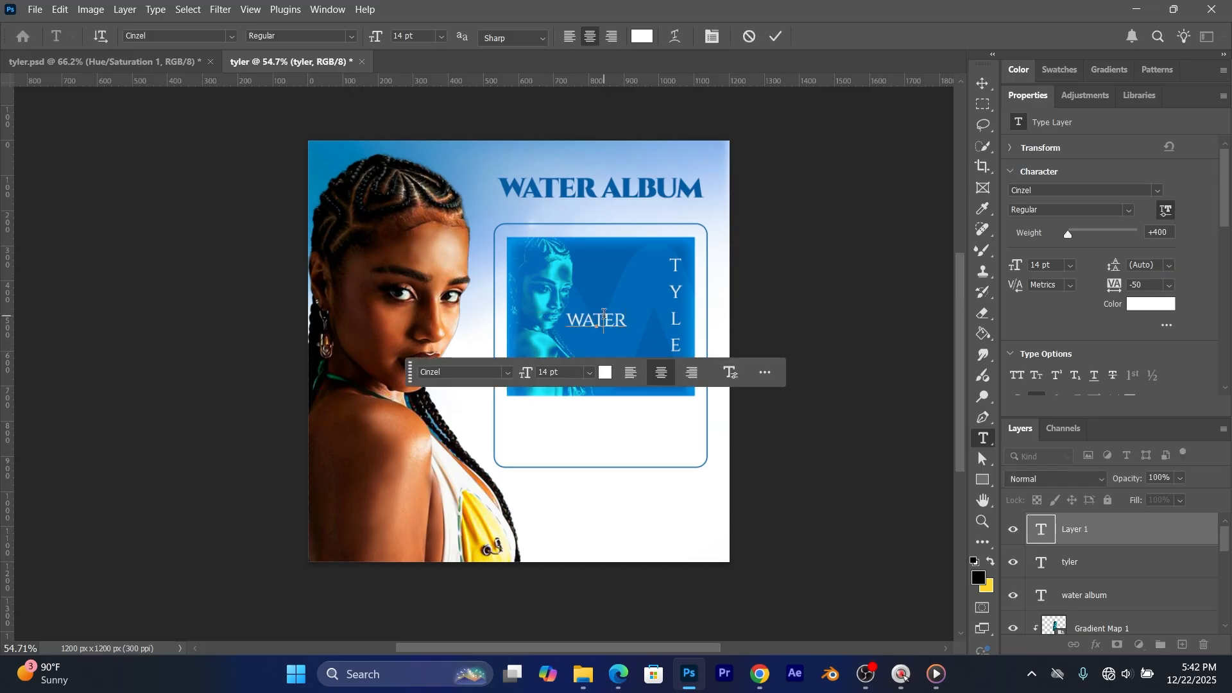
{"action": "double_click", "coordinate": [603, 315]}
{"action": "left_click", "coordinate": [302, 36]}
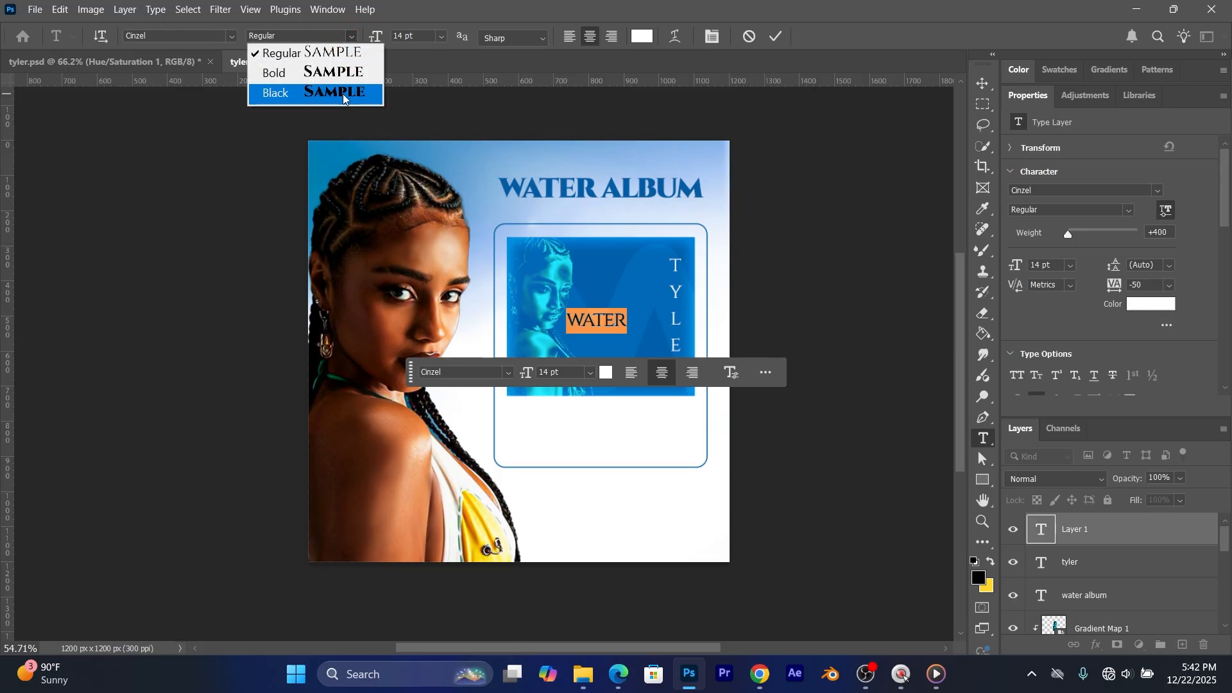
{"action": "left_click", "coordinate": [276, 92]}
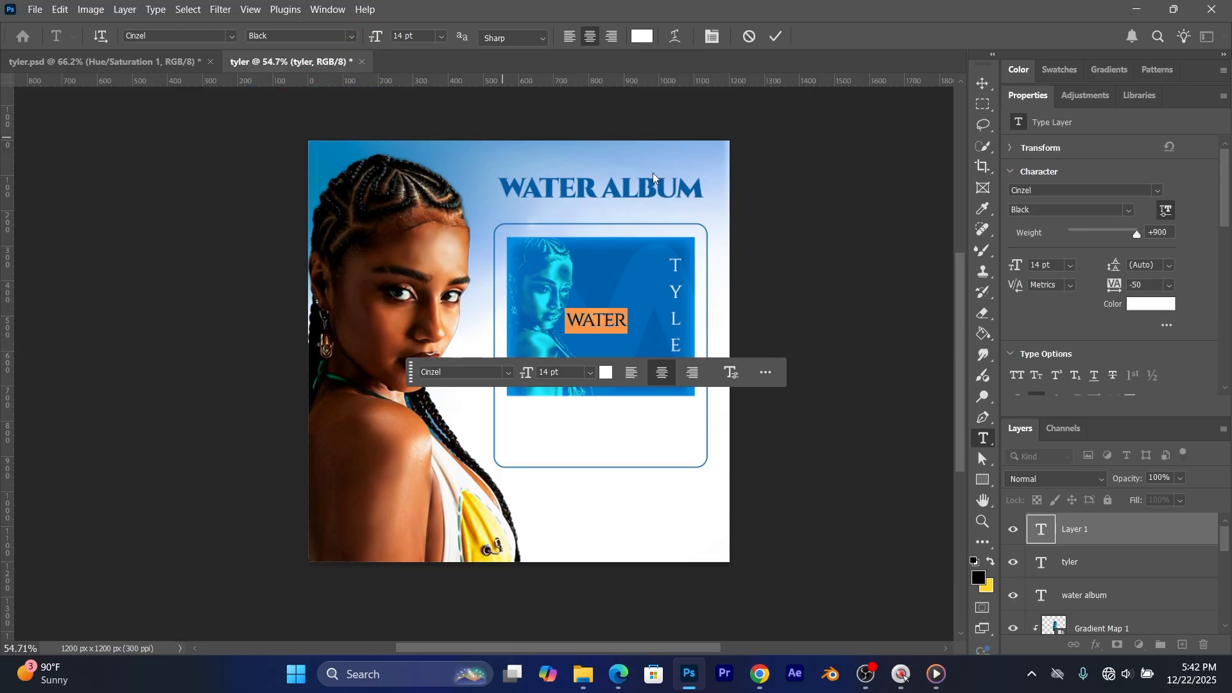
{"action": "left_click", "coordinate": [777, 37]}
Step: Position the "WATER" text between the small cyan portrait and the vertical "TYLER" text
{"action": "left_click", "coordinate": [982, 84]}
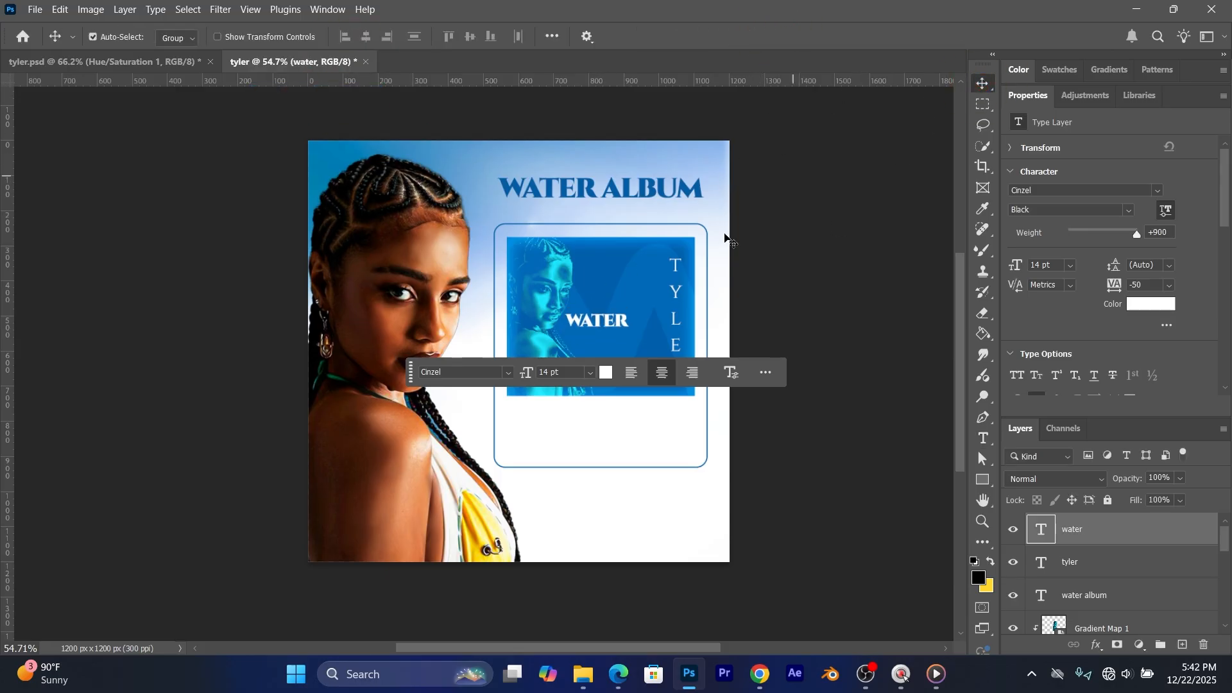
{"action": "left_click_drag", "start_coordinate": [587, 328], "coordinate": [619, 321]}
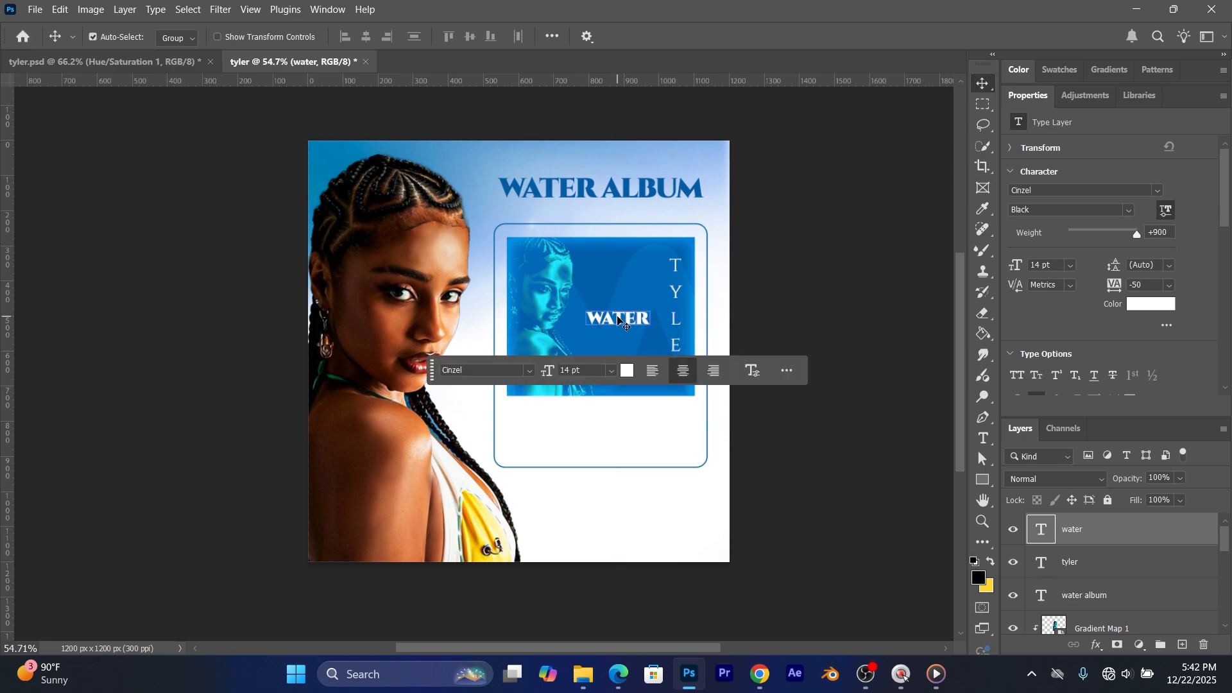
{"action": "left_click", "coordinate": [821, 323]}
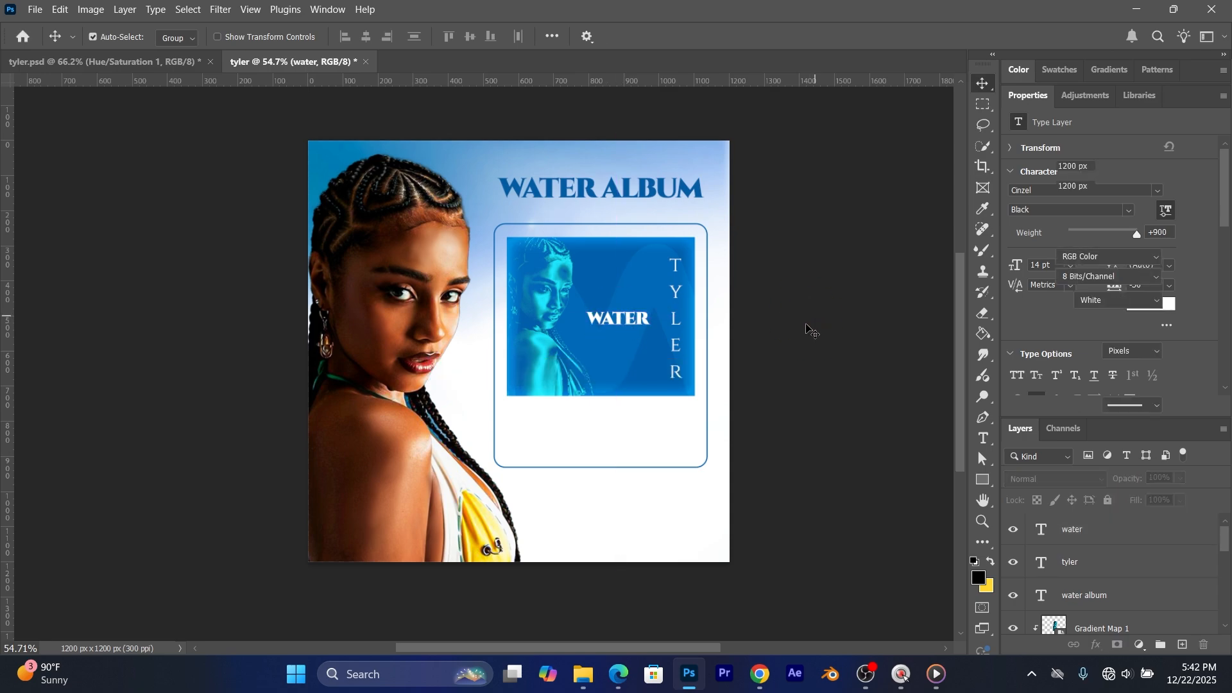
{"action": "left_click", "coordinate": [618, 323]}
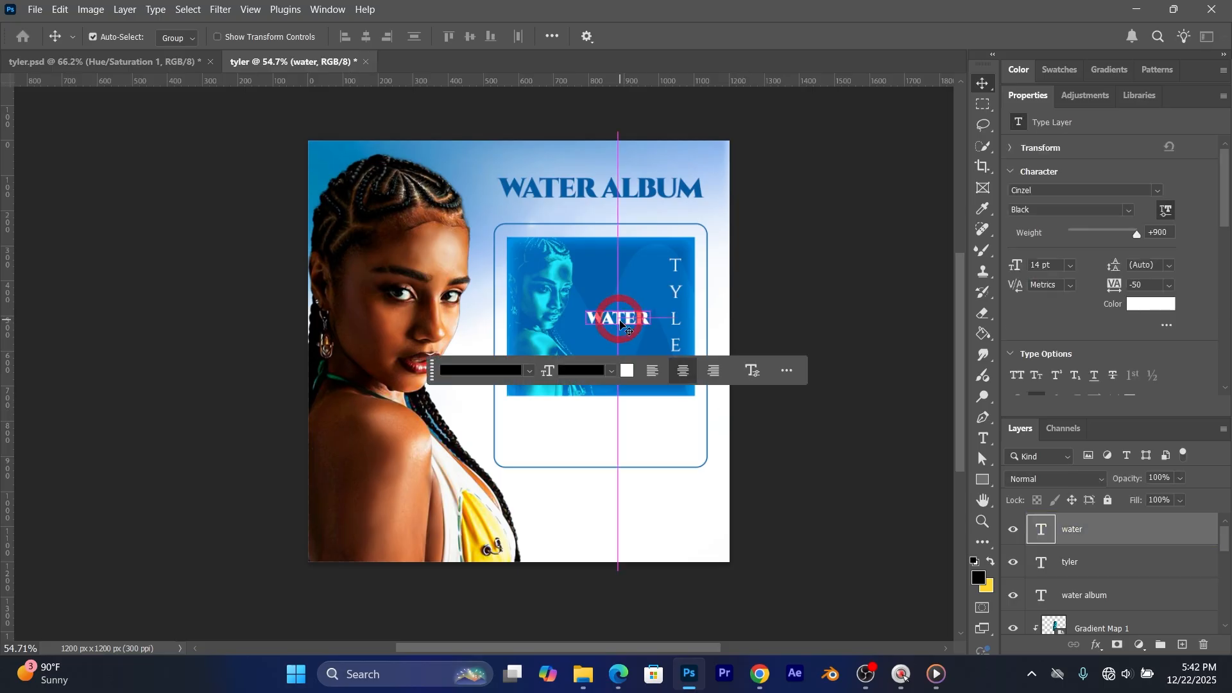
{"action": "left_click", "coordinate": [843, 315]}
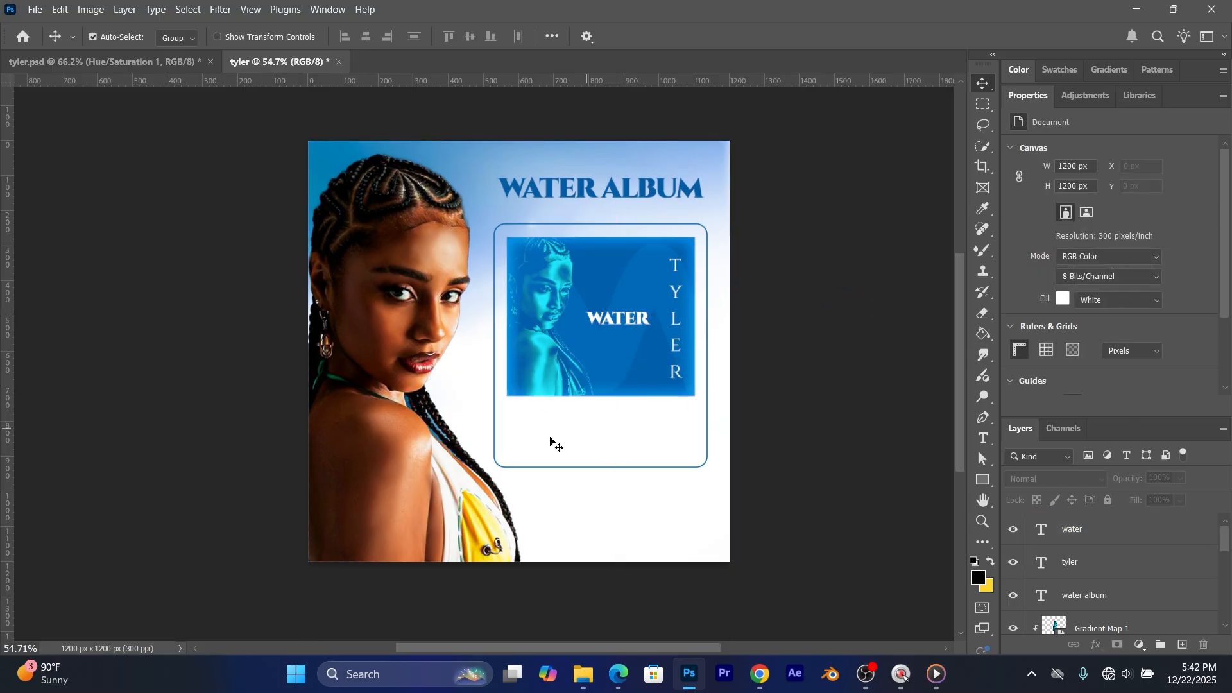
Step: Check the player controls in tyler.psd and draw a horizontal line about 538 px long below the blue rectangle in the new flyer
{"action": "scroll", "coordinate": [551, 440], "scroll_direction": "up", "scroll_amount": 4, "text": "alt"}
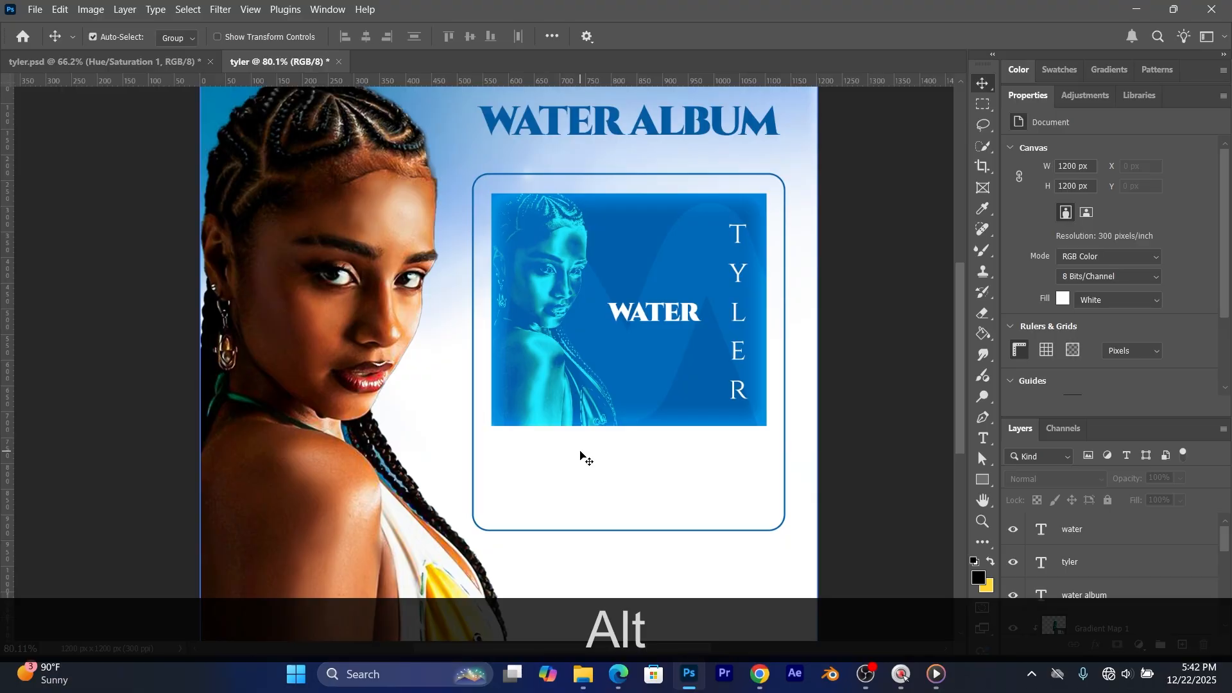
{"action": "scroll", "coordinate": [586, 461], "scroll_direction": "up", "scroll_amount": 2, "text": "alt"}
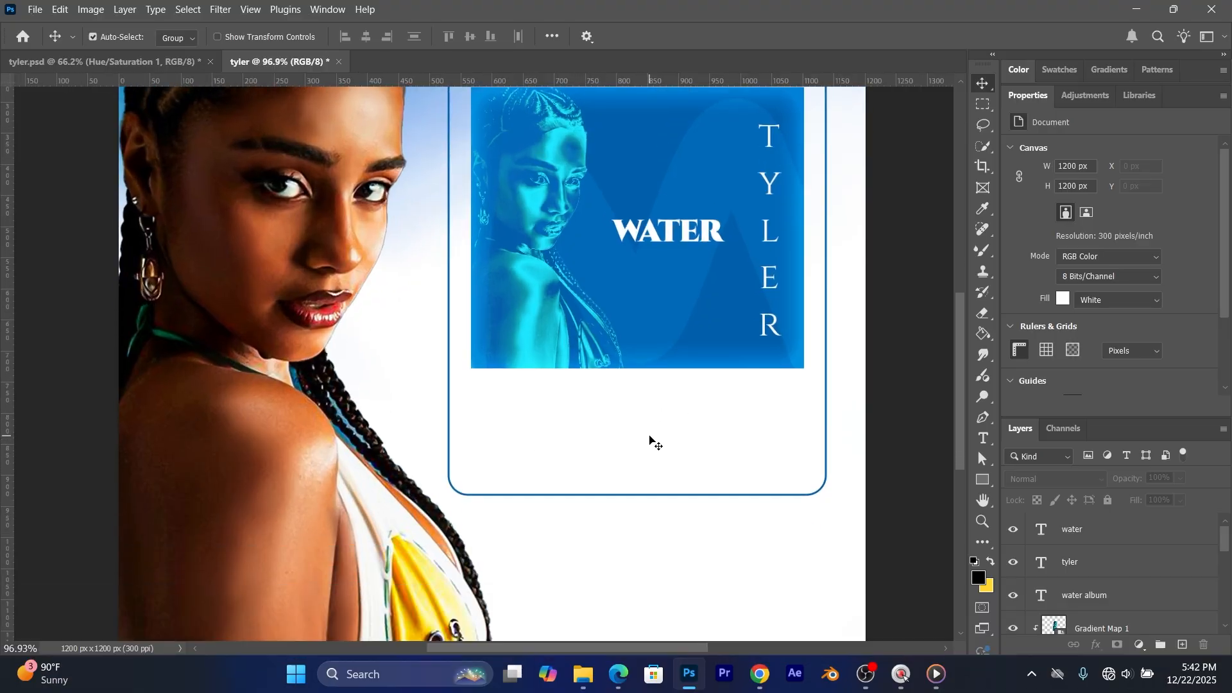
{"action": "left_click", "coordinate": [90, 63]}
{"action": "scroll", "coordinate": [547, 486], "scroll_direction": "up", "scroll_amount": 3}
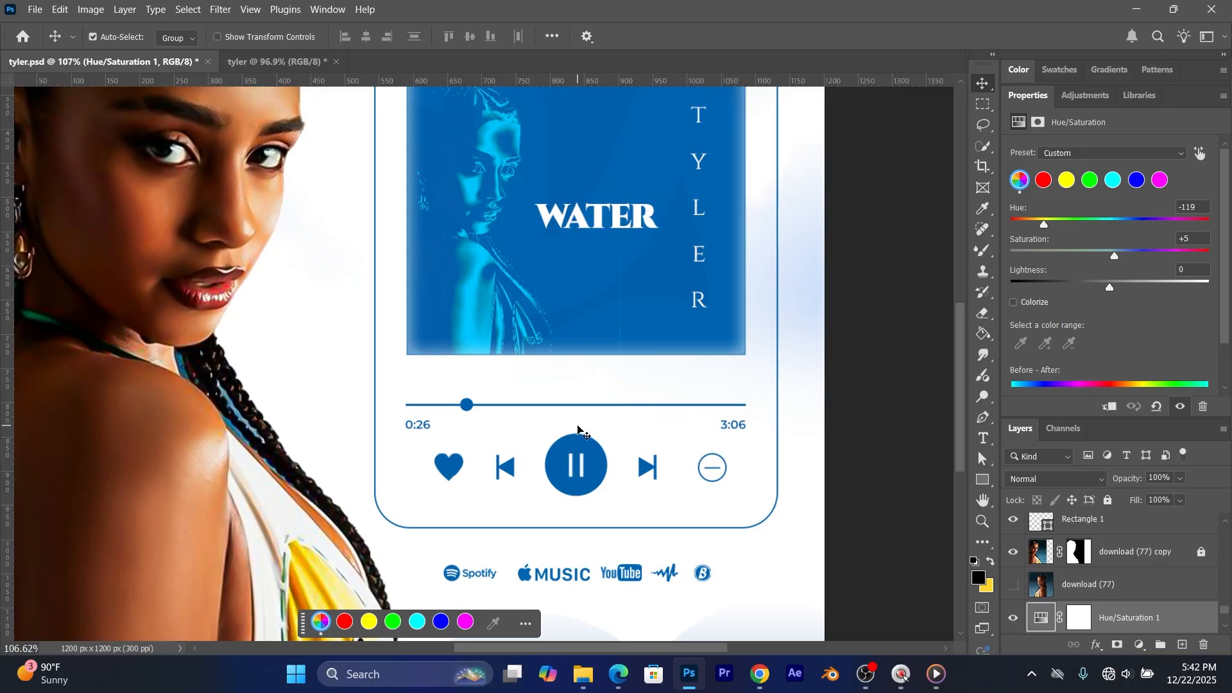
{"action": "left_click", "coordinate": [287, 62]}
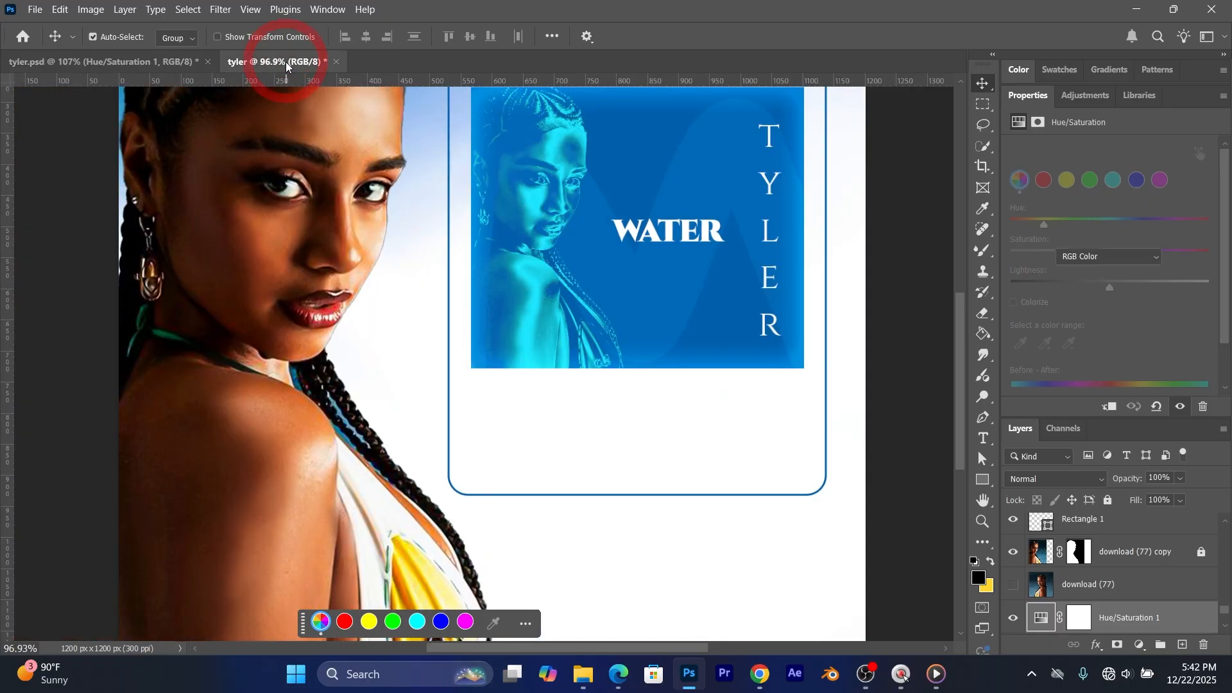
{"action": "left_click", "coordinate": [985, 486]}
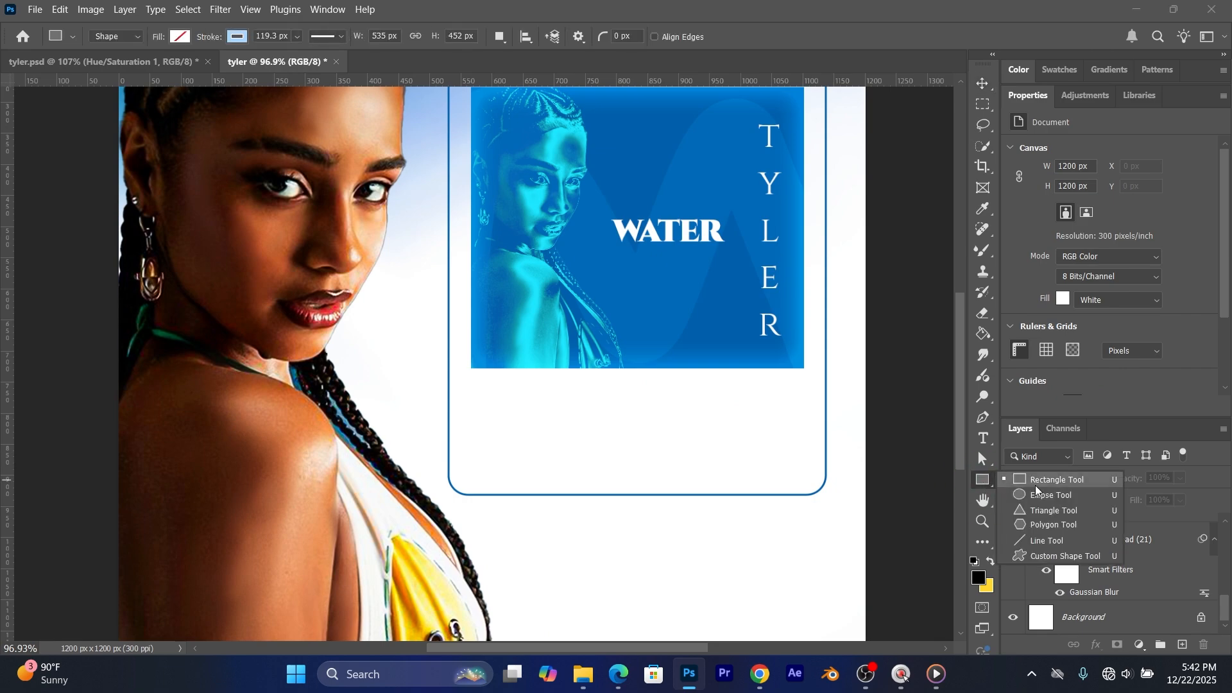
{"action": "left_click", "coordinate": [1046, 541]}
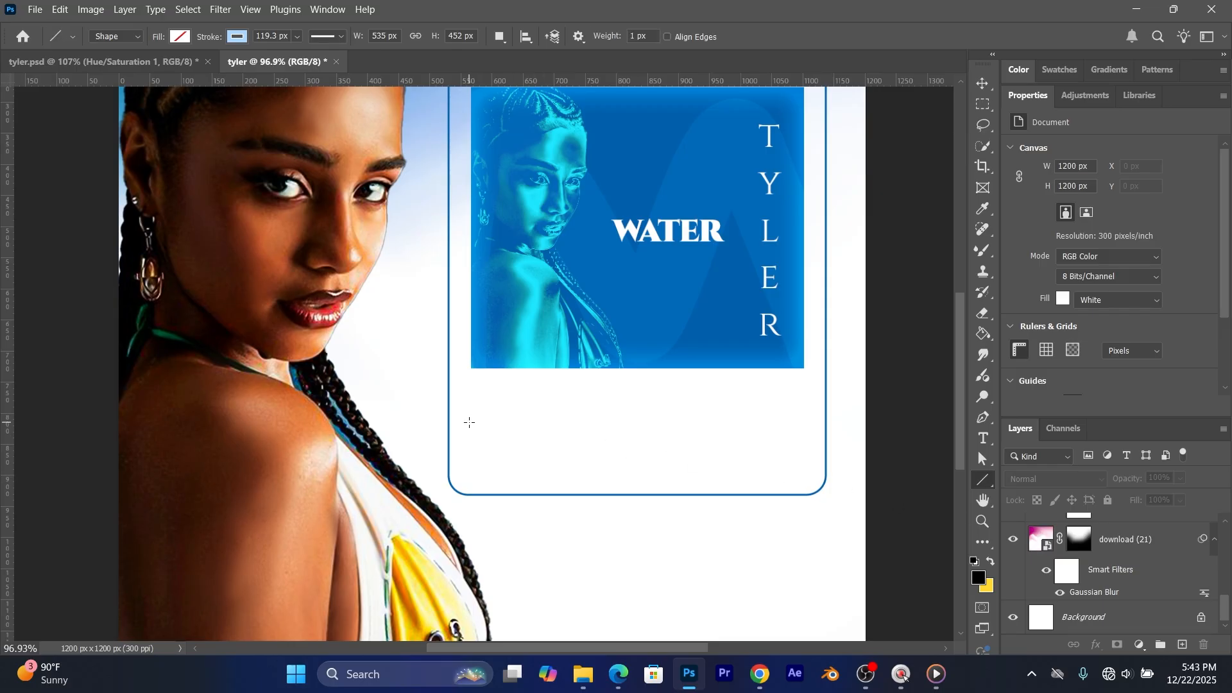
{"action": "left_click_drag", "start_coordinate": [470, 422], "coordinate": [804, 427]}
{"action": "key", "text": "shift"}
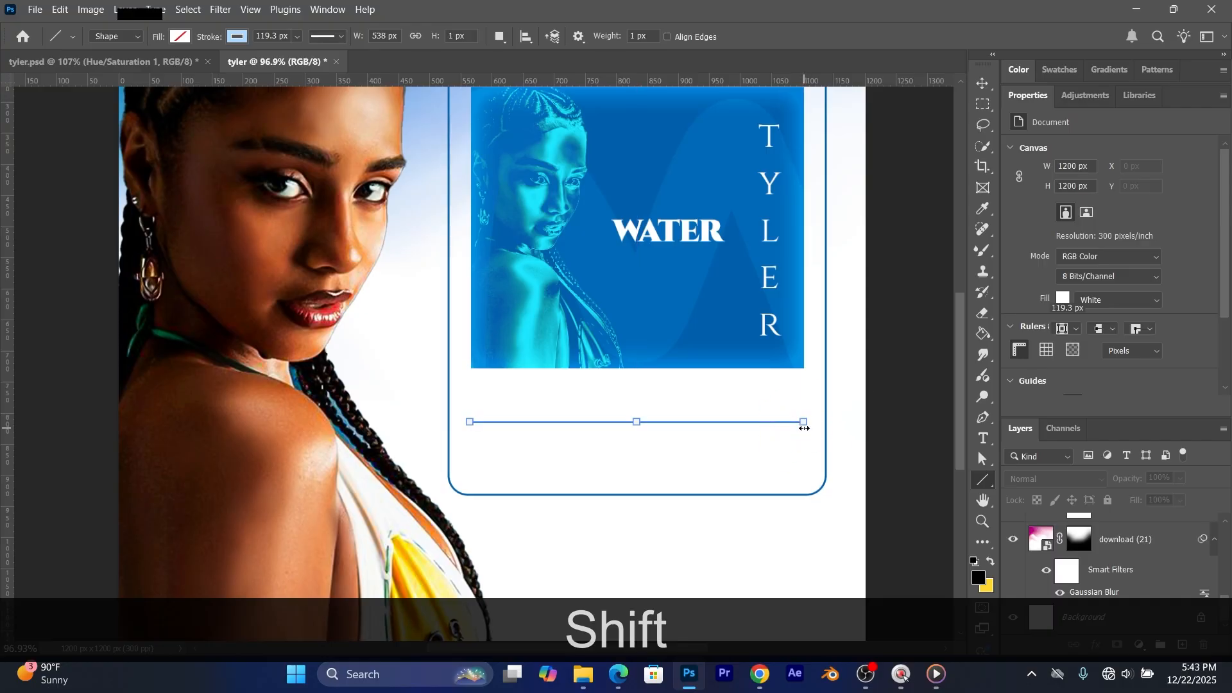
Step: Reduce the new line's stroke width to 0.88 px and try to raise it to 2 px
{"action": "left_click", "coordinate": [297, 37]}
{"action": "mouse_move", "coordinate": [306, 55]}
{"action": "left_mouse_down"}
{"action": "mouse_move", "coordinate": [274, 56]}
{"action": "mouse_move", "coordinate": [273, 36]}
{"action": "mouse_move", "coordinate": [244, 33]}
{"action": "left_mouse_up"}
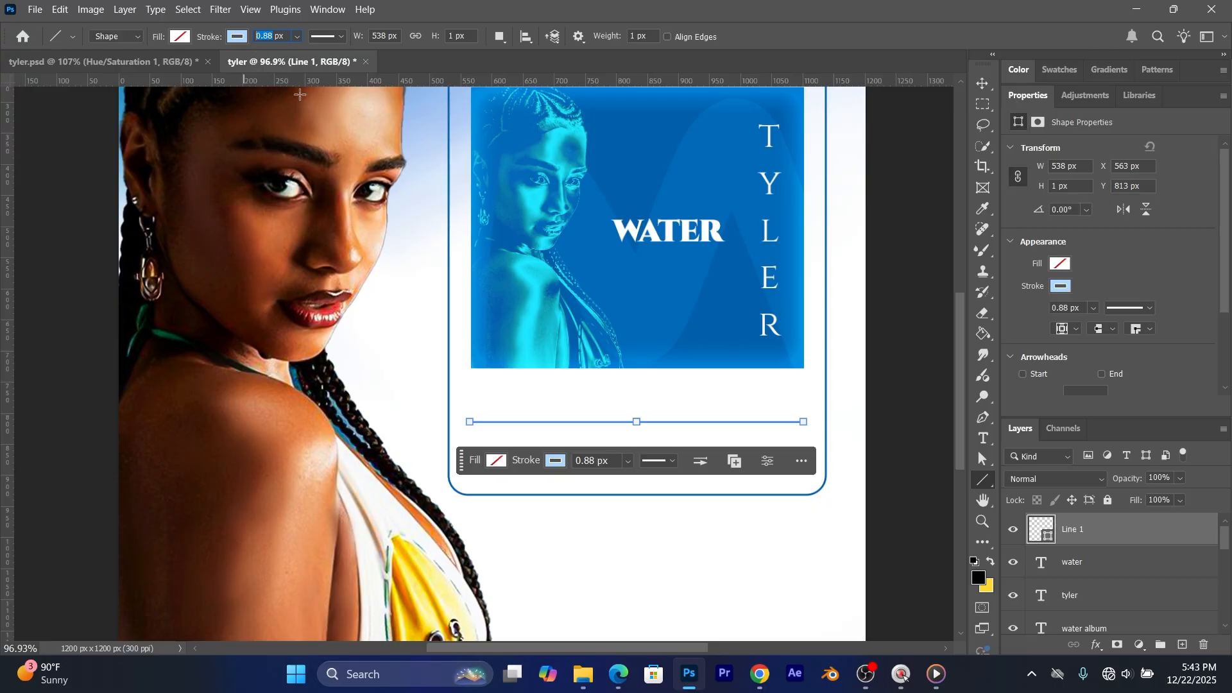
{"action": "type", "text": "2"}
{"action": "left_click", "coordinate": [982, 83]}
{"action": "left_click", "coordinate": [747, 371]}
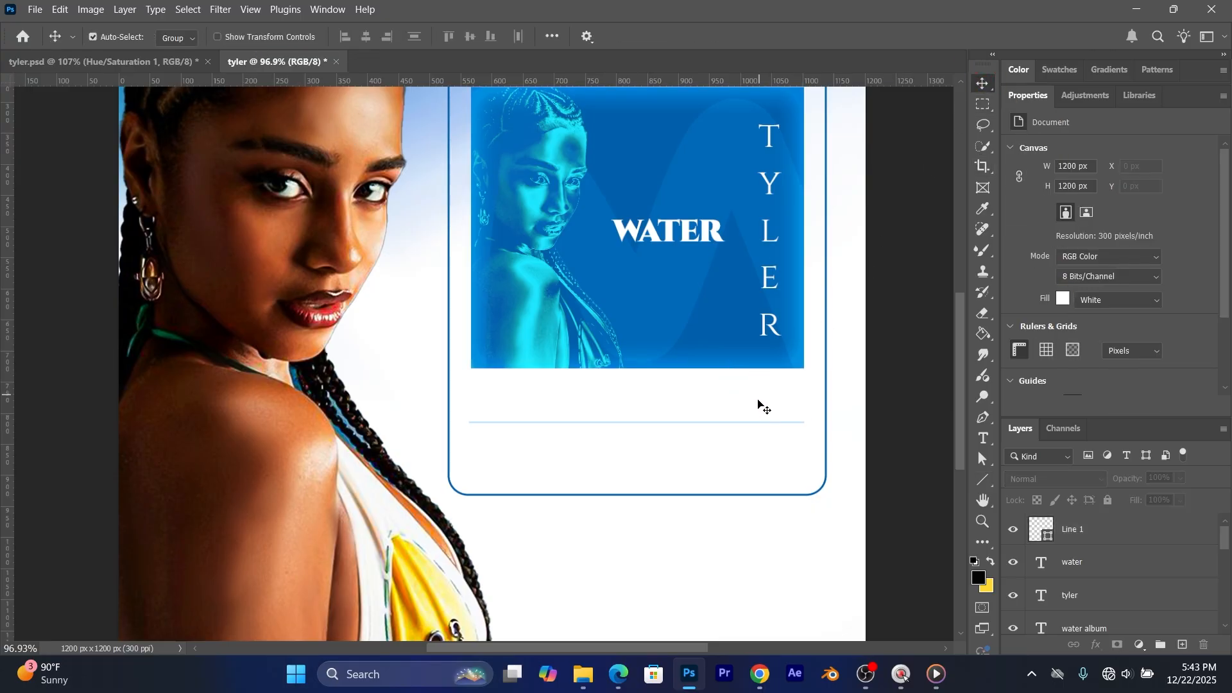
Step: Select the Line 1 layer and recolour its stroke with the deep blue #005fab sampled from the blue rectangle
{"action": "double_click", "coordinate": [1029, 96]}
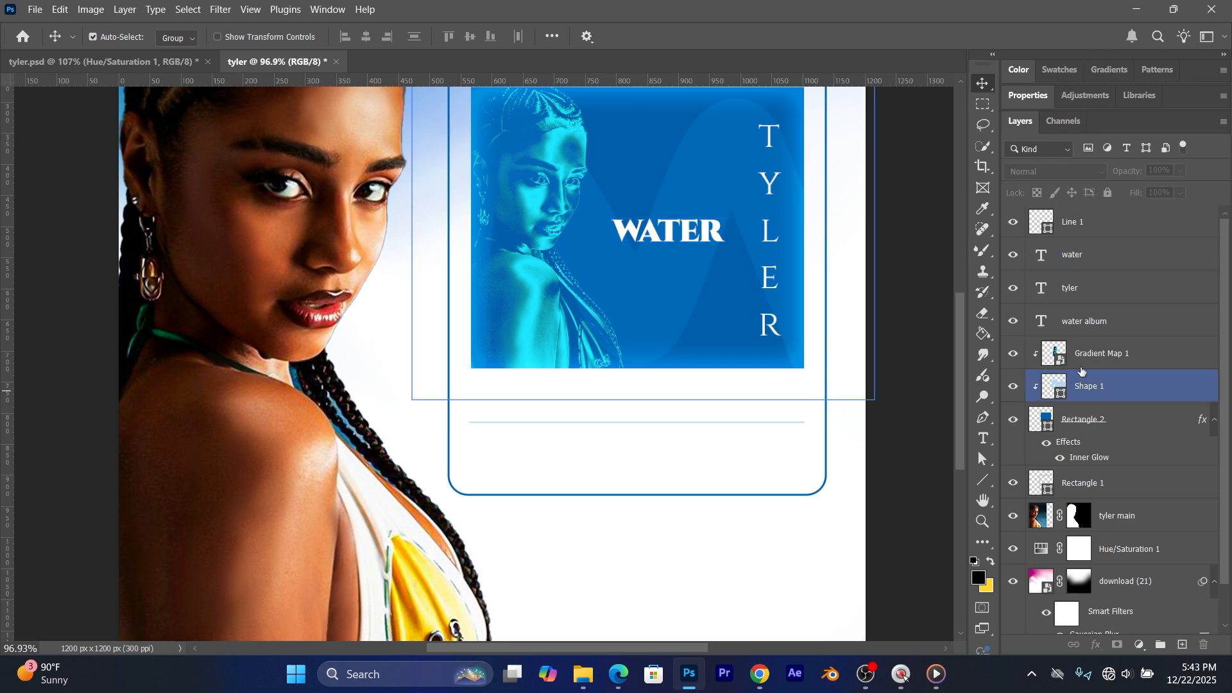
{"action": "left_click", "coordinate": [1085, 321]}
{"action": "left_click", "coordinate": [1097, 224]}
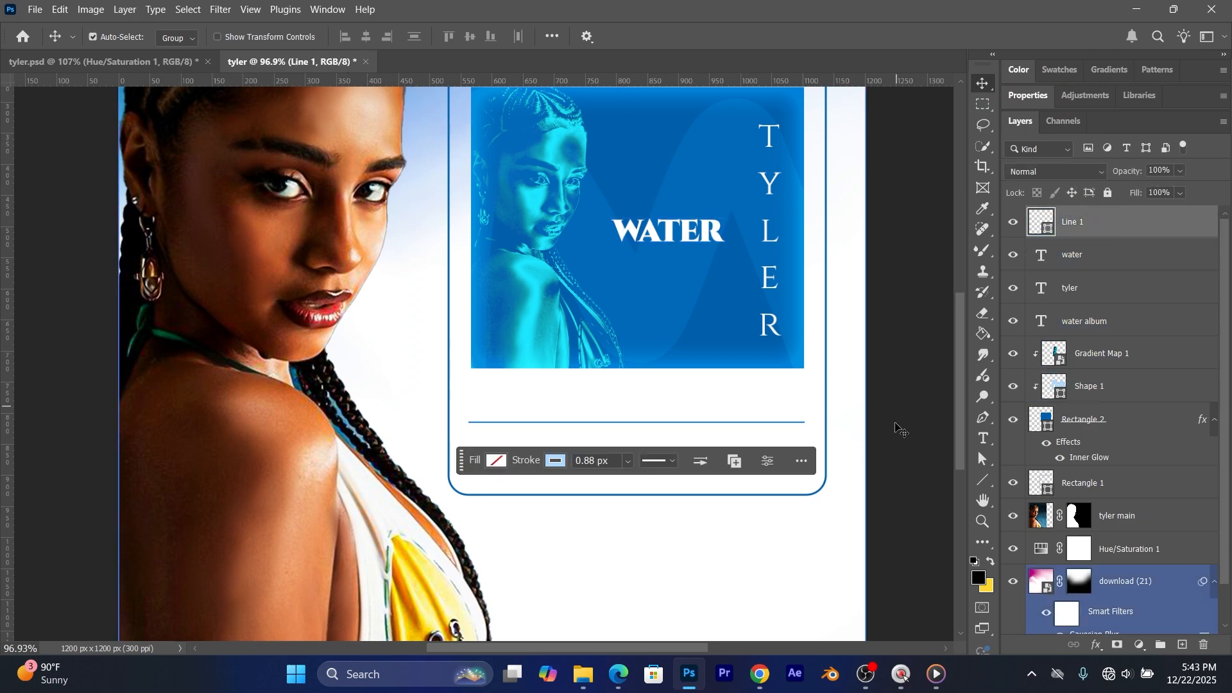
{"action": "left_click", "coordinate": [982, 487]}
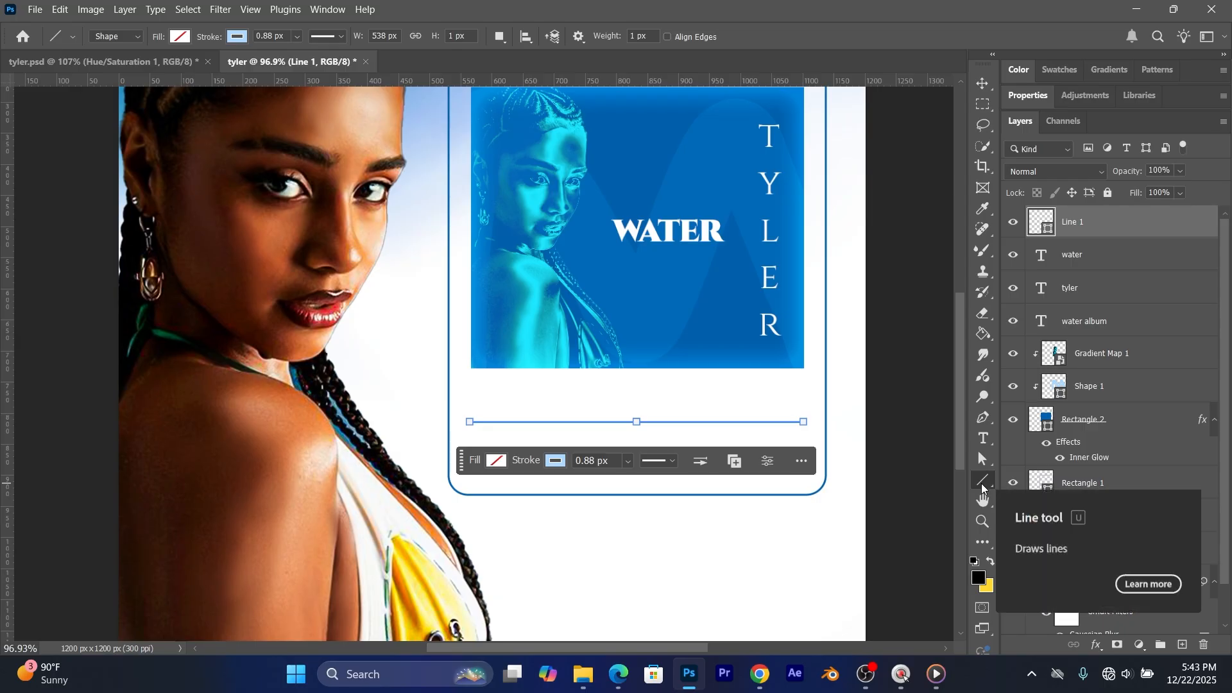
{"action": "left_click", "coordinate": [239, 36]}
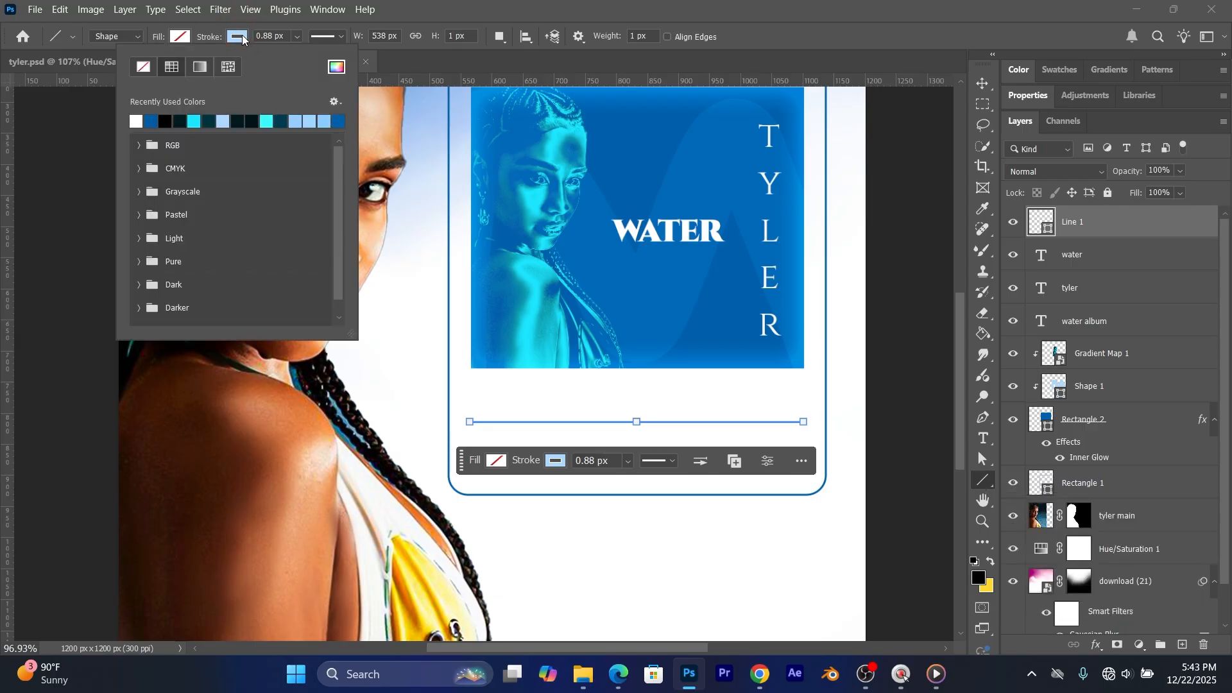
{"action": "left_click", "coordinate": [336, 67]}
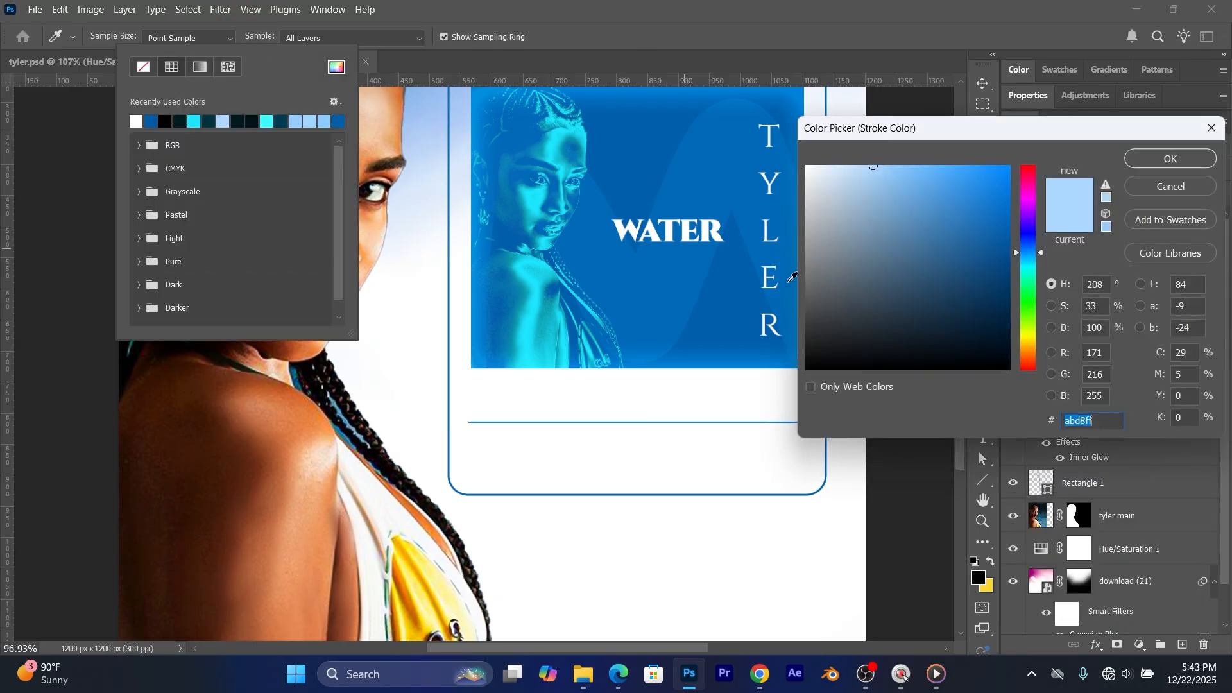
{"action": "left_click", "coordinate": [737, 288]}
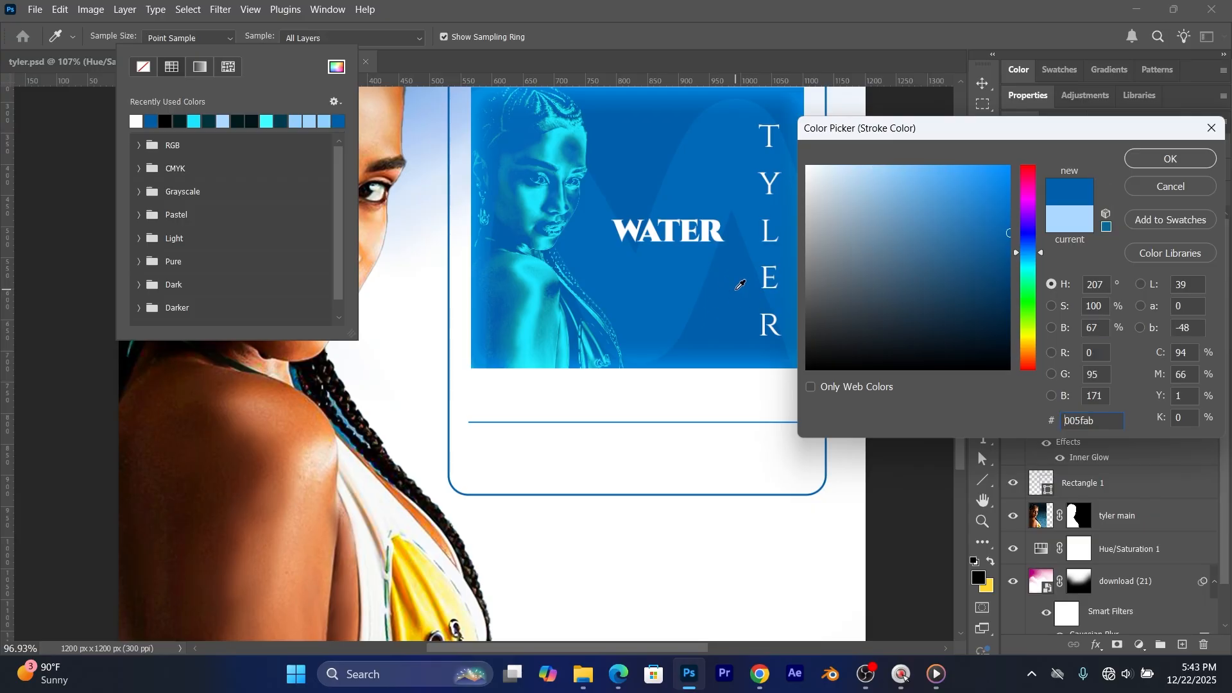
{"action": "left_click", "coordinate": [1170, 159]}
Step: Try to set the blue line's stroke width to 3 px
{"action": "left_click", "coordinate": [274, 34]}
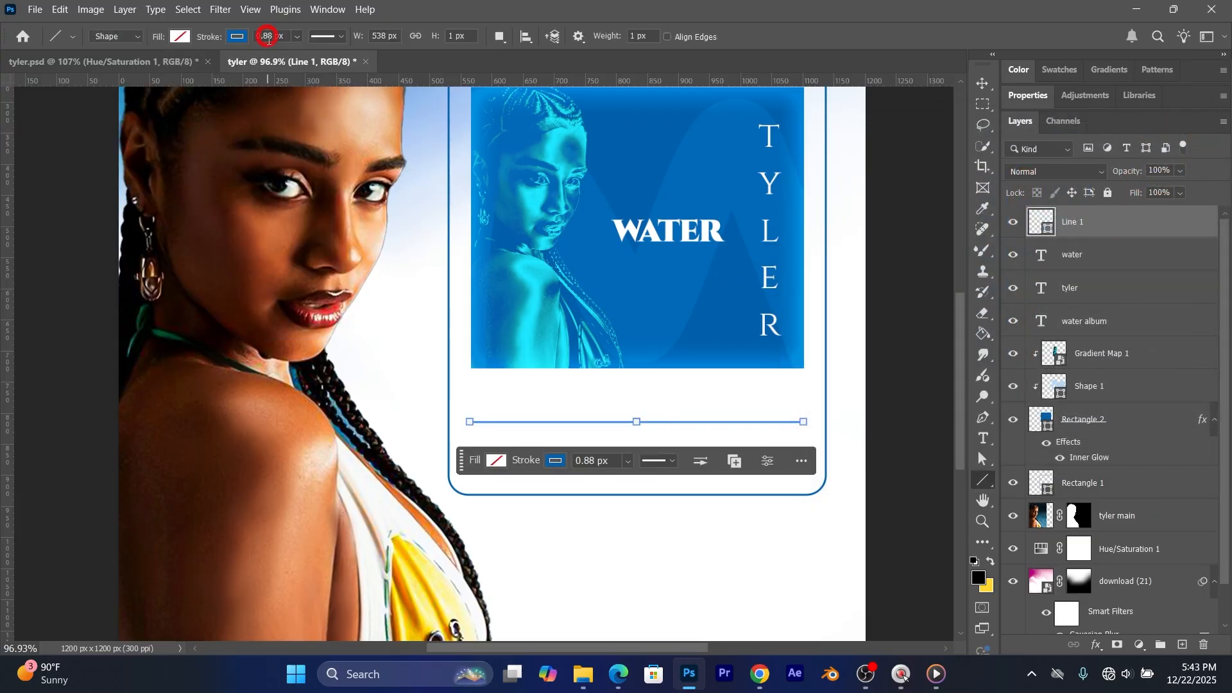
{"action": "left_click", "coordinate": [255, 37]}
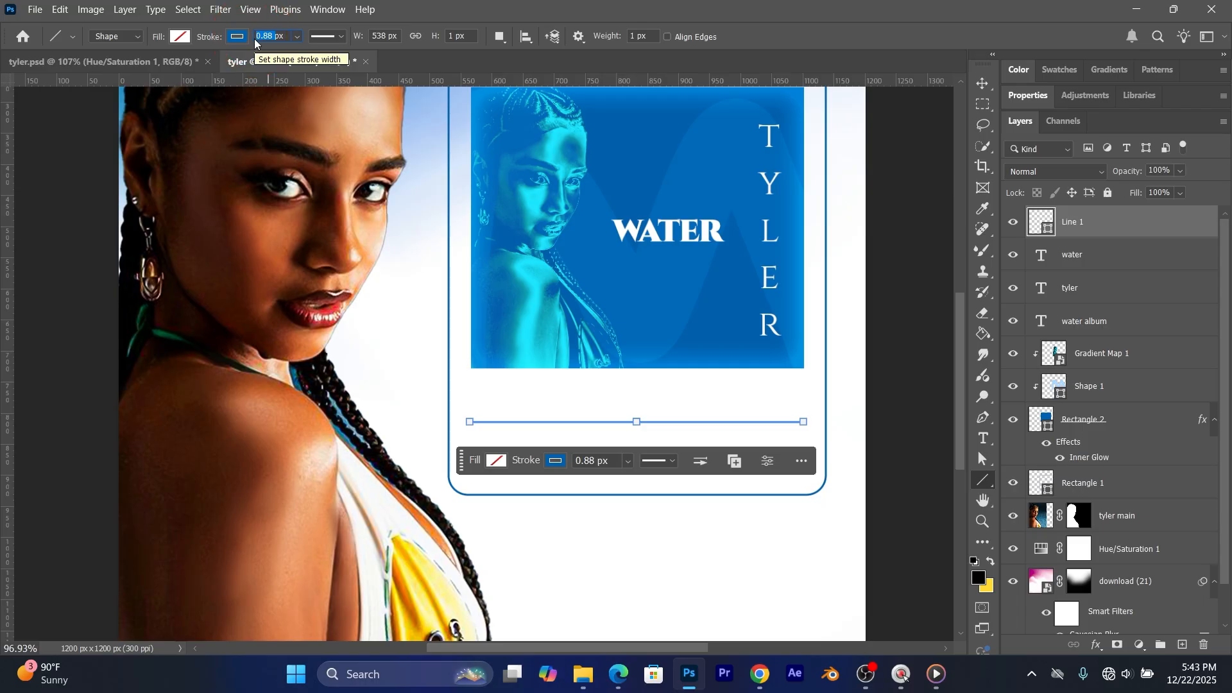
{"action": "type", "text": "3"}
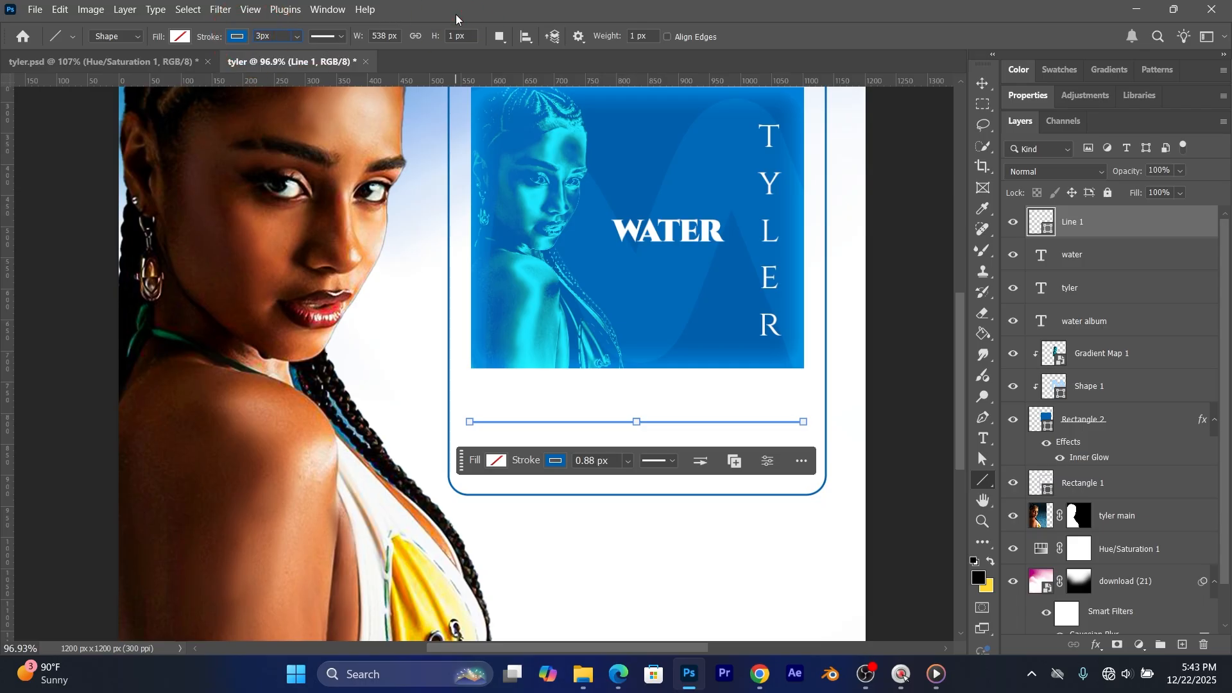
{"action": "left_click", "coordinate": [983, 83]}
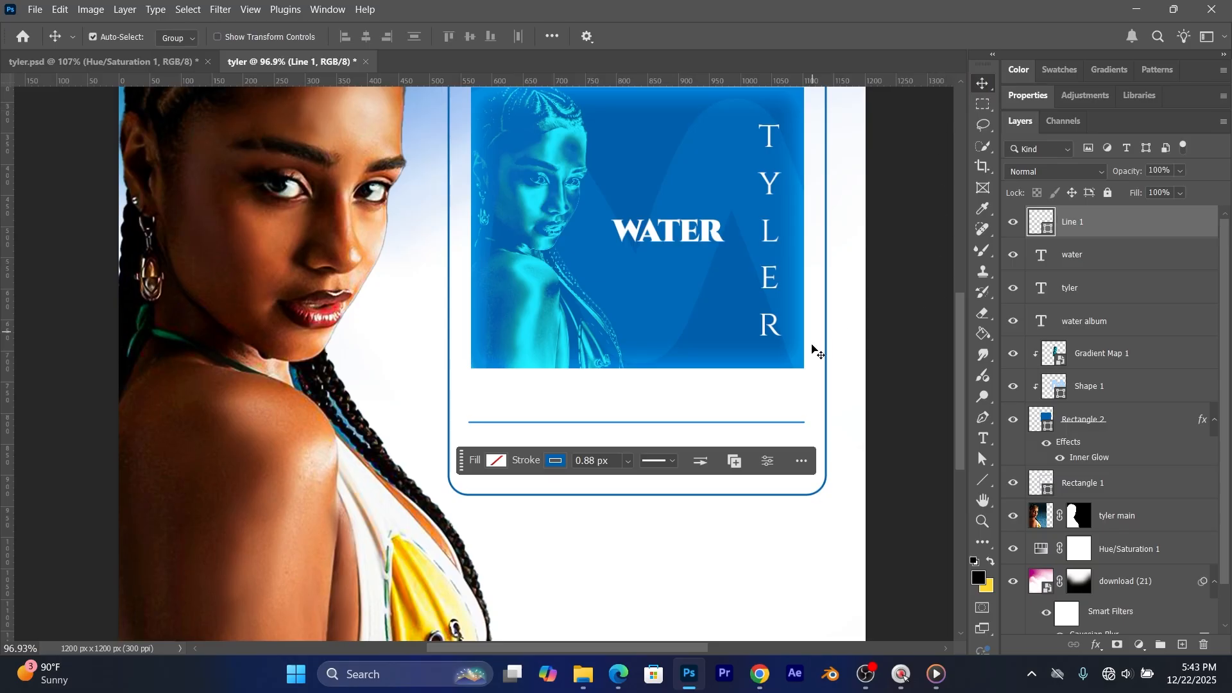
Step: Move the line up closer to the blue rectangle, to a Y position of about 776 px, and show its shape properties
{"action": "left_click", "coordinate": [788, 393]}
{"action": "left_click_drag", "start_coordinate": [680, 423], "coordinate": [684, 405]}
{"action": "left_click", "coordinate": [1044, 96]}
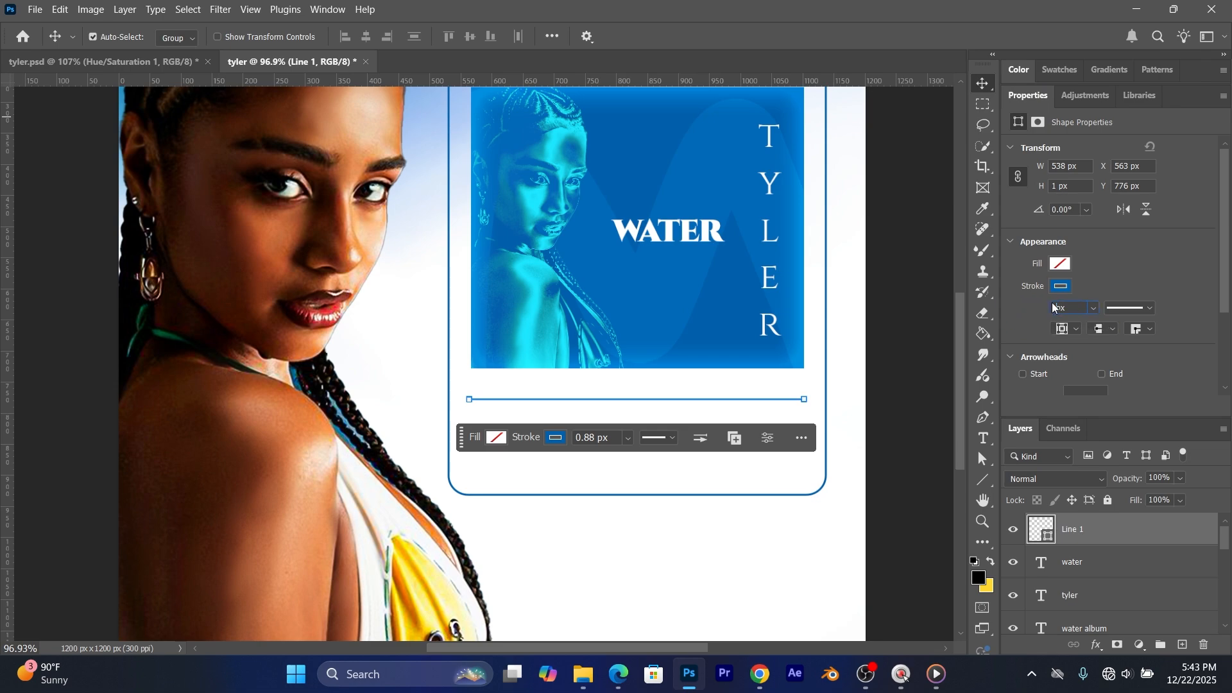
Step: Set the stroke width of the horizontal blue line to 3 px, and reduce it to 2 px
{"action": "type", "text": "3px"}
{"action": "left_click", "coordinate": [814, 400]}
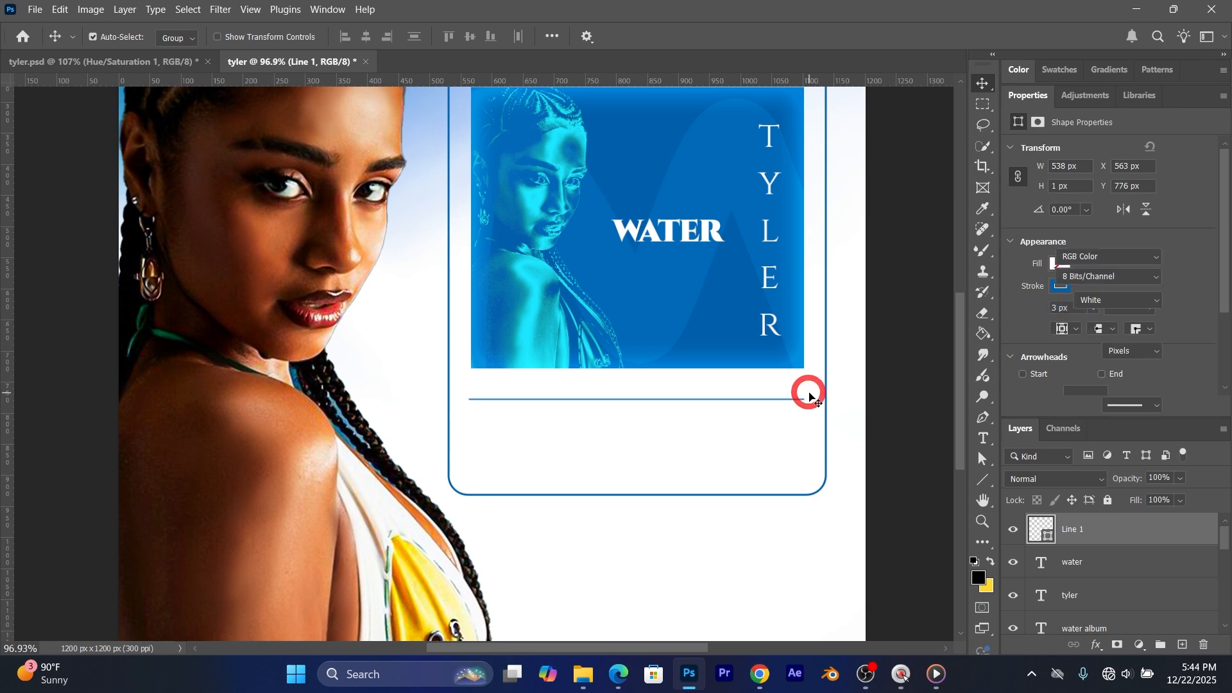
{"action": "left_click", "coordinate": [773, 402]}
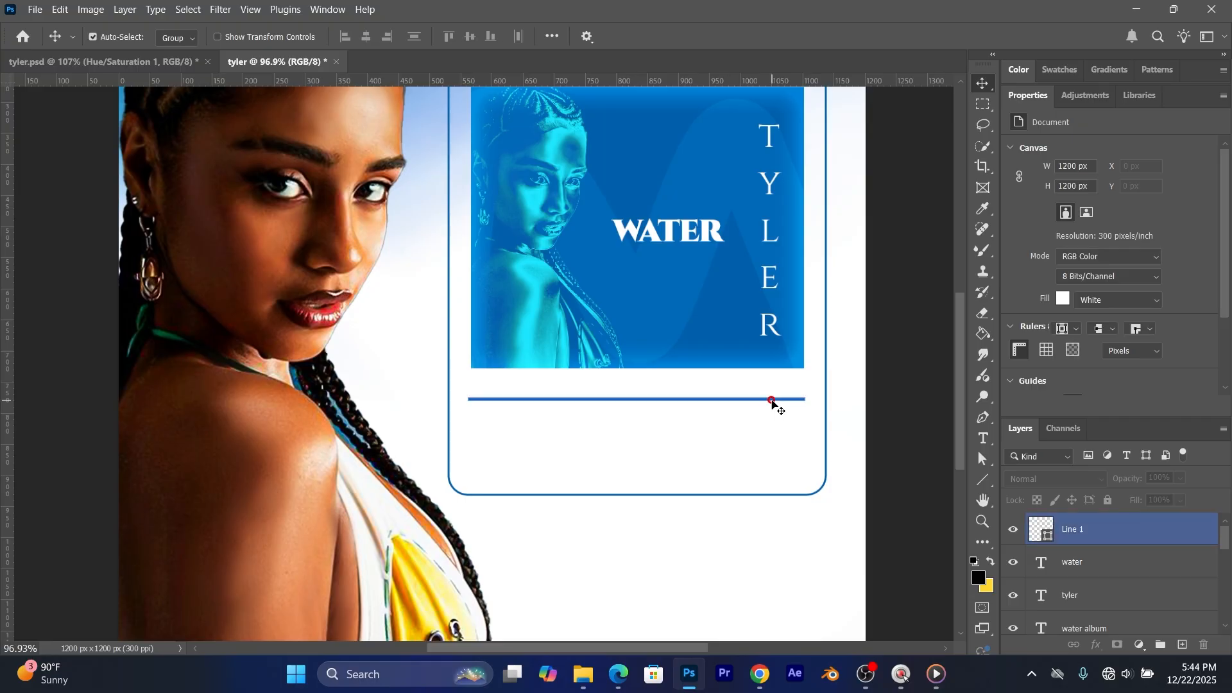
{"action": "left_click", "coordinate": [1058, 307]}
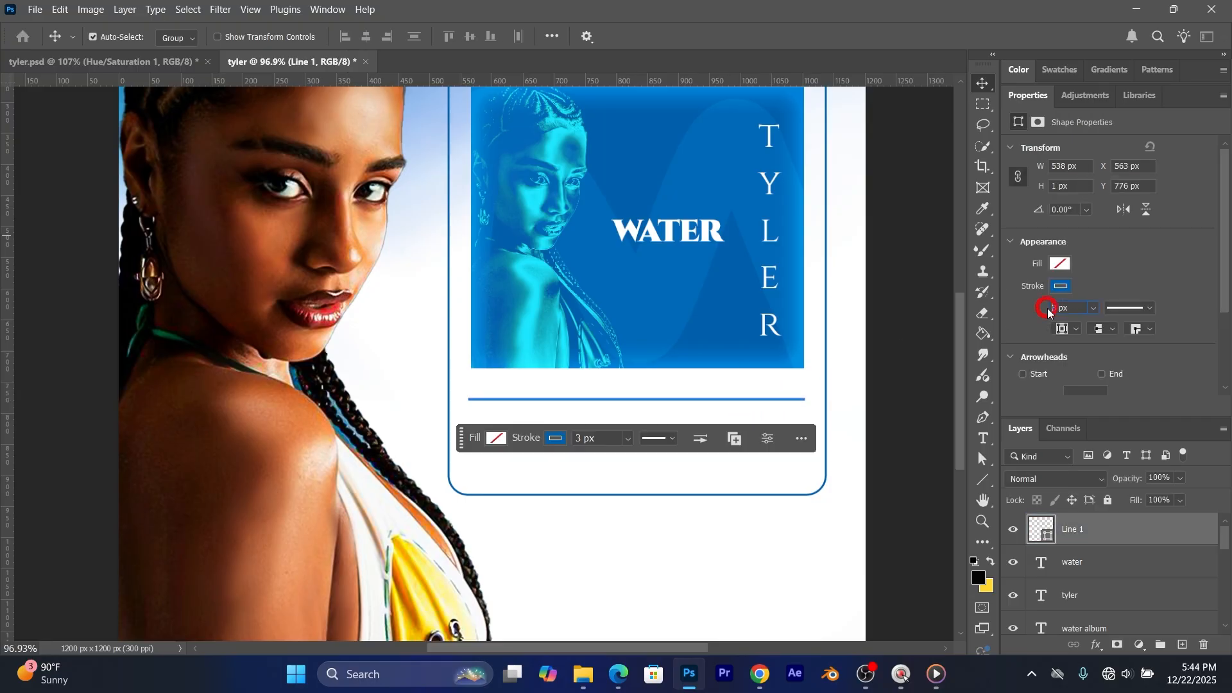
{"action": "left_click", "coordinate": [1124, 283]}
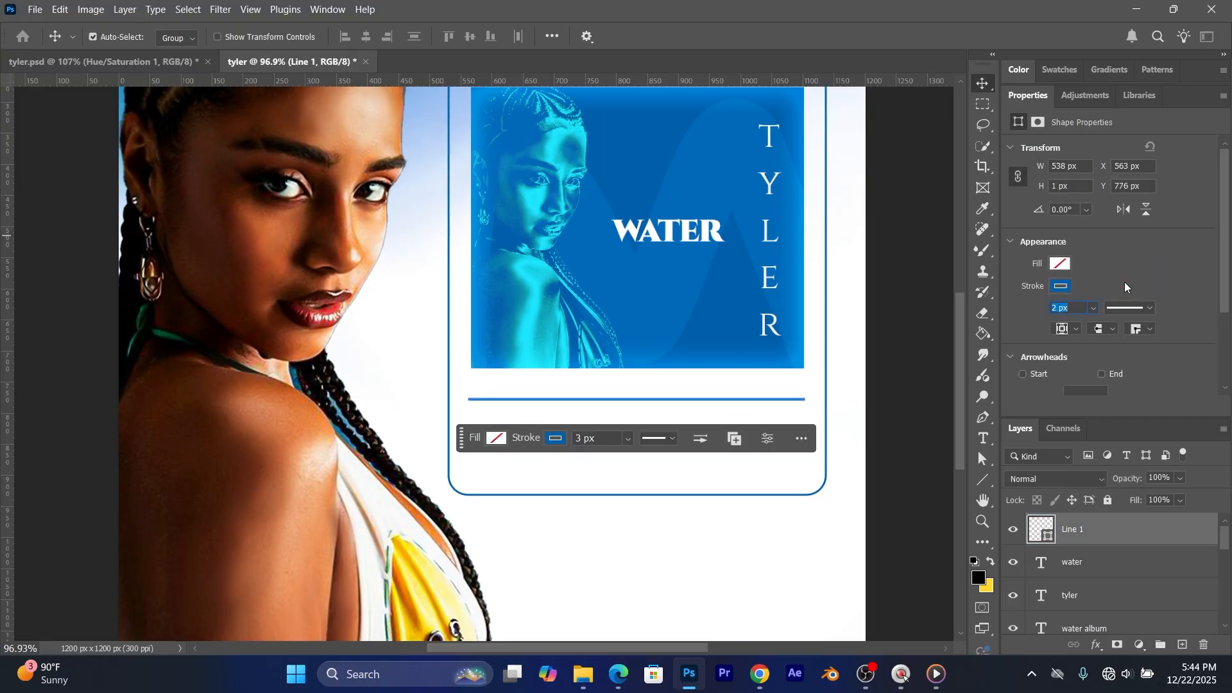
{"action": "left_click", "coordinate": [768, 386]}
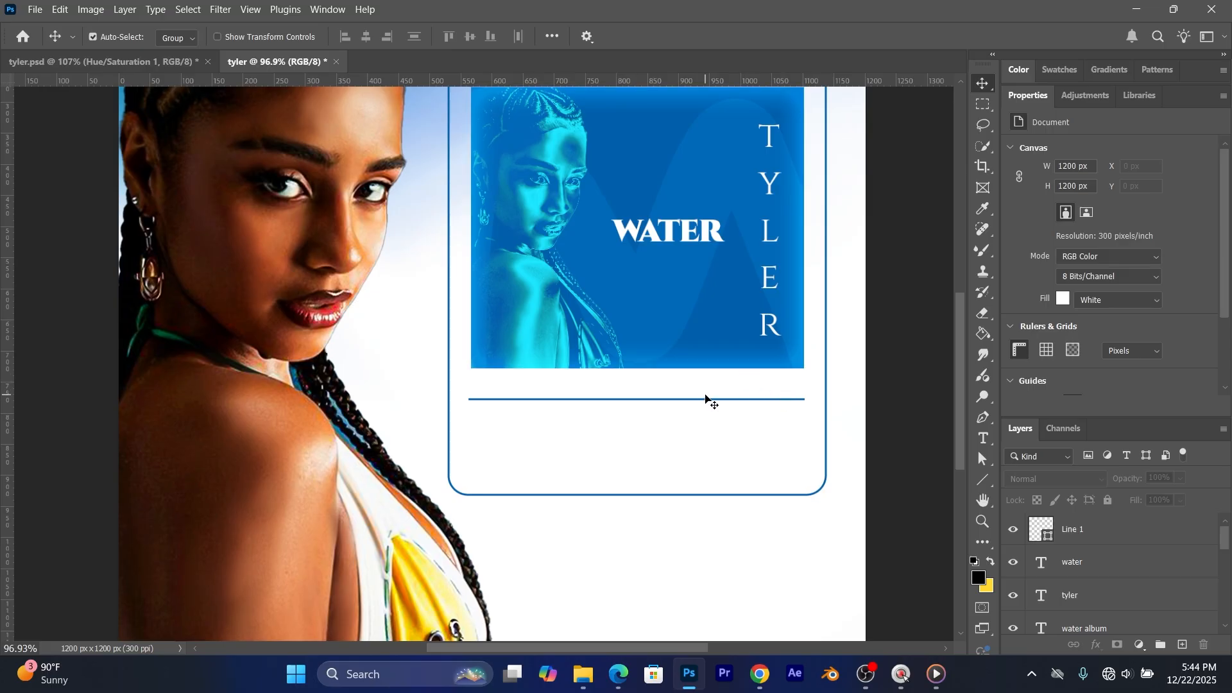
Step: Draw a circle about 23 px in diameter with the Ellipse tool, over the left part of the blue line
{"action": "scroll", "coordinate": [572, 441], "scroll_direction": "up", "scroll_amount": 3}
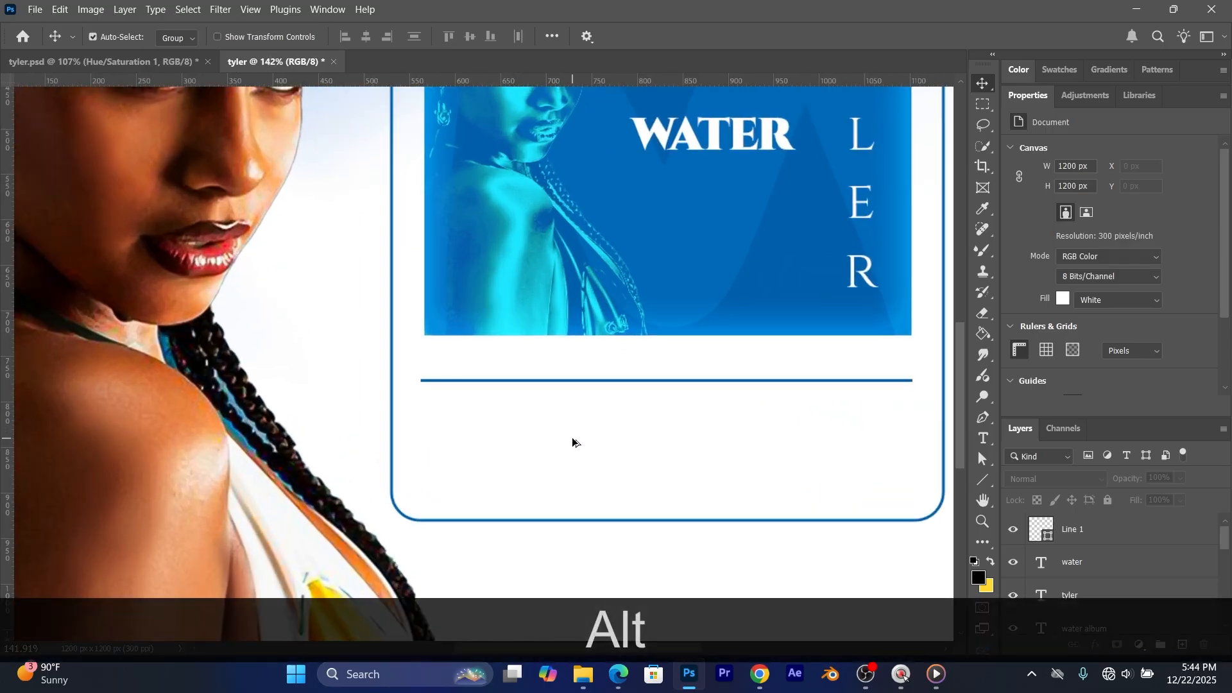
{"action": "right_click", "coordinate": [983, 480]}
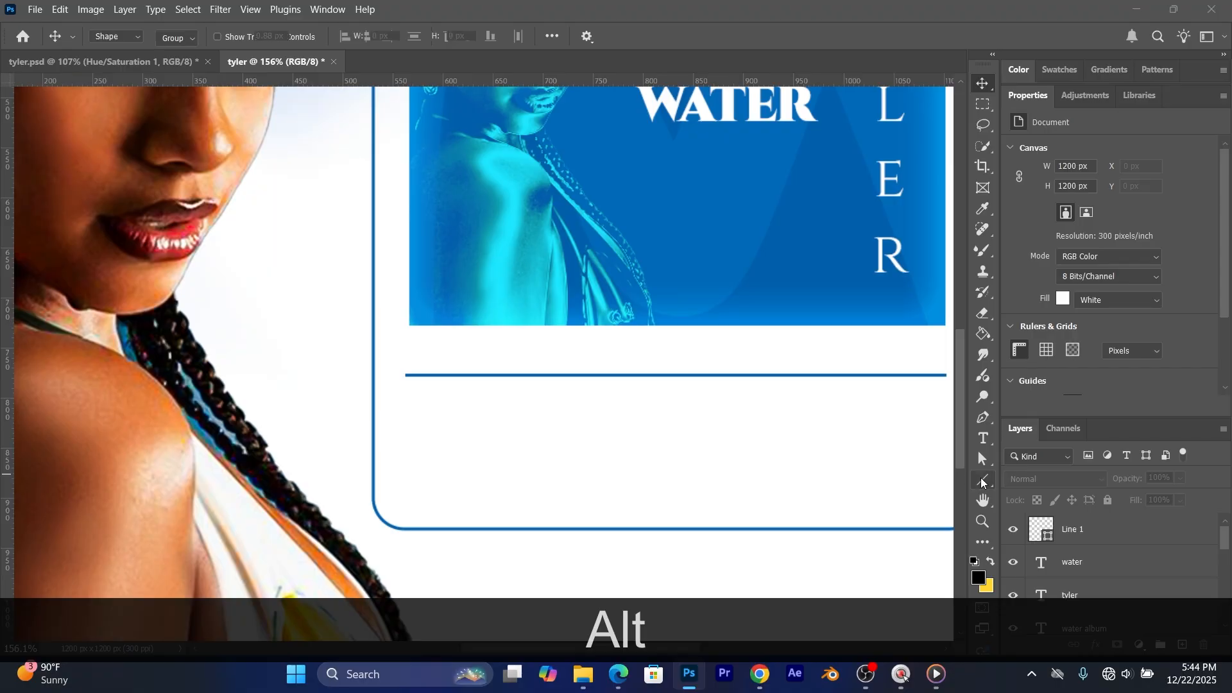
{"action": "left_click", "coordinate": [1032, 495]}
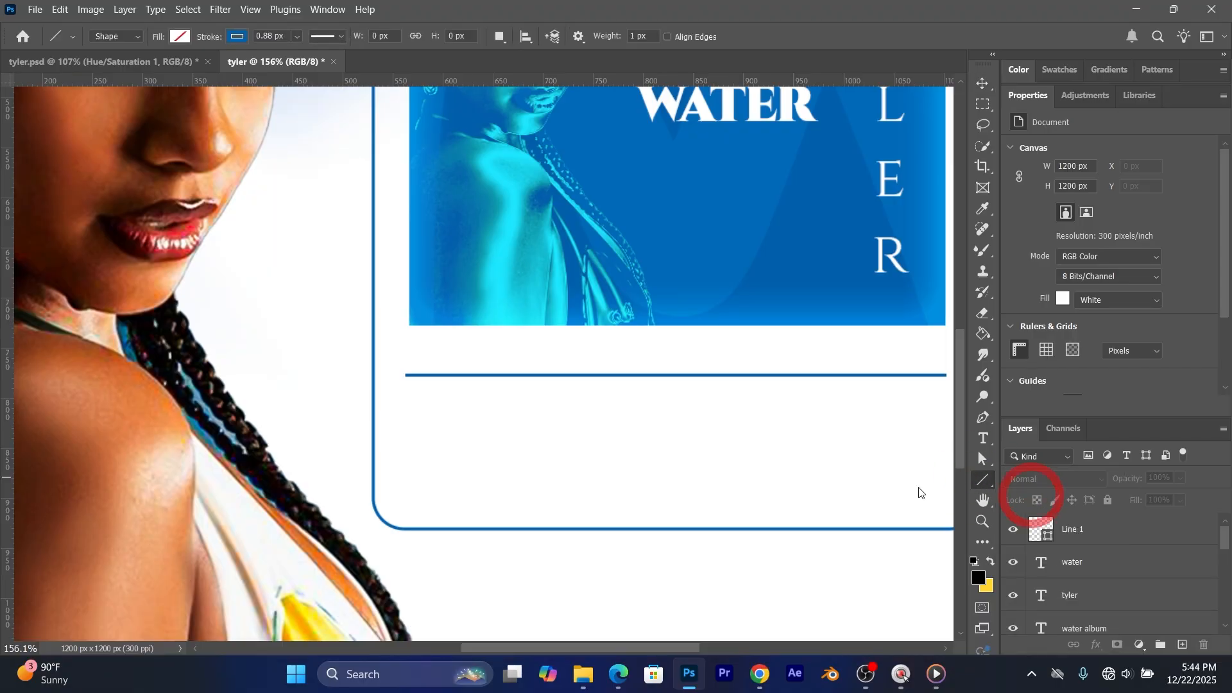
{"action": "left_click_drag", "start_coordinate": [446, 361], "coordinate": [478, 386]}
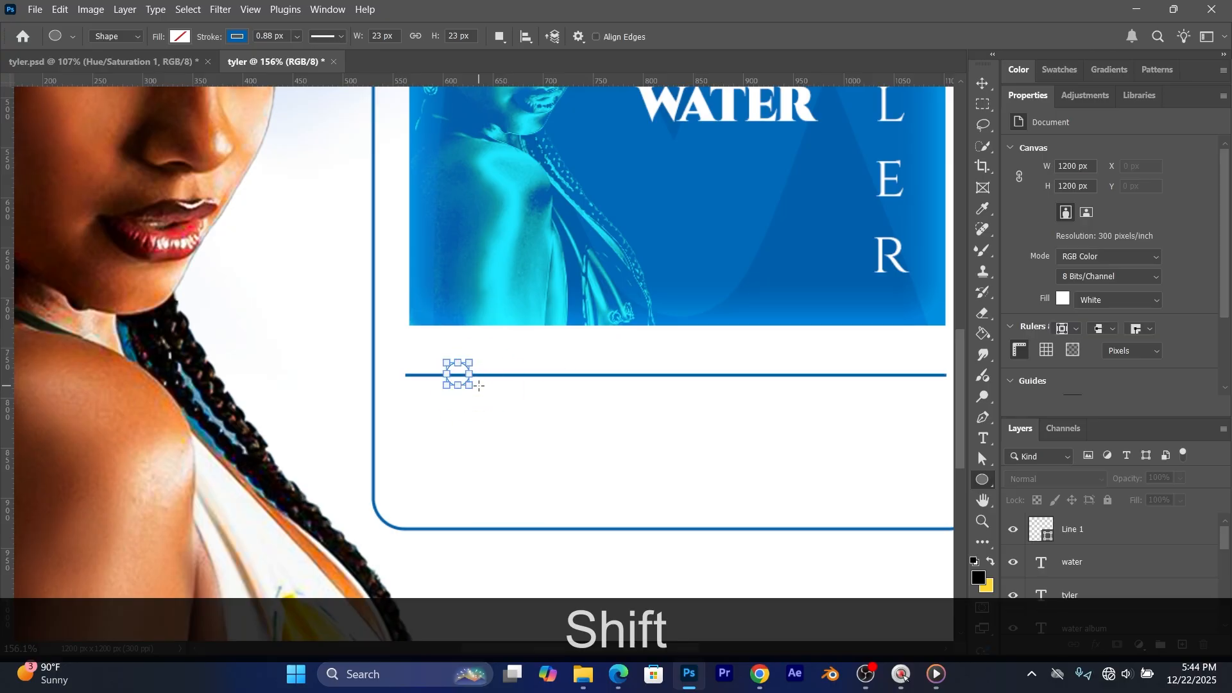
Step: Fill the small circle with the deep blue #005fab sampled from the blue rectangle
{"action": "left_click", "coordinate": [180, 37]}
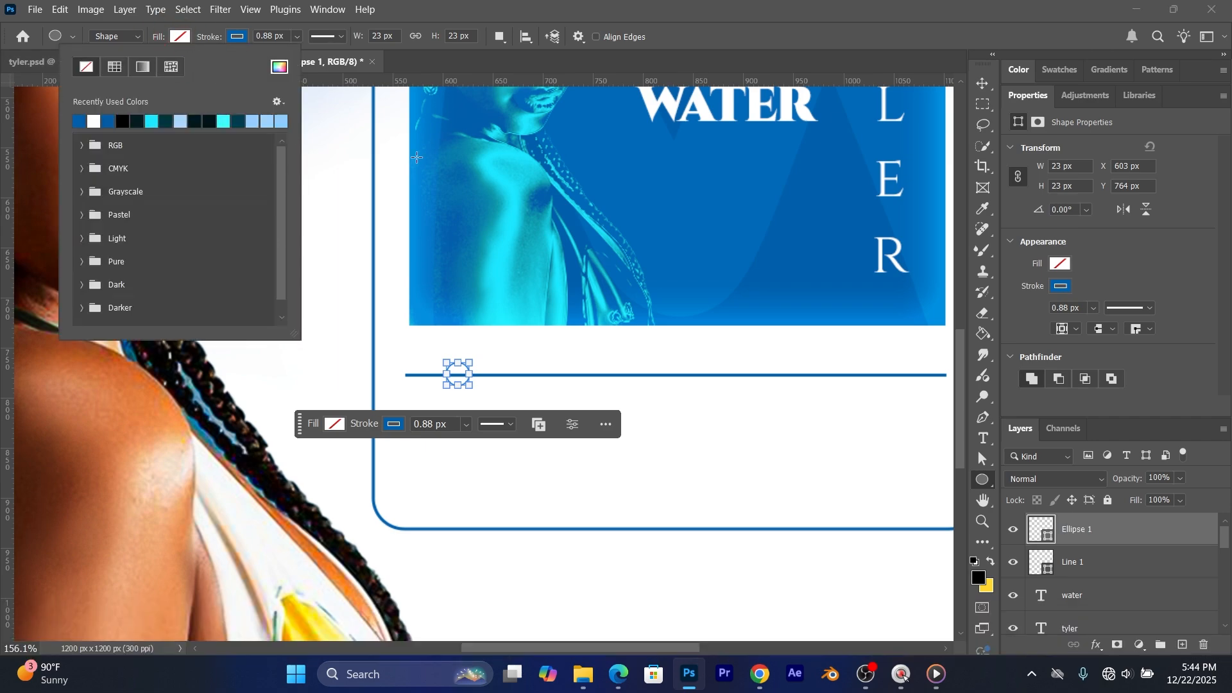
{"action": "left_click", "coordinate": [280, 67]}
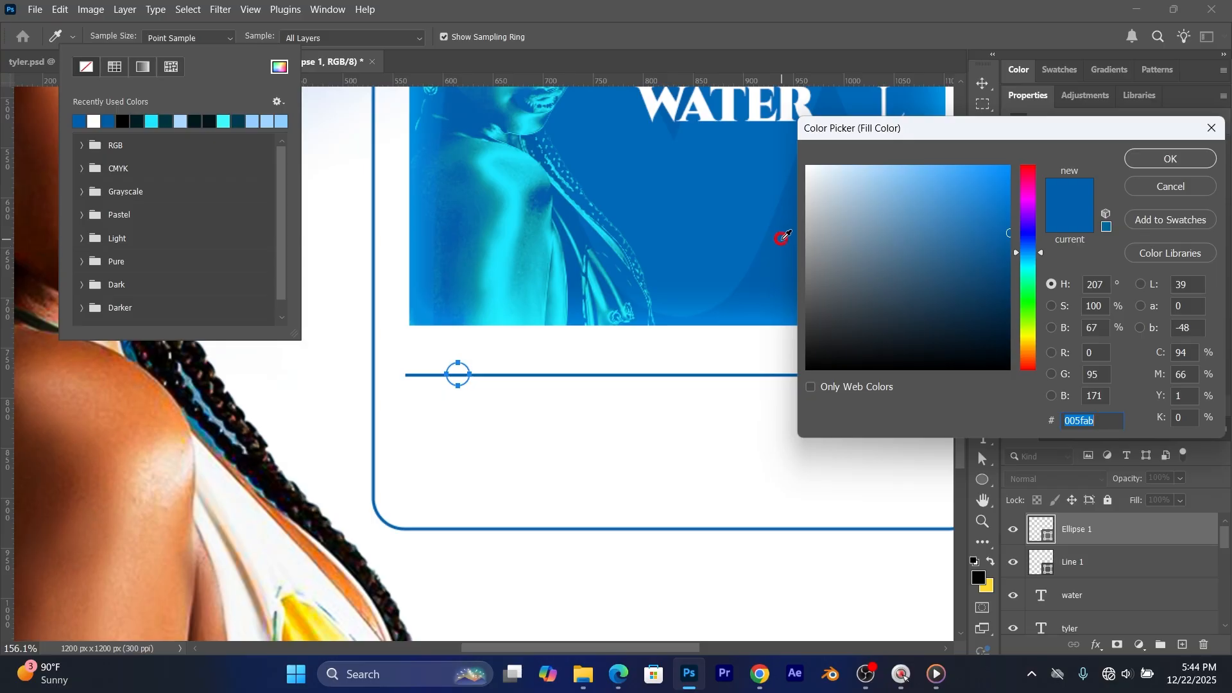
{"action": "left_click", "coordinate": [1153, 161]}
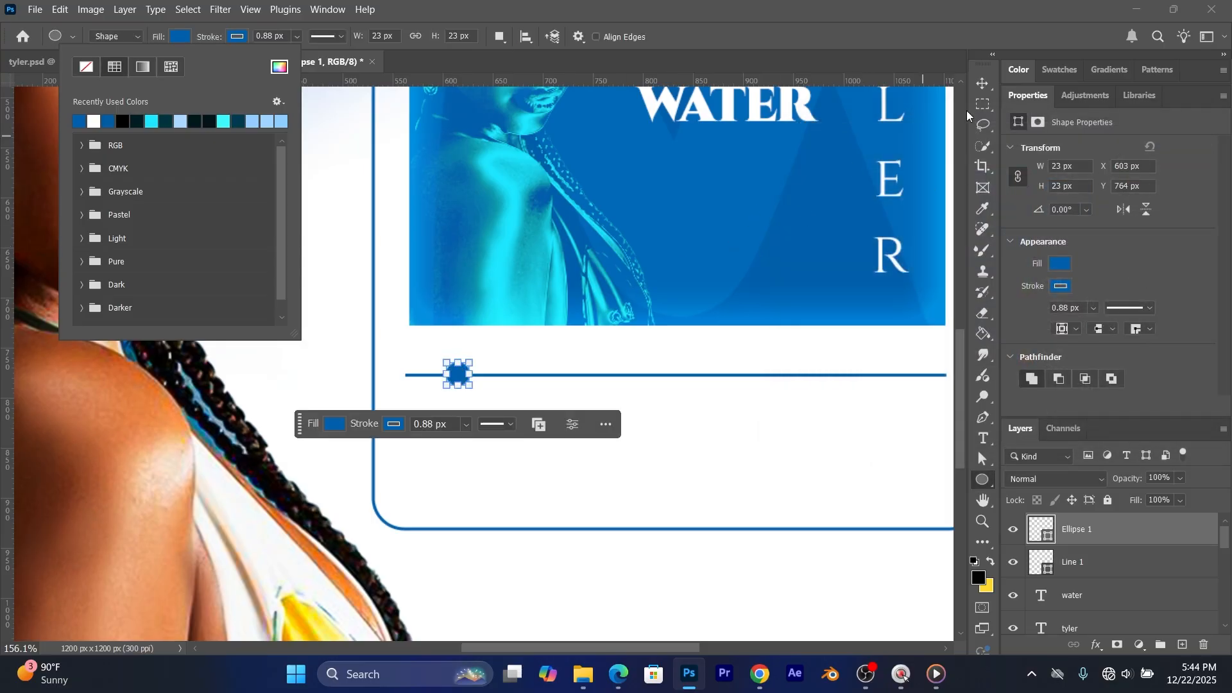
Step: Move the blue circle right along the line and centre it vertically on it, at about X 631 px and Y 765 px
{"action": "left_click", "coordinate": [983, 83]}
{"action": "left_click", "coordinate": [482, 376]}
{"action": "left_click", "coordinate": [453, 381]}
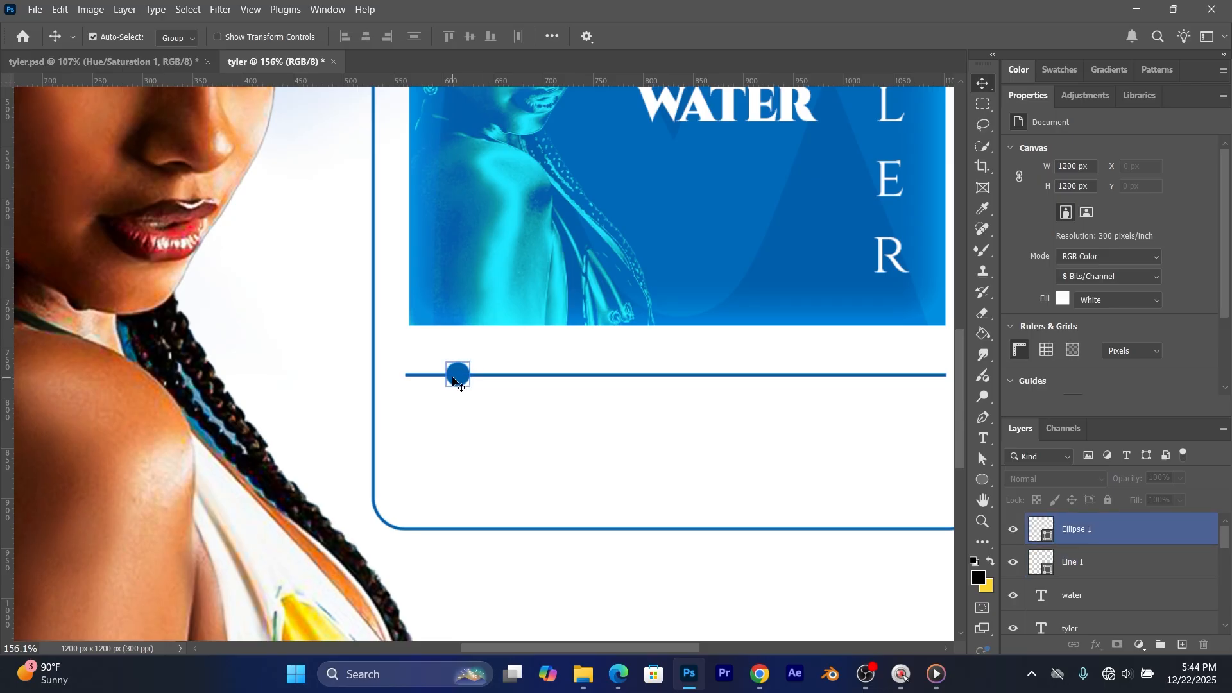
{"action": "left_click_drag", "start_coordinate": [454, 381], "coordinate": [484, 378]}
{"action": "left_click", "coordinate": [537, 401]}
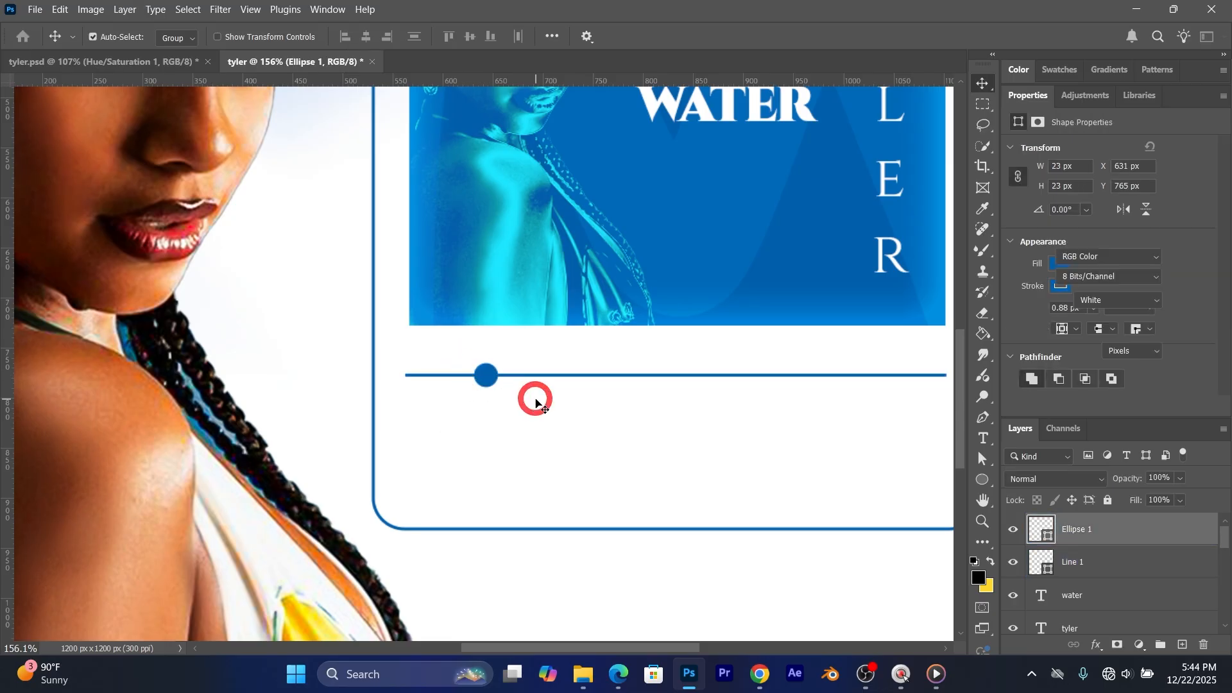
{"action": "key", "text": "ctrl+semicolon"}
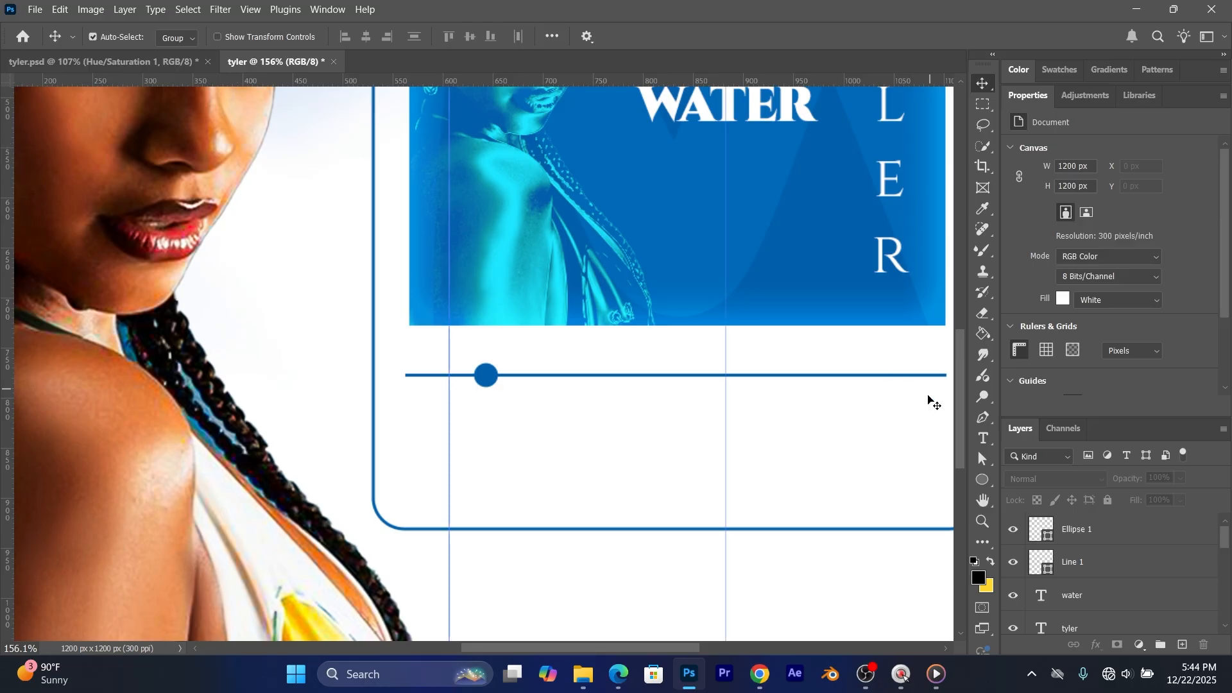
Step: Add a text layer reading "0:6" just below the left end of the blue line
{"action": "left_click", "coordinate": [983, 439]}
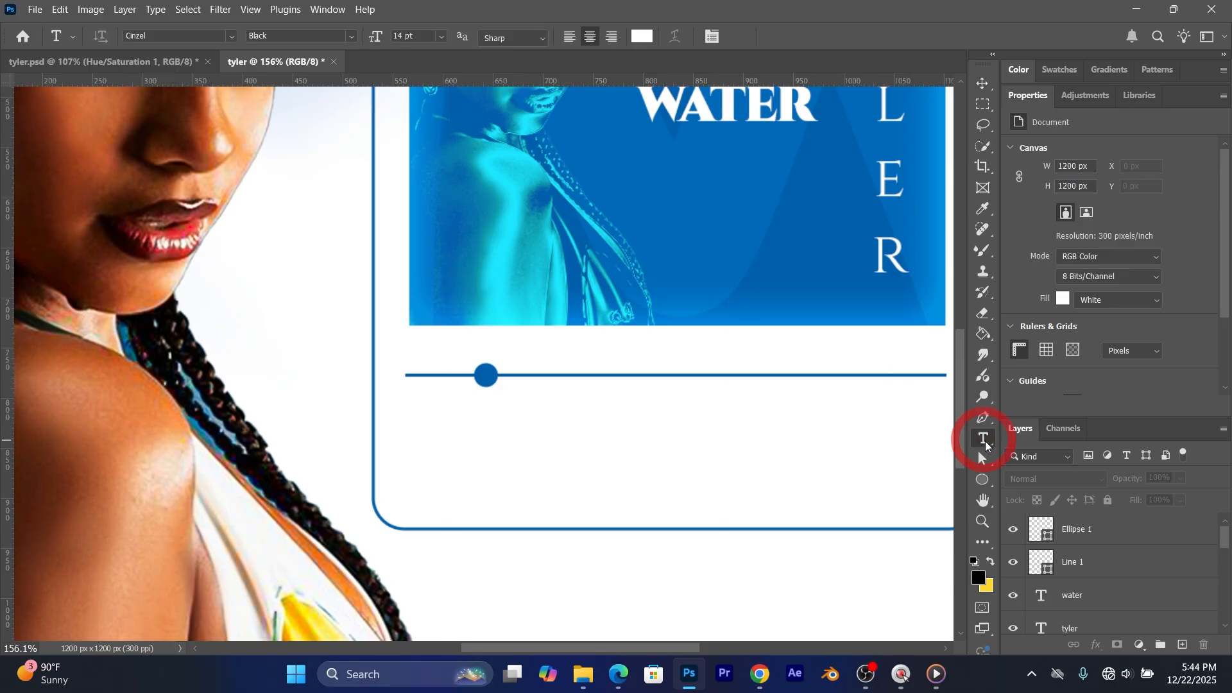
{"action": "left_click", "coordinate": [412, 403]}
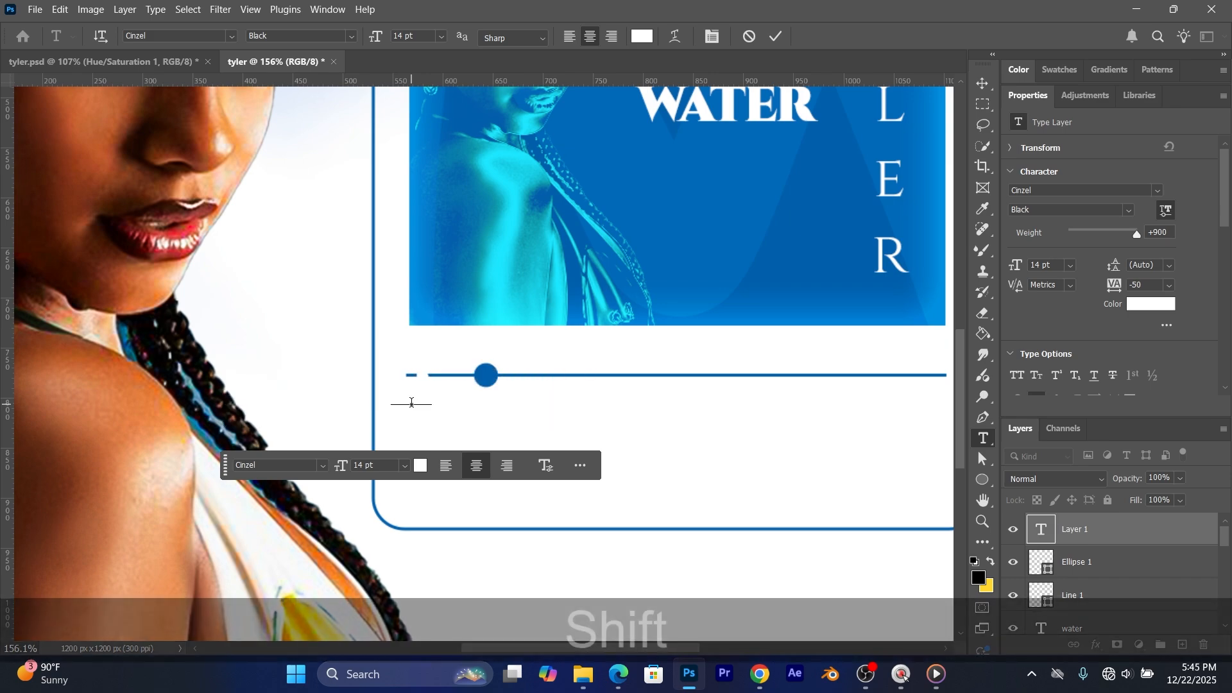
{"action": "type", "text": ":"}
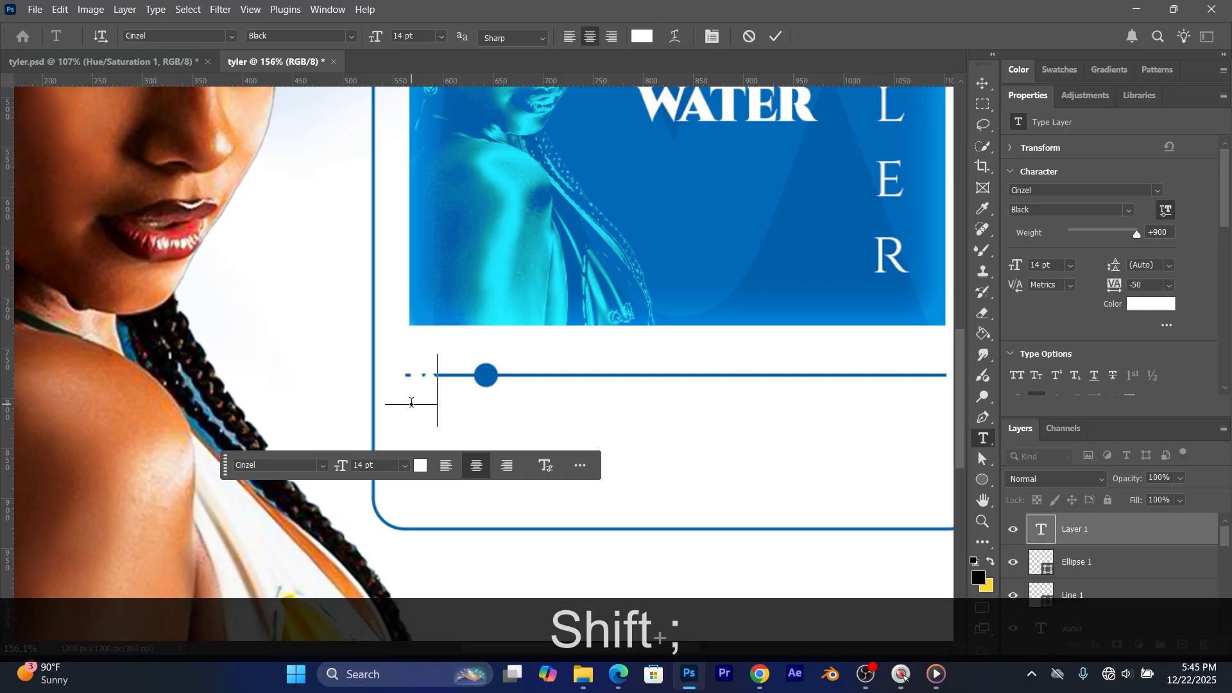
{"action": "type", "text": "0"}
Step: Recolour all of the "0:6" text with the deep blue #005fab sampled from the blue rectangle
{"action": "key", "text": "ctrl"}
{"action": "key", "text": "ctrl+a"}
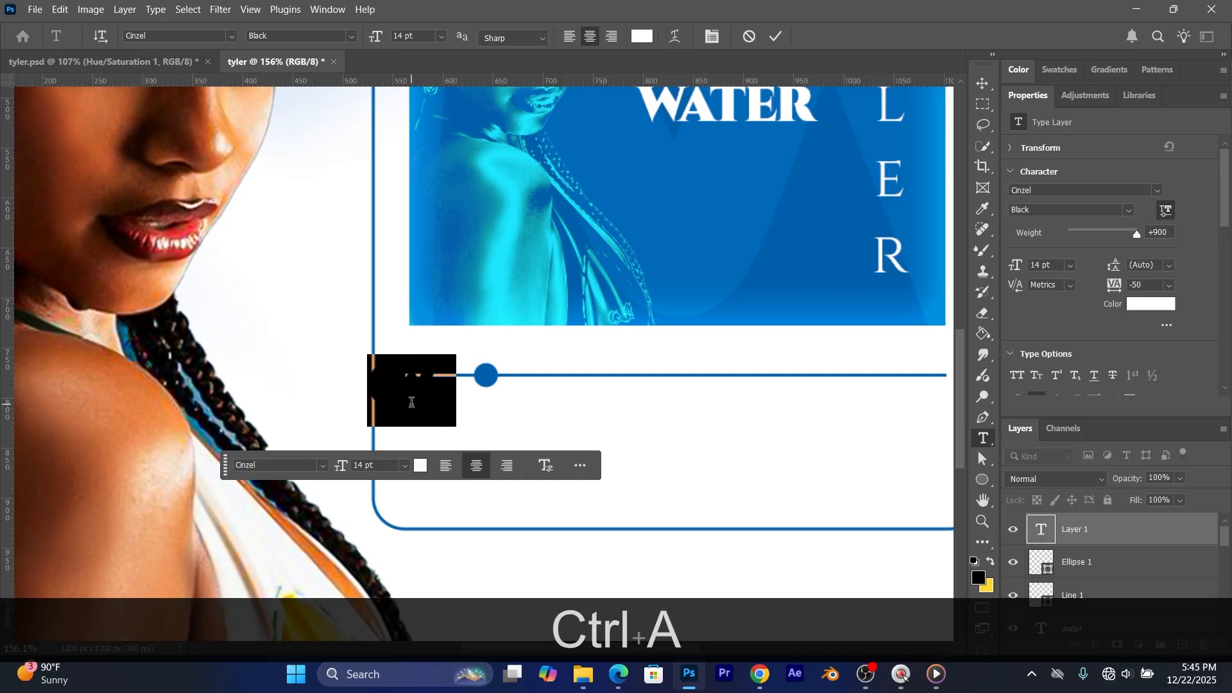
{"action": "left_click", "coordinate": [642, 37]}
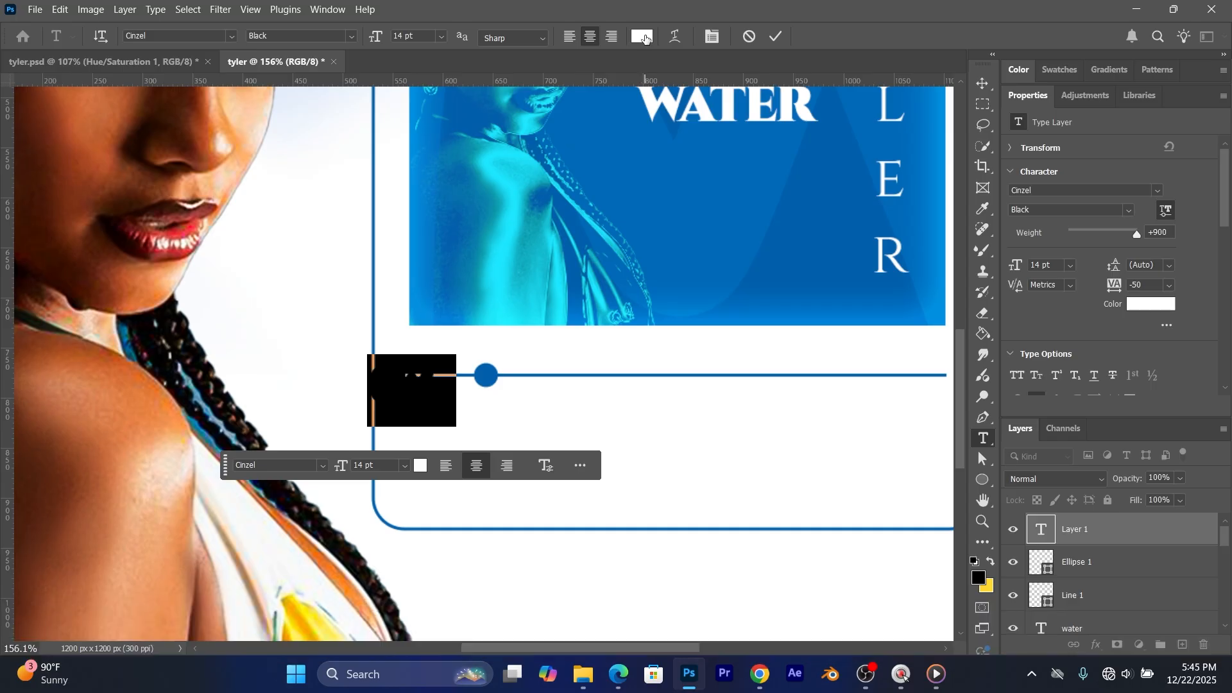
{"action": "left_click_drag", "start_coordinate": [855, 240], "coordinate": [801, 385]}
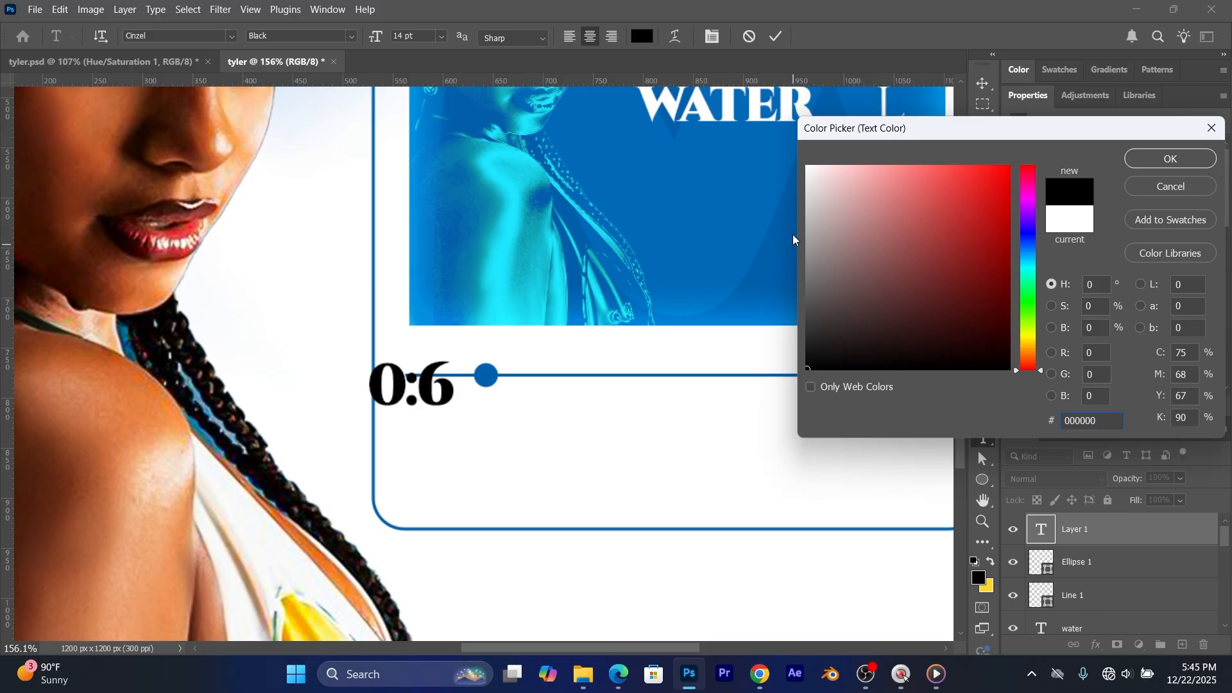
{"action": "left_click", "coordinate": [796, 204]}
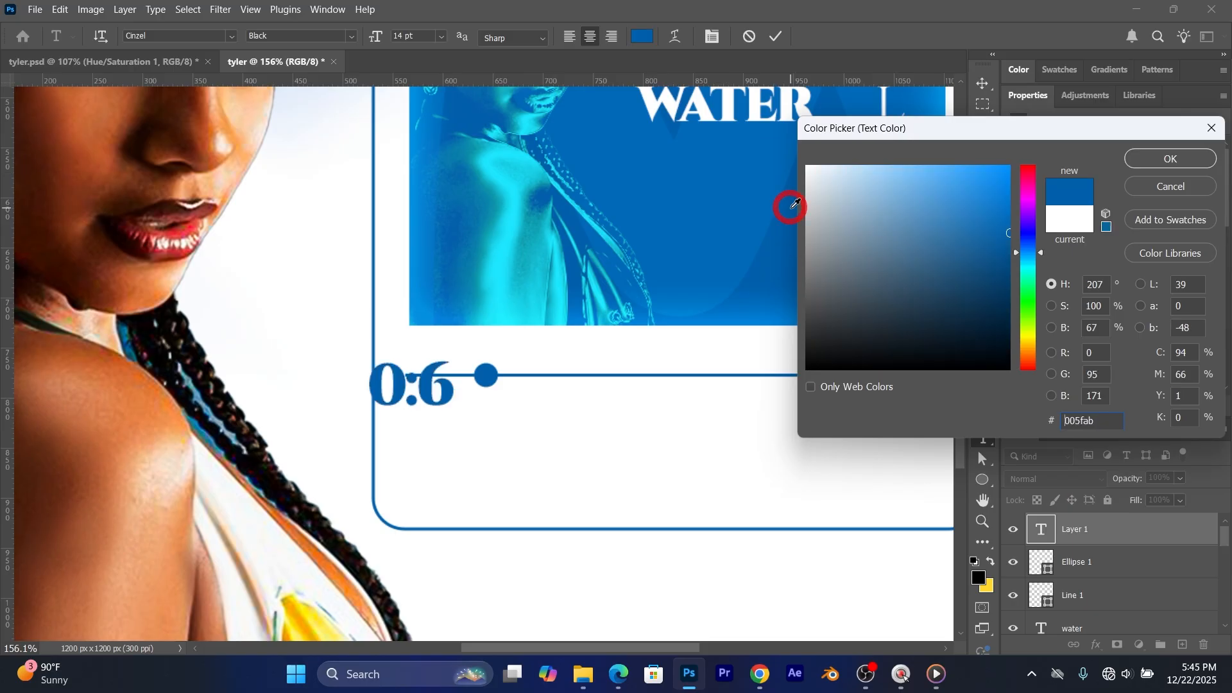
{"action": "left_click", "coordinate": [1153, 161]}
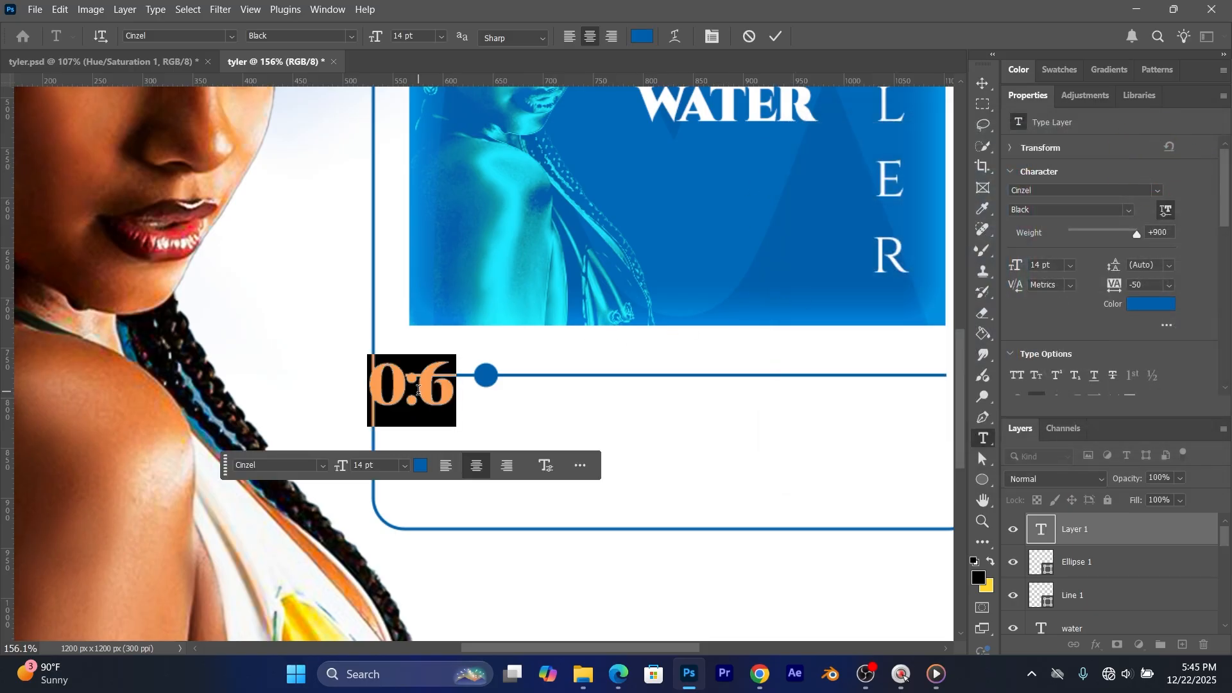
Step: Insert a 0 after the colon so the time text reads "0:06", and commit the text
{"action": "left_click", "coordinate": [418, 389]}
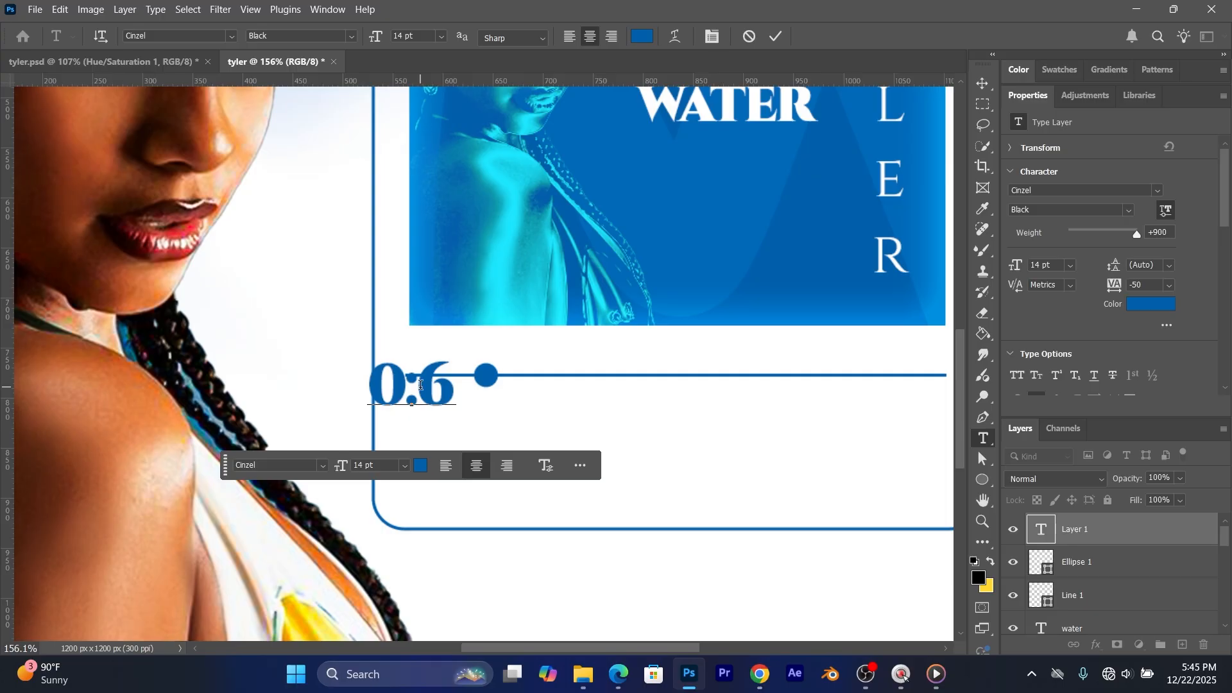
{"action": "type", "text": "0"}
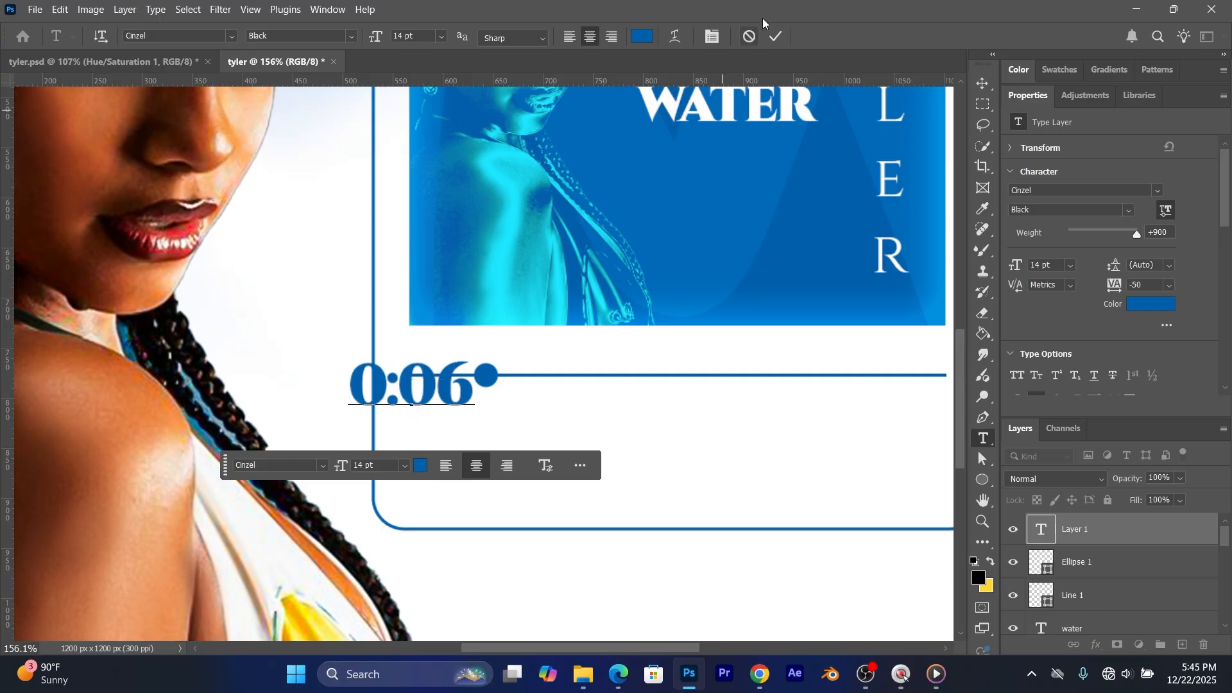
{"action": "left_click", "coordinate": [776, 37]}
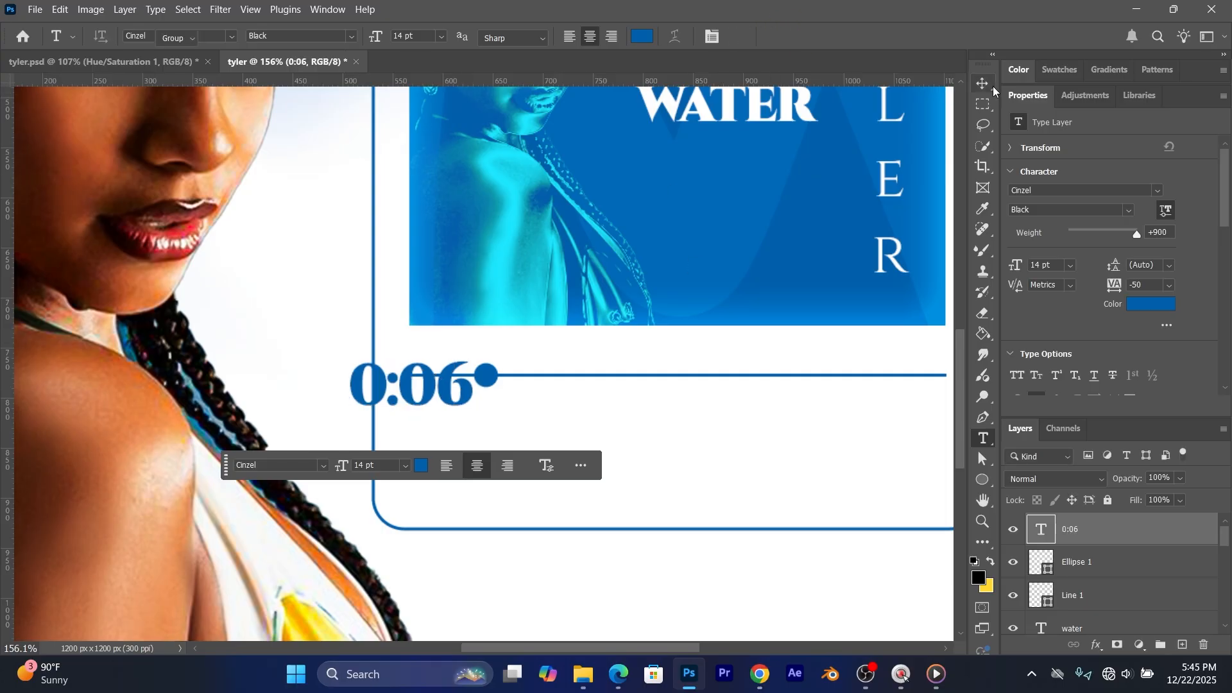
Step: Change the font of the "0:06" text to Montserrat in the Medium weight
{"action": "key", "text": "v"}
{"action": "double_click", "coordinate": [410, 383]}
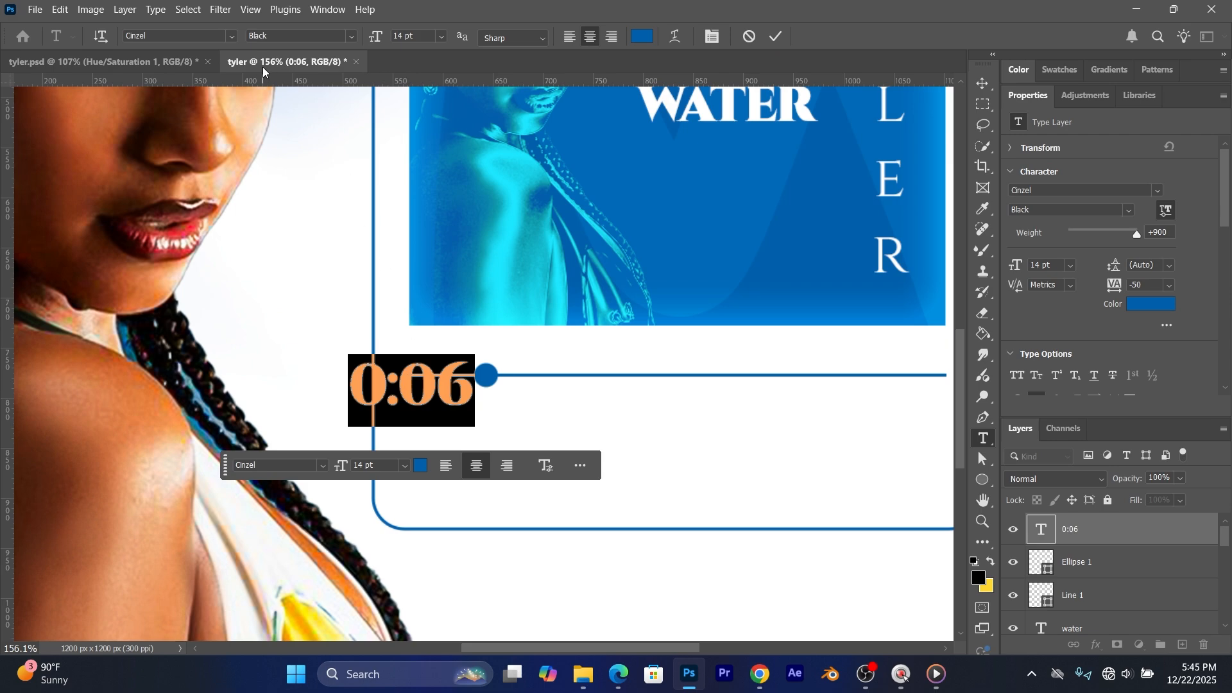
{"action": "left_click", "coordinate": [232, 35]}
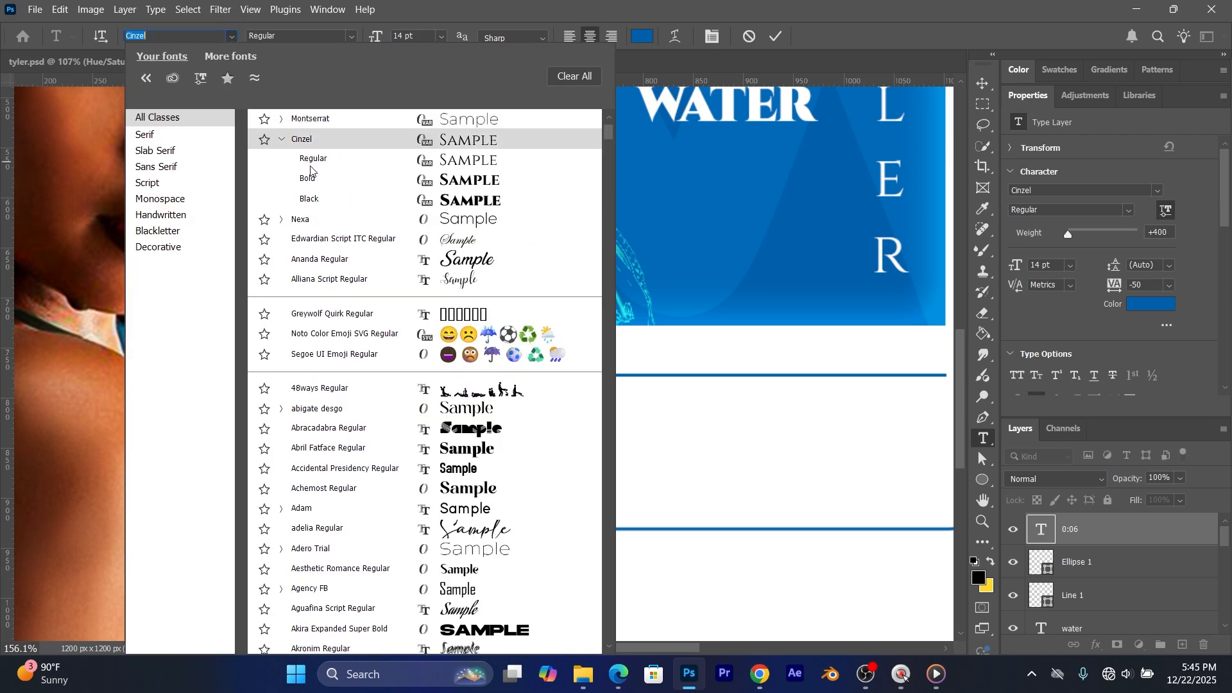
{"action": "left_click", "coordinate": [318, 120]}
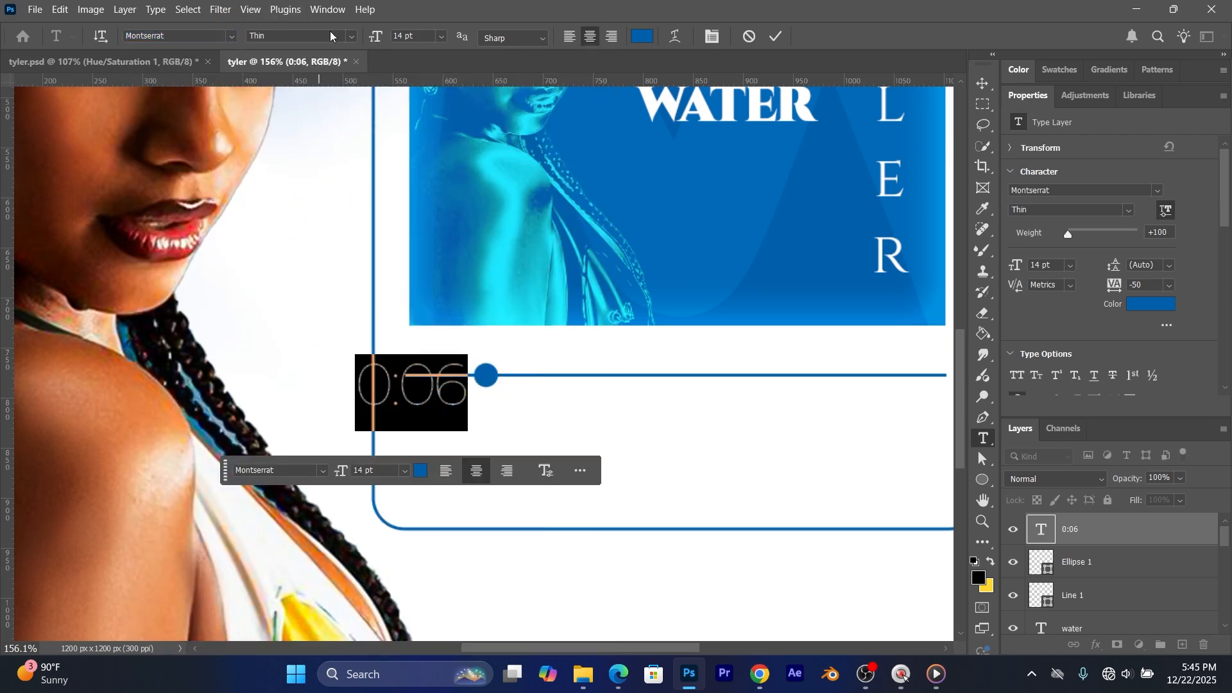
{"action": "left_click", "coordinate": [351, 36]}
{"action": "left_click", "coordinate": [298, 134]}
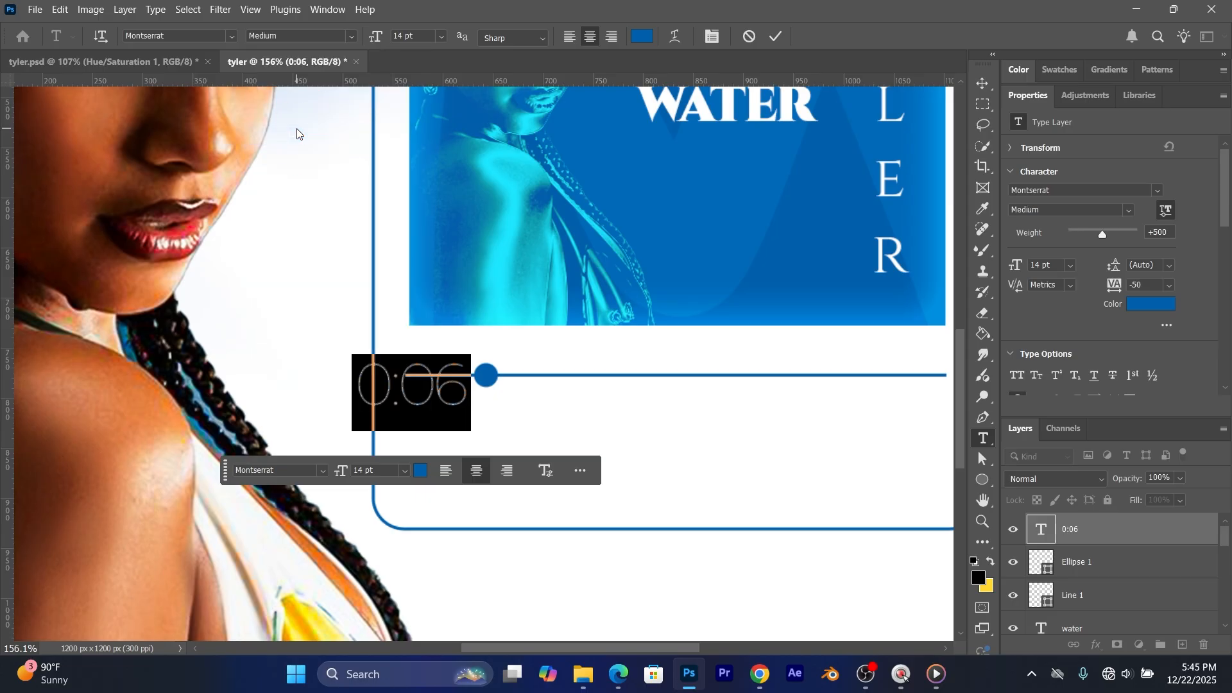
Step: Reduce the size of the "0:06" text to 8 pt and further to 6 pt, and commit it
{"action": "left_click", "coordinate": [442, 37]}
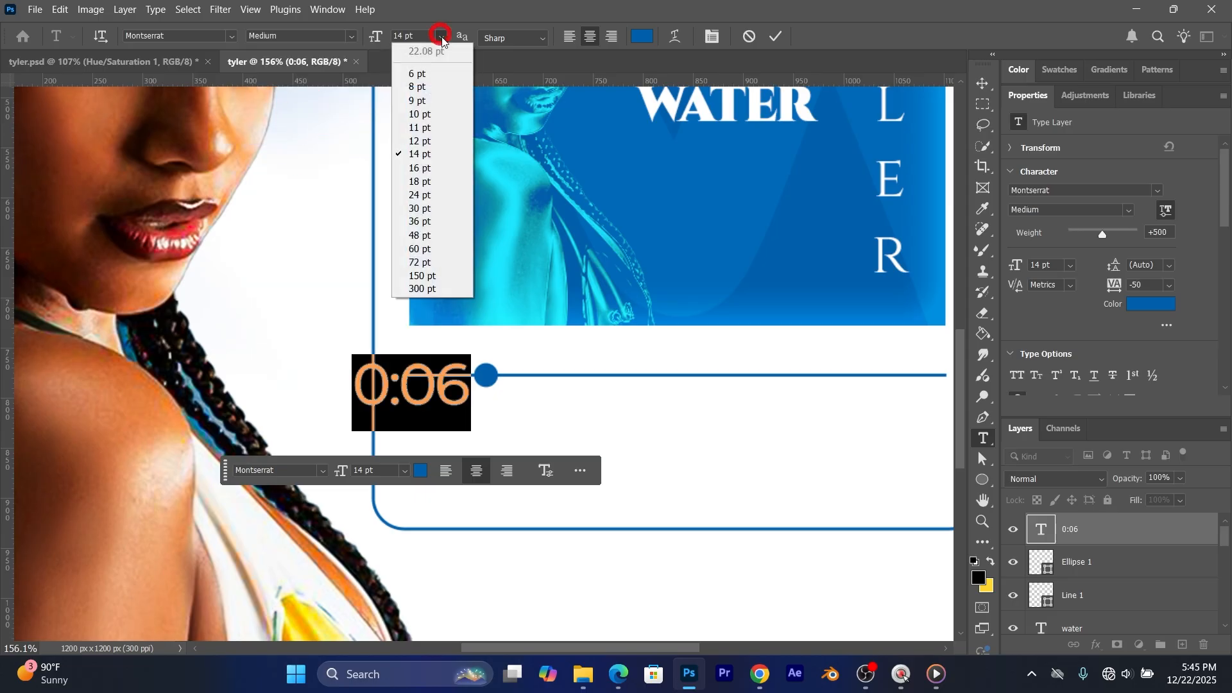
{"action": "left_click", "coordinate": [426, 93]}
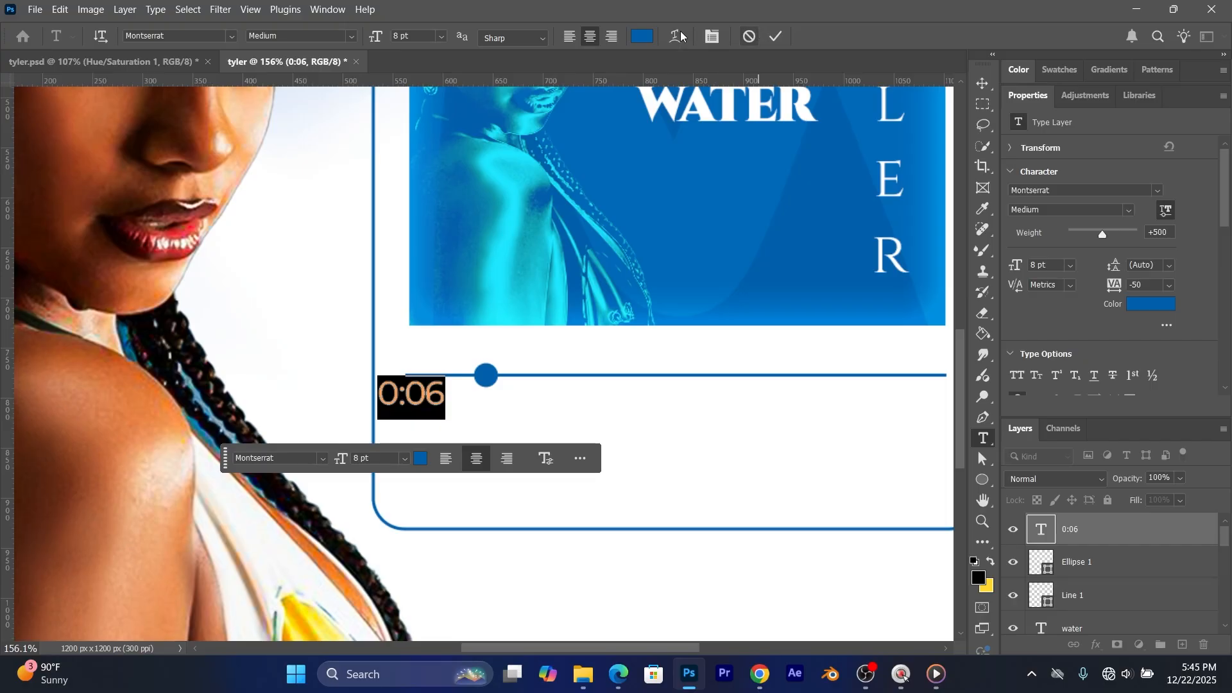
{"action": "left_click", "coordinate": [442, 37]}
{"action": "left_click", "coordinate": [423, 73]}
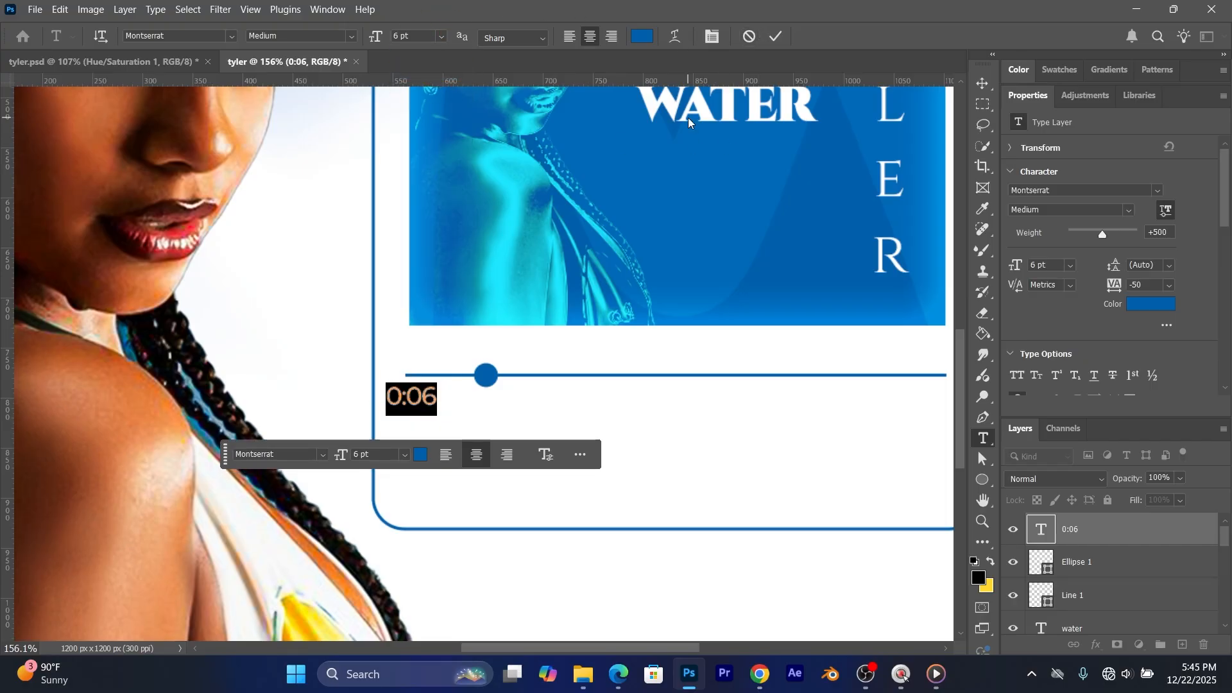
{"action": "left_click", "coordinate": [776, 37]}
Step: Move the "0:06" text to just below the blue line, flush with the line's left end
{"action": "left_click", "coordinate": [986, 91]}
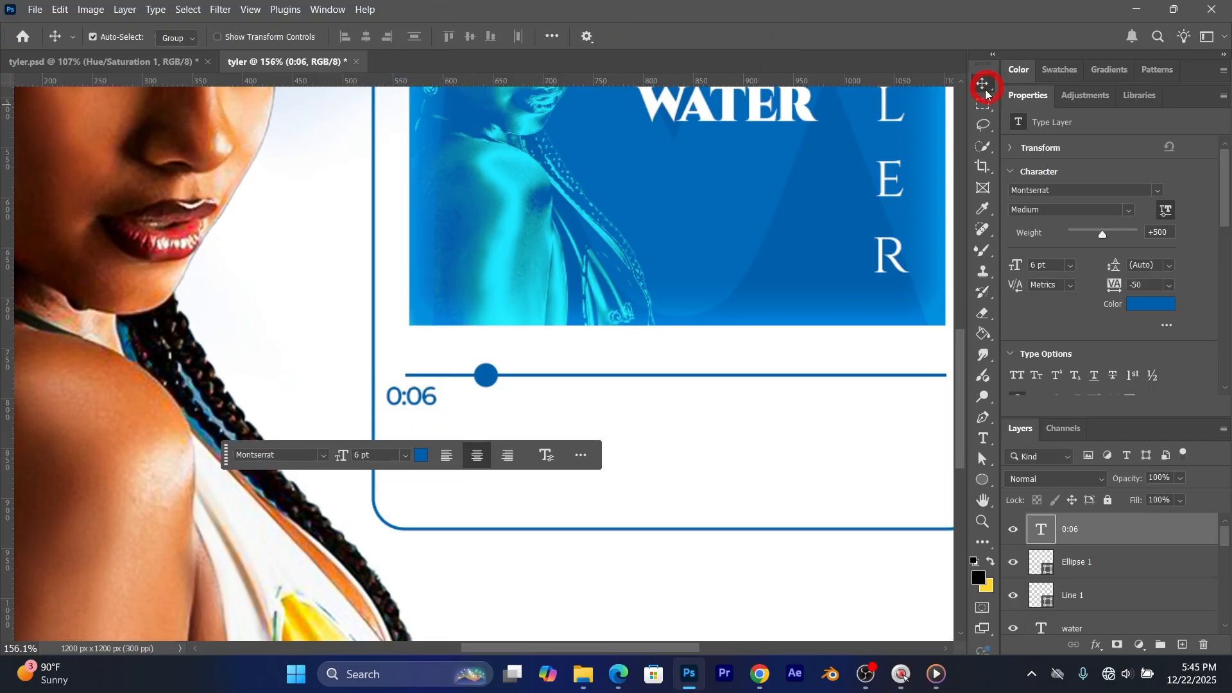
{"action": "left_click_drag", "start_coordinate": [402, 403], "coordinate": [429, 410]}
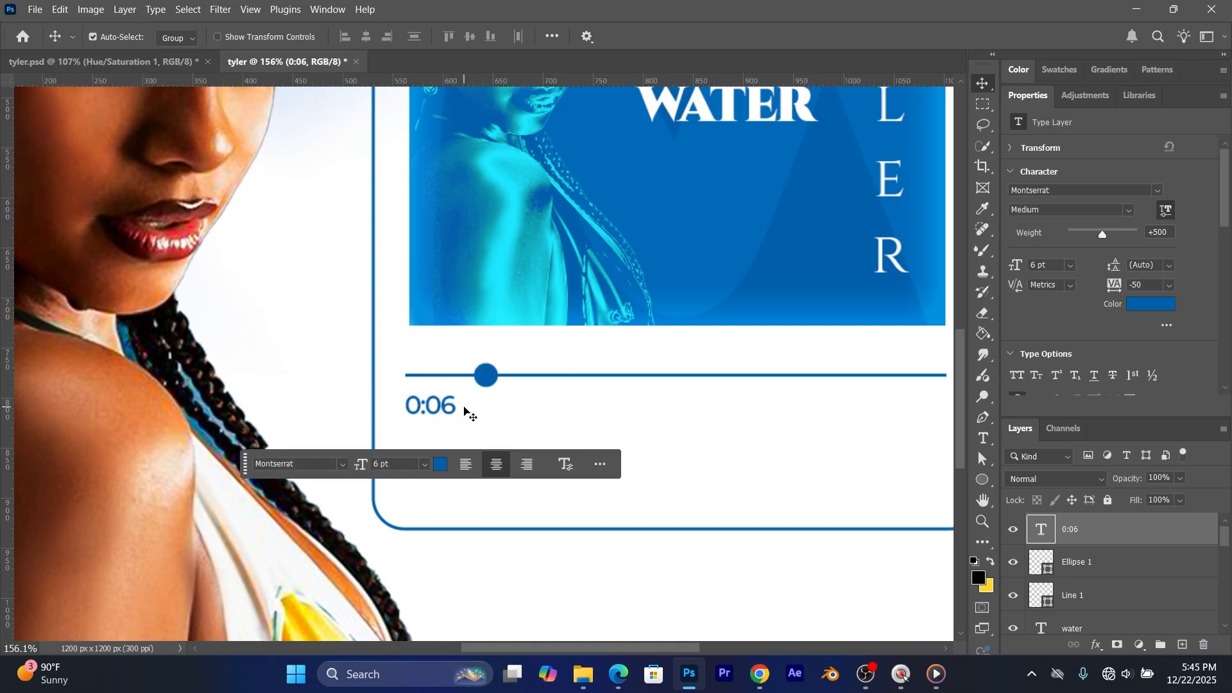
{"action": "scroll", "coordinate": [464, 411], "scroll_direction": "down", "scroll_amount": 1}
{"action": "left_click_drag", "start_coordinate": [516, 648], "coordinate": [564, 649]}
{"action": "left_click_drag", "start_coordinate": [269, 384], "coordinate": [267, 376]}
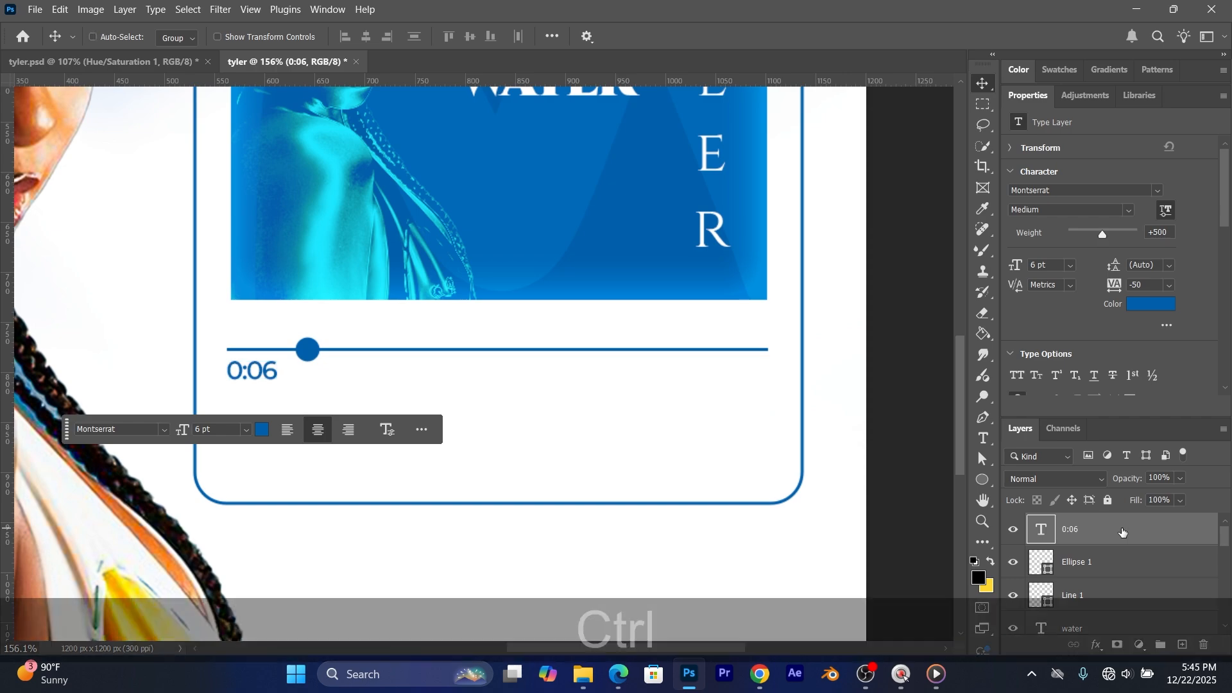
Step: Duplicate the 0:06 time label, place the copy under the progress line's right end and change its text to 3:06
{"action": "key", "text": "ctrl+j"}
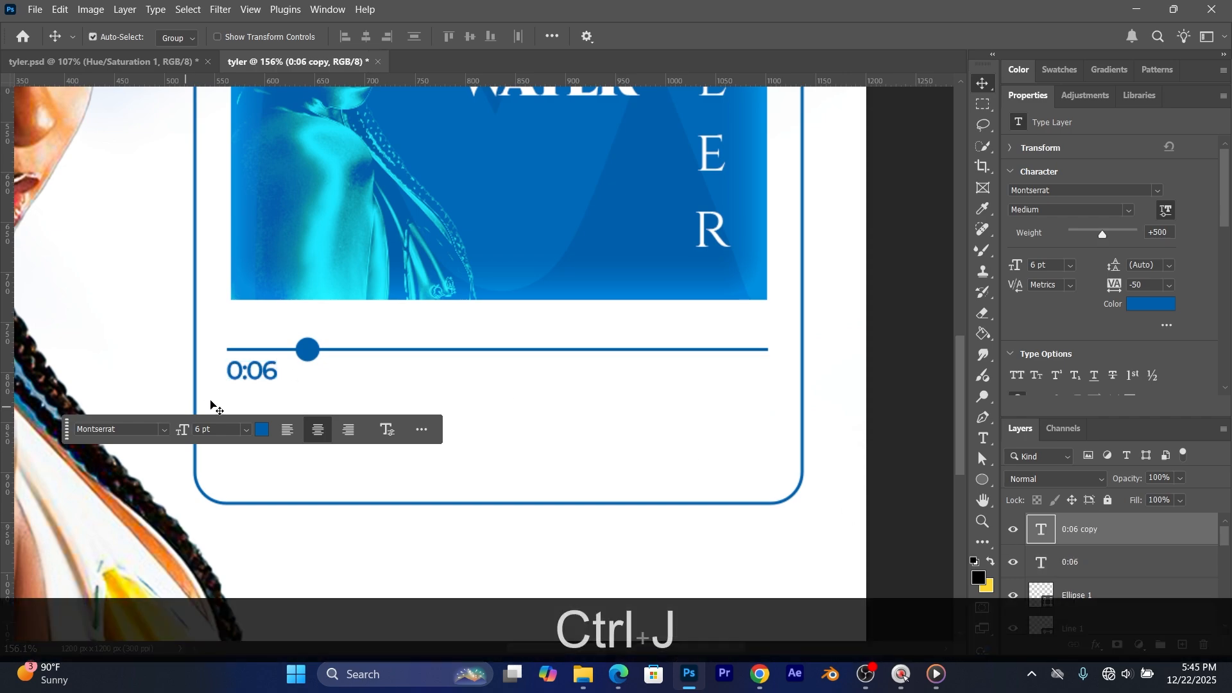
{"action": "left_click_drag", "start_coordinate": [269, 372], "coordinate": [762, 373]}
{"action": "double_click", "coordinate": [759, 371]}
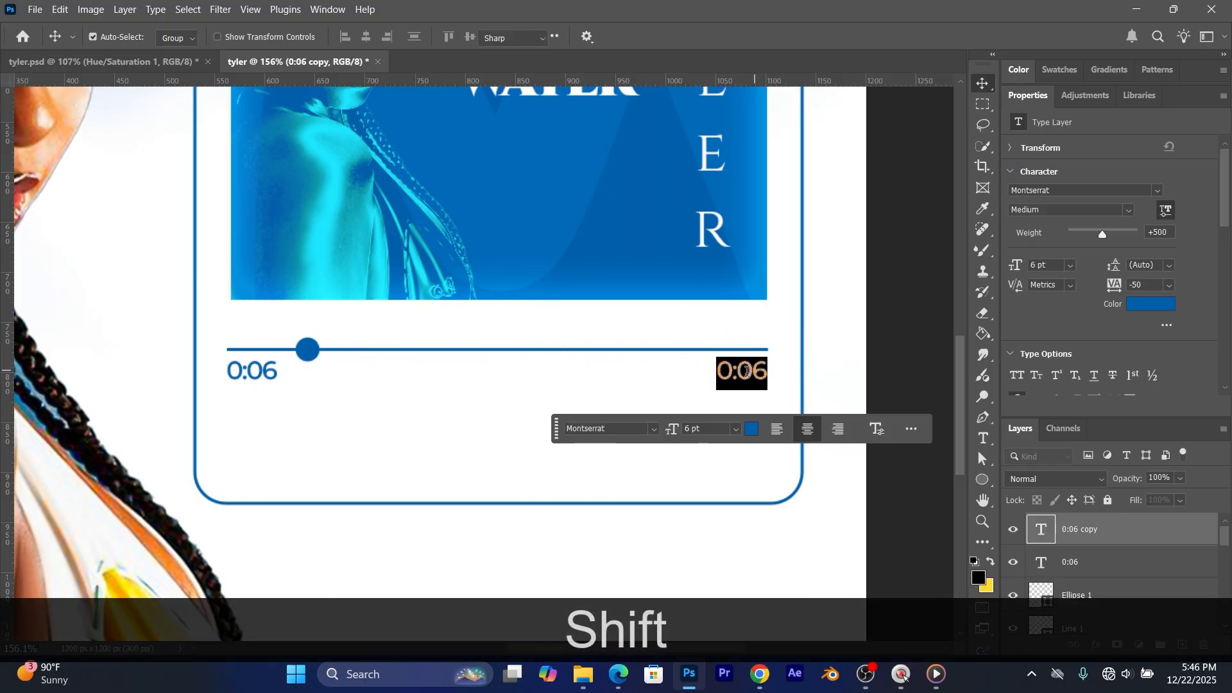
{"action": "left_click", "coordinate": [732, 373]}
{"action": "key", "text": "BackSpace"}
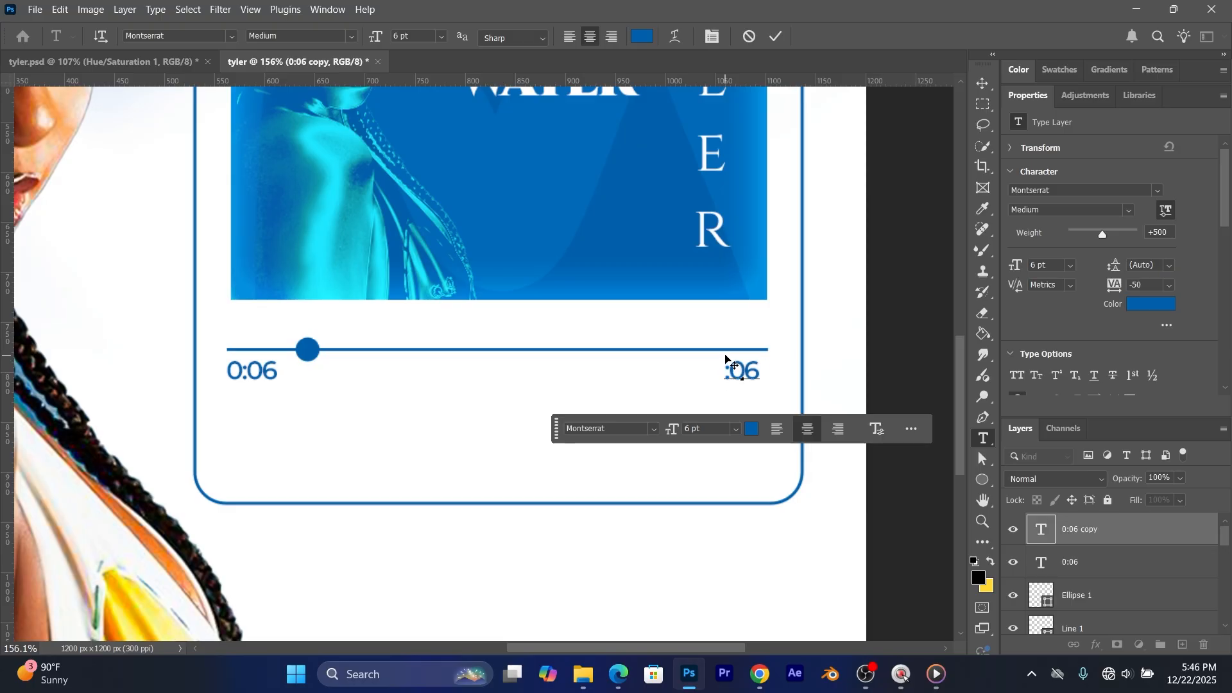
{"action": "type", "text": "3"}
{"action": "left_click", "coordinate": [776, 38]}
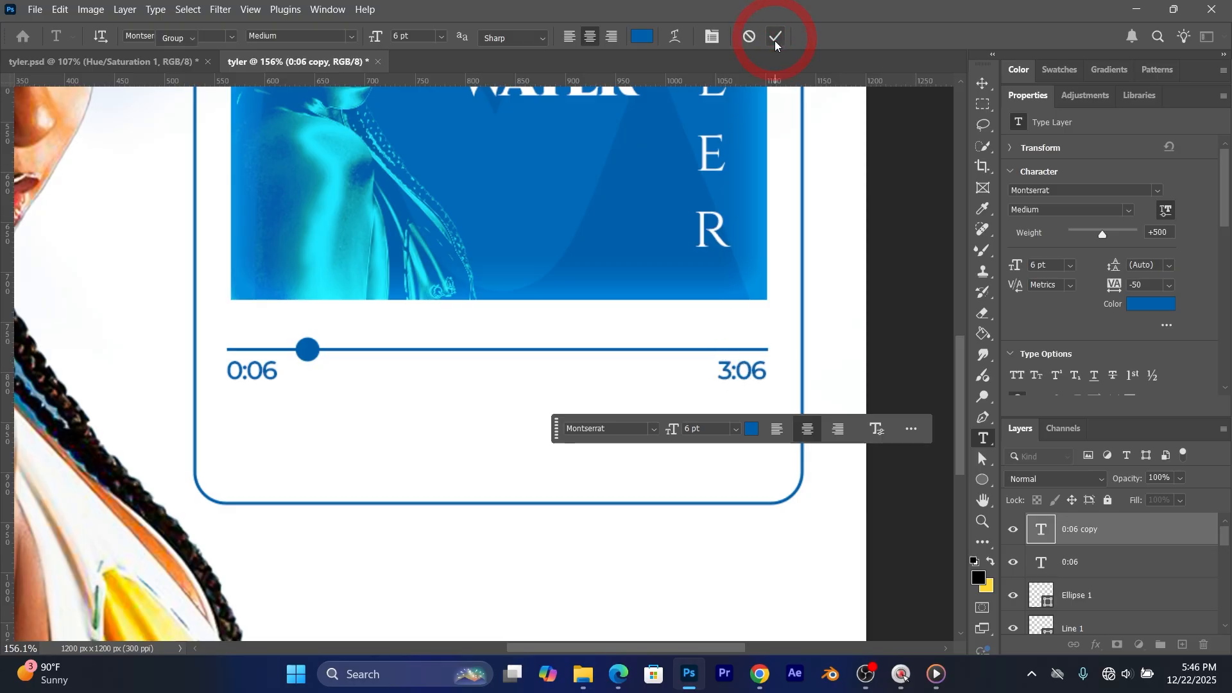
{"action": "key", "text": "v"}
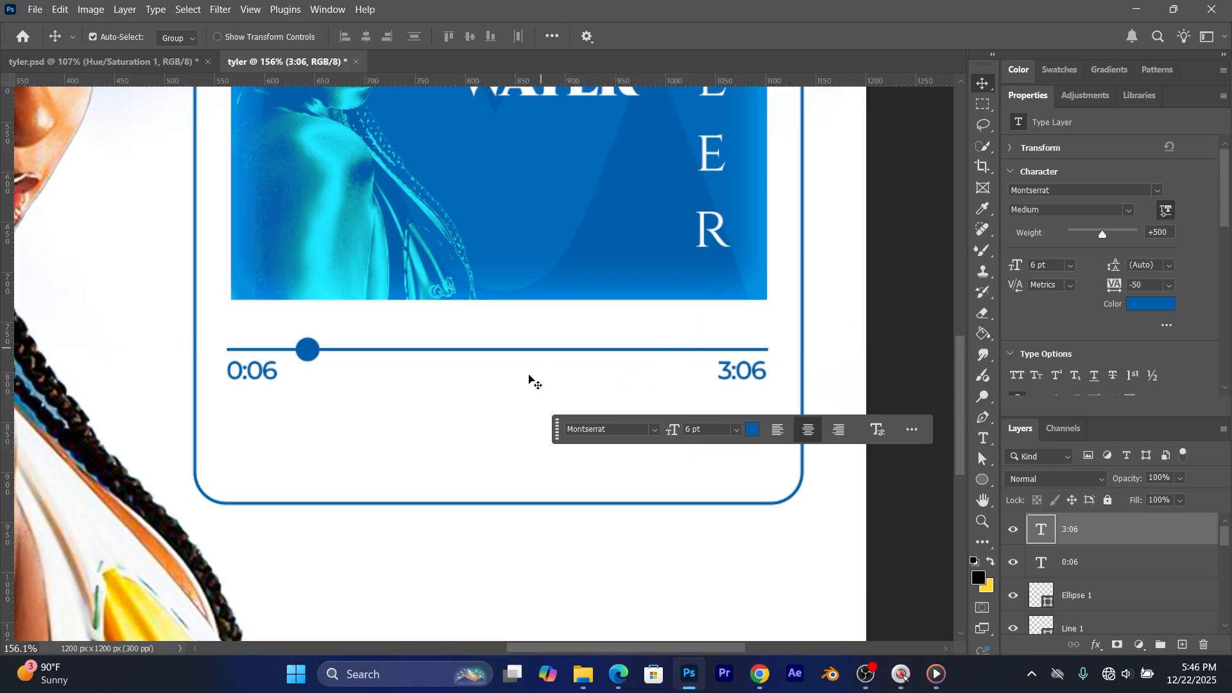
Step: Draw a blue circle about 61 px across and position it centrally below the progress line
{"action": "left_click", "coordinate": [984, 483]}
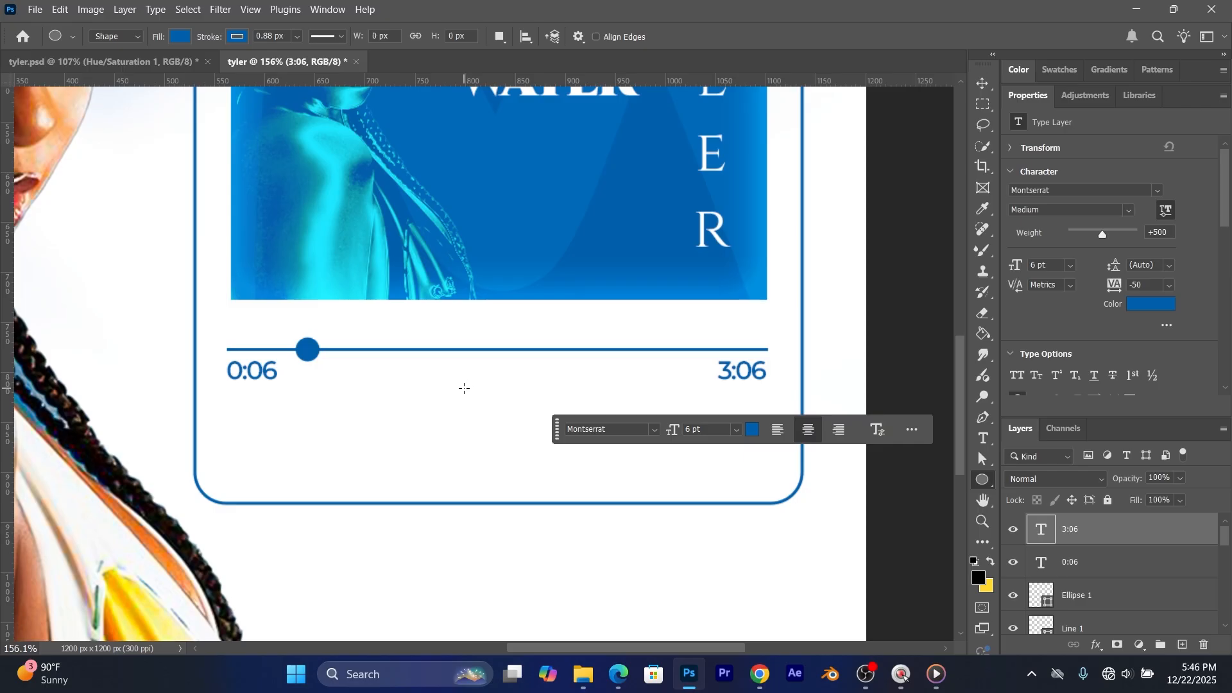
{"action": "mouse_move", "coordinate": [465, 388]}
{"action": "left_mouse_down"}
{"action": "mouse_move", "coordinate": [512, 457]}
{"action": "mouse_move", "coordinate": [550, 478]}
{"action": "mouse_move", "coordinate": [525, 449]}
{"action": "left_mouse_up"}
{"action": "key", "text": "shift"}
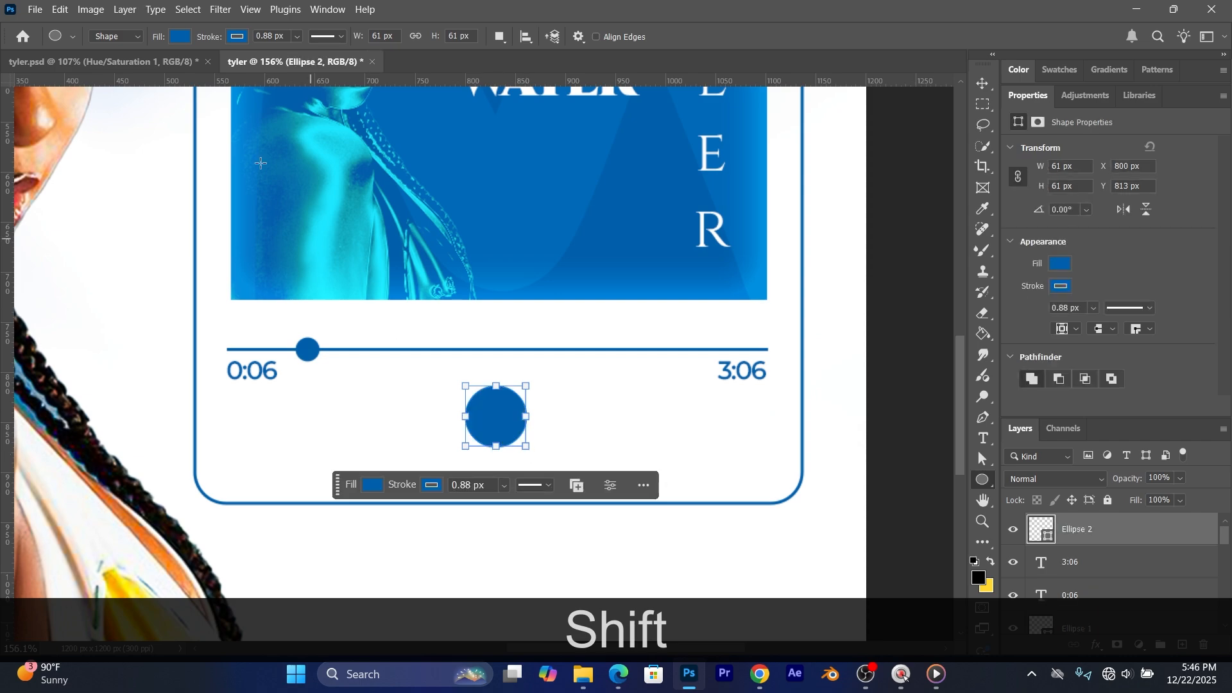
{"action": "left_click", "coordinate": [981, 84]}
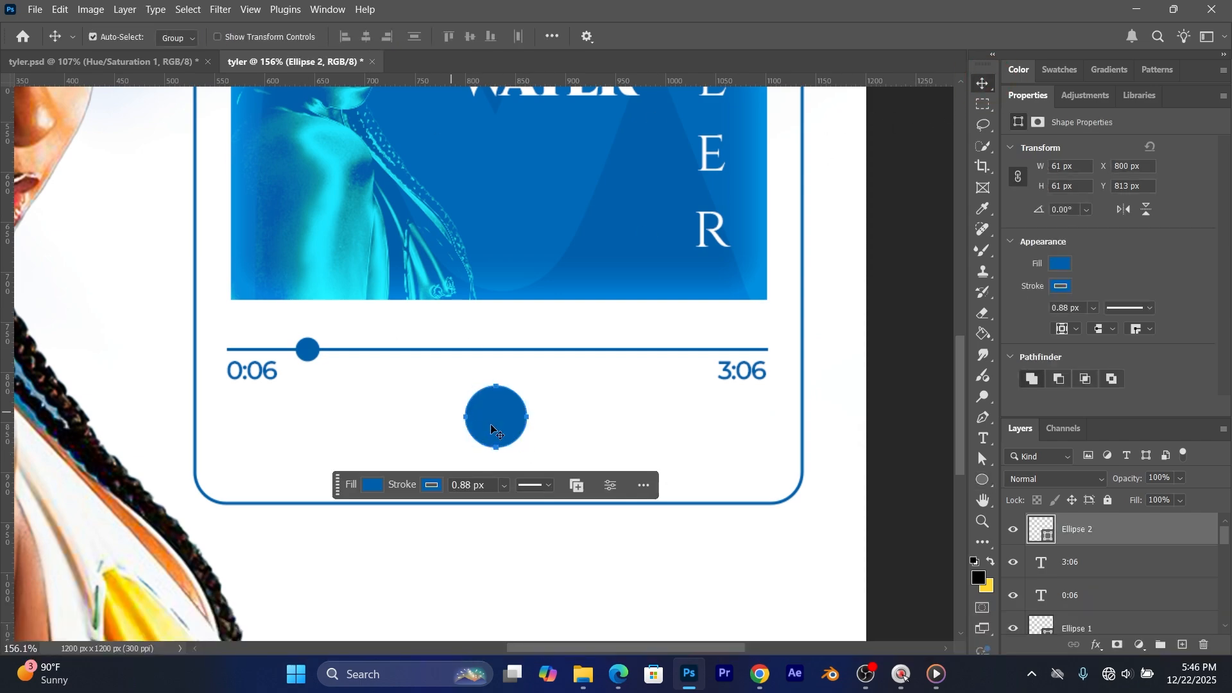
{"action": "mouse_move", "coordinate": [496, 433]}
{"action": "left_mouse_down"}
{"action": "mouse_move", "coordinate": [481, 419]}
{"action": "mouse_move", "coordinate": [484, 437]}
{"action": "left_mouse_up"}
{"action": "left_click", "coordinate": [562, 418]}
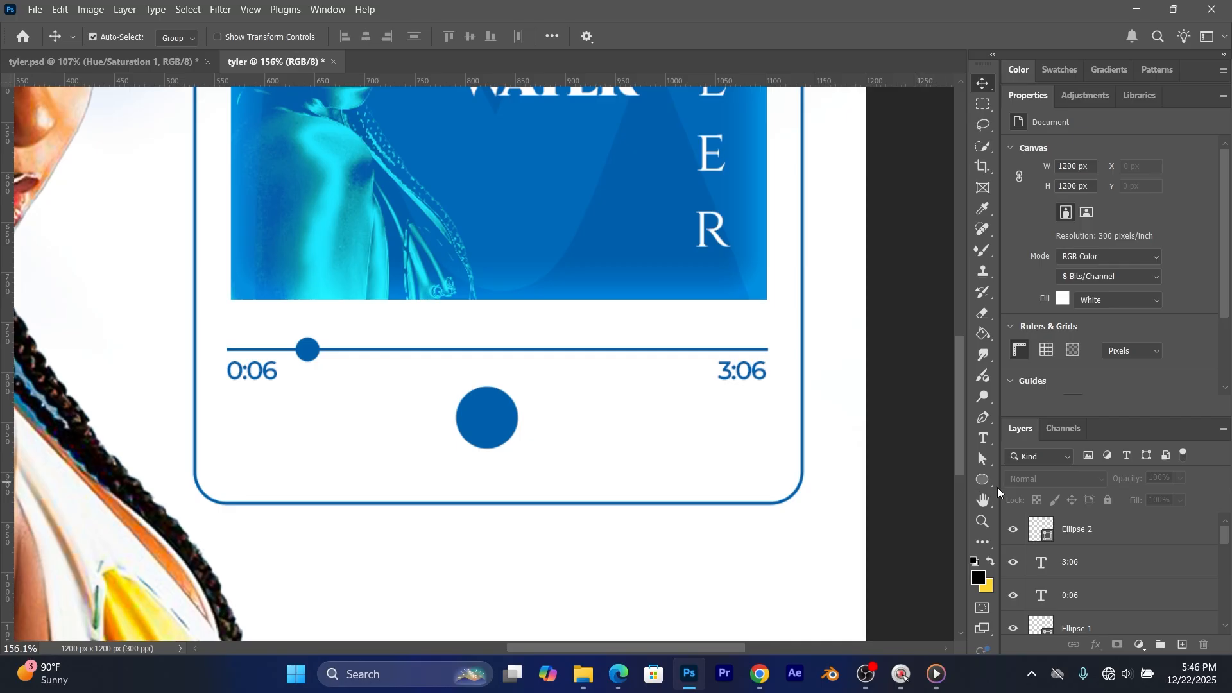
Step: Draw a vertical line about 31 px long inside the left half of the large blue circle
{"action": "left_click", "coordinate": [983, 480]}
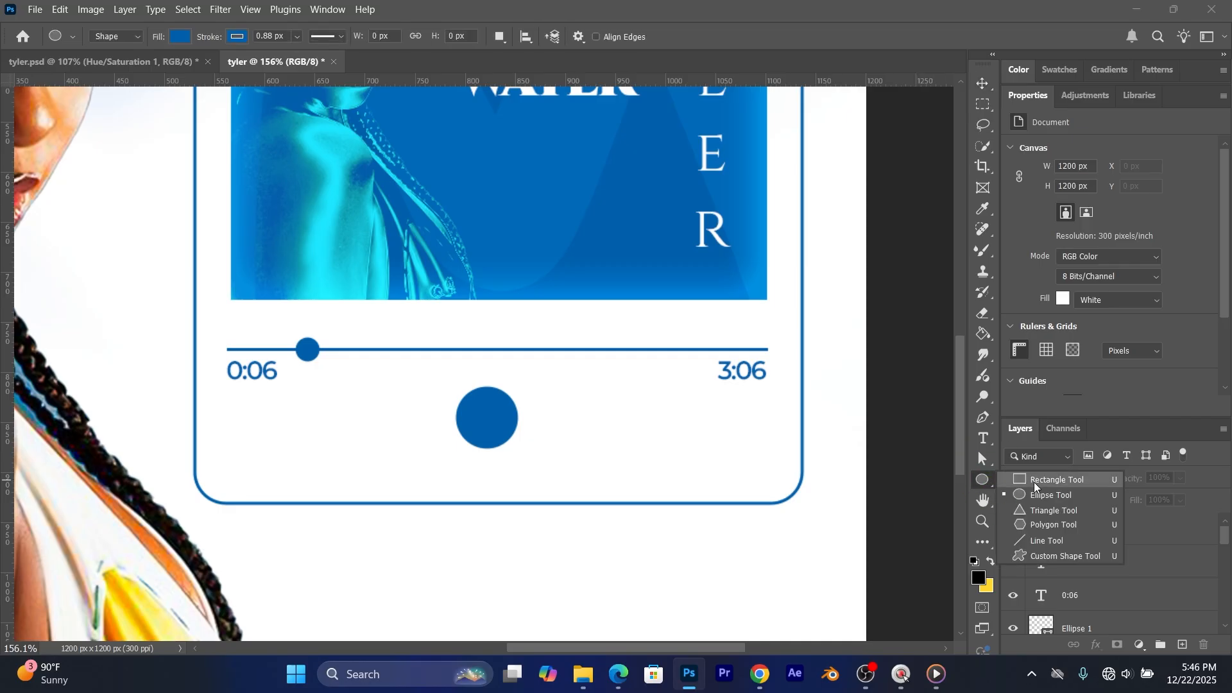
{"action": "left_click", "coordinate": [1030, 543]}
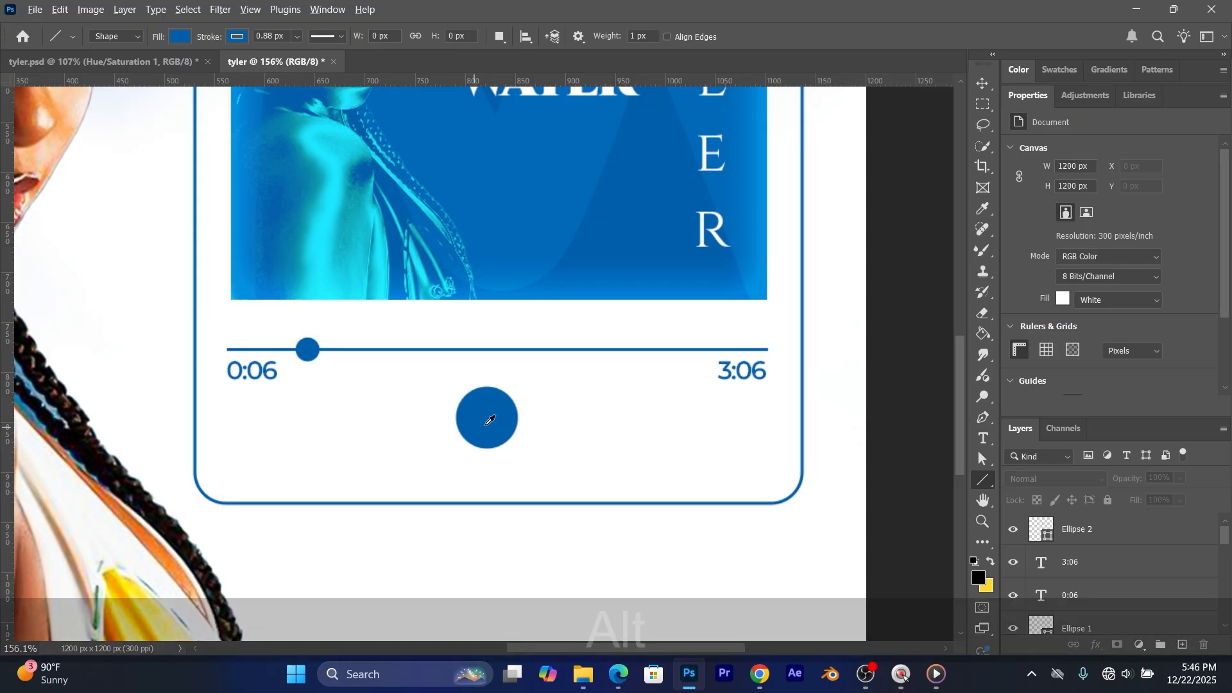
{"action": "scroll", "coordinate": [502, 401], "scroll_direction": "up", "scroll_amount": 5, "text": "alt"}
{"action": "scroll", "coordinate": [487, 418], "scroll_direction": "up", "scroll_amount": 3, "text": "alt"}
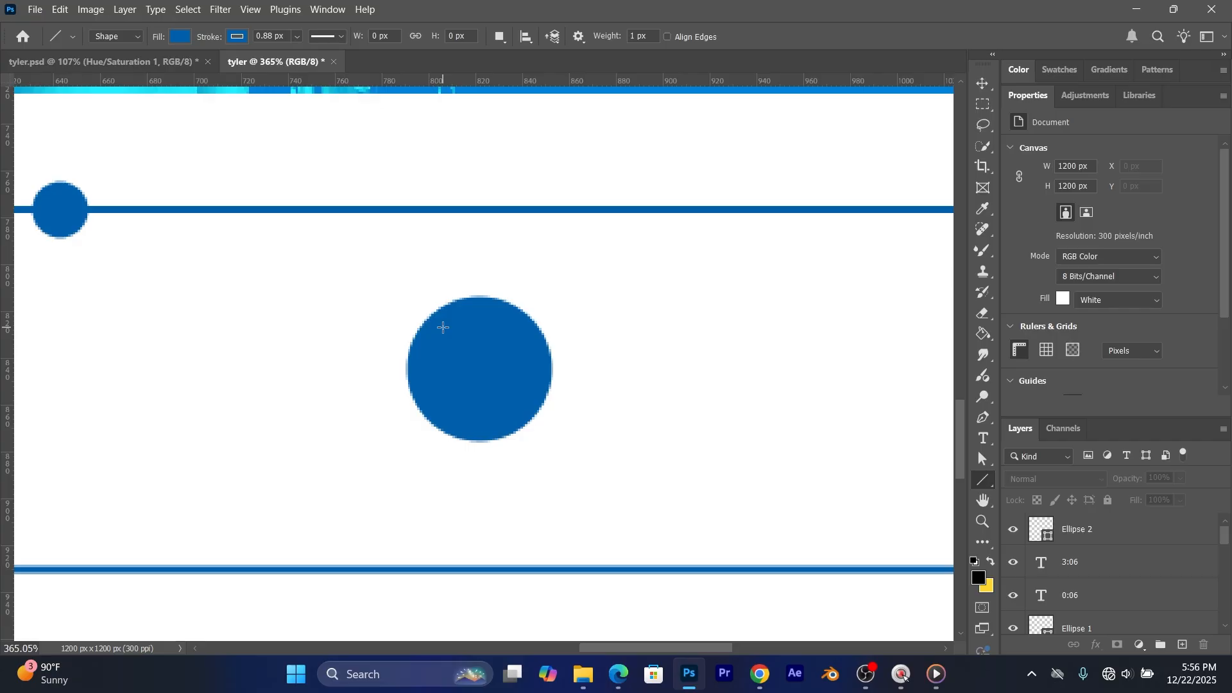
{"action": "left_click_drag", "start_coordinate": [442, 328], "coordinate": [441, 400]}
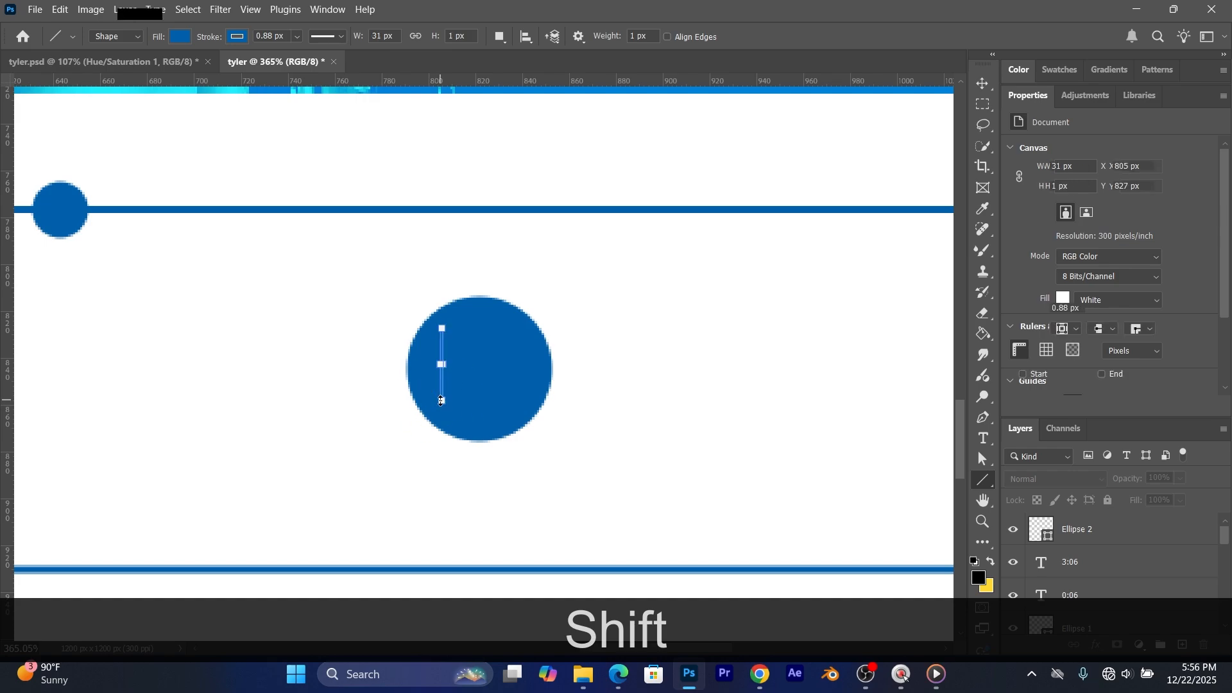
Step: Change the stroke colour of the vertical line in the circle to white
{"action": "left_click", "coordinate": [239, 36]}
{"action": "left_click", "coordinate": [337, 67]}
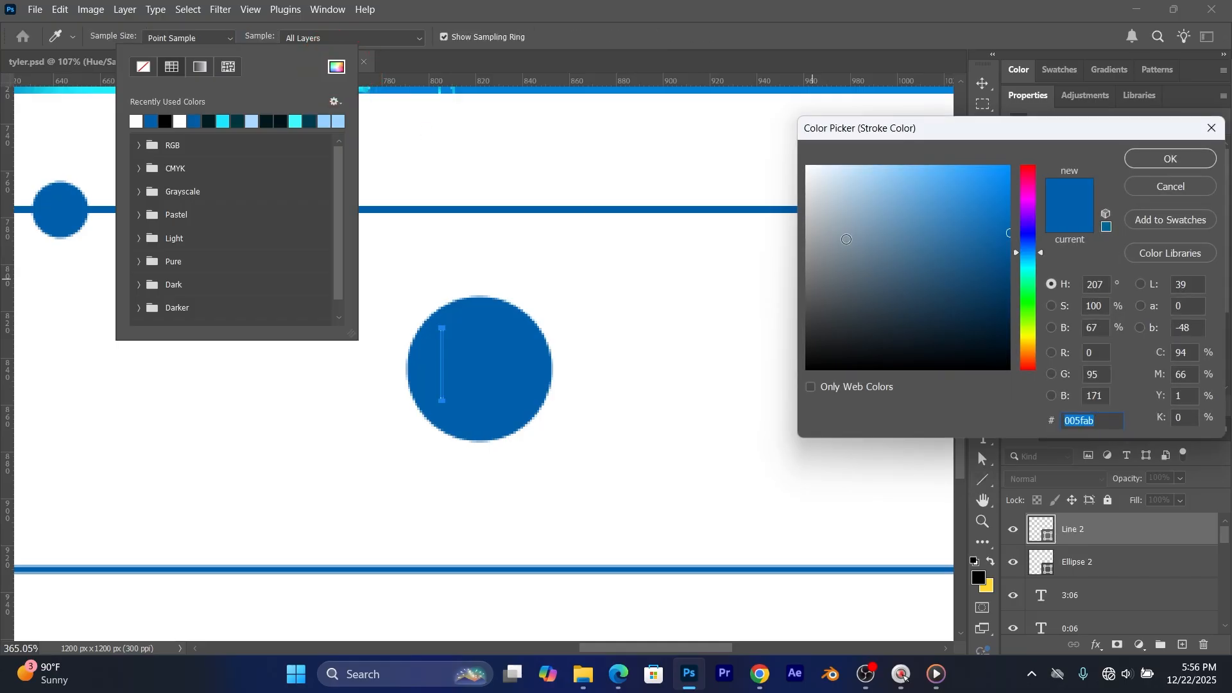
{"action": "left_click", "coordinate": [794, 150]}
{"action": "left_click", "coordinate": [1153, 162]}
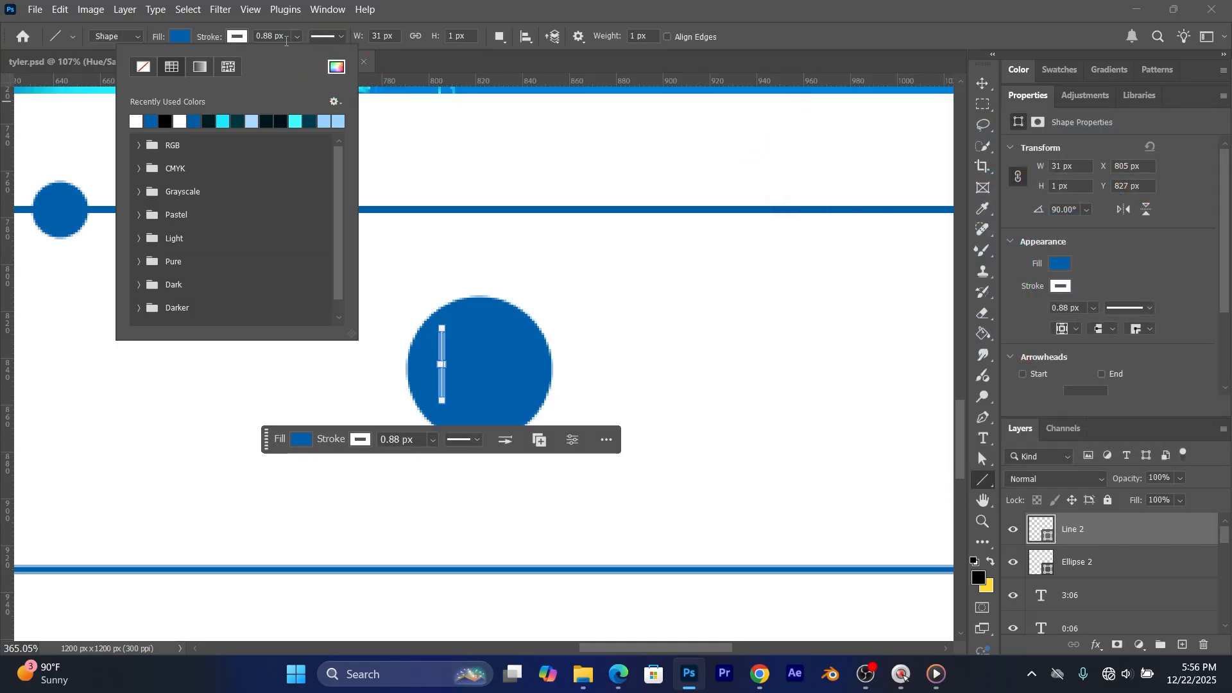
Step: Try to set the vertical line's stroke width to 4 px
{"action": "left_click", "coordinate": [272, 37]}
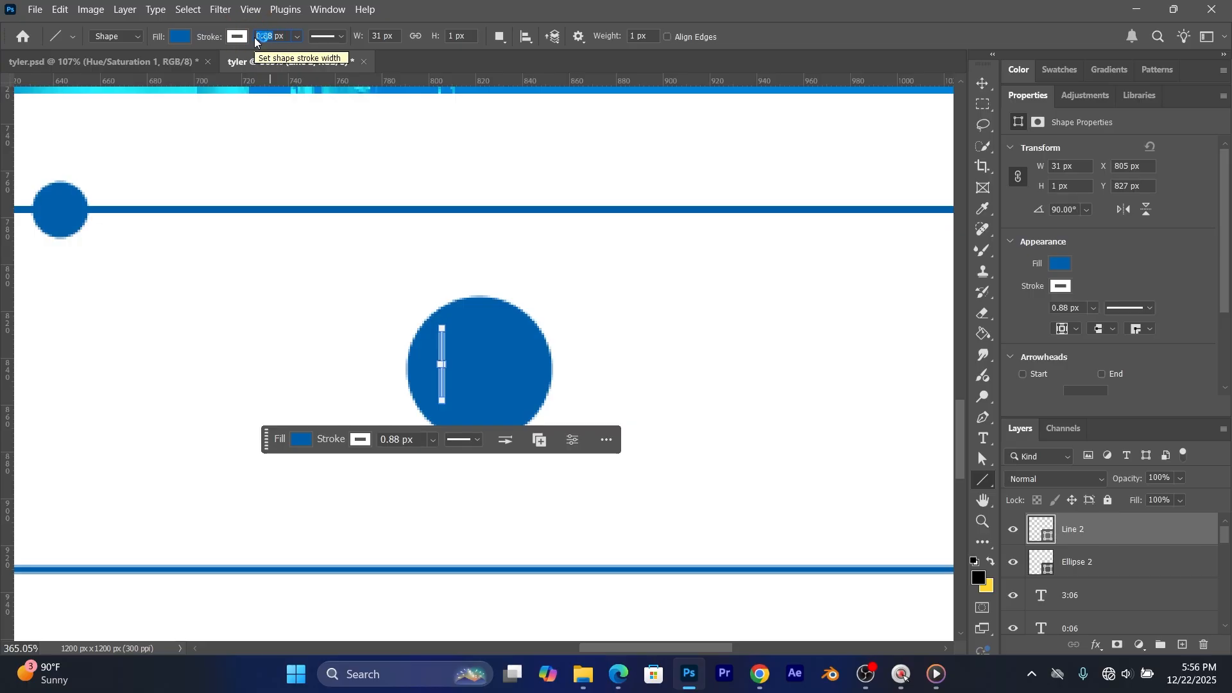
{"action": "type", "text": "4"}
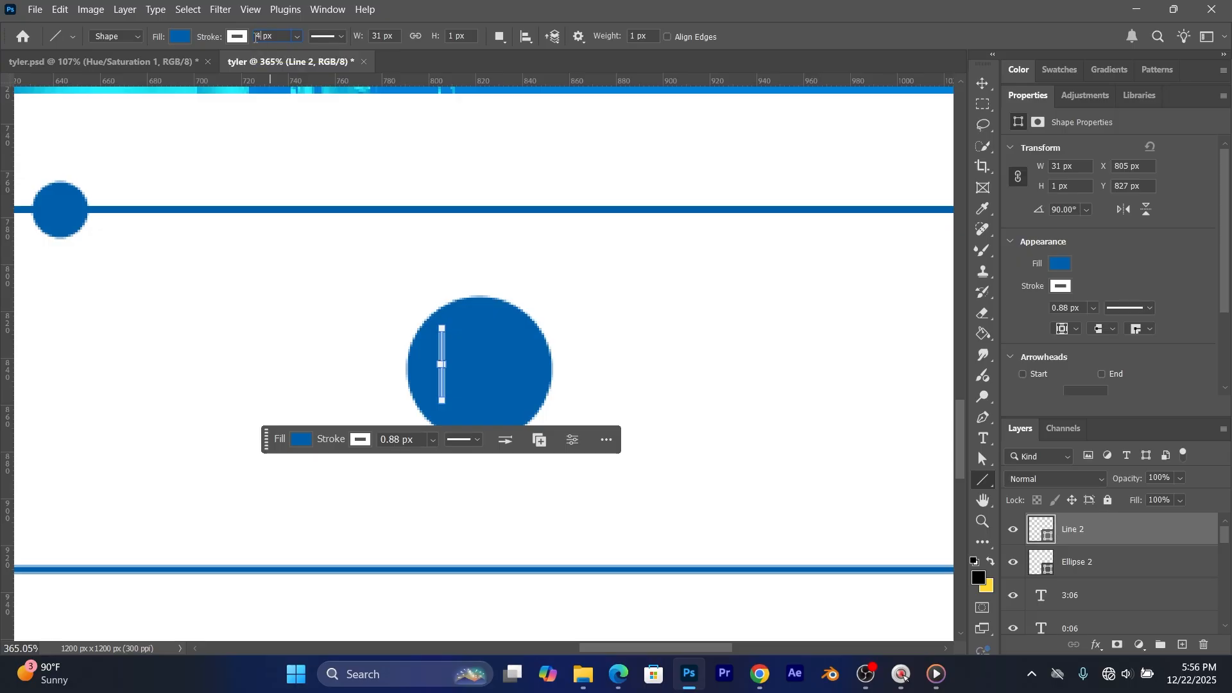
{"action": "left_click", "coordinate": [983, 83]}
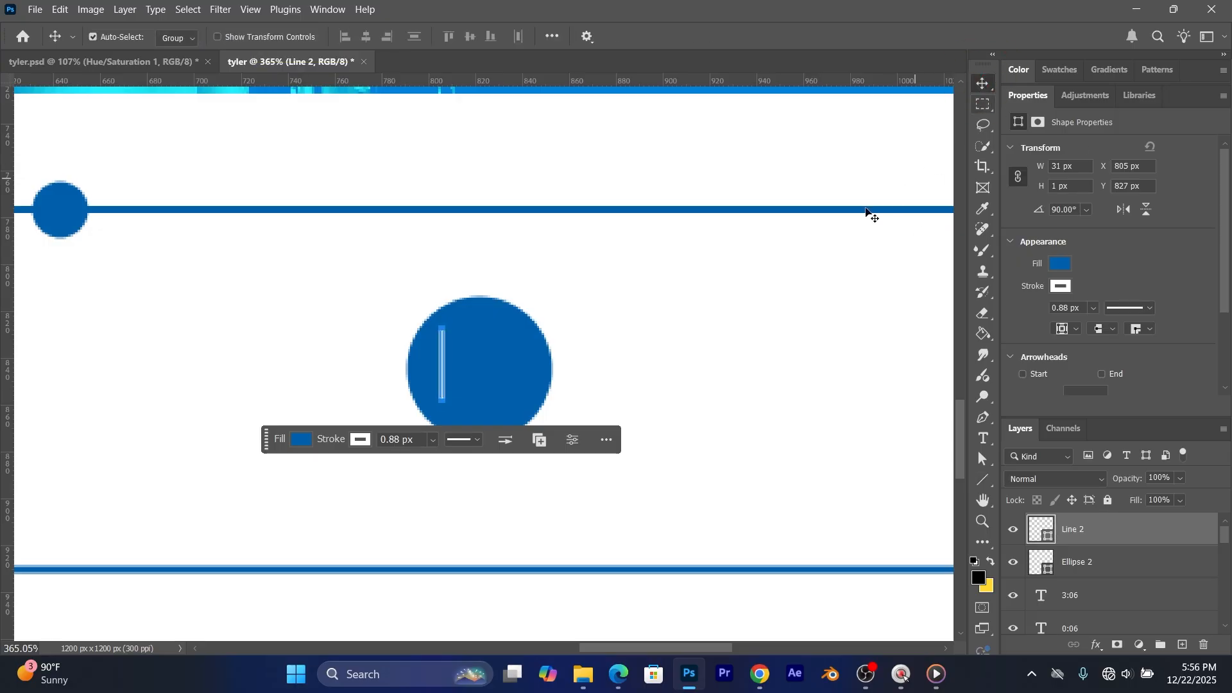
{"action": "left_click", "coordinate": [503, 342]}
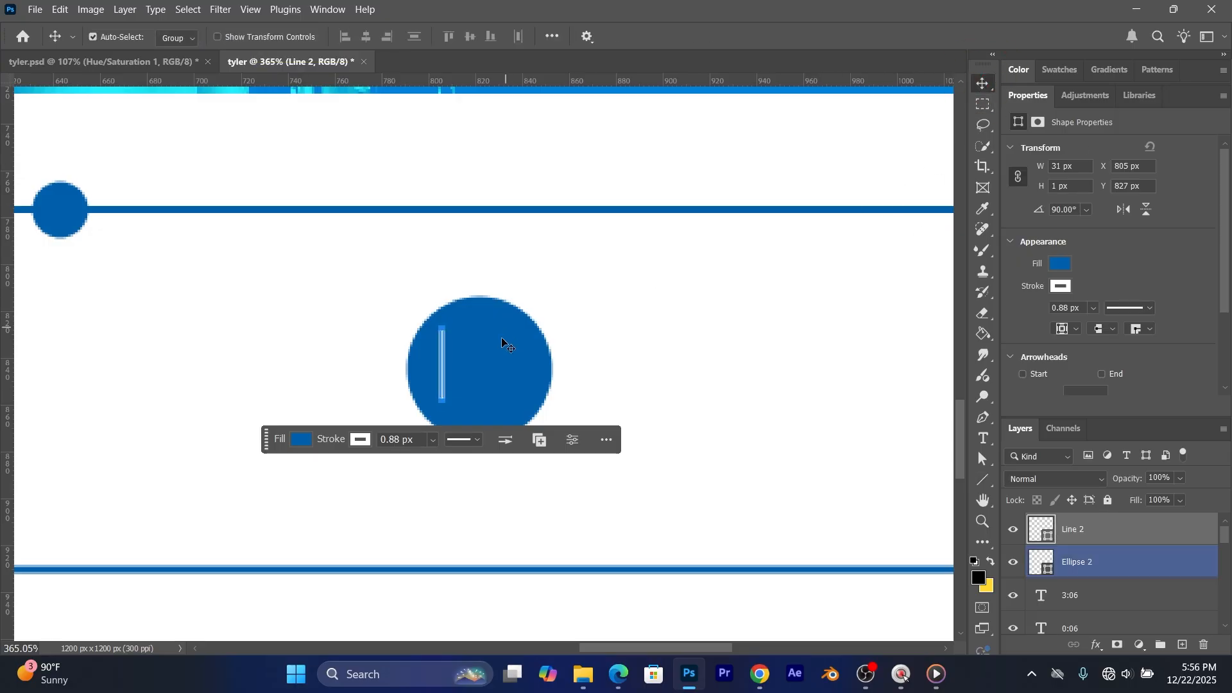
{"action": "left_click", "coordinate": [443, 364]}
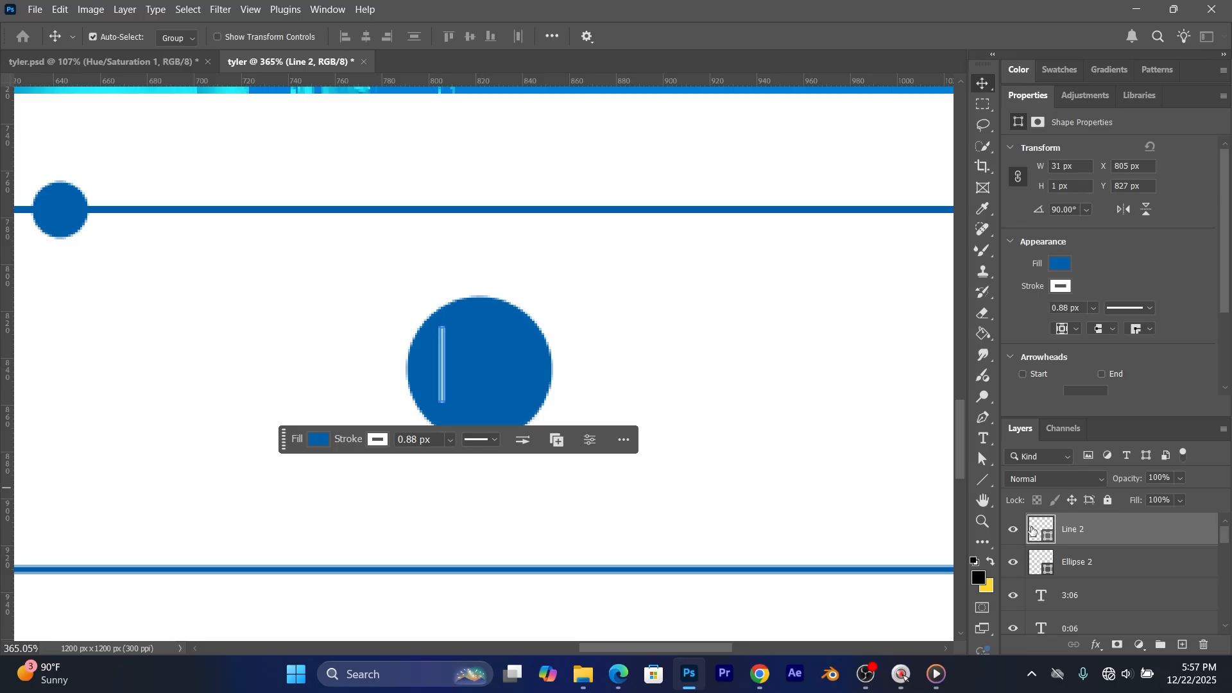
Step: Thicken the vertical white line by setting its stroke width to 4.68 px
{"action": "left_click", "coordinate": [992, 484]}
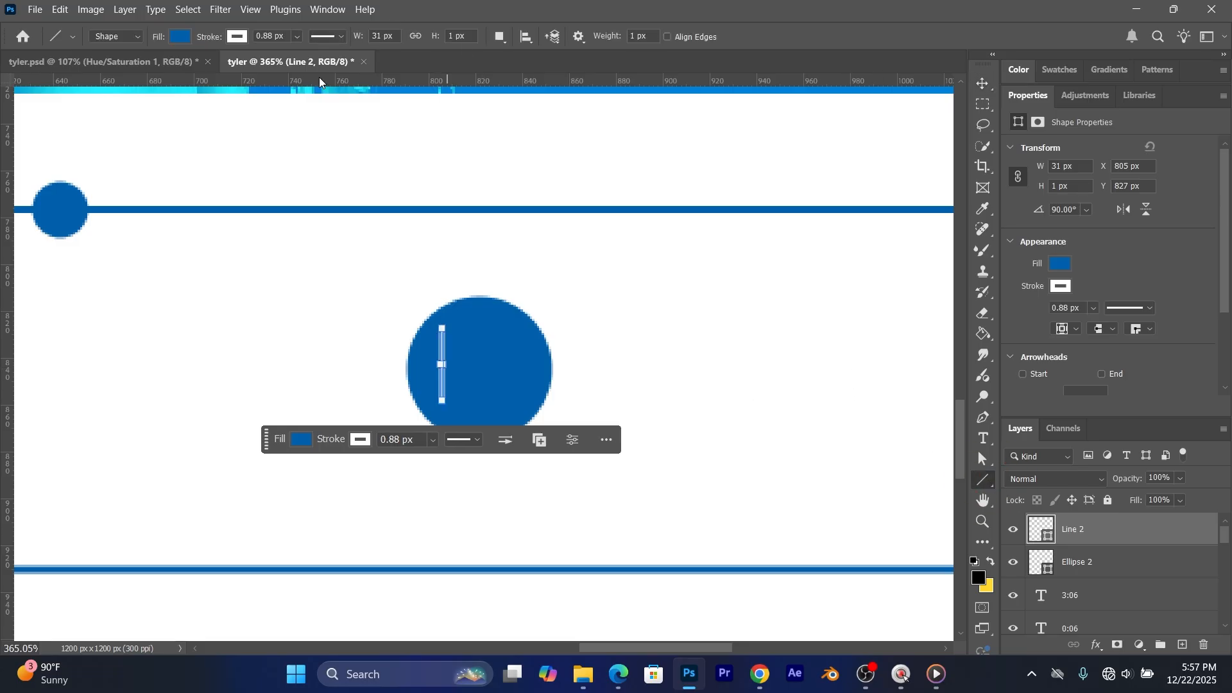
{"action": "left_click", "coordinate": [297, 36]}
{"action": "left_click_drag", "start_coordinate": [306, 54], "coordinate": [305, 59]}
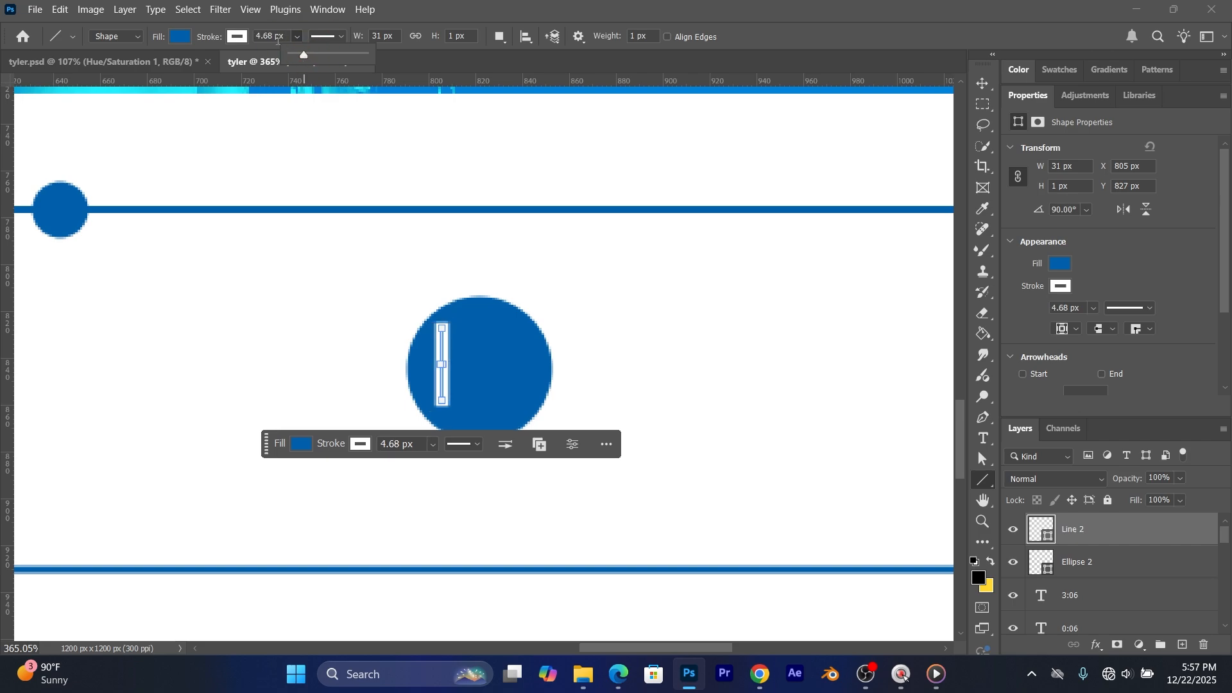
{"action": "left_click", "coordinate": [276, 37]}
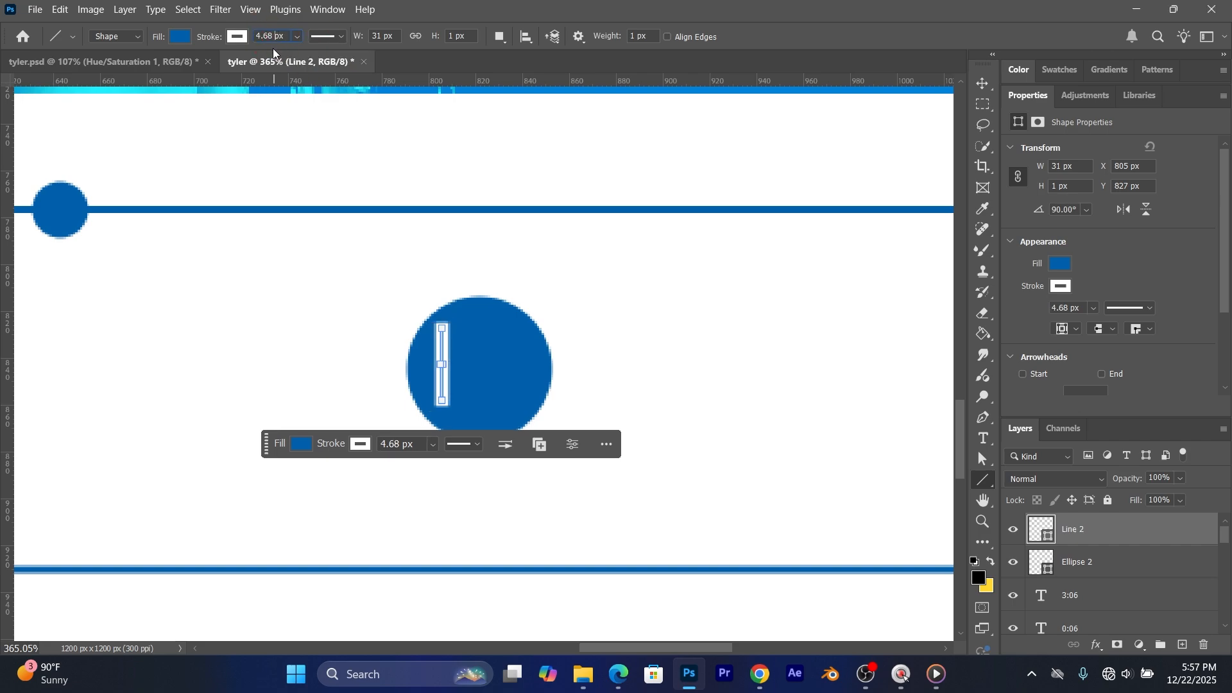
Step: Move the white bar slightly right and down, nearer to the blue circle's centre
{"action": "left_click", "coordinate": [982, 83]}
{"action": "left_click", "coordinate": [476, 373]}
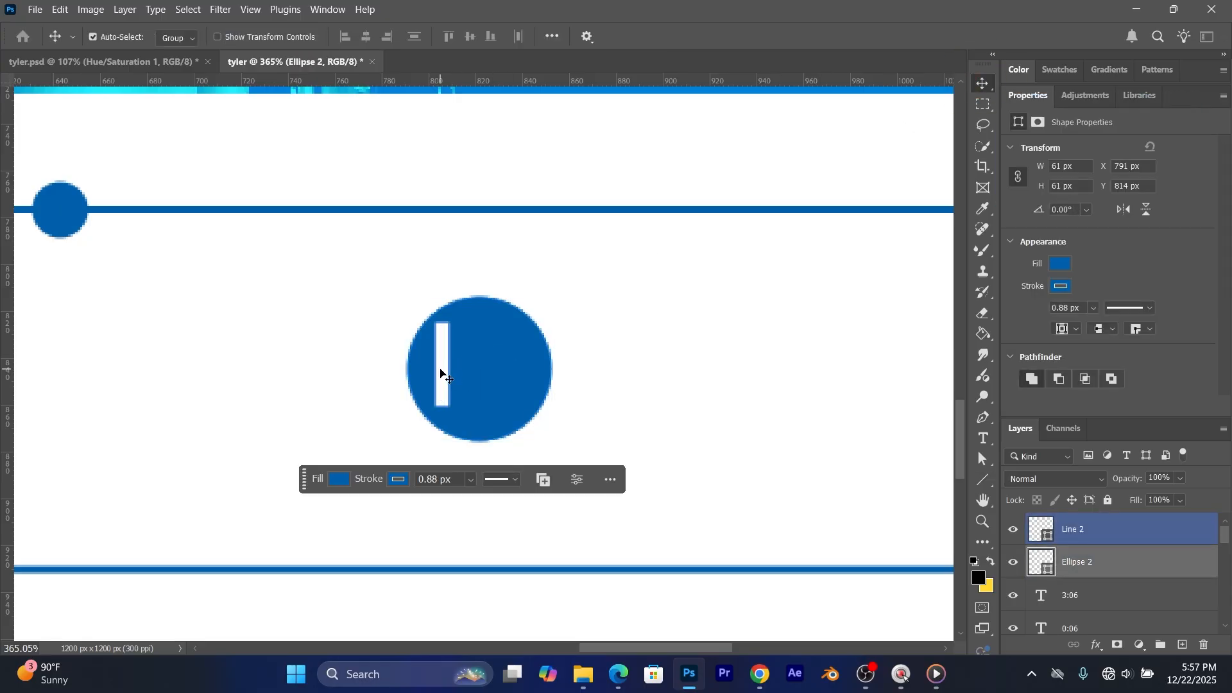
{"action": "left_click_drag", "start_coordinate": [440, 369], "coordinate": [456, 375]}
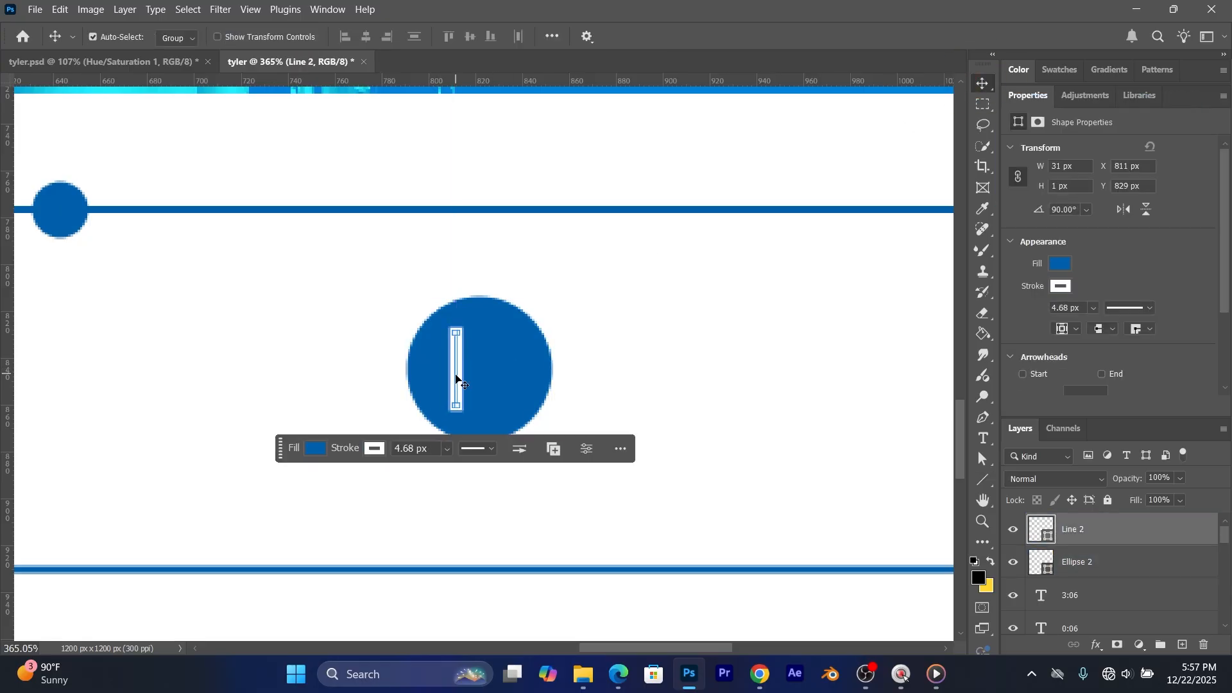
Step: Rename the white bar's layer as "pause line"
{"action": "double_click", "coordinate": [1078, 531]}
{"action": "type", "text": "pause l"}
{"action": "left_click", "coordinate": [1152, 540]}
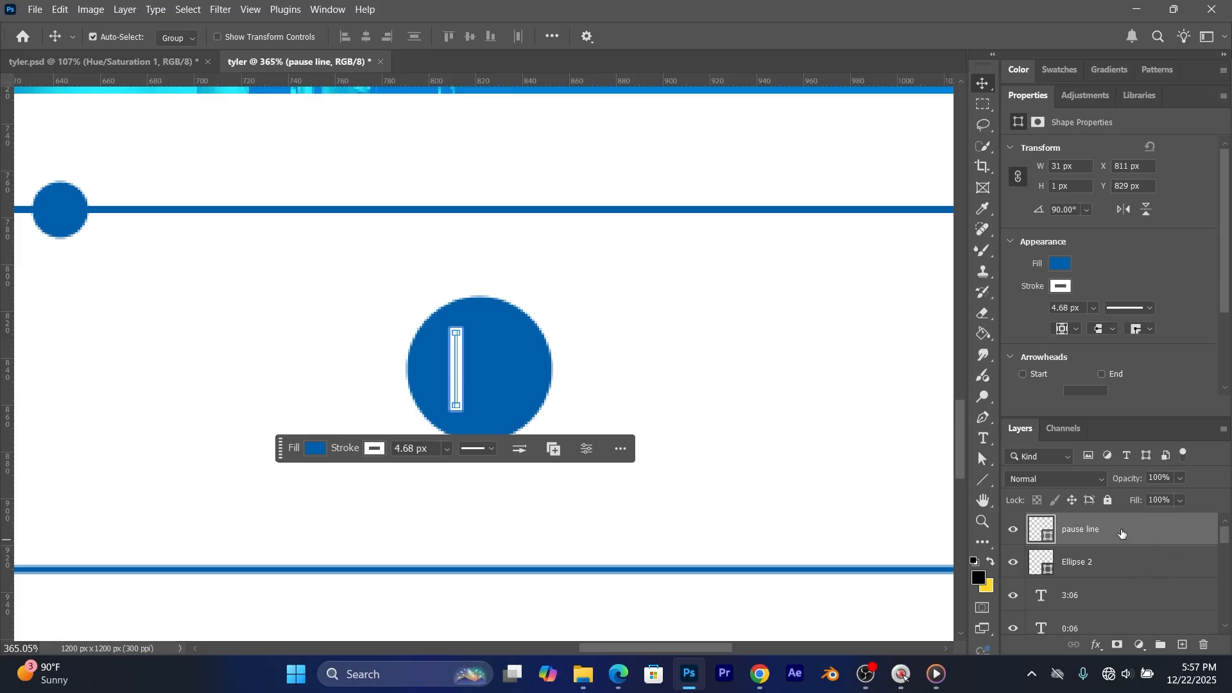
Step: Duplicate the pause line about 14 px to the right, and shift both bars 2 px right within the circle
{"action": "key", "text": "ctrl+j"}
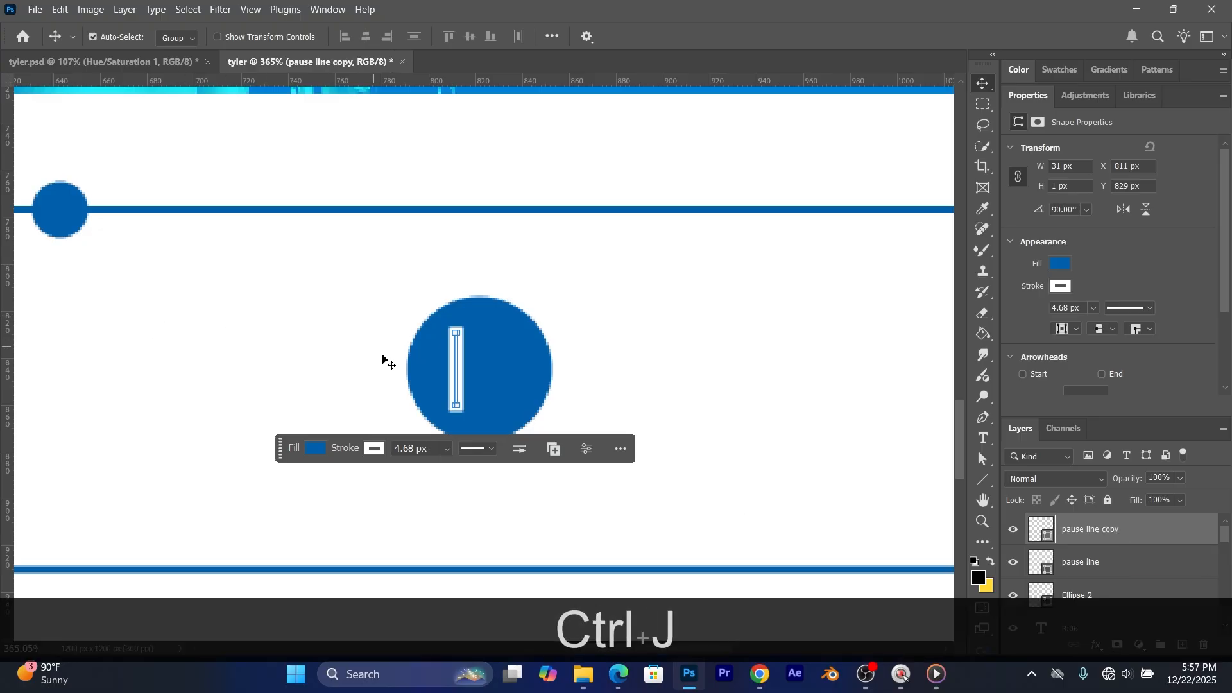
{"action": "left_click_drag", "start_coordinate": [458, 370], "coordinate": [493, 377]}
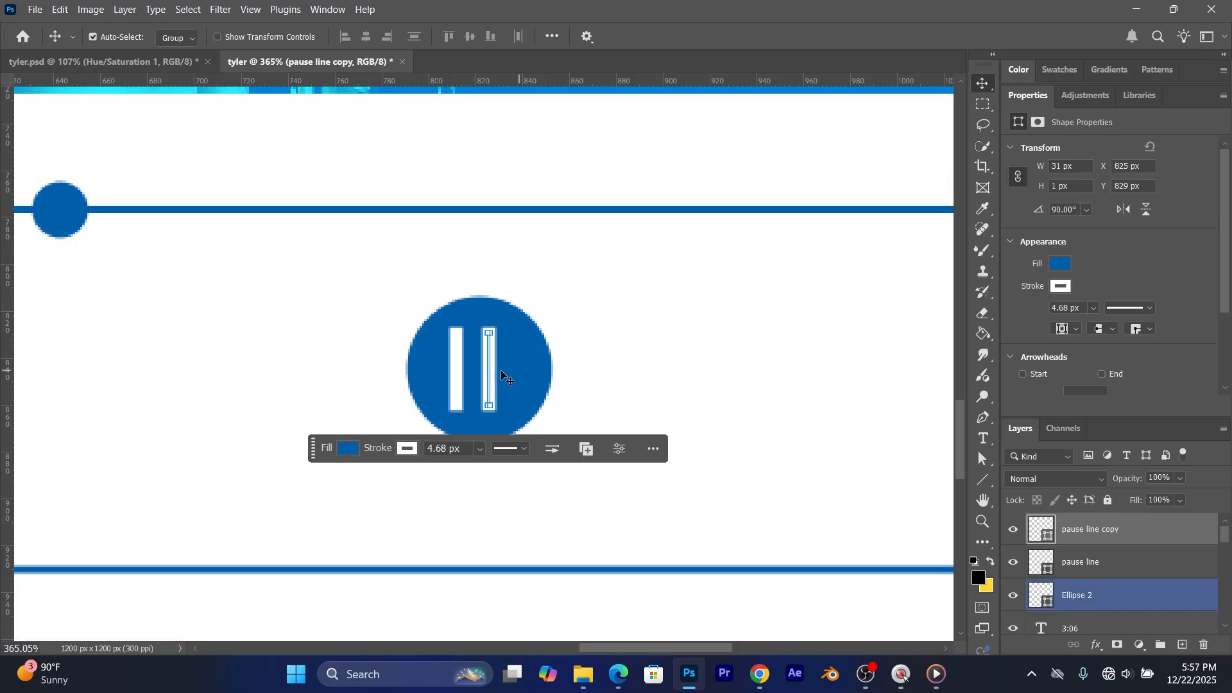
{"action": "key", "text": "ctrl"}
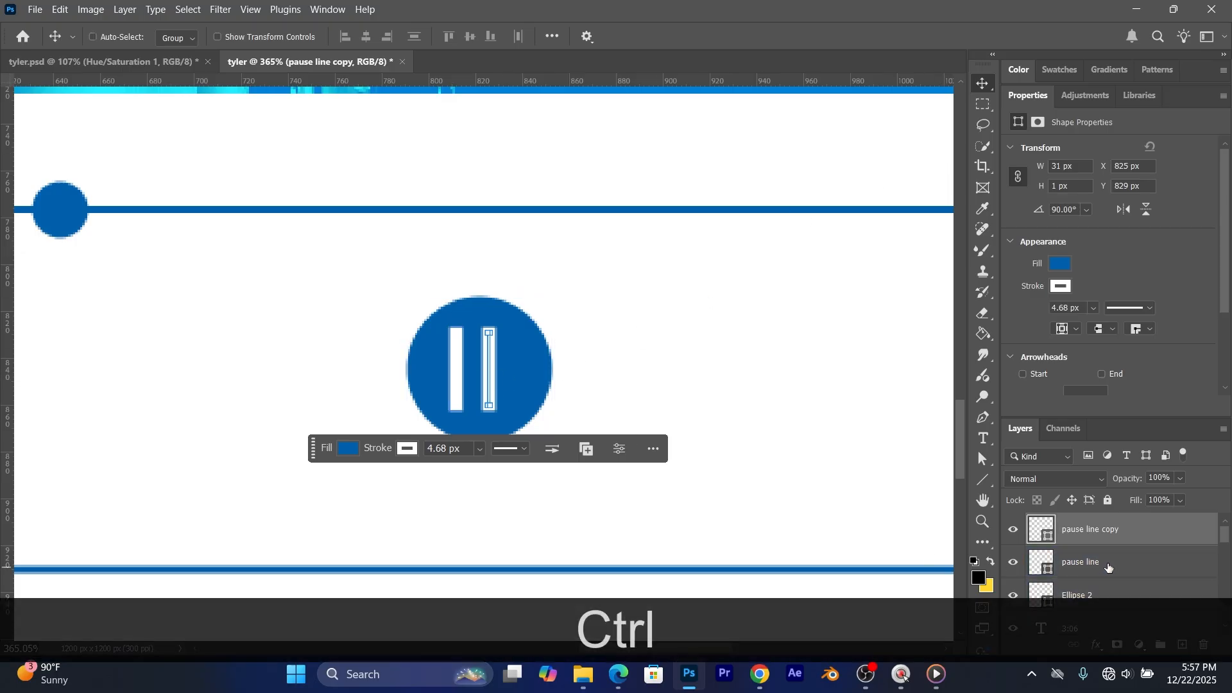
{"action": "left_click", "coordinate": [1116, 561], "text": "ctrl"}
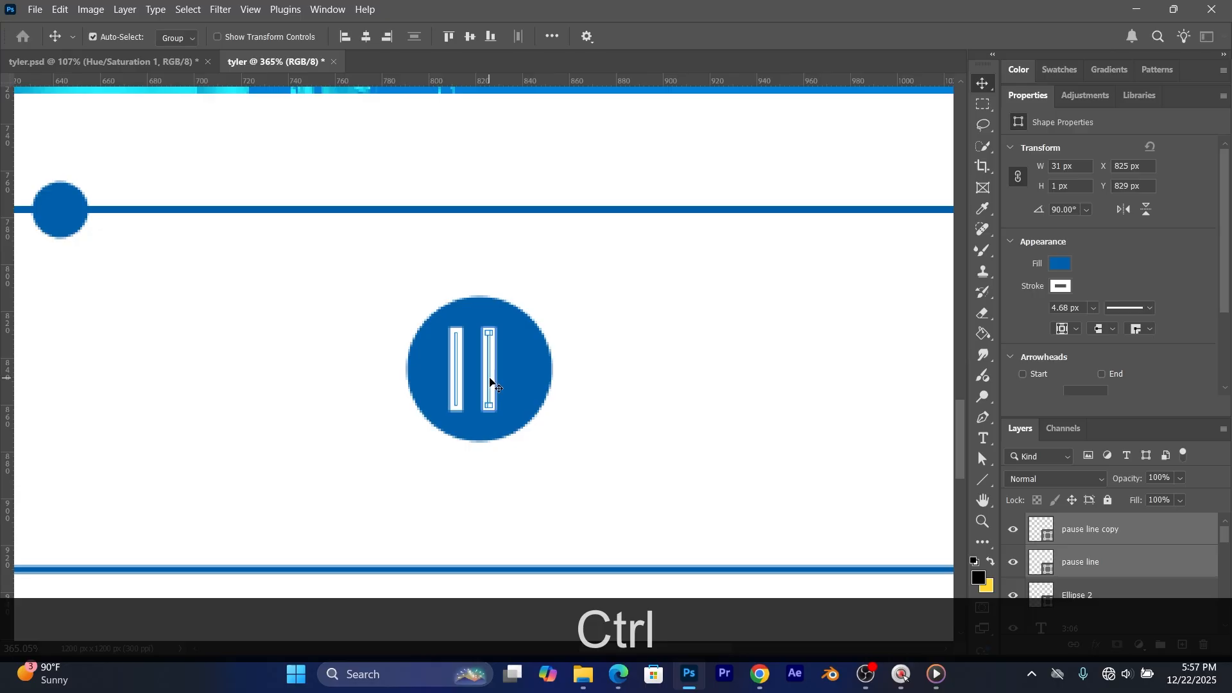
{"action": "left_click_drag", "start_coordinate": [489, 381], "coordinate": [493, 382]}
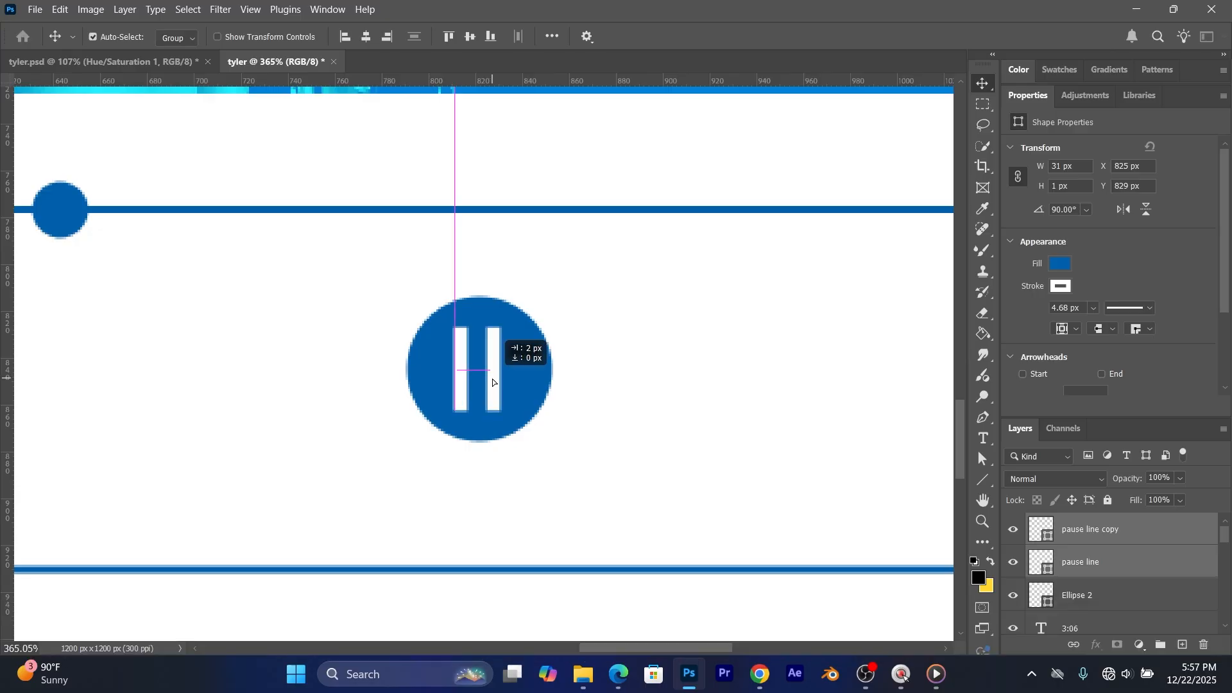
{"action": "left_click", "coordinate": [707, 381]}
Step: Identify the layer of the progress bar's round knob by selecting it and switching its visibility off and on
{"action": "left_click", "coordinate": [511, 412]}
{"action": "scroll", "coordinate": [511, 412], "scroll_direction": "down", "scroll_amount": 1}
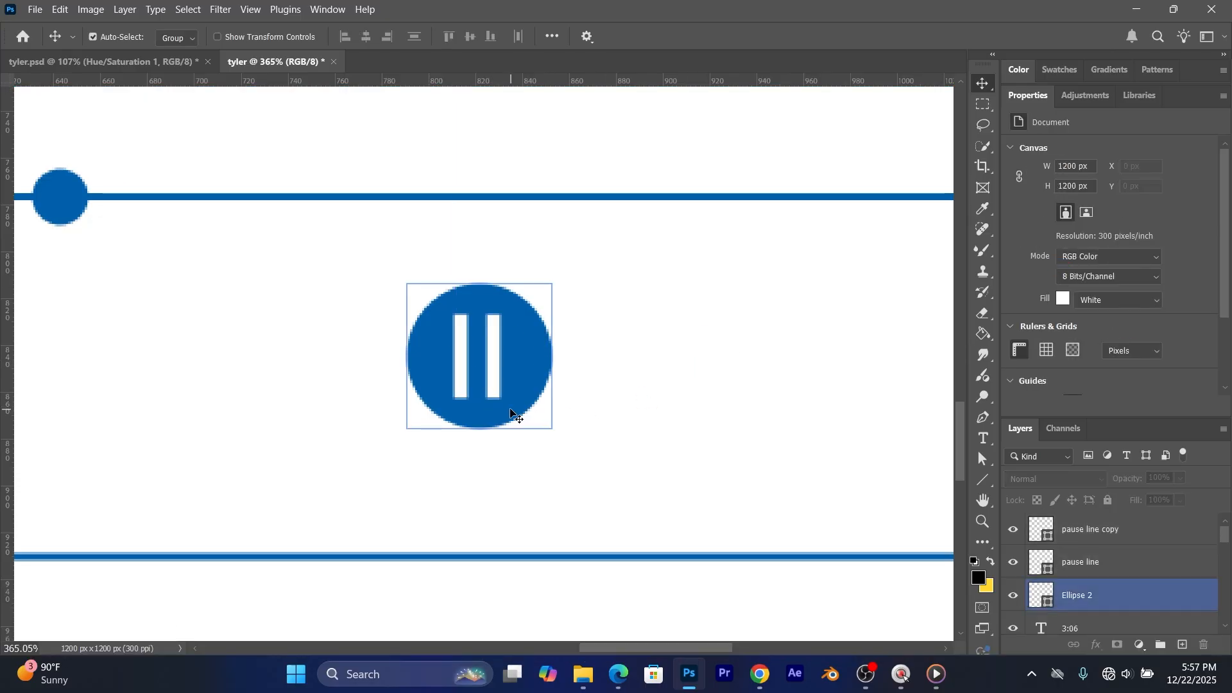
{"action": "scroll", "coordinate": [511, 411], "scroll_direction": "up", "scroll_amount": 4}
{"action": "scroll", "coordinate": [512, 408], "scroll_direction": "down", "scroll_amount": 3}
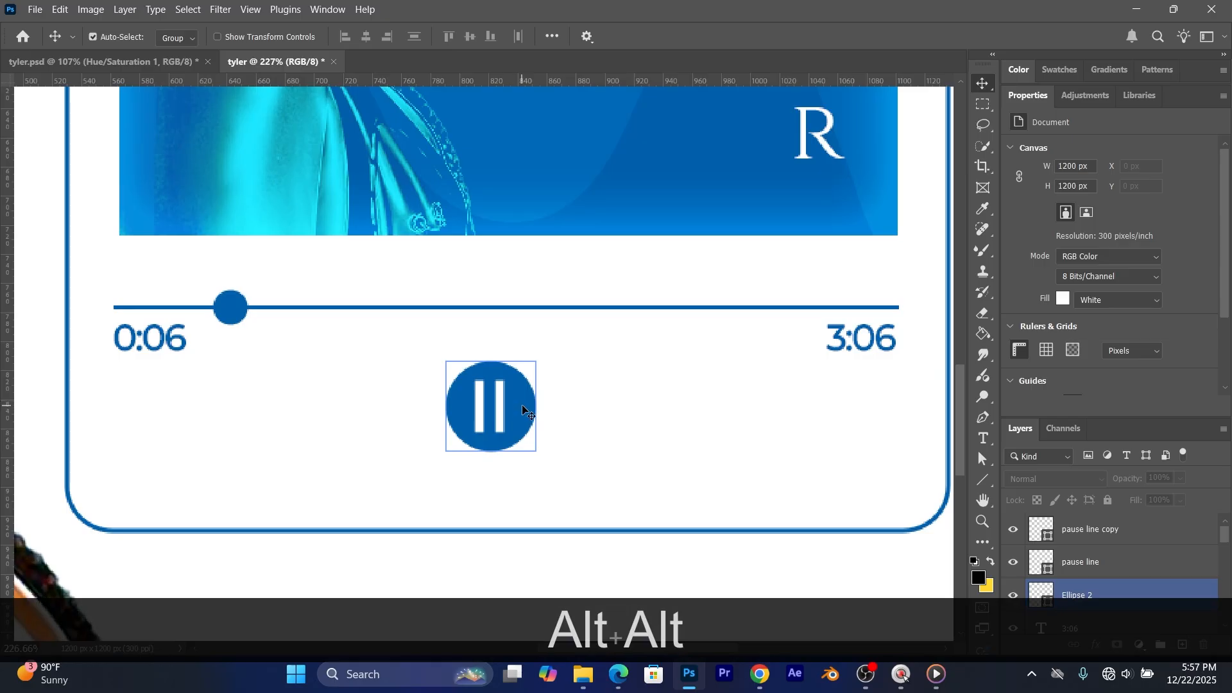
{"action": "scroll", "coordinate": [511, 407], "scroll_direction": "down", "scroll_amount": 2}
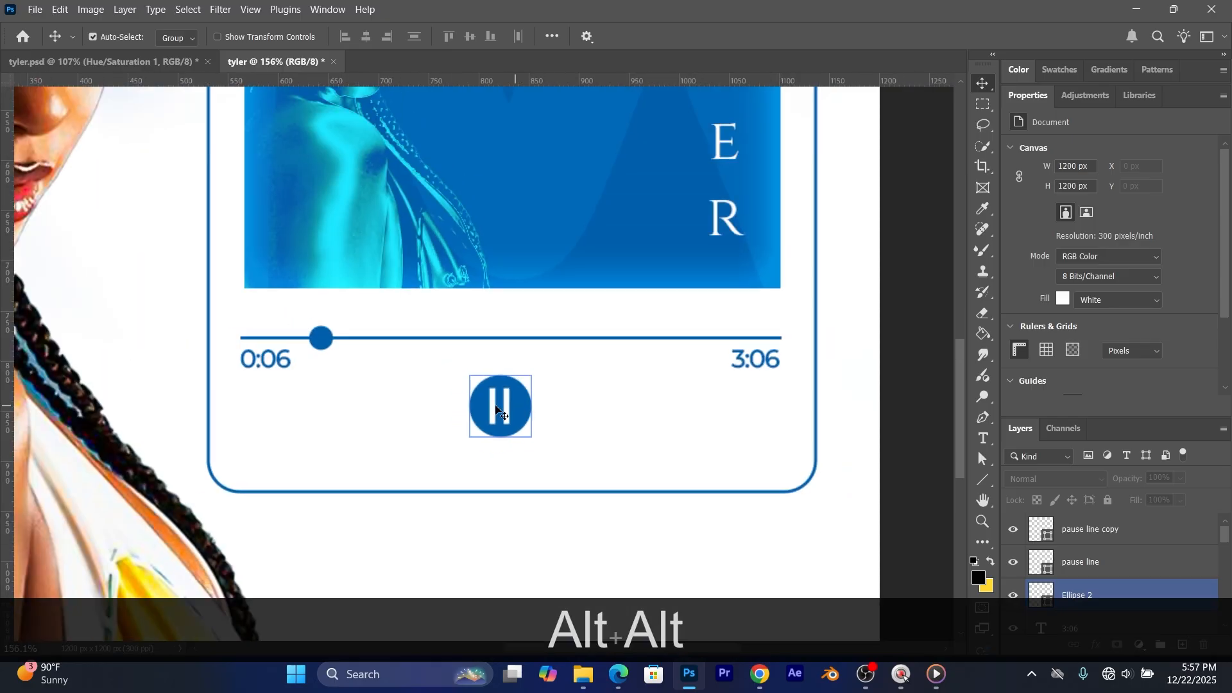
{"action": "double_click", "coordinate": [1021, 93]}
{"action": "left_click", "coordinate": [320, 337]}
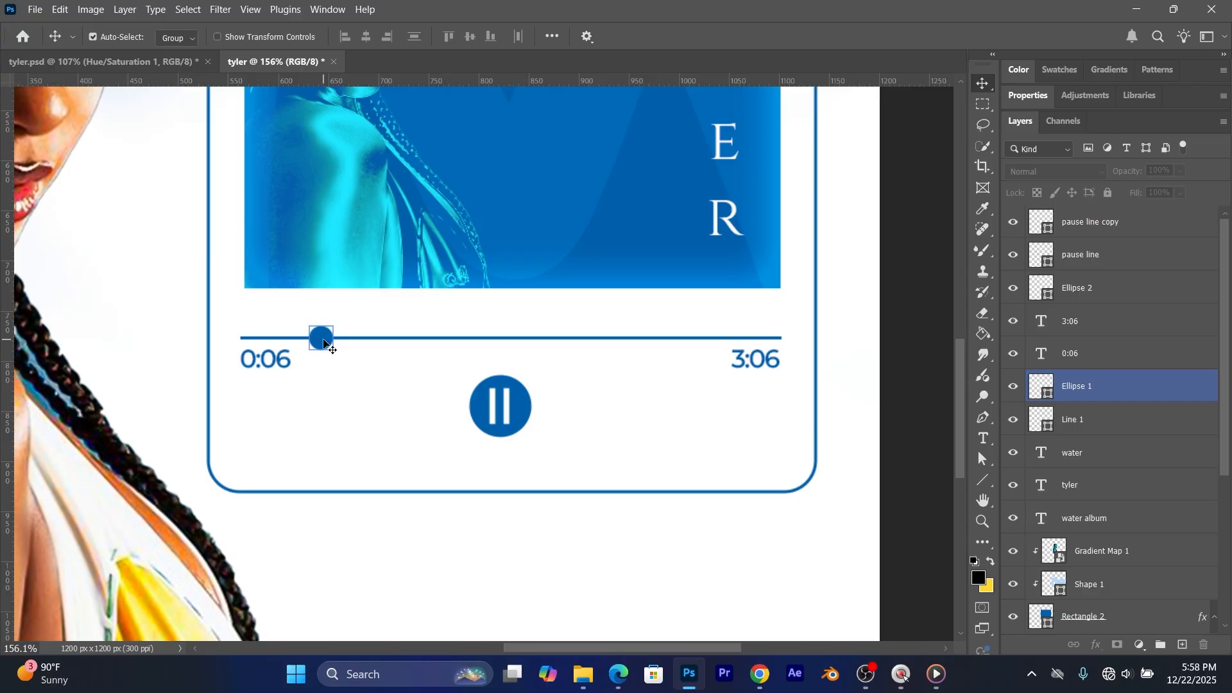
{"action": "left_click", "coordinate": [323, 339]}
{"action": "left_click", "coordinate": [1013, 387]}
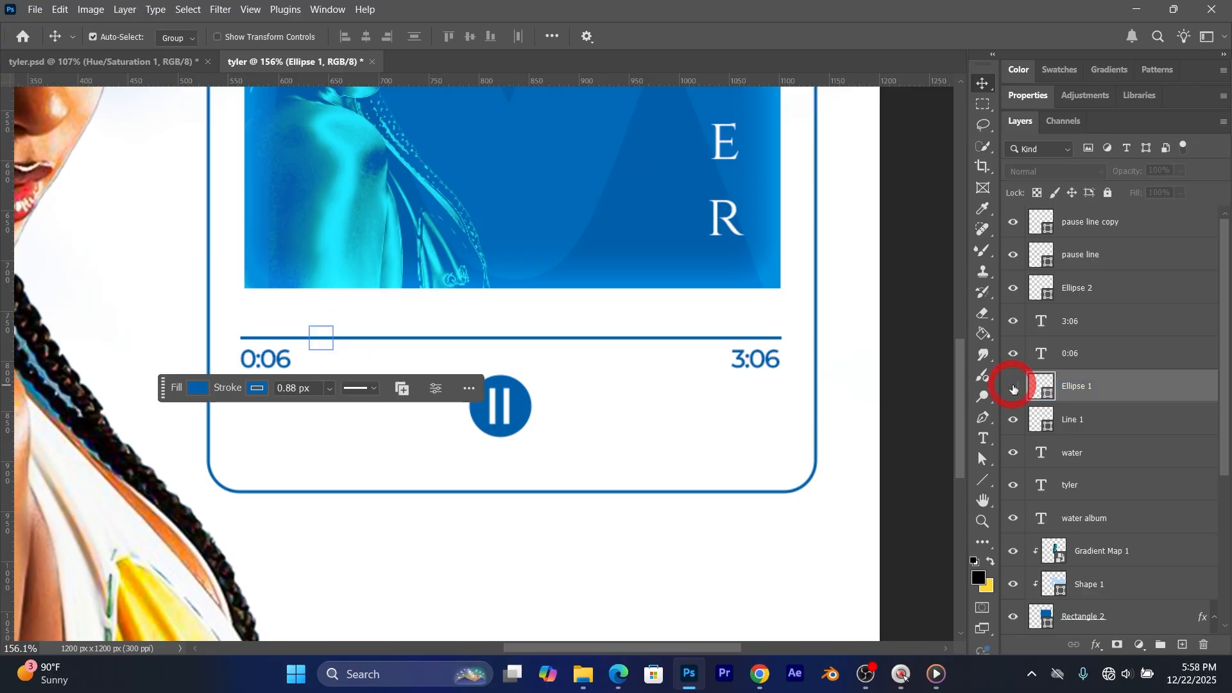
{"action": "left_click", "coordinate": [1013, 388]}
{"action": "left_click", "coordinate": [1014, 388]}
Step: Identify the pause circle's layer by toggling its visibility, show the progress knob again, and clear the selection
{"action": "left_click", "coordinate": [521, 414]}
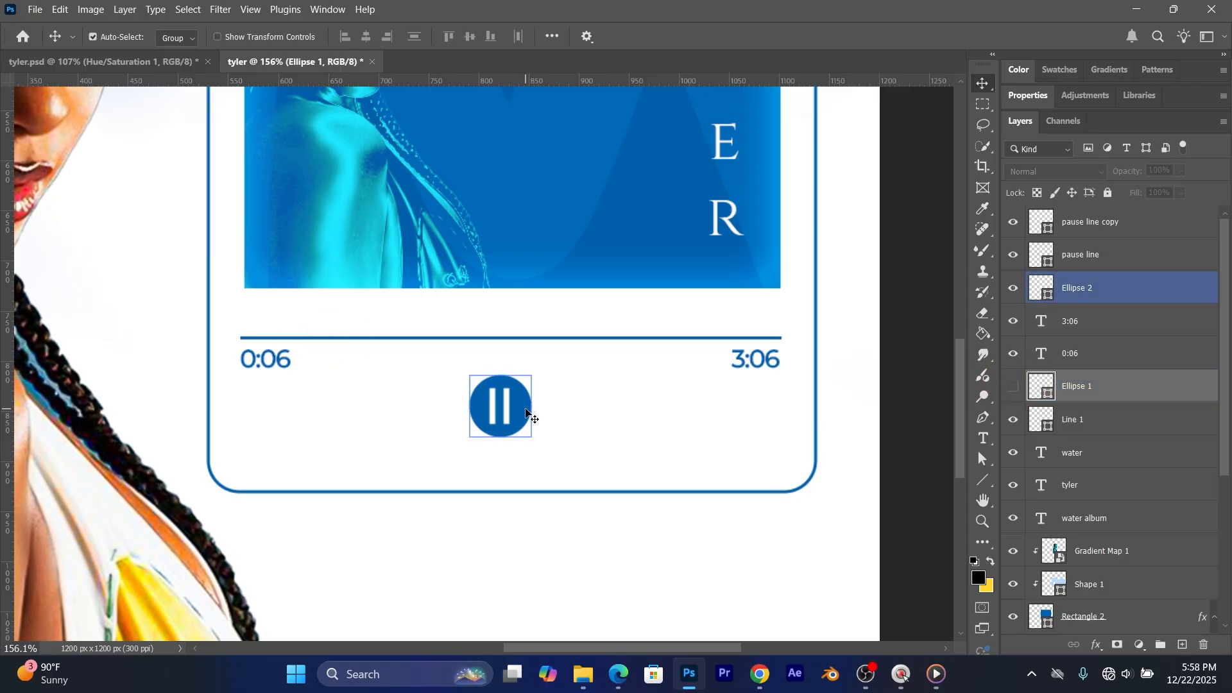
{"action": "left_click", "coordinate": [1005, 289]}
{"action": "left_click", "coordinate": [1013, 289]}
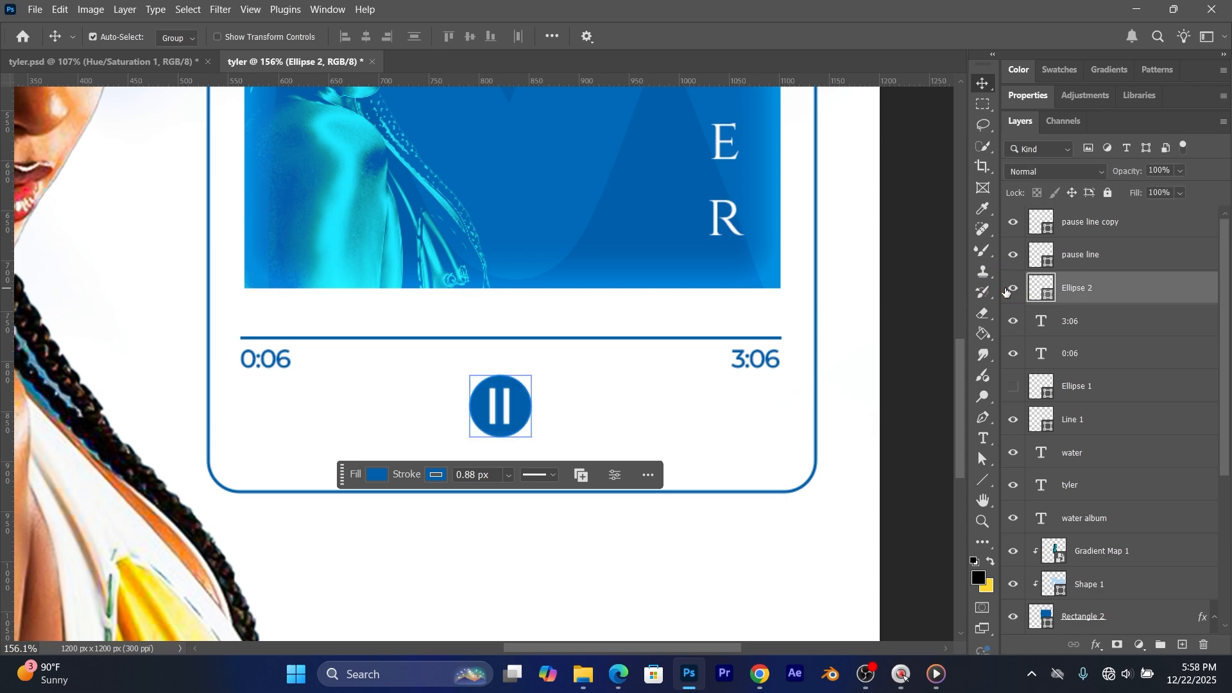
{"action": "left_click", "coordinate": [1013, 388]}
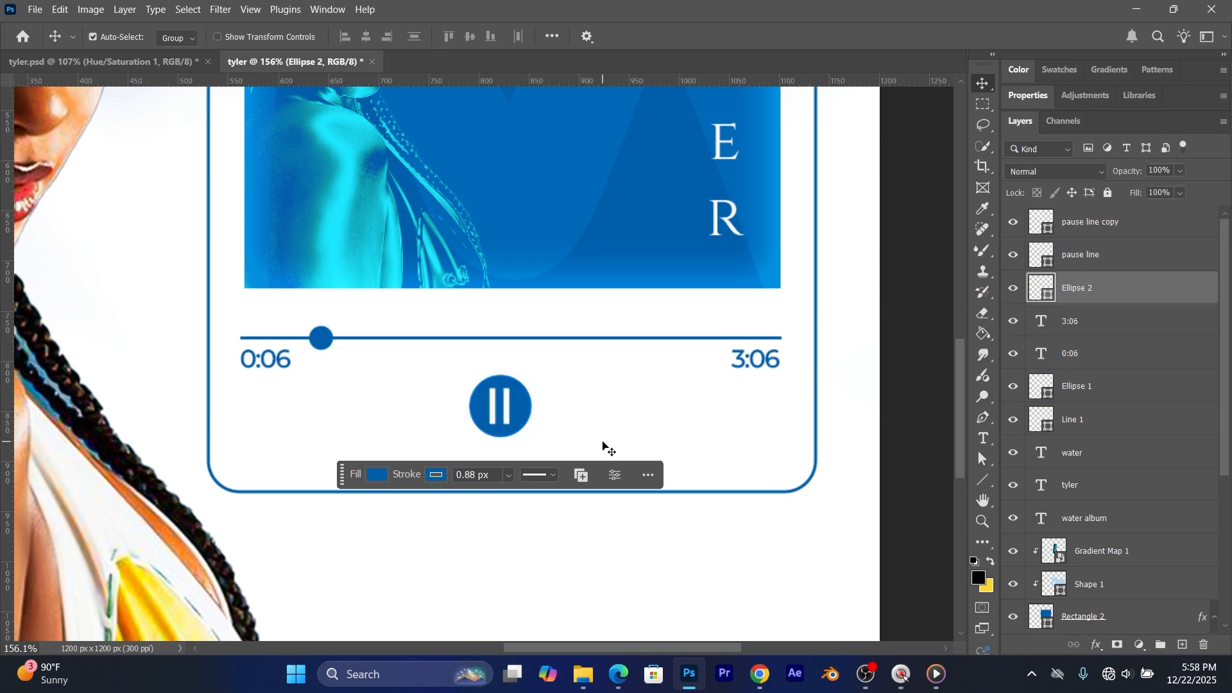
{"action": "scroll", "coordinate": [609, 452], "scroll_direction": "up", "scroll_amount": 1}
{"action": "left_click", "coordinate": [619, 465]}
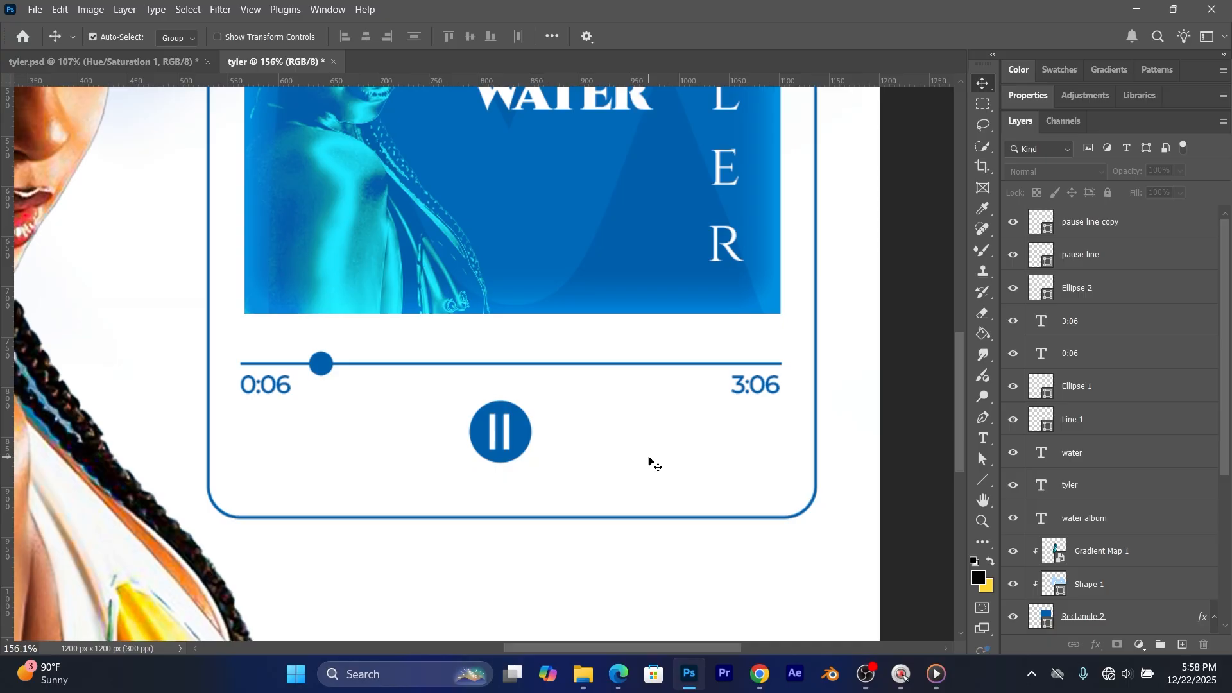
Step: Draw a straight vertical line about 38 px long to the right of the pause button with the Line tool
{"action": "left_click", "coordinate": [983, 480]}
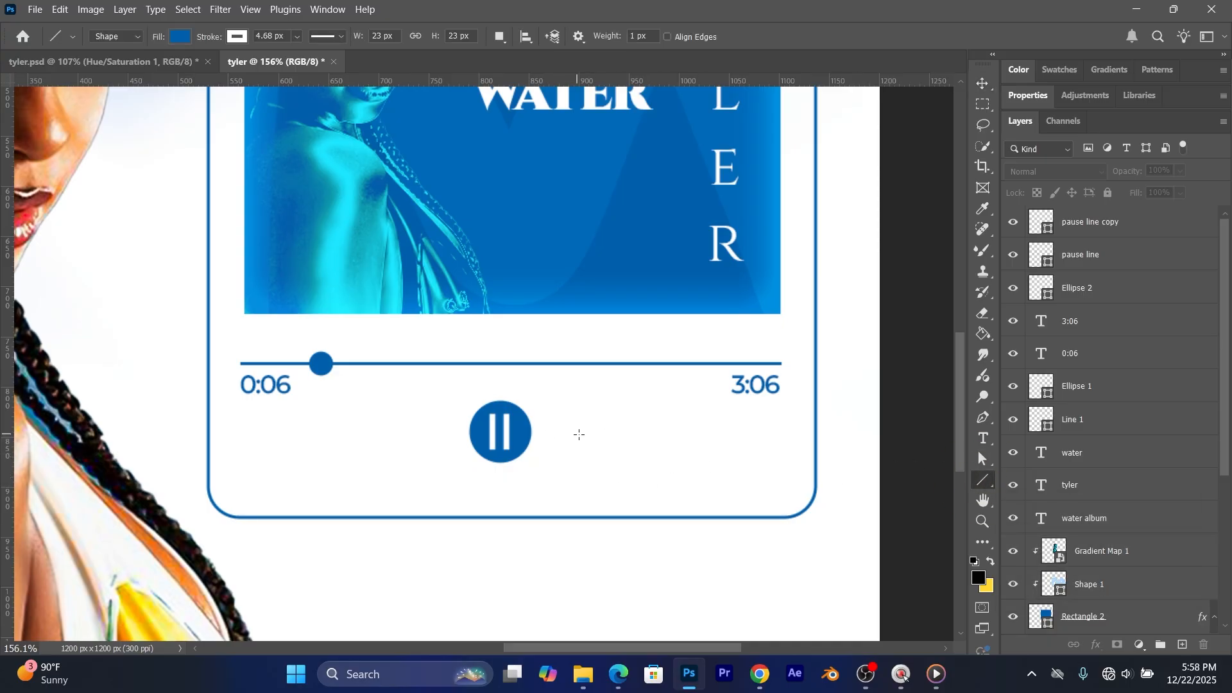
{"action": "scroll", "coordinate": [594, 430], "scroll_direction": "up", "scroll_amount": 3, "text": "alt"}
{"action": "scroll", "coordinate": [591, 440], "scroll_direction": "down", "scroll_amount": 2}
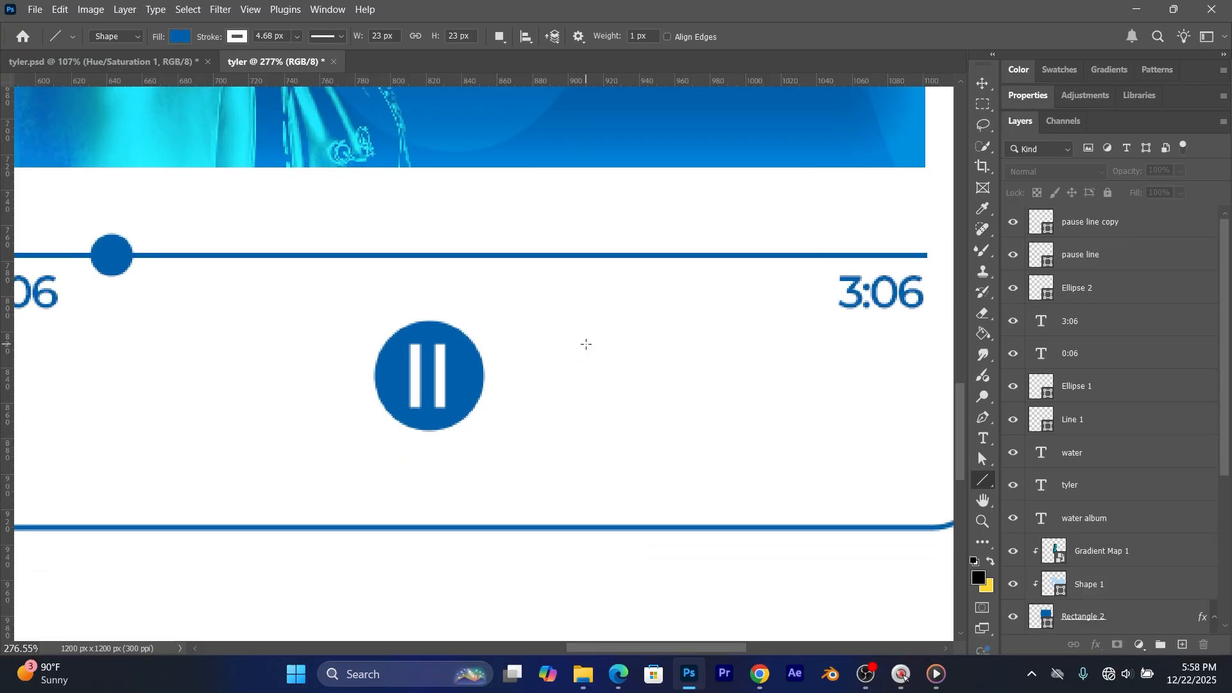
{"action": "left_click_drag", "start_coordinate": [586, 342], "coordinate": [588, 343]}
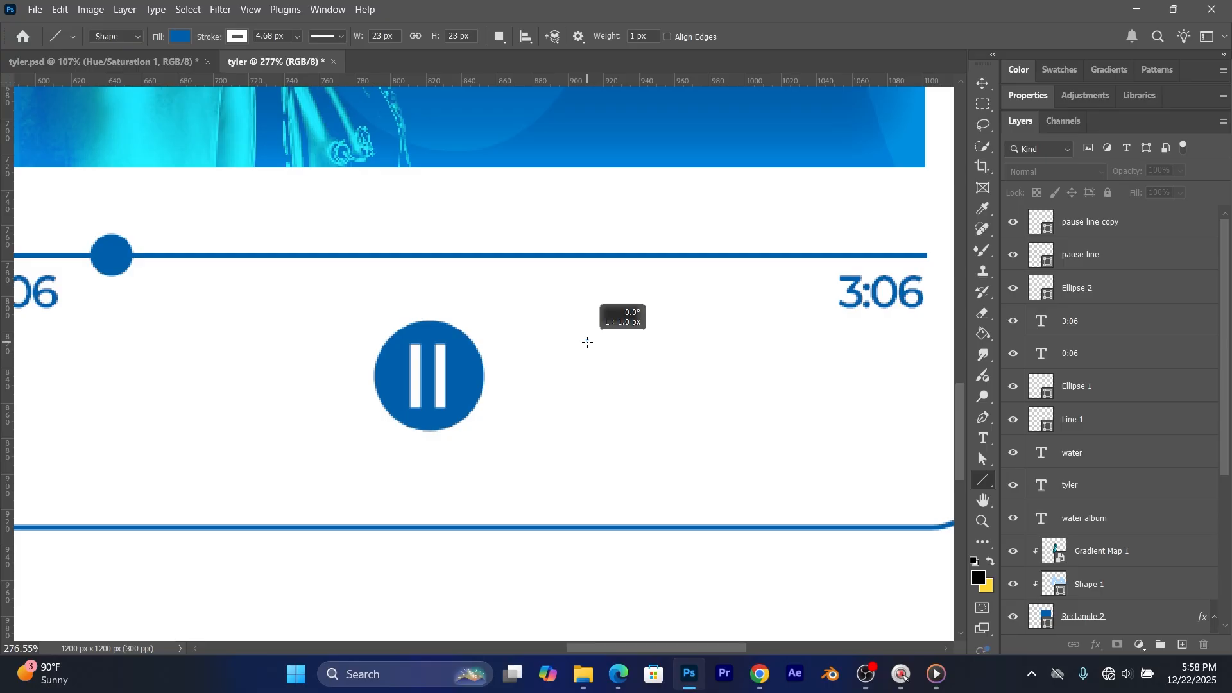
{"action": "left_click_drag", "start_coordinate": [587, 342], "coordinate": [586, 407]}
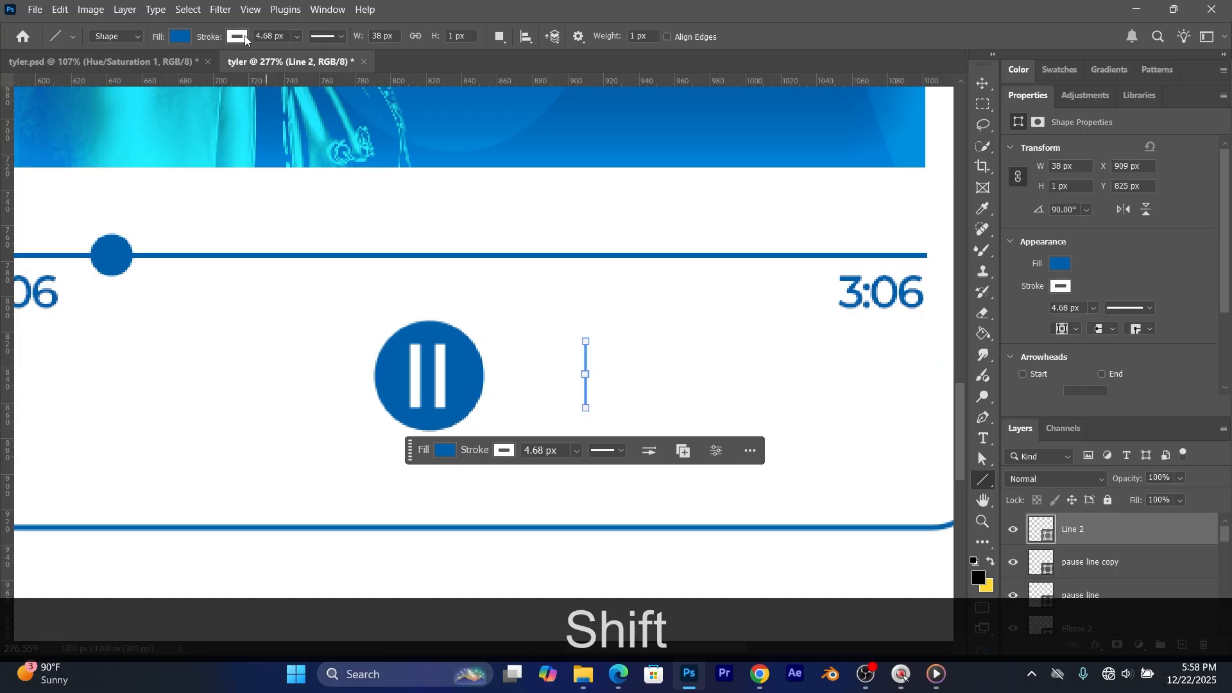
Step: Recolour the new line's stroke to blue 0062af, sampled from the album artwork
{"action": "left_click", "coordinate": [244, 35]}
{"action": "left_click", "coordinate": [338, 70]}
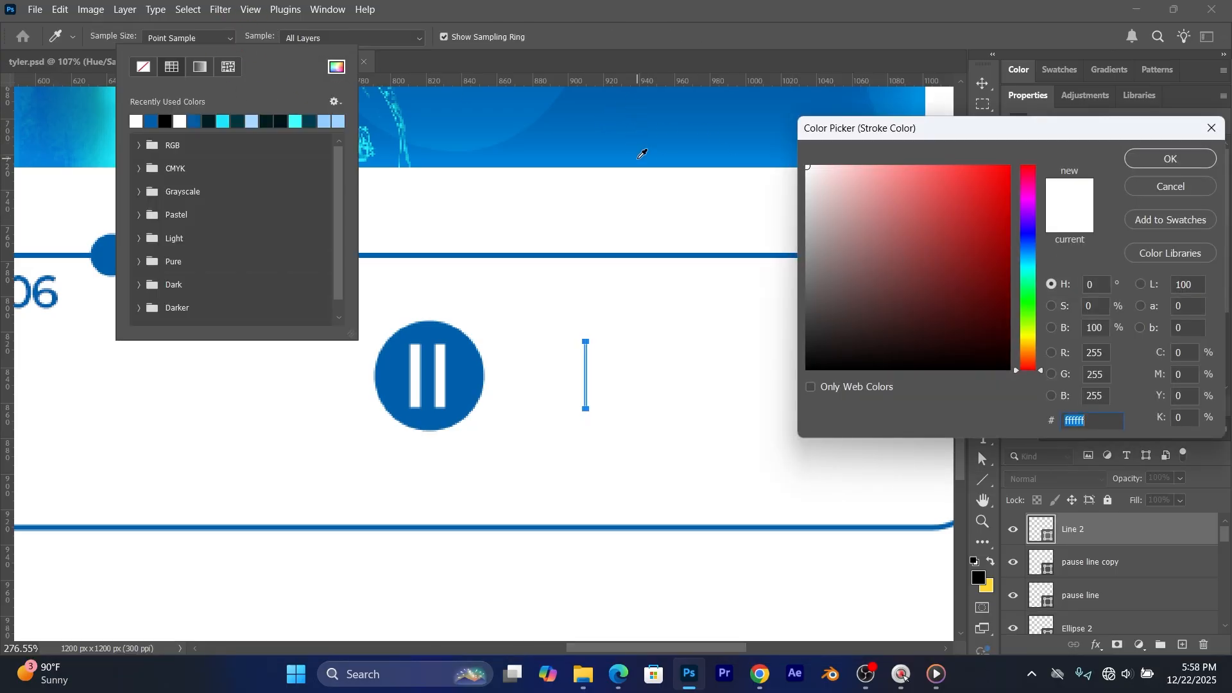
{"action": "left_click", "coordinate": [649, 93]}
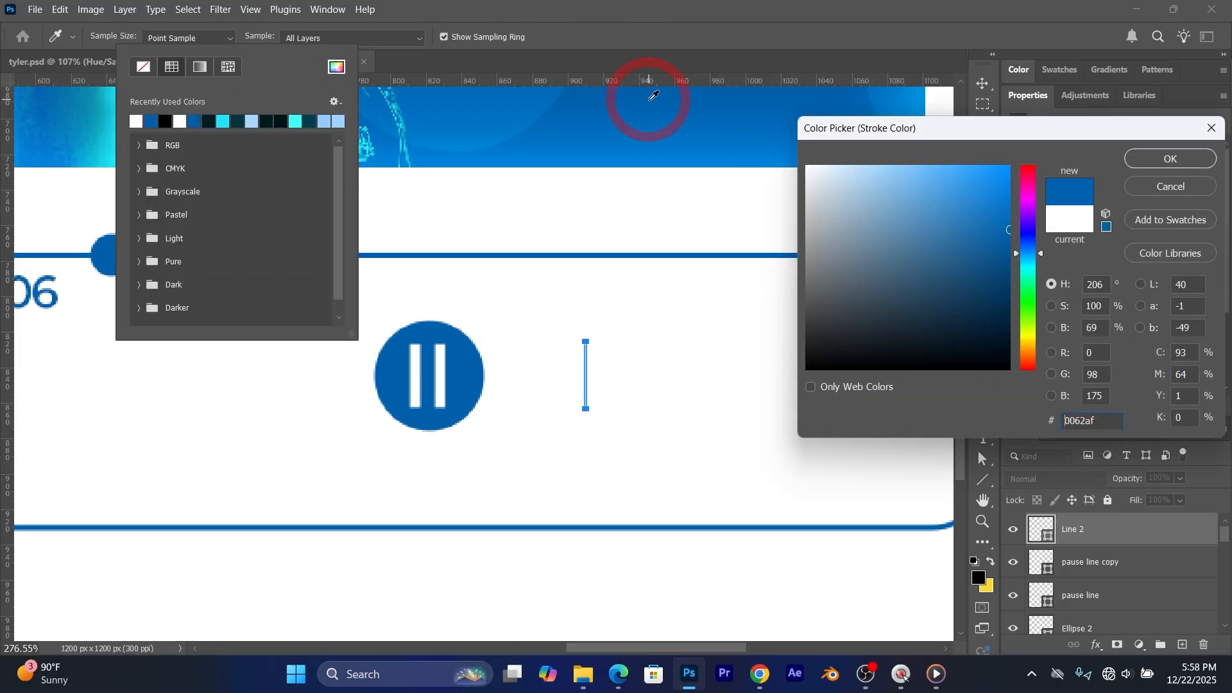
{"action": "left_click", "coordinate": [1172, 159]}
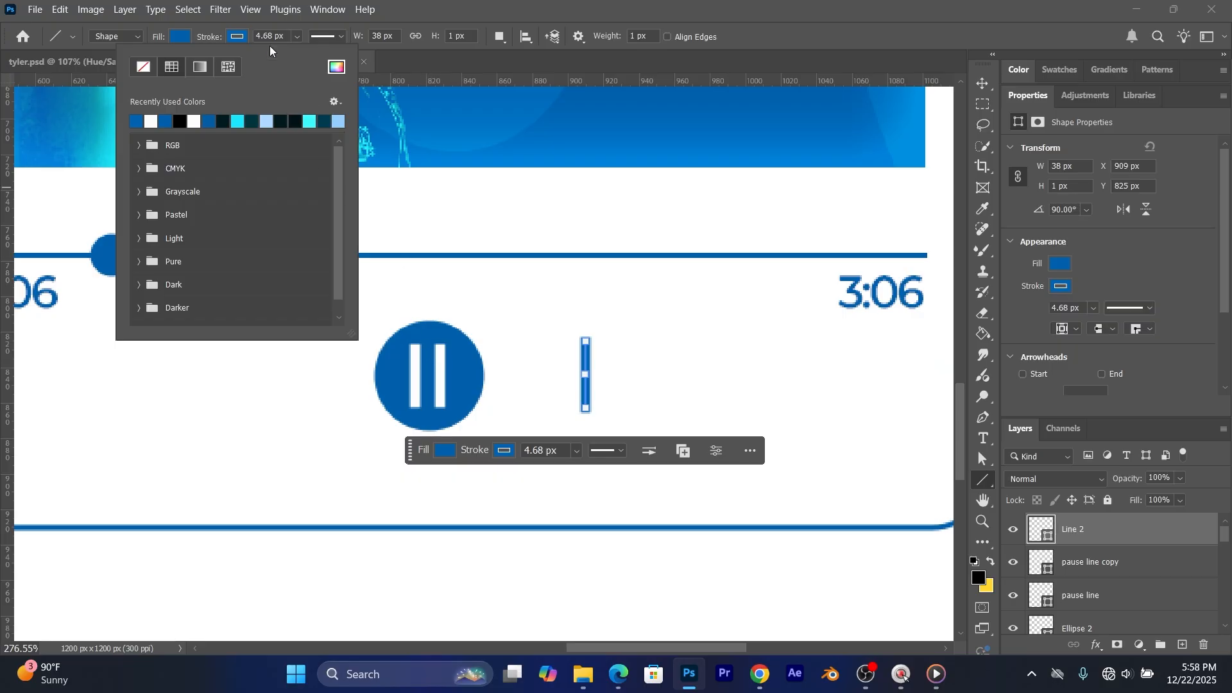
Step: Move the blue line about 2 px left and 1 px down, to X 907 px, Y 826 px
{"action": "left_click", "coordinate": [983, 83]}
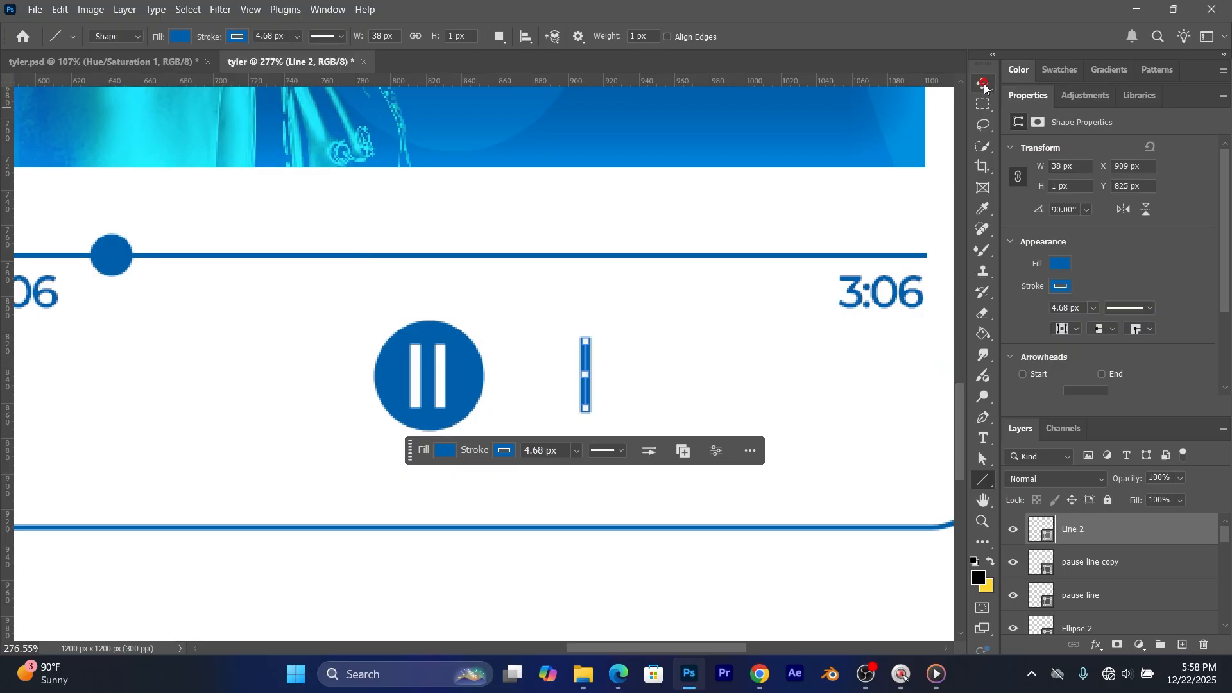
{"action": "left_click", "coordinate": [620, 389]}
{"action": "left_click_drag", "start_coordinate": [587, 387], "coordinate": [582, 385]}
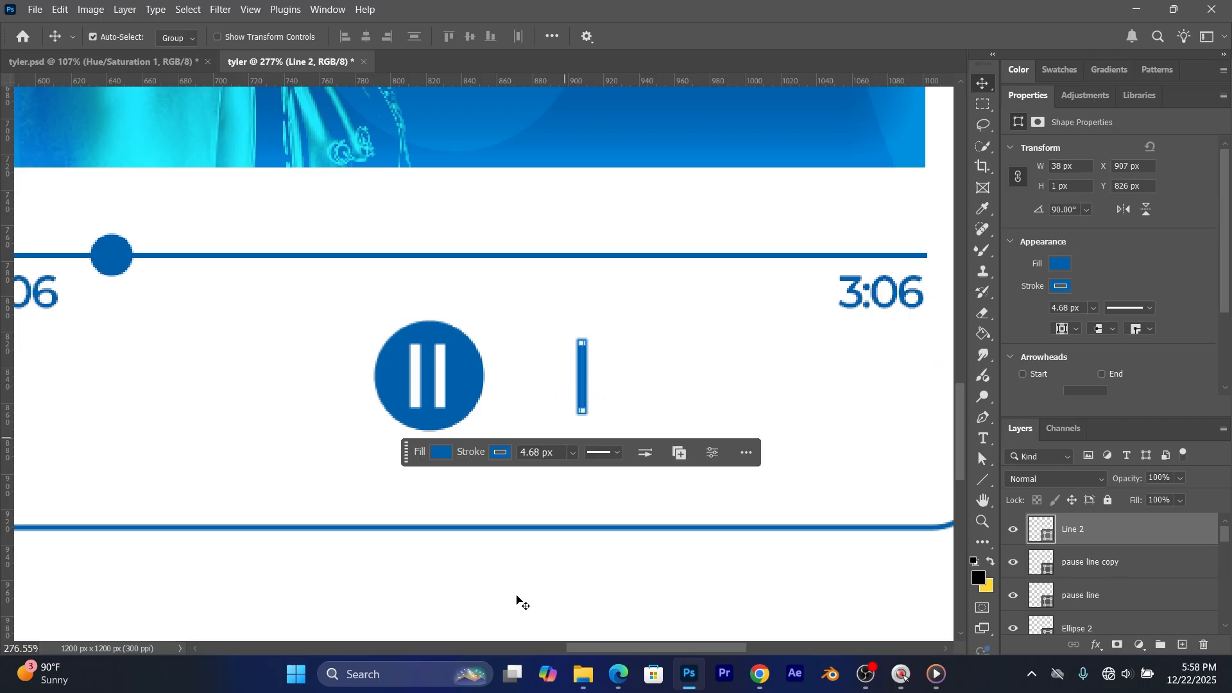
Step: Add two horizontal guides across the pause button, near the upper and lower ends of its white bars
{"action": "mouse_move", "coordinate": [584, 648]}
{"action": "left_mouse_down"}
{"action": "mouse_move", "coordinate": [484, 649]}
{"action": "mouse_move", "coordinate": [565, 645]}
{"action": "left_mouse_up"}
{"action": "scroll", "coordinate": [609, 541], "scroll_direction": "down", "scroll_amount": 2}
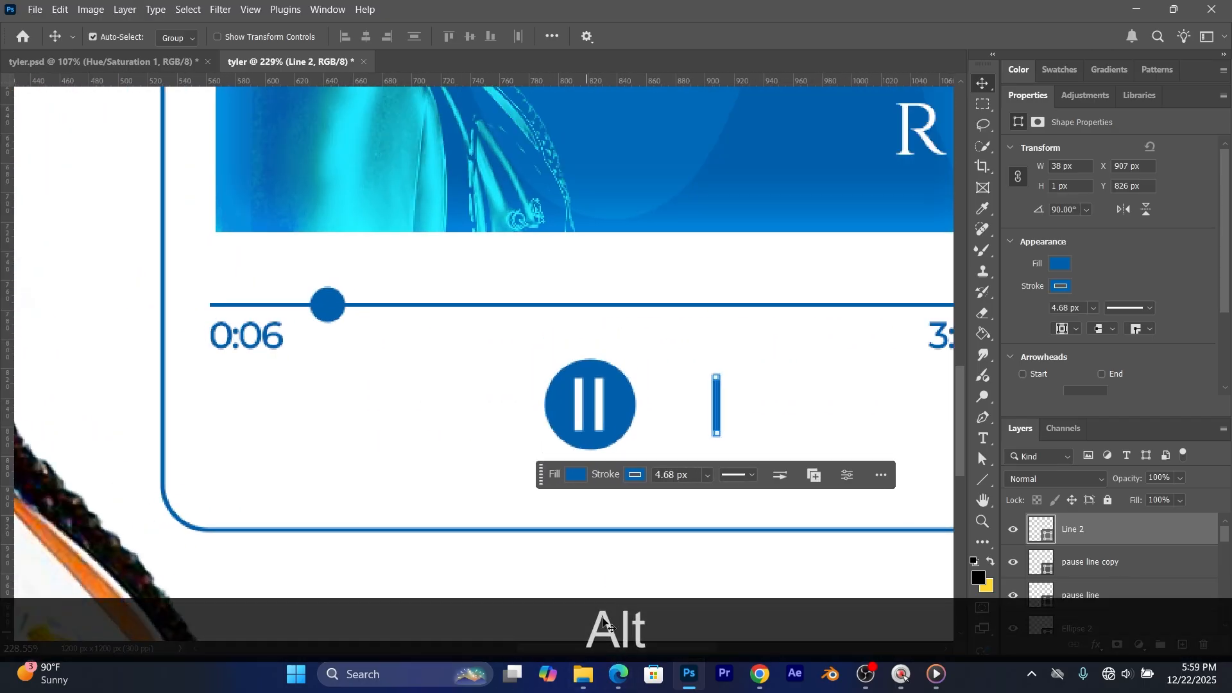
{"action": "scroll", "coordinate": [683, 564], "scroll_direction": "down", "scroll_amount": 2}
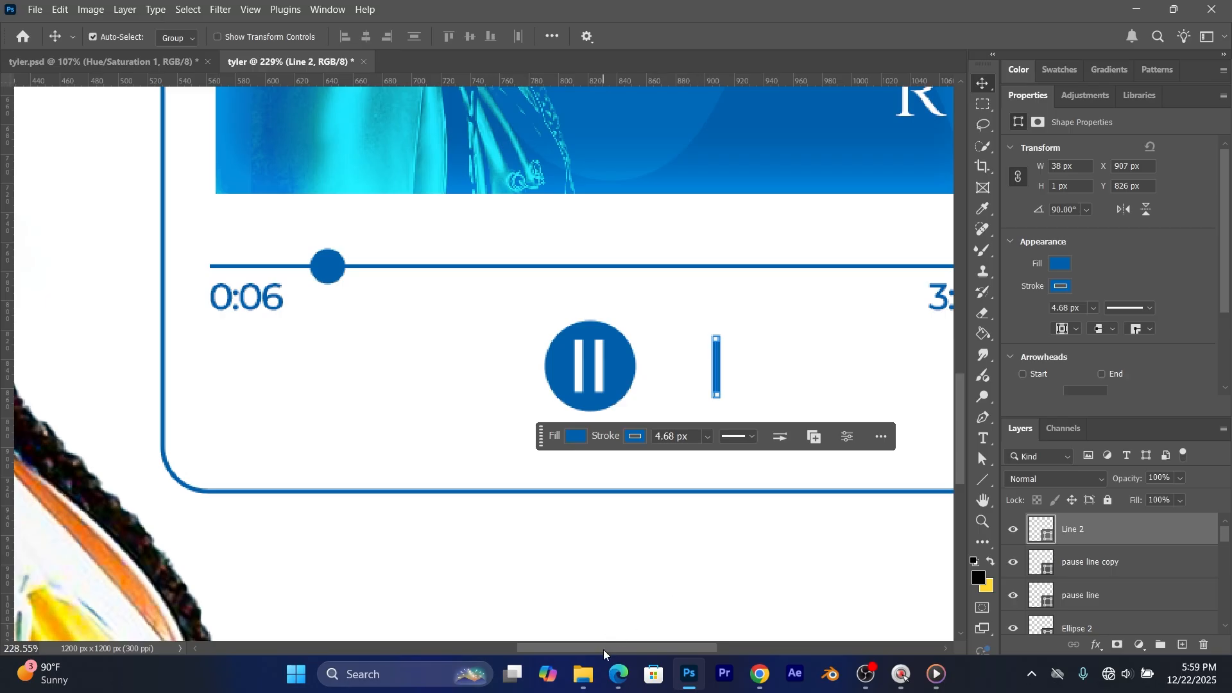
{"action": "left_click_drag", "start_coordinate": [604, 650], "coordinate": [619, 648]}
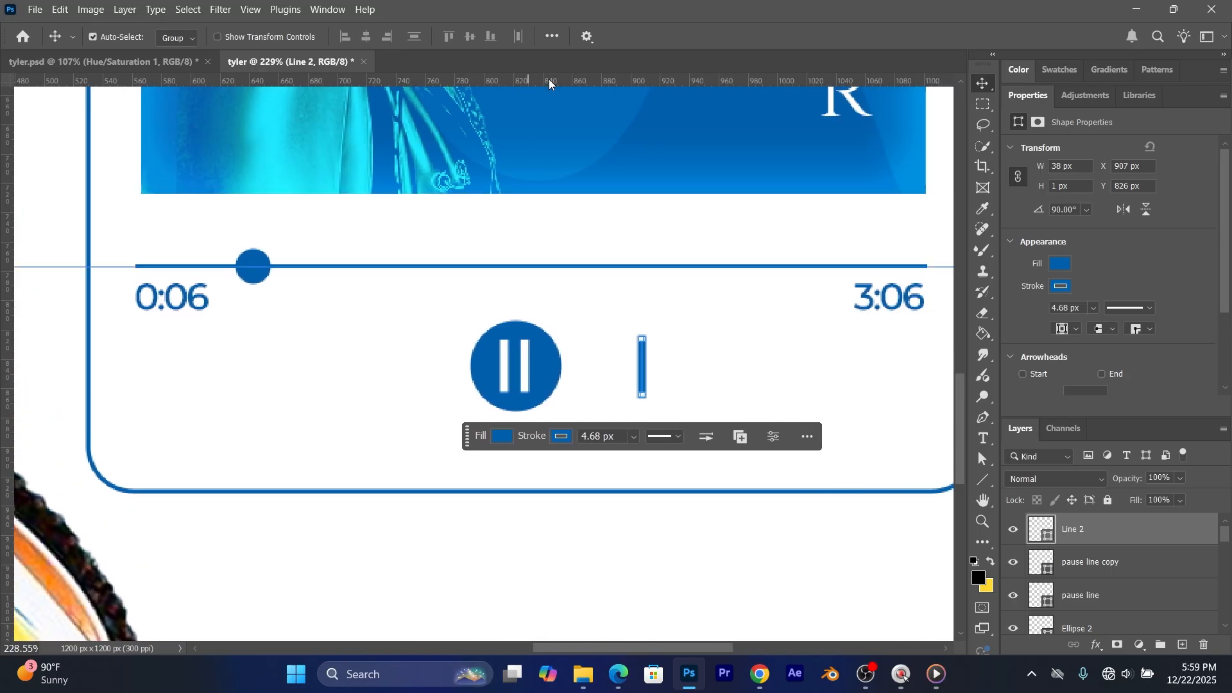
{"action": "key", "text": "ctrl+r"}
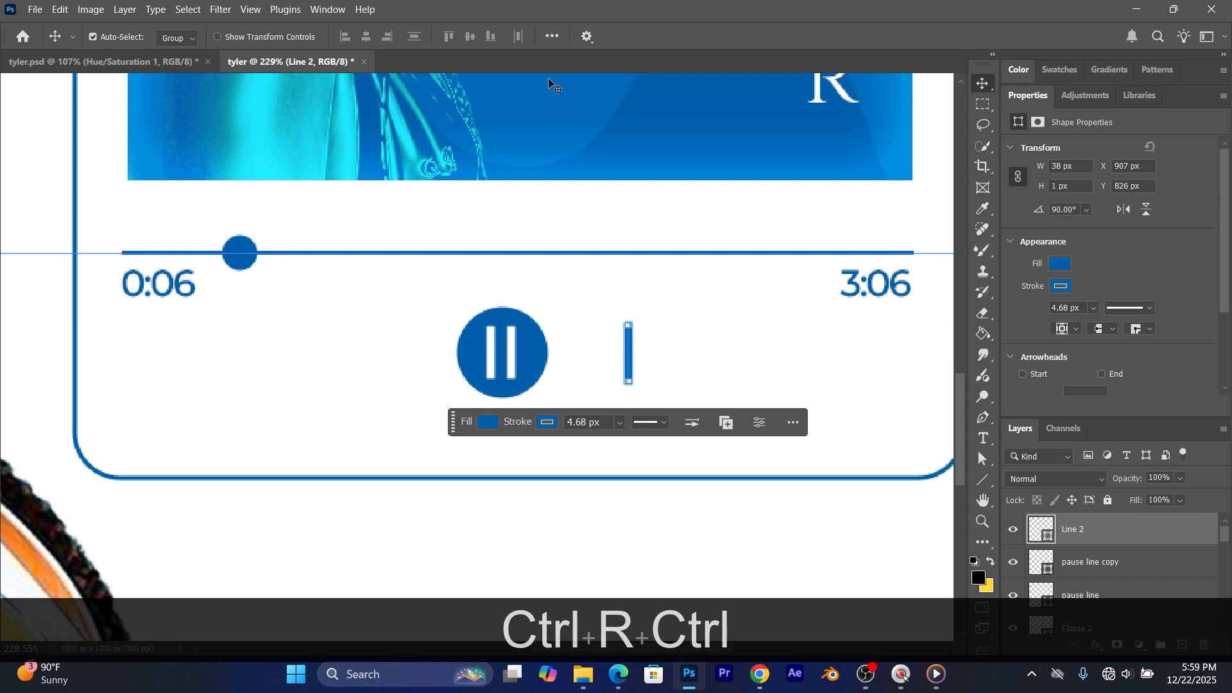
{"action": "key", "text": "ctrl+r"}
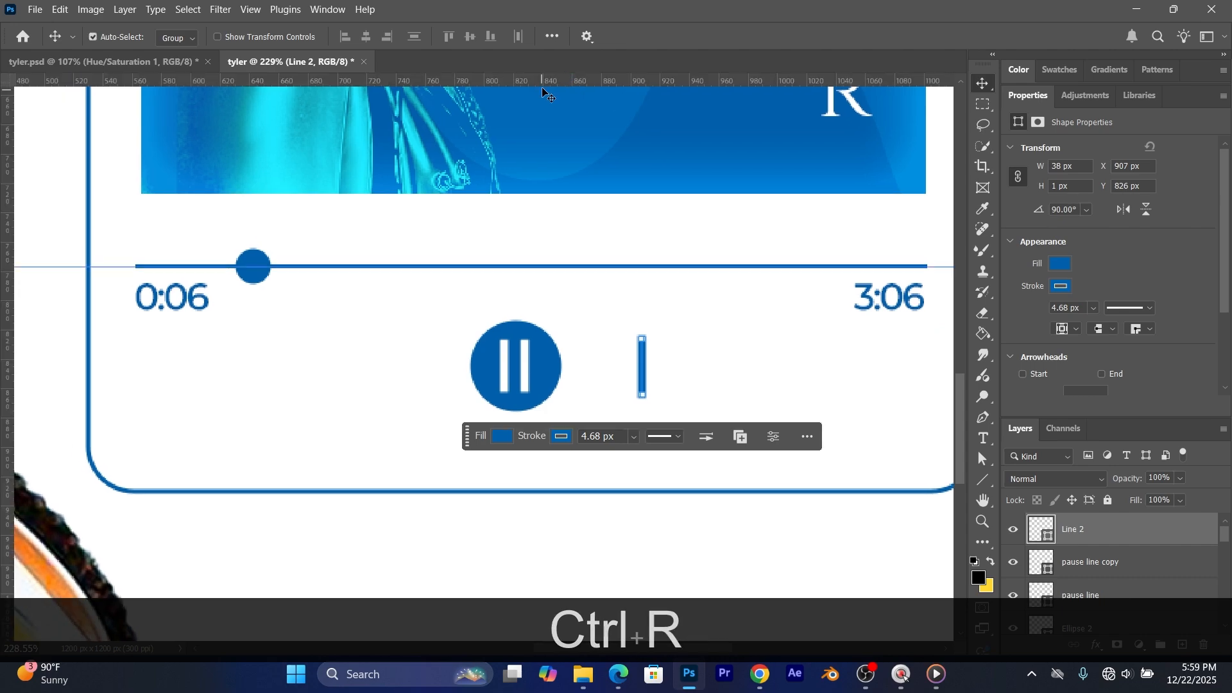
{"action": "left_click_drag", "start_coordinate": [551, 81], "coordinate": [557, 339]}
{"action": "left_click_drag", "start_coordinate": [575, 81], "coordinate": [563, 393]}
Step: Align the two guides exactly with the upper and lower edges of the white pause bars
{"action": "scroll", "coordinate": [512, 382], "scroll_direction": "up", "scroll_amount": 5, "text": "alt"}
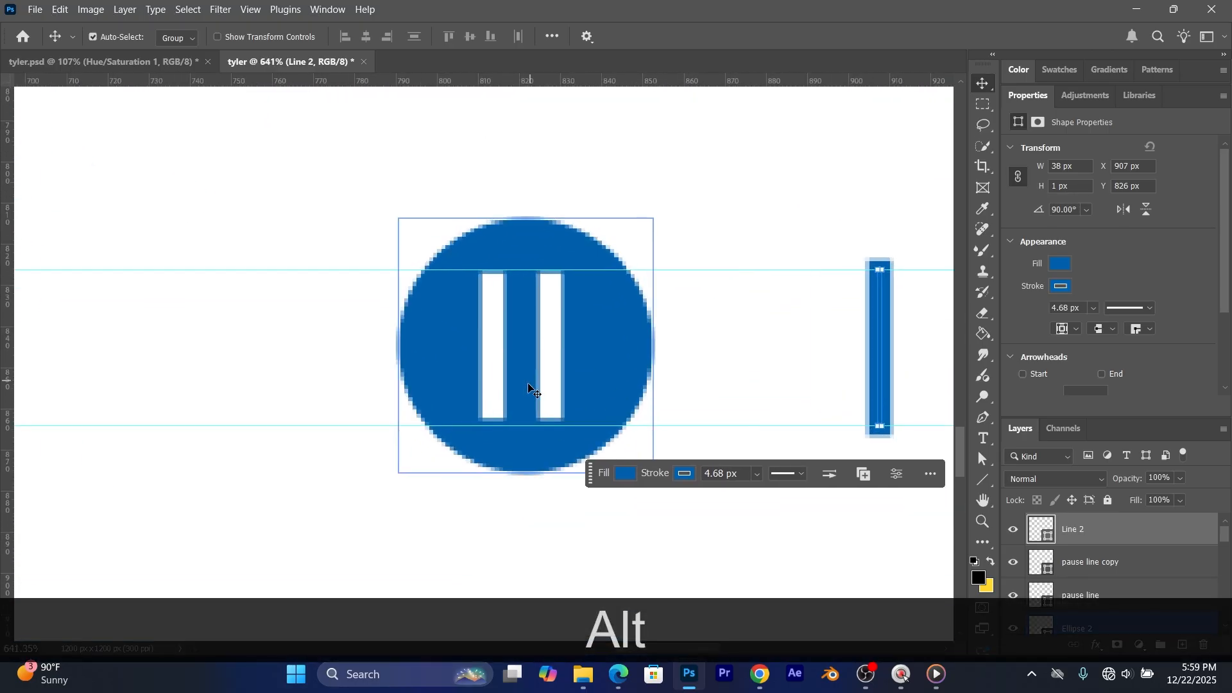
{"action": "left_click_drag", "start_coordinate": [553, 427], "coordinate": [550, 420]}
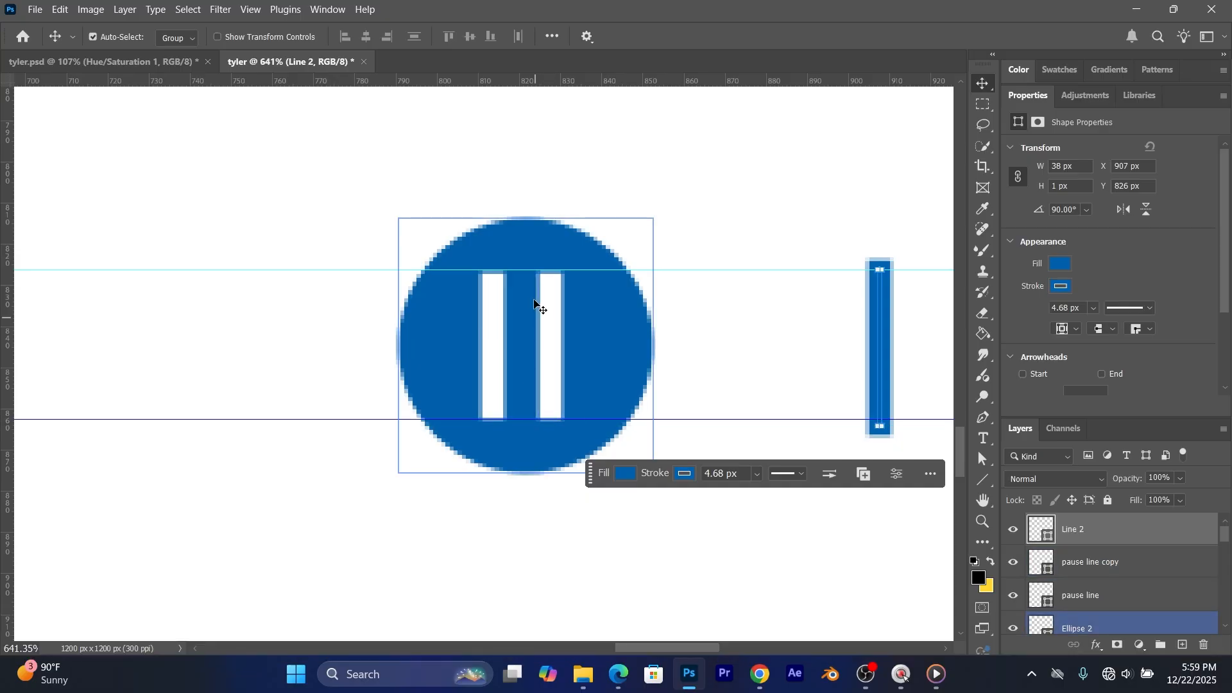
{"action": "left_click_drag", "start_coordinate": [577, 271], "coordinate": [573, 272]}
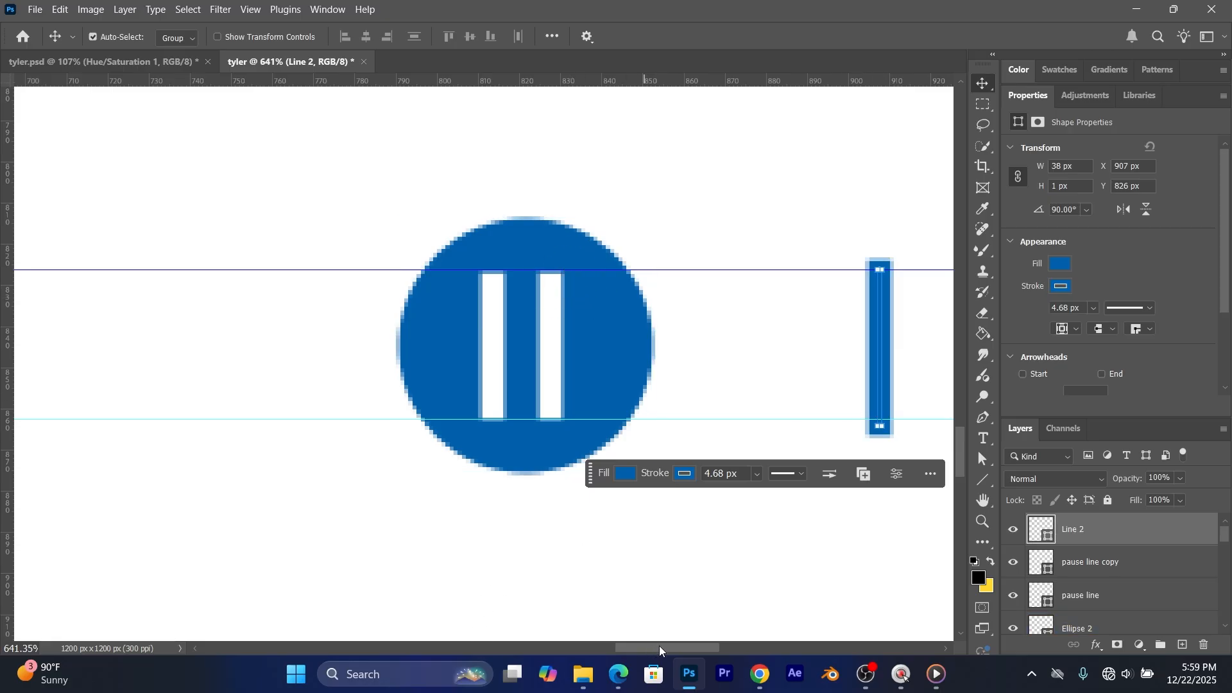
Step: Shorten the blue line to about 32 px from both ends so it fits between the two guides, and deselect it
{"action": "left_click_drag", "start_coordinate": [661, 649], "coordinate": [690, 650]}
{"action": "key", "text": "alt"}
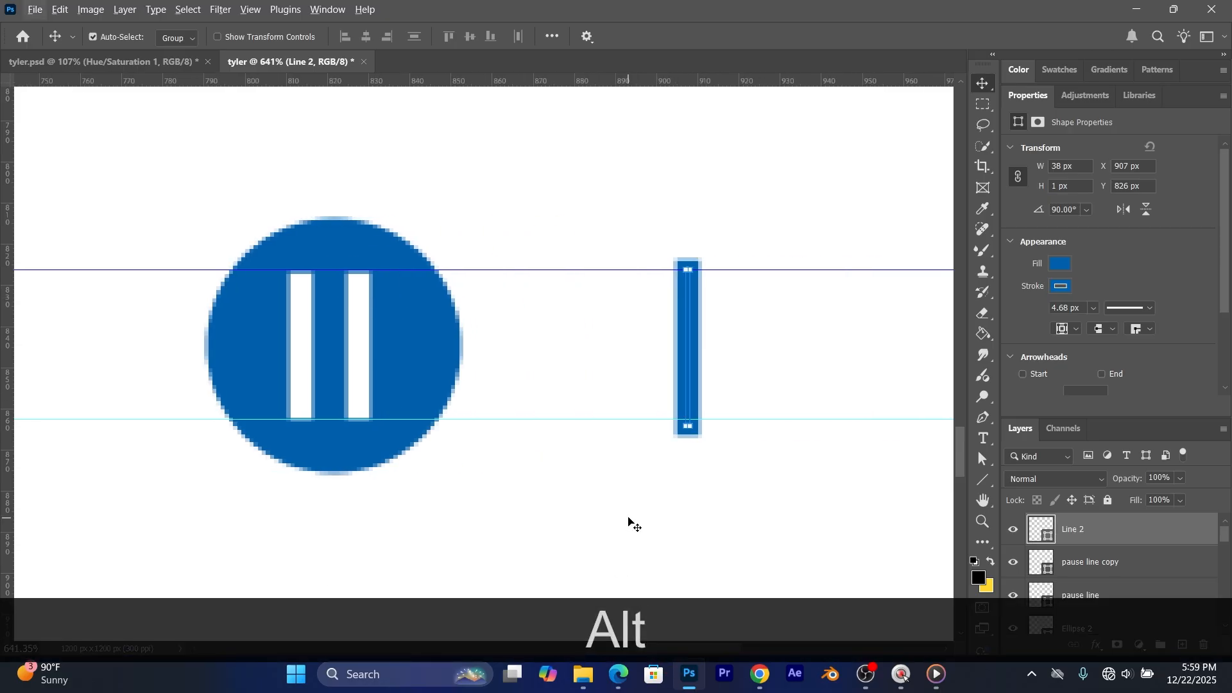
{"action": "scroll", "coordinate": [615, 536], "scroll_direction": "down", "scroll_amount": 2}
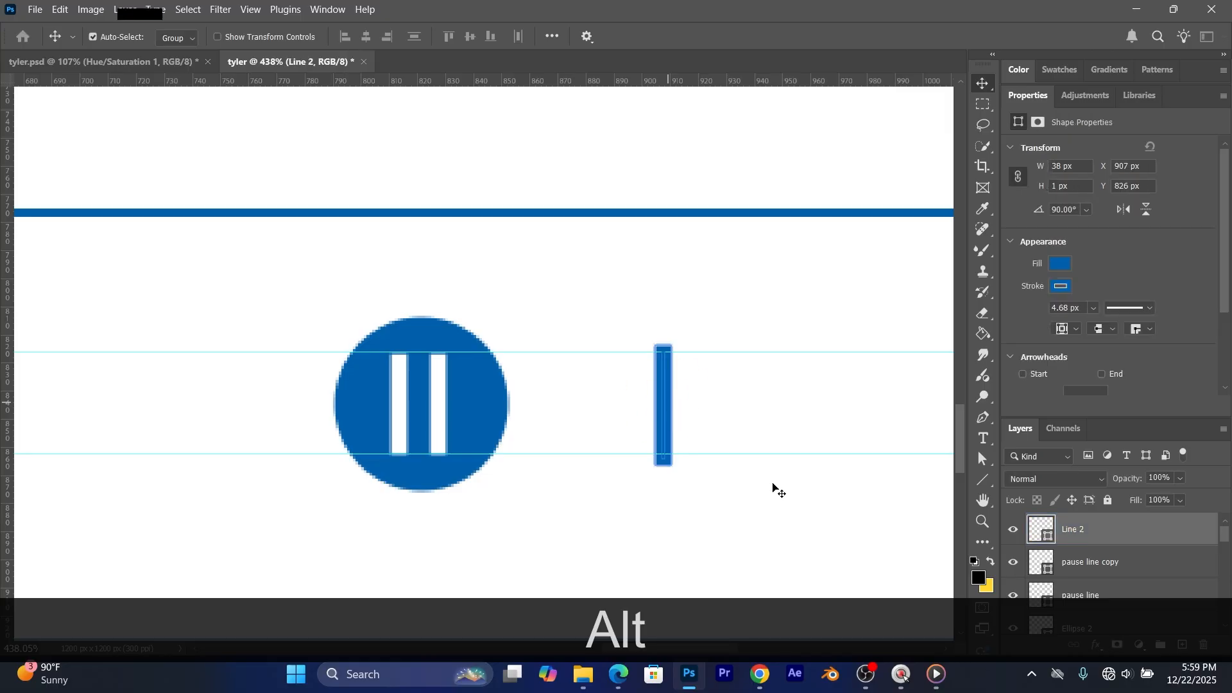
{"action": "left_click", "coordinate": [983, 479]}
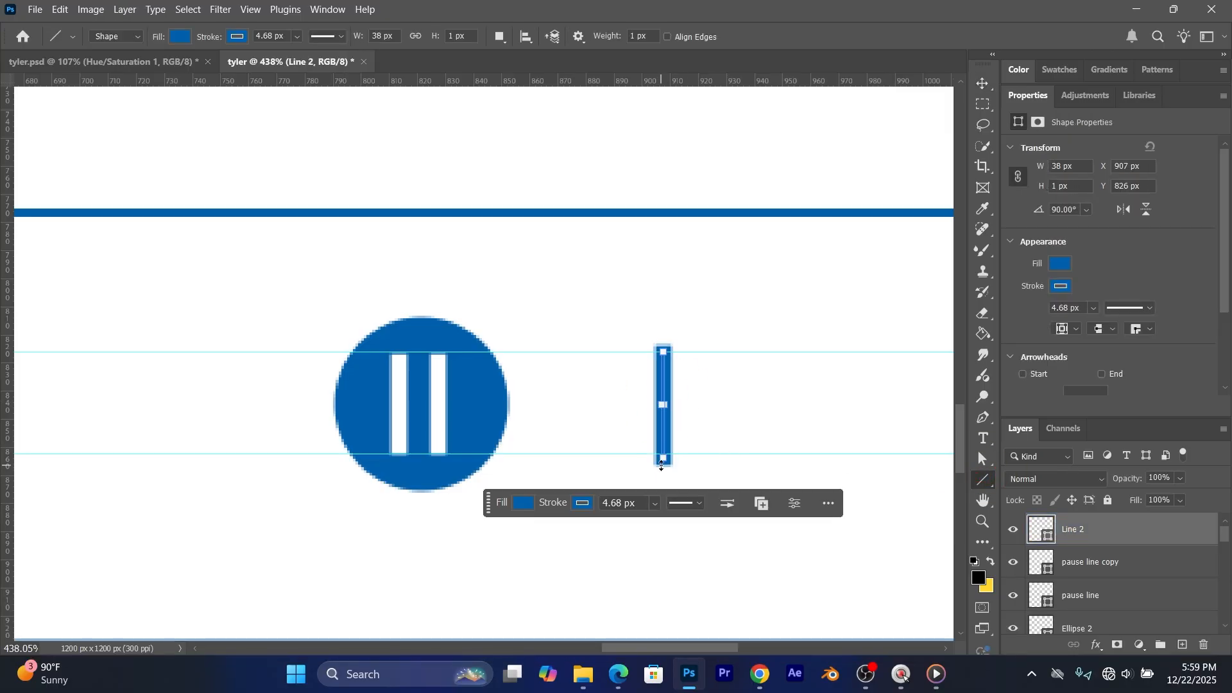
{"action": "left_click_drag", "start_coordinate": [662, 467], "coordinate": [663, 457]}
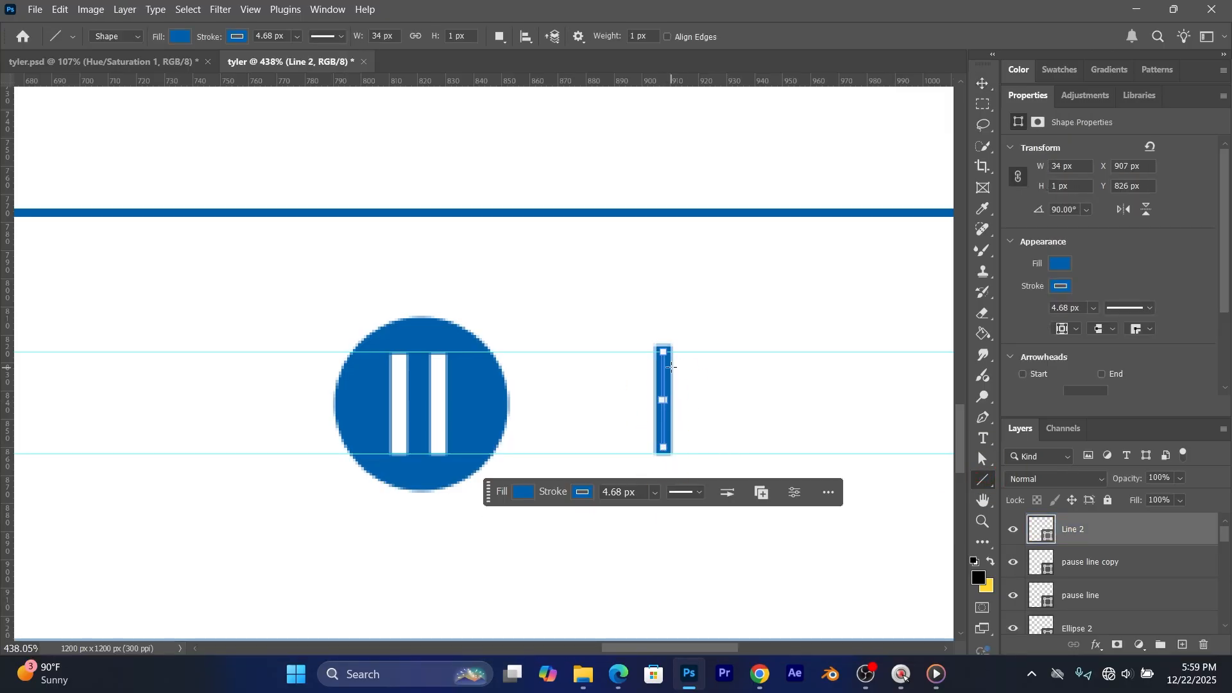
{"action": "left_click_drag", "start_coordinate": [663, 351], "coordinate": [664, 357]}
{"action": "left_click", "coordinate": [983, 83]}
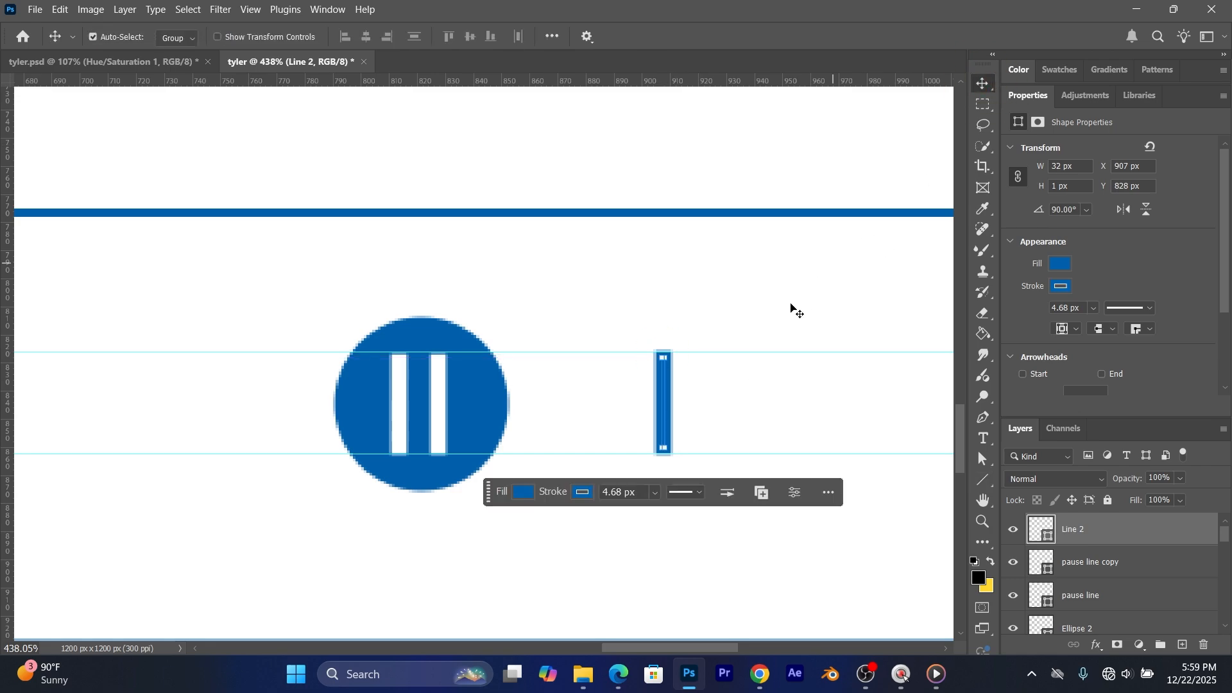
{"action": "left_click", "coordinate": [751, 403]}
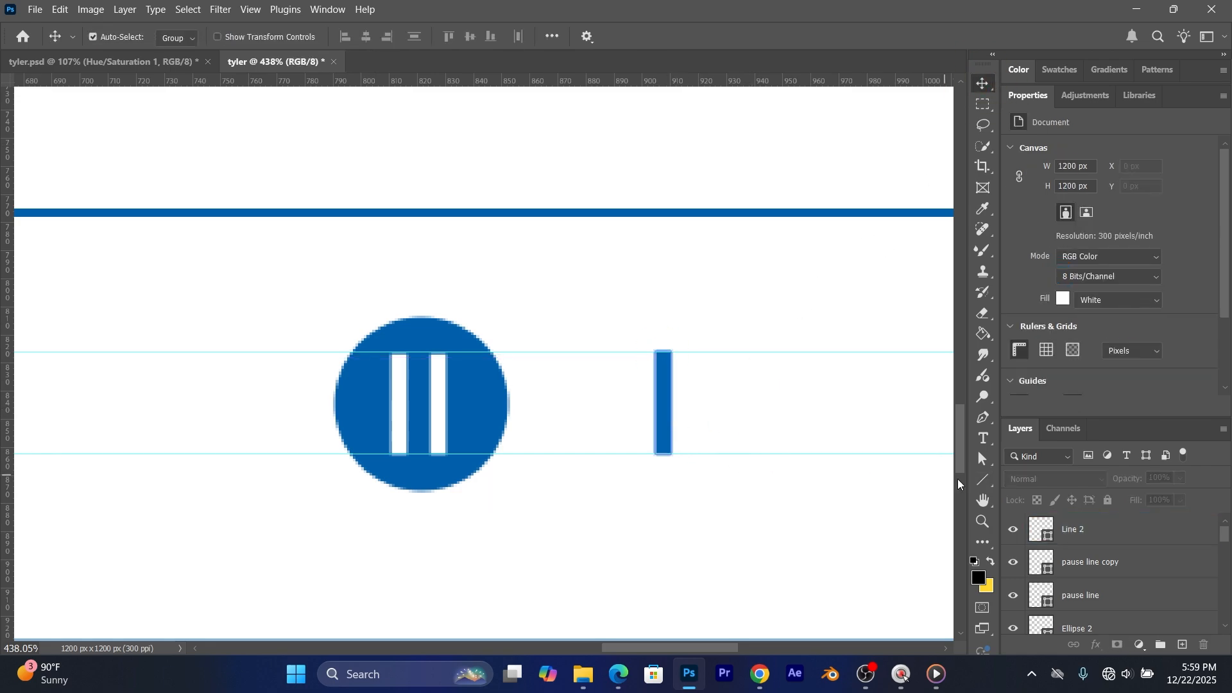
Step: Draw a blue triangle about 36 px wide and 26 px high over the blue line with the Triangle tool
{"action": "left_click", "coordinate": [983, 482]}
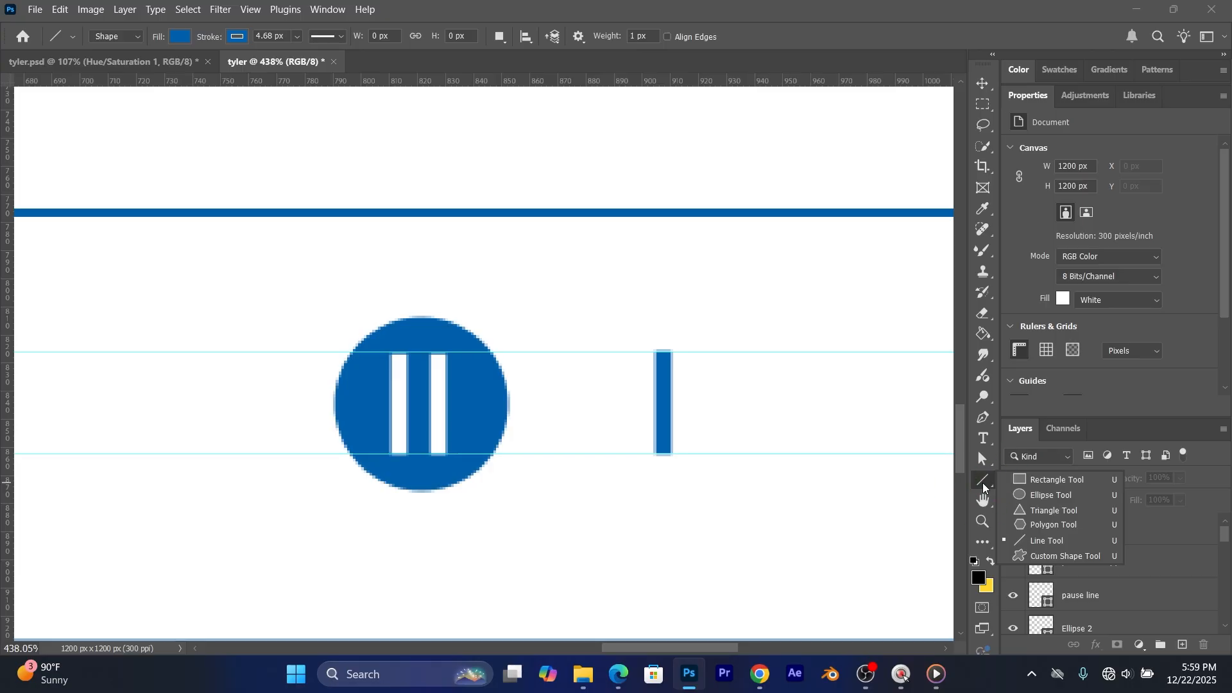
{"action": "left_click", "coordinate": [1037, 512]}
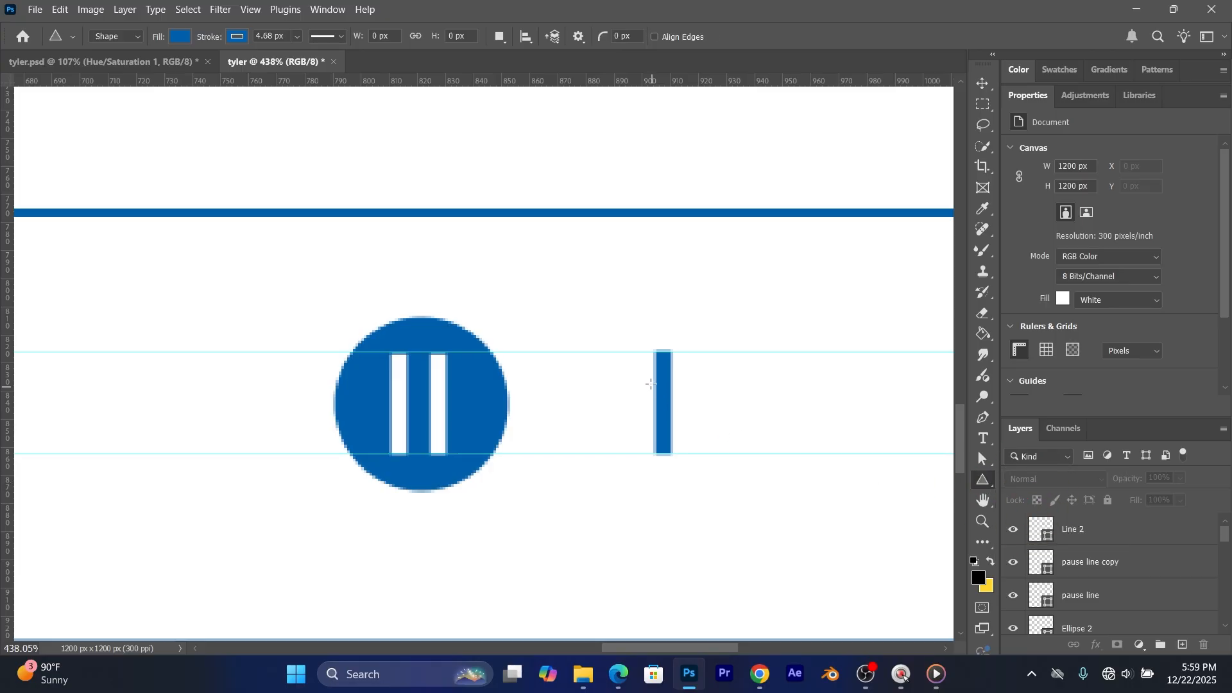
{"action": "left_click_drag", "start_coordinate": [738, 363], "coordinate": [639, 435]}
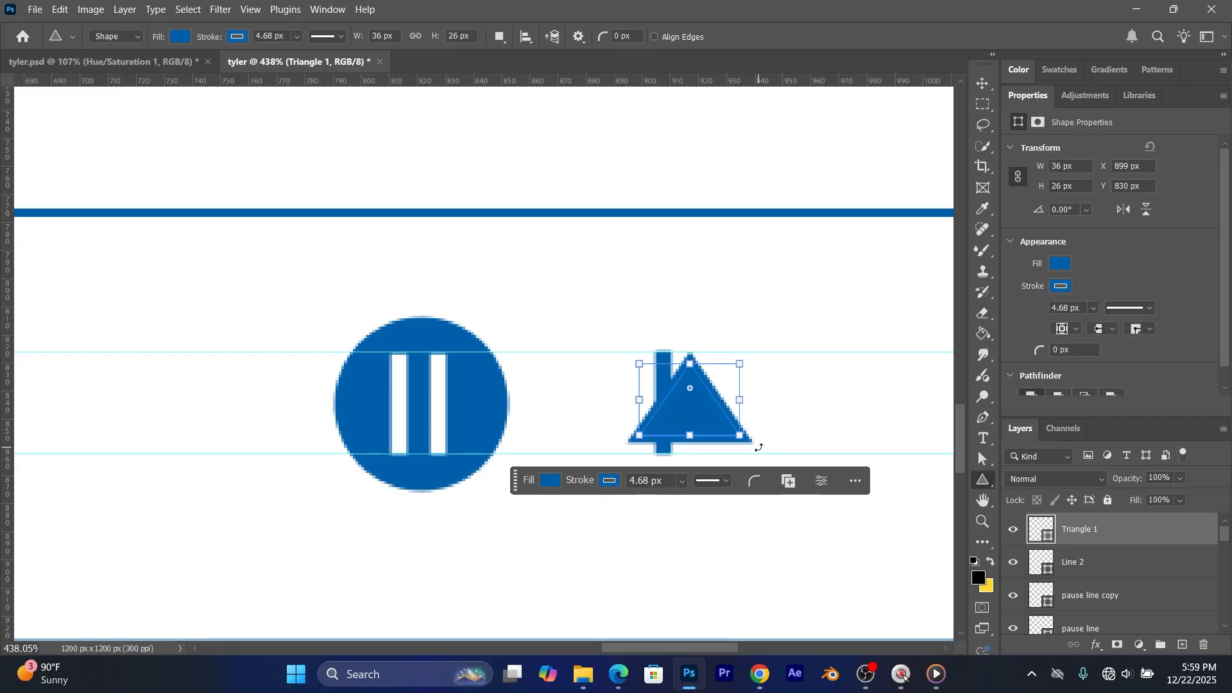
Step: Rotate the blue triangle to -90° and move it so its tip meets the right side of the short vertical line
{"action": "left_click_drag", "start_coordinate": [759, 448], "coordinate": [734, 320]}
{"action": "left_click", "coordinate": [982, 83]}
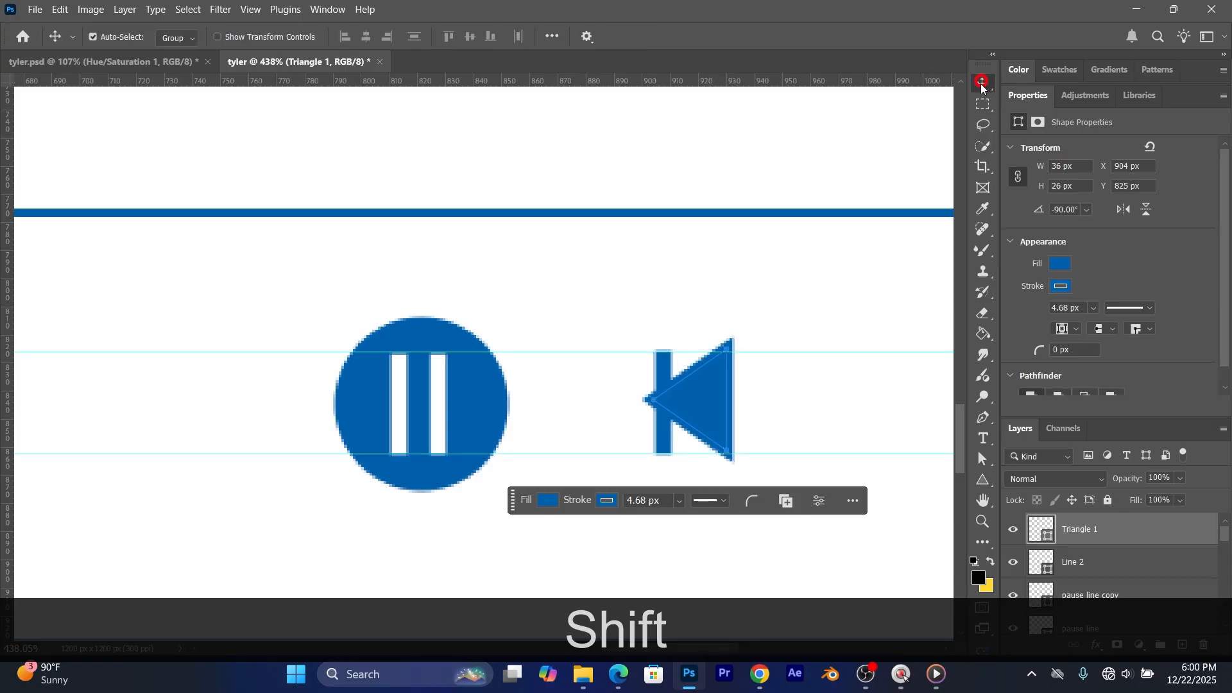
{"action": "mouse_move", "coordinate": [684, 417]}
{"action": "left_mouse_down"}
{"action": "mouse_move", "coordinate": [721, 413]}
{"action": "mouse_move", "coordinate": [703, 409]}
{"action": "left_mouse_up"}
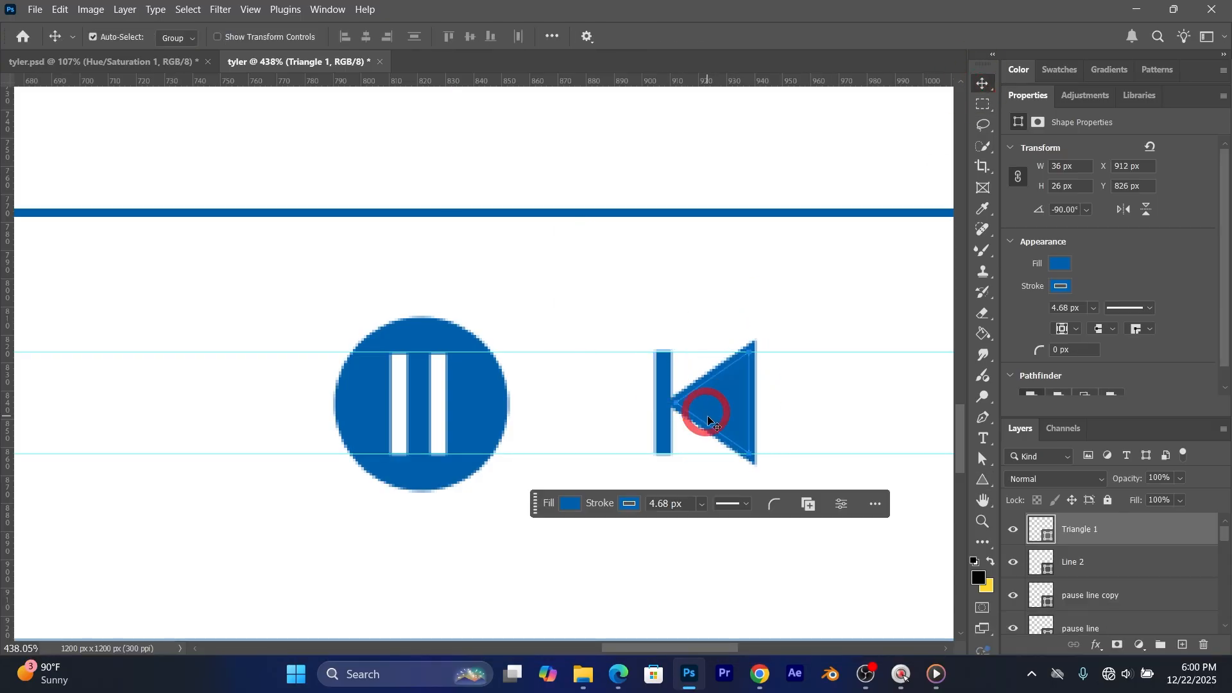
Step: Stretch the triangle's height to 29 px and undo the tiny stray triangle drawn over its lower edge
{"action": "left_click", "coordinate": [981, 480]}
{"action": "mouse_move", "coordinate": [757, 403]}
{"action": "left_mouse_down"}
{"action": "mouse_move", "coordinate": [745, 403]}
{"action": "mouse_move", "coordinate": [764, 409]}
{"action": "left_mouse_up"}
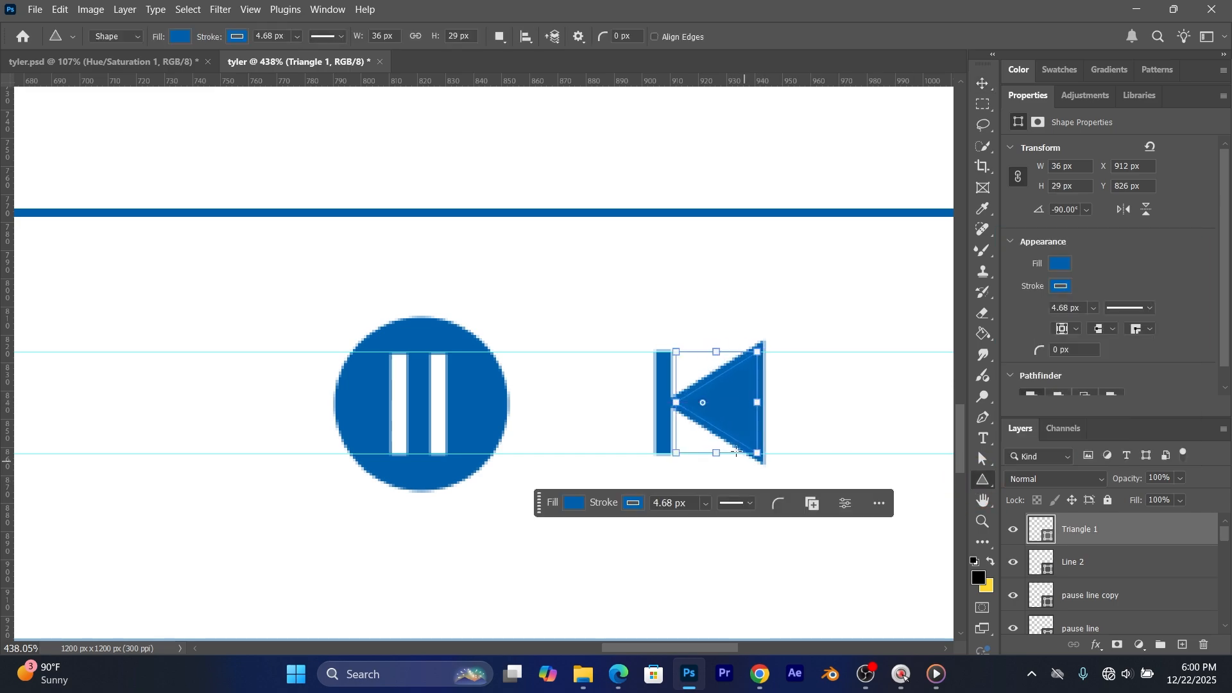
{"action": "mouse_move", "coordinate": [718, 453]}
{"action": "left_mouse_down"}
{"action": "mouse_move", "coordinate": [717, 441]}
{"action": "mouse_move", "coordinate": [719, 451]}
{"action": "left_mouse_up"}
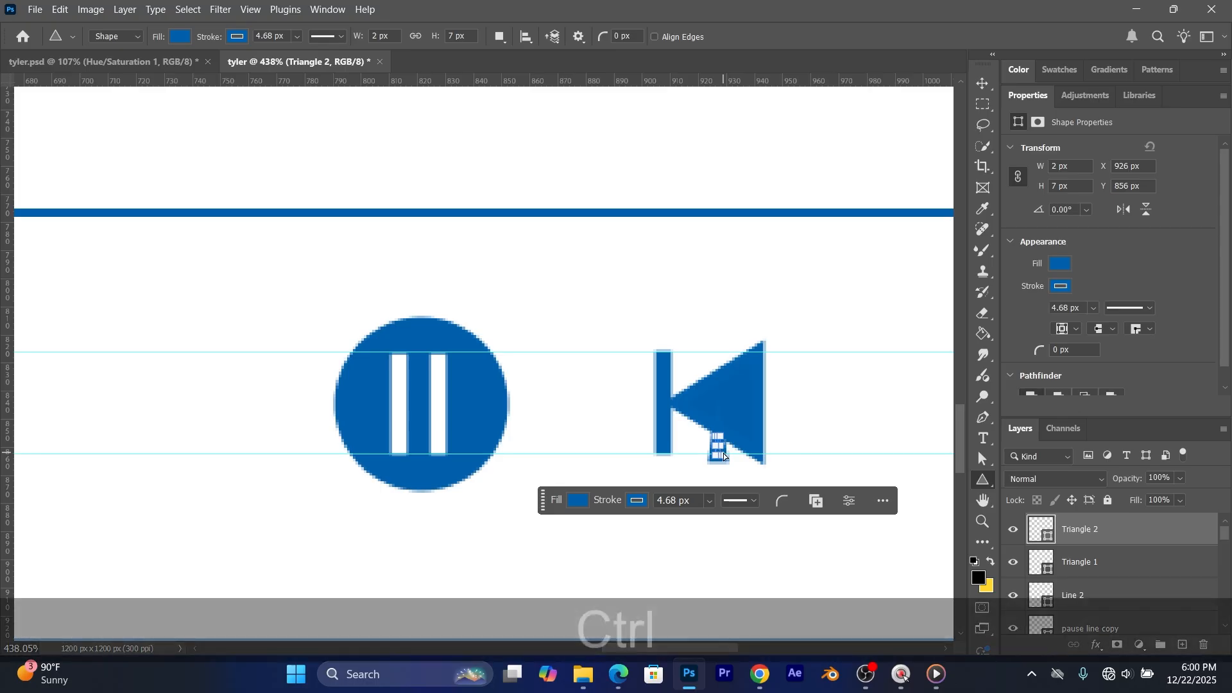
{"action": "key", "text": "ctrl+z"}
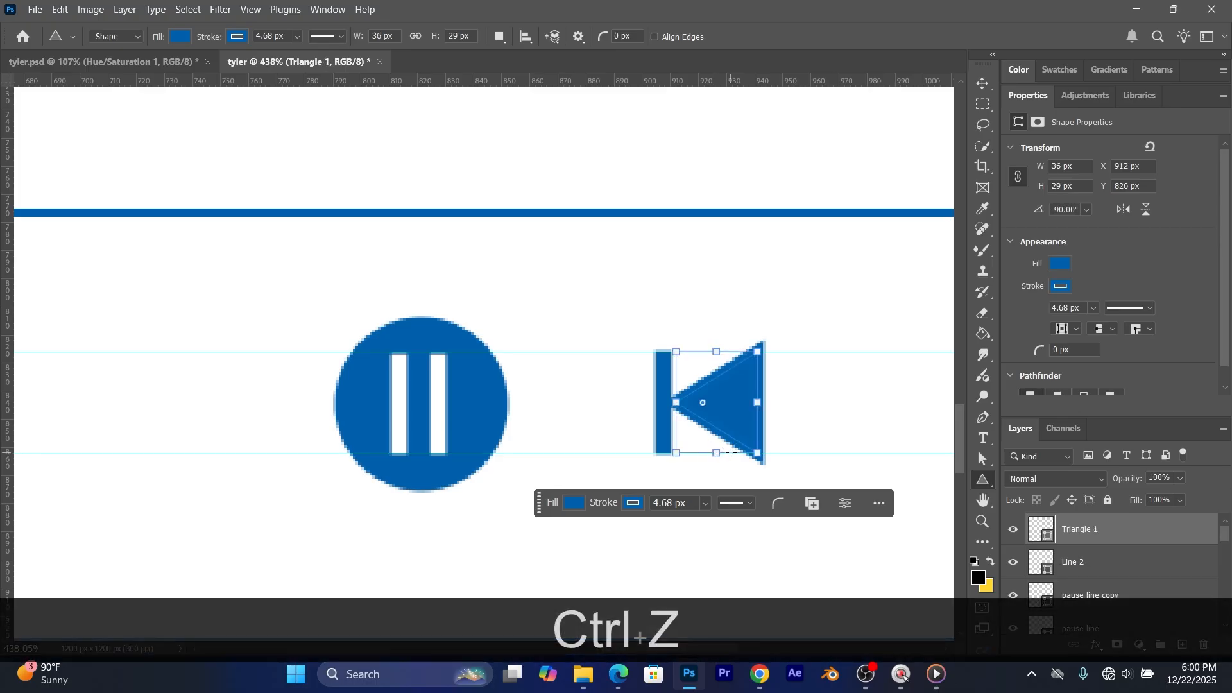
Step: Scale the triangle to 84.15% with Free Transform and reposition it against the line, centred between the two guides
{"action": "key", "text": "ctrl+t"}
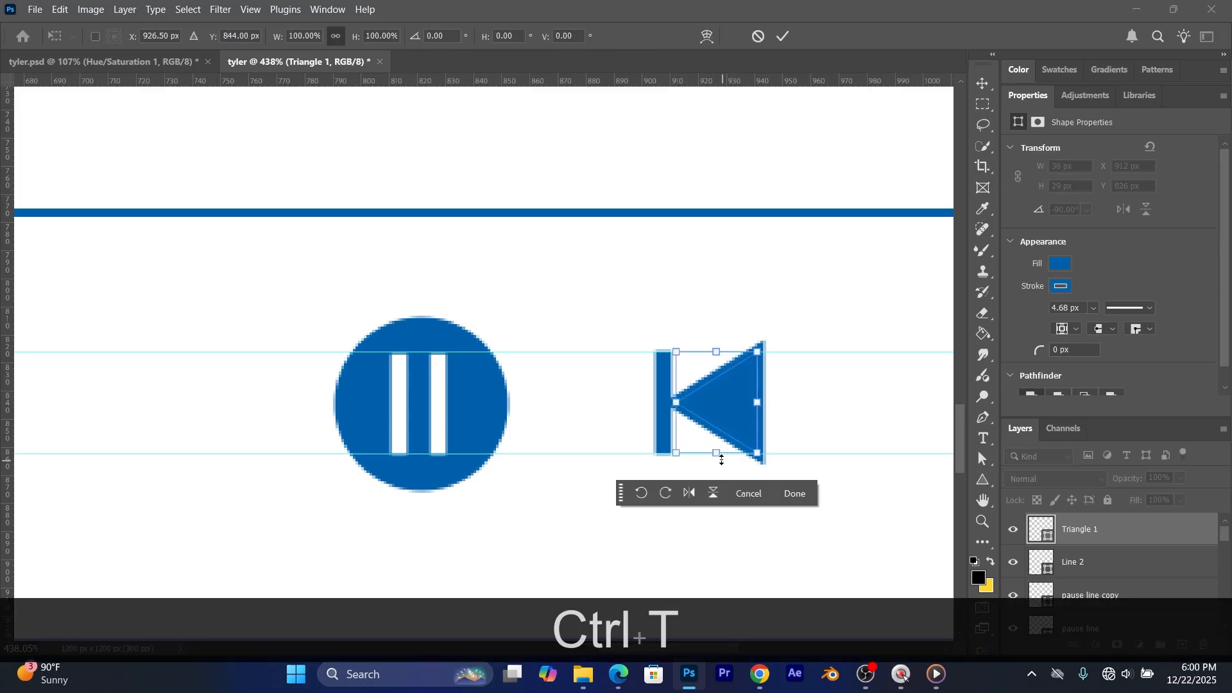
{"action": "left_click_drag", "start_coordinate": [722, 460], "coordinate": [716, 436]}
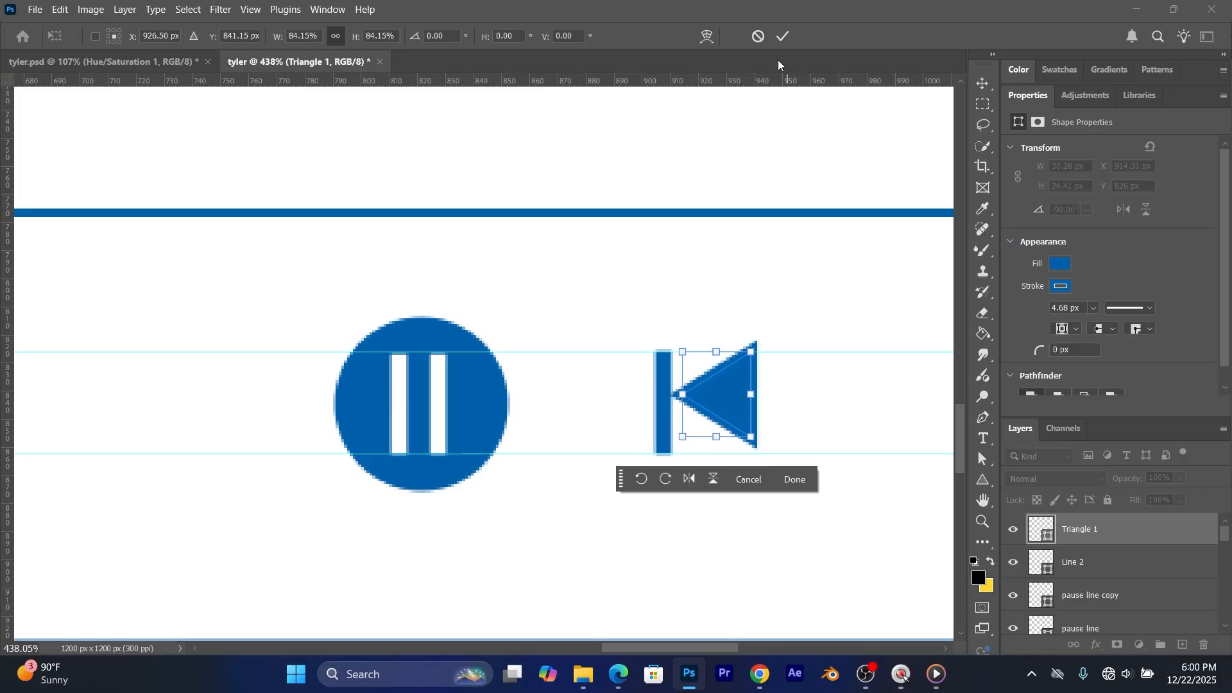
{"action": "left_click", "coordinate": [784, 36]}
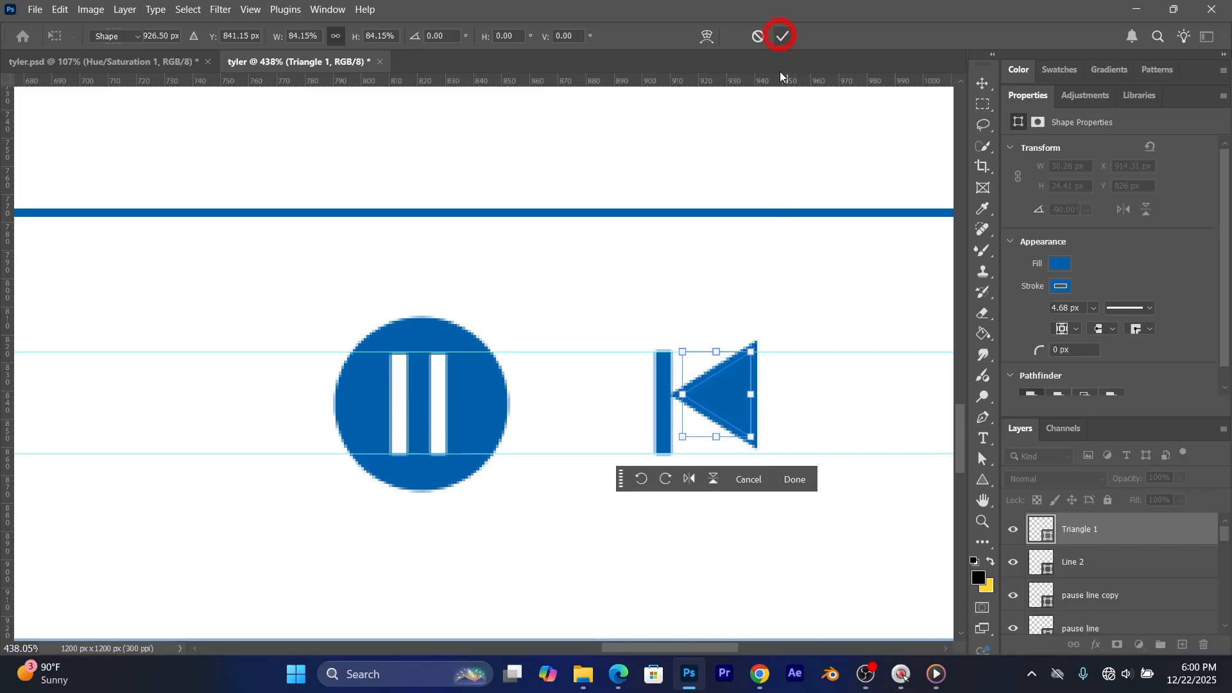
{"action": "left_click", "coordinate": [982, 84]}
{"action": "mouse_move", "coordinate": [714, 397]}
{"action": "left_mouse_down"}
{"action": "mouse_move", "coordinate": [698, 410]}
{"action": "mouse_move", "coordinate": [713, 403]}
{"action": "left_mouse_up"}
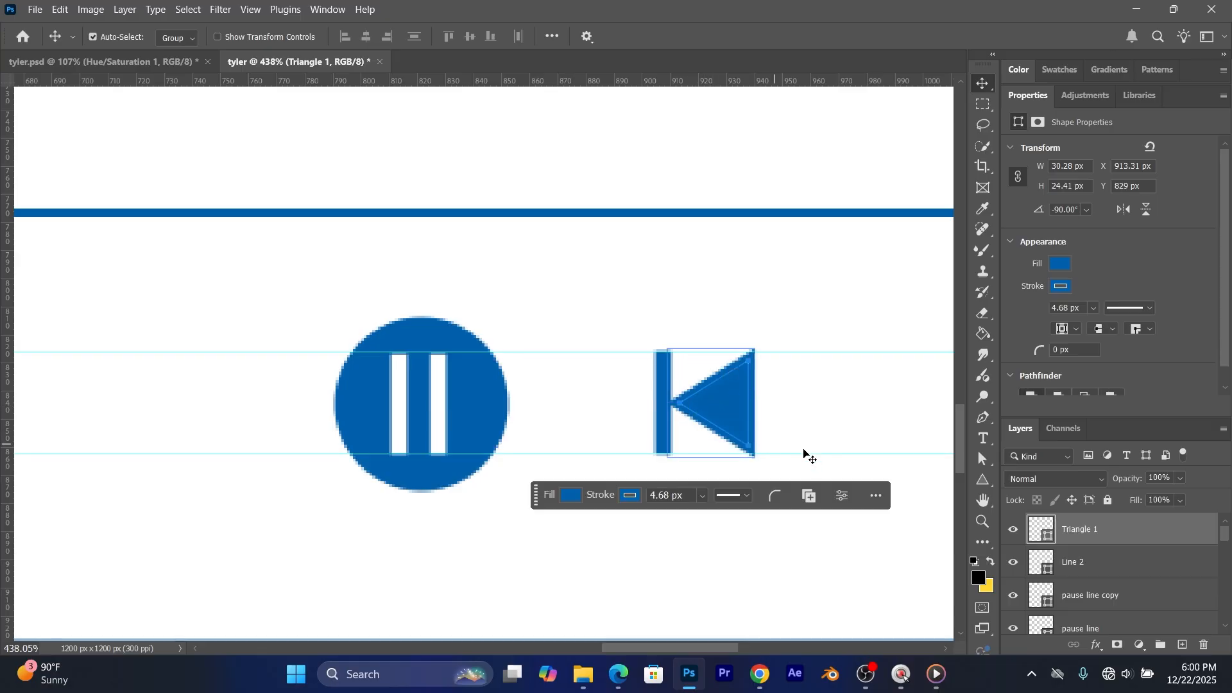
{"action": "left_click", "coordinate": [983, 480]}
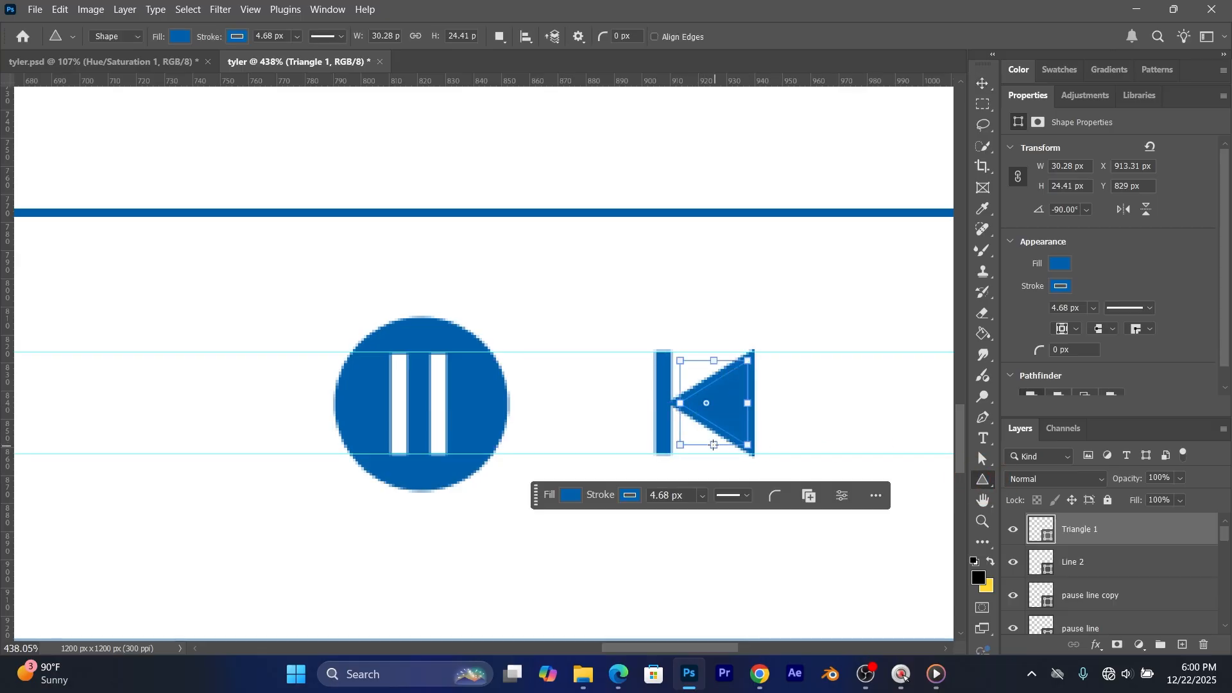
{"action": "left_click_drag", "start_coordinate": [712, 443], "coordinate": [717, 456]}
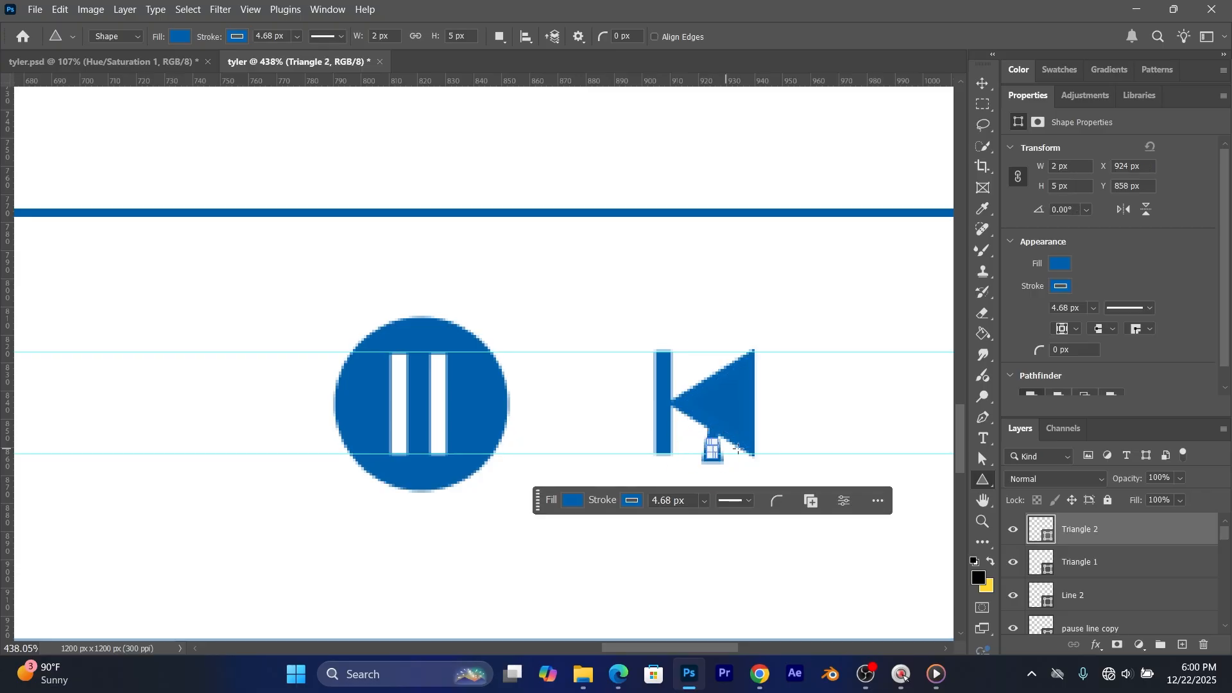
{"action": "key", "text": "ctrl+z"}
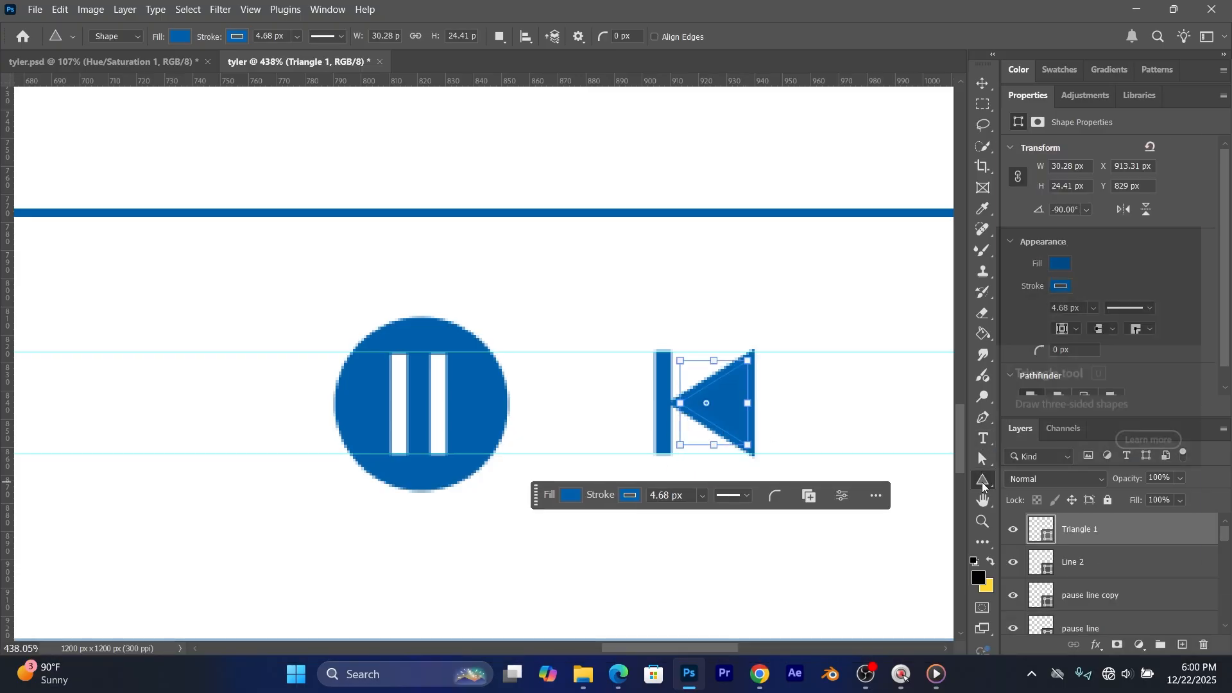
Step: Resize the triangle to 30 px by 27 px so it touches the line and fits between the guides, and deselect it
{"action": "right_click", "coordinate": [982, 483]}
{"action": "left_click", "coordinate": [1034, 510]}
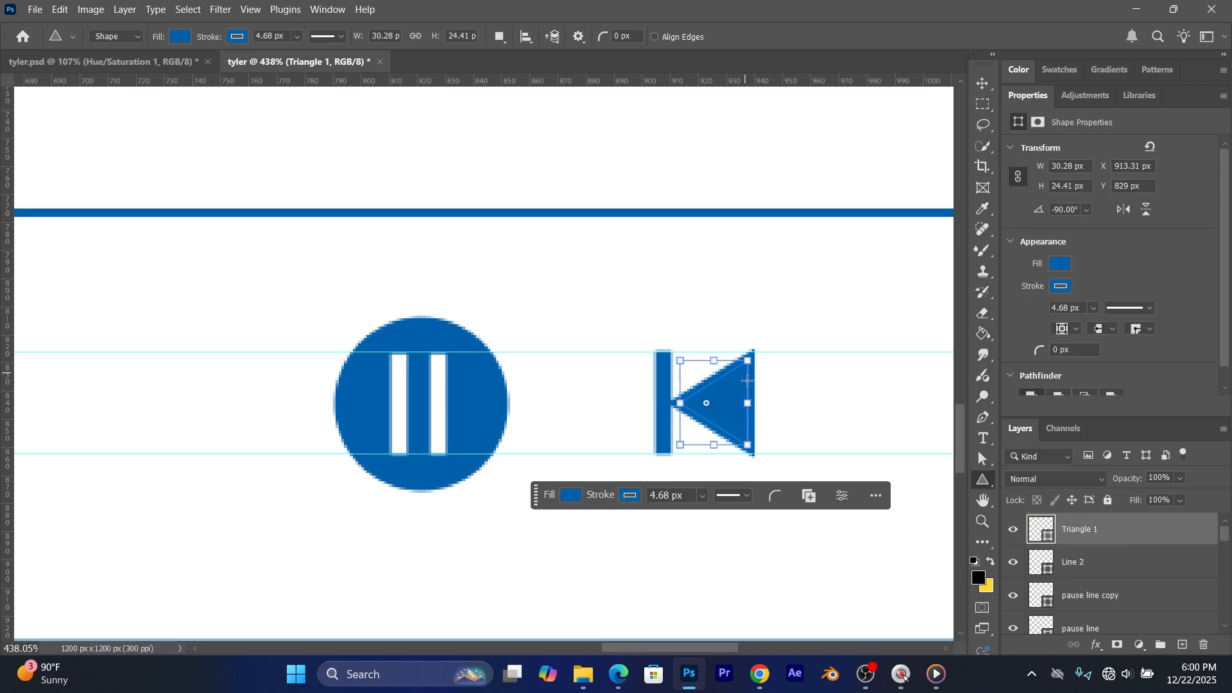
{"action": "left_click_drag", "start_coordinate": [714, 359], "coordinate": [713, 352]}
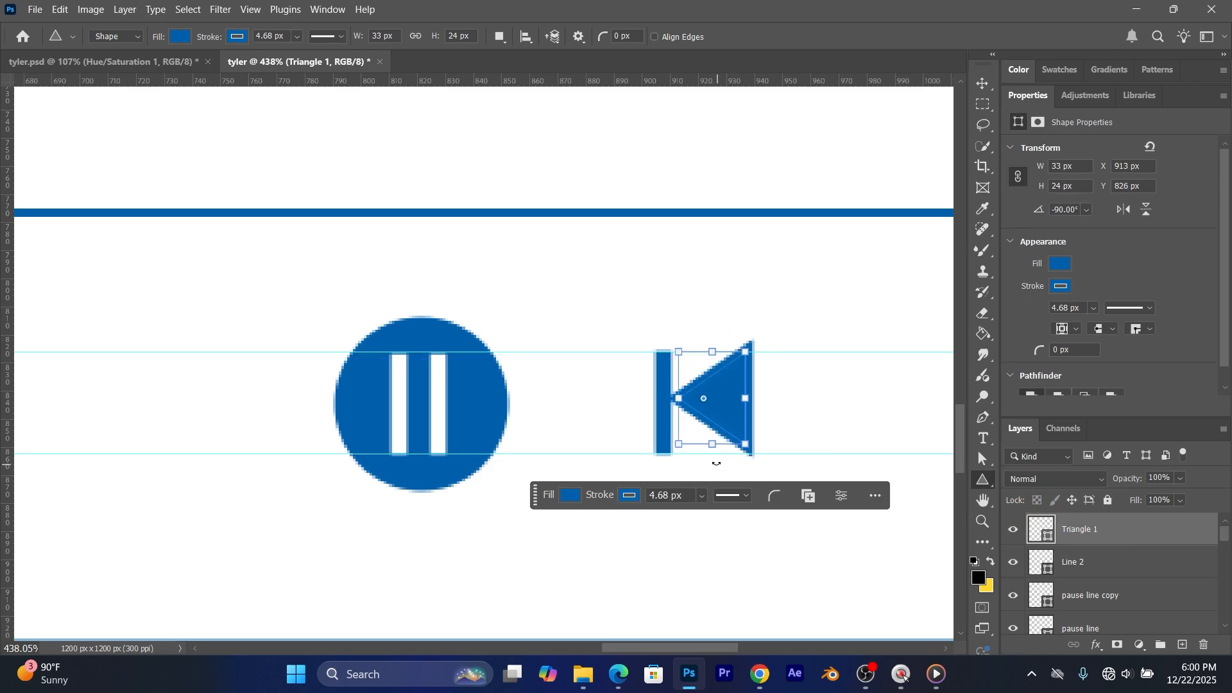
{"action": "left_click_drag", "start_coordinate": [678, 398], "coordinate": [671, 399]}
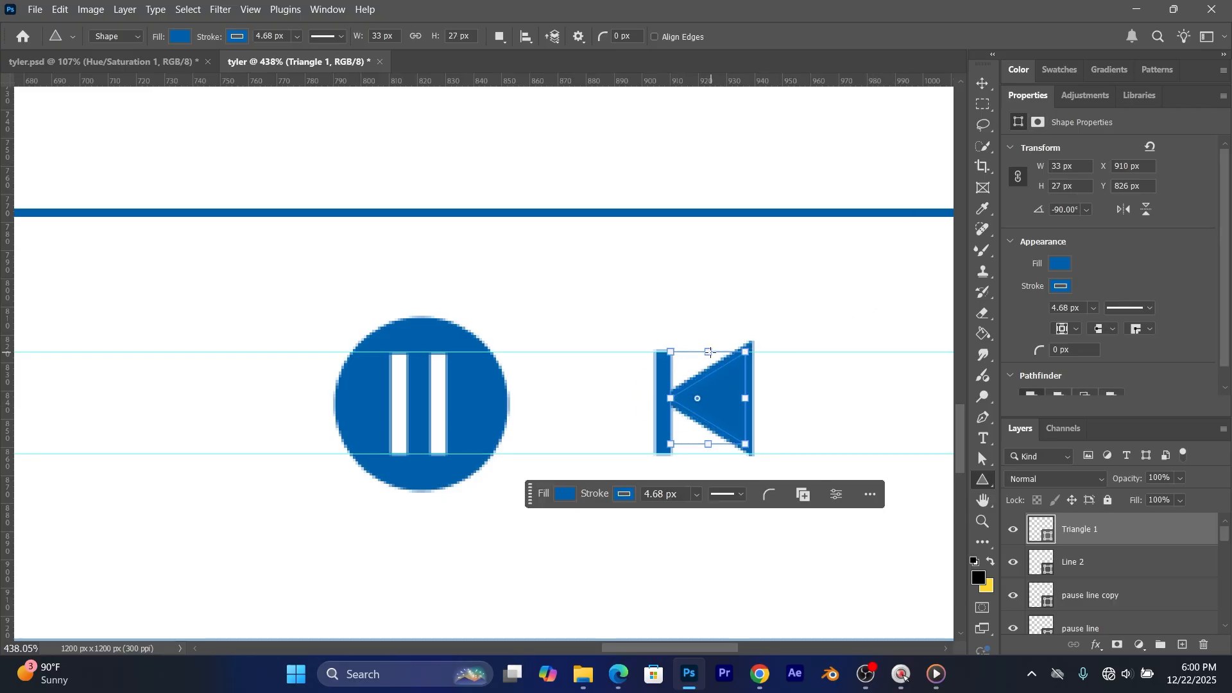
{"action": "left_click_drag", "start_coordinate": [709, 352], "coordinate": [708, 361]}
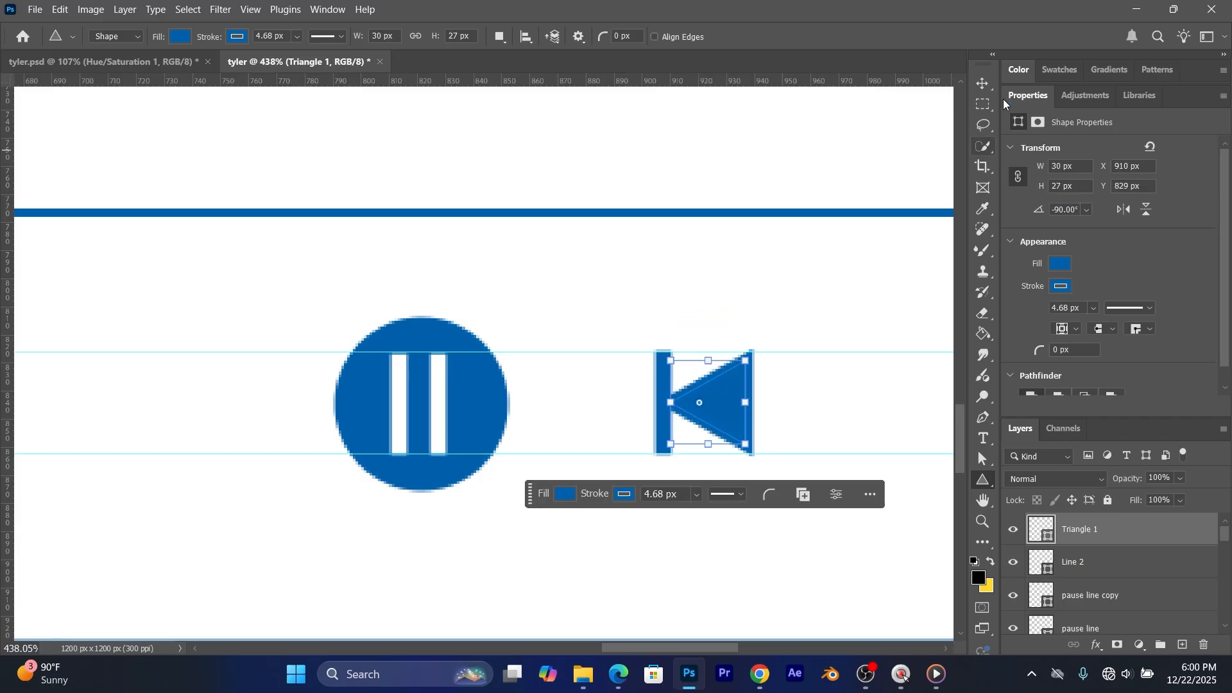
{"action": "left_click", "coordinate": [982, 84]}
{"action": "left_click", "coordinate": [814, 420]}
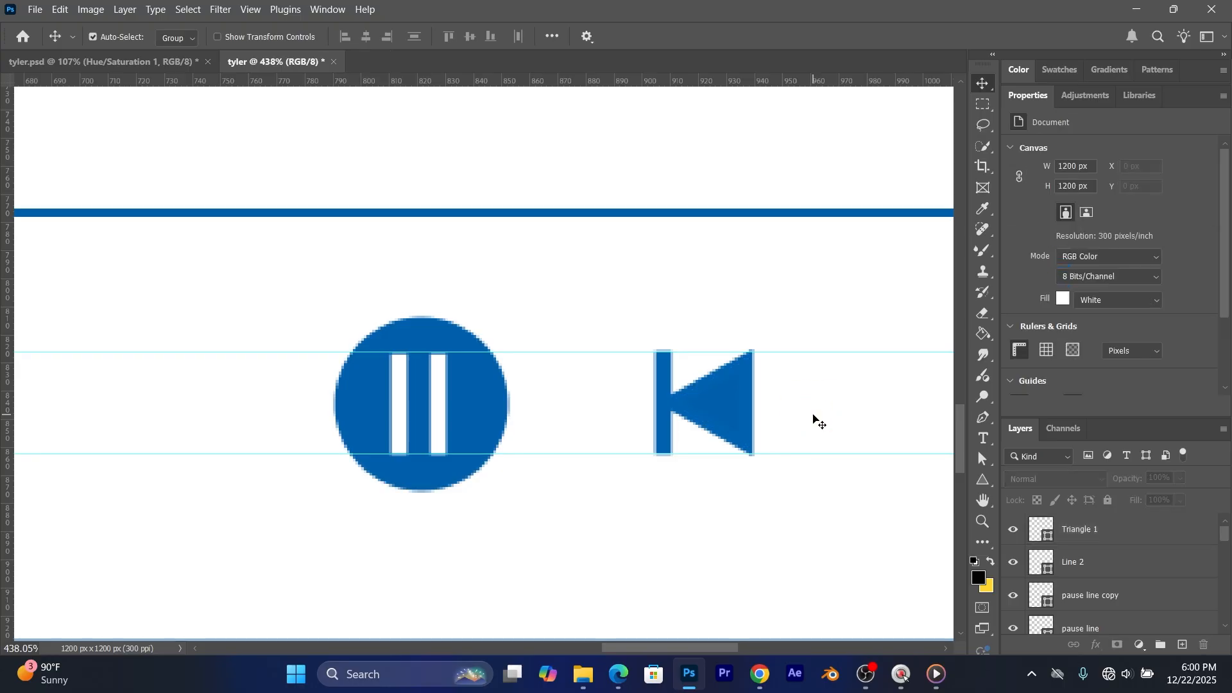
Step: Collapse the shape properties to reveal more layers and check the icon's line and triangle layers by toggling their visibility
{"action": "left_click", "coordinate": [748, 421]}
{"action": "scroll", "coordinate": [703, 429], "scroll_direction": "down", "scroll_amount": 1}
{"action": "scroll", "coordinate": [703, 429], "scroll_direction": "down", "scroll_amount": 4}
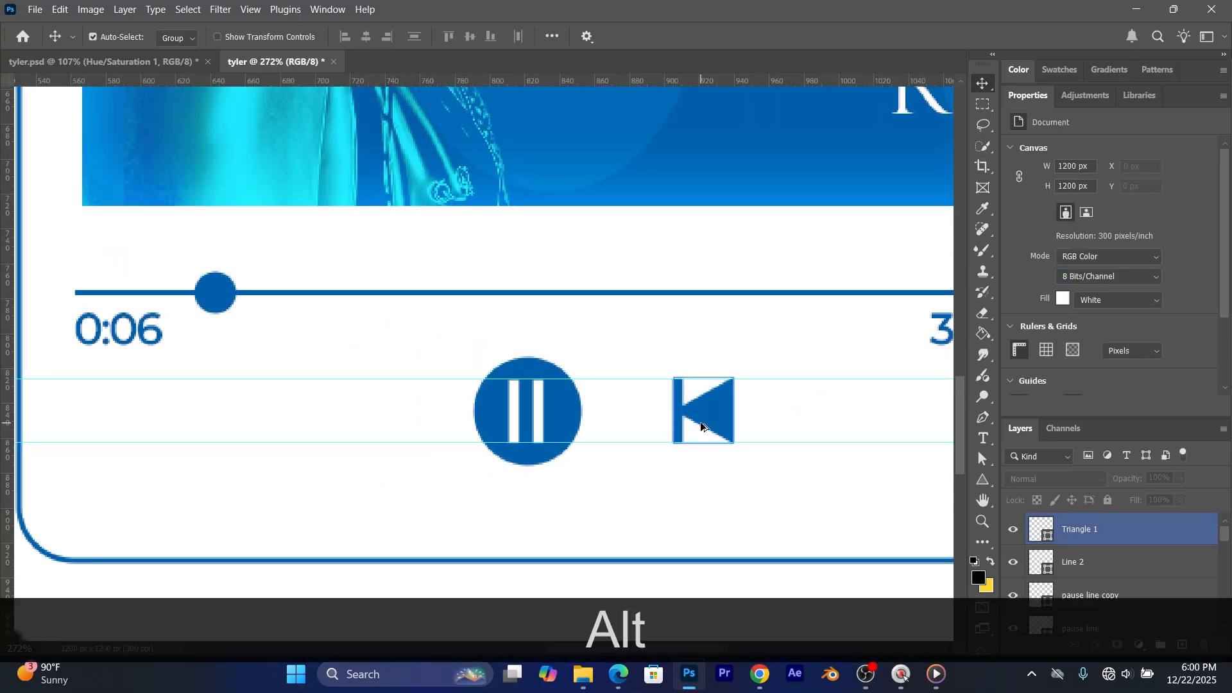
{"action": "left_click", "coordinate": [743, 428]}
{"action": "left_click", "coordinate": [1035, 94]}
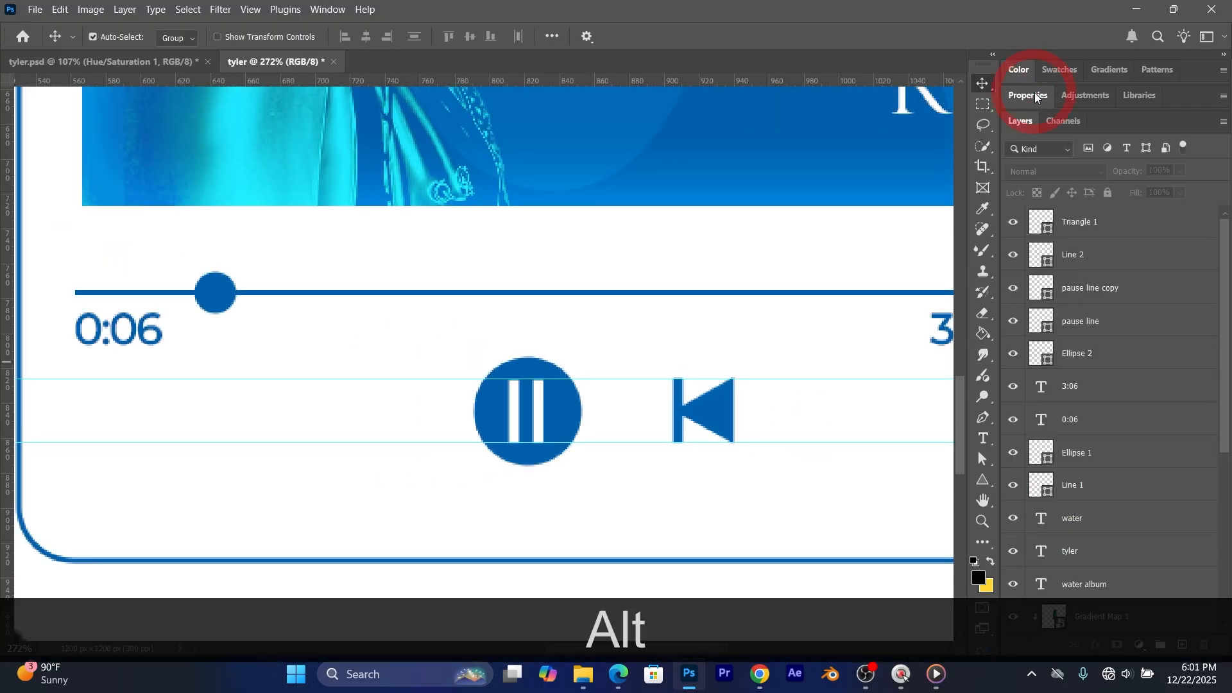
{"action": "left_click", "coordinate": [1083, 267]}
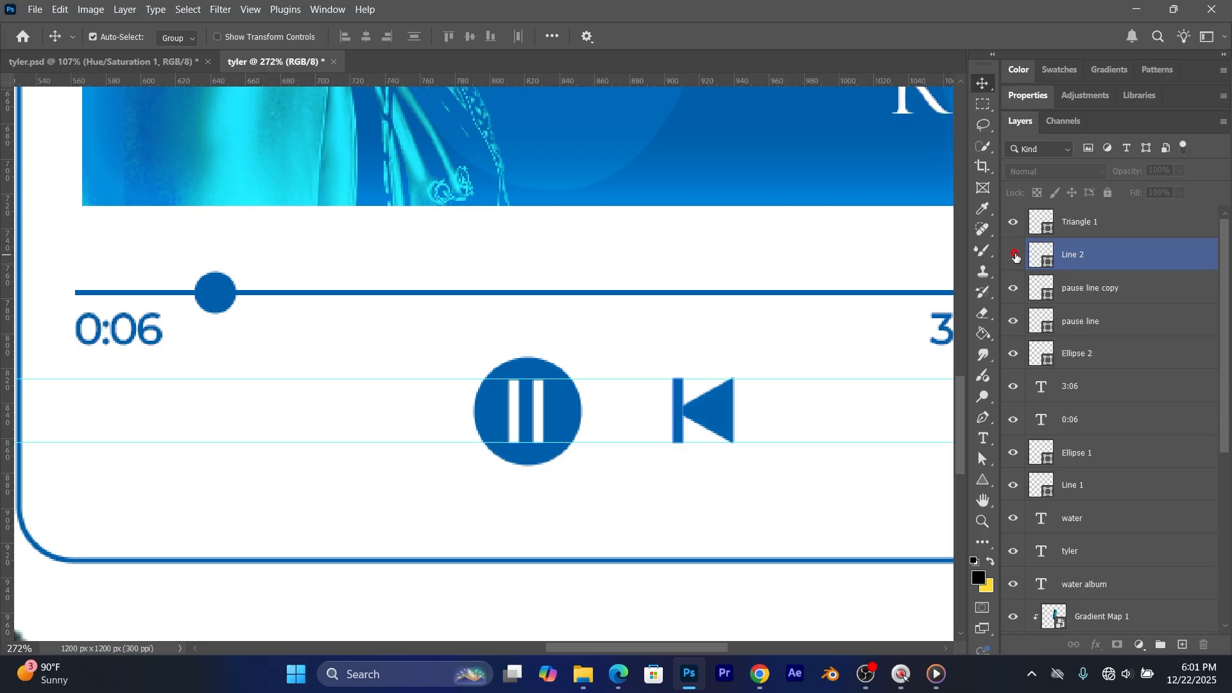
{"action": "left_click", "coordinate": [1120, 233]}
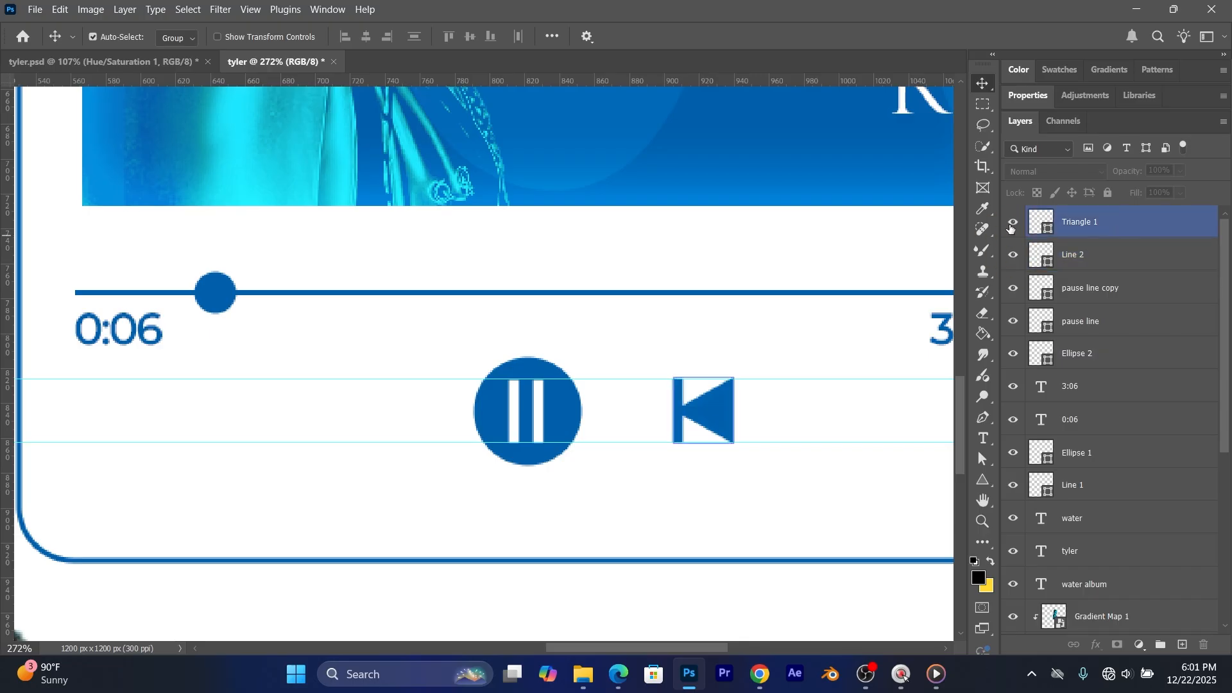
{"action": "left_click", "coordinate": [1012, 225]}
{"action": "left_click", "coordinate": [1012, 224]}
Step: Convert the Line 2 and Triangle 1 layers into one smart object and toggle its visibility to check it
{"action": "left_click", "coordinate": [1116, 259]}
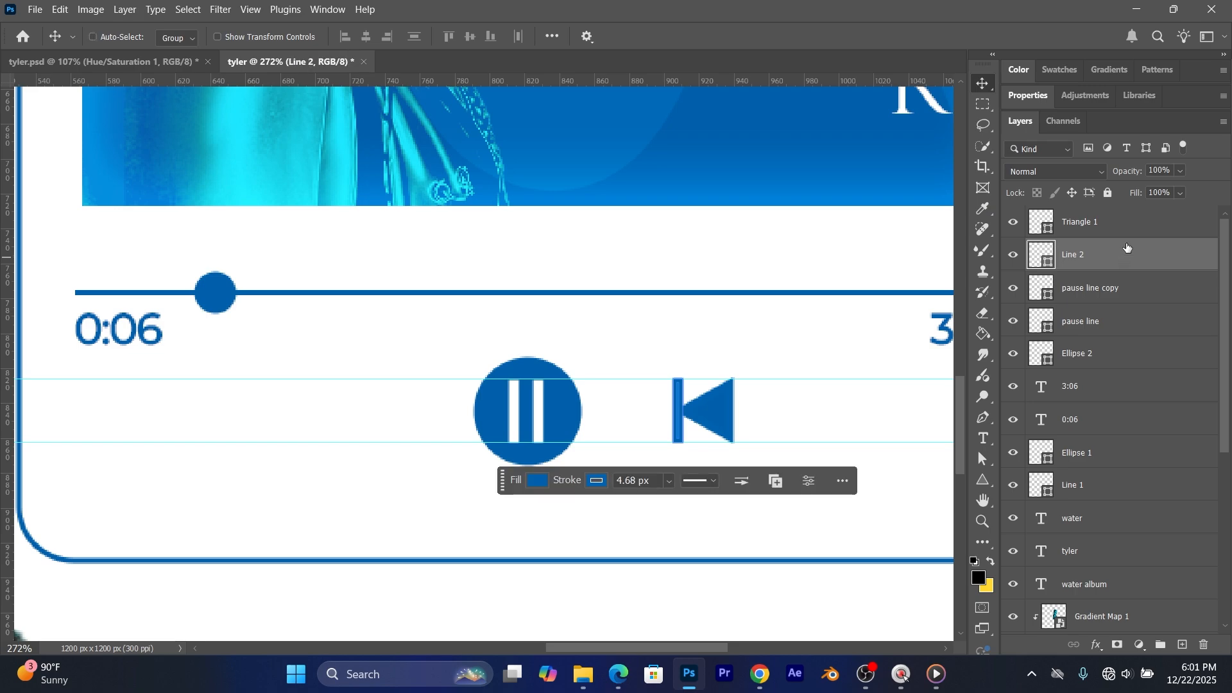
{"action": "key", "text": "ctrl"}
{"action": "left_click", "coordinate": [1136, 231], "text": "ctrl"}
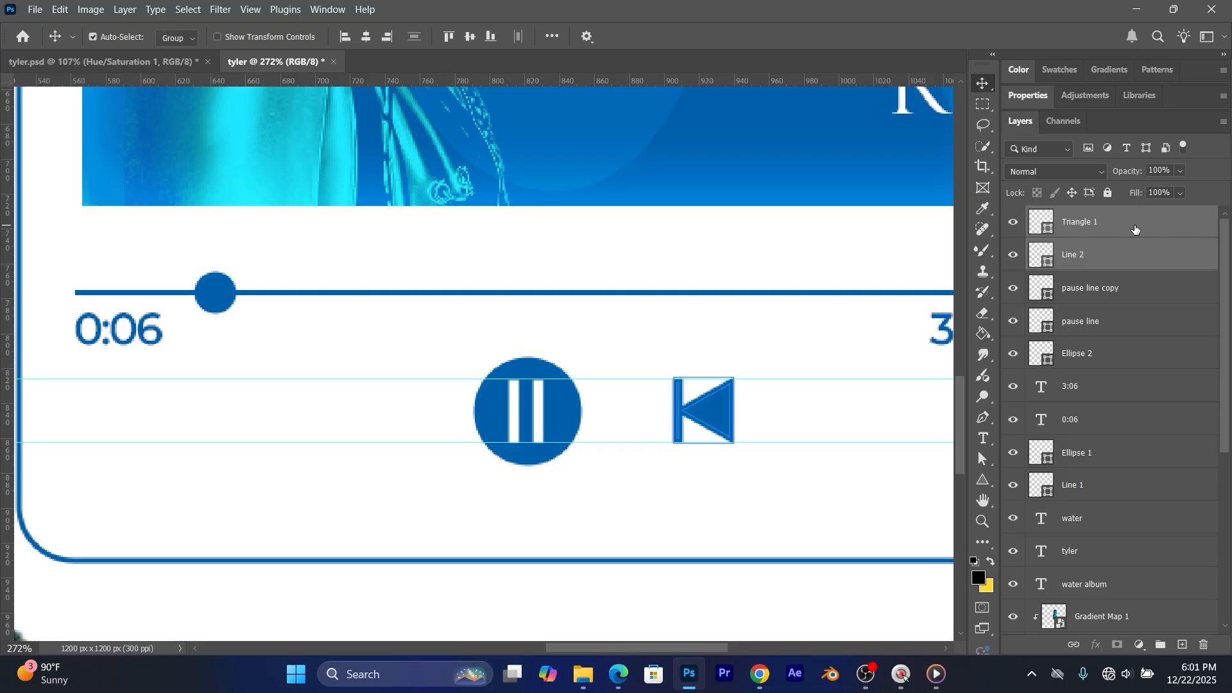
{"action": "right_click", "coordinate": [1137, 230]}
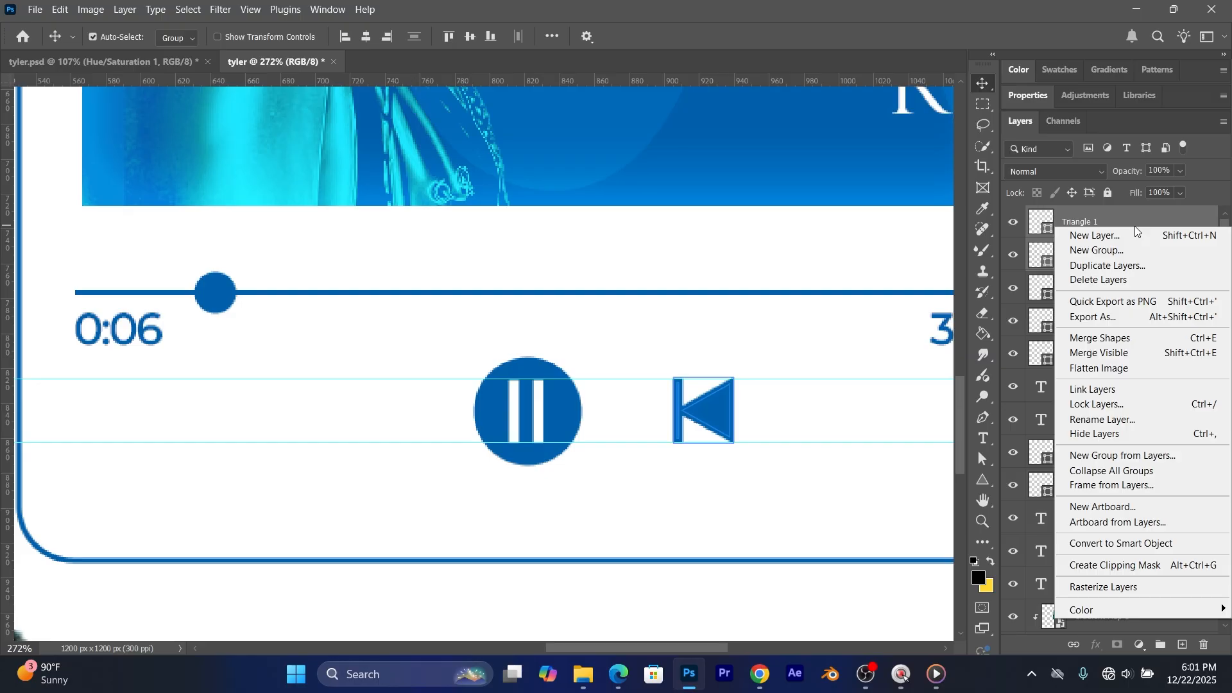
{"action": "left_click", "coordinate": [1107, 543]}
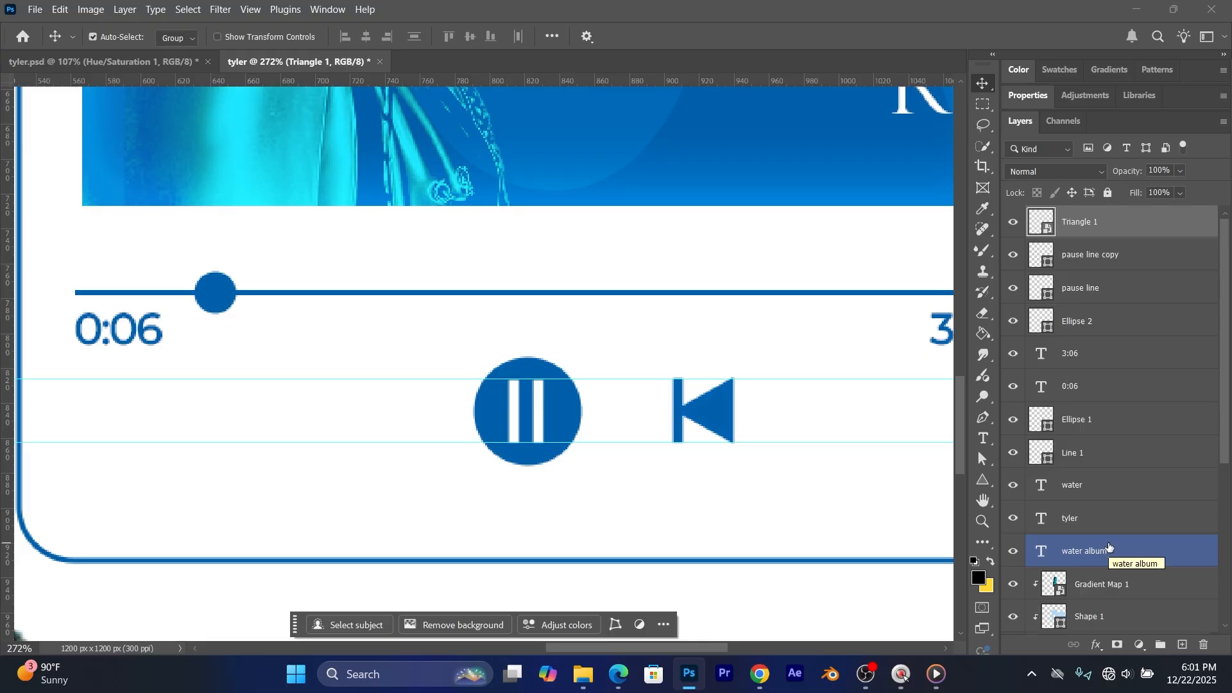
{"action": "key", "text": "ctrl+z"}
{"action": "key", "text": "ctrl+z"}
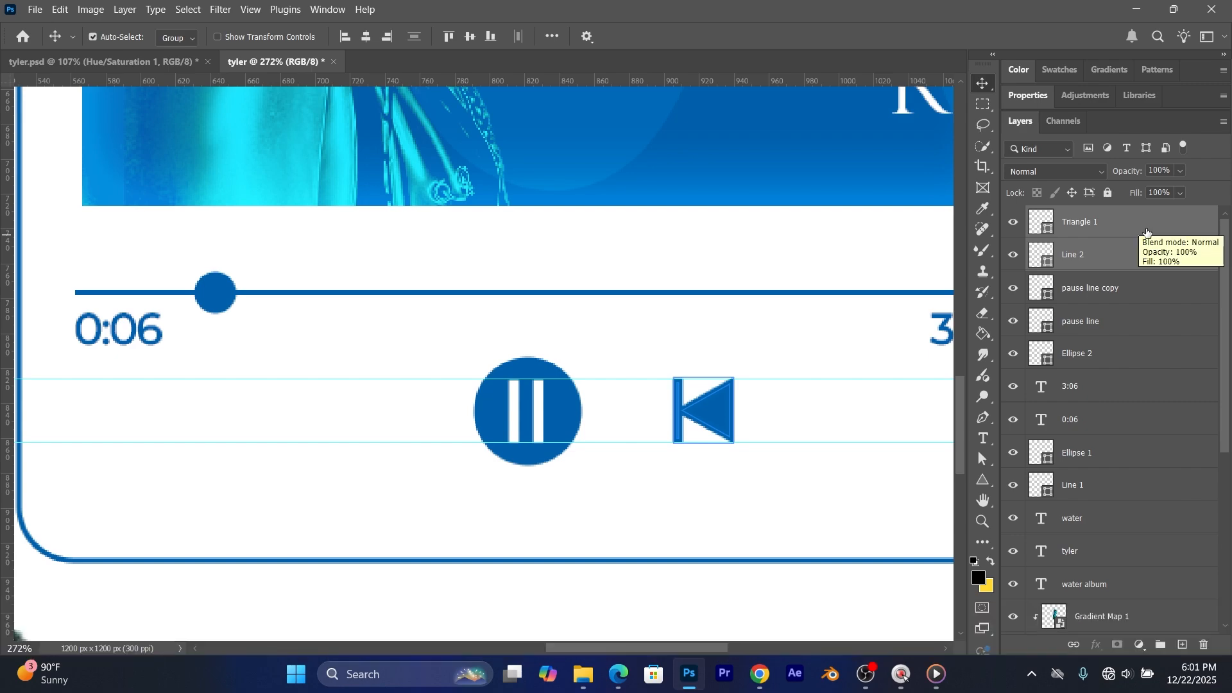
{"action": "right_click", "coordinate": [1147, 231]}
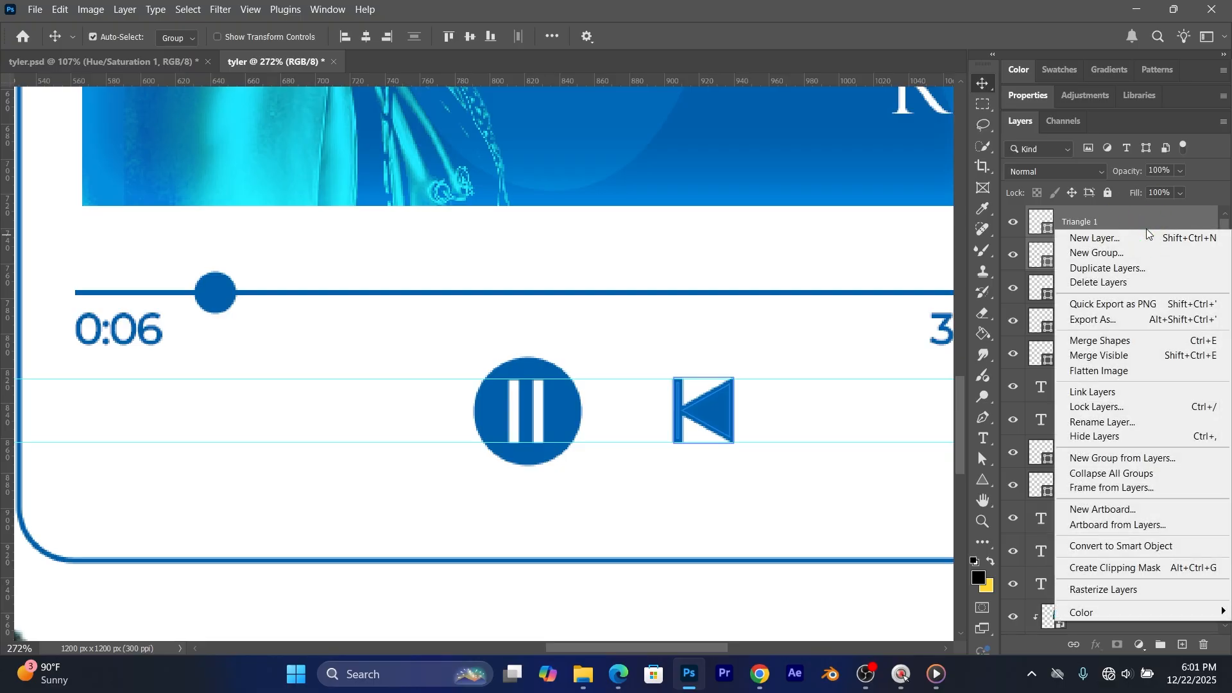
{"action": "left_click", "coordinate": [1107, 544]}
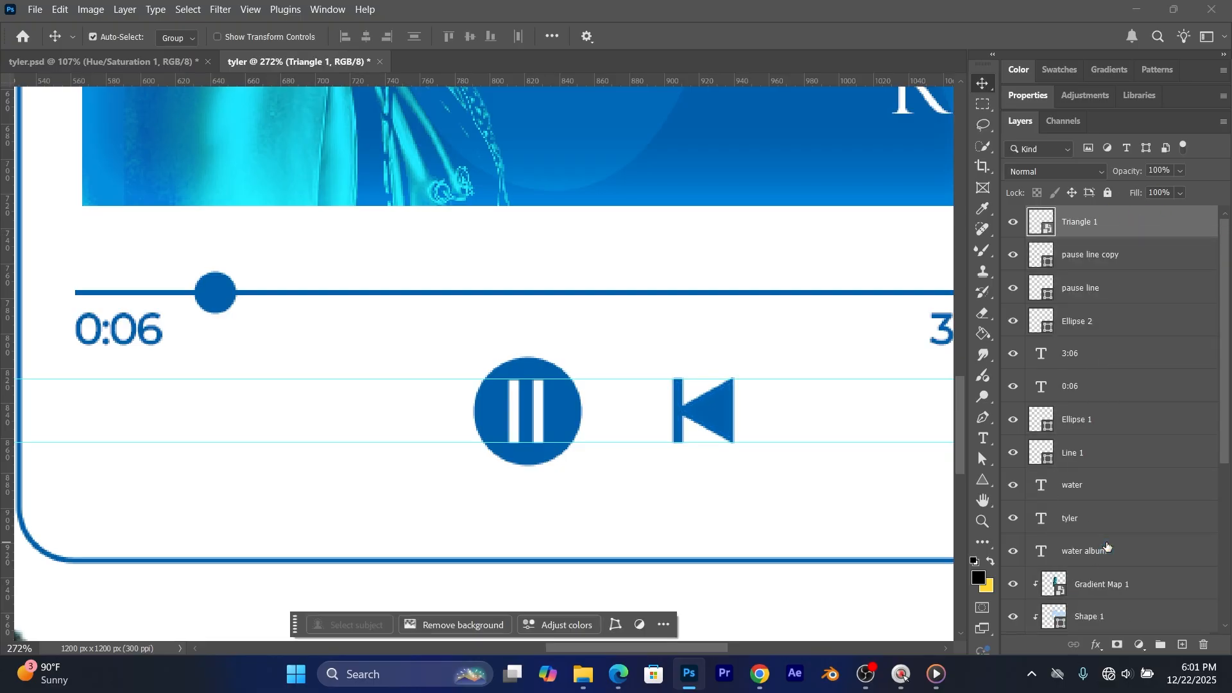
{"action": "left_click", "coordinate": [1015, 222]}
{"action": "left_click", "coordinate": [1016, 221]}
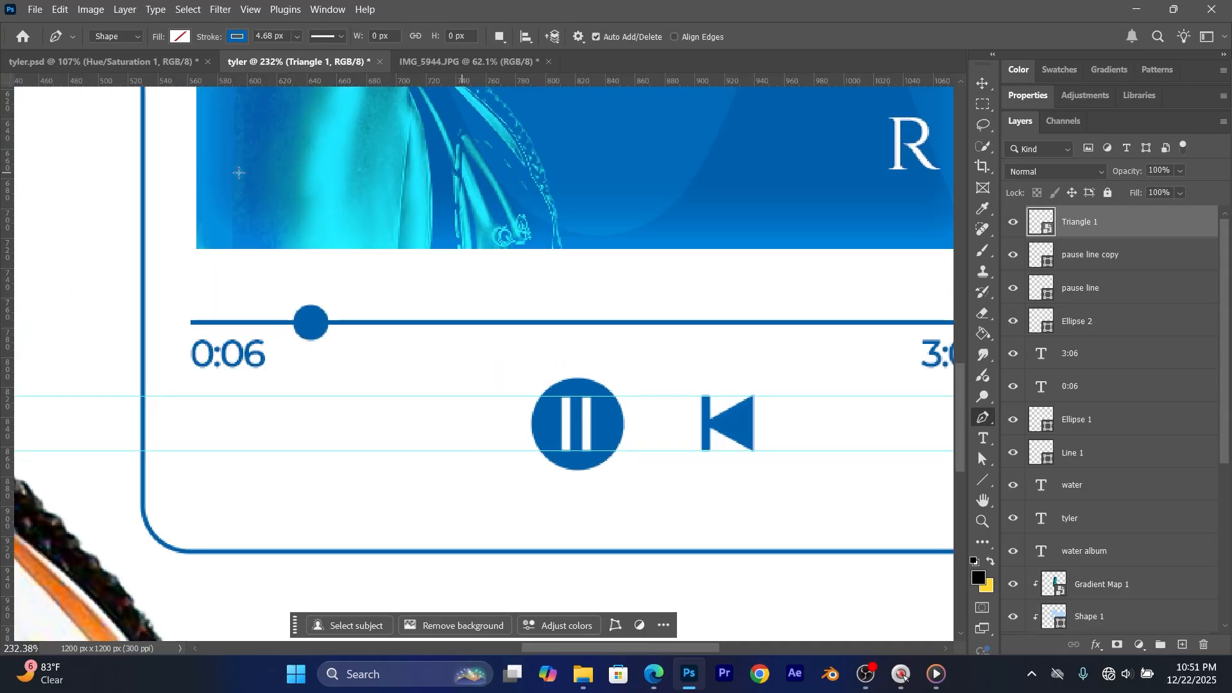
Step: Flip the skip icon smart object horizontally so its triangle points right towards the line
{"action": "left_click", "coordinate": [60, 9]}
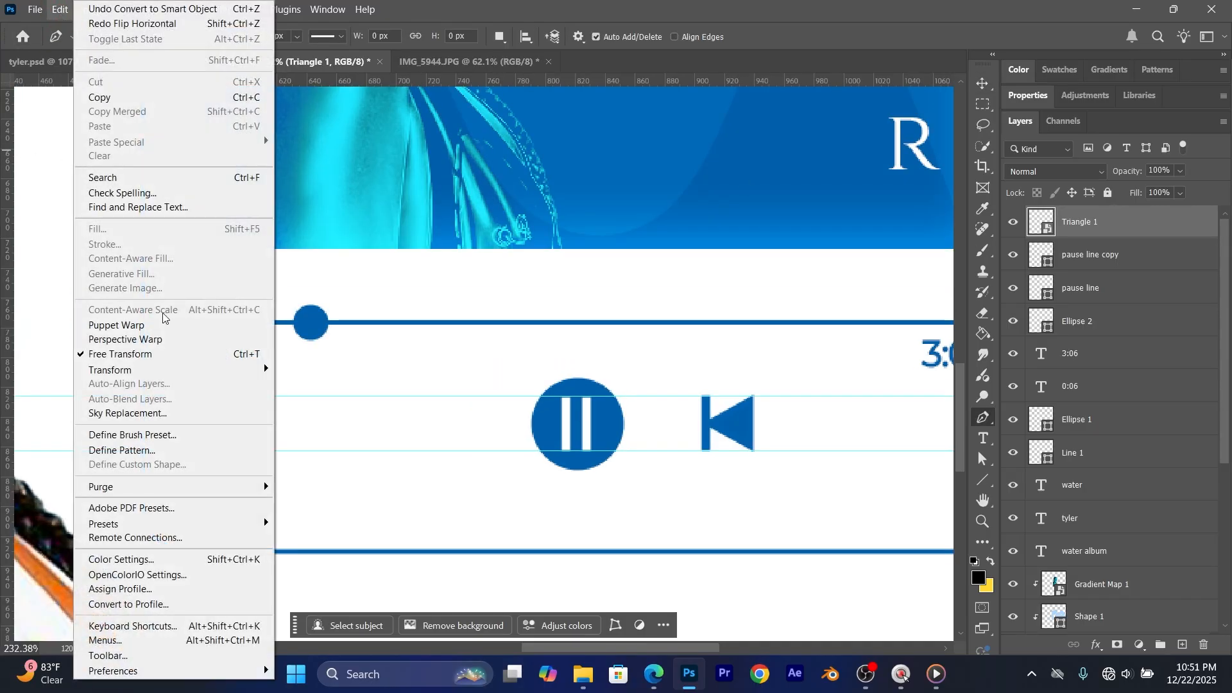
{"action": "mouse_move", "coordinate": [204, 370]}
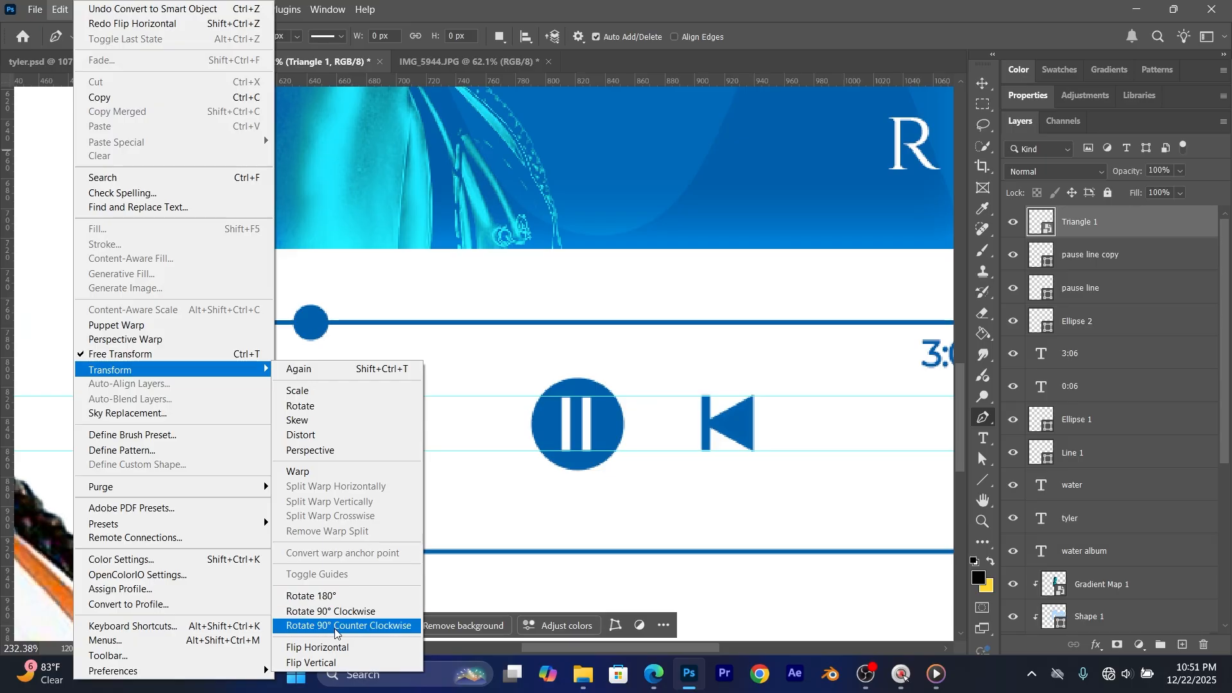
{"action": "left_click", "coordinate": [340, 647]}
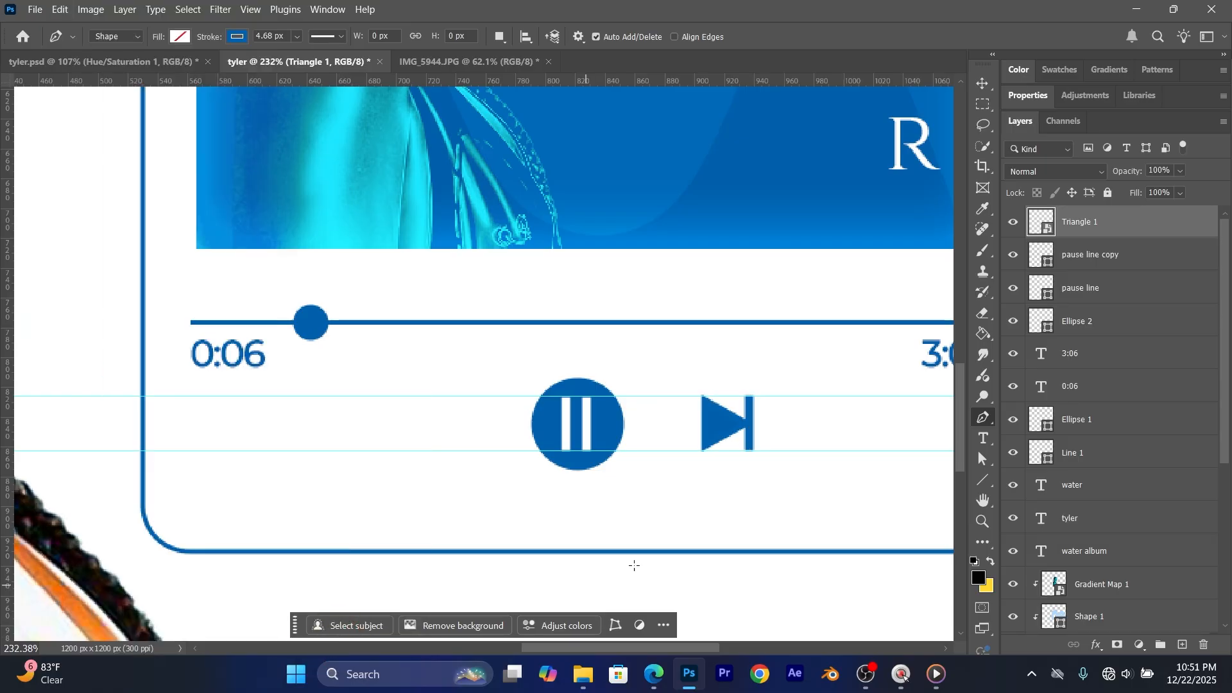
Step: Duplicate the skip icon smart object and move the copy straight left to the opposite side of the pause button
{"action": "left_click", "coordinate": [1139, 228]}
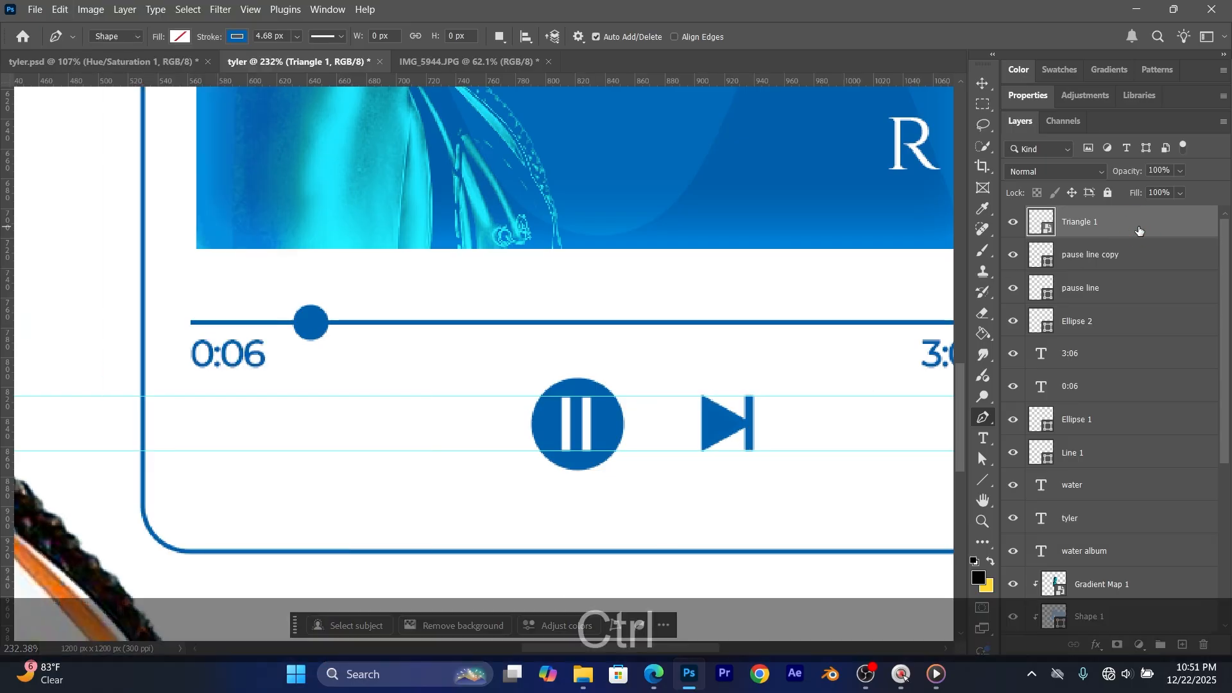
{"action": "key", "text": "ctrl+j"}
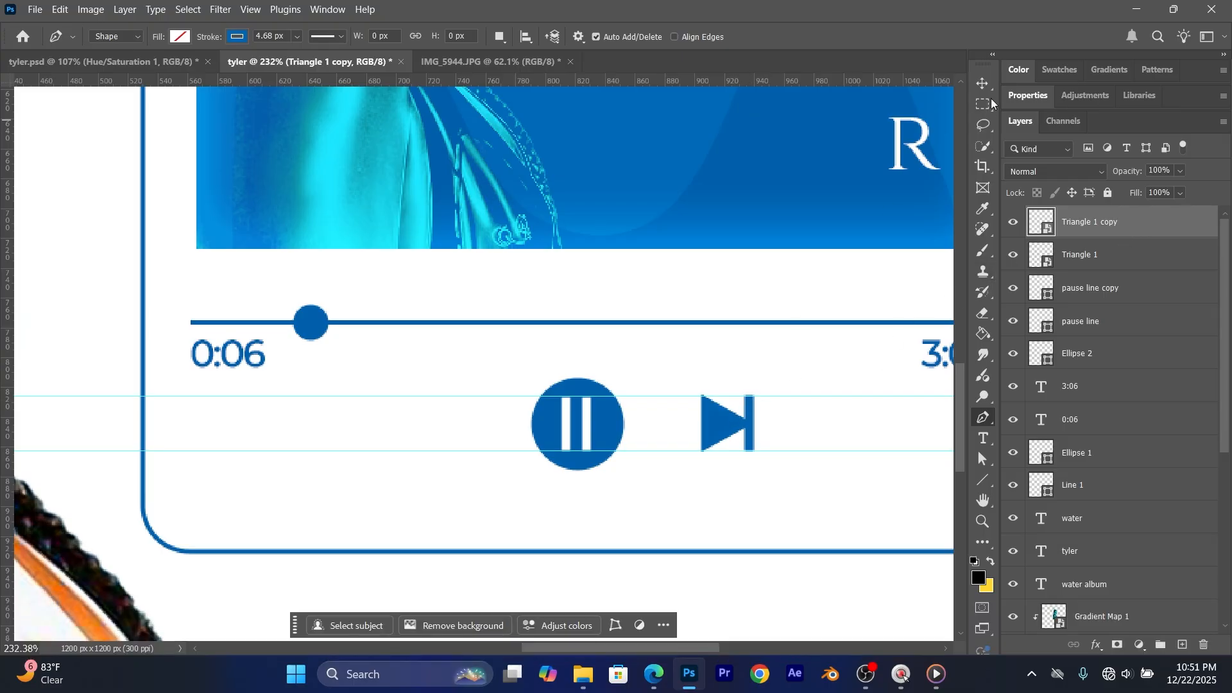
{"action": "left_click", "coordinate": [982, 83]}
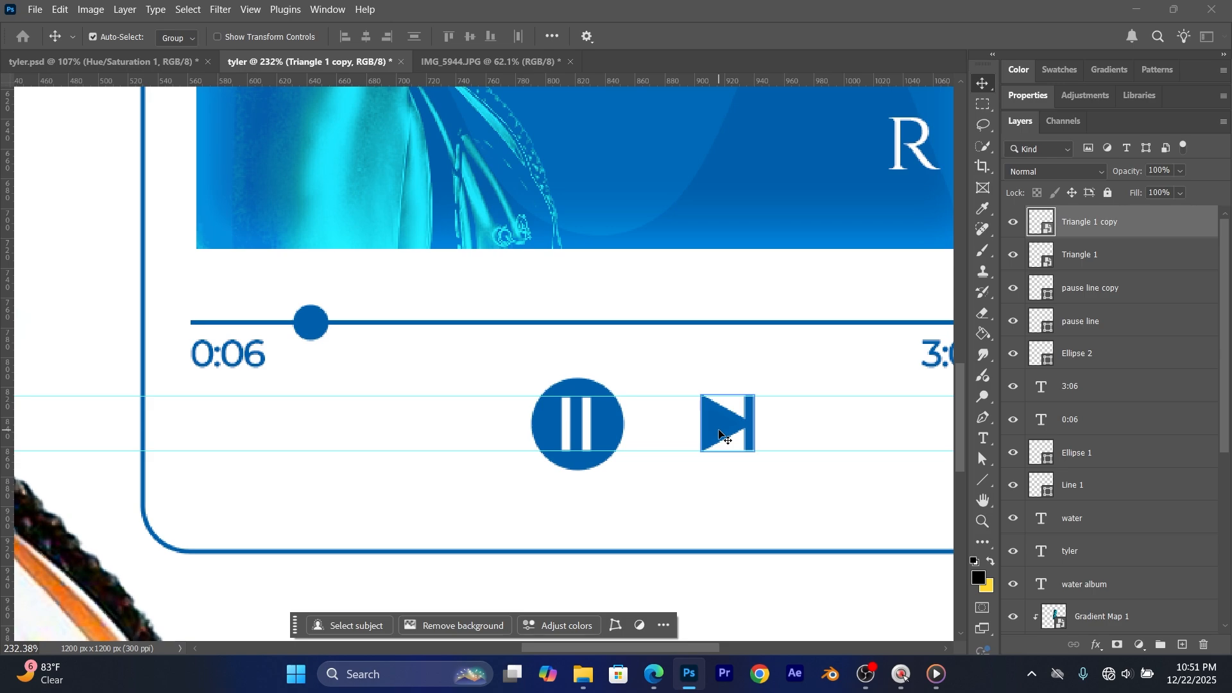
{"action": "key", "text": "shift"}
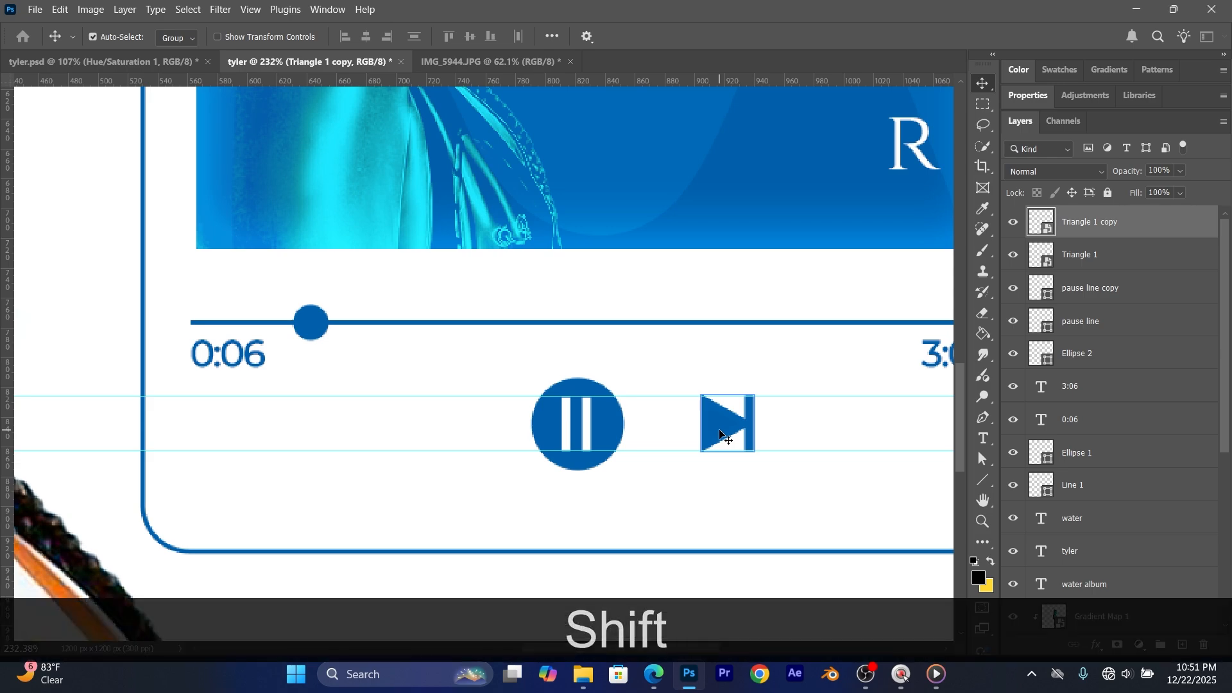
{"action": "left_click_drag", "start_coordinate": [720, 433], "coordinate": [428, 430]}
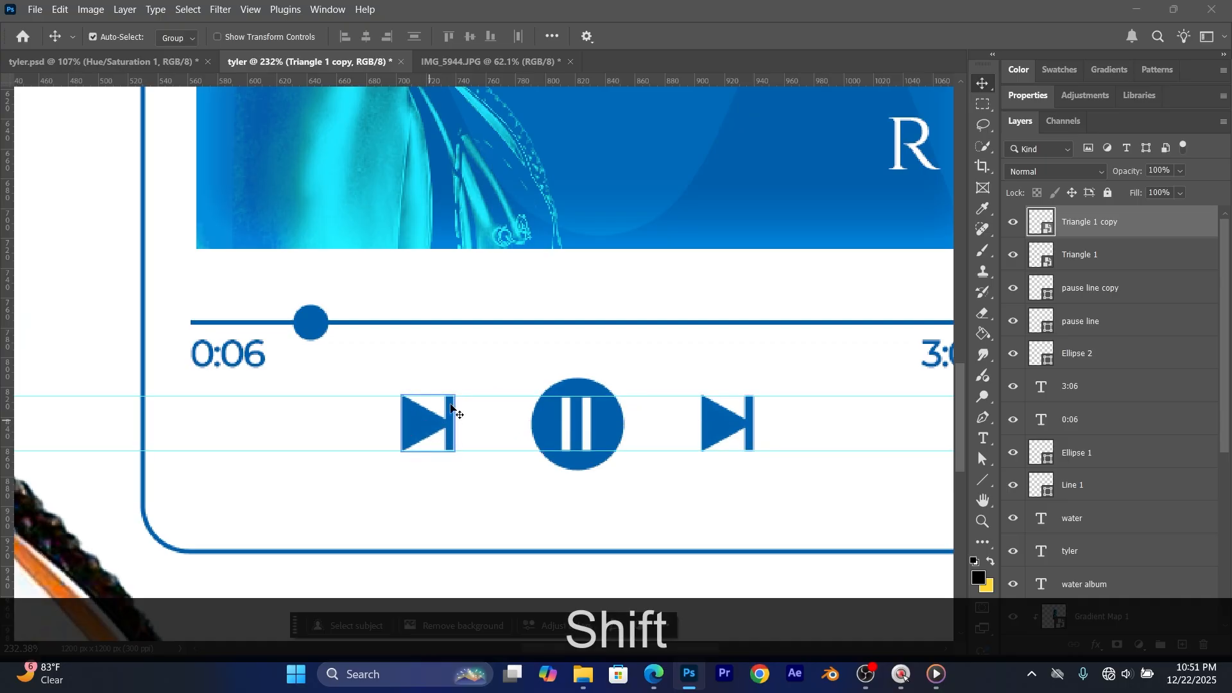
Step: Flip the copied skip icon horizontally so its triangle points left towards its line
{"action": "left_click", "coordinate": [60, 9]}
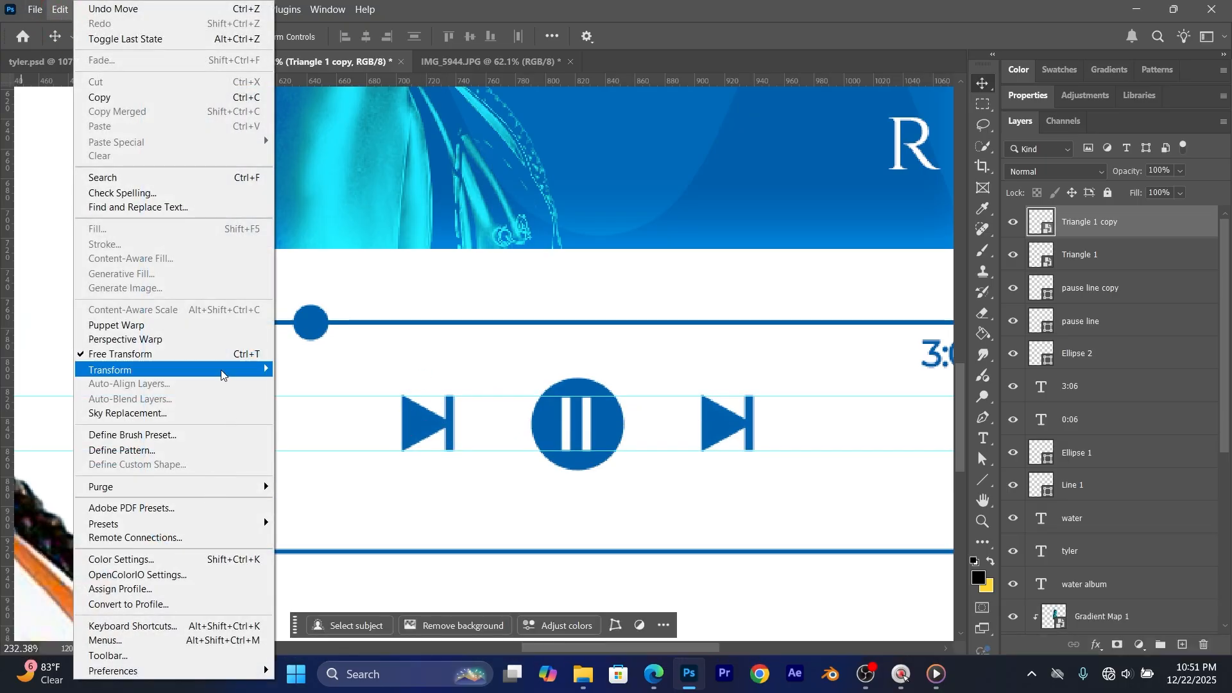
{"action": "mouse_move", "coordinate": [231, 370]}
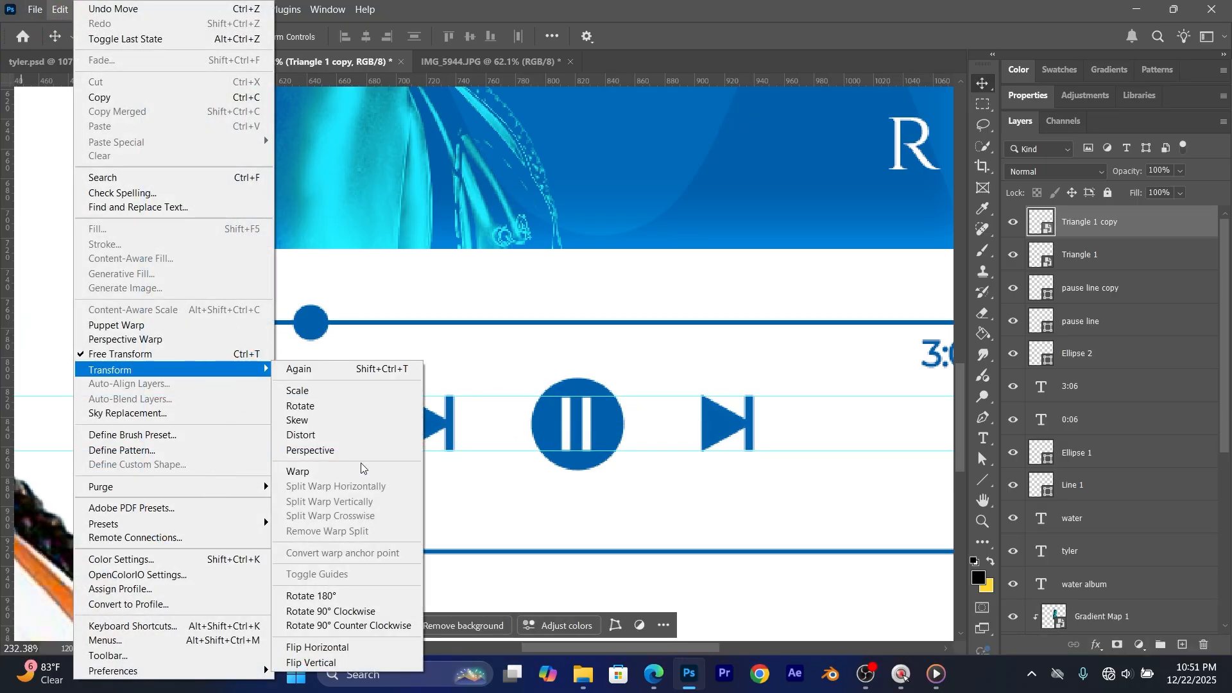
{"action": "left_click", "coordinate": [321, 647]}
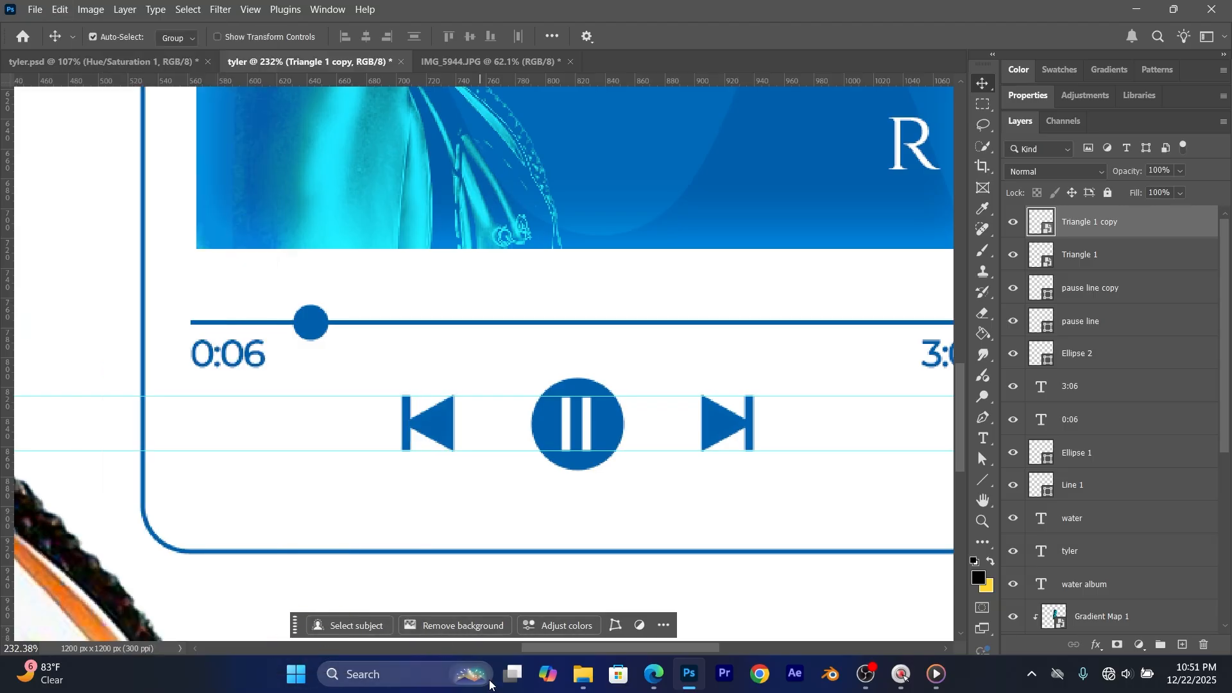
Step: Draw a circle outline of about 36 px between the guides, right of the next-track icon and below the 3:06 label
{"action": "left_click_drag", "start_coordinate": [542, 650], "coordinate": [595, 655]}
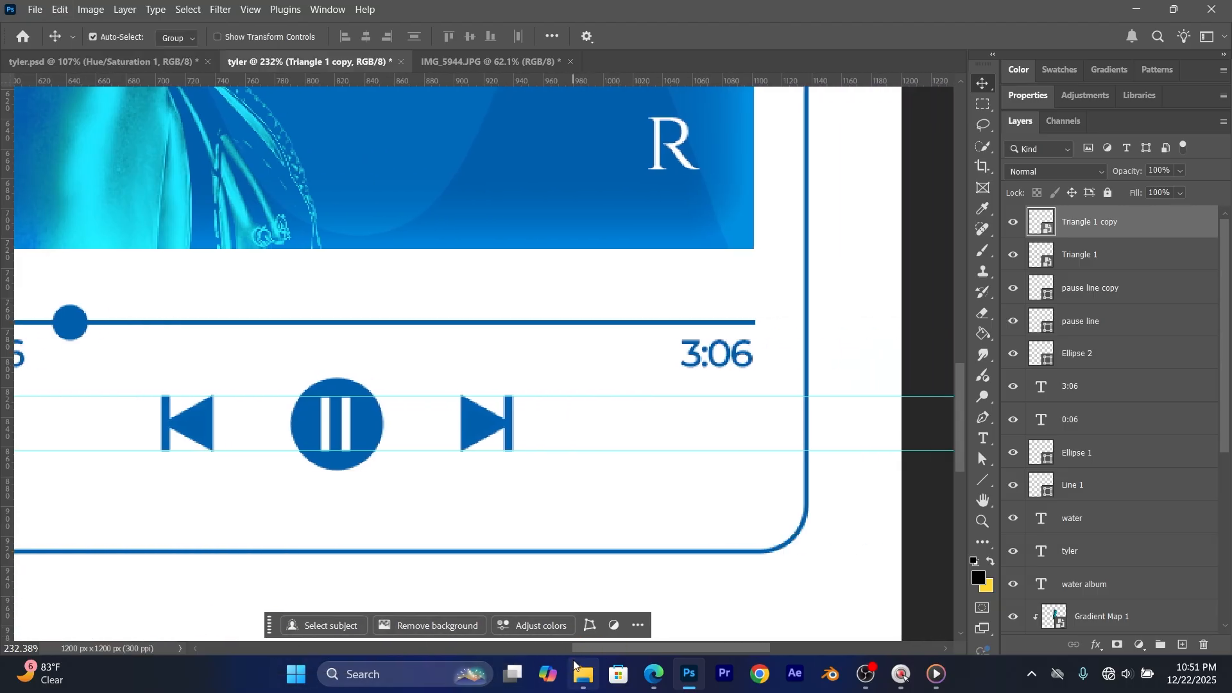
{"action": "left_click", "coordinate": [984, 481]}
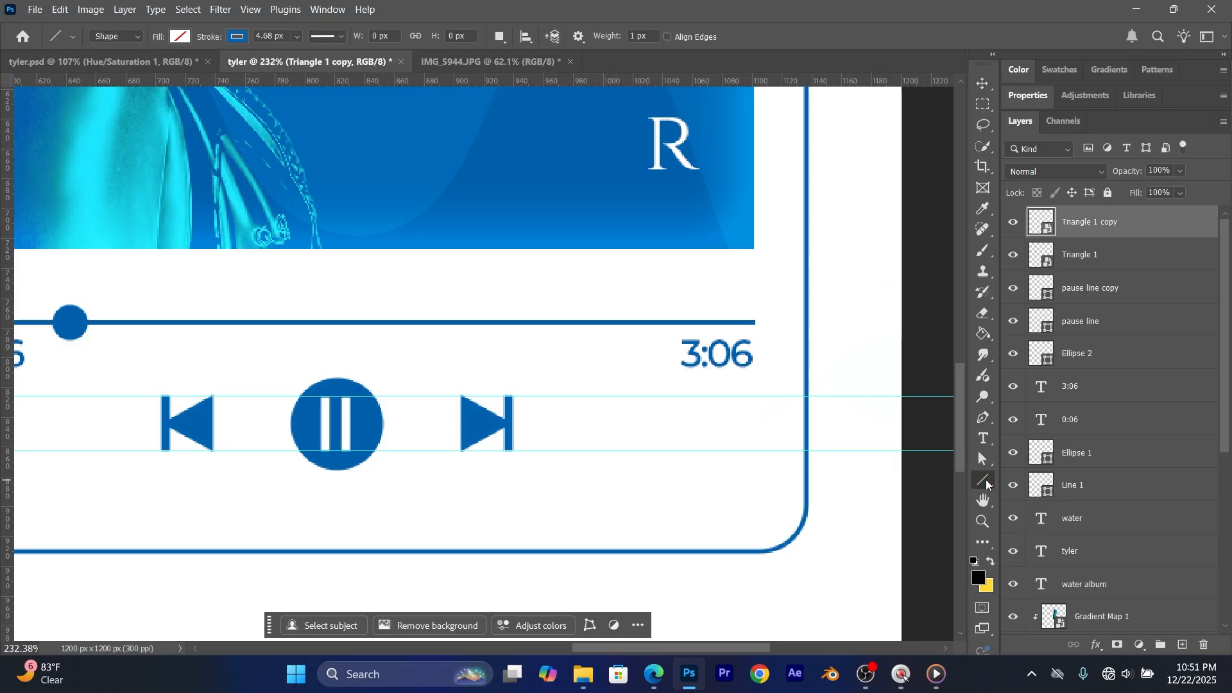
{"action": "right_click", "coordinate": [987, 485]}
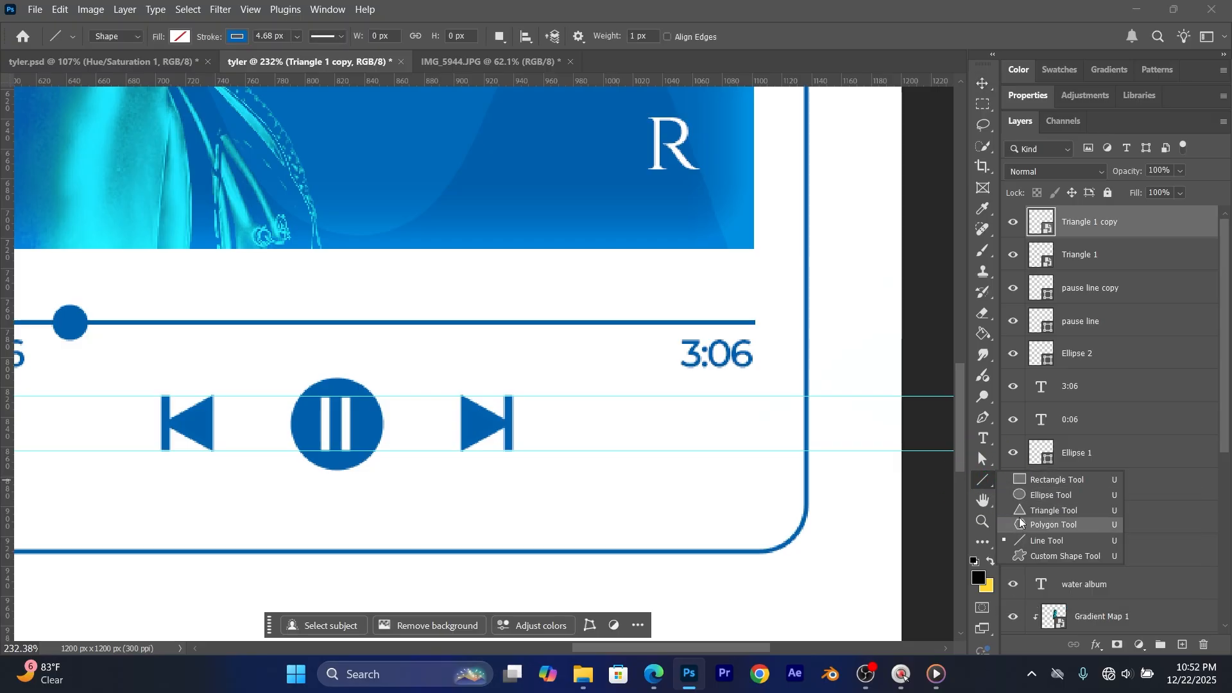
{"action": "left_click", "coordinate": [1026, 492]}
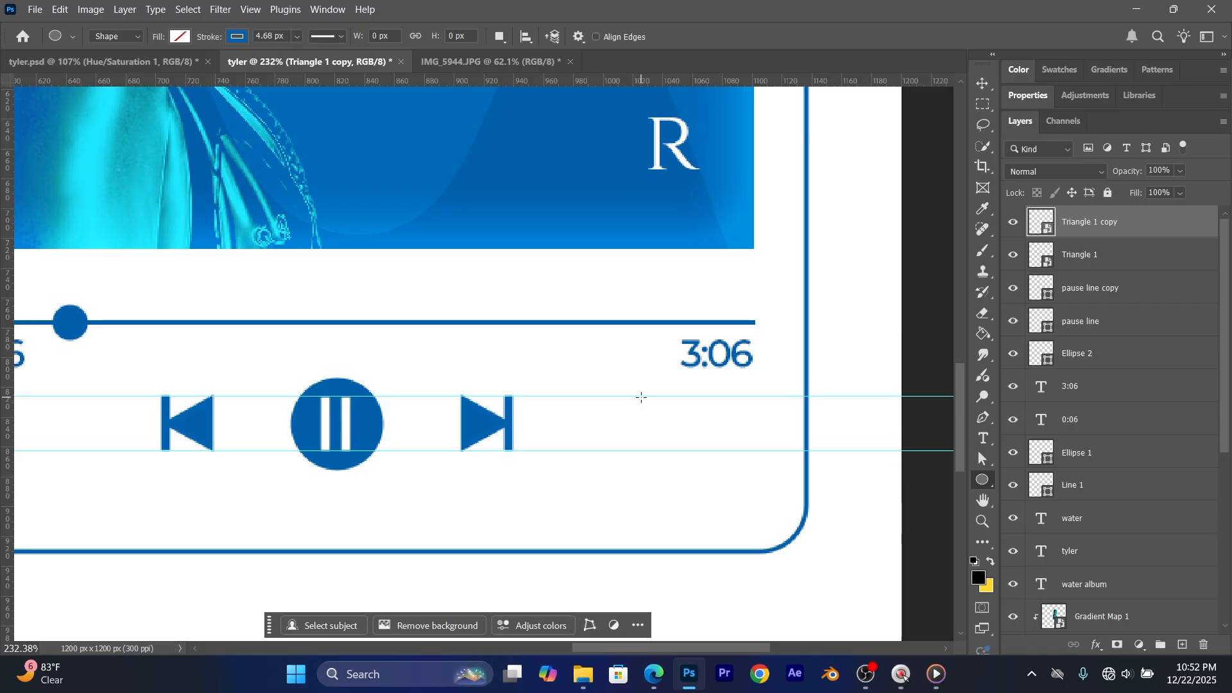
{"action": "mouse_move", "coordinate": [641, 397]}
{"action": "left_mouse_down"}
{"action": "mouse_move", "coordinate": [713, 466]}
{"action": "mouse_move", "coordinate": [699, 451]}
{"action": "left_mouse_up"}
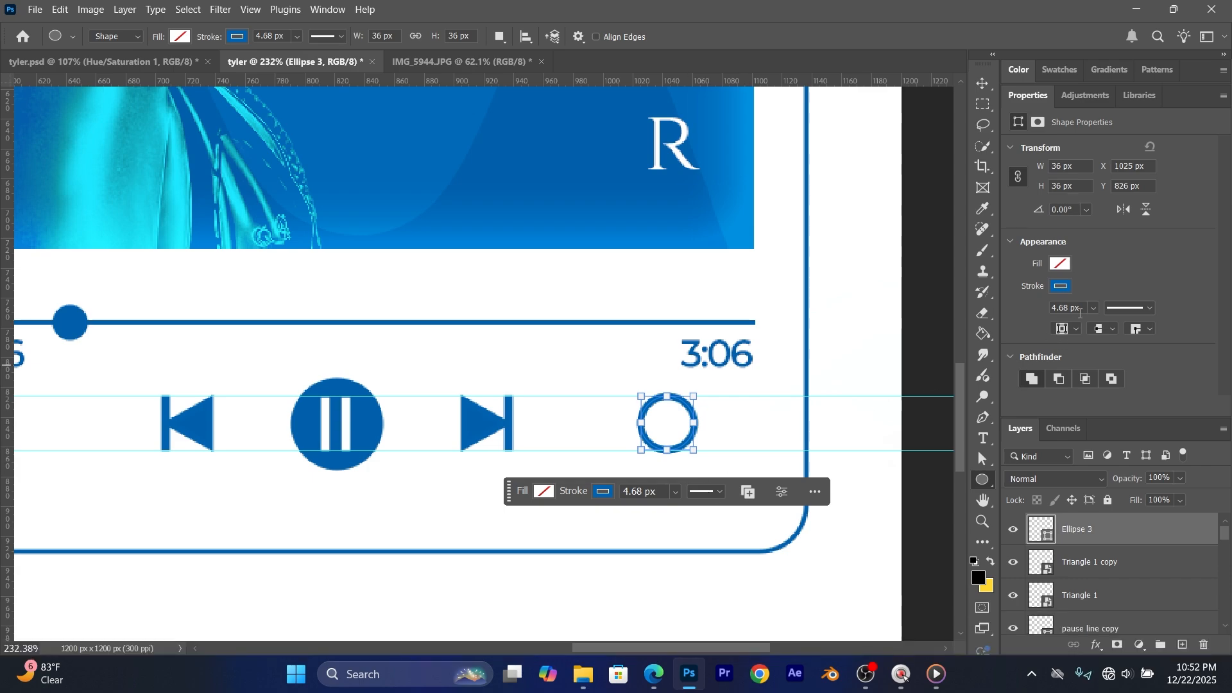
Step: Set the new circle's stroke width to 1.5 px and deselect it
{"action": "left_click_drag", "start_coordinate": [1065, 308], "coordinate": [1046, 306]}
{"action": "type", "text": "1px"}
{"action": "type", "text": ".5"}
{"action": "left_click", "coordinate": [983, 83]}
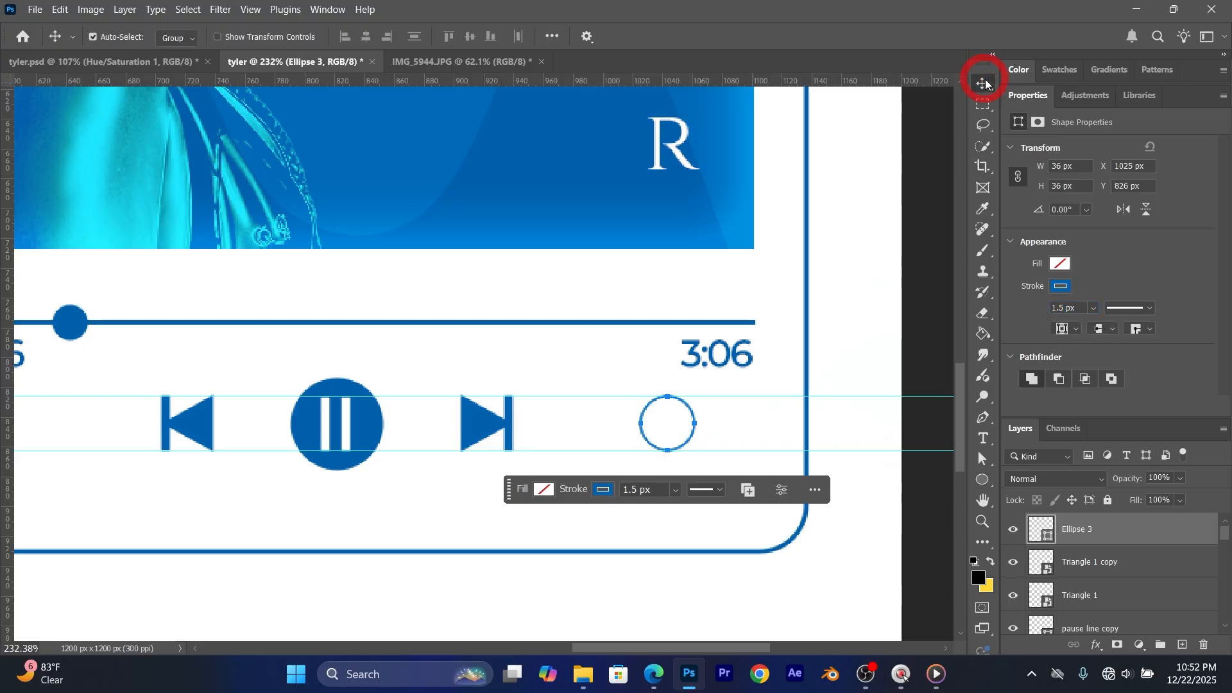
{"action": "left_click", "coordinate": [730, 424]}
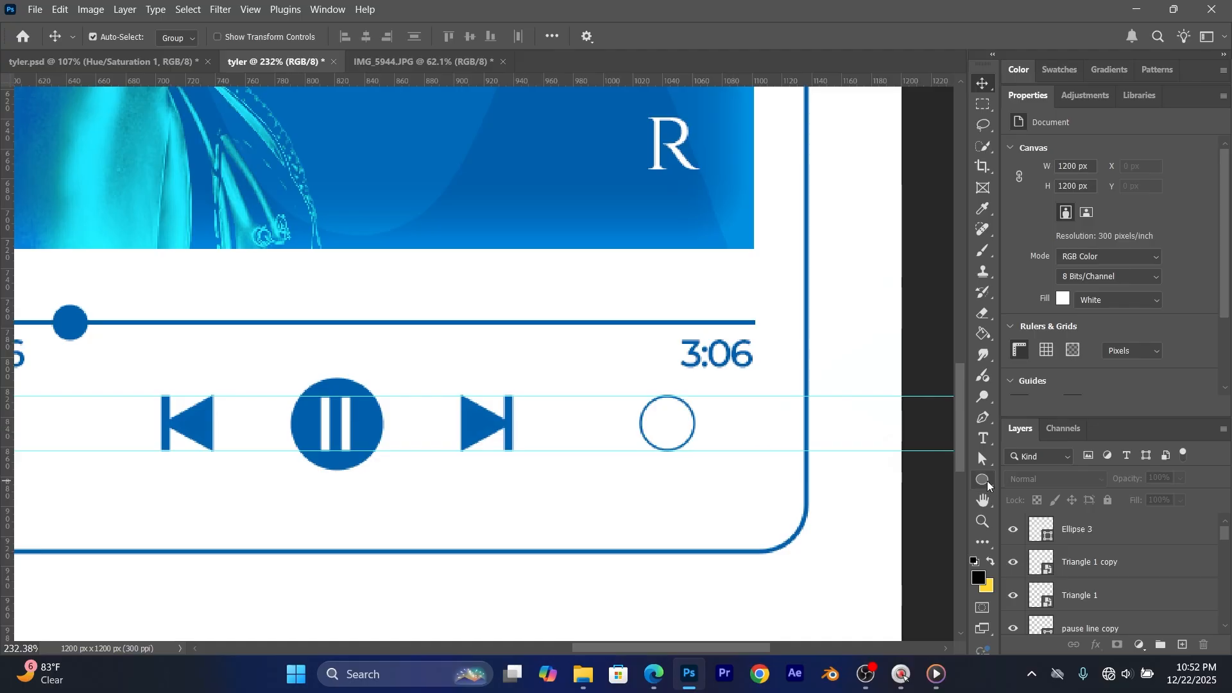
Step: Draw a horizontal line about 24 px long across the middle of the small outlined circle
{"action": "left_click", "coordinate": [983, 480]}
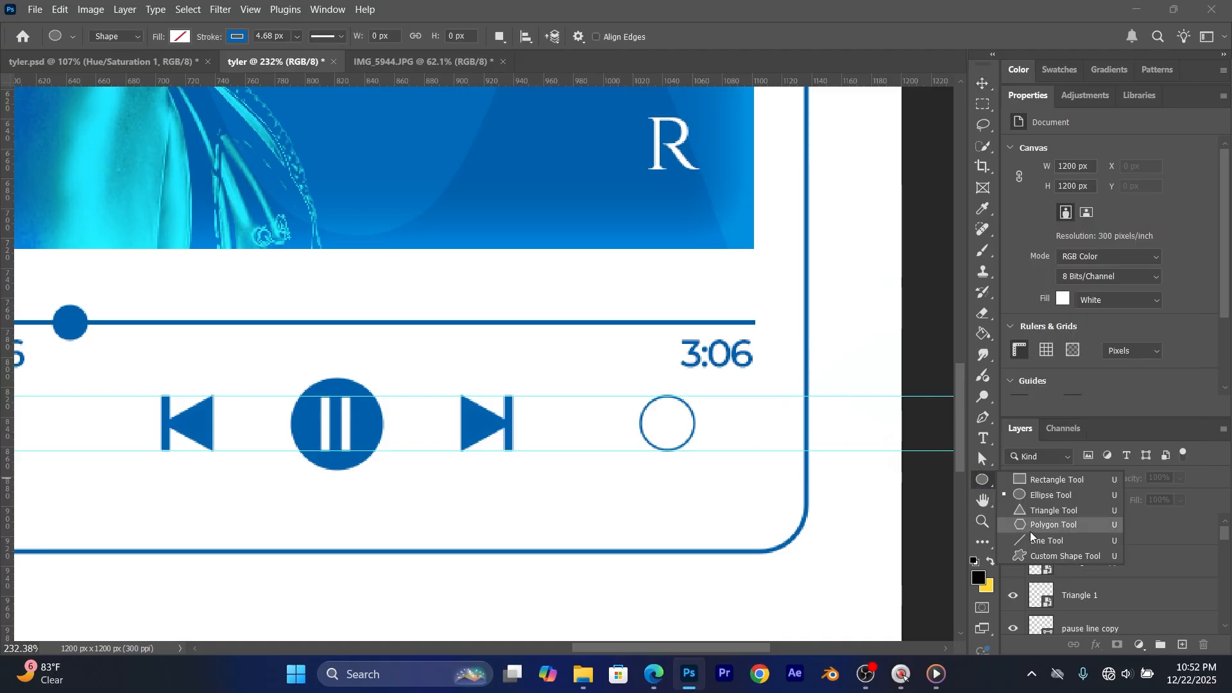
{"action": "left_click", "coordinate": [1033, 542]}
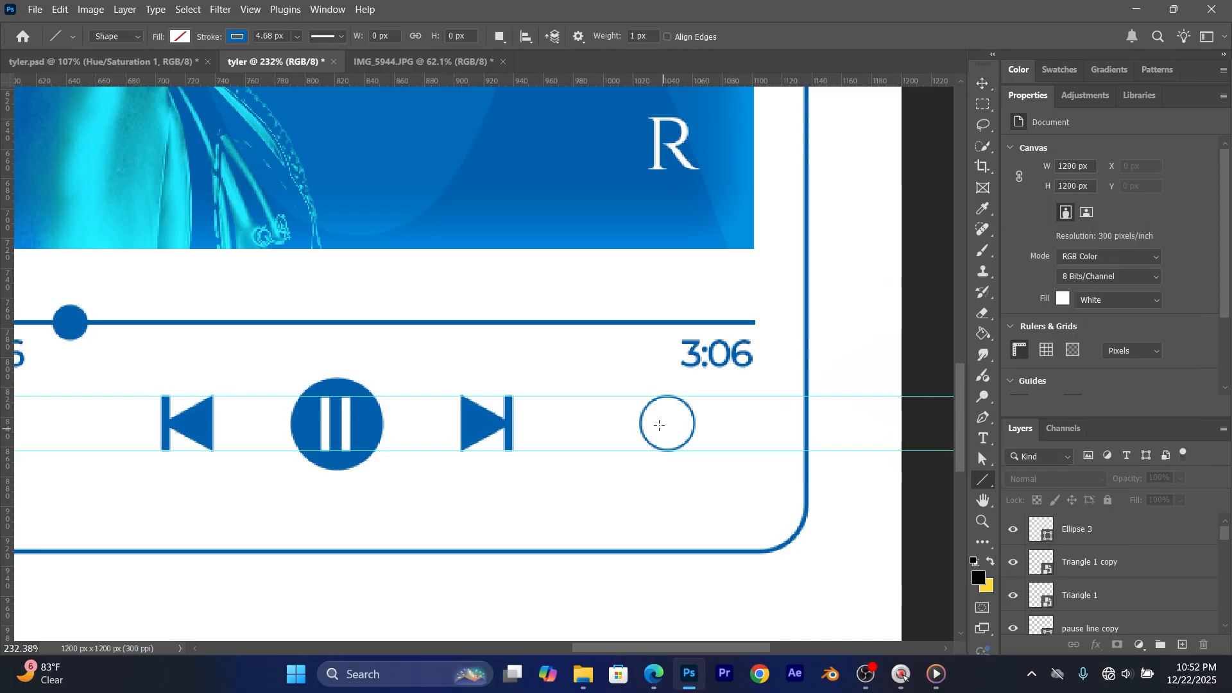
{"action": "left_click_drag", "start_coordinate": [649, 423], "coordinate": [686, 423]}
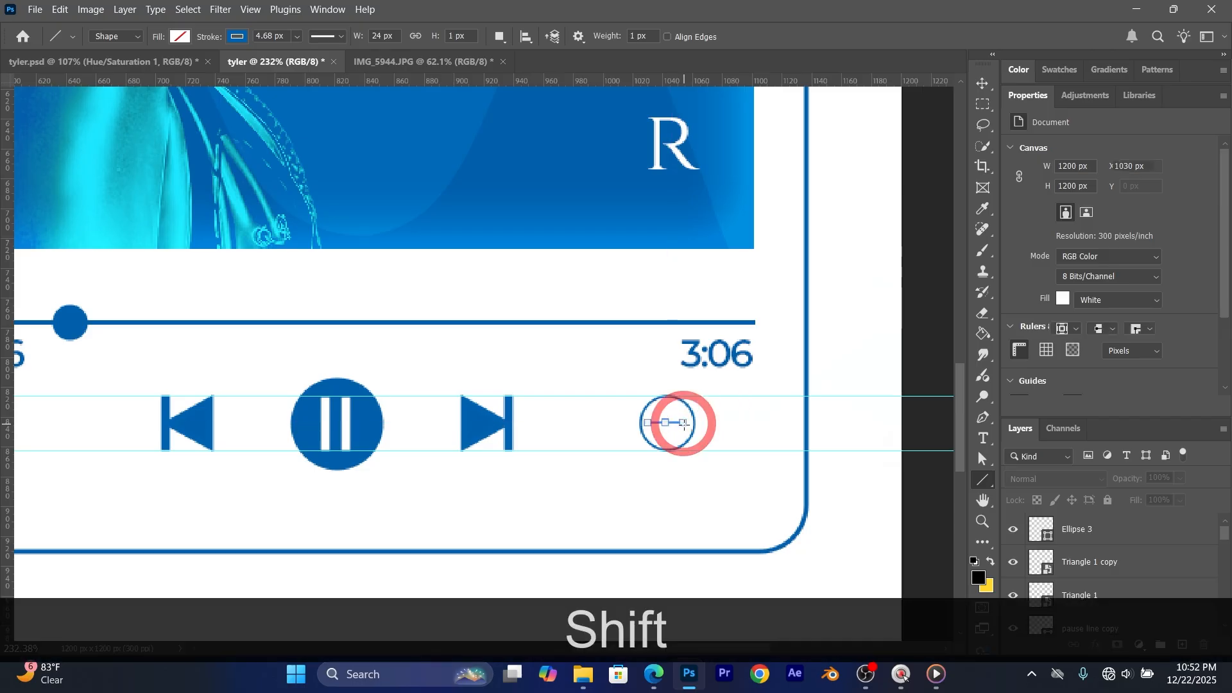
Step: Set the stroke width of the line inside the circle to 2 px and deselect it
{"action": "left_click", "coordinate": [1150, 329]}
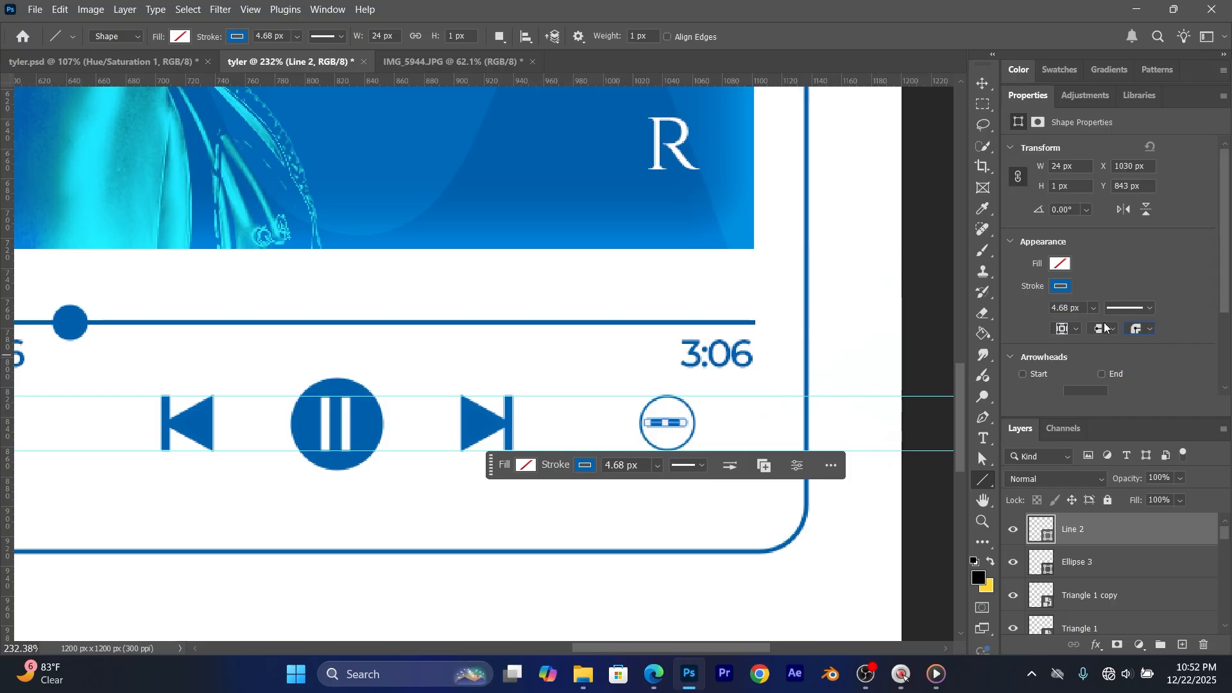
{"action": "left_click_drag", "start_coordinate": [1069, 308], "coordinate": [1048, 309]}
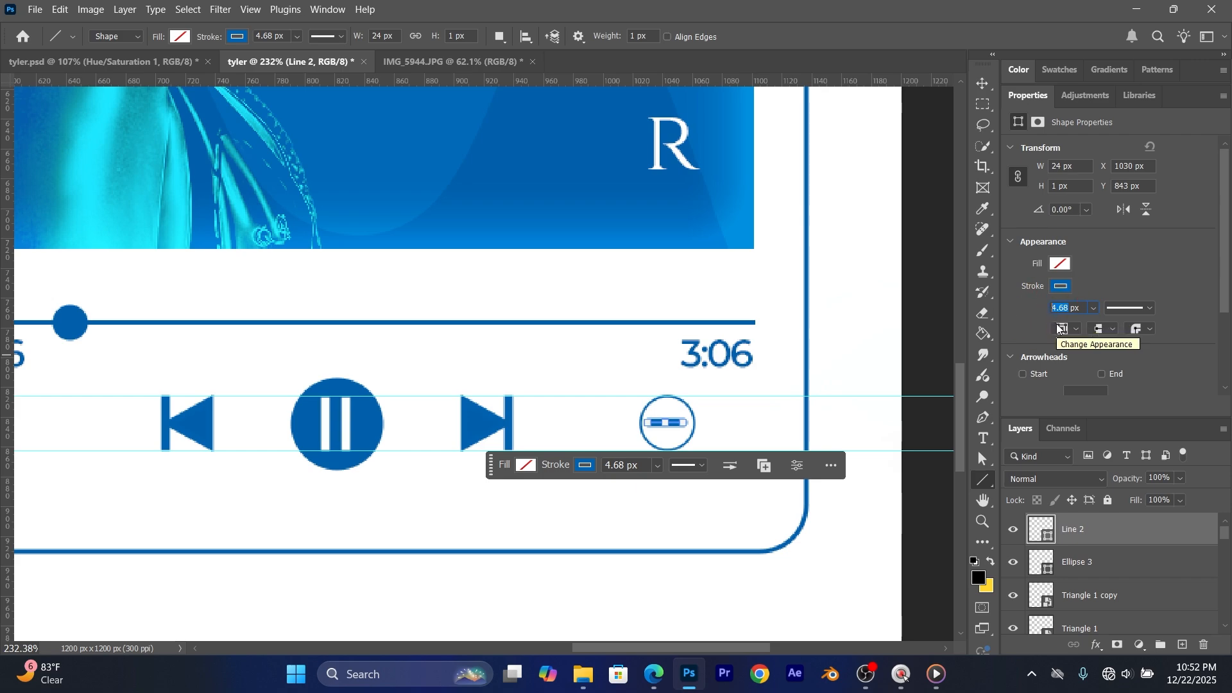
{"action": "type", "text": "2"}
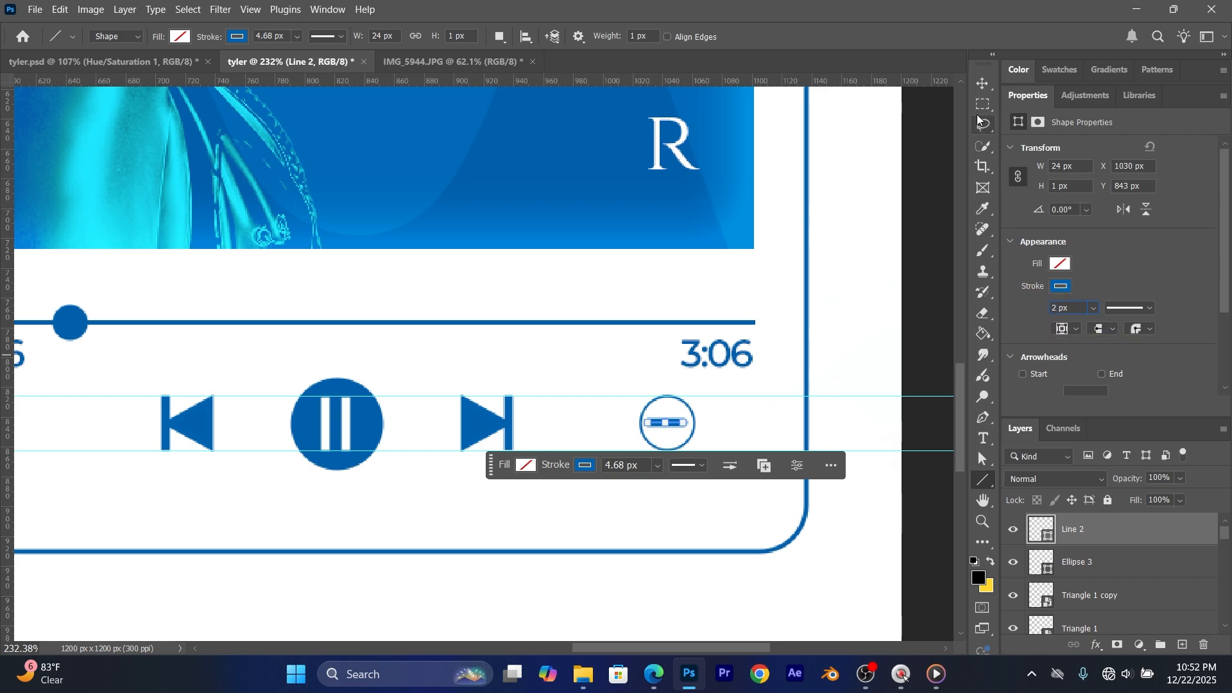
{"action": "left_click", "coordinate": [982, 84]}
{"action": "left_click", "coordinate": [779, 417]}
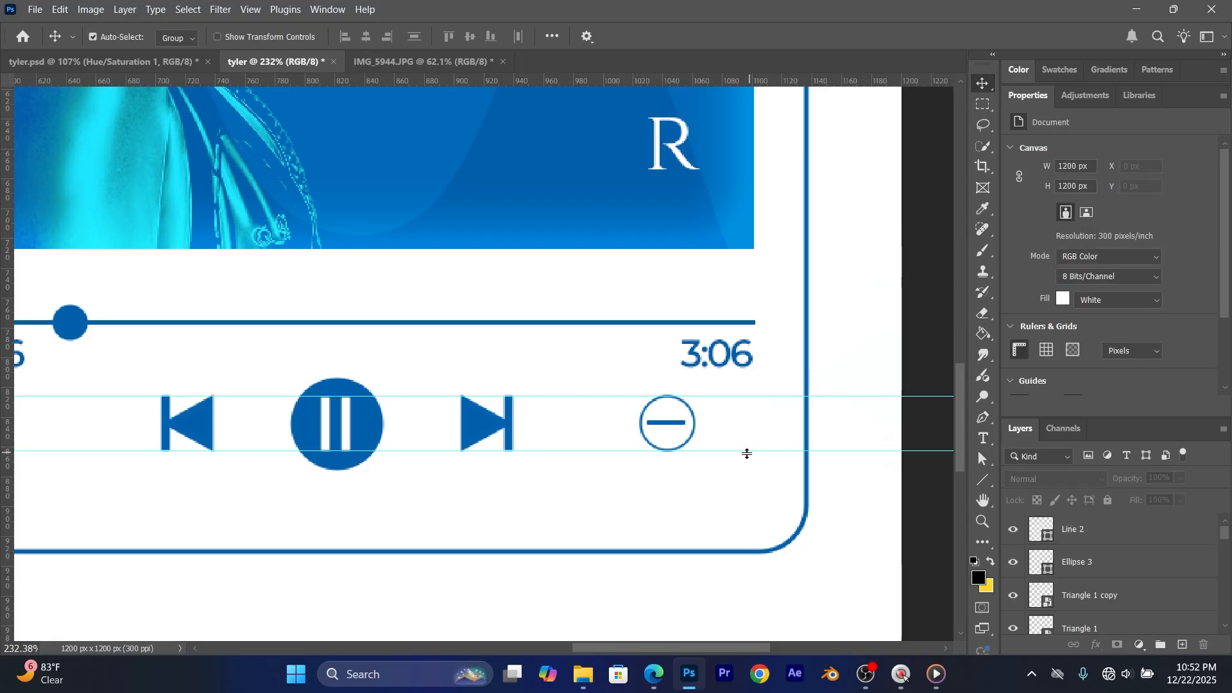
Step: Nudge the line 1 px right to centre it in the circle, and set its stroke to round caps
{"action": "left_click_drag", "start_coordinate": [661, 427], "coordinate": [663, 426]}
{"action": "left_click", "coordinate": [770, 426]}
{"action": "left_click", "coordinate": [674, 423]}
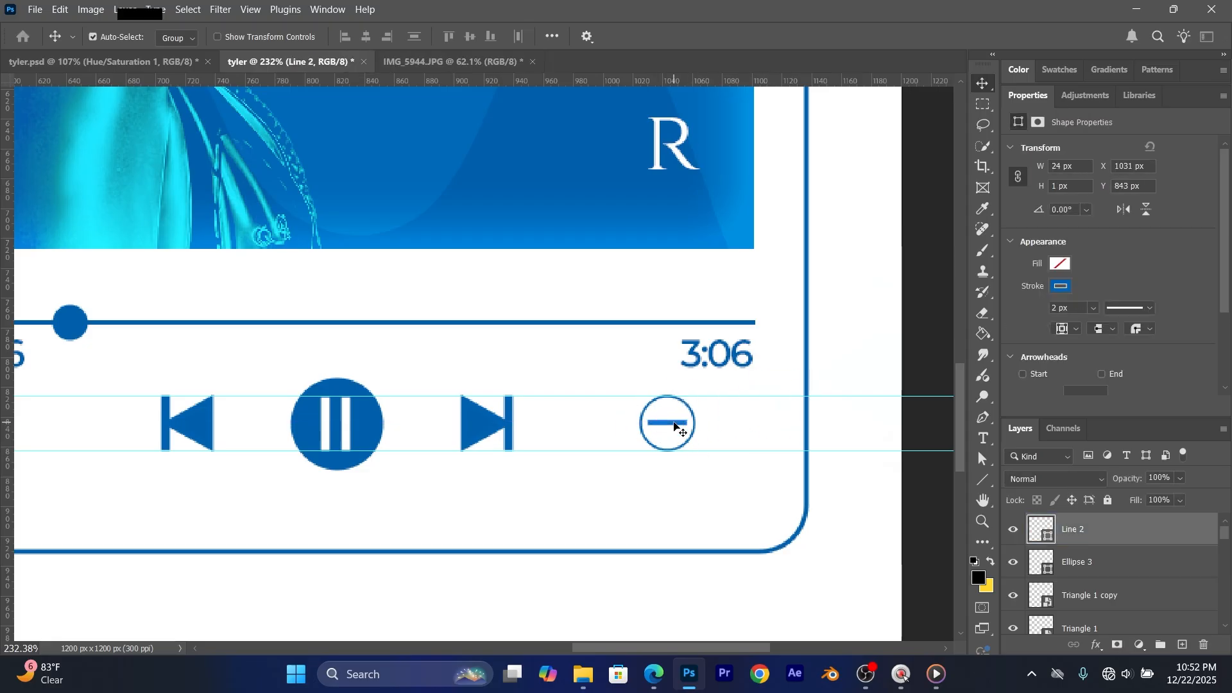
{"action": "left_click", "coordinate": [1104, 330]}
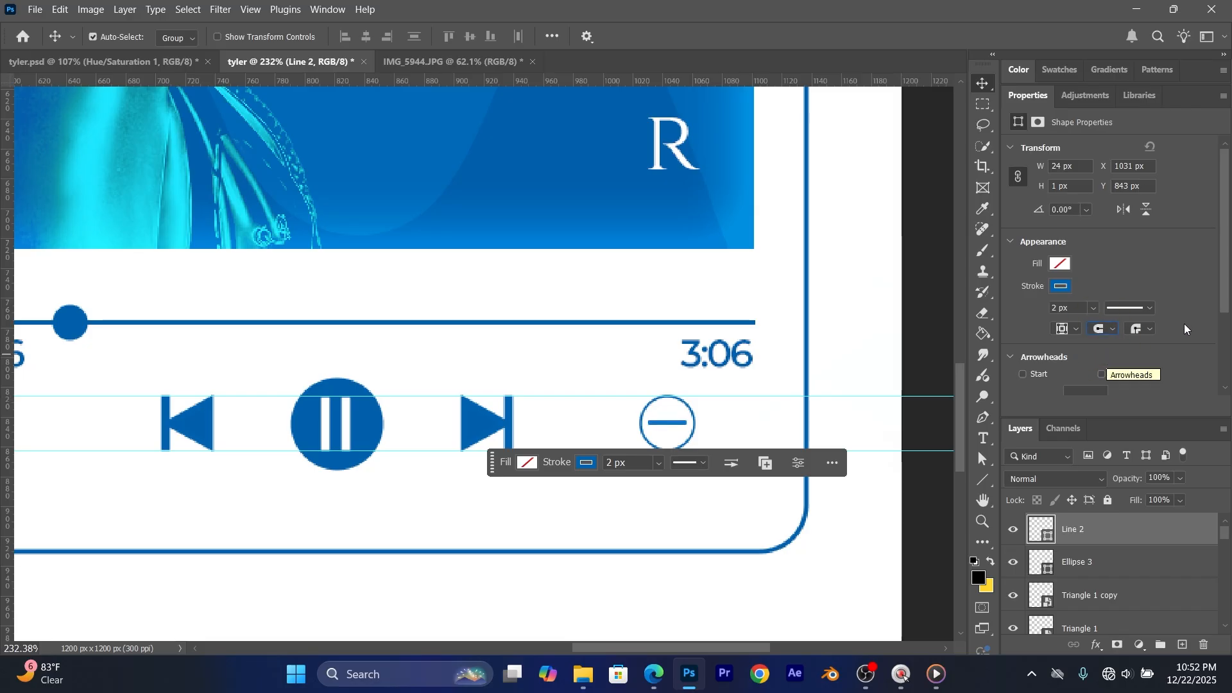
{"action": "left_click", "coordinate": [1141, 329]}
{"action": "left_click", "coordinate": [1140, 358]}
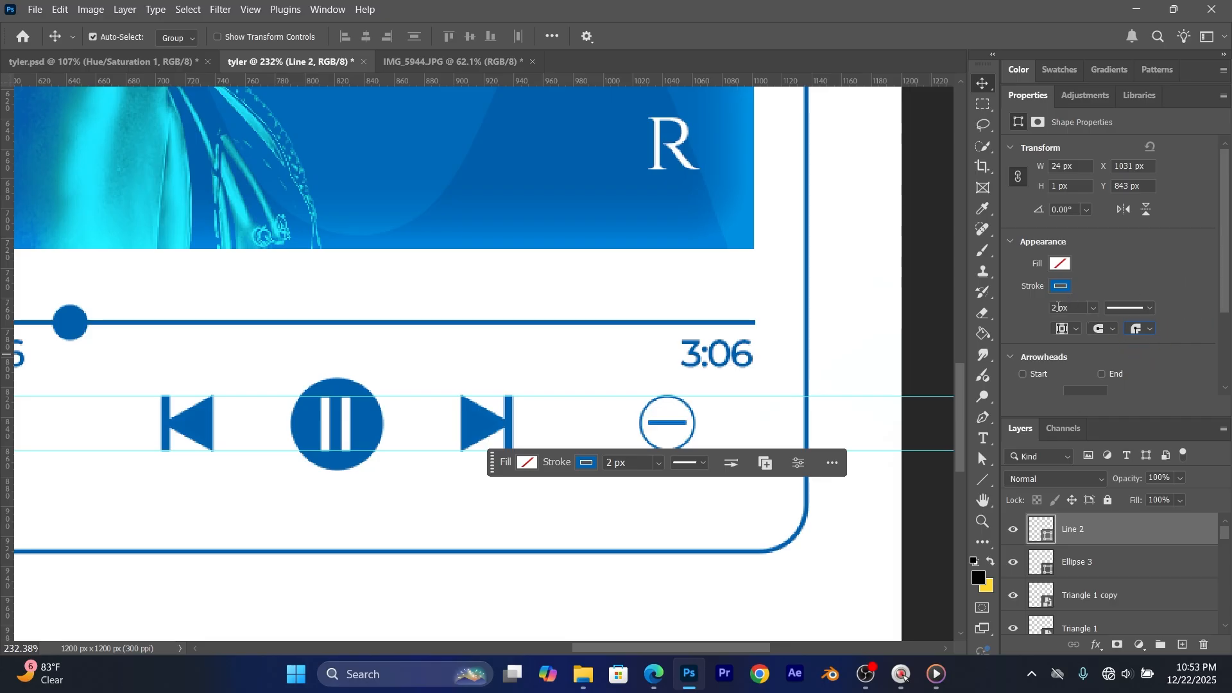
Step: Try to set the line's stroke width to 1.5 px, and deselect the line
{"action": "left_click", "coordinate": [1054, 308]}
{"action": "type", "text": "1.5"}
{"action": "key", "text": "Return"}
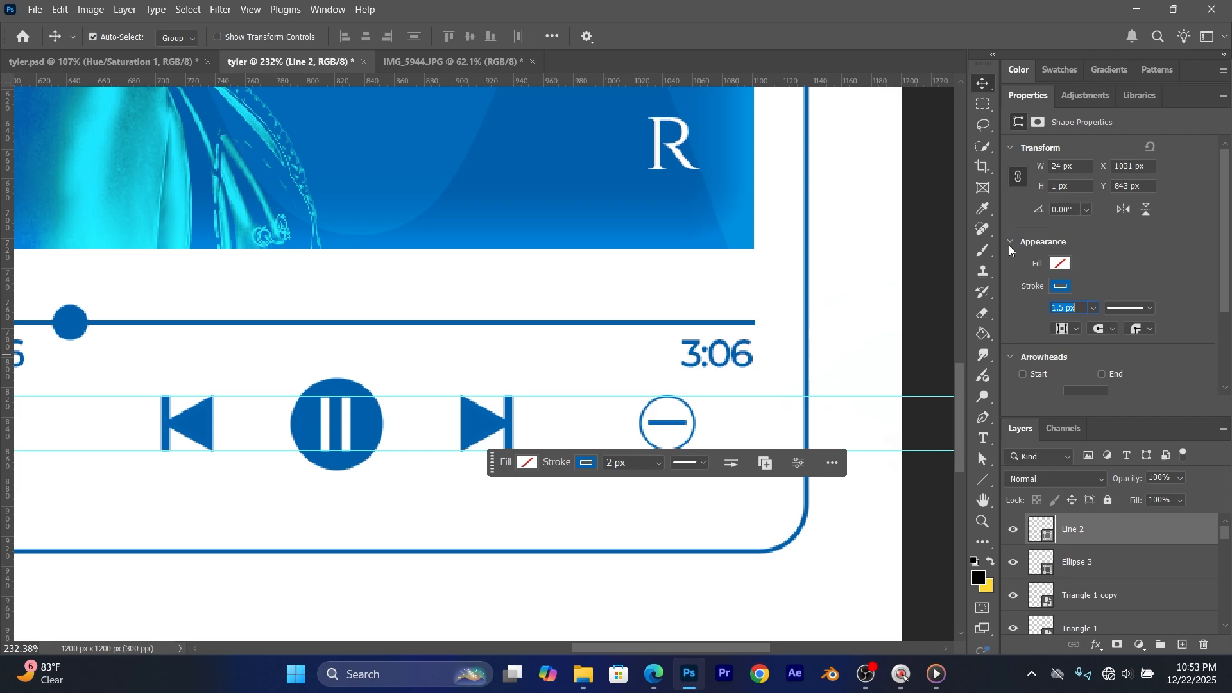
{"action": "left_click", "coordinate": [1034, 315]}
{"action": "left_click", "coordinate": [942, 307]}
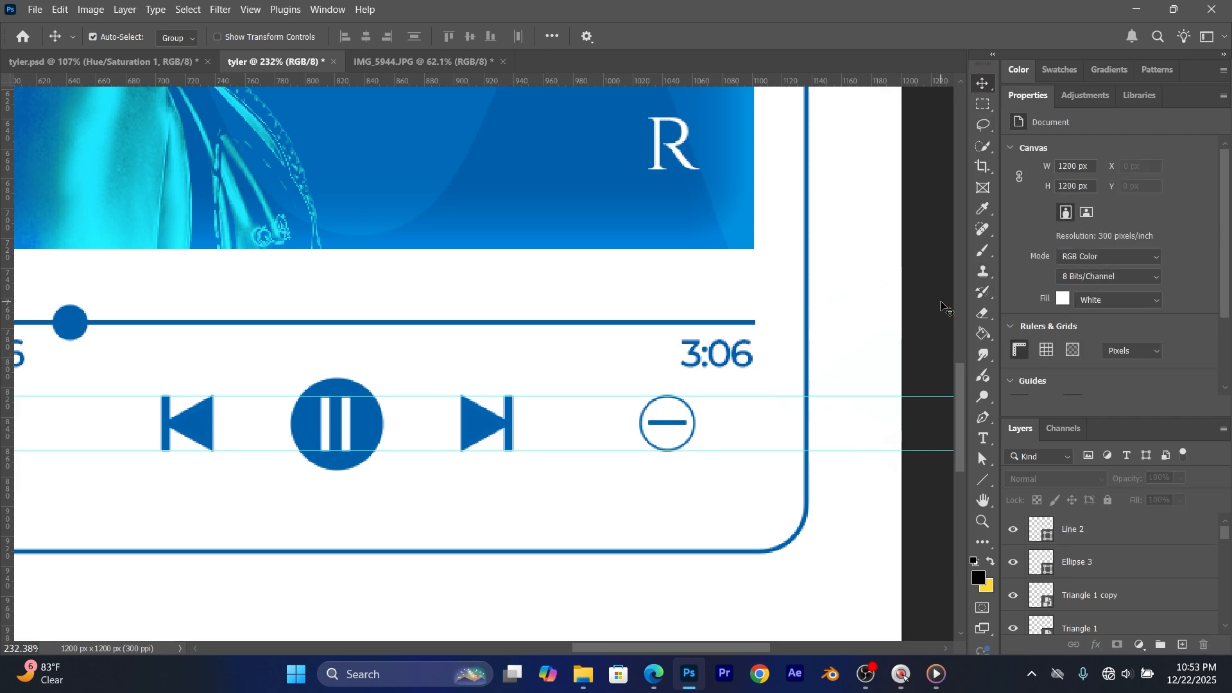
Step: Reselect the line inside the circle, set its stroke width to 1.5 px, and check the icon up close
{"action": "left_click", "coordinate": [669, 425]}
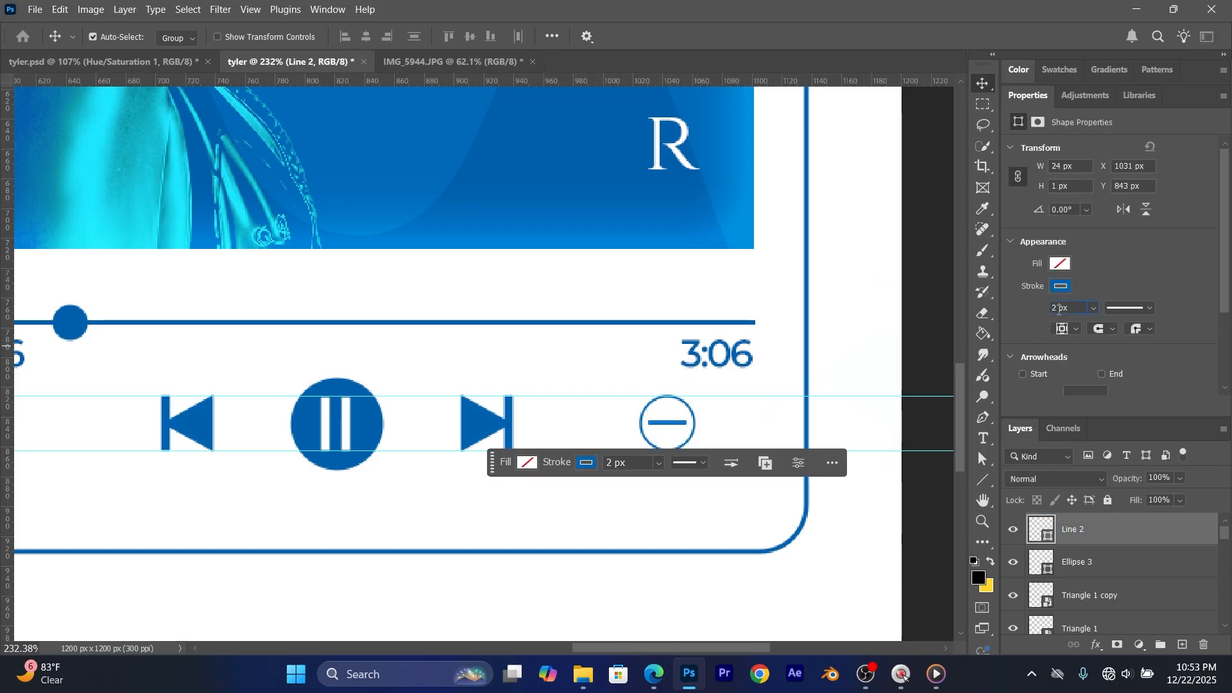
{"action": "left_click", "coordinate": [1059, 308]}
{"action": "type", "text": "1px.5"}
{"action": "key", "text": "Return"}
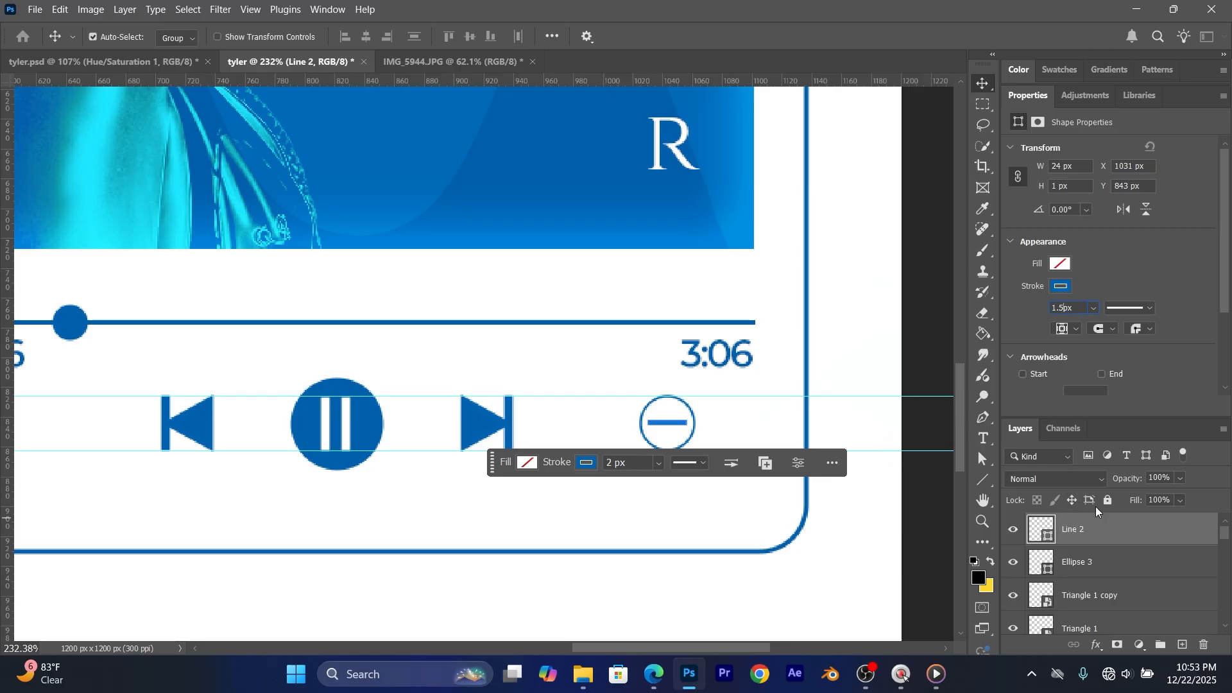
{"action": "left_click", "coordinate": [982, 82]}
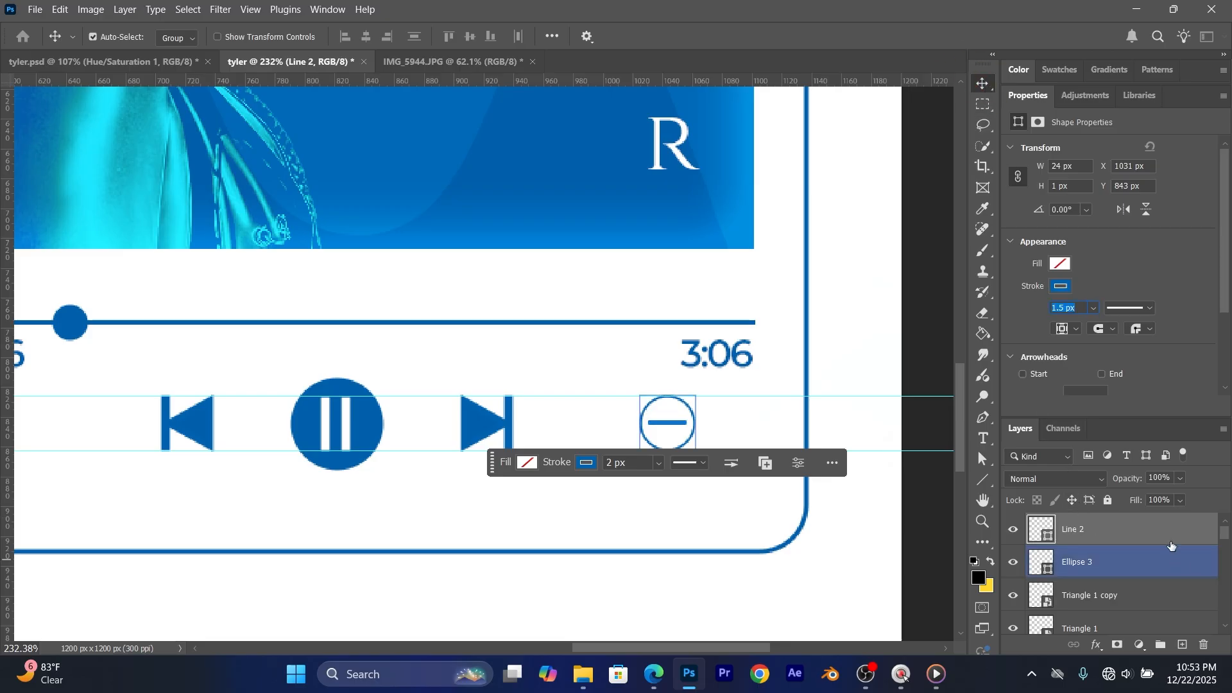
{"action": "left_click", "coordinate": [1169, 537]}
{"action": "left_click", "coordinate": [732, 440]}
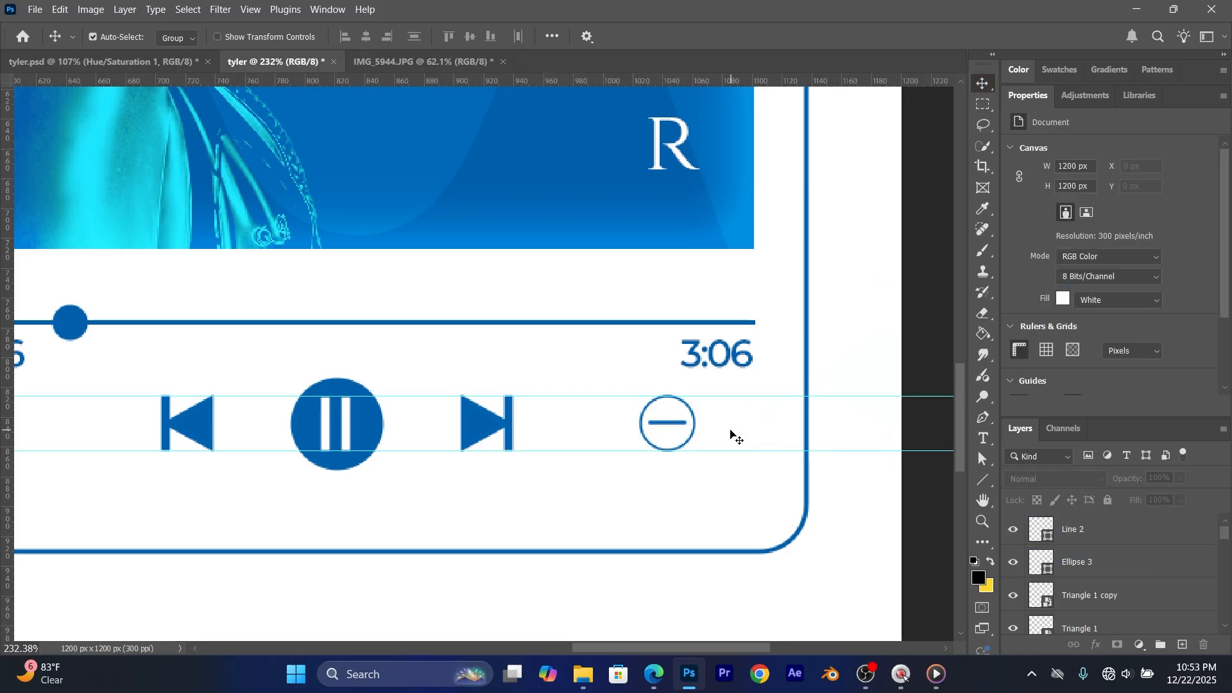
{"action": "scroll", "coordinate": [668, 425], "scroll_direction": "up", "scroll_amount": 1}
{"action": "scroll", "coordinate": [668, 425], "scroll_direction": "up", "scroll_amount": 3}
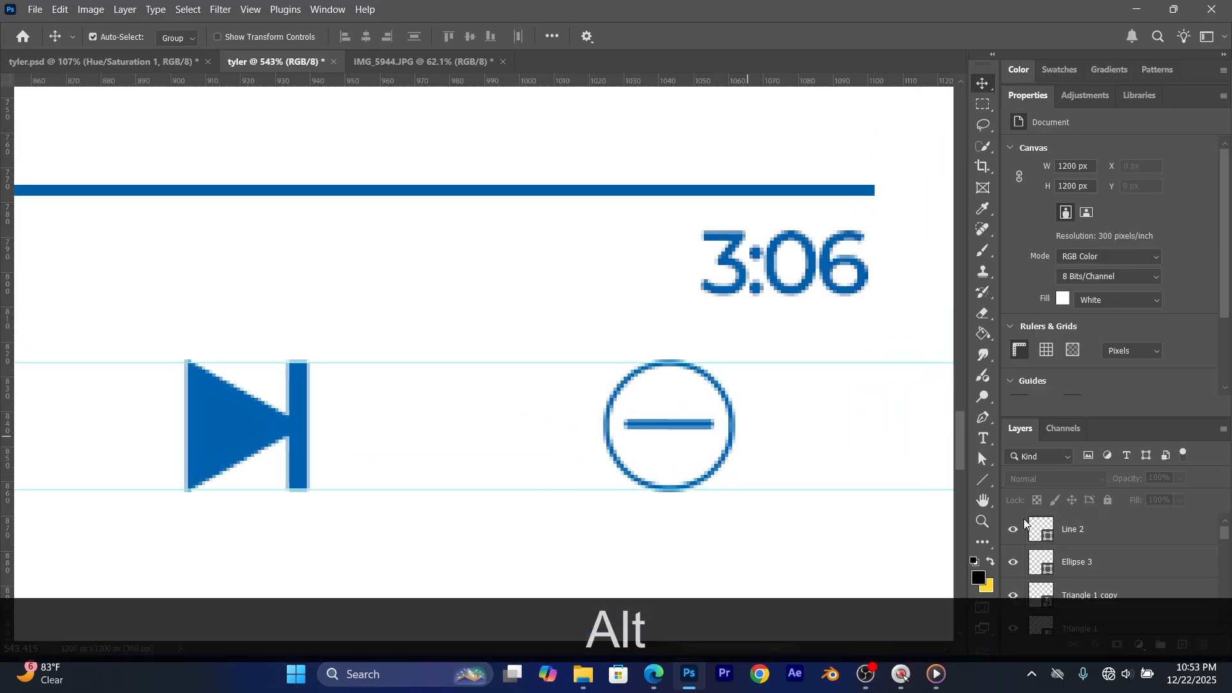
{"action": "left_click", "coordinate": [1095, 541]}
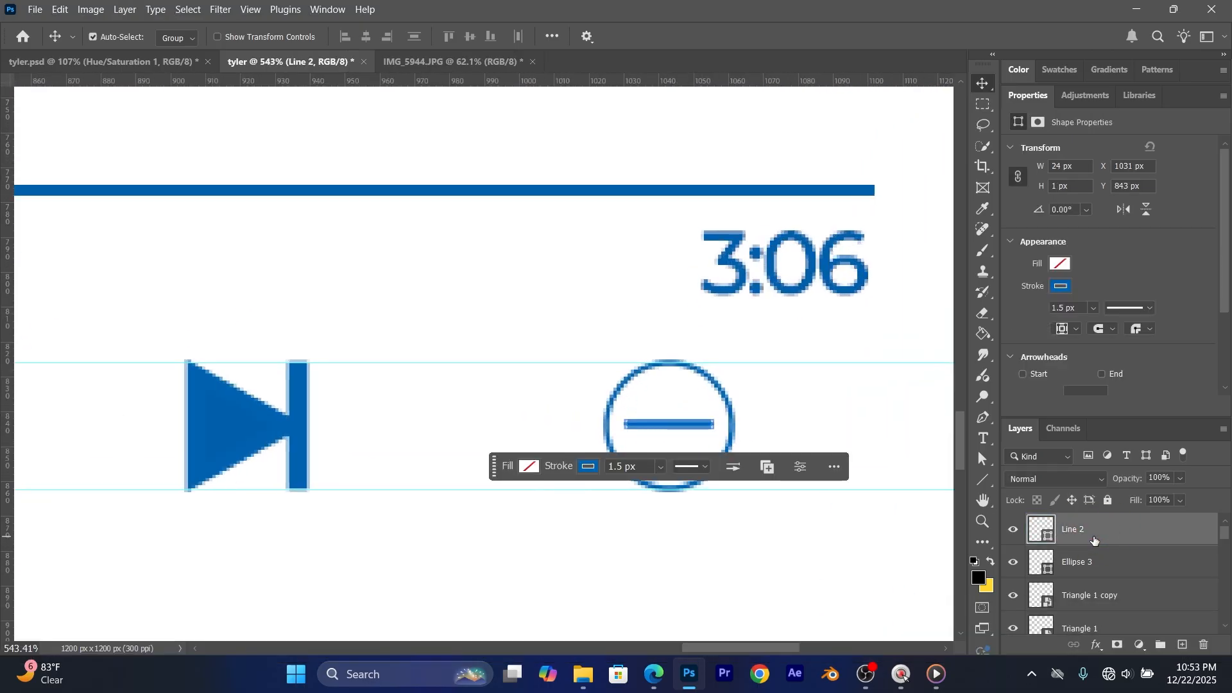
{"action": "scroll", "coordinate": [601, 424], "scroll_direction": "down", "scroll_amount": 4}
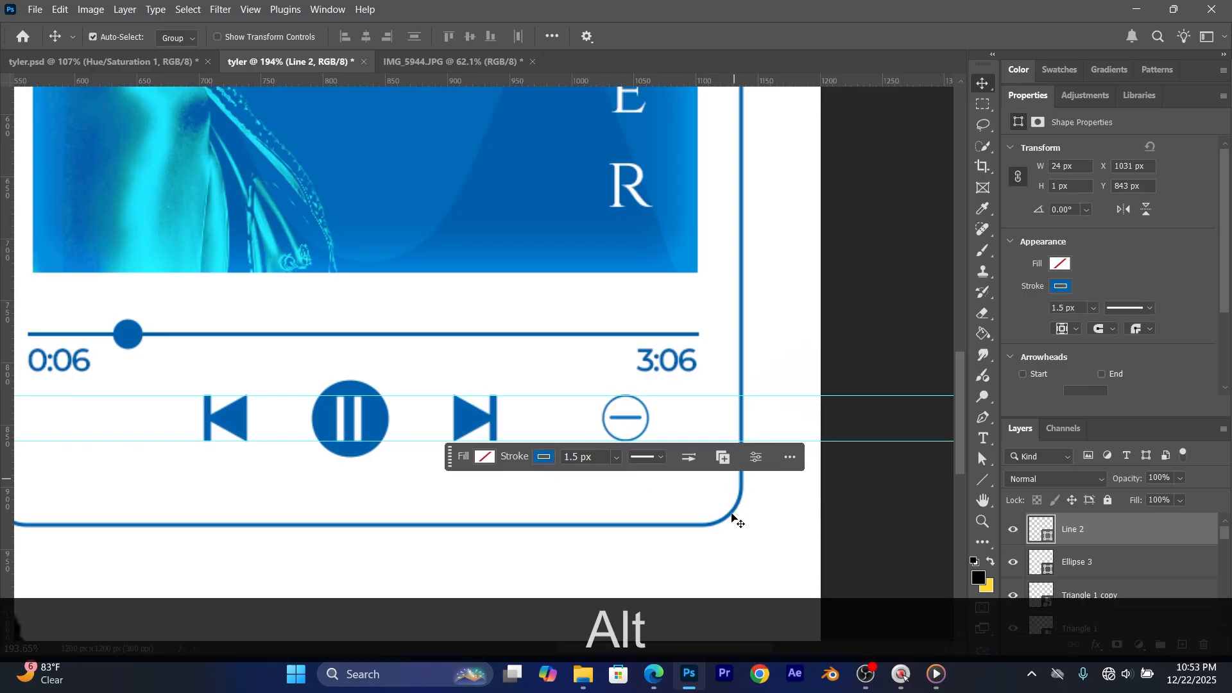
{"action": "scroll", "coordinate": [652, 517], "scroll_direction": "down", "scroll_amount": 2}
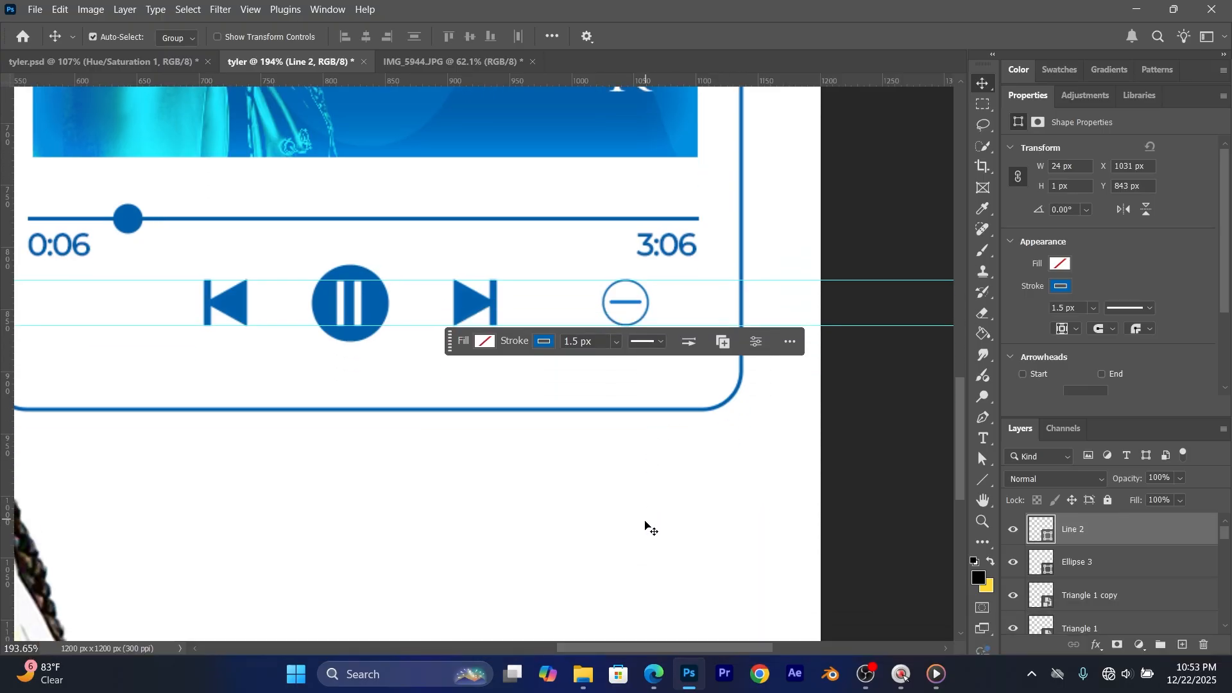
Step: Add a vertical guide between the card's edge and the previous-track icon, and a horizontal guide through the icon's centre
{"action": "left_click_drag", "start_coordinate": [671, 648], "coordinate": [547, 637]}
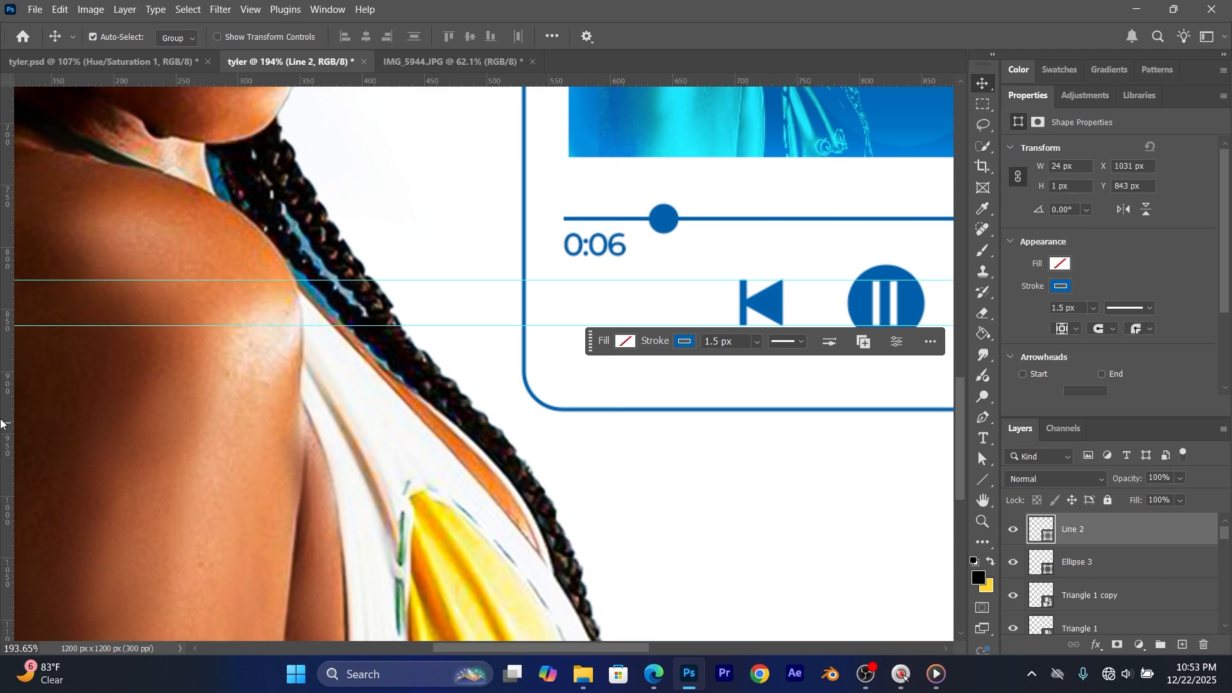
{"action": "left_click_drag", "start_coordinate": [5, 423], "coordinate": [620, 414]}
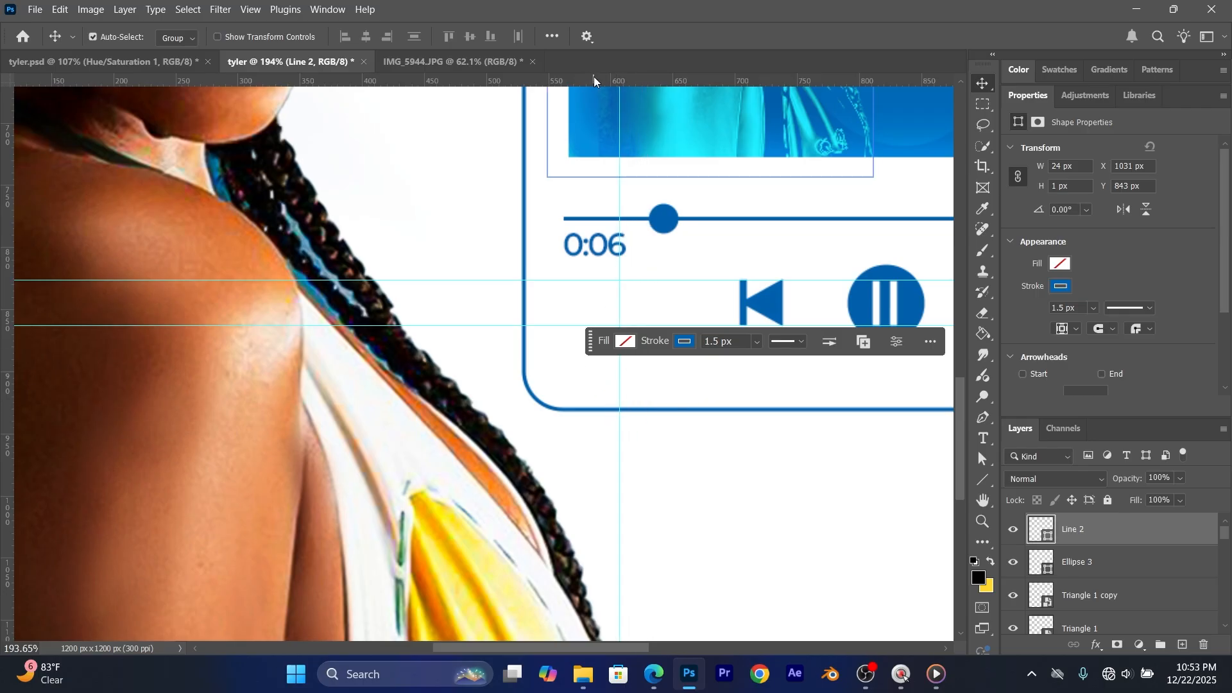
{"action": "left_click_drag", "start_coordinate": [607, 77], "coordinate": [607, 309]}
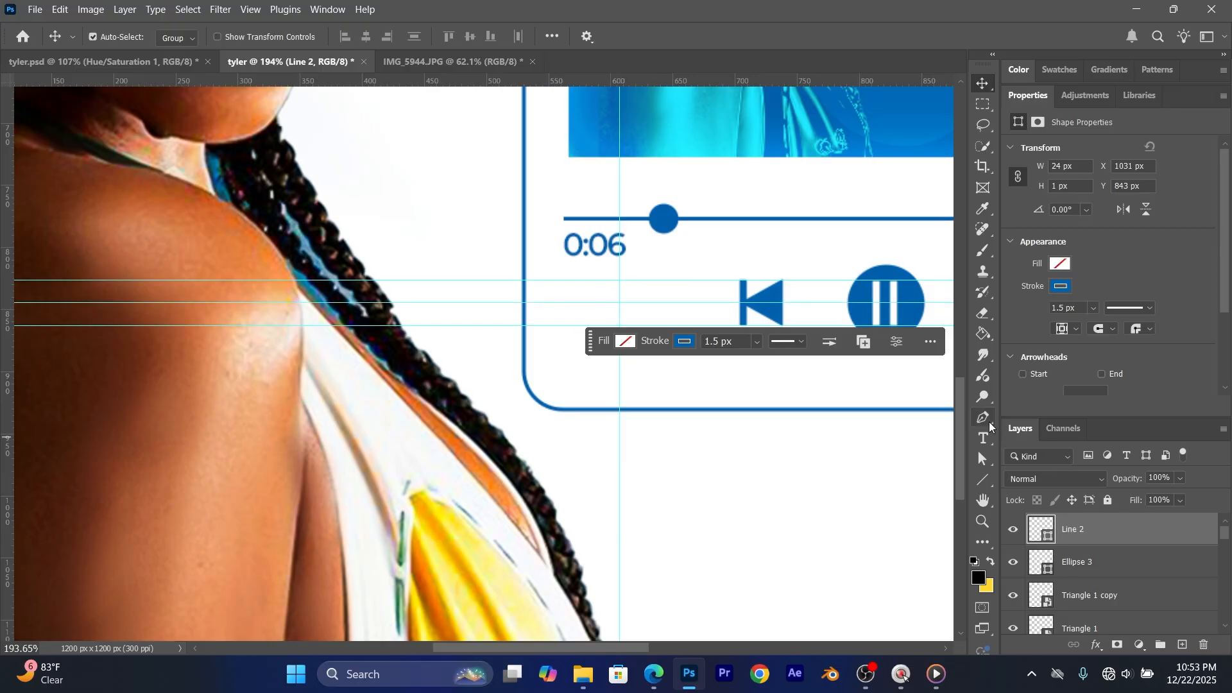
Step: Set up the Pen tool in Shape mode with a fill colour of #005fab
{"action": "left_click", "coordinate": [988, 425]}
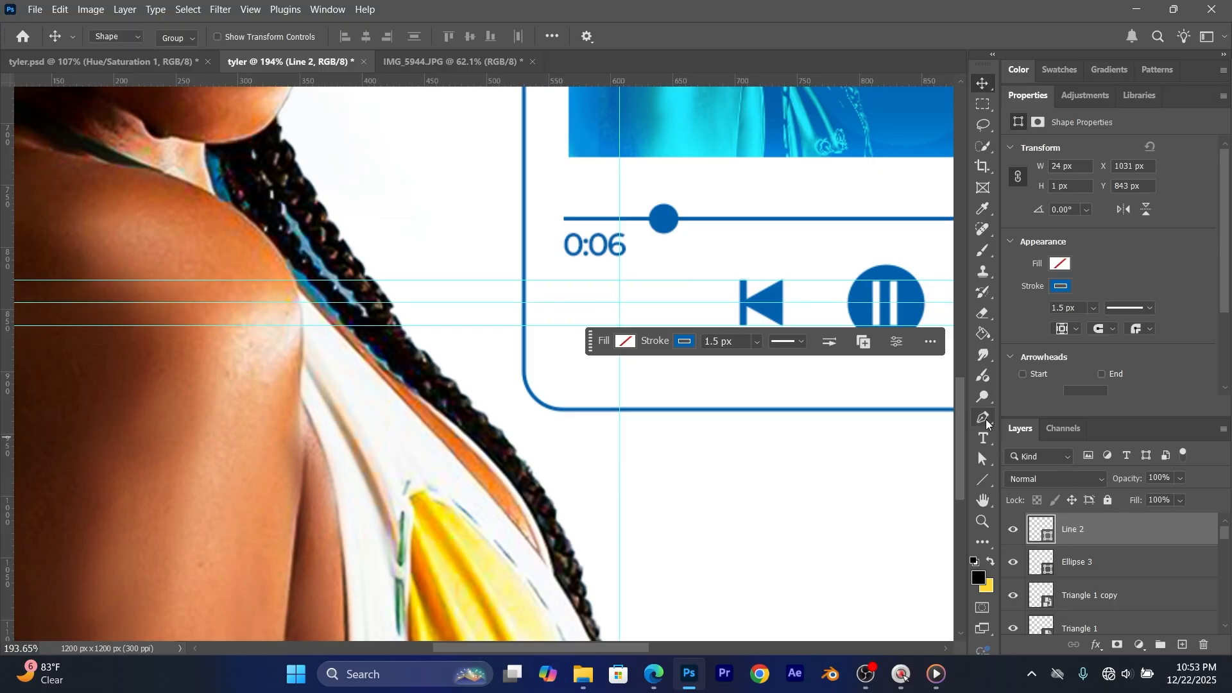
{"action": "left_click", "coordinate": [135, 37]}
{"action": "left_click", "coordinate": [119, 50]}
{"action": "left_click", "coordinate": [180, 36]}
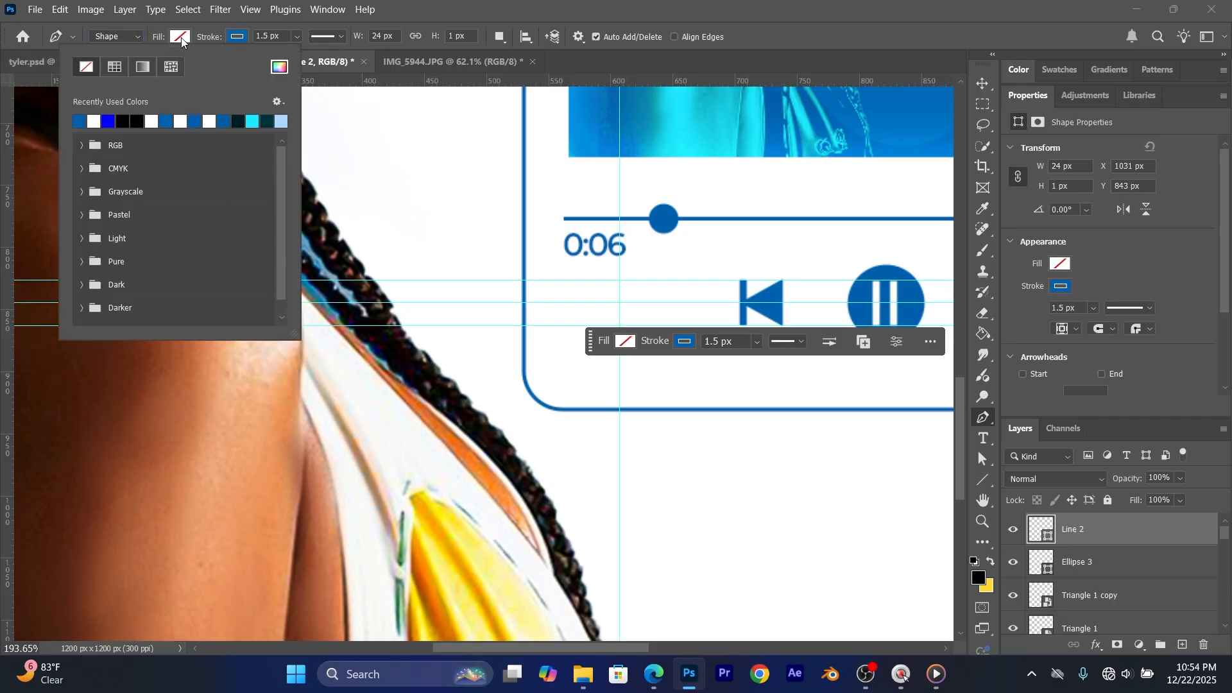
{"action": "left_click", "coordinate": [280, 67]}
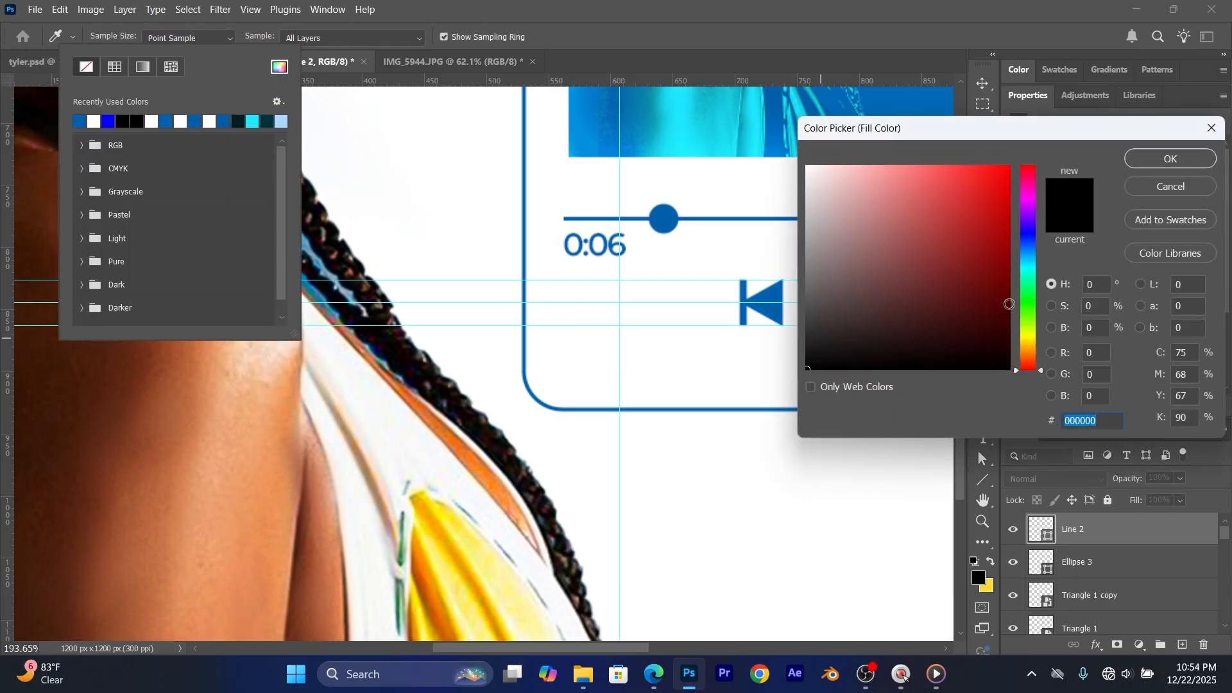
{"action": "type", "text": "005fab"}
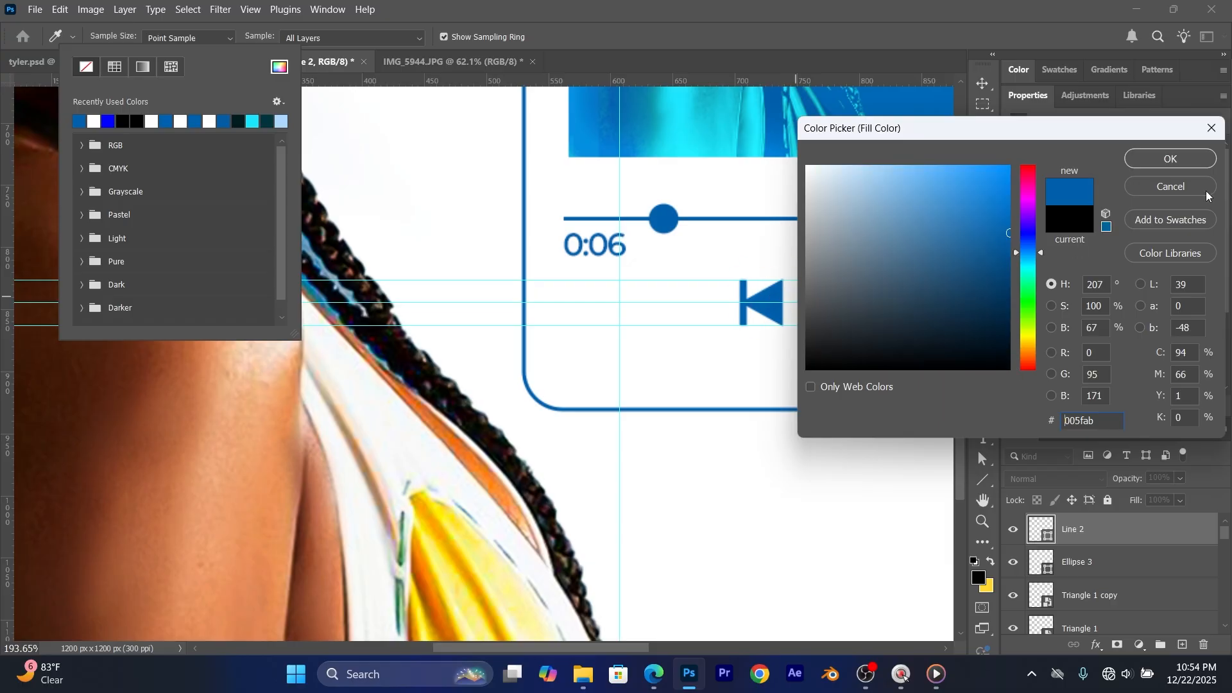
{"action": "left_click", "coordinate": [1175, 158]}
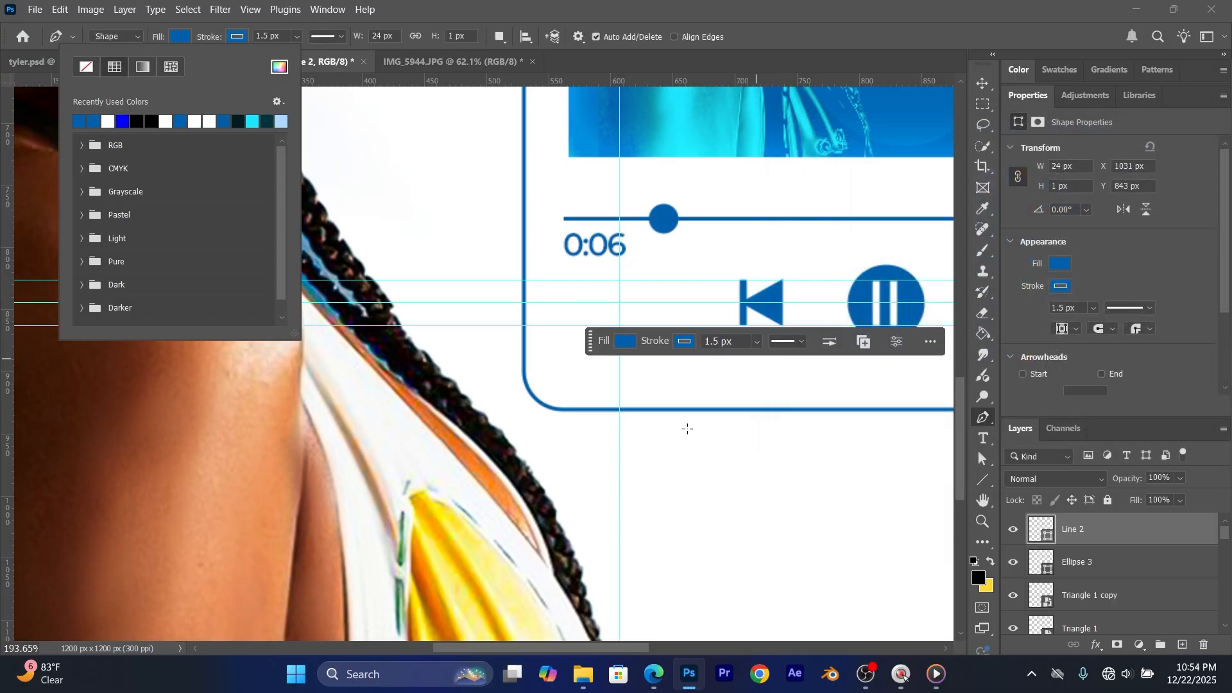
Step: Draw a rounded half-heart about 31 by 37 px between the guides, from their intersection over the top to the lower guide
{"action": "mouse_move", "coordinate": [592, 648]}
{"action": "left_mouse_down"}
{"action": "mouse_move", "coordinate": [619, 650]}
{"action": "mouse_move", "coordinate": [601, 648]}
{"action": "left_mouse_up"}
{"action": "scroll", "coordinate": [552, 390], "scroll_direction": "up", "scroll_amount": 5}
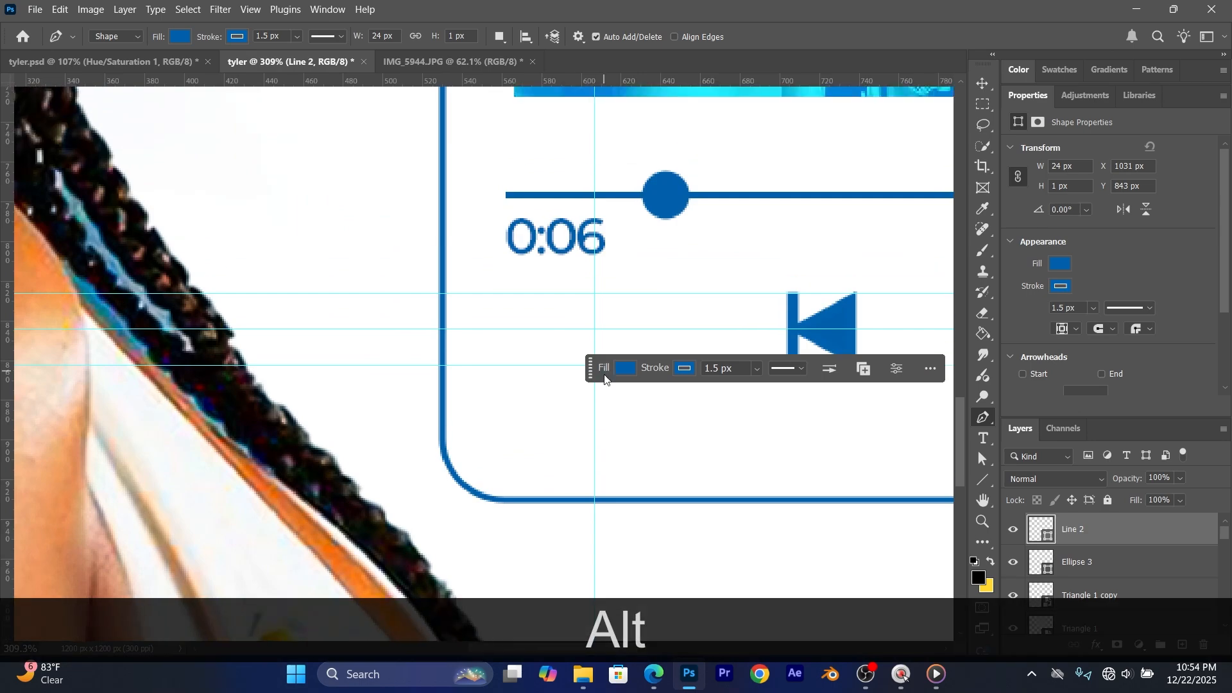
{"action": "scroll", "coordinate": [601, 385], "scroll_direction": "up", "scroll_amount": 1}
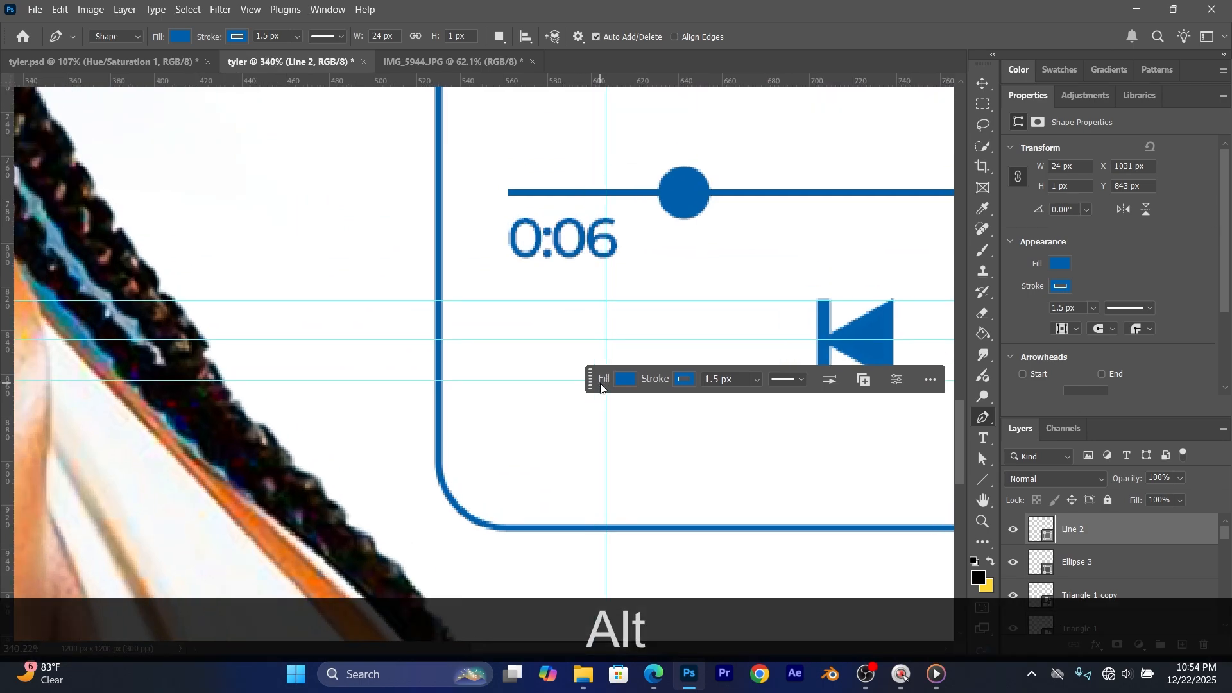
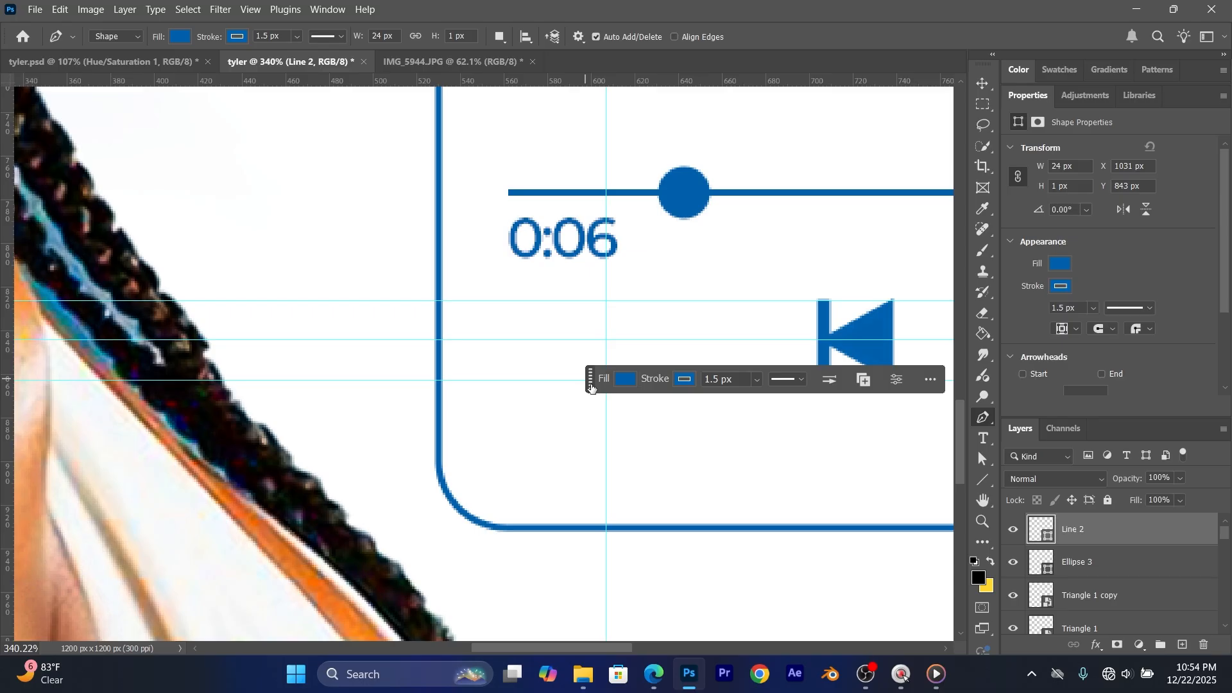
{"action": "mouse_move", "coordinate": [590, 385]}
{"action": "left_mouse_down"}
{"action": "mouse_move", "coordinate": [567, 504]}
{"action": "mouse_move", "coordinate": [483, 528]}
{"action": "left_mouse_up"}
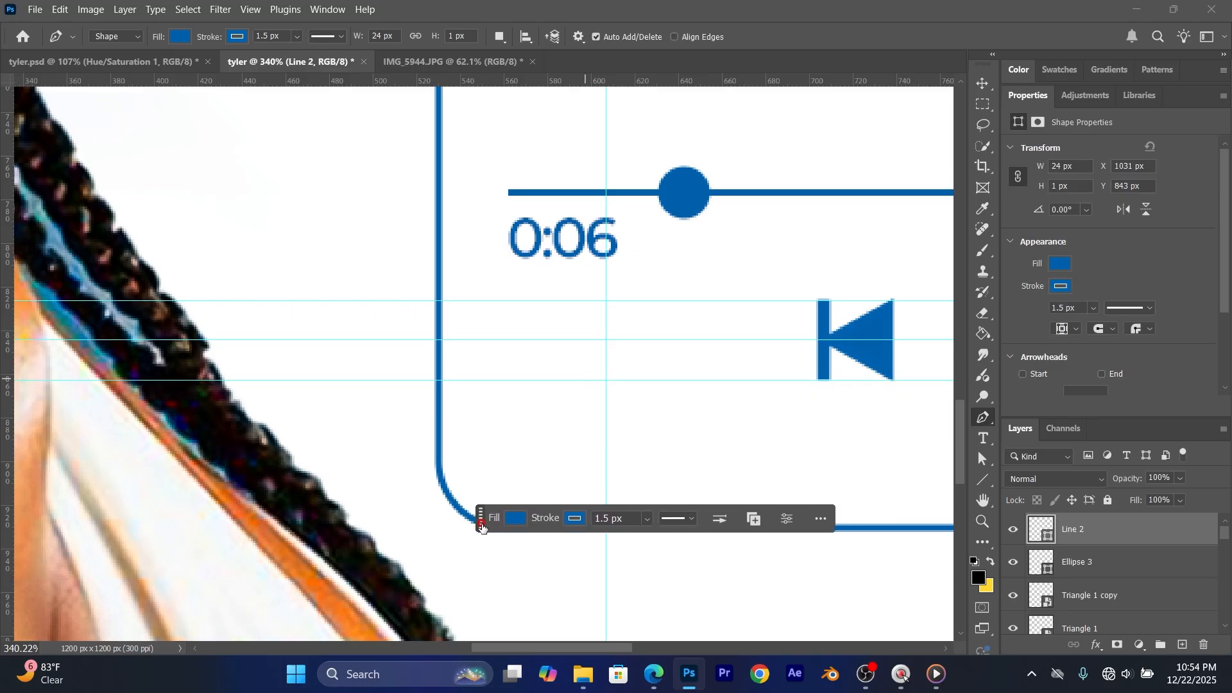
{"action": "left_click", "coordinate": [605, 340]}
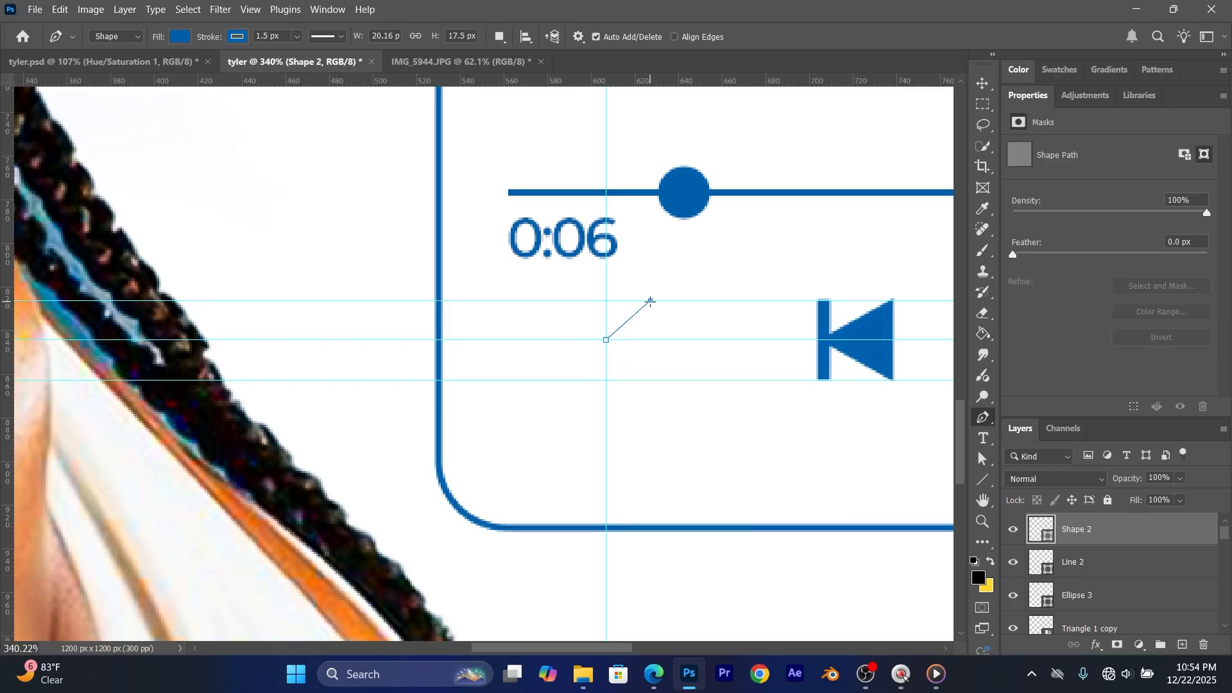
{"action": "left_click_drag", "start_coordinate": [650, 300], "coordinate": [665, 348]}
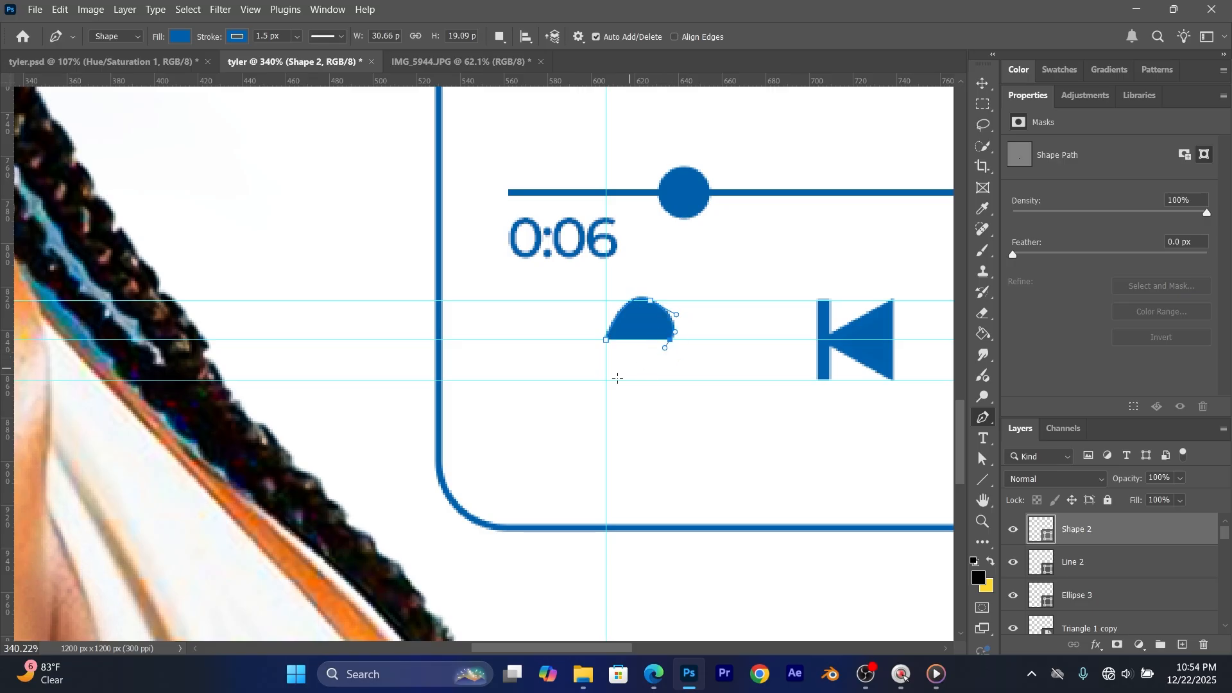
{"action": "left_click", "coordinate": [606, 381]}
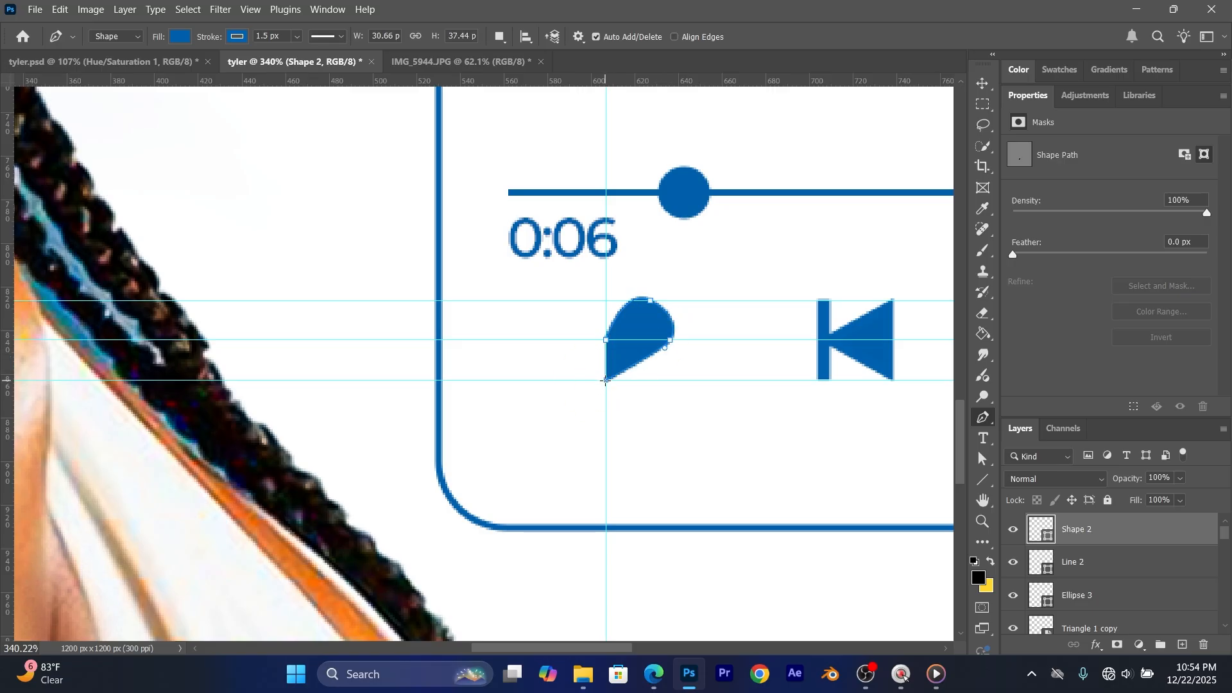
Step: Adjust both direction handles of the half-heart's top anchor to flatten and smooth its upper curve
{"action": "scroll", "coordinate": [687, 347], "scroll_direction": "up", "scroll_amount": 4}
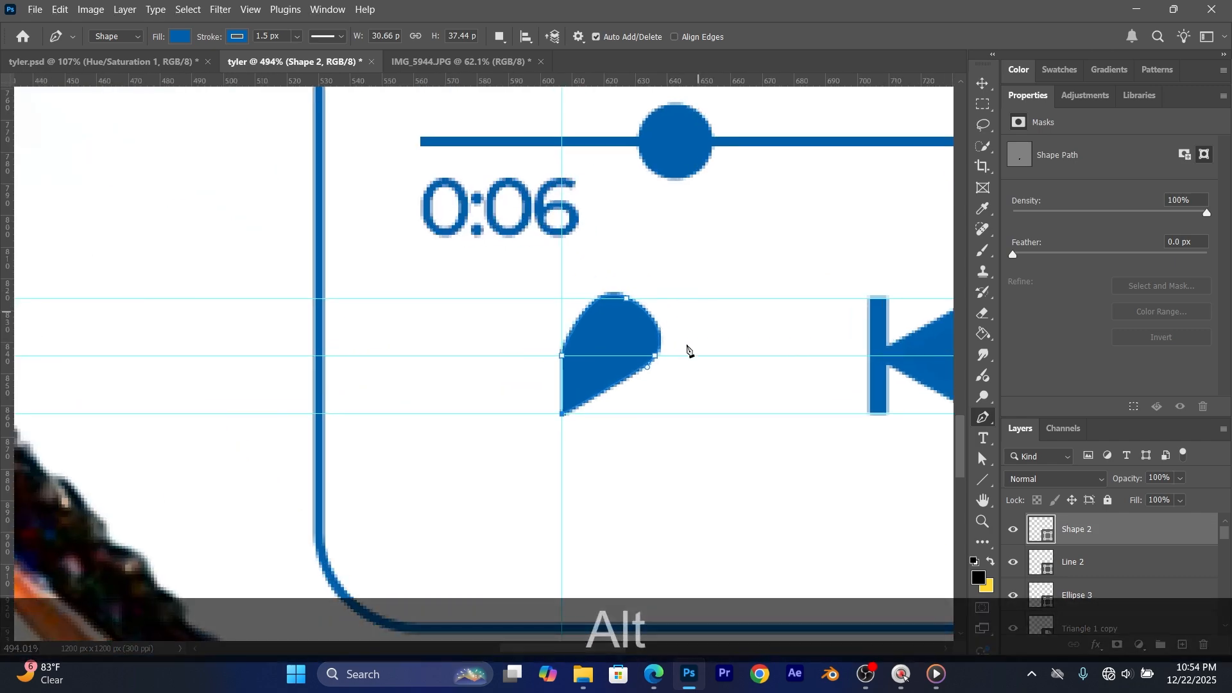
{"action": "scroll", "coordinate": [669, 380], "scroll_direction": "up", "scroll_amount": 2}
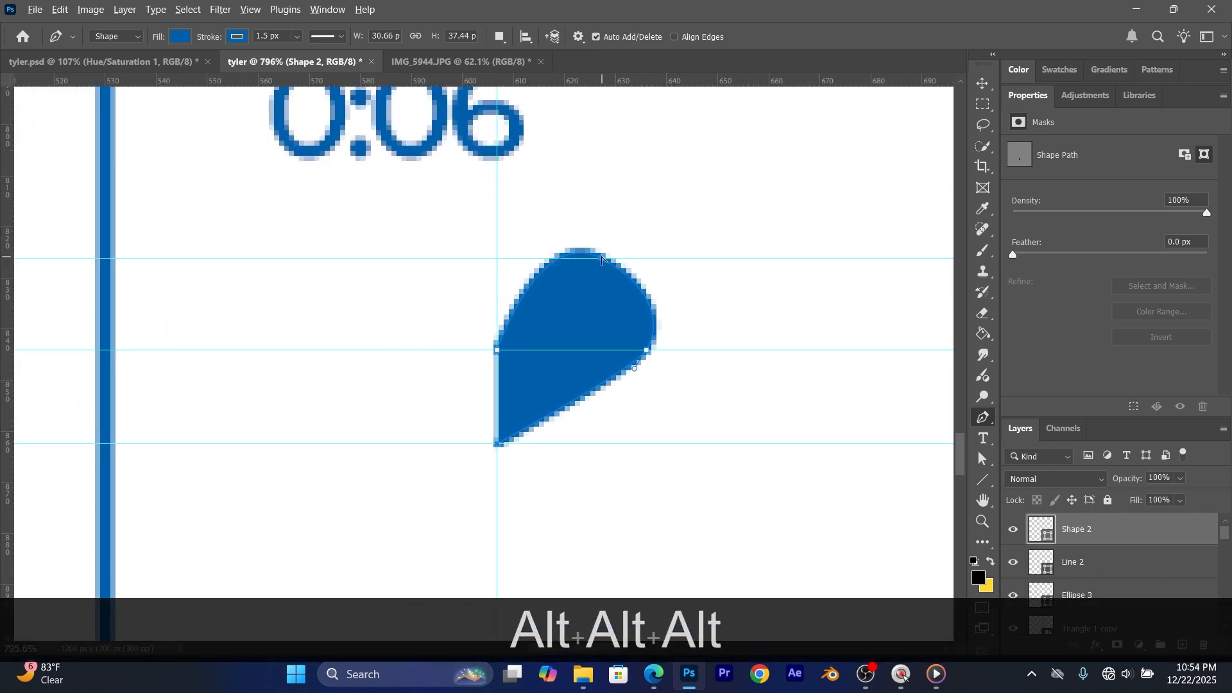
{"action": "left_click", "coordinate": [602, 257]}
{"action": "key", "text": "ctrl+z"}
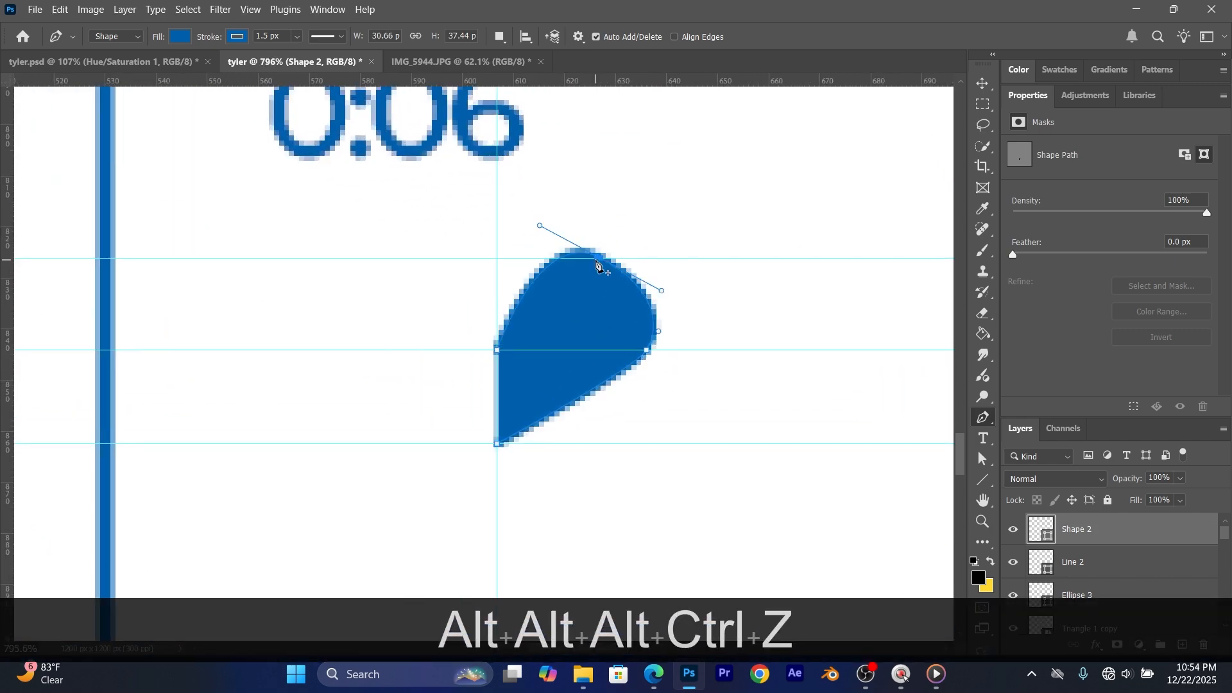
{"action": "key", "text": "ctrl"}
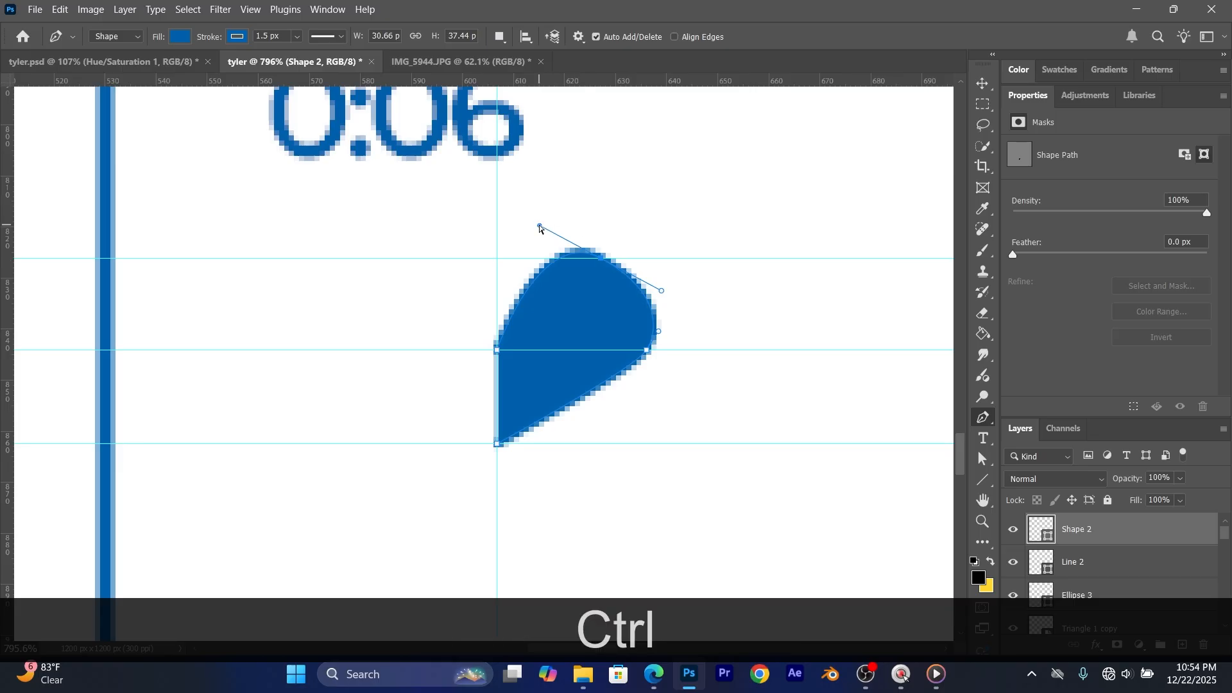
{"action": "left_click_drag", "start_coordinate": [540, 228], "coordinate": [537, 244]}
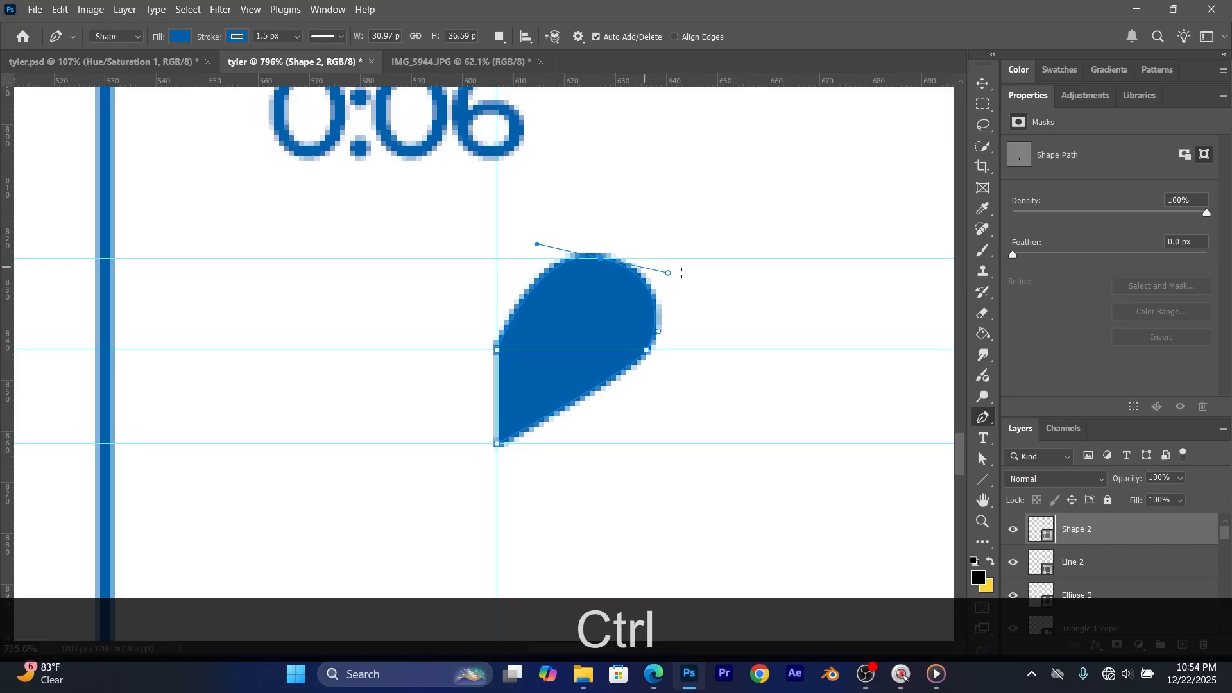
{"action": "key", "text": "alt"}
{"action": "left_click_drag", "start_coordinate": [668, 272], "coordinate": [652, 279]}
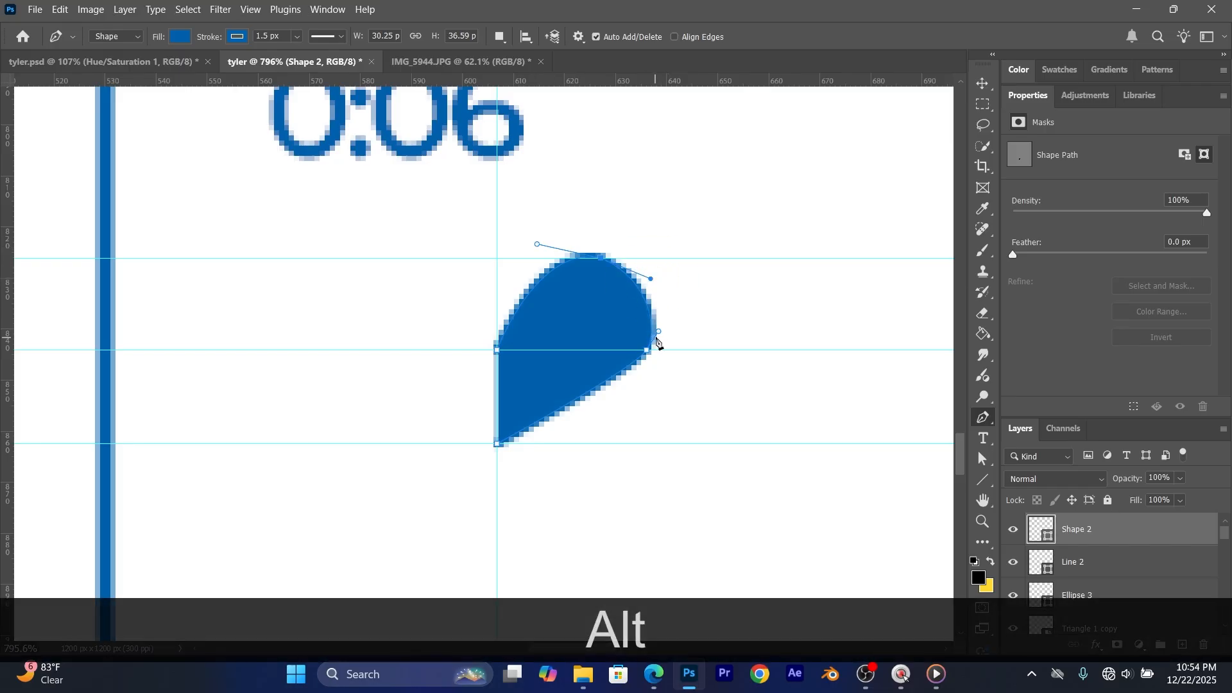
Step: Adjust the upper and lower direction handles of the half-heart's outer anchor to round its side and lower curve
{"action": "key", "text": "alt"}
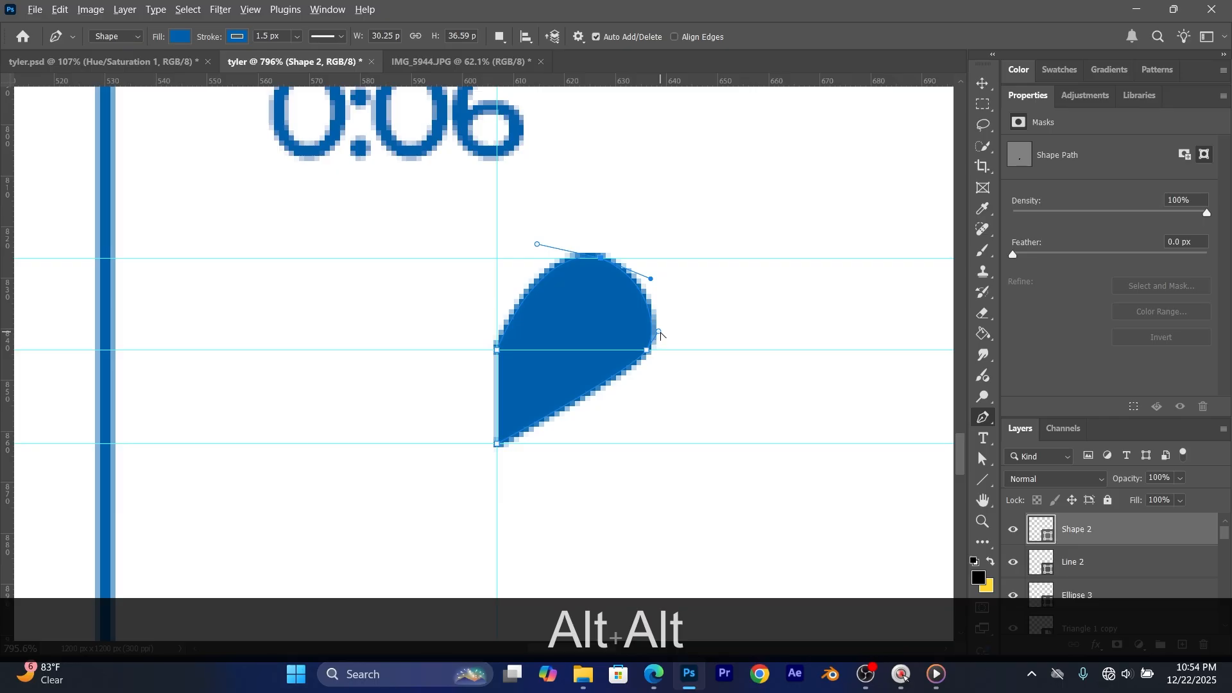
{"action": "left_click_drag", "start_coordinate": [659, 332], "coordinate": [655, 320]}
{"action": "left_click_drag", "start_coordinate": [634, 369], "coordinate": [608, 405]}
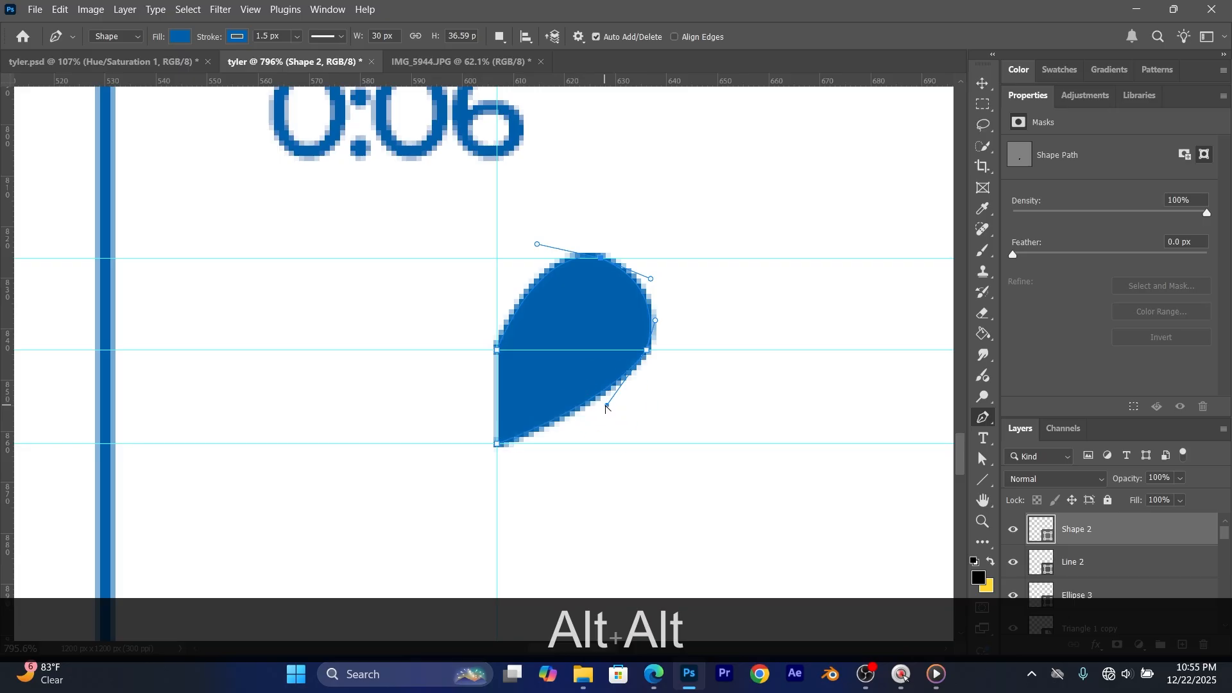
{"action": "left_click_drag", "start_coordinate": [608, 406], "coordinate": [616, 413]}
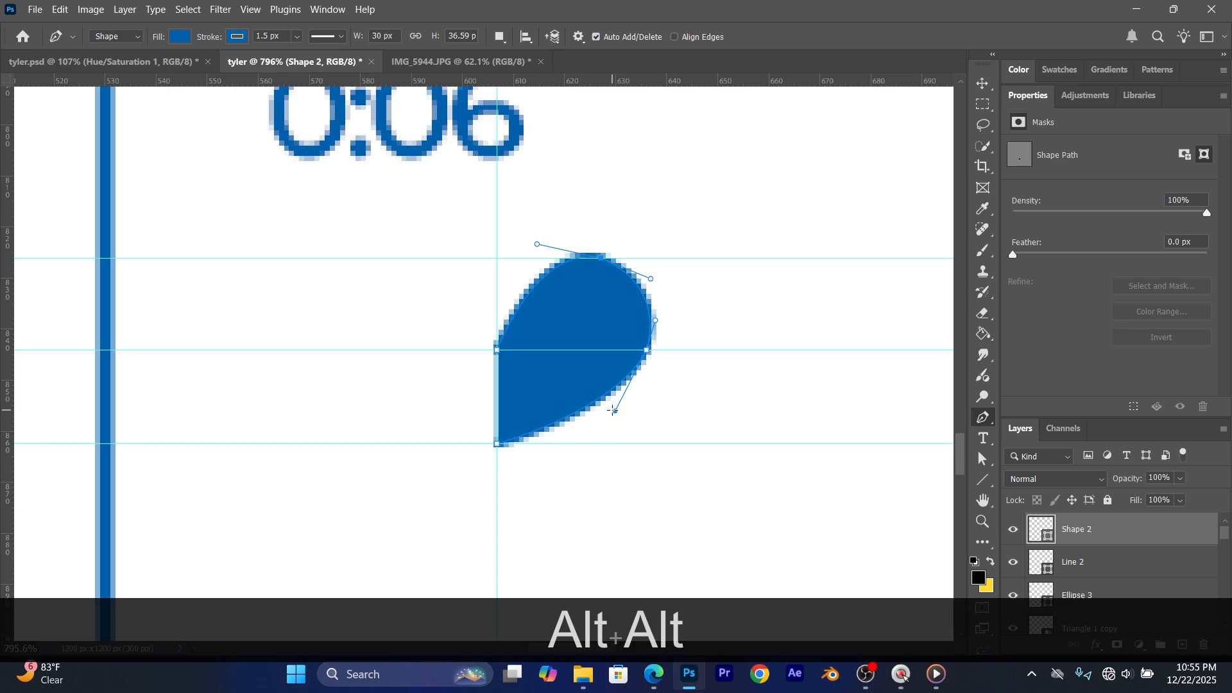
{"action": "key", "text": "alt"}
{"action": "left_click_drag", "start_coordinate": [617, 415], "coordinate": [607, 412]}
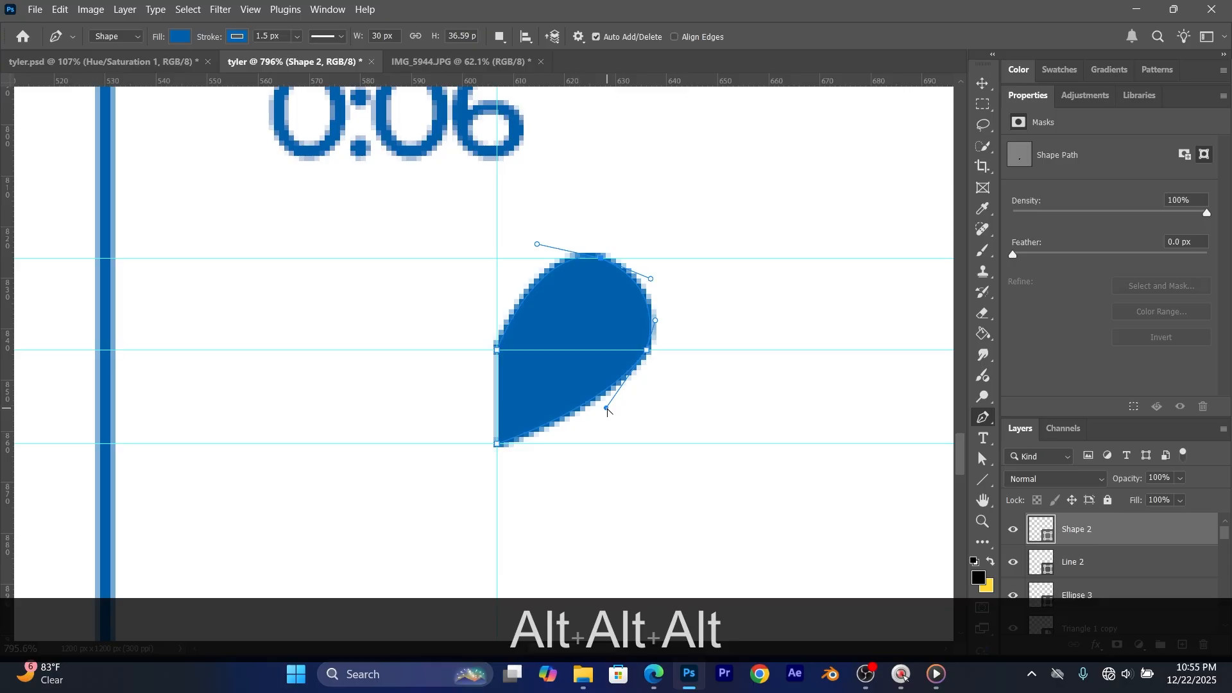
{"action": "key", "text": "alt"}
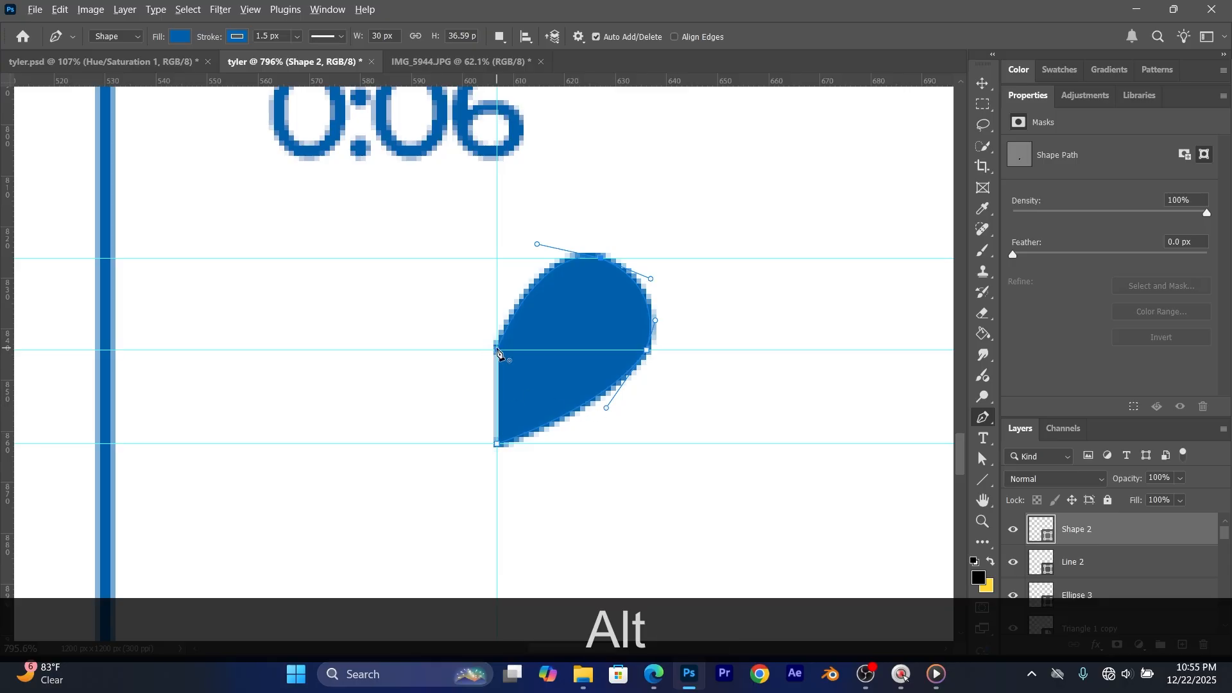
{"action": "left_click", "coordinate": [498, 355], "text": "alt"}
{"action": "left_click", "coordinate": [497, 353], "text": "alt"}
{"action": "key", "text": "ctrl+alt+z"}
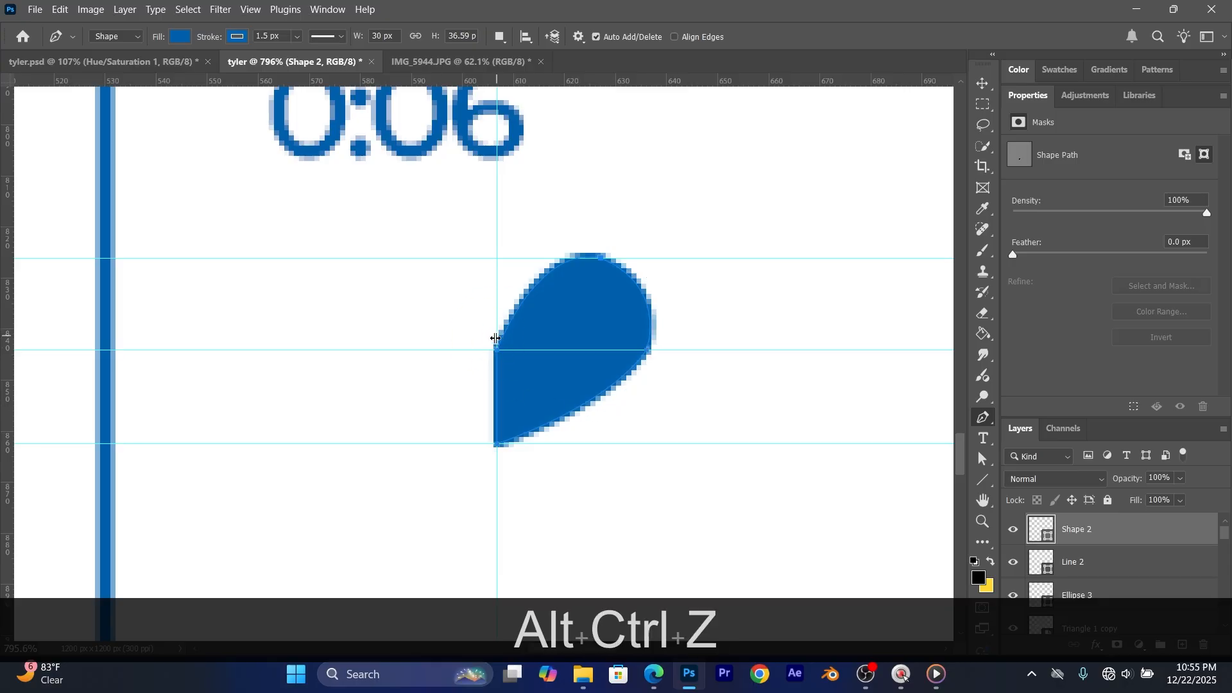
{"action": "key", "text": "ctrl"}
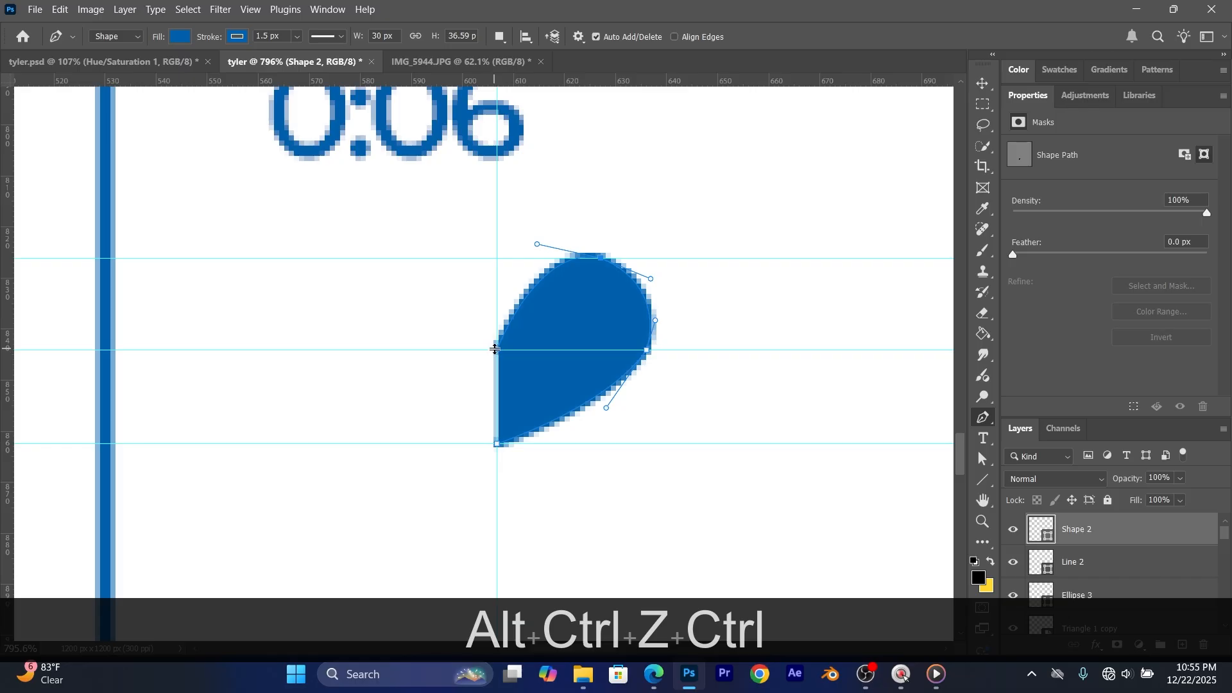
{"action": "key", "text": "ctrl"}
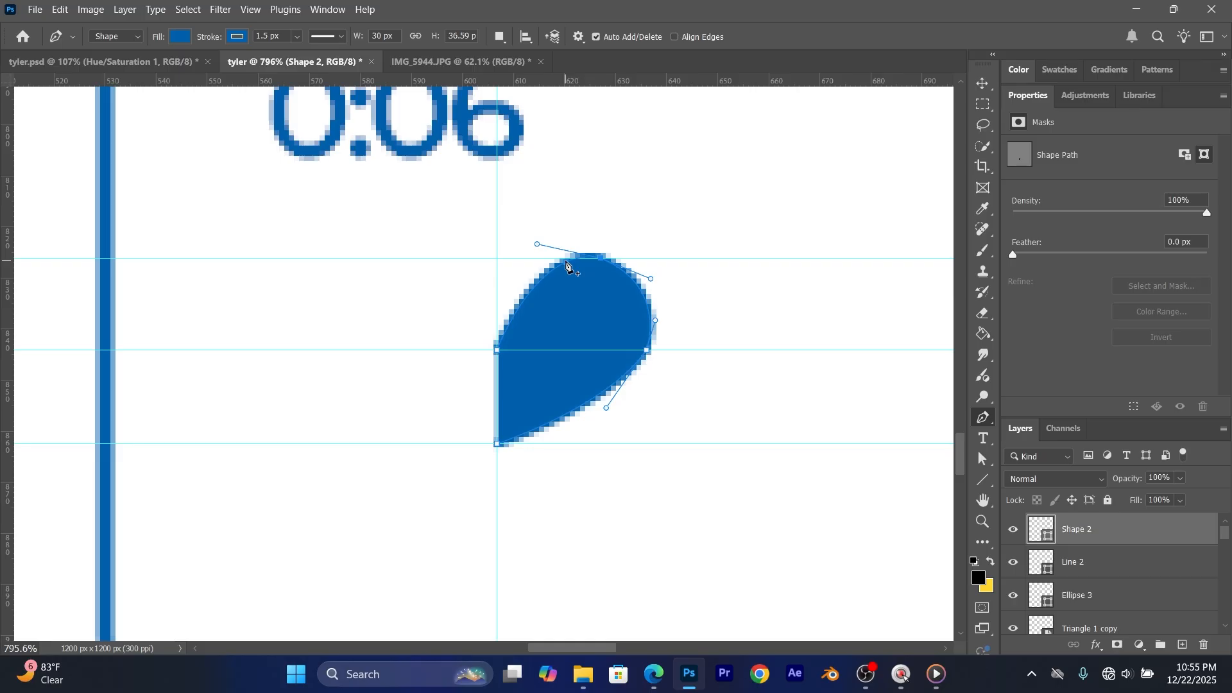
{"action": "key", "text": "ctrl"}
Step: Move the upper anchor on the half-heart's straight side up about 9 px with the guides hidden, and show the guides again
{"action": "key", "text": "ctrl+h"}
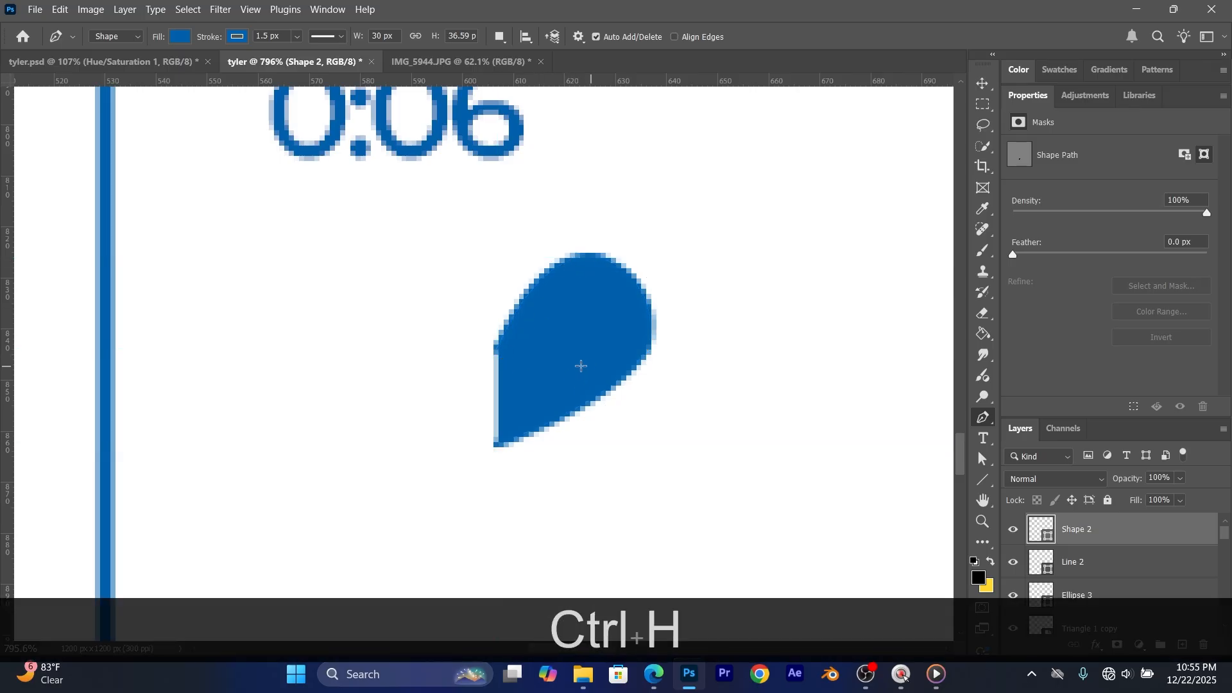
{"action": "key", "text": "ctrl"}
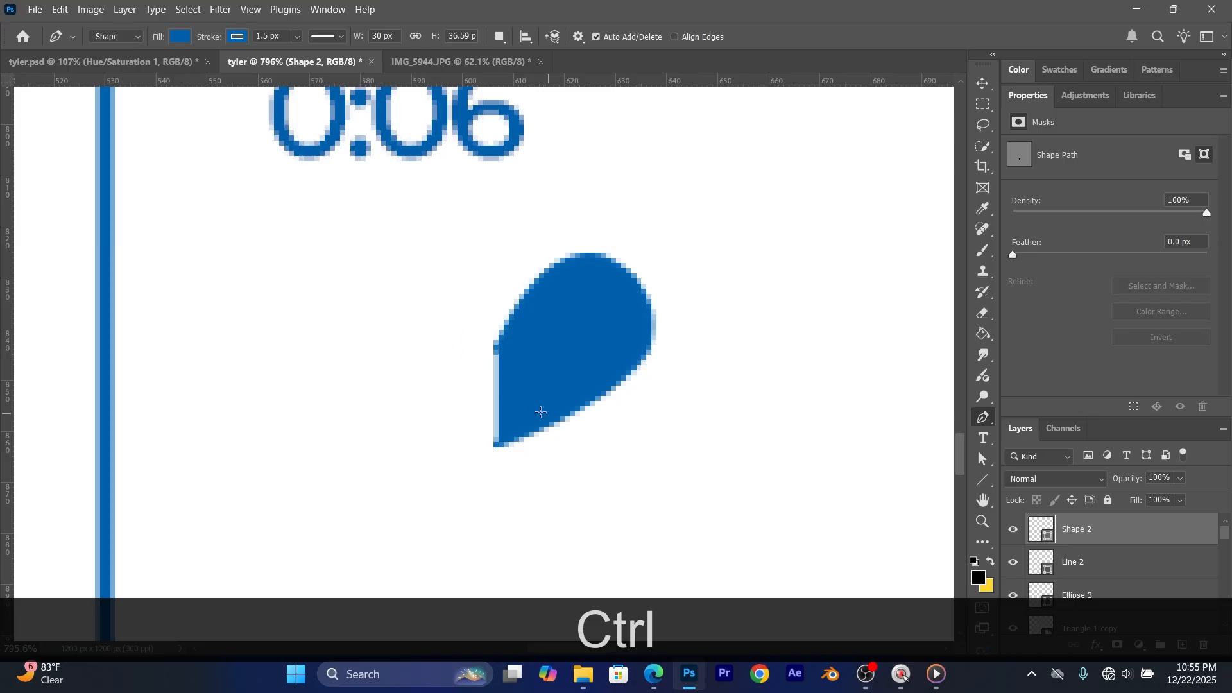
{"action": "left_click", "coordinate": [498, 446]}
{"action": "left_click", "coordinate": [509, 431]}
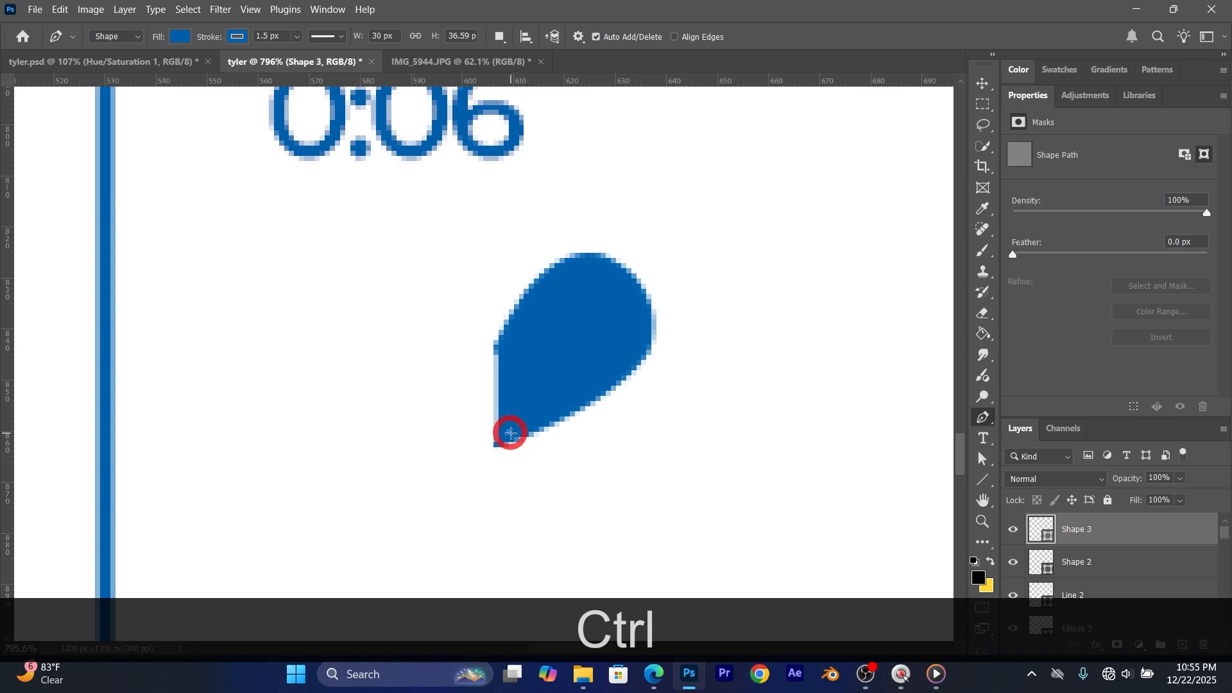
{"action": "key", "text": "ctrl+z"}
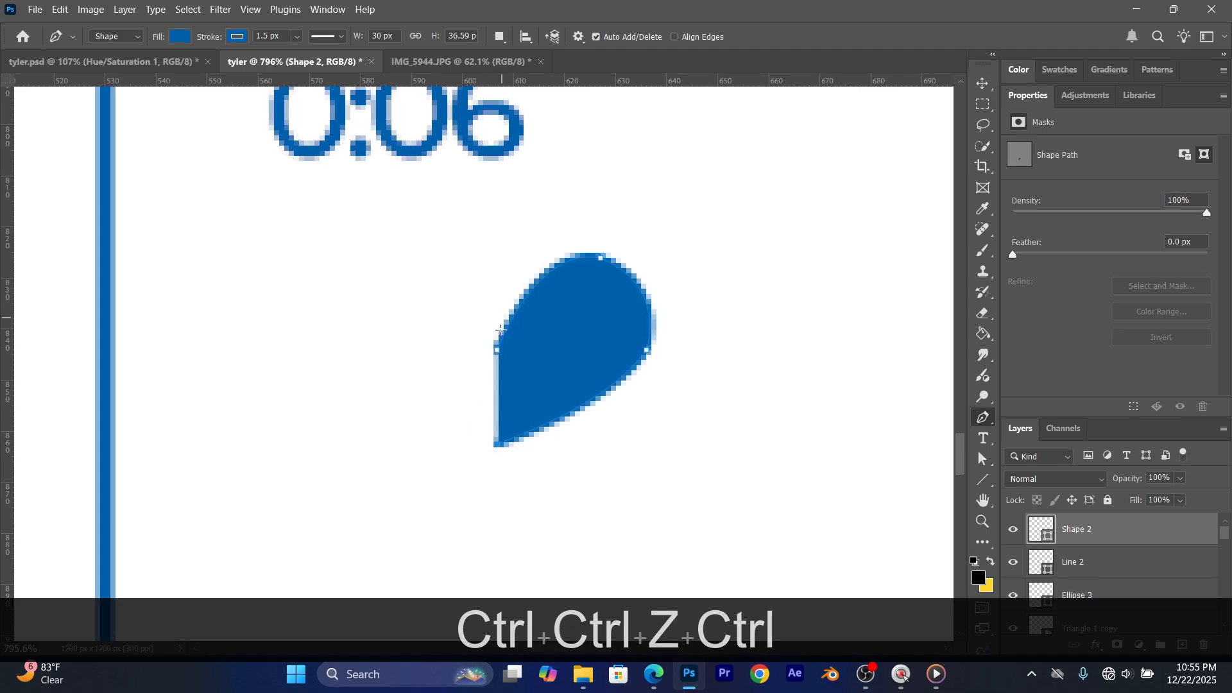
{"action": "left_click_drag", "start_coordinate": [495, 351], "coordinate": [496, 308]}
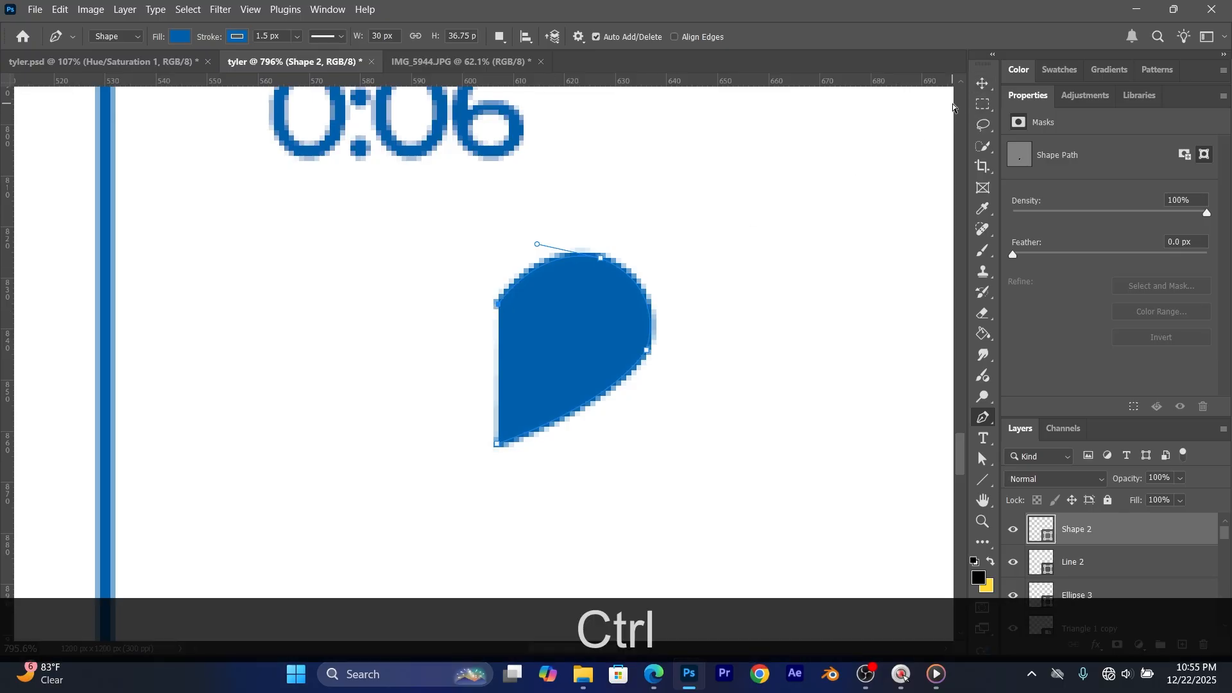
{"action": "key", "text": "ctrl+h"}
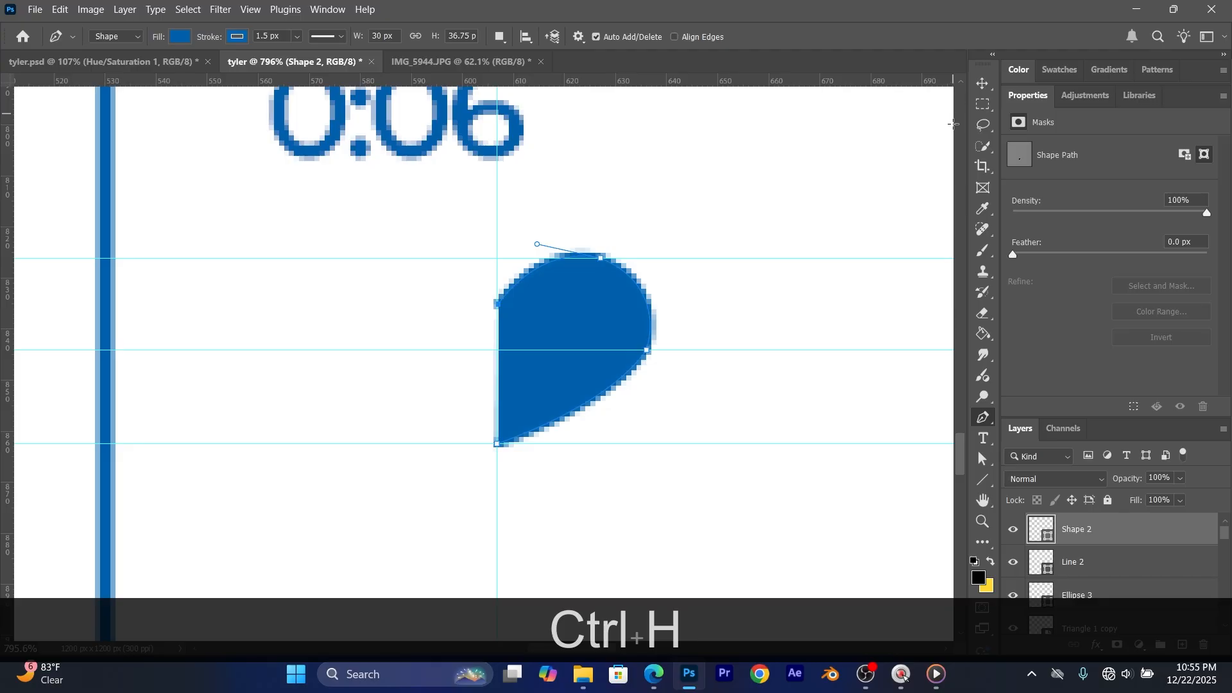
Step: Collapse the shape properties to enlarge the layer list, and rename the half-heart layer LIKE
{"action": "left_click", "coordinate": [1030, 97]}
{"action": "left_click", "coordinate": [1031, 98]}
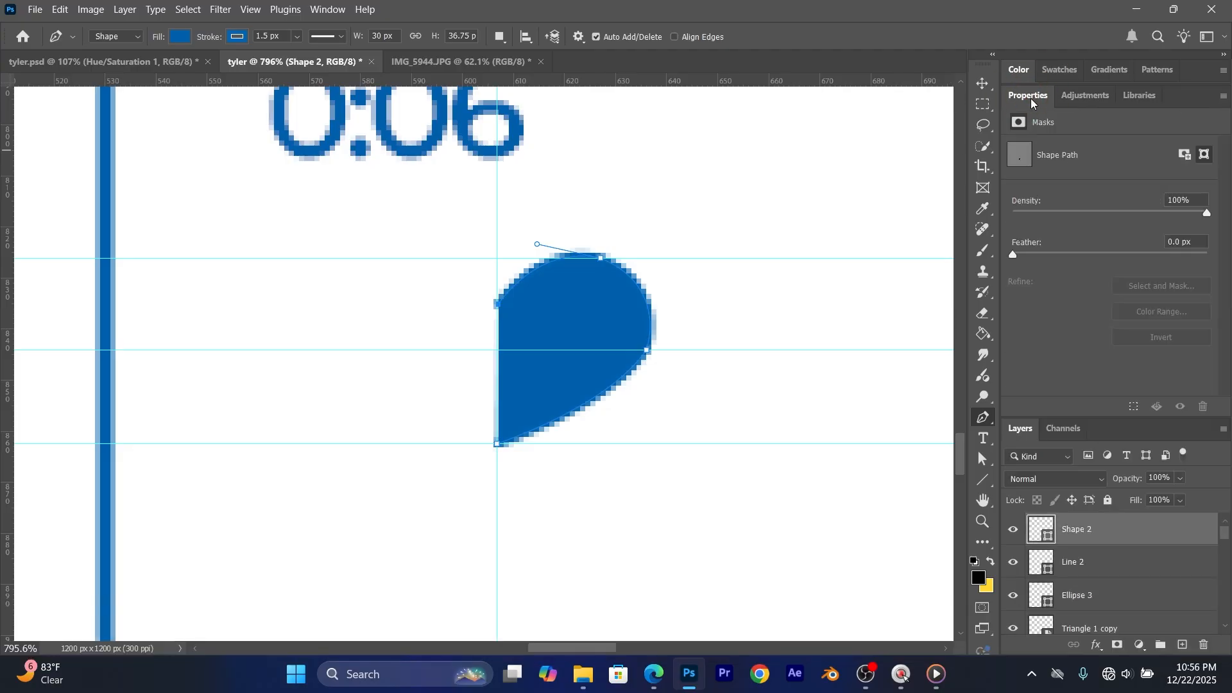
{"action": "left_click", "coordinate": [1031, 97]}
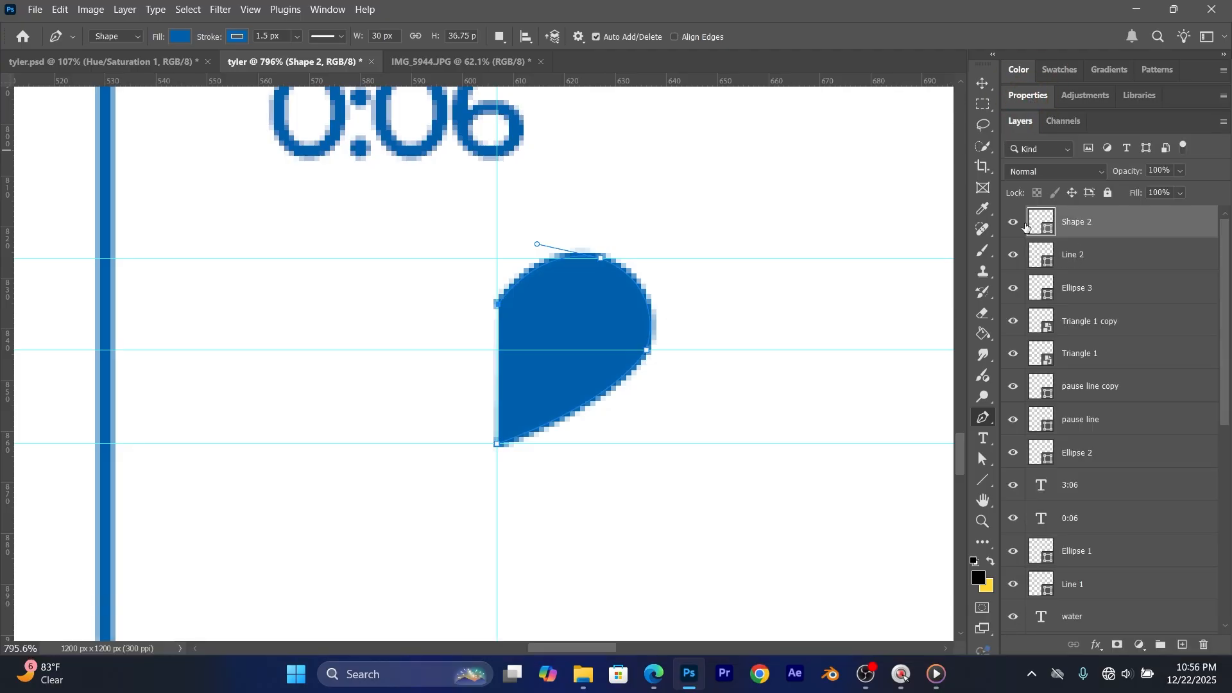
{"action": "left_click", "coordinate": [983, 87]}
{"action": "left_click", "coordinate": [902, 169]}
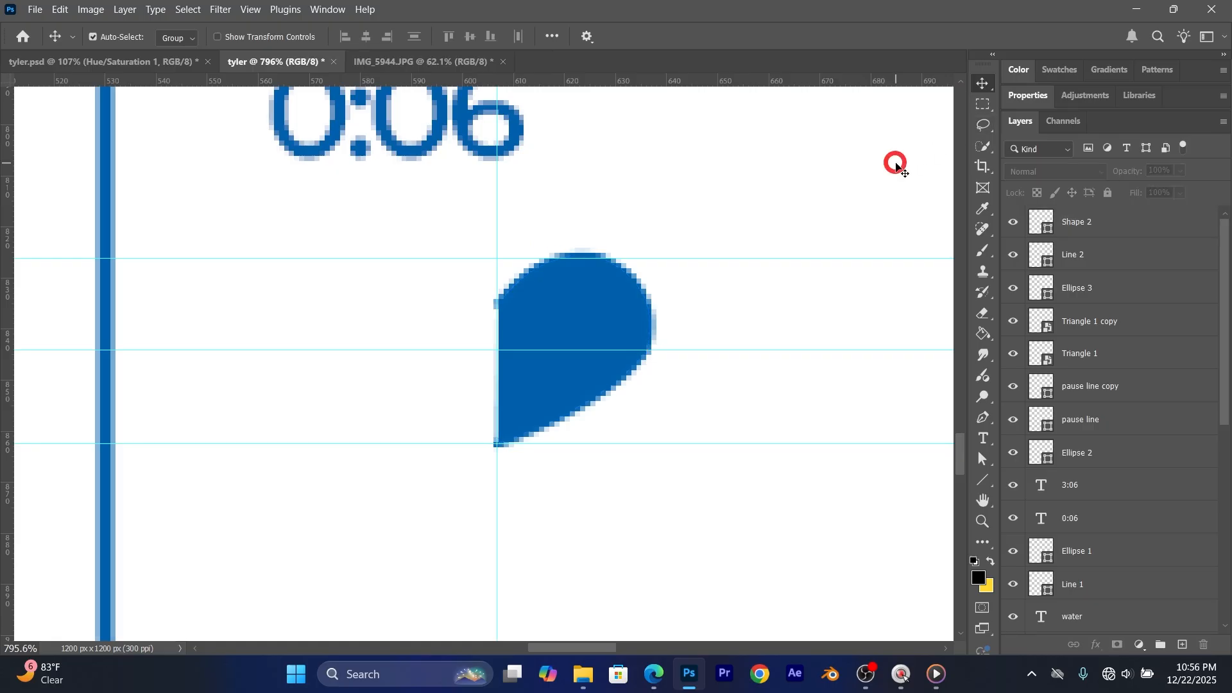
{"action": "left_click", "coordinate": [634, 315]}
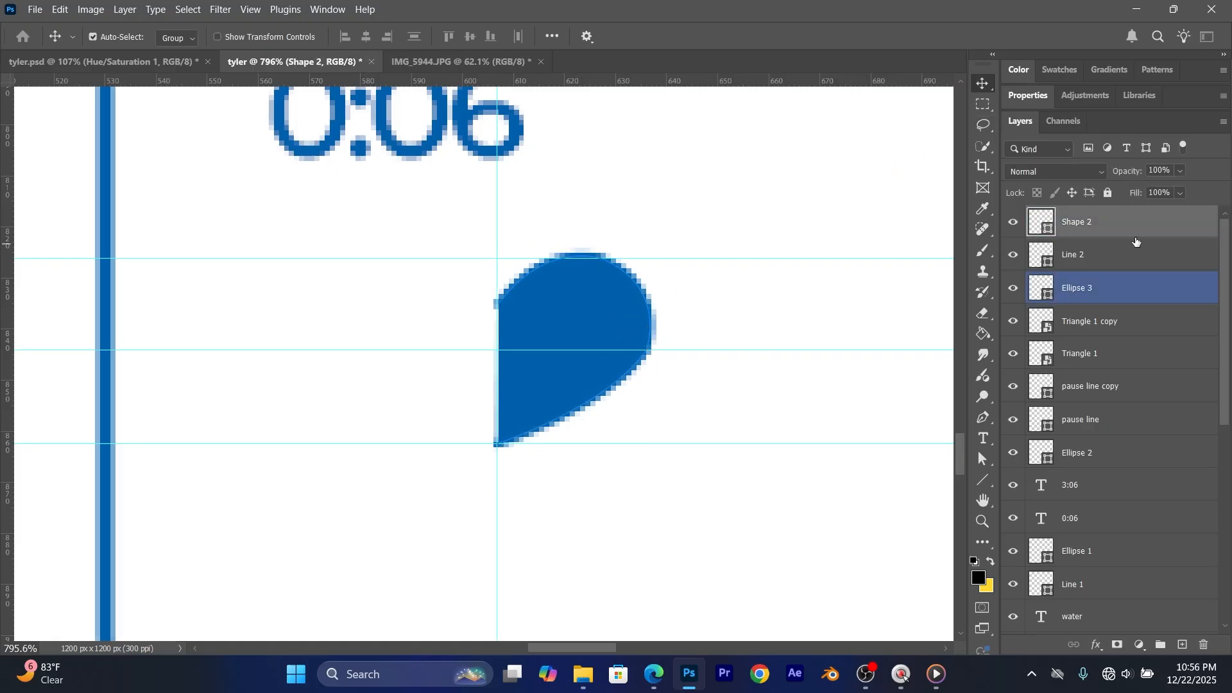
{"action": "double_click", "coordinate": [1088, 223]}
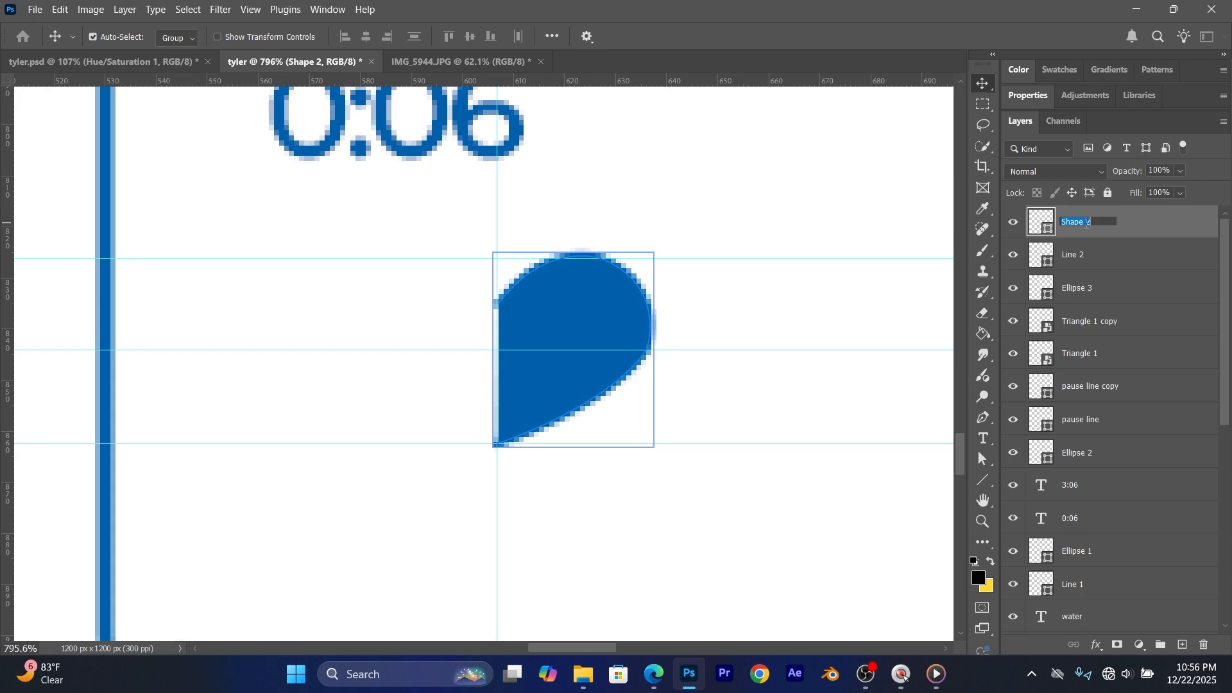
{"action": "type", "text": "LIKE"}
{"action": "left_click", "coordinate": [1157, 228]}
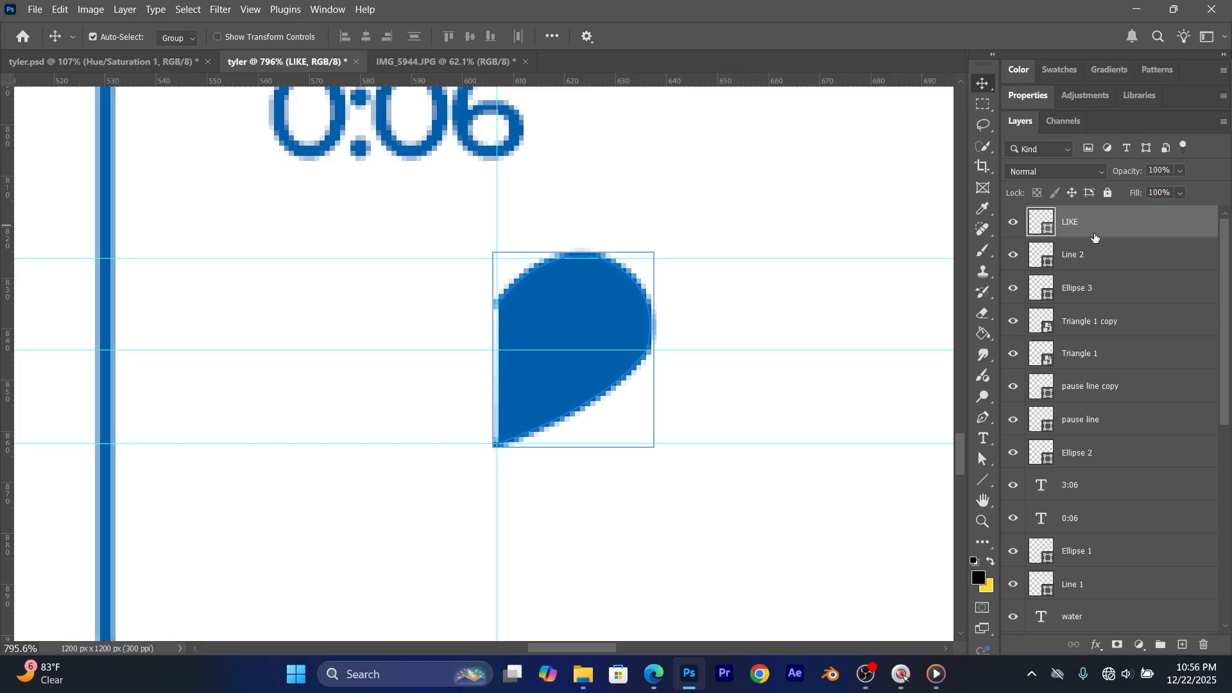
Step: Duplicate the LIKE half-heart, flip the copy horizontally and place it against the straight side to complete the heart
{"action": "key", "text": "ctrl+j"}
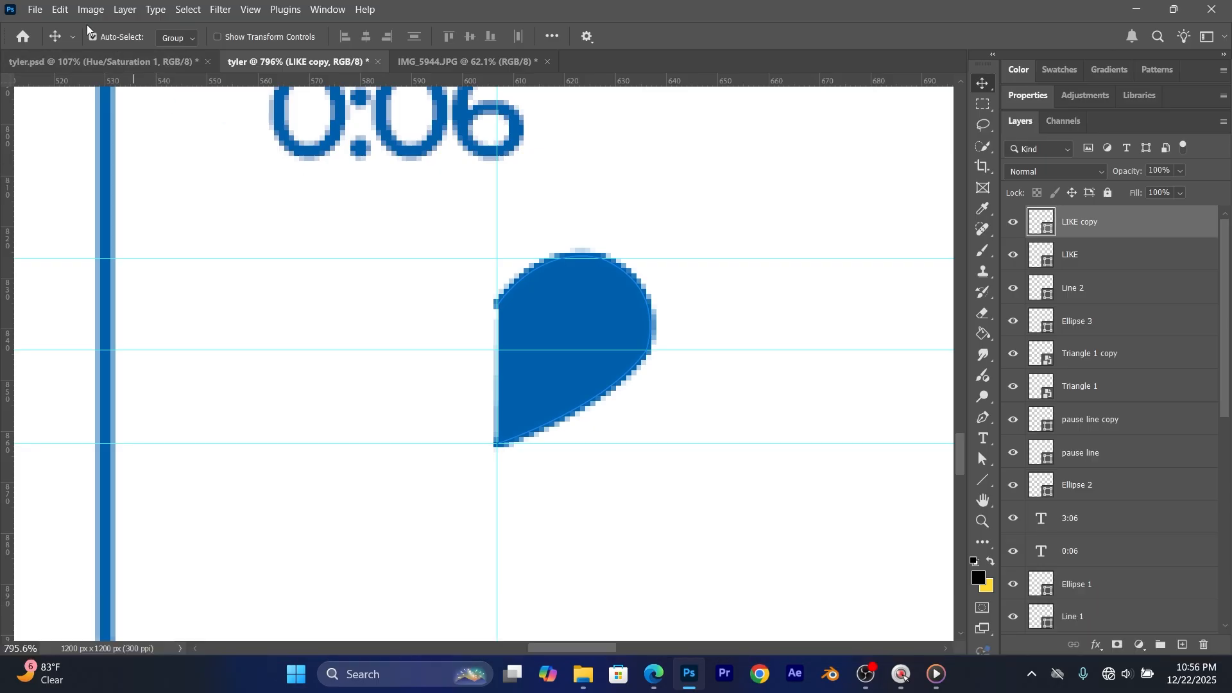
{"action": "left_click", "coordinate": [61, 11]}
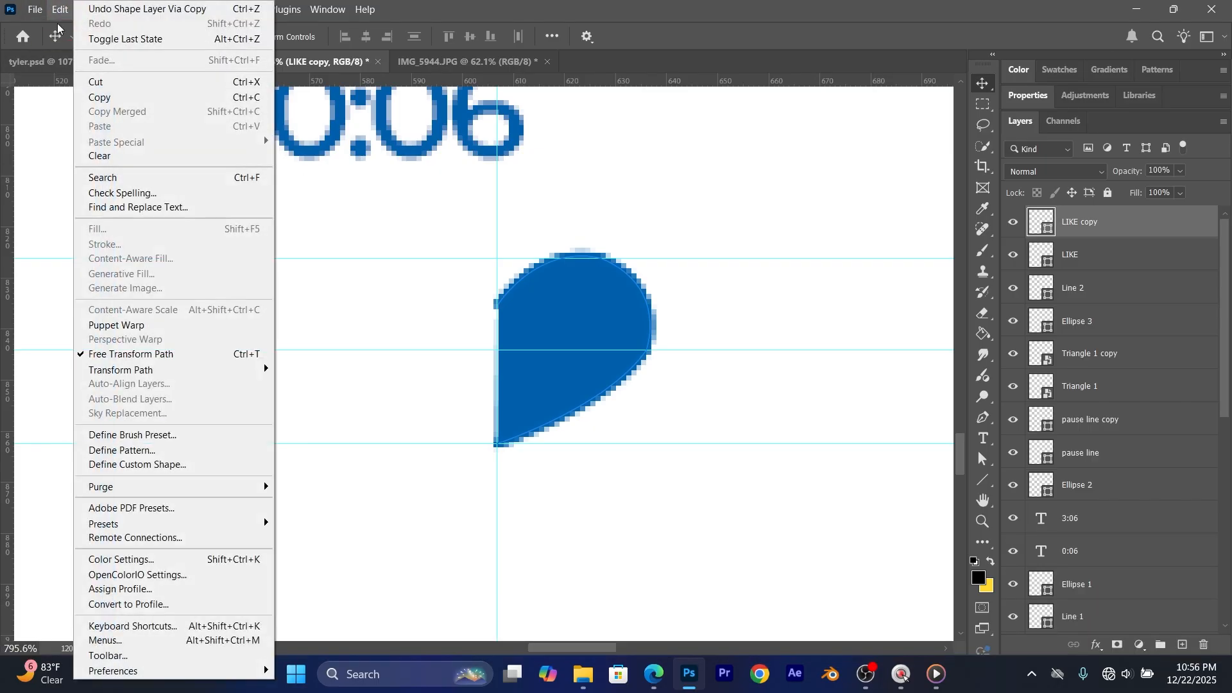
{"action": "left_click", "coordinate": [236, 370]}
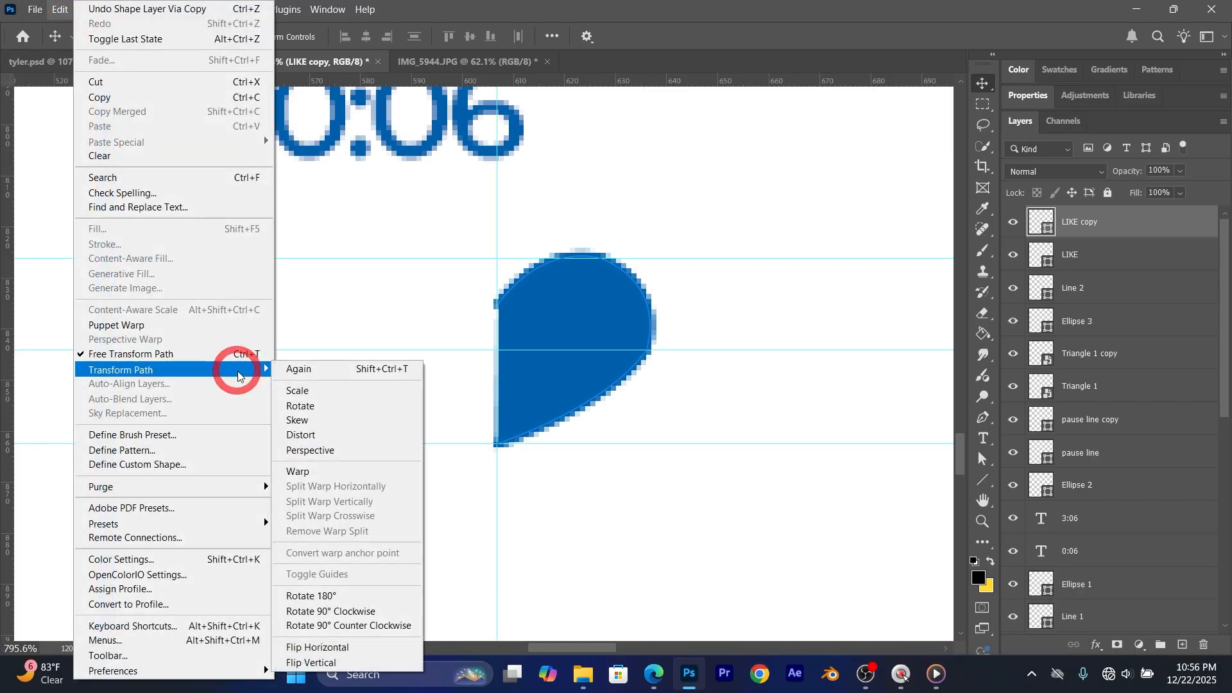
{"action": "left_click", "coordinate": [319, 648]}
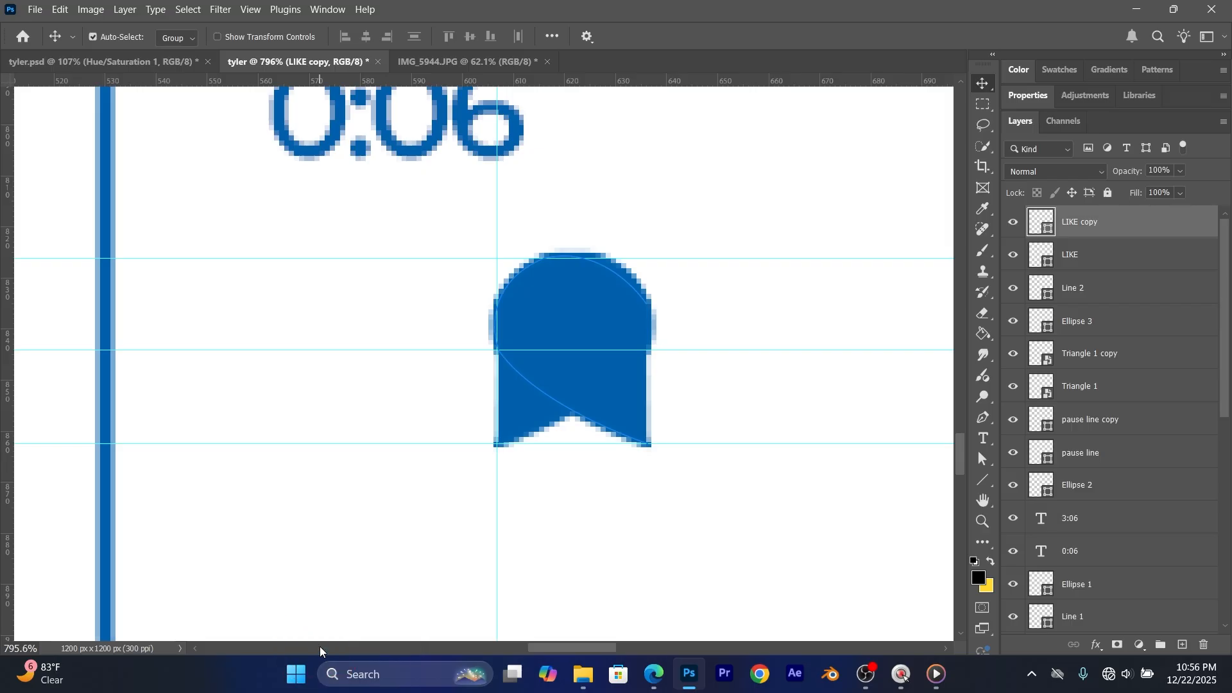
{"action": "left_click_drag", "start_coordinate": [603, 334], "coordinate": [457, 325]}
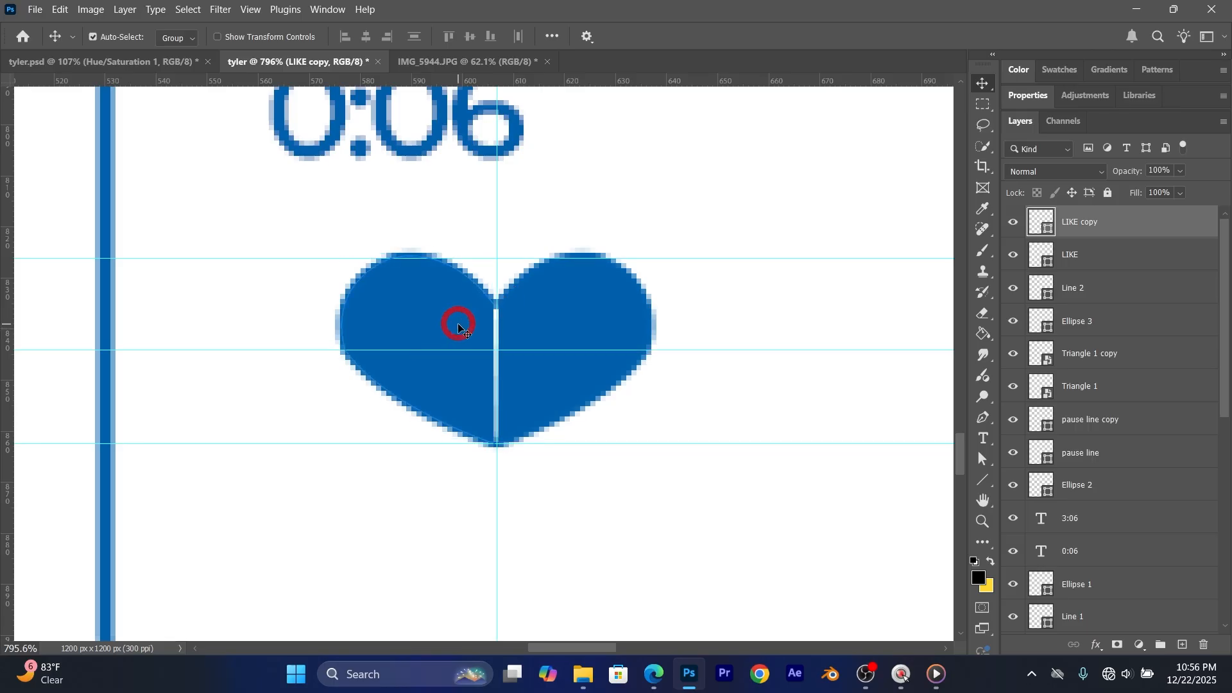
Step: Combine the LIKE and LIKE copy layers into one smart object
{"action": "left_click", "coordinate": [1052, 257]}
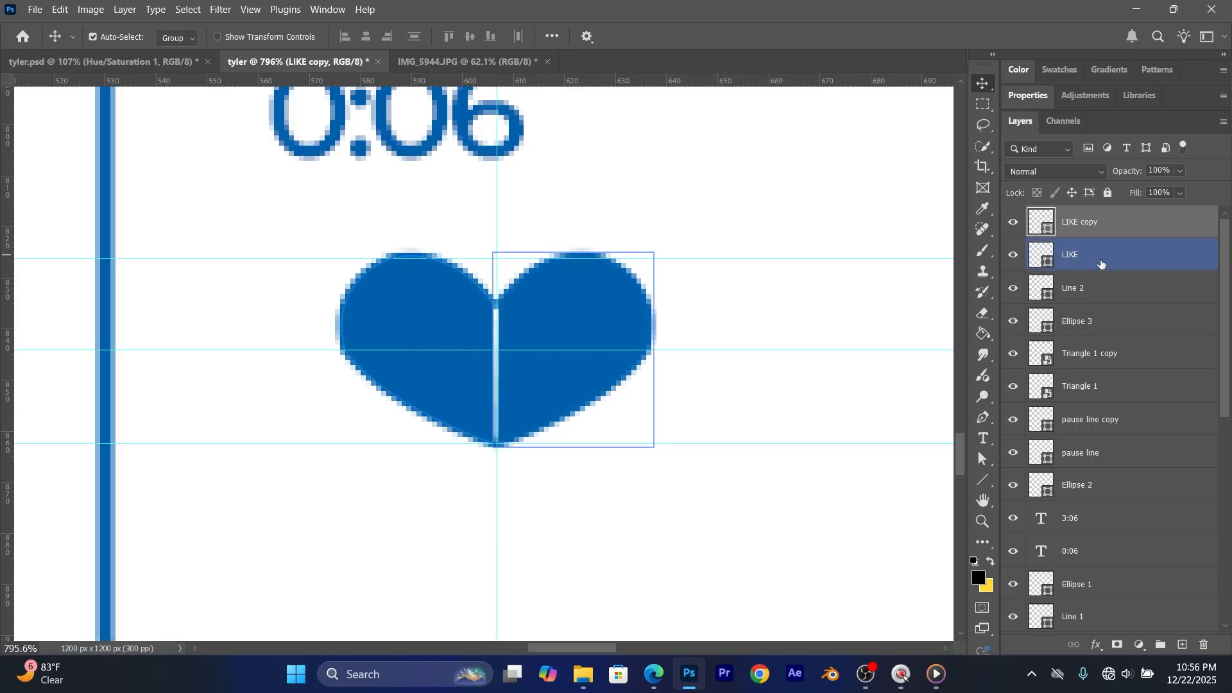
{"action": "left_click", "coordinate": [1167, 263], "text": "ctrl"}
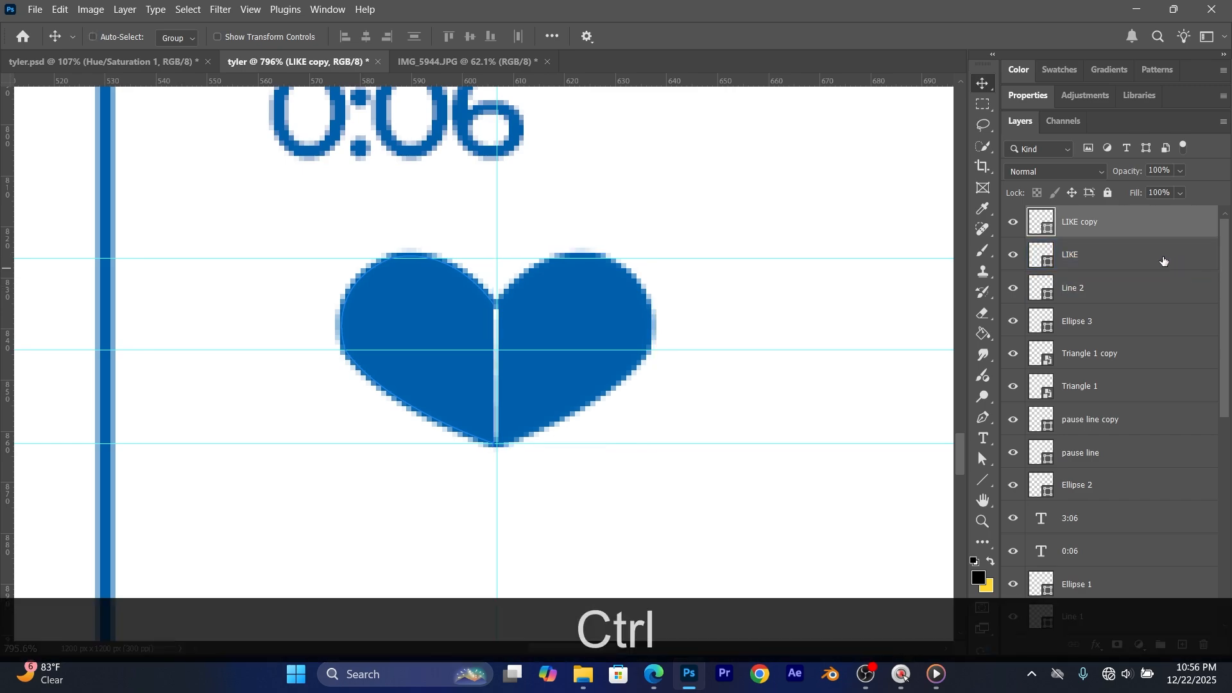
{"action": "left_click", "coordinate": [1165, 261], "text": "ctrl"}
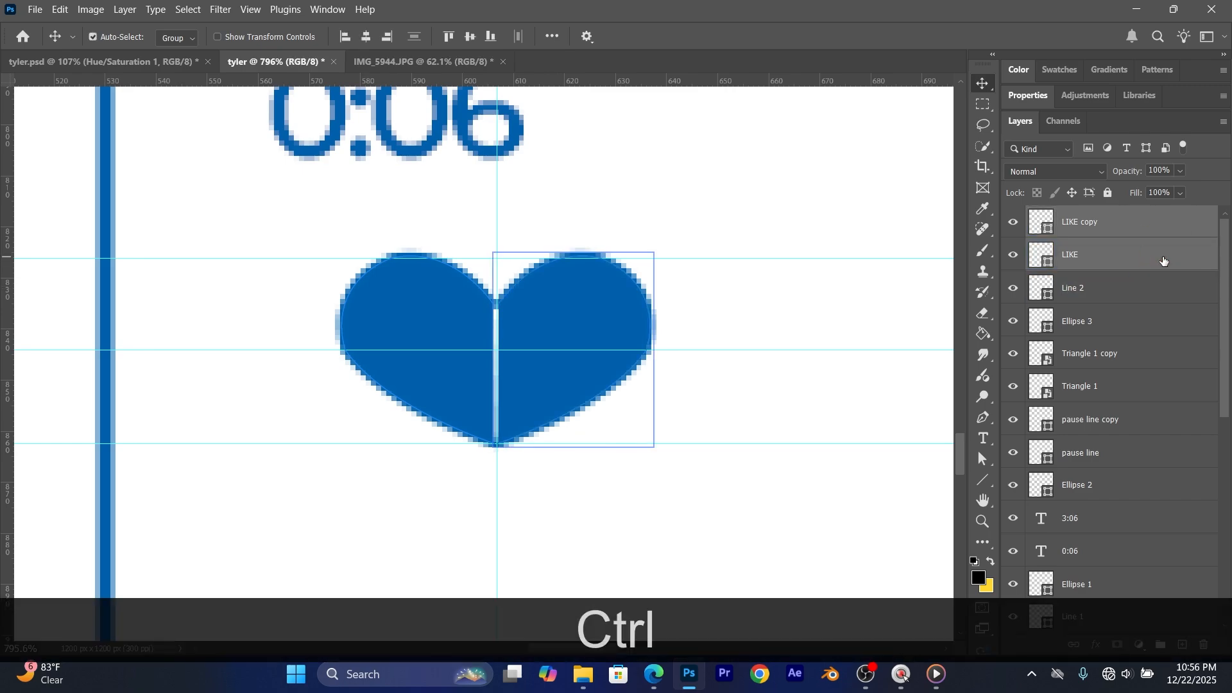
{"action": "right_click", "coordinate": [1165, 260]}
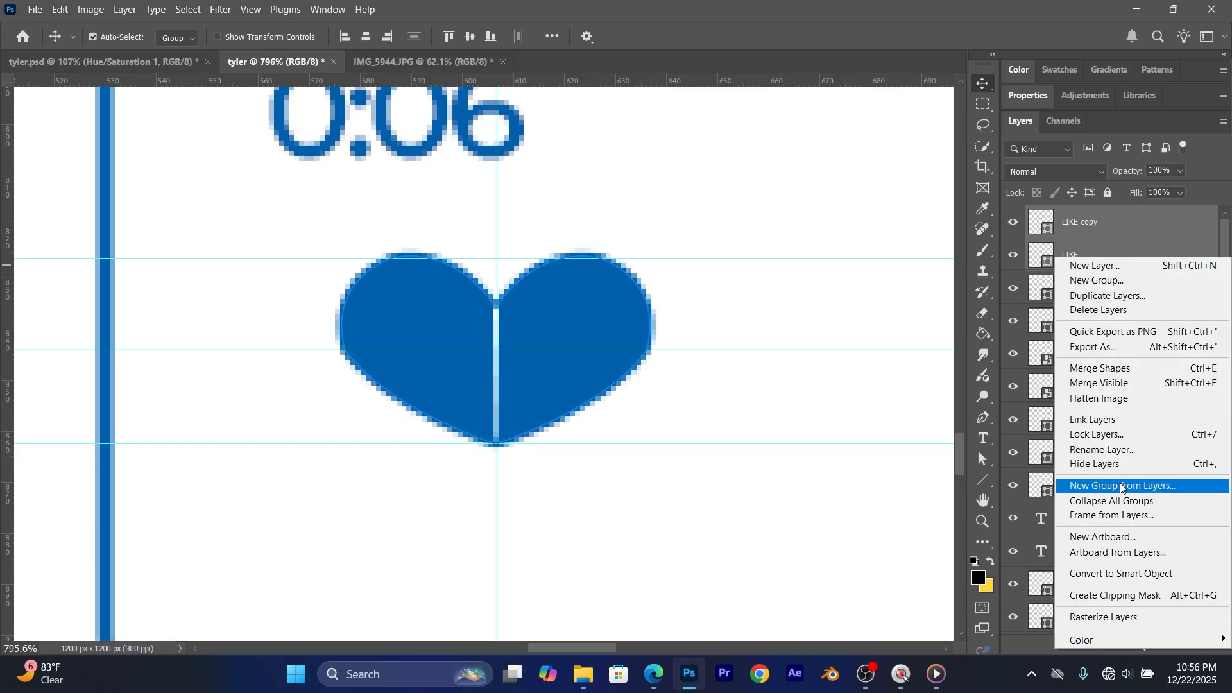
{"action": "left_click", "coordinate": [1116, 583]}
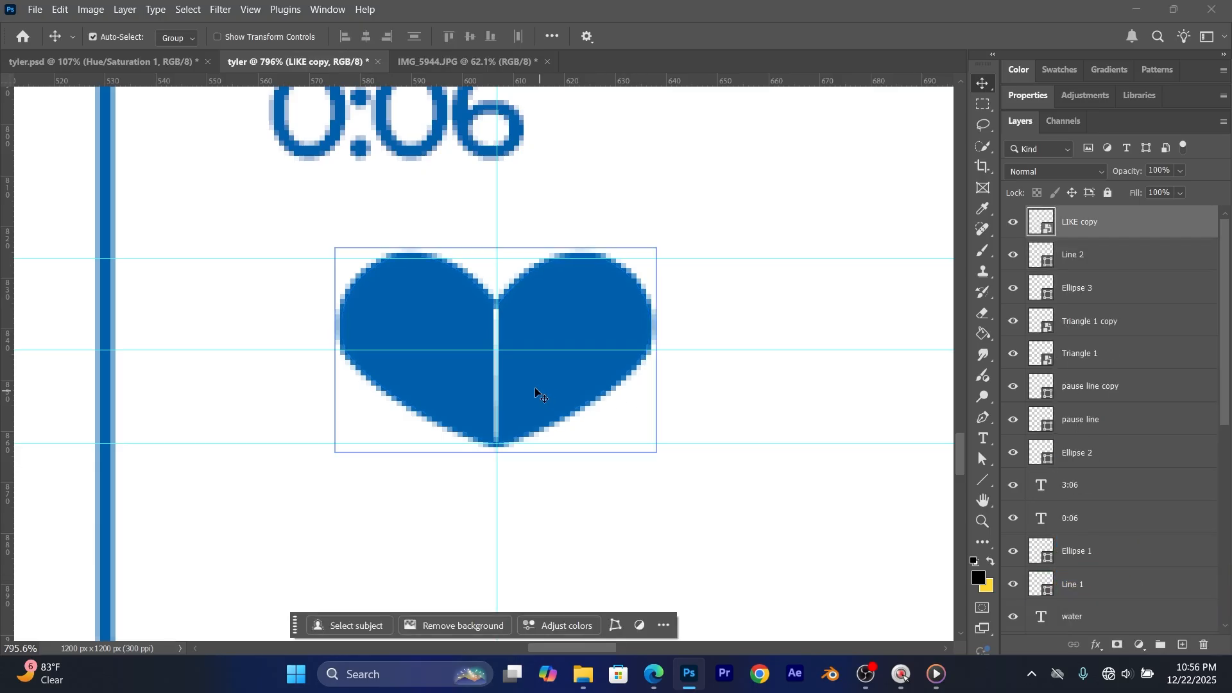
Step: Hide the guides and move the heart about 25 px right, towards the previous-track icon
{"action": "scroll", "coordinate": [477, 391], "scroll_direction": "down", "scroll_amount": 8}
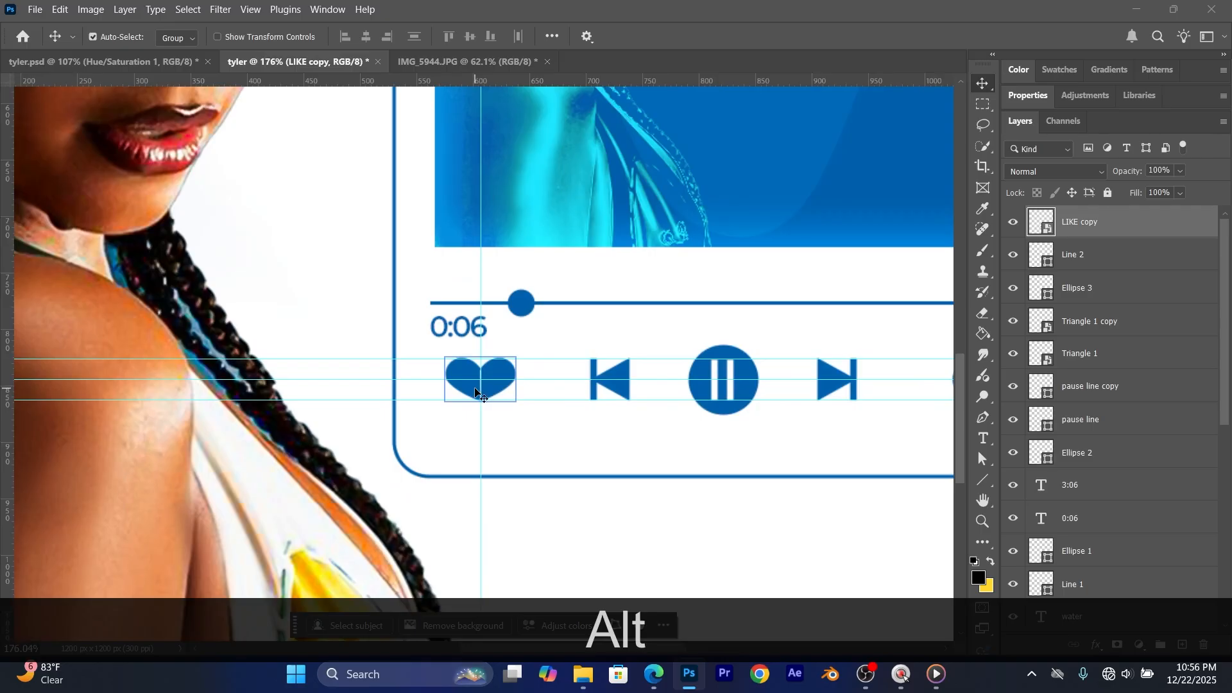
{"action": "scroll", "coordinate": [477, 393], "scroll_direction": "up", "scroll_amount": 6}
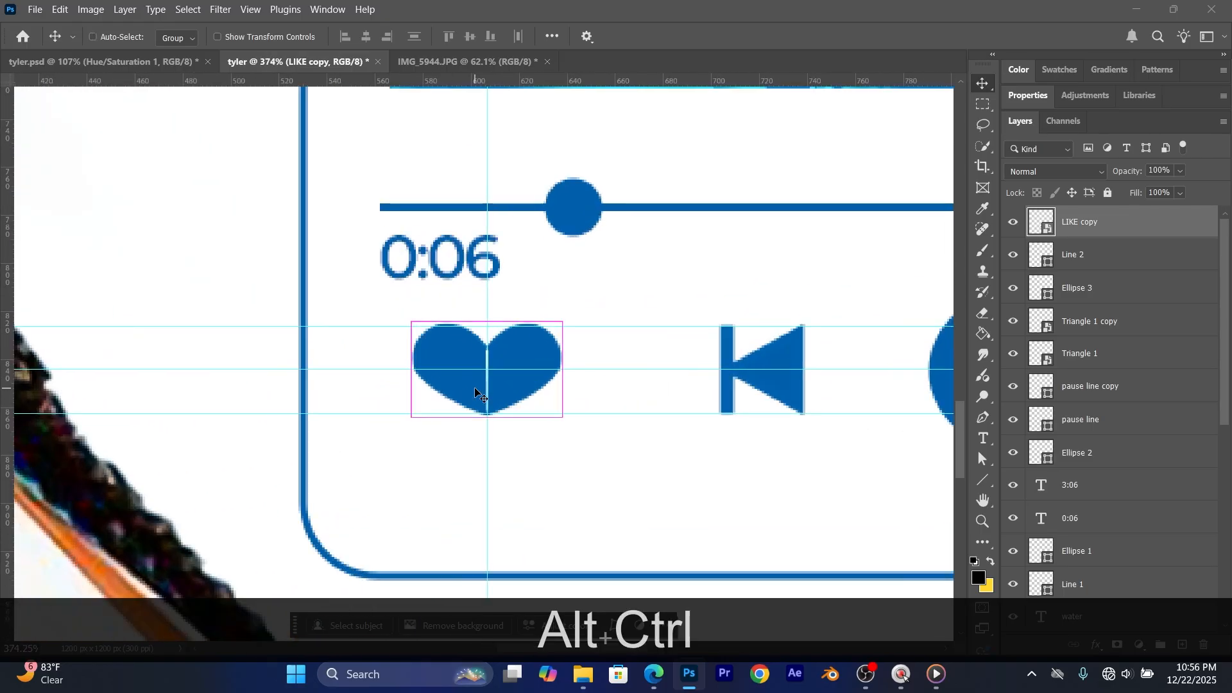
{"action": "key", "text": "ctrl+alt+h"}
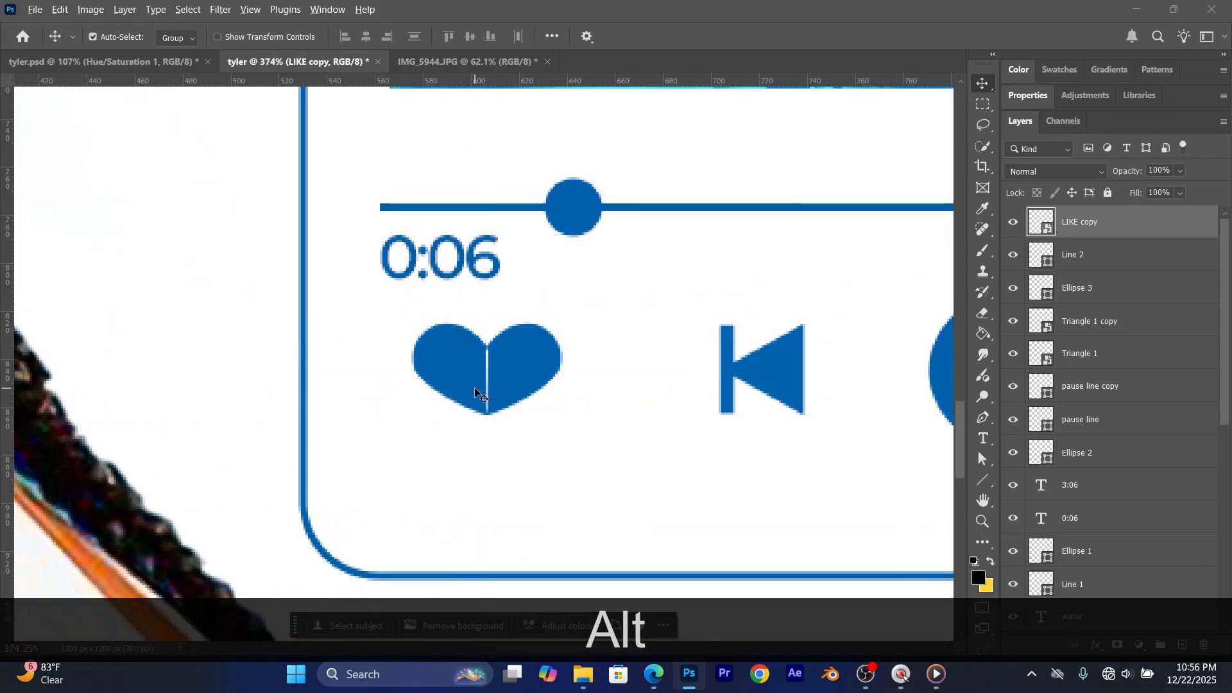
{"action": "scroll", "coordinate": [475, 387], "scroll_direction": "down", "scroll_amount": 5}
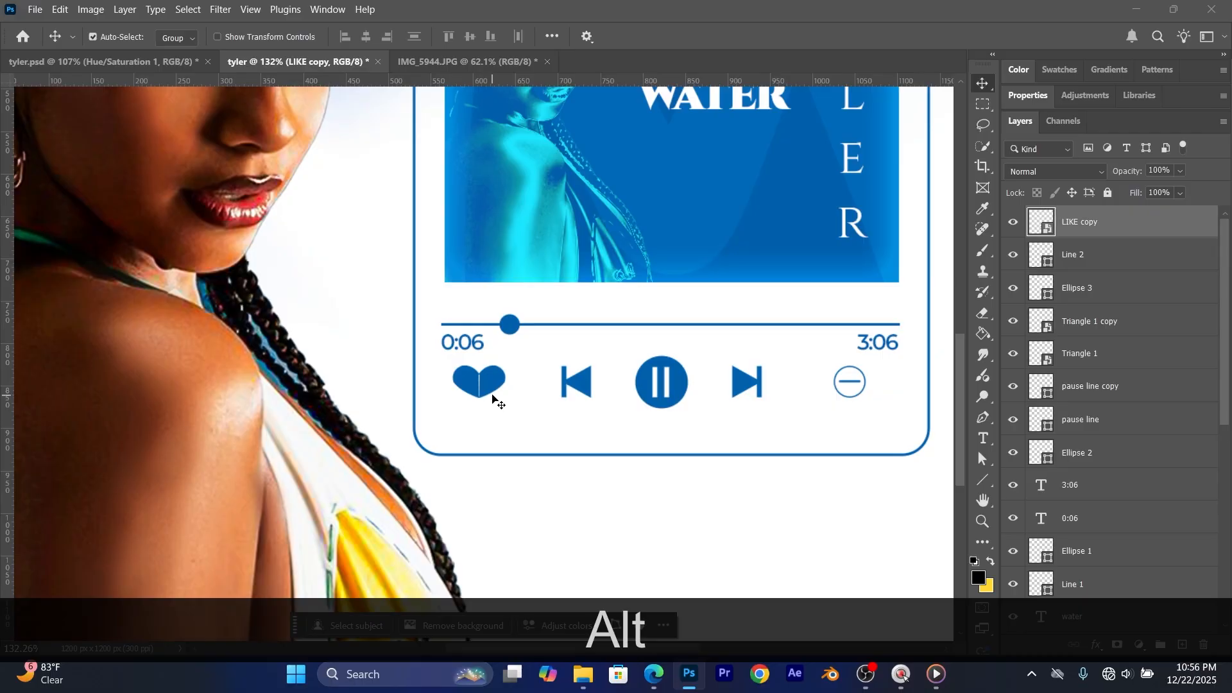
{"action": "left_click_drag", "start_coordinate": [485, 386], "coordinate": [506, 389]}
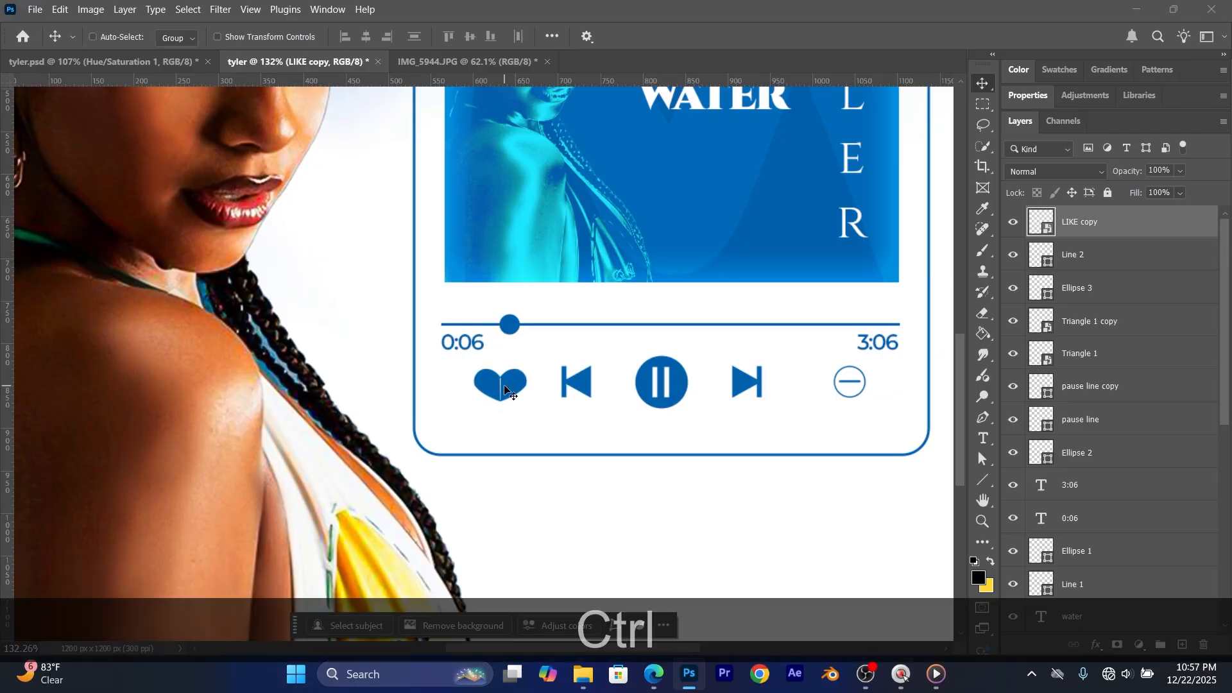
Step: Warp the heart by pulling its right and left sides inward to make it narrower, and apply the warp
{"action": "key", "text": "ctrl+t"}
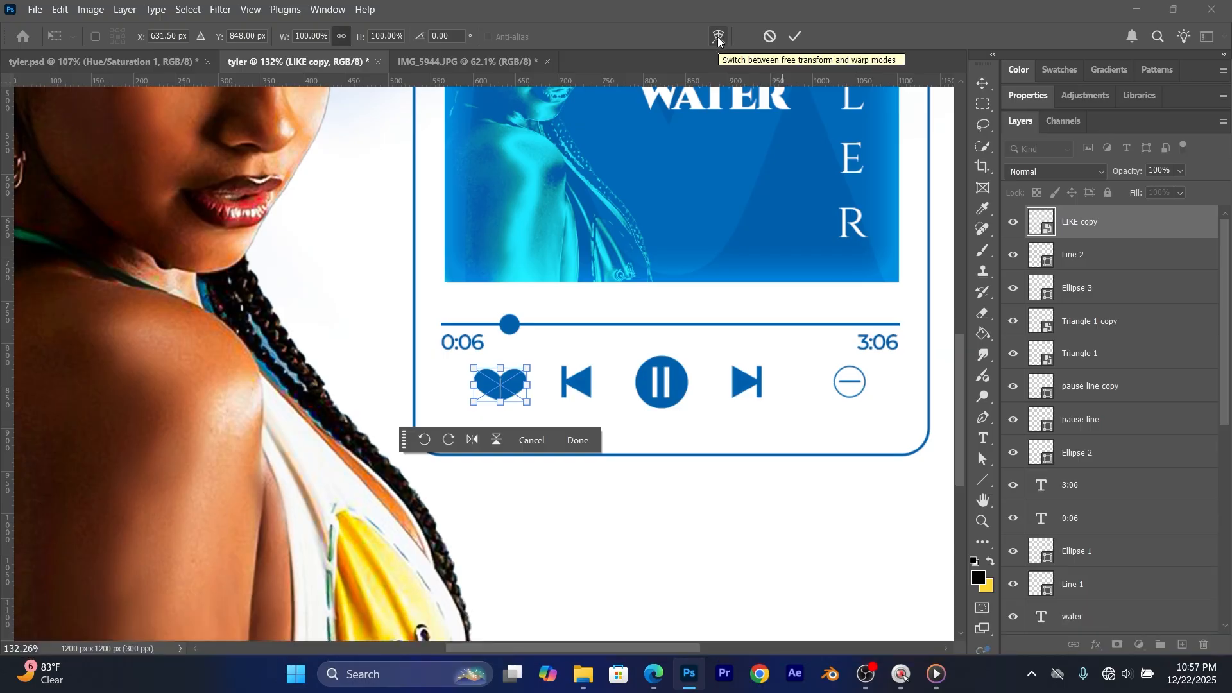
{"action": "left_click", "coordinate": [718, 39]}
{"action": "scroll", "coordinate": [529, 379], "scroll_direction": "up", "scroll_amount": 5}
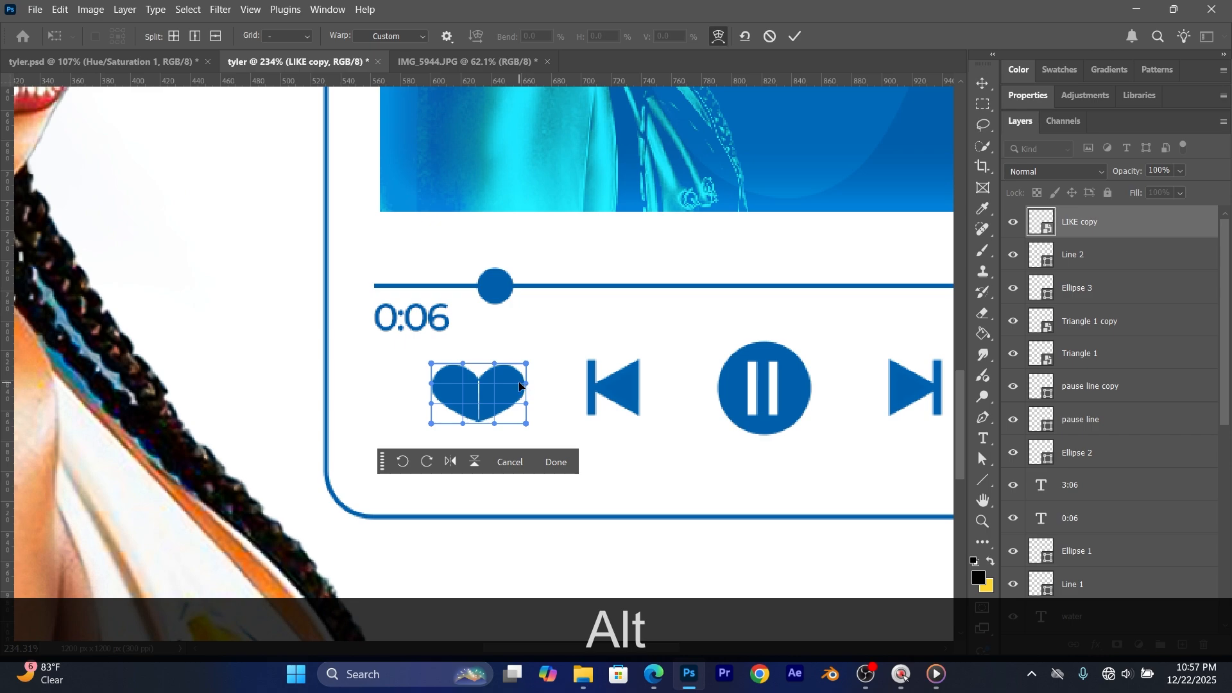
{"action": "left_click_drag", "start_coordinate": [520, 386], "coordinate": [513, 403]}
{"action": "left_click_drag", "start_coordinate": [430, 385], "coordinate": [448, 405]}
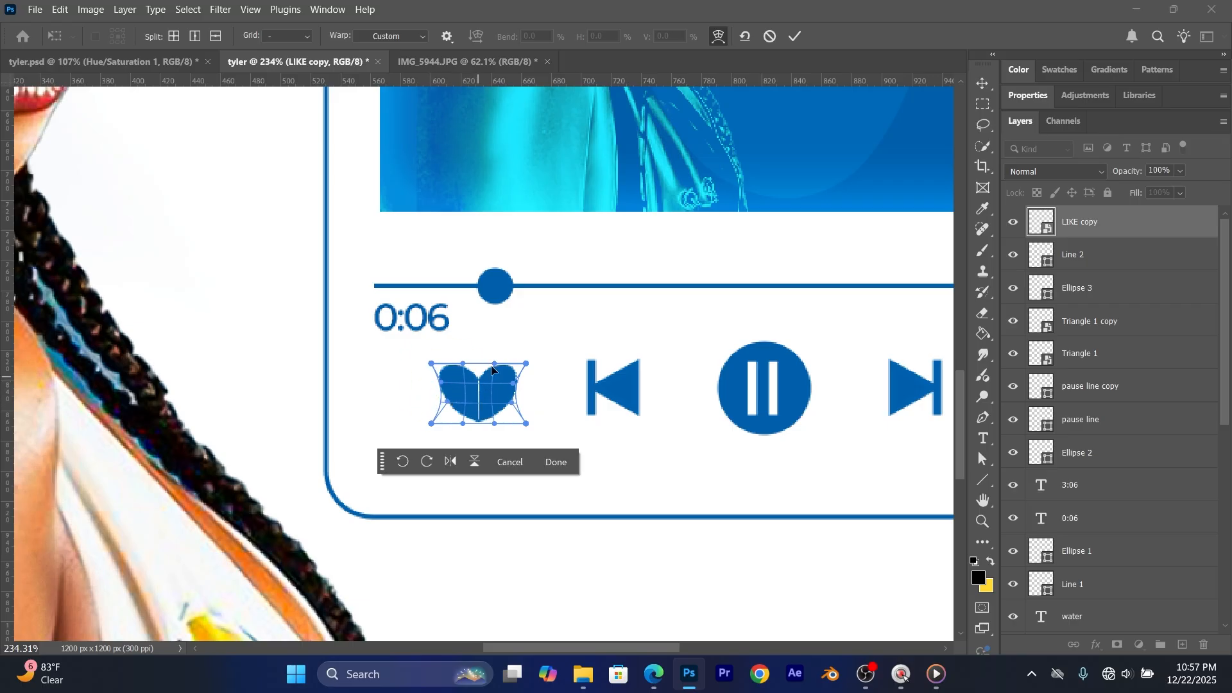
{"action": "left_click", "coordinate": [796, 36]}
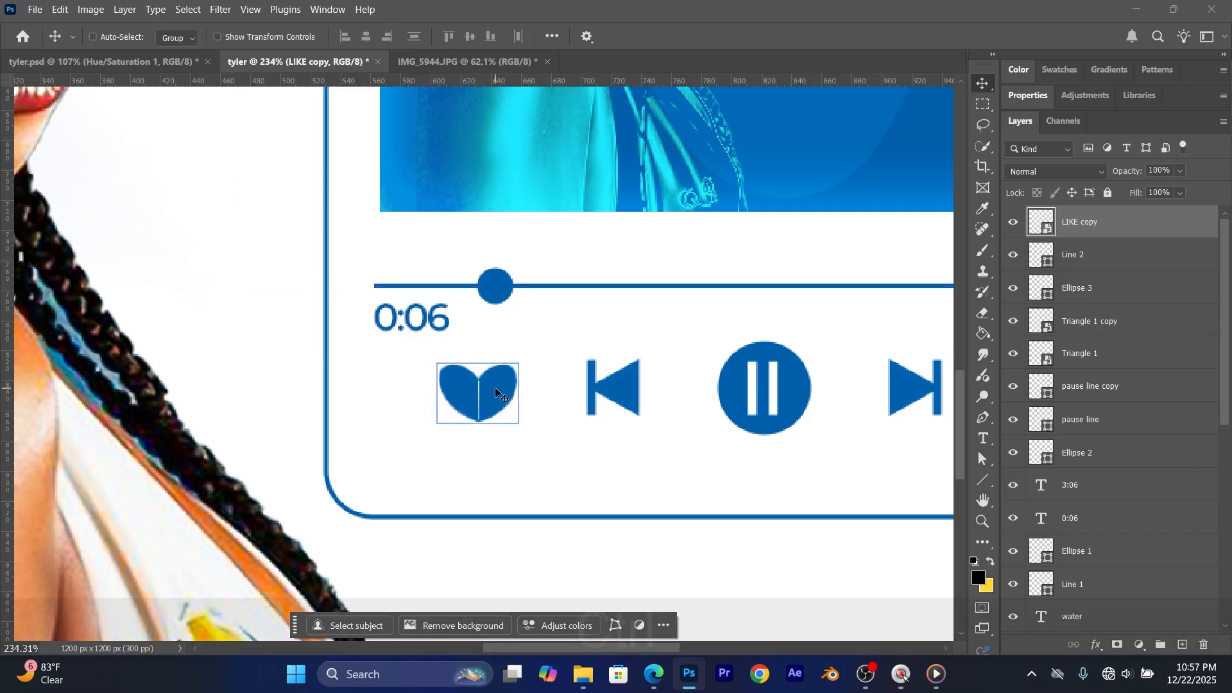
Step: Distort the heart by stretching it upward to about 124% height and pulling both lower corners inward to taper its base
{"action": "key", "text": "ctrl+t"}
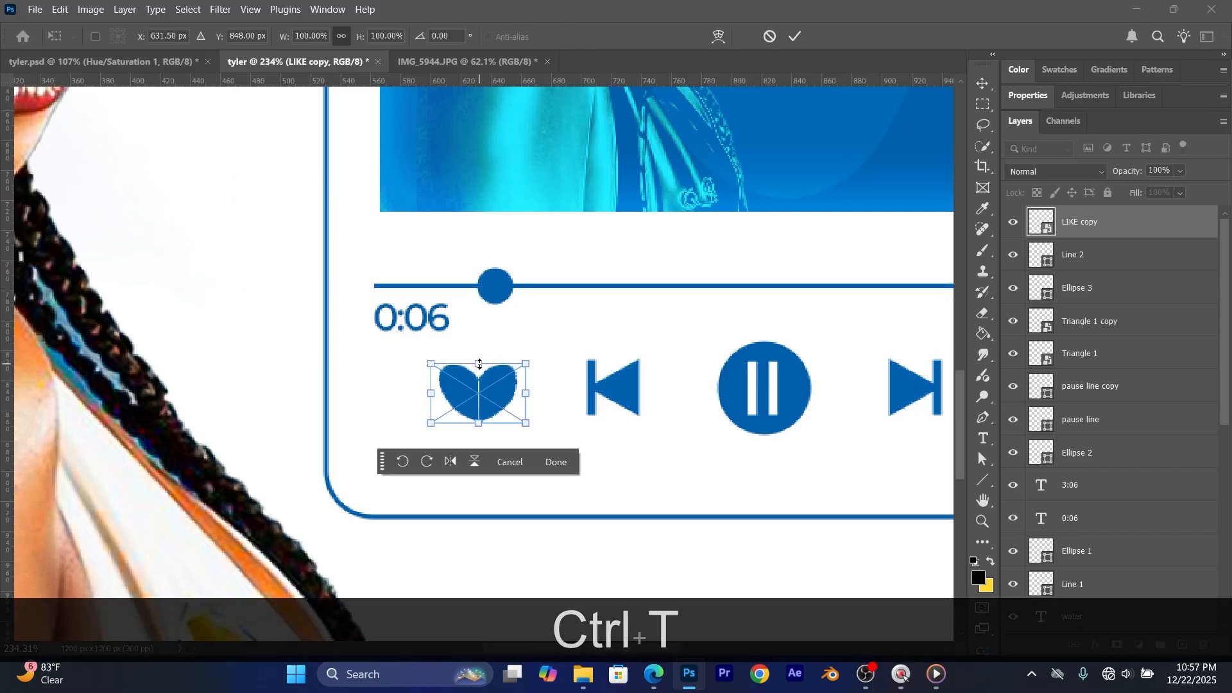
{"action": "right_click", "coordinate": [481, 364]}
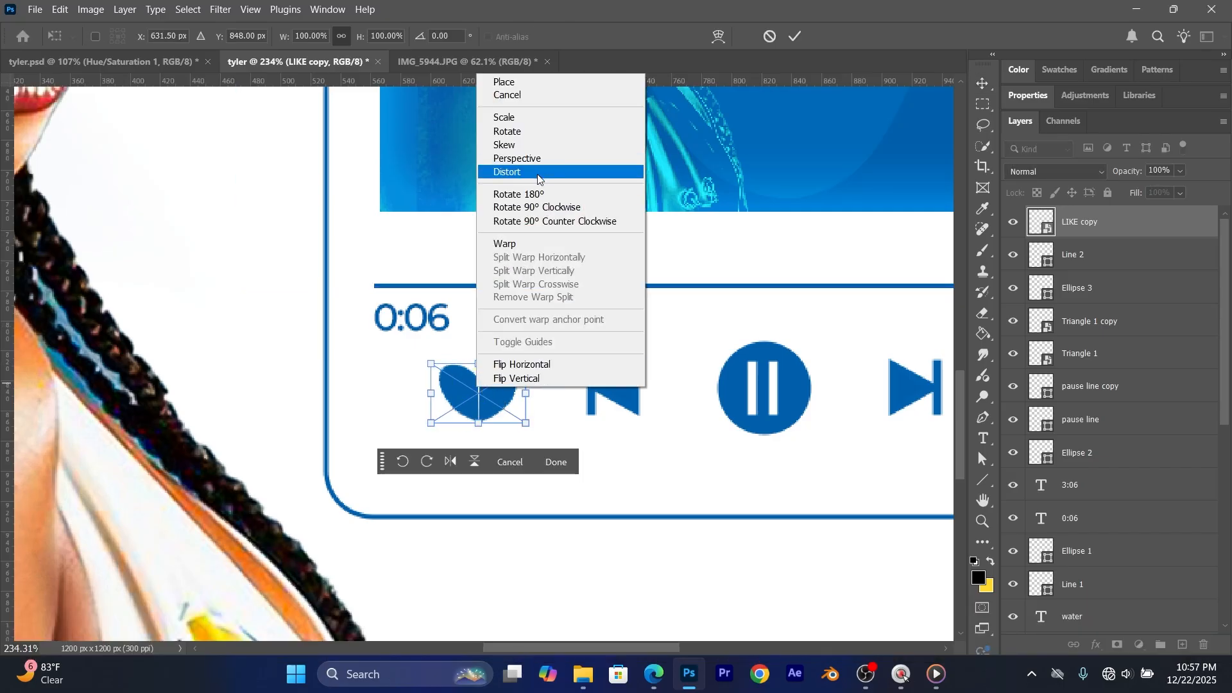
{"action": "left_click", "coordinate": [532, 171]}
{"action": "left_click_drag", "start_coordinate": [478, 363], "coordinate": [483, 349]}
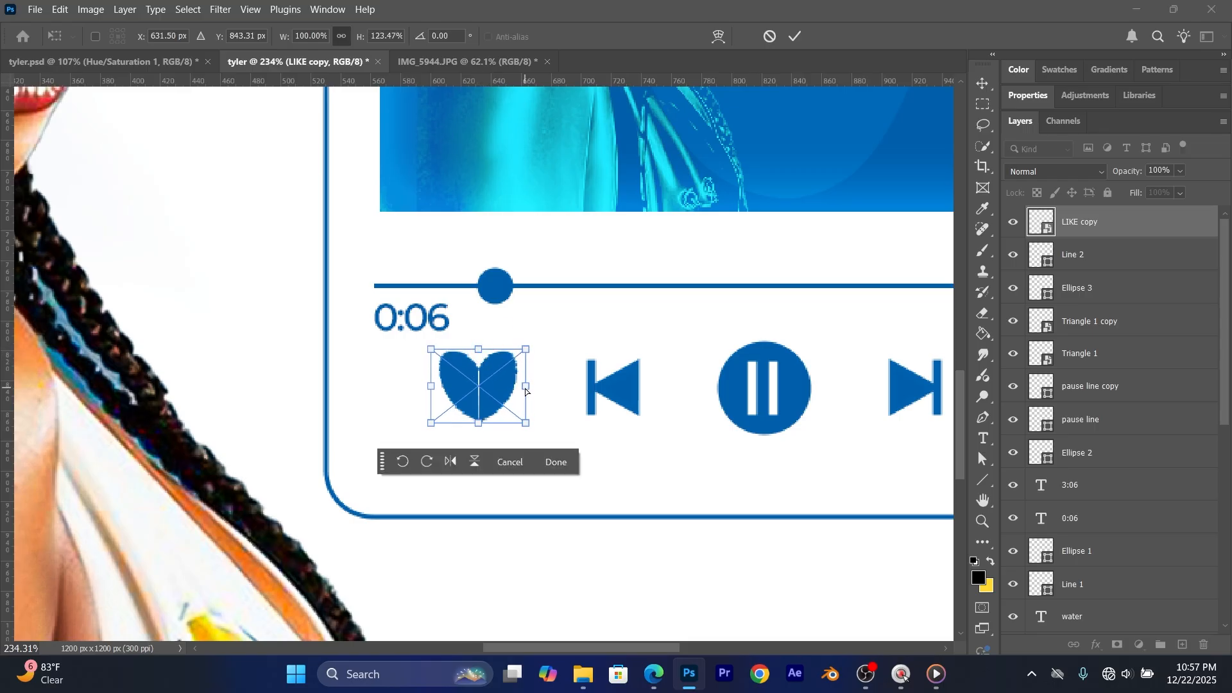
{"action": "left_click_drag", "start_coordinate": [526, 424], "coordinate": [523, 423]}
{"action": "left_click_drag", "start_coordinate": [431, 424], "coordinate": [510, 422]}
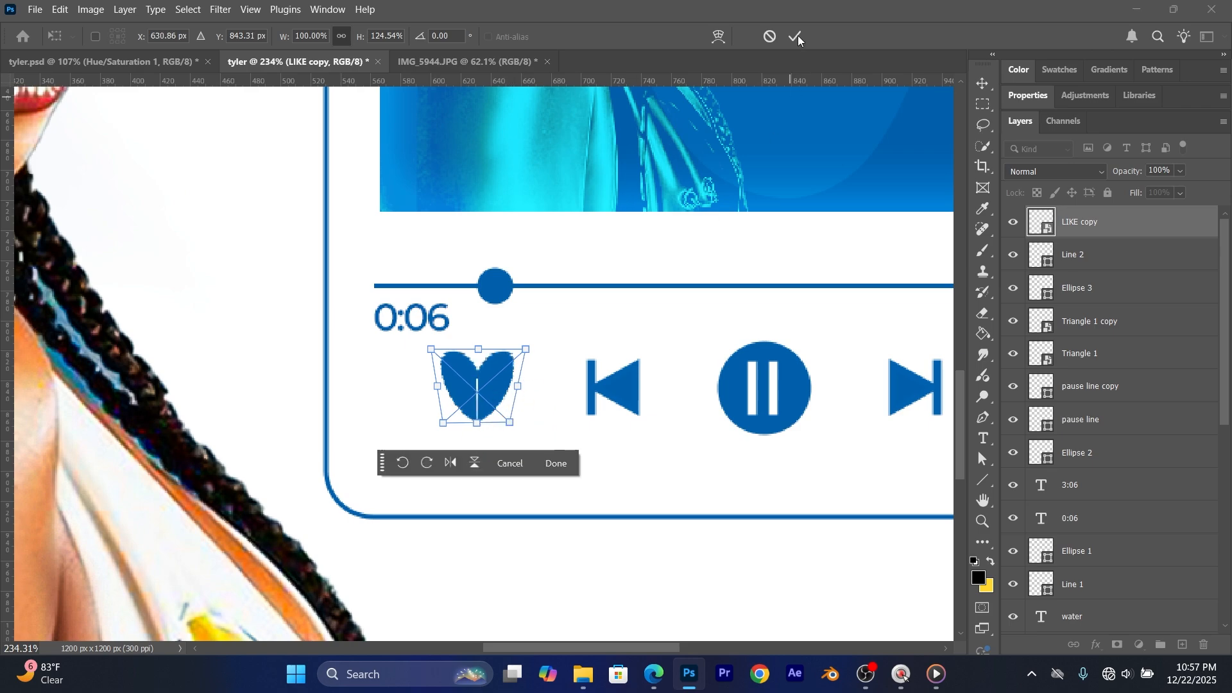
{"action": "left_click", "coordinate": [797, 37]}
Step: Warp the tapered heart again to reshape its lobes and sides, and apply the warp
{"action": "key", "text": "ctrl+t"}
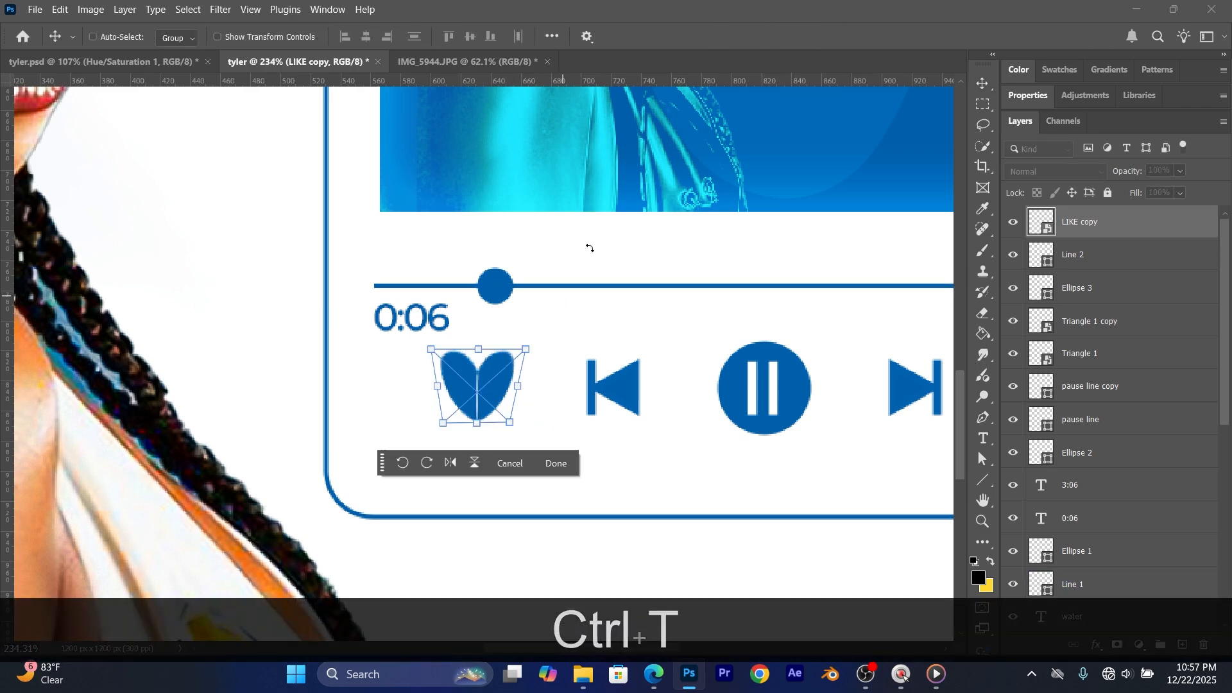
{"action": "left_click", "coordinate": [718, 38]}
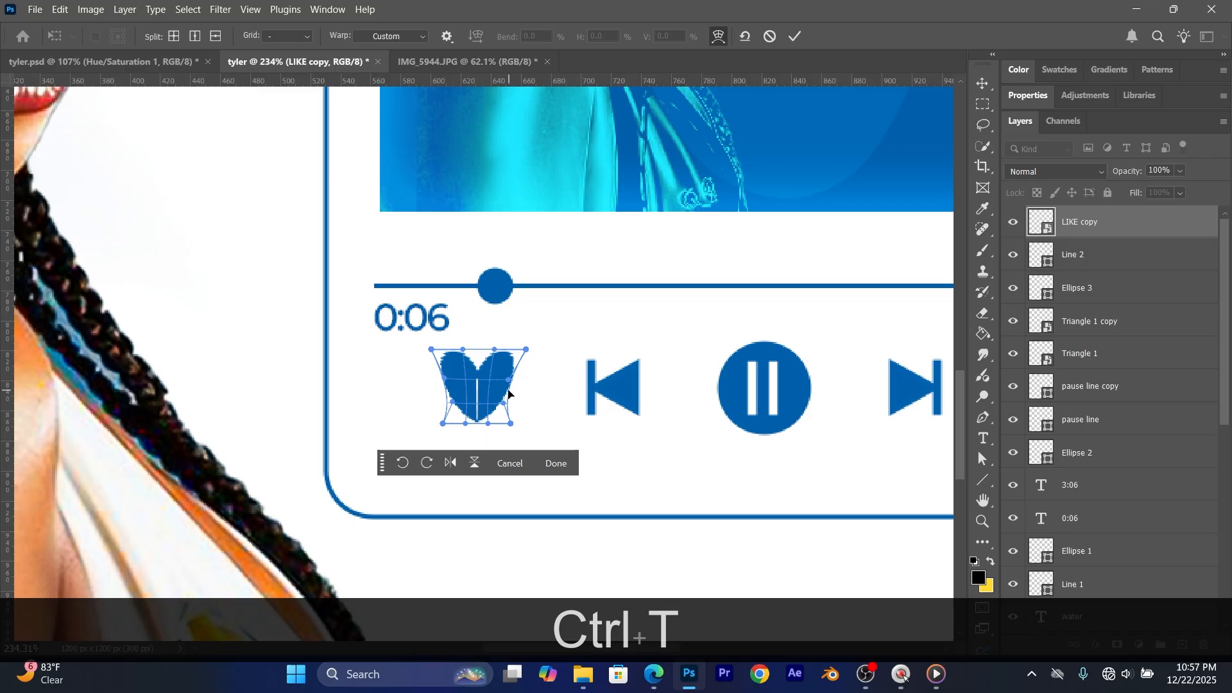
{"action": "mouse_move", "coordinate": [508, 393]}
{"action": "left_mouse_down"}
{"action": "mouse_move", "coordinate": [462, 403]}
{"action": "mouse_move", "coordinate": [495, 406]}
{"action": "left_mouse_up"}
{"action": "left_click", "coordinate": [794, 37]}
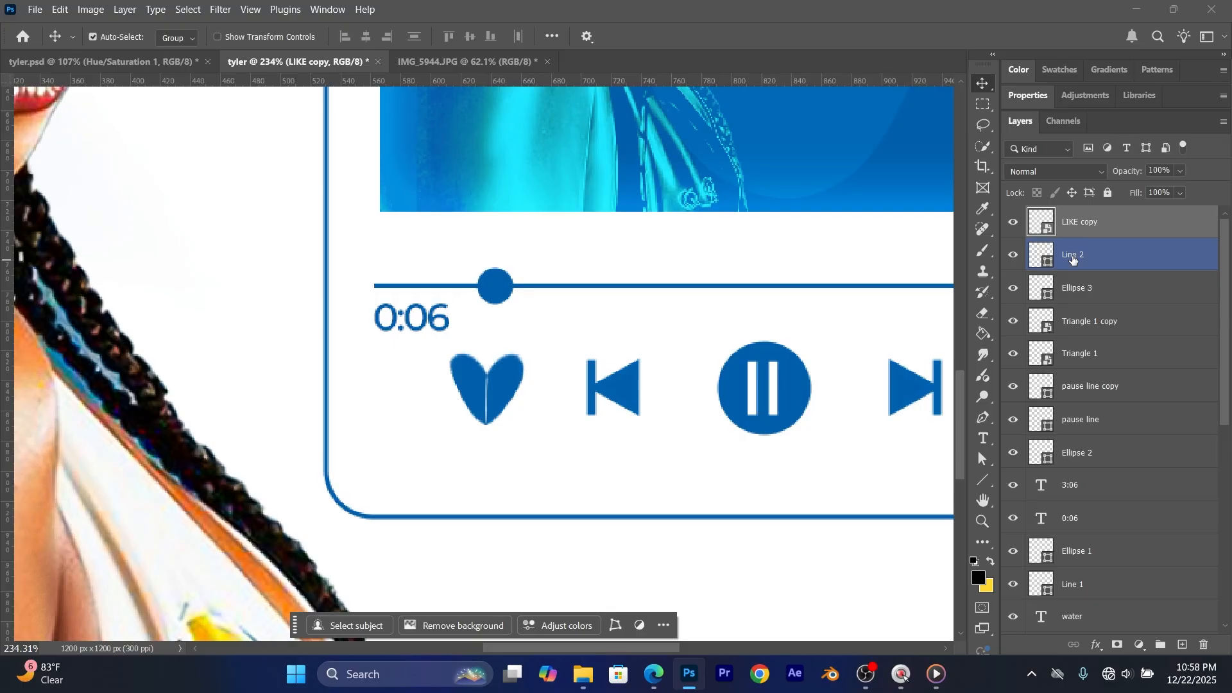
Step: Compare the heart with the finished design in tyler.psd, and shift it about 5 px right in the tyler document
{"action": "left_click", "coordinate": [99, 62]}
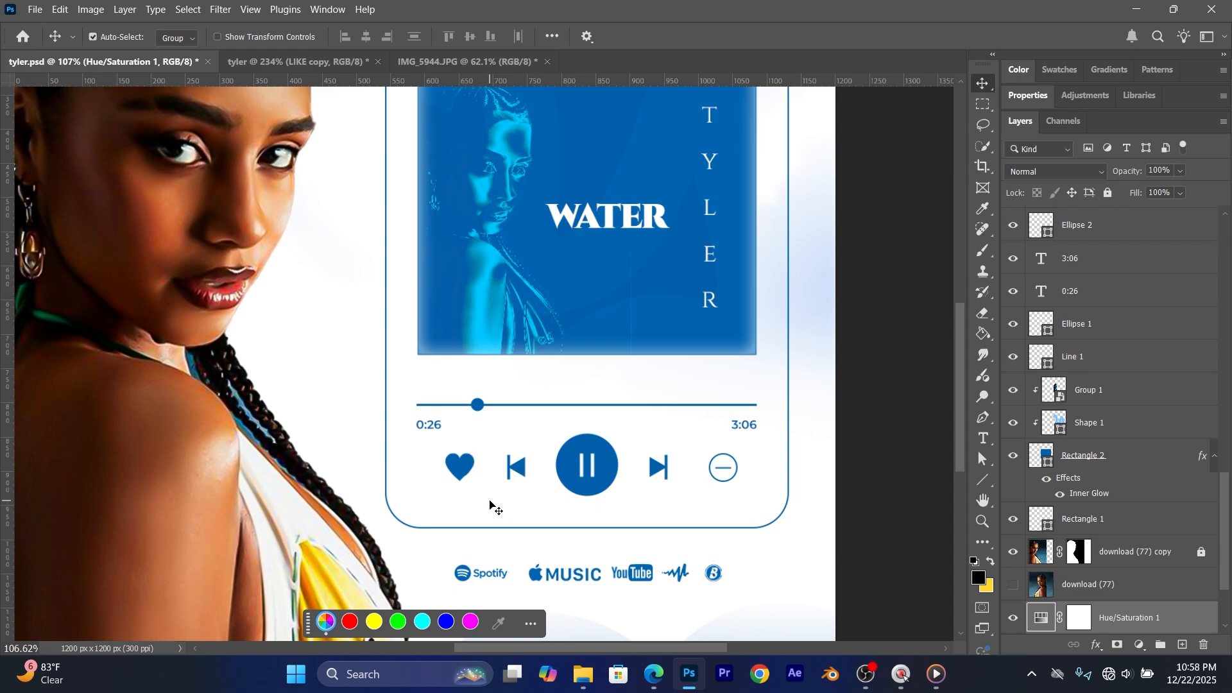
{"action": "left_click", "coordinate": [333, 62]}
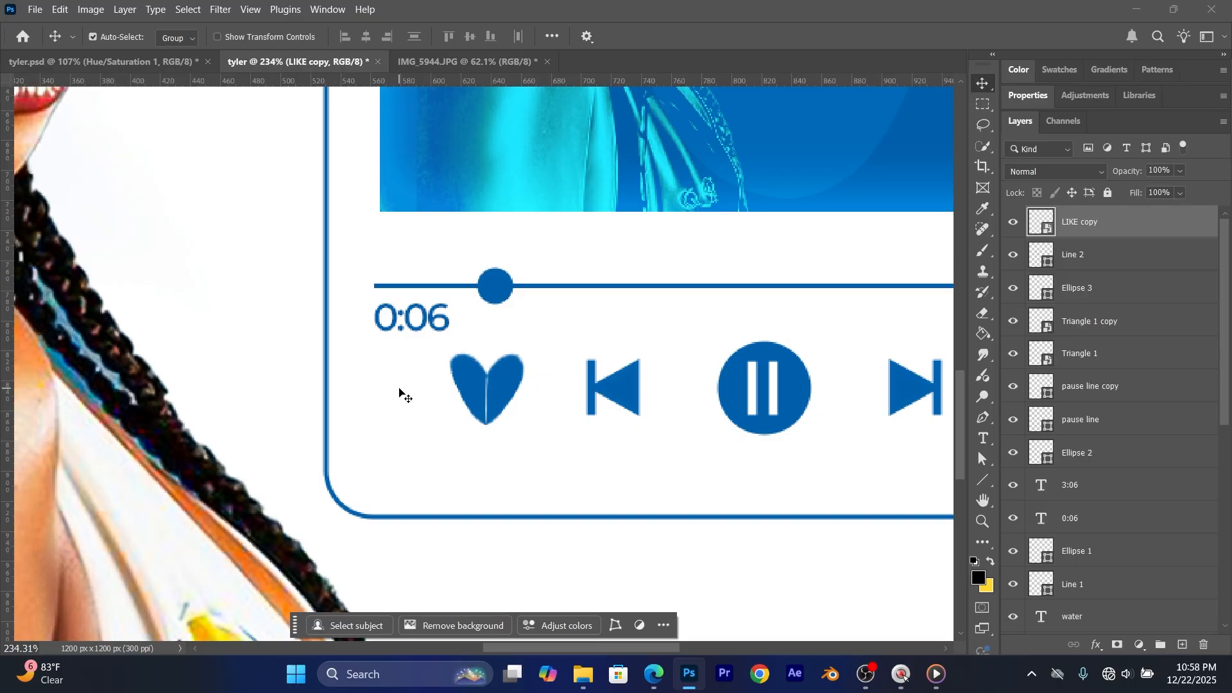
{"action": "left_click_drag", "start_coordinate": [475, 395], "coordinate": [500, 396]}
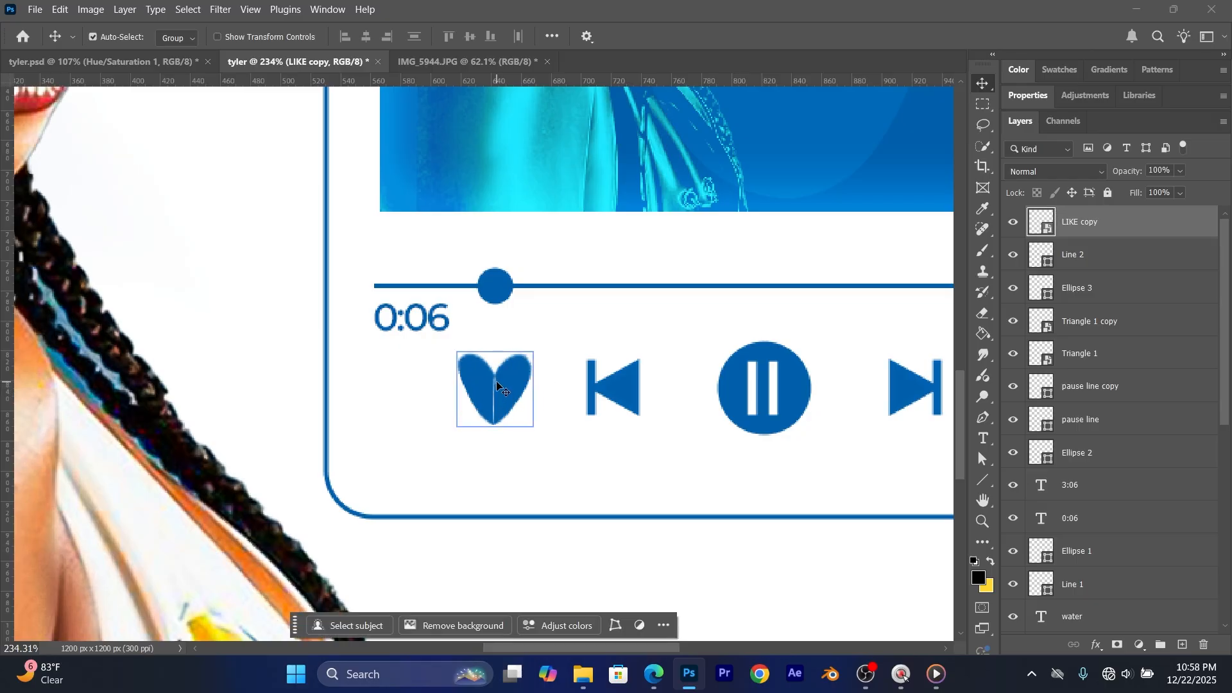
Step: Scale the heart slightly down to about 98% width and 123% height, and apply the transform
{"action": "key", "text": "ctrl+t"}
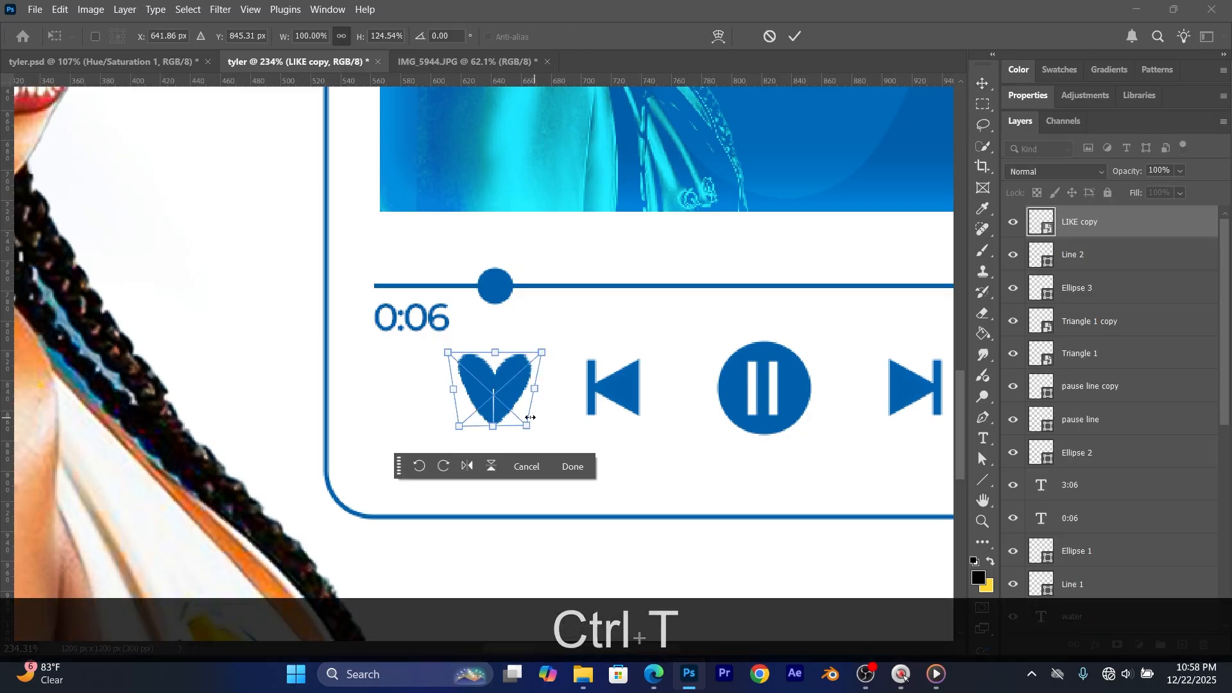
{"action": "left_click_drag", "start_coordinate": [531, 417], "coordinate": [529, 417]}
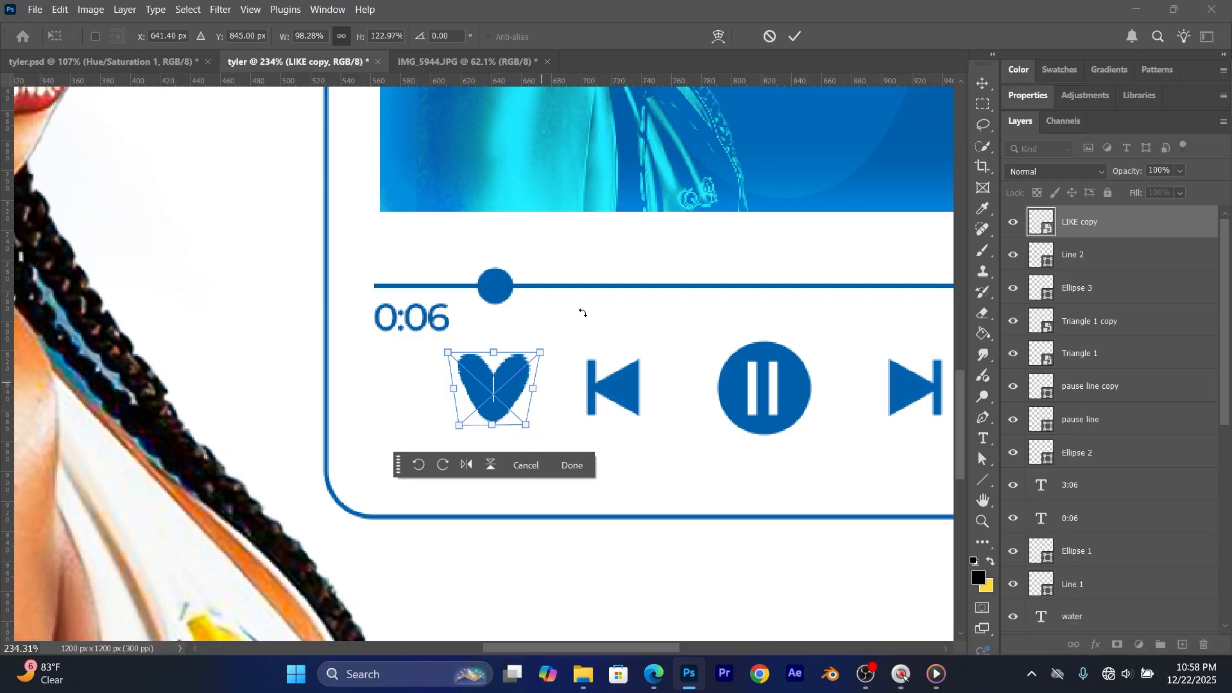
{"action": "right_click", "coordinate": [509, 391]}
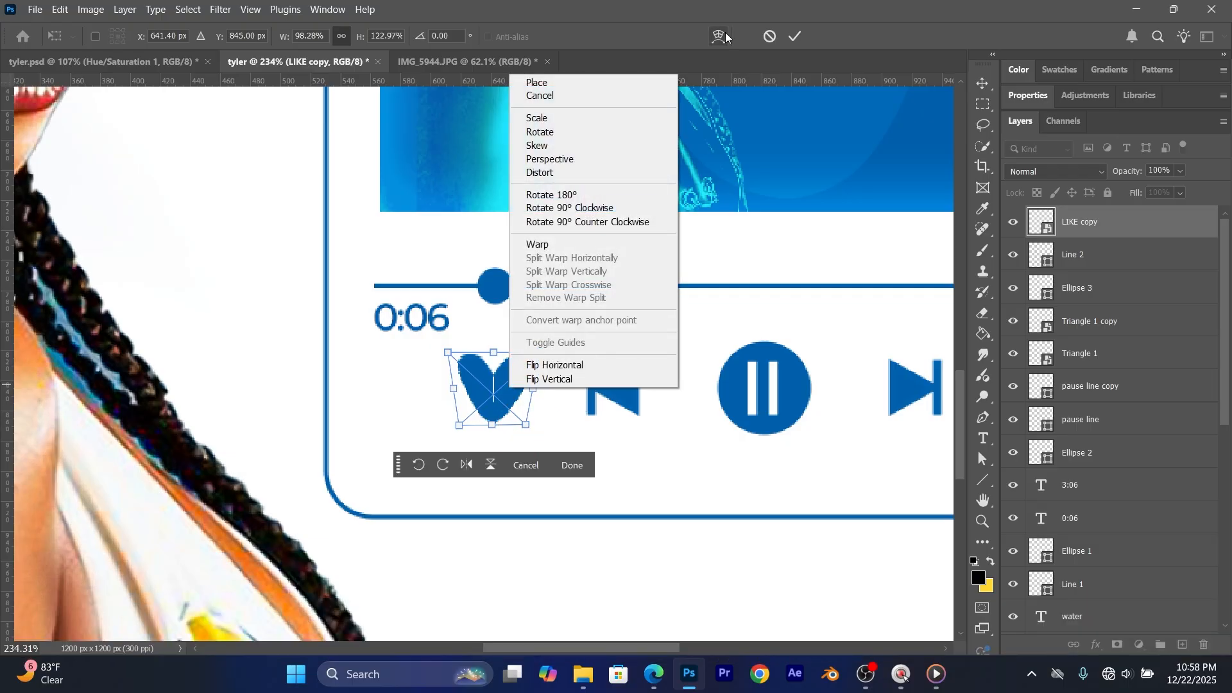
{"action": "left_click", "coordinate": [796, 38]}
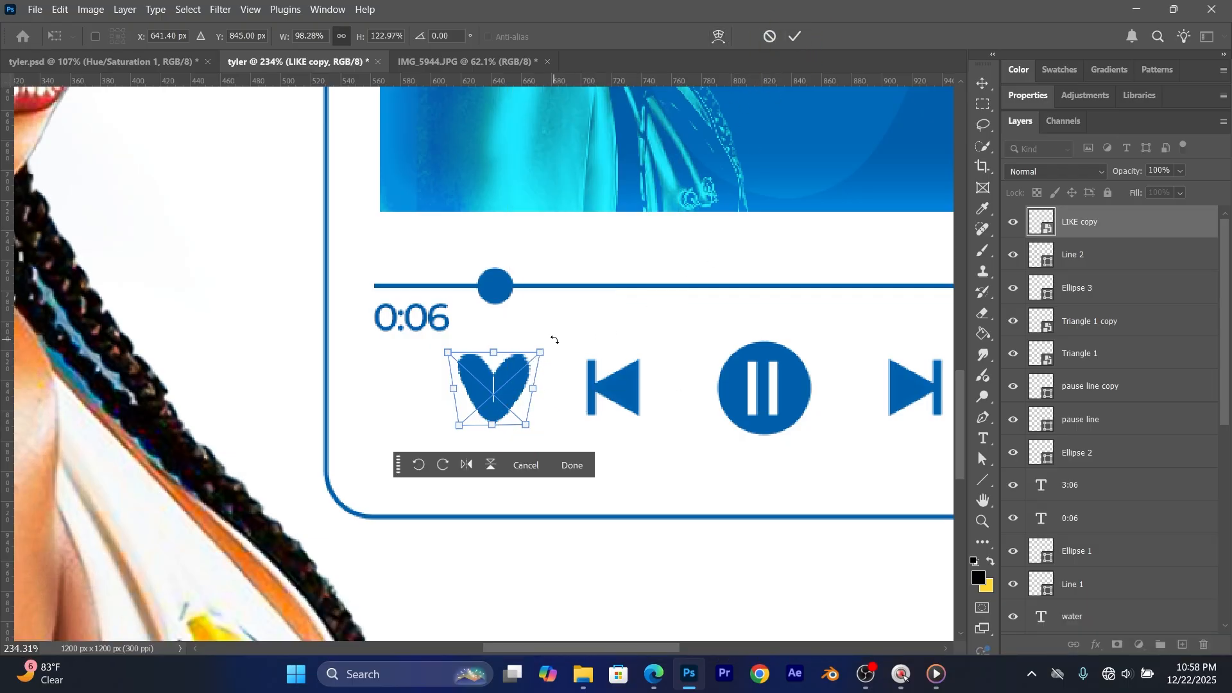
{"action": "left_click", "coordinate": [801, 33]}
Step: Compare the player controls and the area below the card with the finished design in tyler.psd, and return to the tyler document
{"action": "left_click_drag", "start_coordinate": [525, 649], "coordinate": [576, 631]}
{"action": "scroll", "coordinate": [541, 510], "scroll_direction": "down", "scroll_amount": 5}
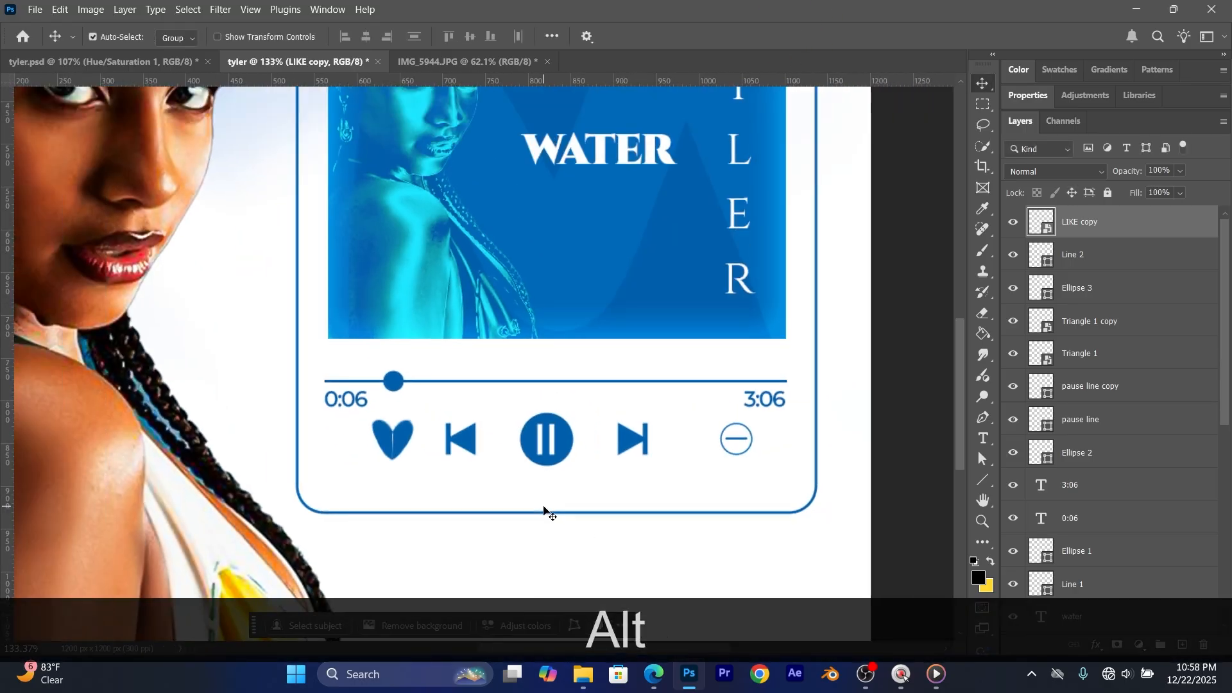
{"action": "left_click", "coordinate": [96, 61]}
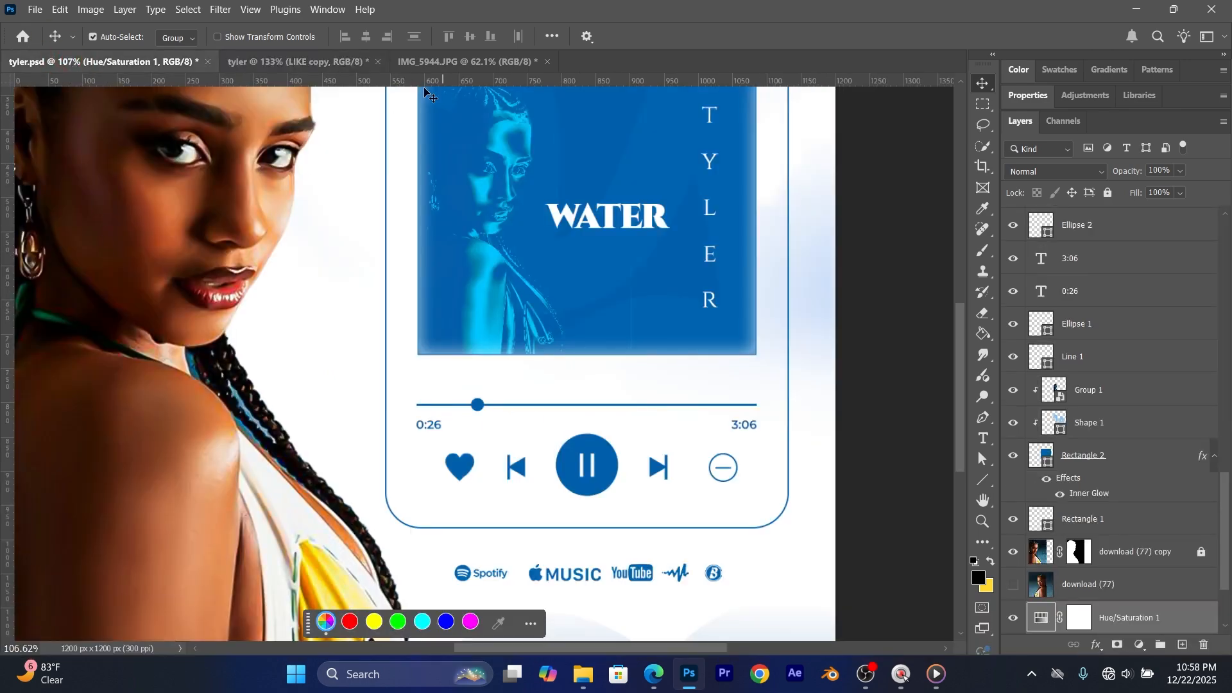
{"action": "left_click", "coordinate": [316, 64]}
{"action": "scroll", "coordinate": [564, 379], "scroll_direction": "down", "scroll_amount": 1}
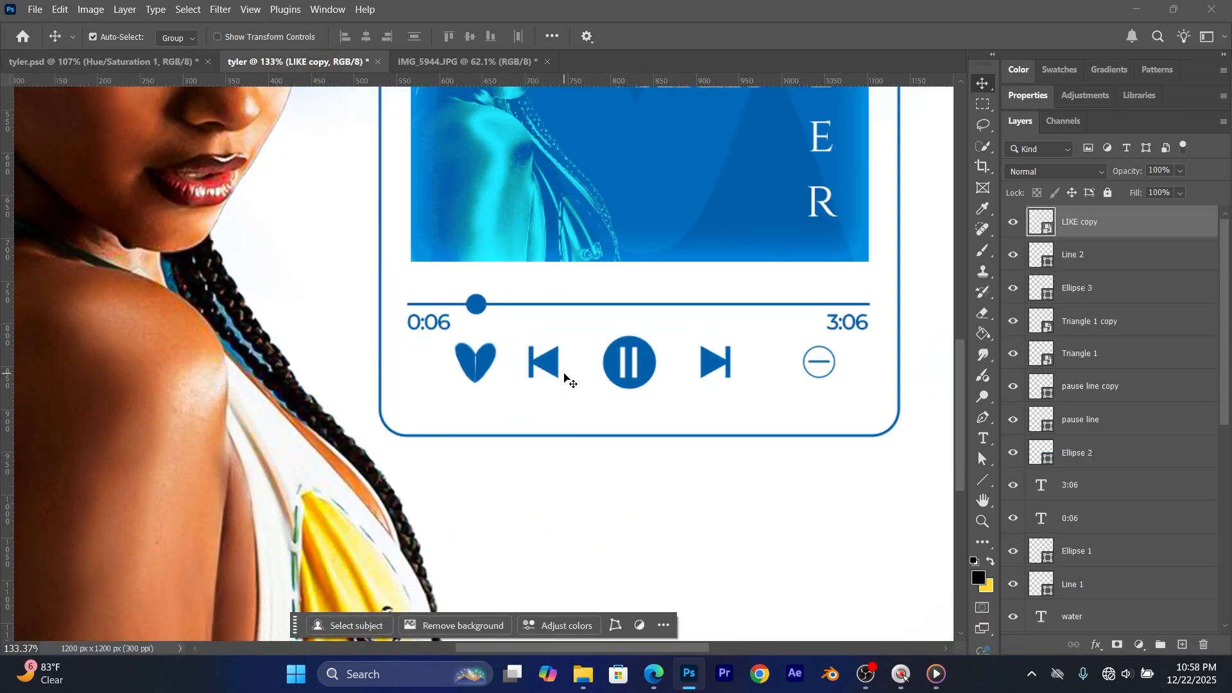
{"action": "scroll", "coordinate": [565, 375], "scroll_direction": "down", "scroll_amount": 4}
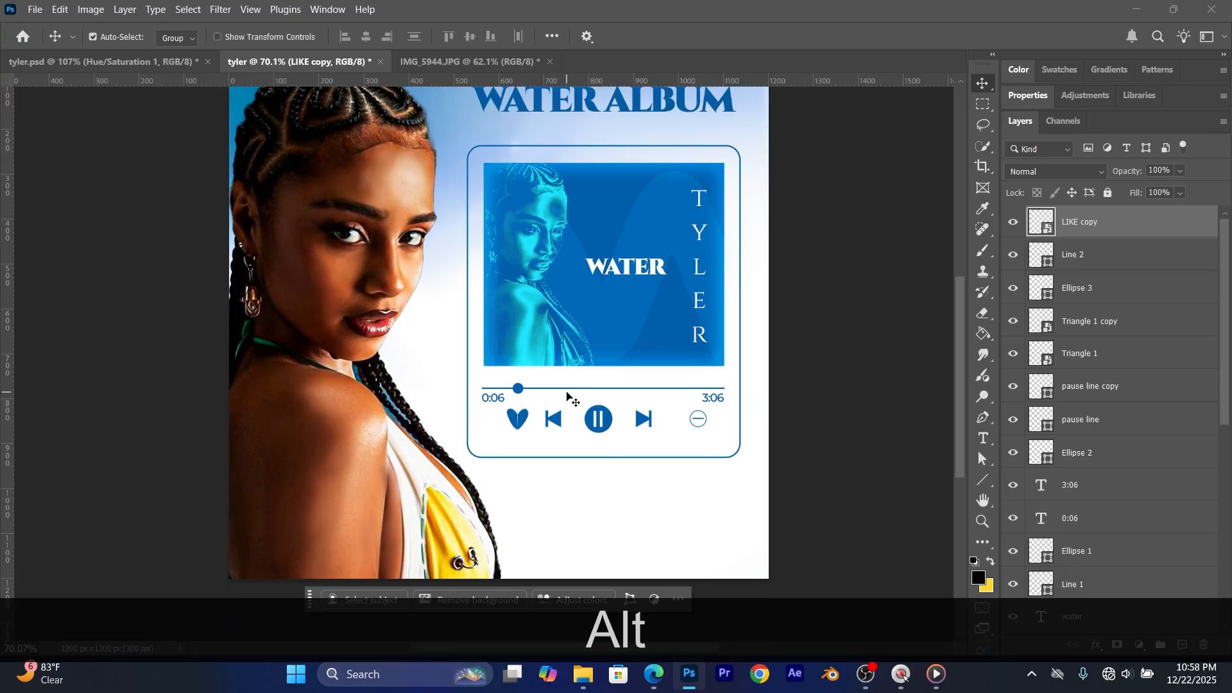
{"action": "scroll", "coordinate": [567, 396], "scroll_direction": "down", "scroll_amount": 4}
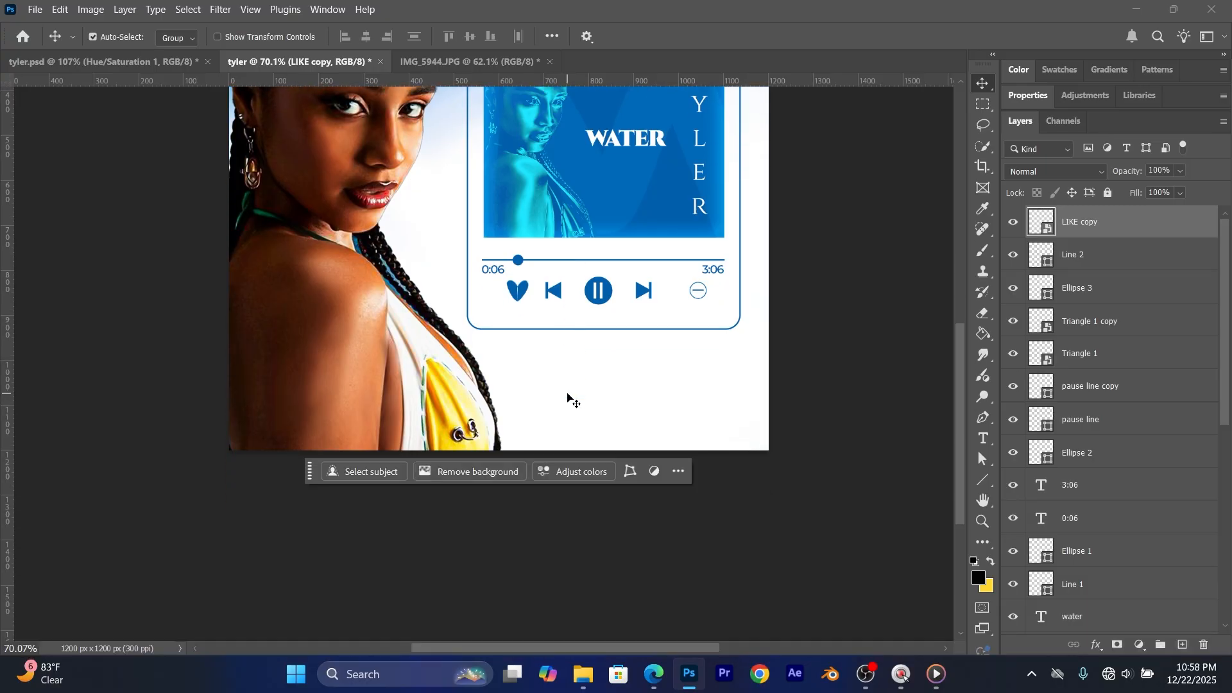
Step: Place the apple music image from Pictures > New folder into the poster as an embedded object
{"action": "left_click", "coordinate": [35, 9]}
{"action": "left_click", "coordinate": [110, 301]}
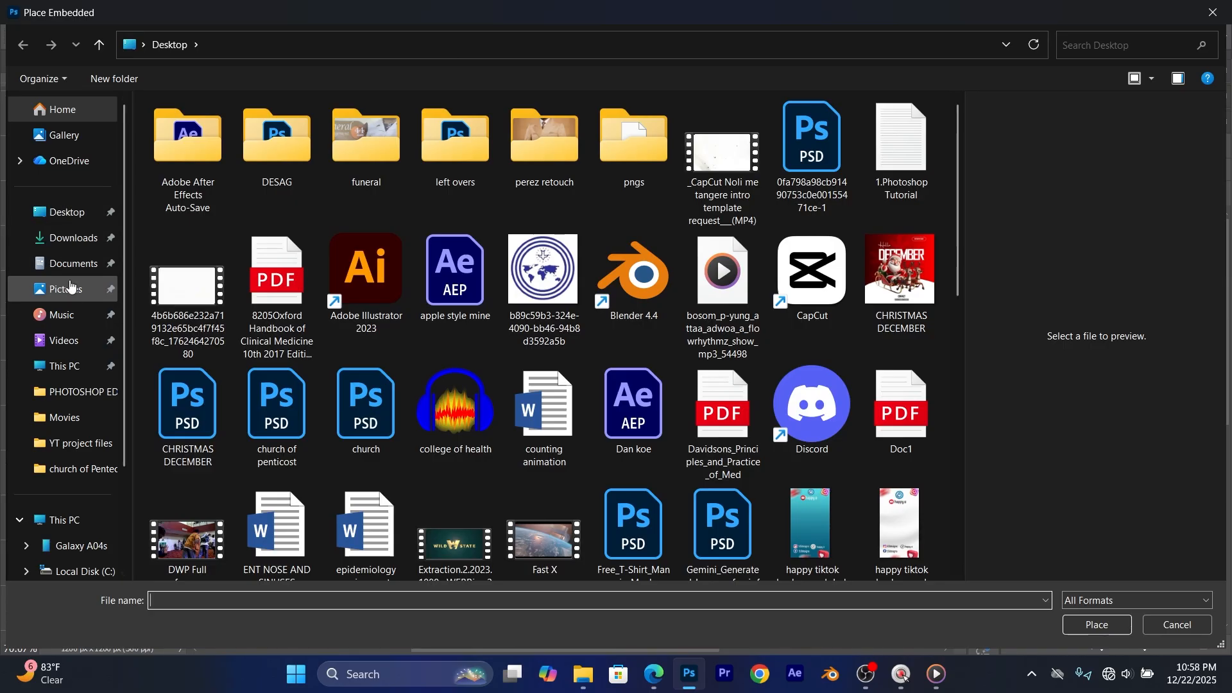
{"action": "left_click", "coordinate": [68, 292]}
{"action": "double_click", "coordinate": [195, 141]}
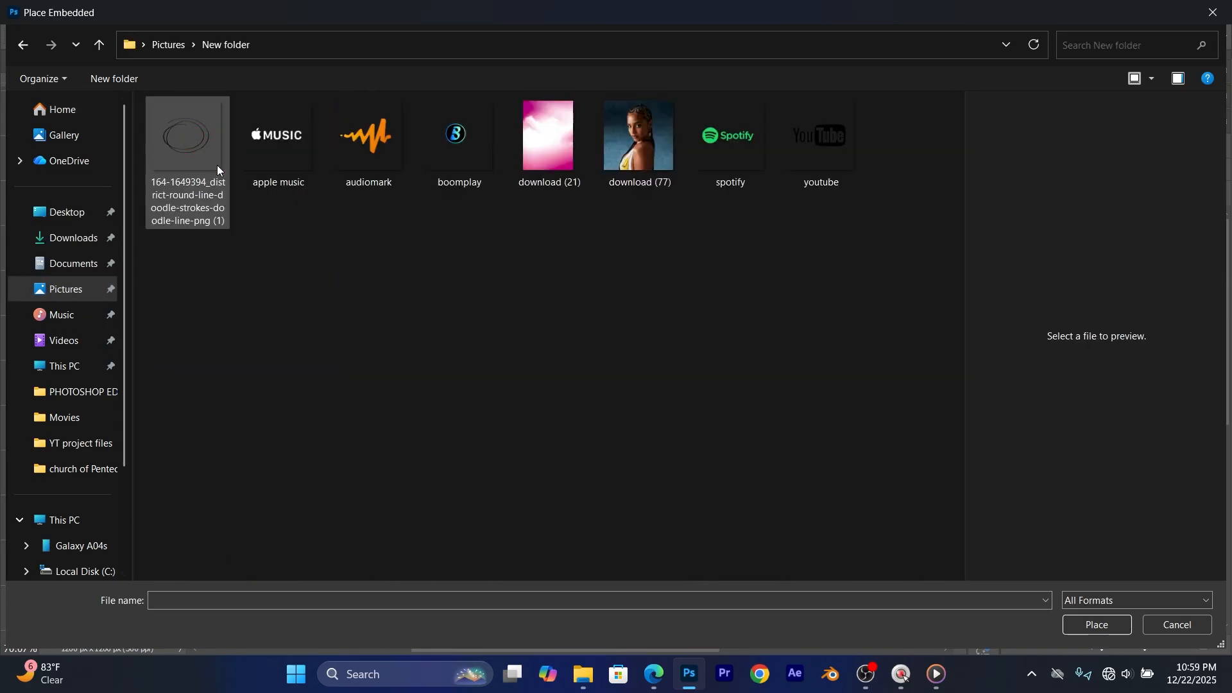
{"action": "left_click", "coordinate": [315, 146]}
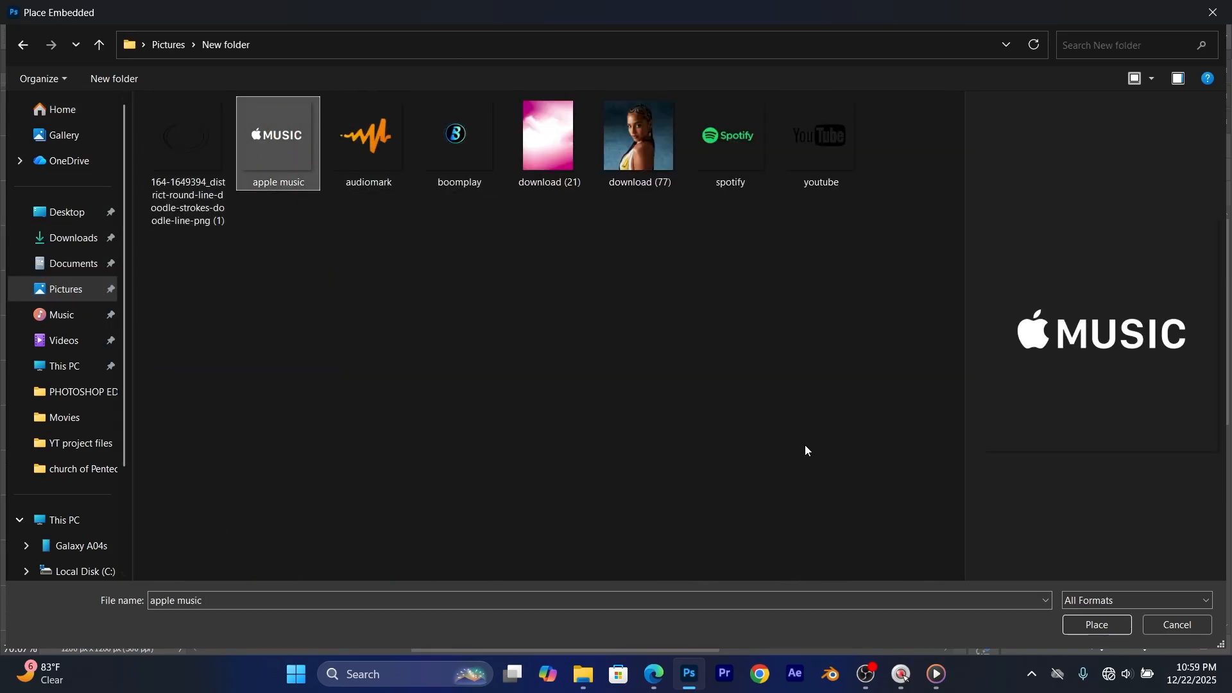
{"action": "left_click", "coordinate": [1092, 631]}
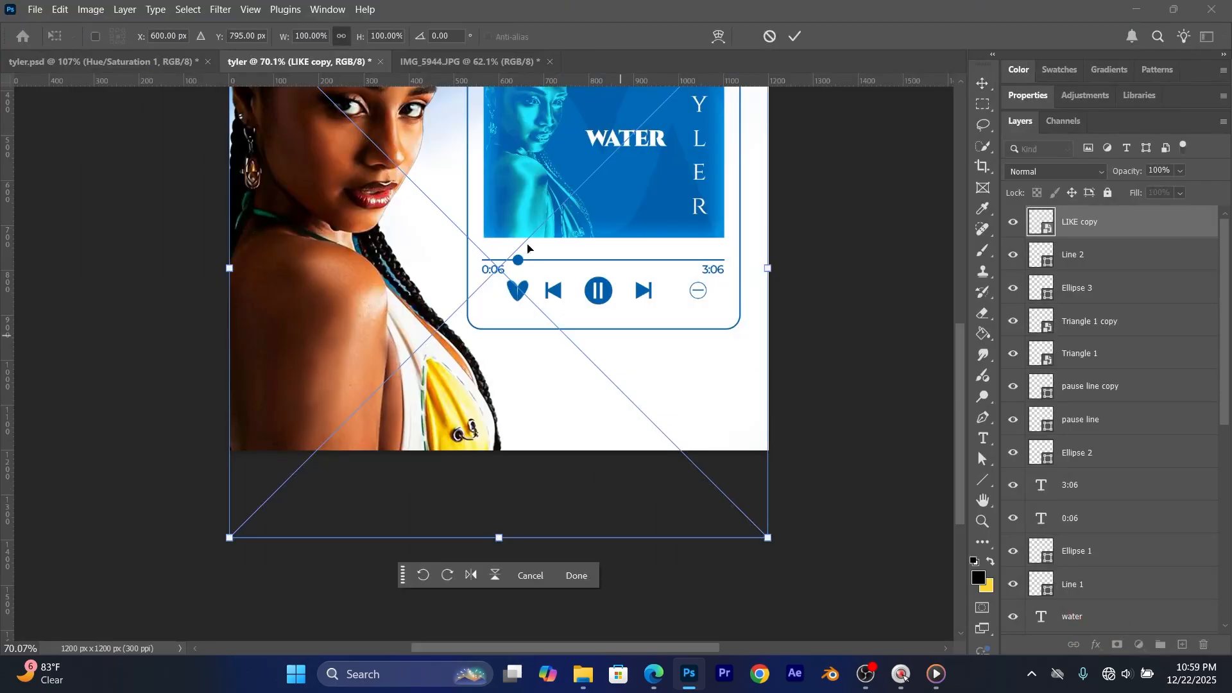
Step: Scale the Apple Music logo to about 10%, position it below the player card near the yellow top, and commit the placement
{"action": "left_click_drag", "start_coordinate": [499, 539], "coordinate": [507, 188]}
{"action": "left_click_drag", "start_coordinate": [536, 110], "coordinate": [553, 332]}
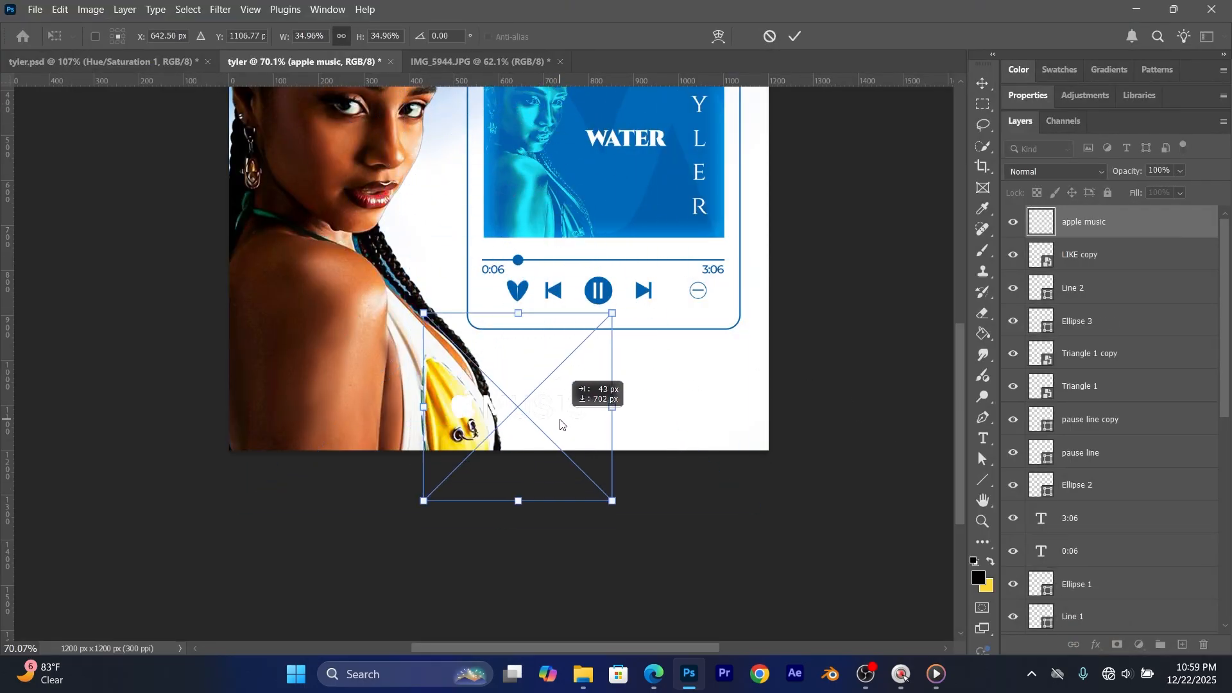
{"action": "left_click_drag", "start_coordinate": [518, 504], "coordinate": [566, 411]}
{"action": "left_click_drag", "start_coordinate": [556, 455], "coordinate": [554, 420]}
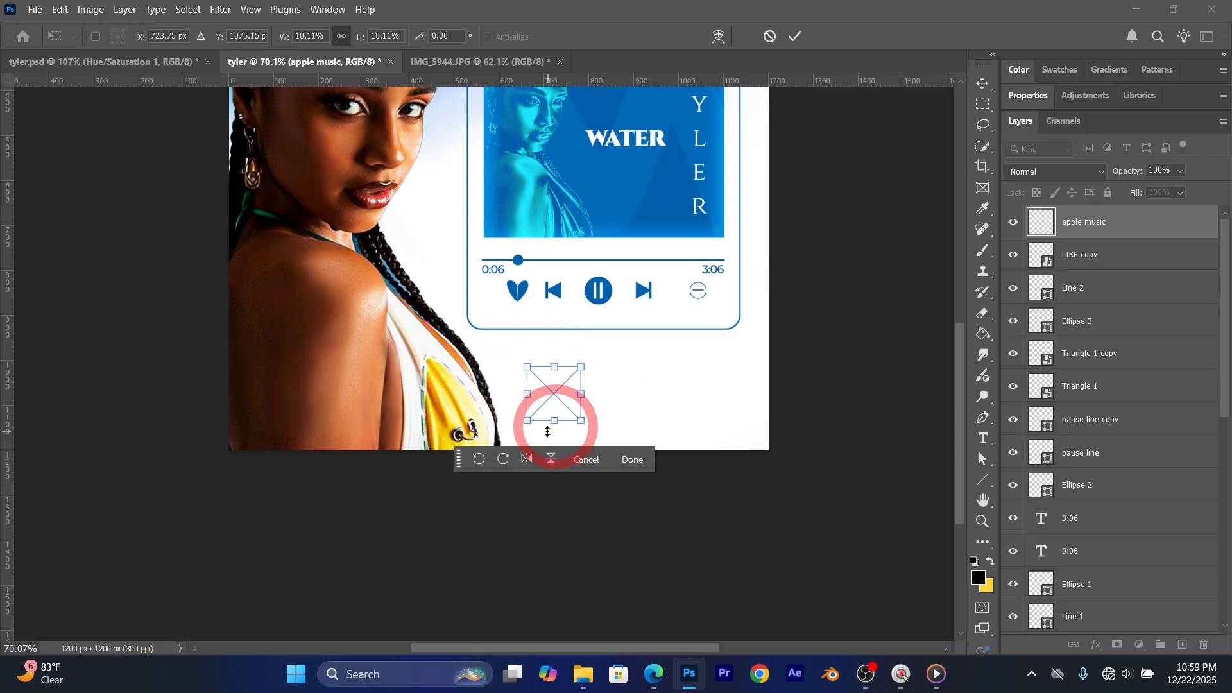
{"action": "left_click", "coordinate": [793, 38]}
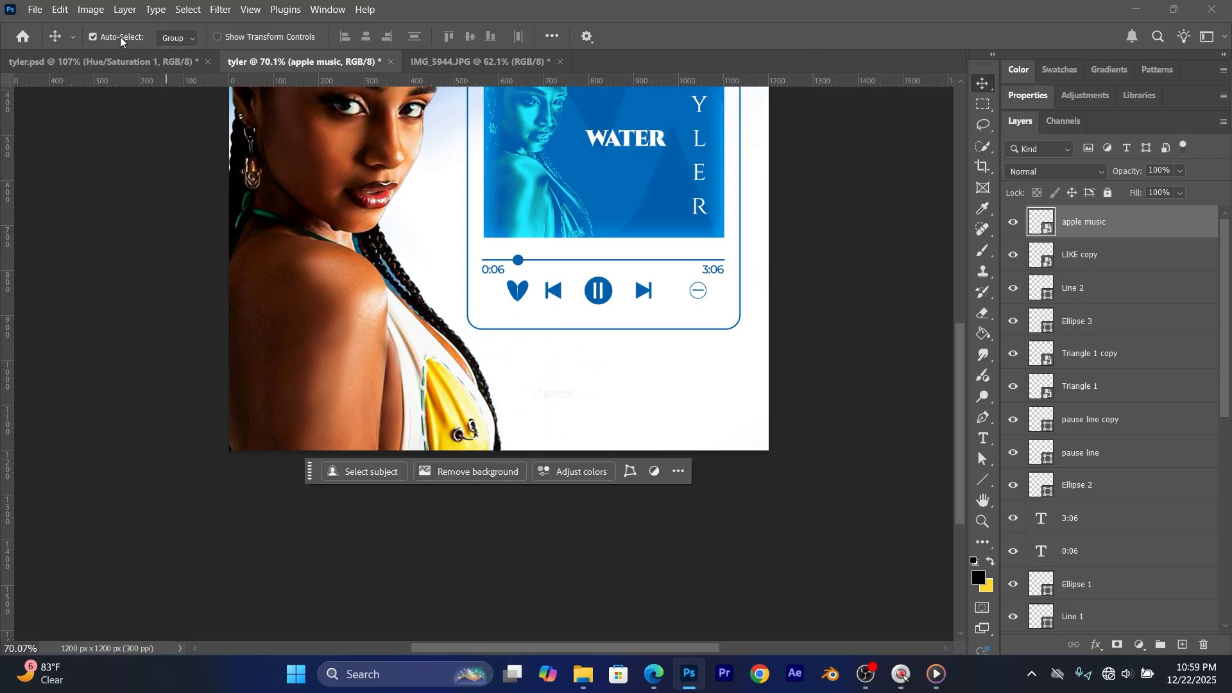
Step: Place the audiomark image as an embedded object, scaled to about 11% and positioned just right of the Apple Music logo
{"action": "left_click", "coordinate": [32, 9]}
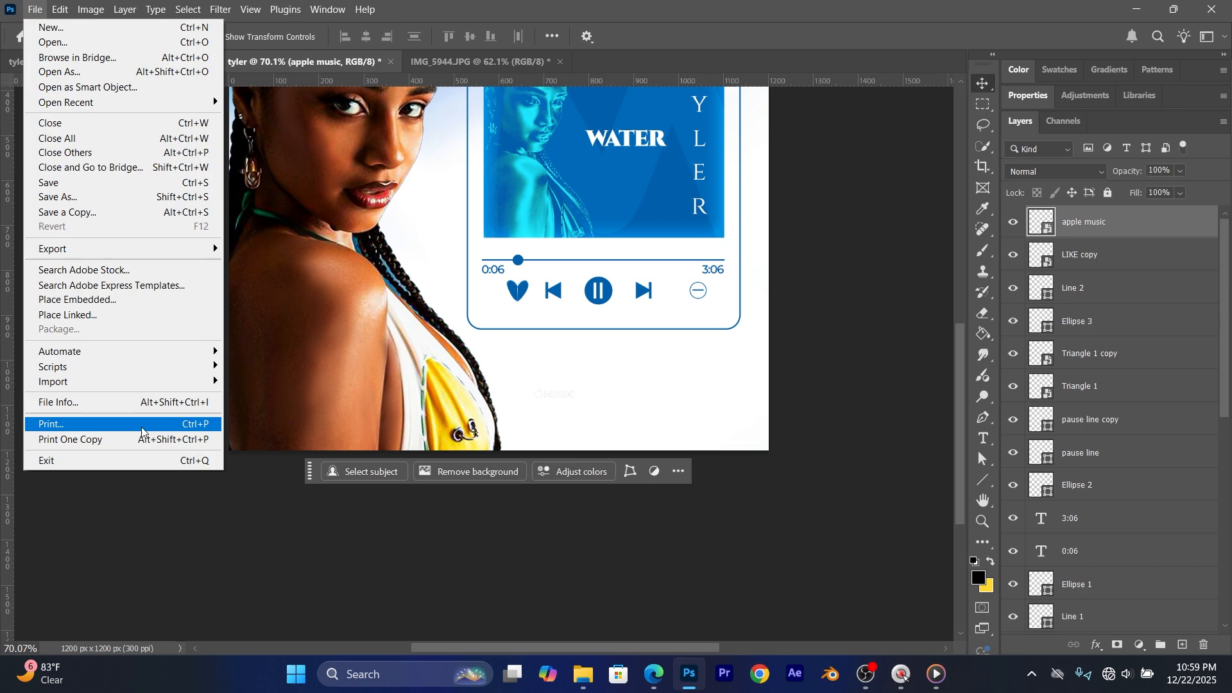
{"action": "left_click", "coordinate": [115, 300]}
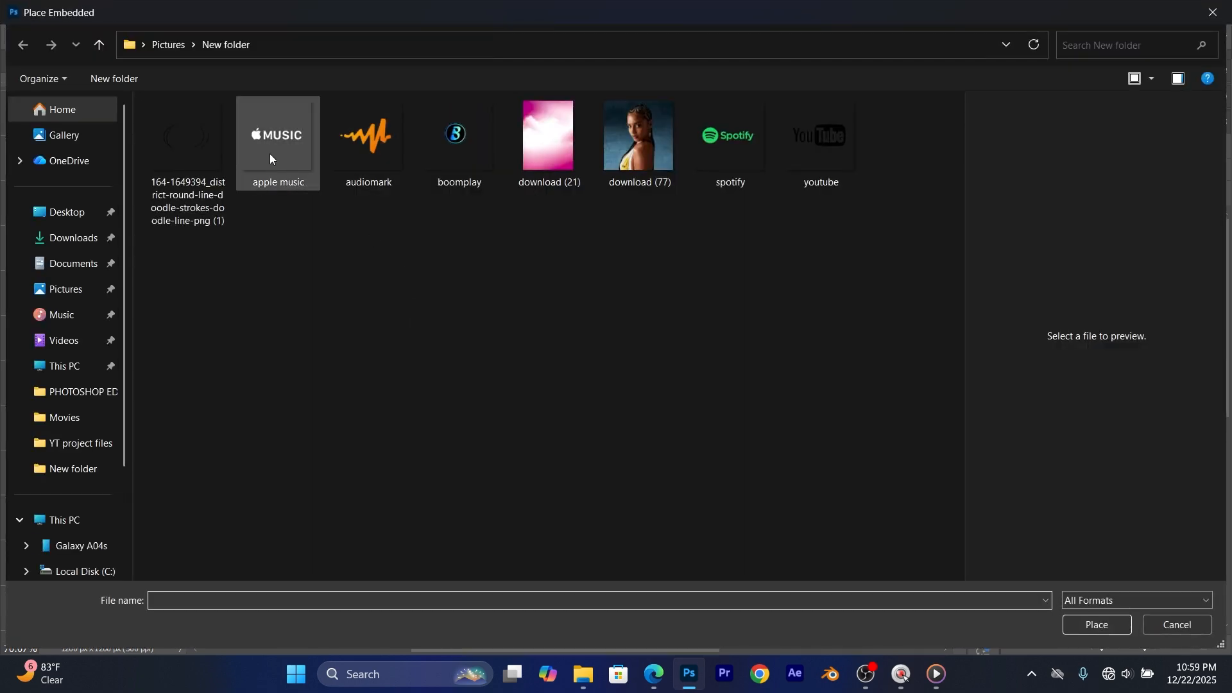
{"action": "left_click", "coordinate": [192, 153]}
{"action": "left_click", "coordinate": [341, 157]}
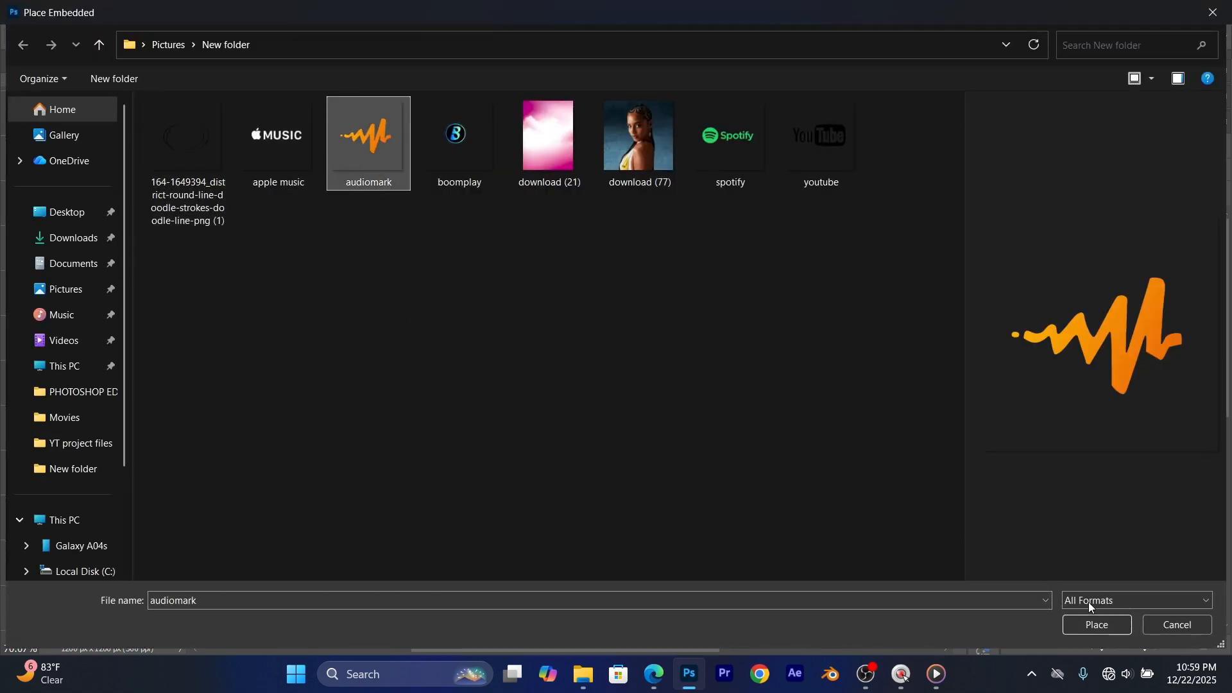
{"action": "left_click", "coordinate": [1098, 624]}
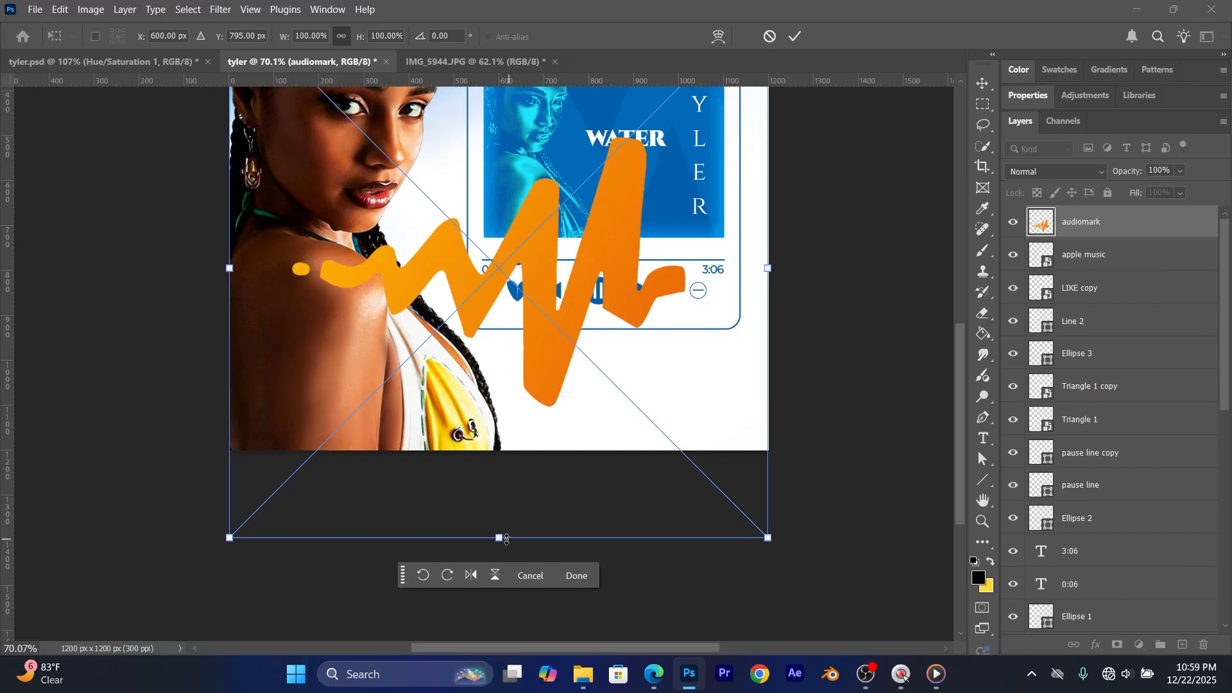
{"action": "left_click_drag", "start_coordinate": [506, 539], "coordinate": [507, 175]}
{"action": "left_click_drag", "start_coordinate": [509, 131], "coordinate": [521, 412]}
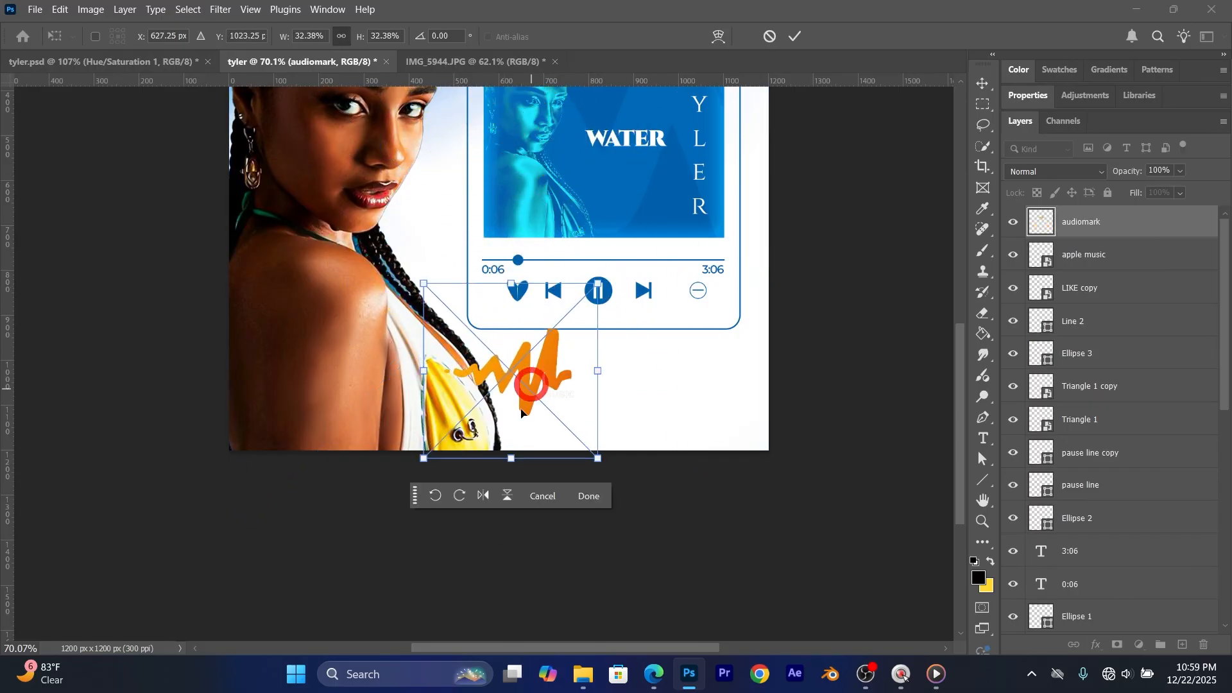
{"action": "left_click_drag", "start_coordinate": [510, 459], "coordinate": [621, 397]}
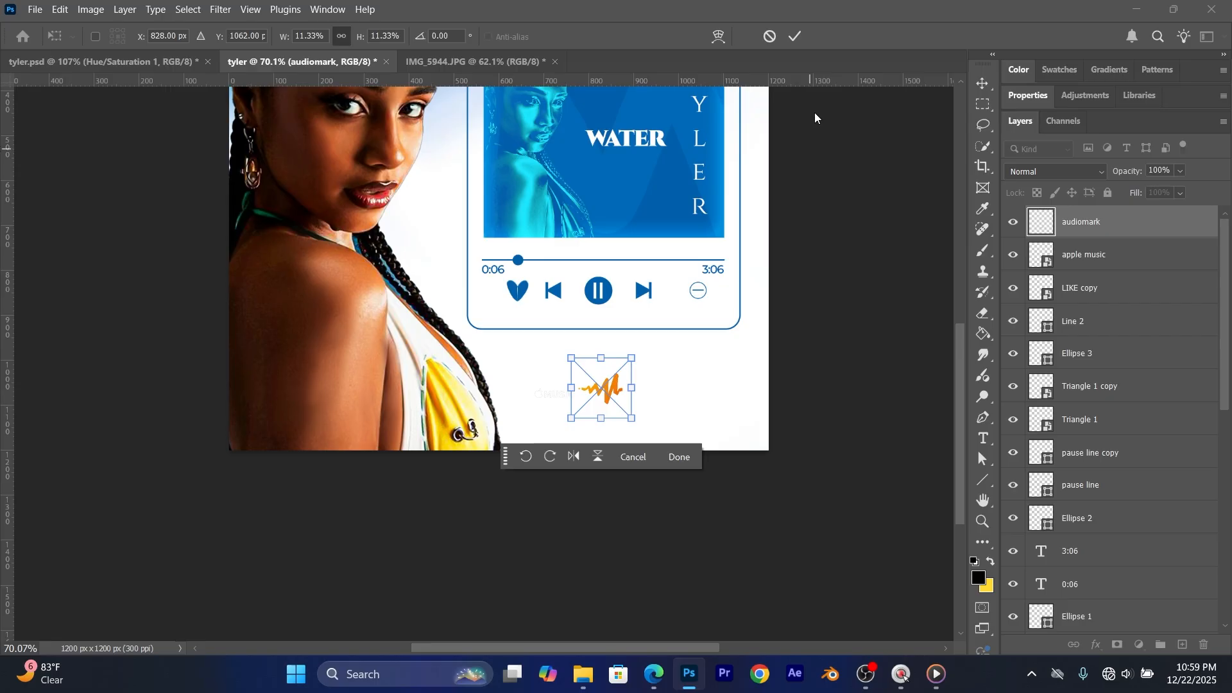
{"action": "left_click", "coordinate": [796, 36]}
Step: Place the spotify image as an embedded object, scaled to about 17% and positioned just right of the audiomark logo
{"action": "left_click", "coordinate": [34, 9]}
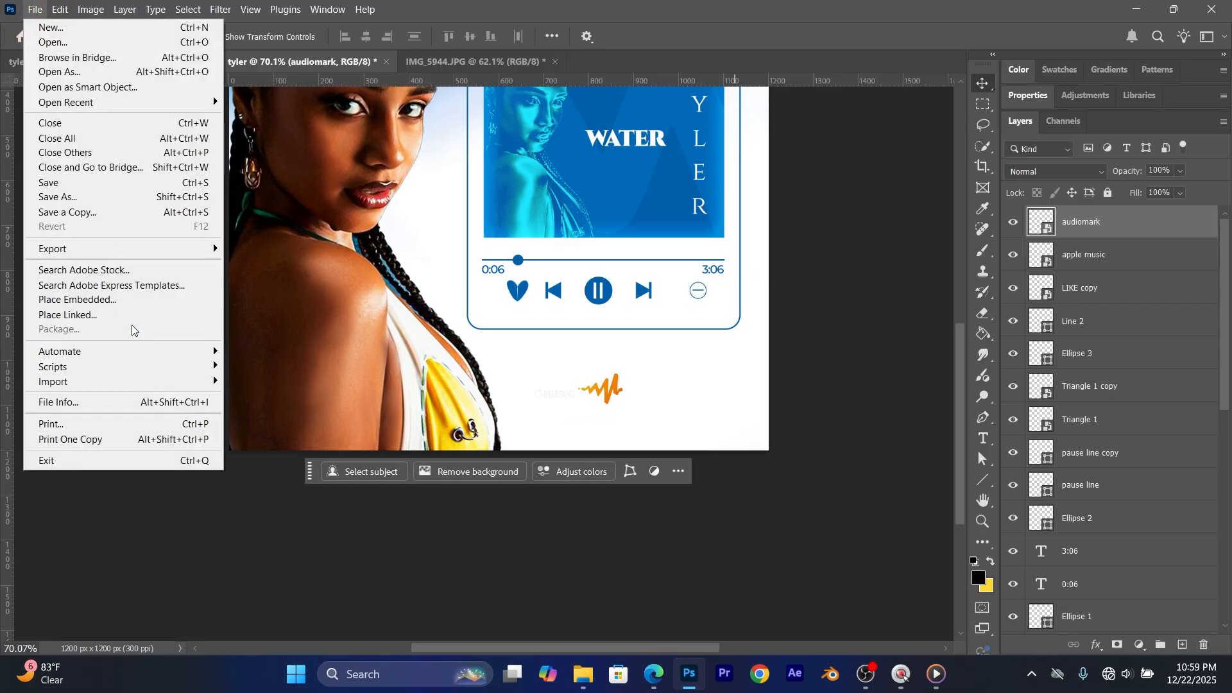
{"action": "left_click", "coordinate": [77, 300]}
{"action": "left_click", "coordinate": [711, 168]}
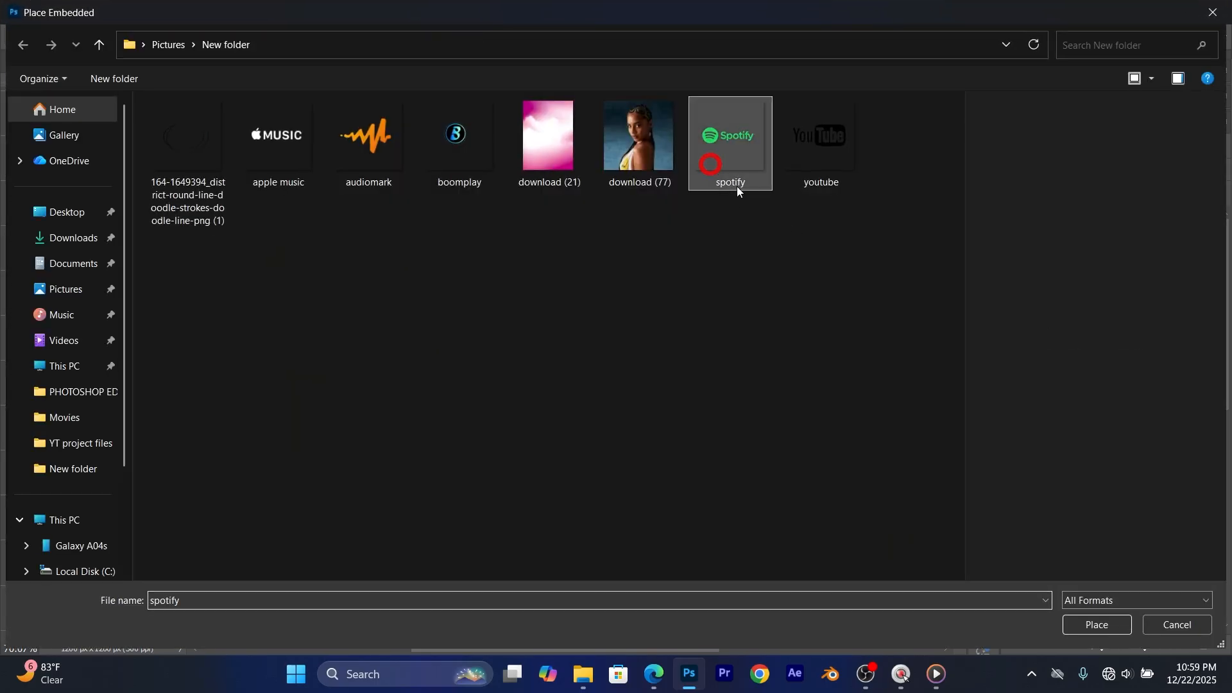
{"action": "left_click", "coordinate": [1095, 625]}
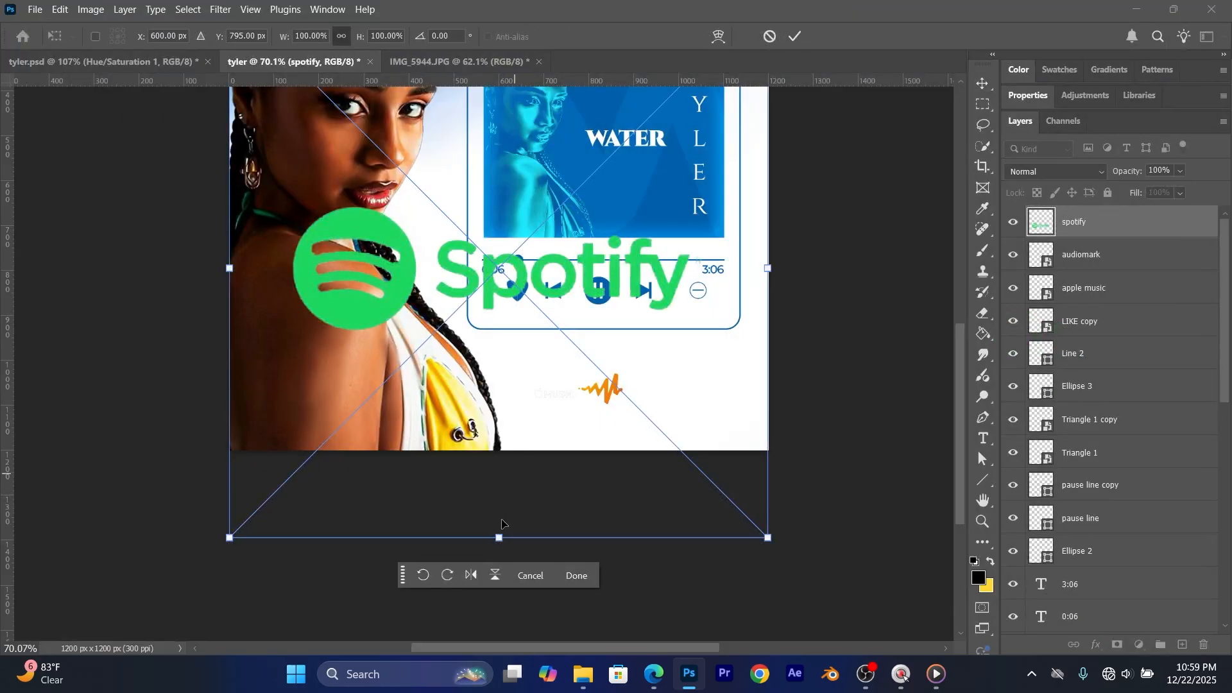
{"action": "left_click_drag", "start_coordinate": [496, 543], "coordinate": [471, 187]}
{"action": "left_click_drag", "start_coordinate": [532, 116], "coordinate": [617, 385]}
{"action": "left_click_drag", "start_coordinate": [584, 269], "coordinate": [581, 350]}
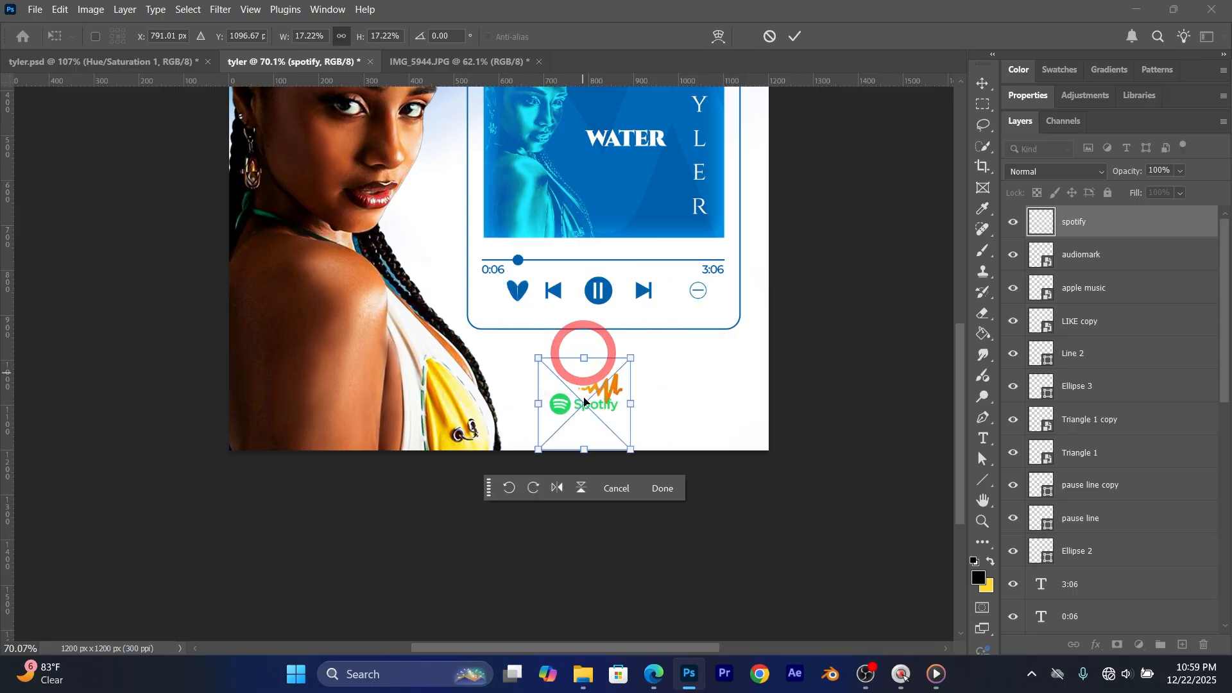
{"action": "left_click_drag", "start_coordinate": [588, 405], "coordinate": [671, 398]}
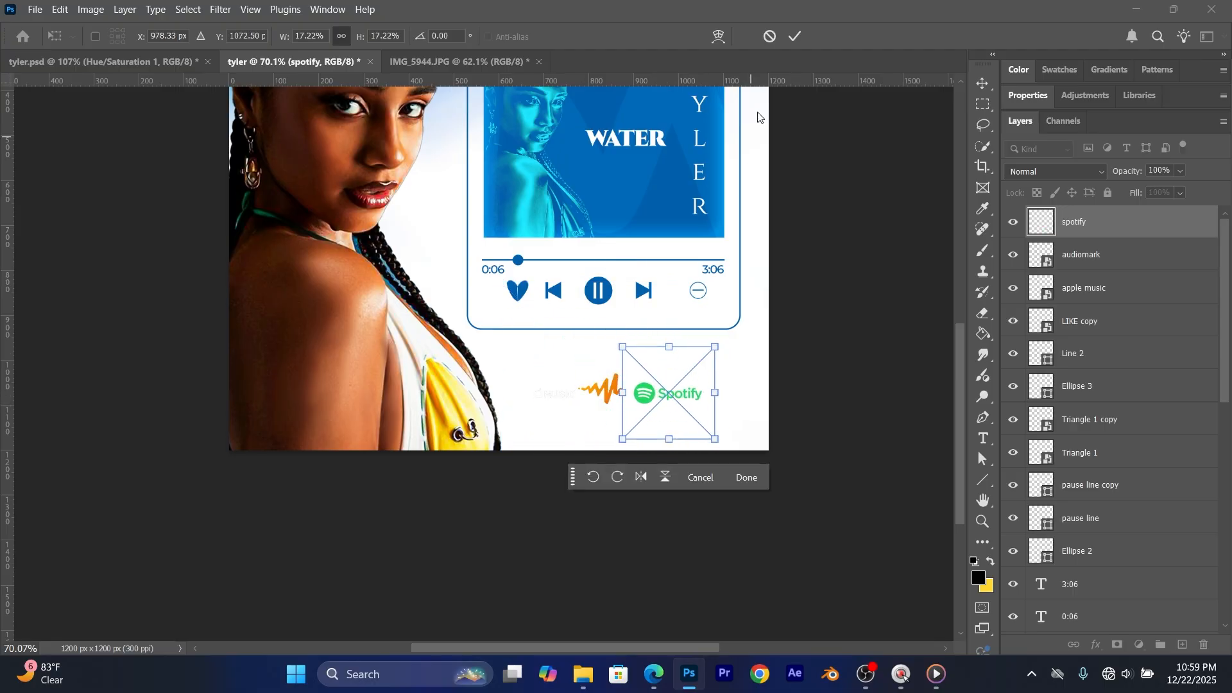
{"action": "left_click", "coordinate": [796, 36]}
Step: Place the youtube image as an embedded object, scaled to about 10% at the right end of the logo row
{"action": "left_click", "coordinate": [35, 9]}
{"action": "left_click", "coordinate": [96, 297]}
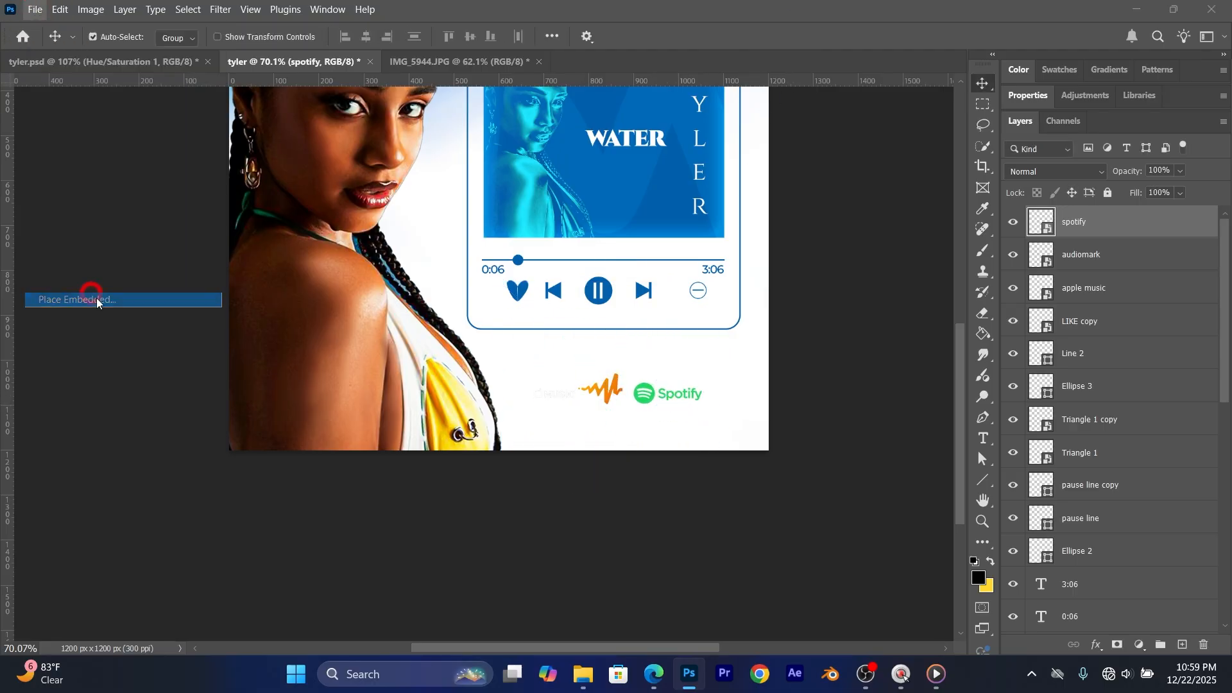
{"action": "left_click", "coordinate": [815, 150]}
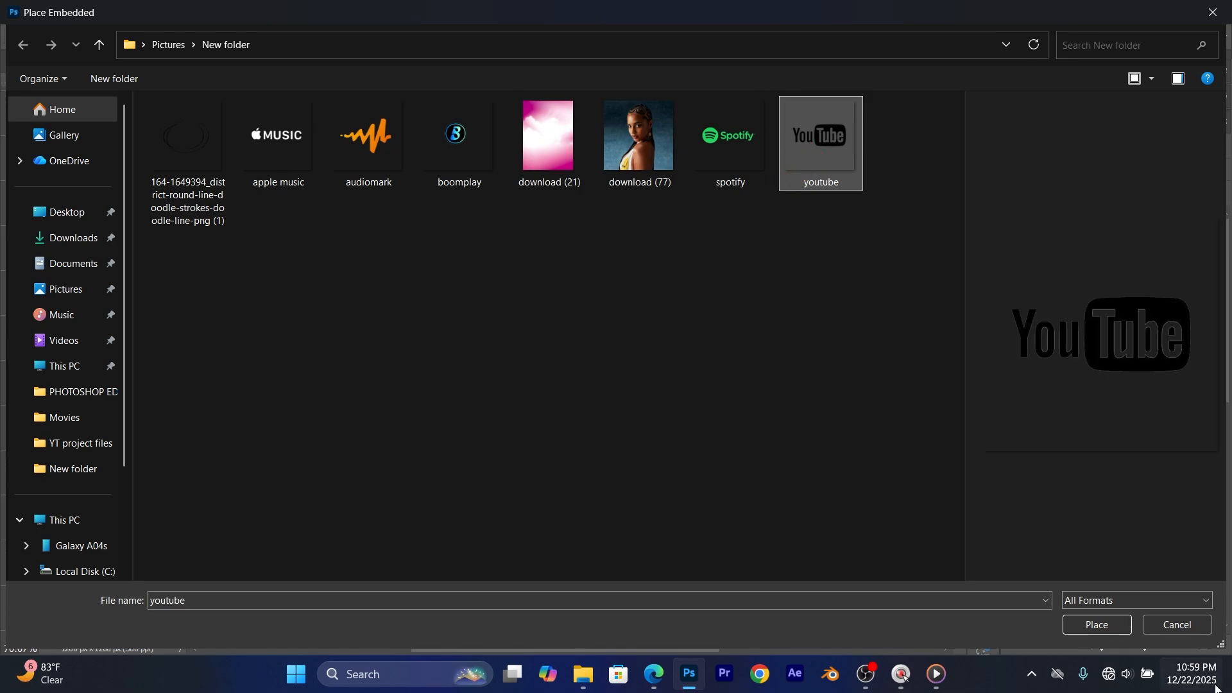
{"action": "left_click", "coordinate": [1097, 625]}
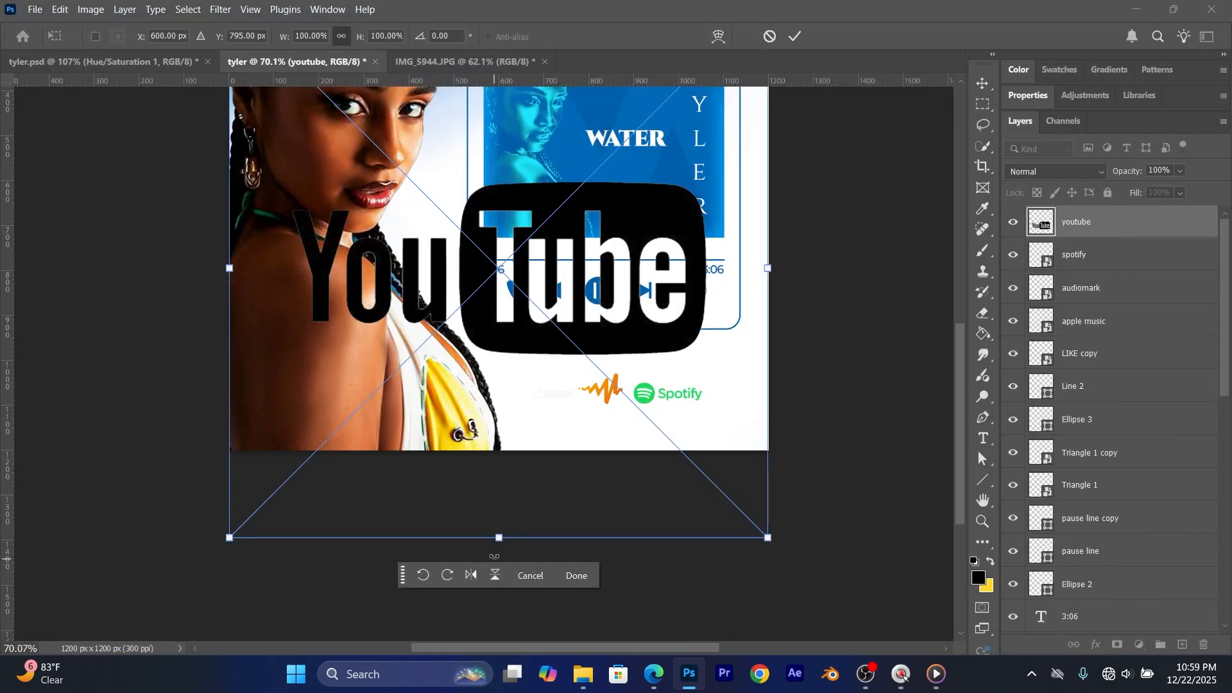
{"action": "left_click_drag", "start_coordinate": [498, 539], "coordinate": [713, 446]}
{"action": "scroll", "coordinate": [551, 166], "scroll_direction": "up", "scroll_amount": 2}
{"action": "left_click_drag", "start_coordinate": [720, 497], "coordinate": [726, 470]}
{"action": "left_click_drag", "start_coordinate": [718, 417], "coordinate": [716, 427]}
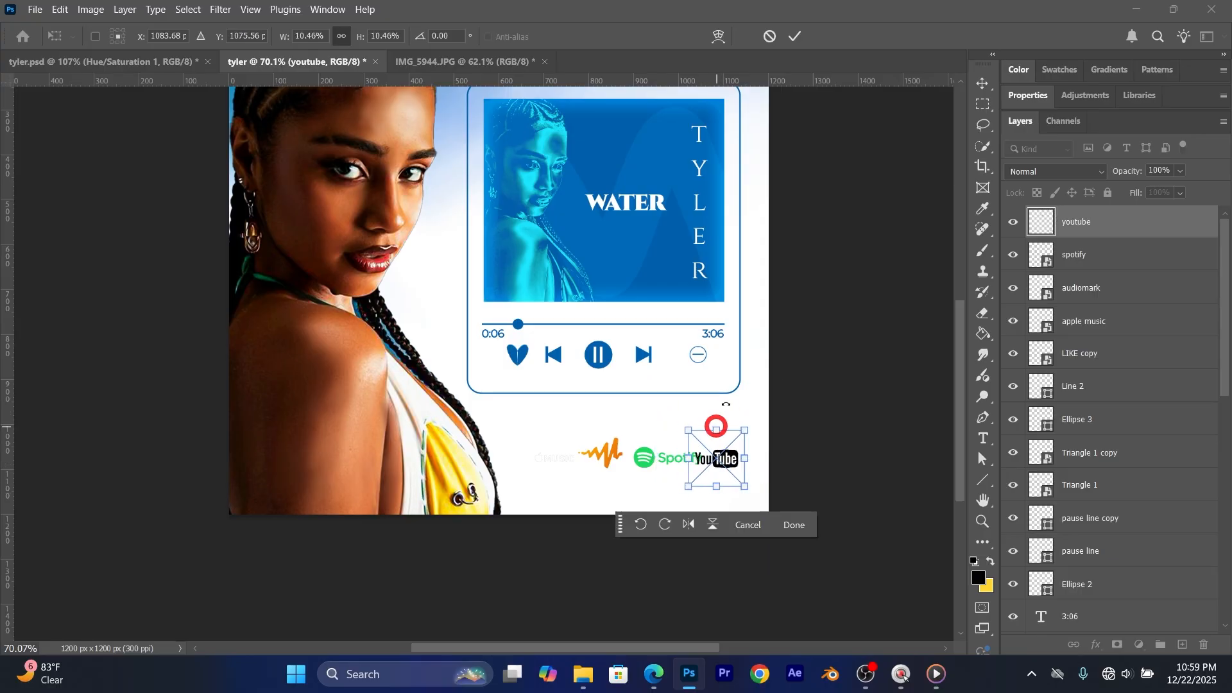
{"action": "left_click", "coordinate": [795, 37]}
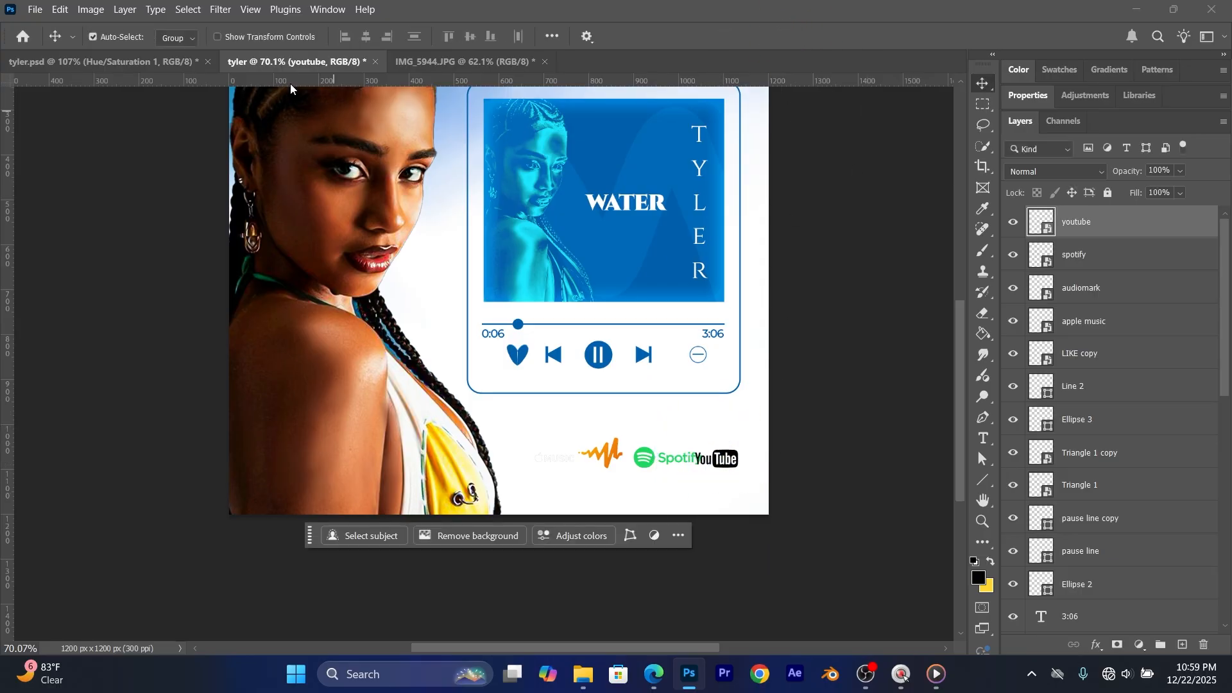
Step: Place the boomplay image as an embedded object, scaled to about 15% at the far end of the logo row, overlapping the YouTube logo
{"action": "left_click", "coordinate": [33, 10]}
{"action": "left_click", "coordinate": [78, 299]}
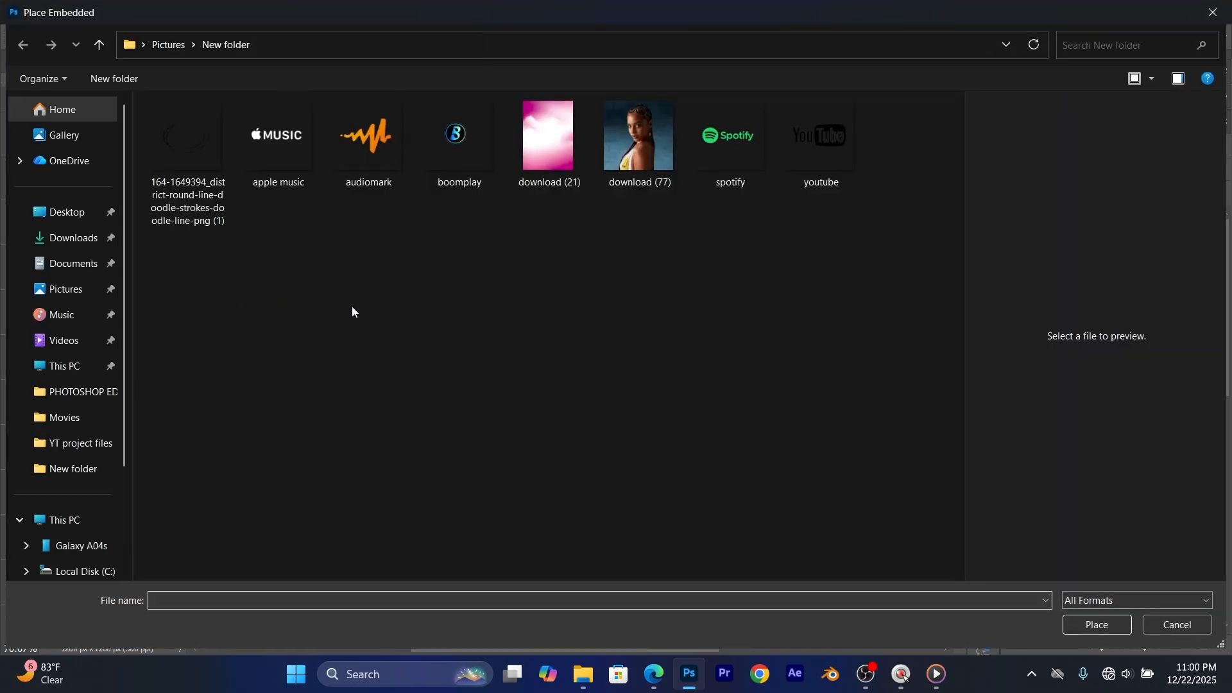
{"action": "left_click", "coordinate": [459, 138]}
{"action": "left_click", "coordinate": [1096, 625]}
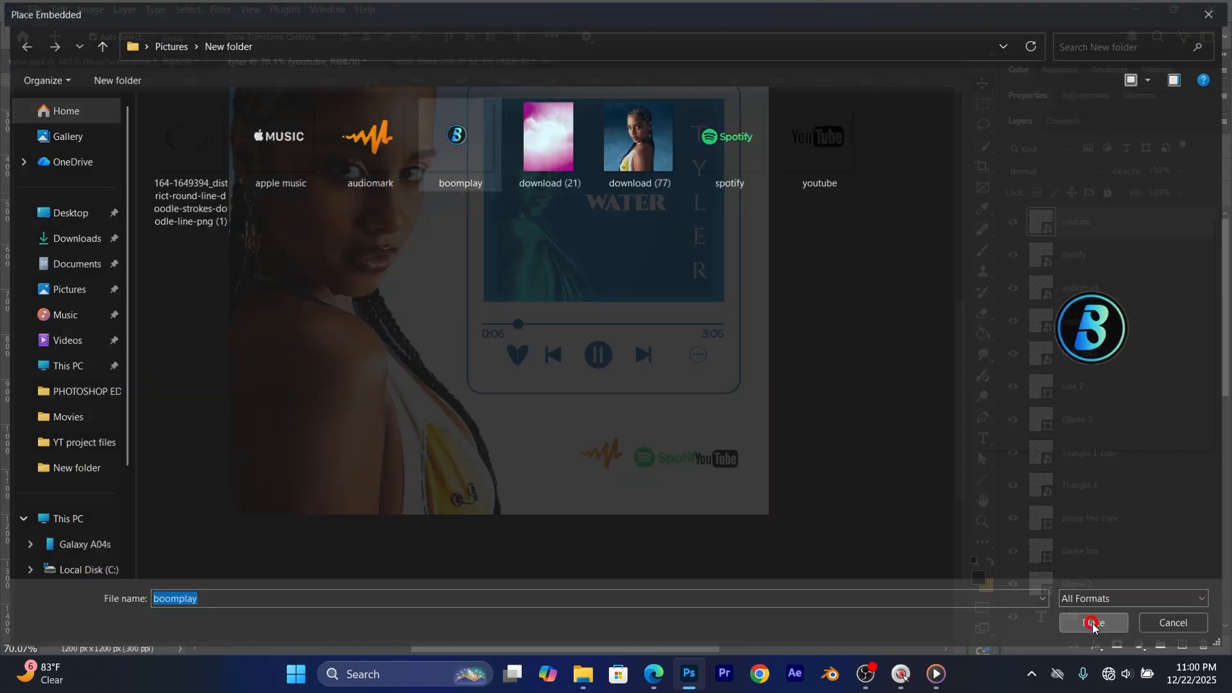
{"action": "left_click_drag", "start_coordinate": [517, 568], "coordinate": [530, 279]}
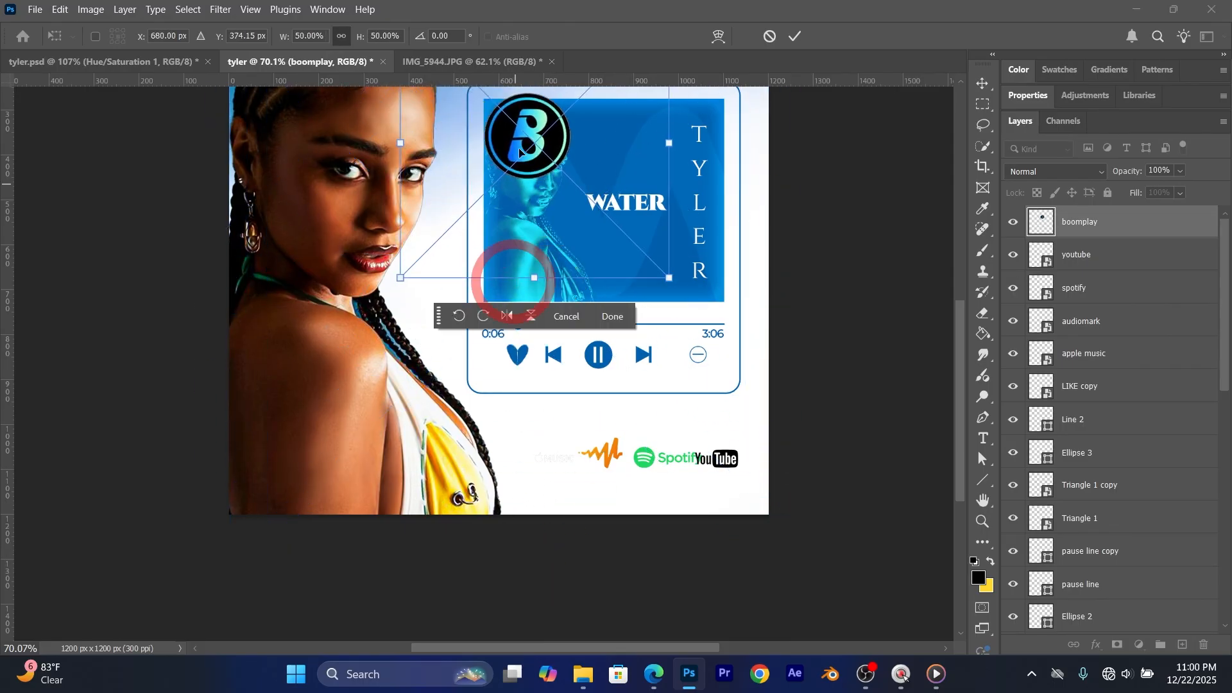
{"action": "left_click_drag", "start_coordinate": [519, 166], "coordinate": [525, 413]}
{"action": "left_click_drag", "start_coordinate": [536, 257], "coordinate": [747, 462]}
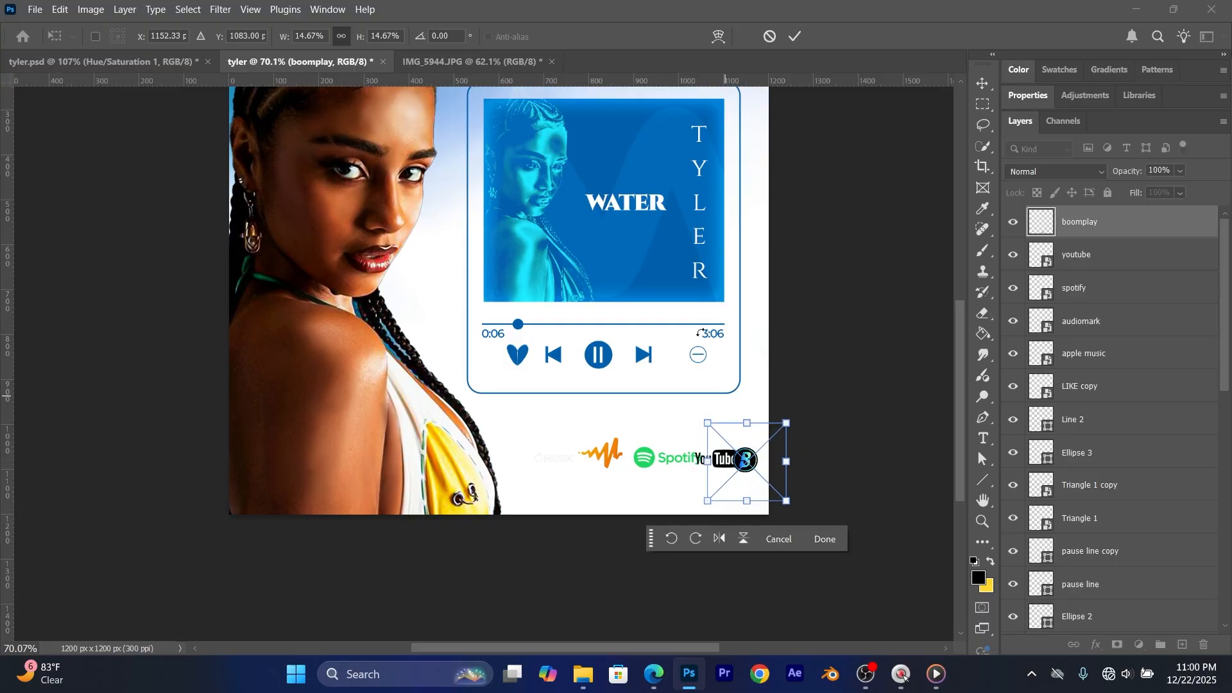
{"action": "left_click", "coordinate": [794, 35]}
Step: Shift the Apple Music logo slightly left and give it a Color Overlay of 005fab sampled from the pause button
{"action": "left_click", "coordinate": [1115, 297]}
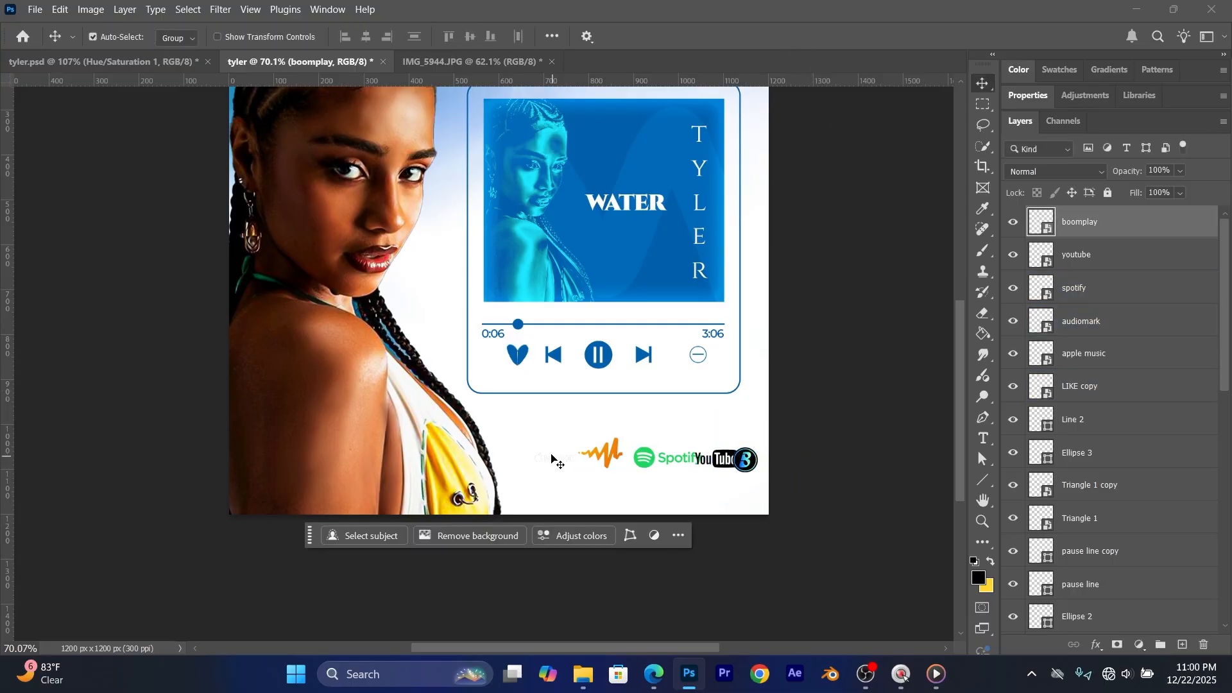
{"action": "mouse_move", "coordinate": [552, 457]}
{"action": "left_mouse_down"}
{"action": "mouse_move", "coordinate": [521, 461]}
{"action": "mouse_move", "coordinate": [538, 459]}
{"action": "left_mouse_up"}
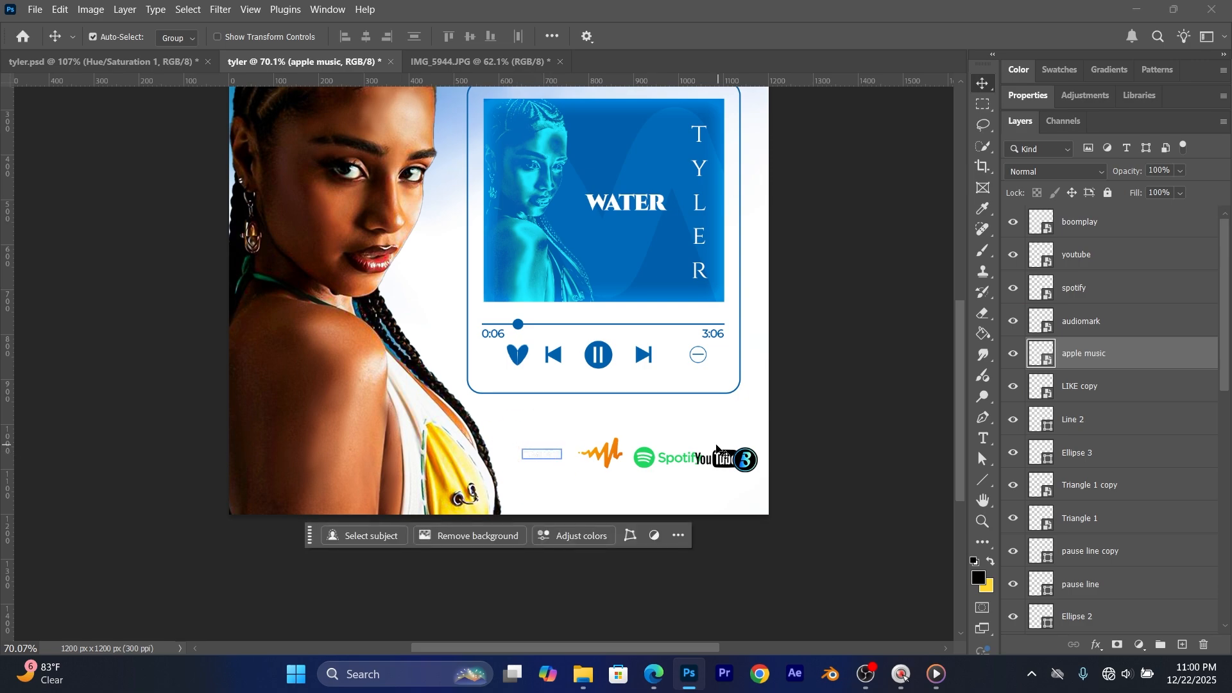
{"action": "double_click", "coordinate": [1189, 357]}
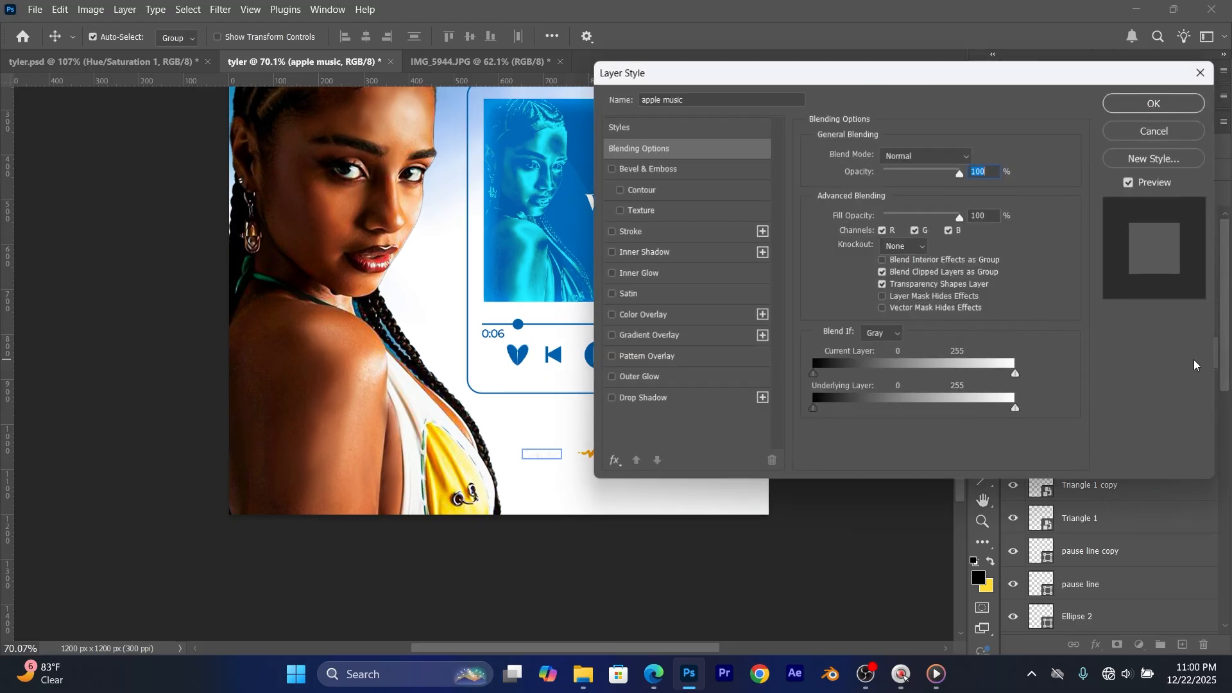
{"action": "left_click", "coordinate": [612, 315]}
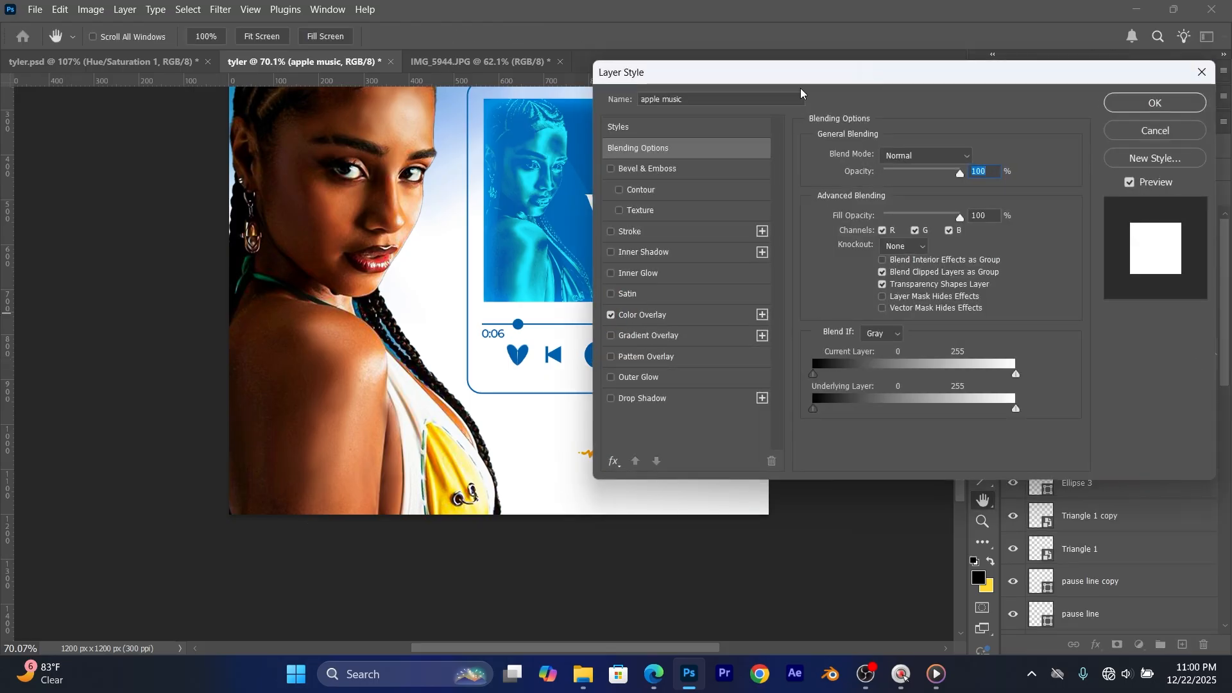
{"action": "left_click_drag", "start_coordinate": [801, 78], "coordinate": [923, 75]}
{"action": "left_click", "coordinate": [824, 313]}
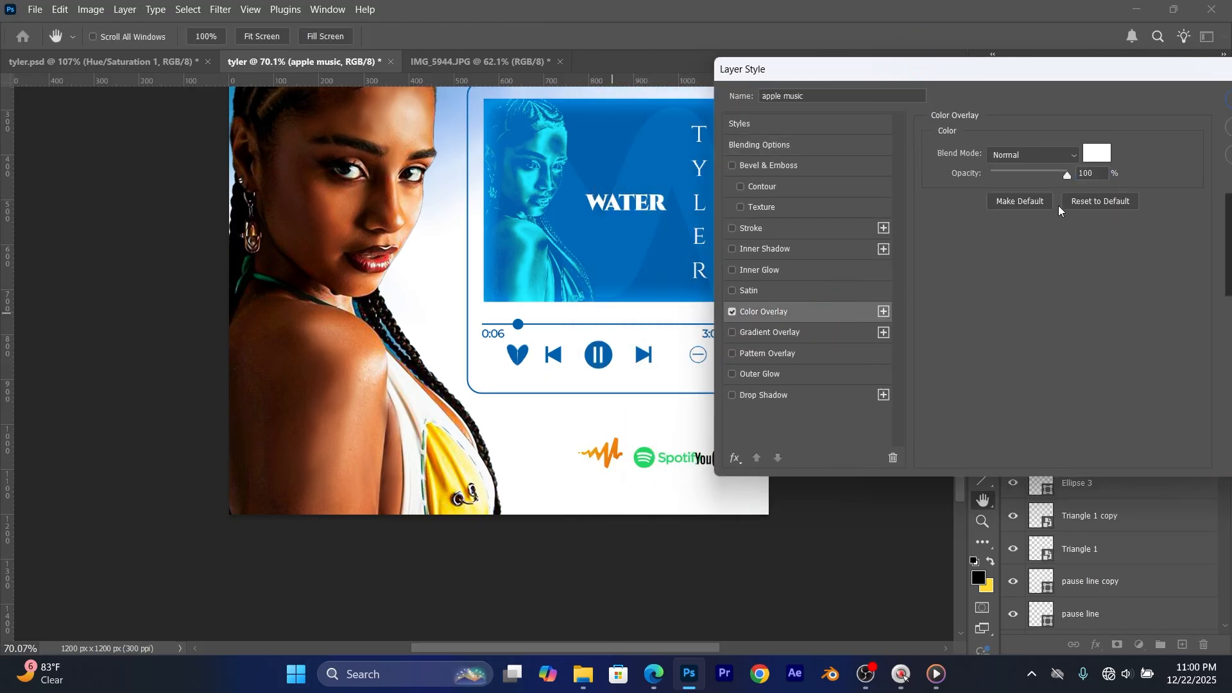
{"action": "left_click", "coordinate": [1096, 155]}
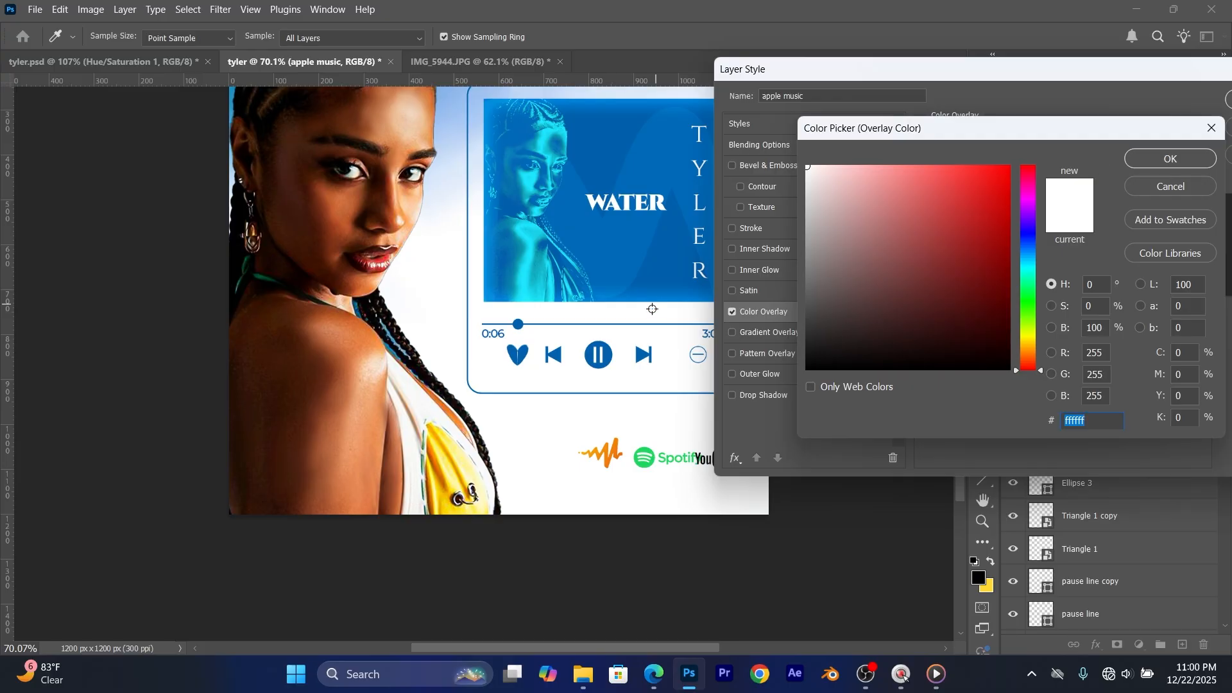
{"action": "left_click", "coordinate": [610, 355]}
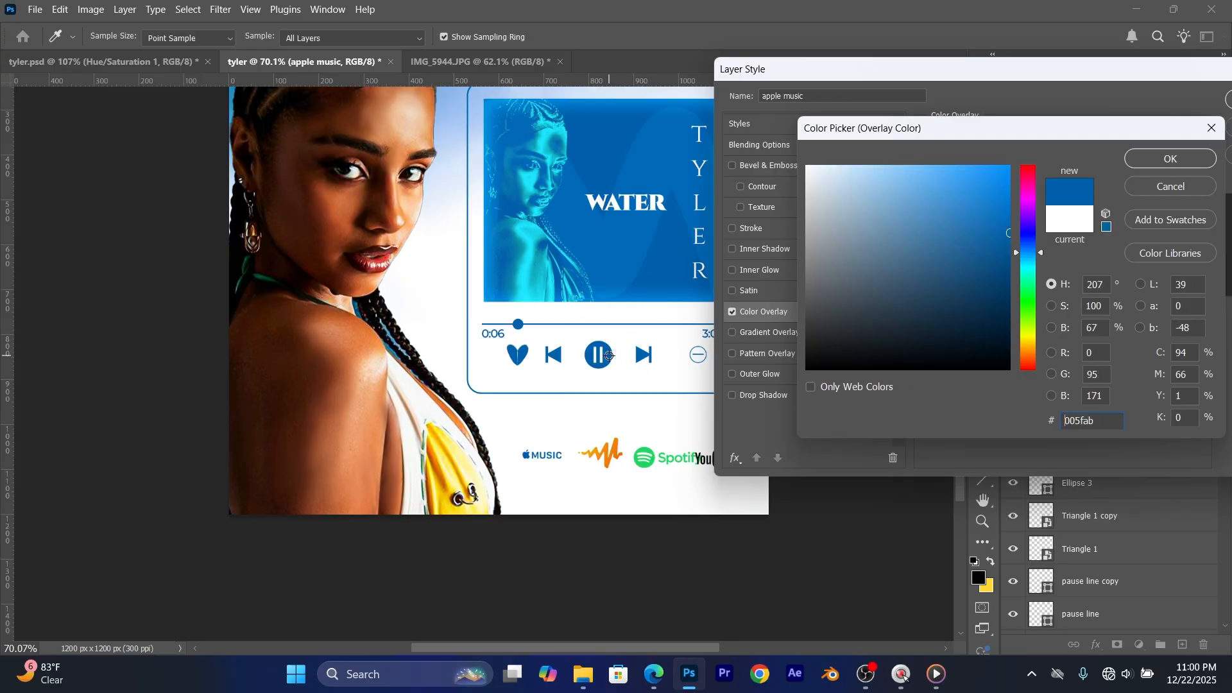
{"action": "left_click", "coordinate": [1172, 160]}
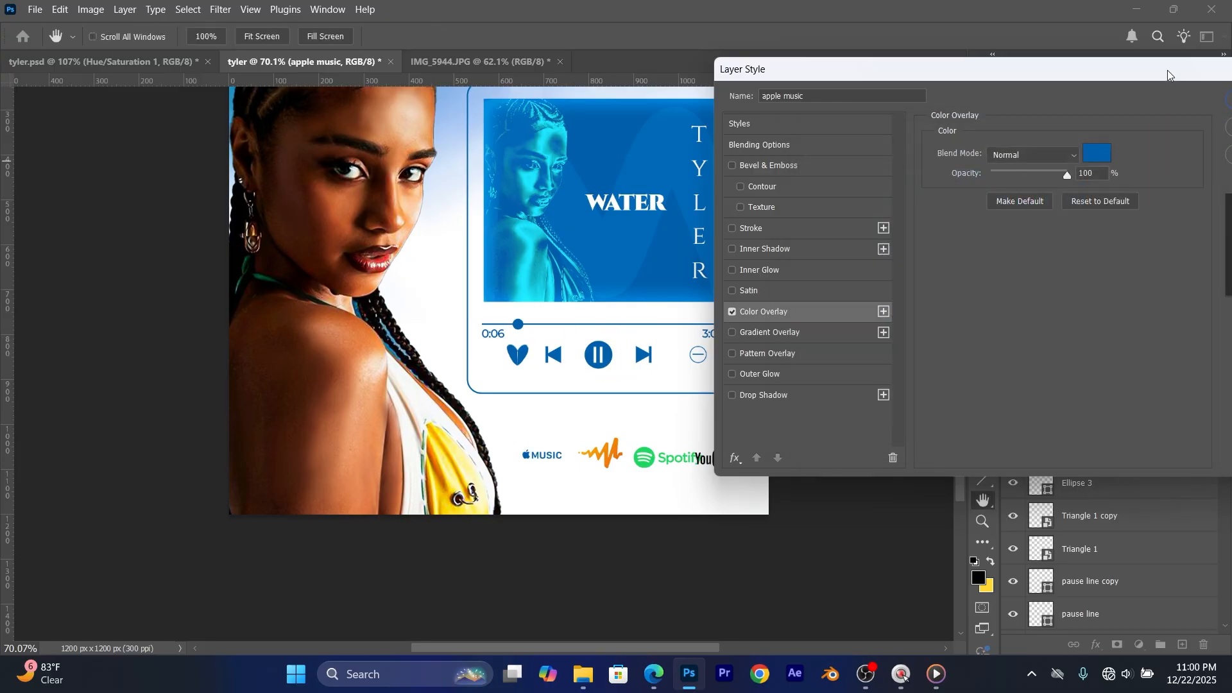
{"action": "left_click_drag", "start_coordinate": [1170, 75], "coordinate": [995, 90]}
{"action": "left_click", "coordinate": [1099, 105]}
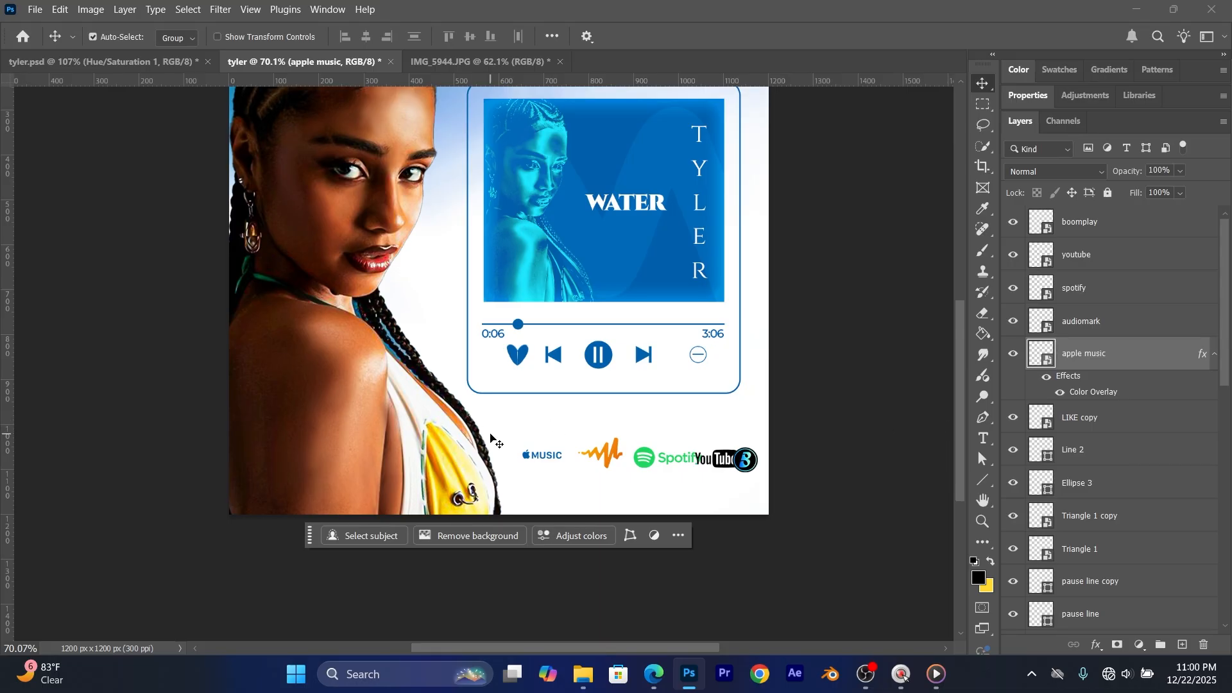
Step: Move the Apple Music logo further left and slightly up, and shift the audiomark logo the same way
{"action": "scroll", "coordinate": [451, 436], "scroll_direction": "up", "scroll_amount": 3}
{"action": "scroll", "coordinate": [513, 453], "scroll_direction": "down", "scroll_amount": 3}
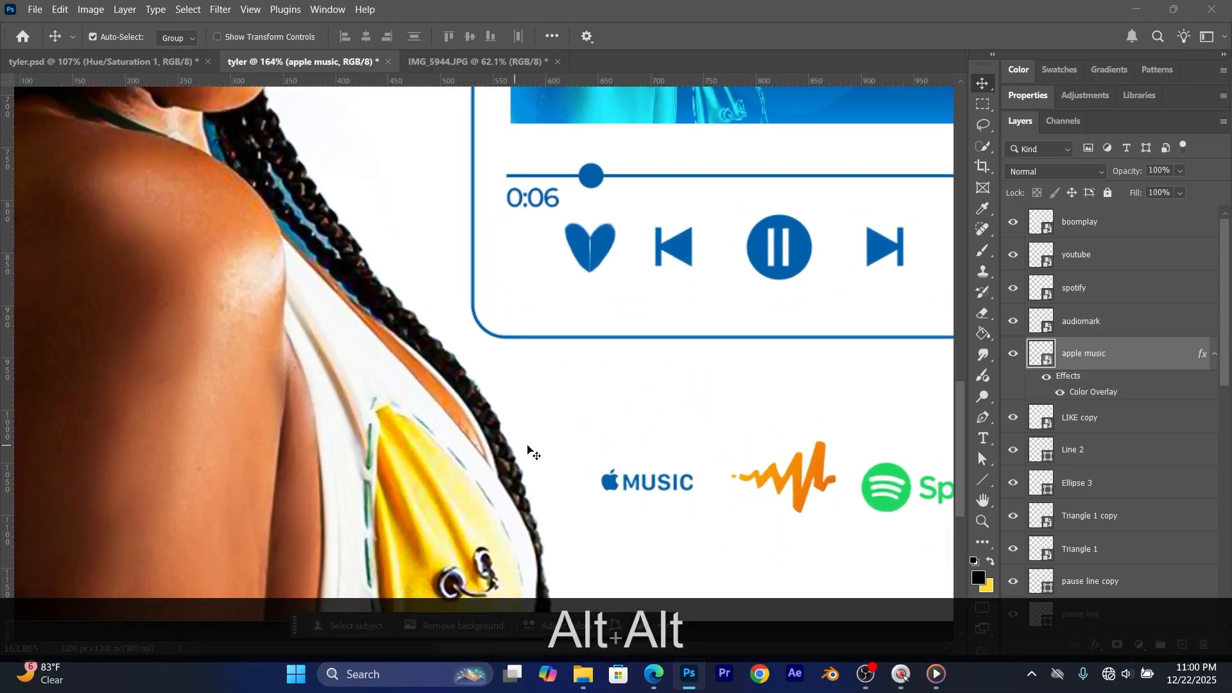
{"action": "scroll", "coordinate": [581, 462], "scroll_direction": "up", "scroll_amount": 4}
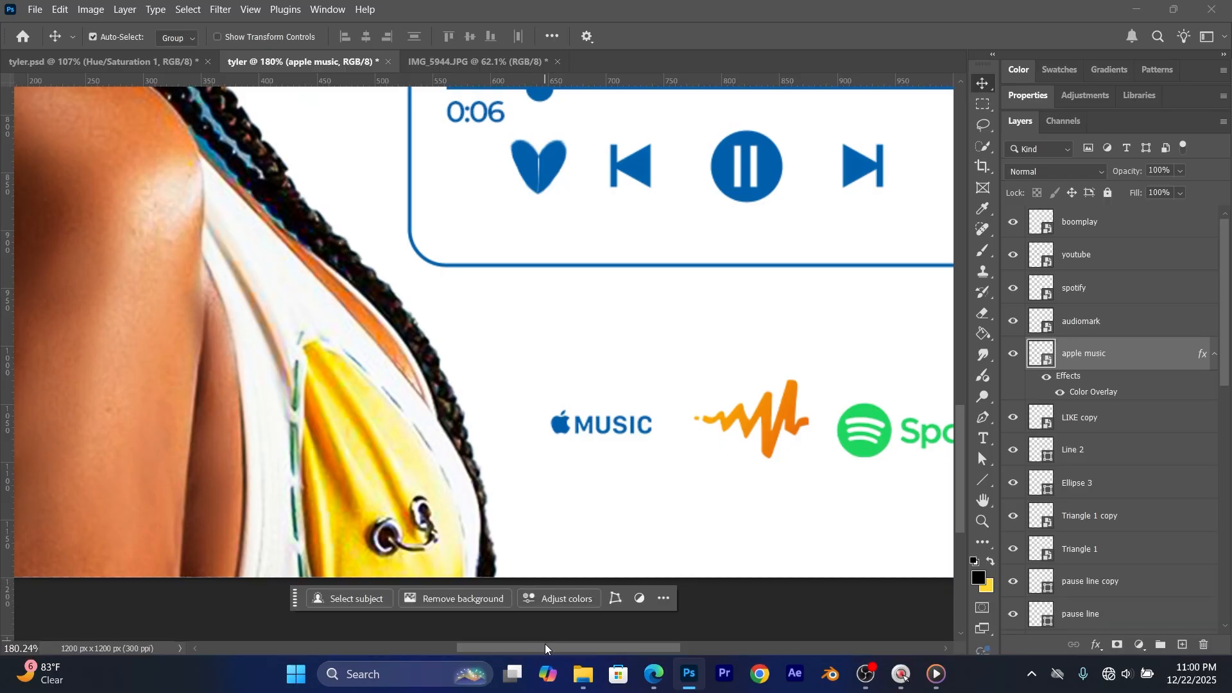
{"action": "left_click_drag", "start_coordinate": [545, 644], "coordinate": [563, 647]}
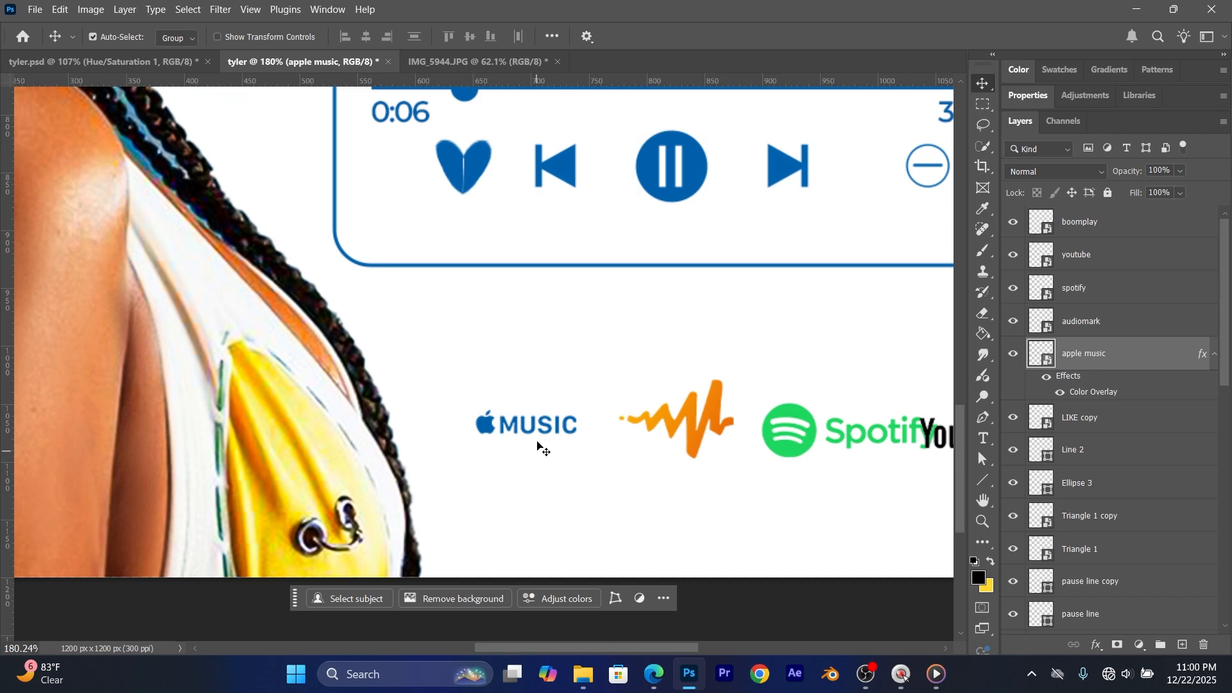
{"action": "left_click_drag", "start_coordinate": [538, 426], "coordinate": [473, 414]}
{"action": "left_click", "coordinate": [522, 473]}
{"action": "mouse_move", "coordinate": [691, 444]}
{"action": "left_mouse_down"}
{"action": "mouse_move", "coordinate": [687, 429]}
{"action": "mouse_move", "coordinate": [683, 442]}
{"action": "left_mouse_up"}
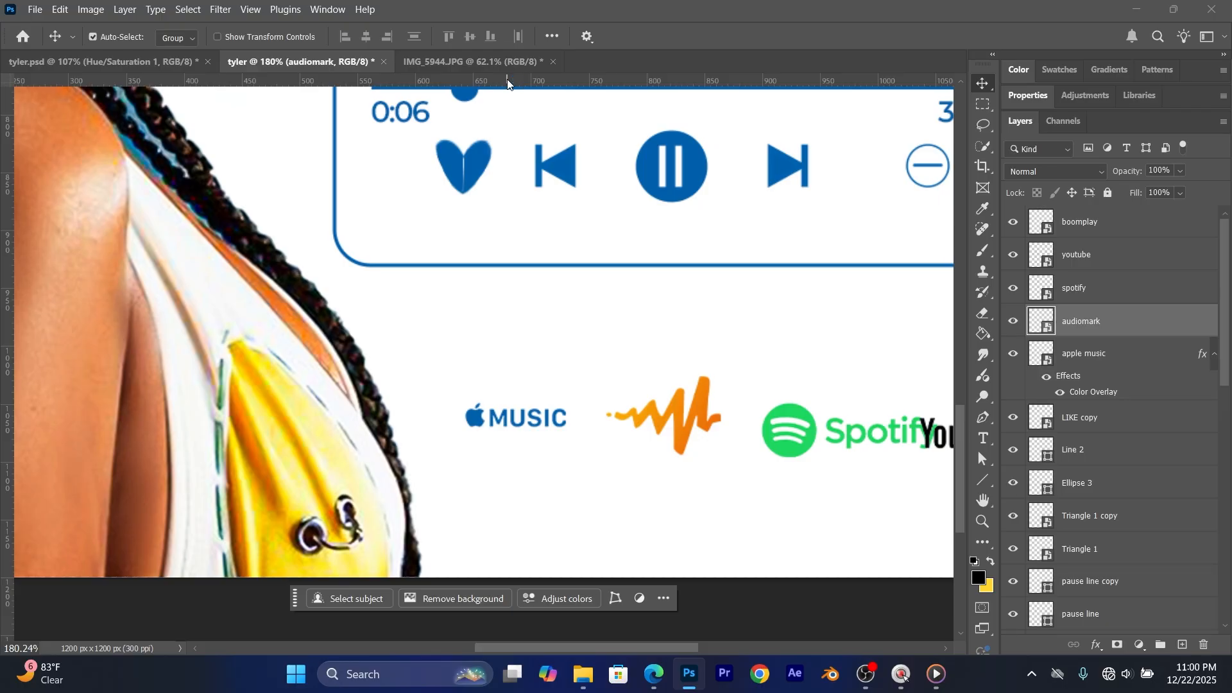
Step: Add three horizontal guides marking the top of the apple icon and the top and bottom of the MUSIC lettering
{"action": "left_click_drag", "start_coordinate": [509, 85], "coordinate": [534, 409]}
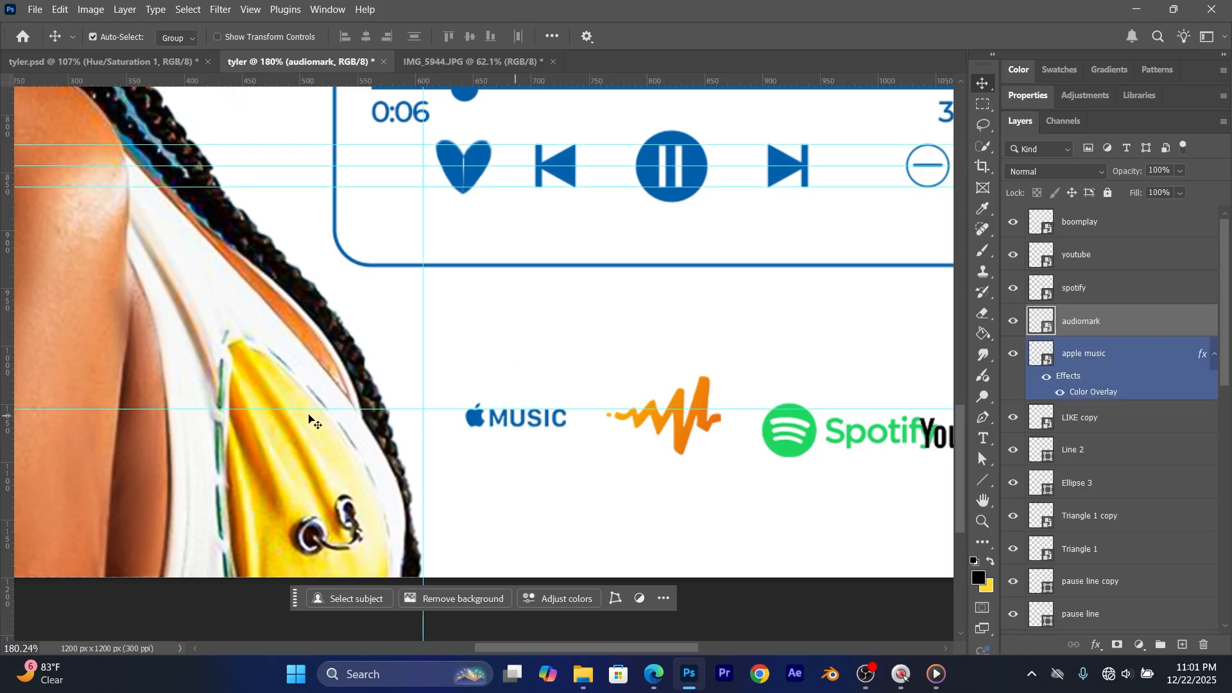
{"action": "left_click_drag", "start_coordinate": [532, 80], "coordinate": [549, 427]}
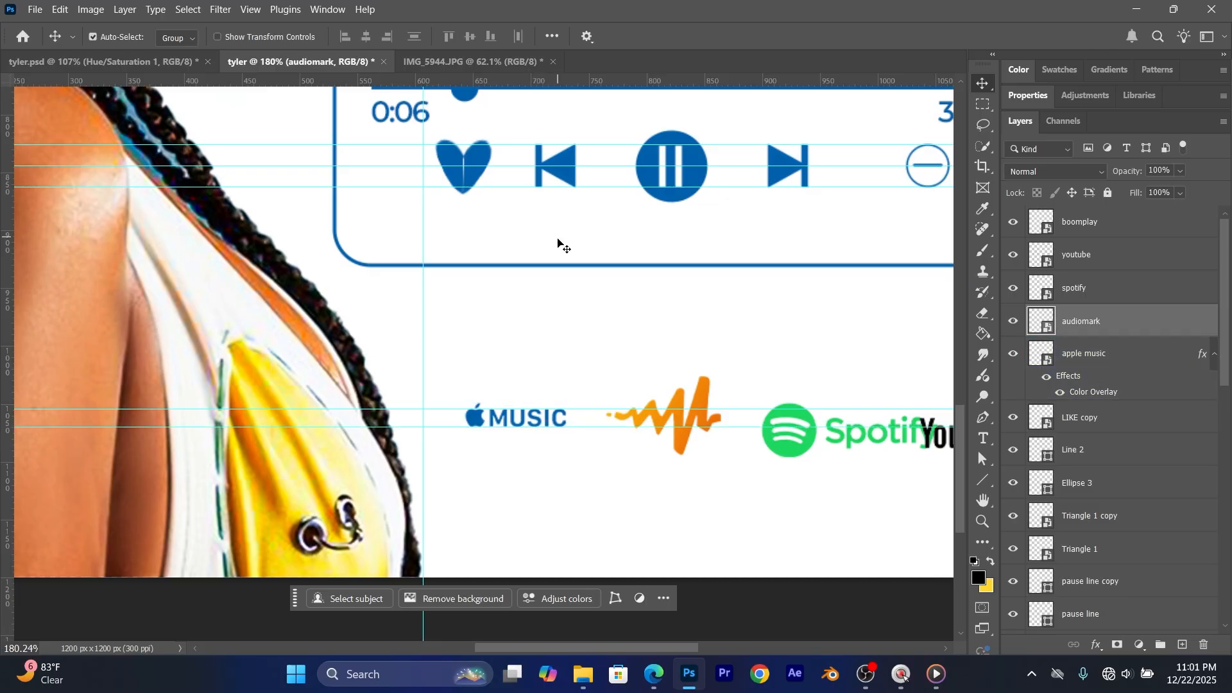
{"action": "scroll", "coordinate": [558, 248], "scroll_direction": "up", "scroll_amount": 5}
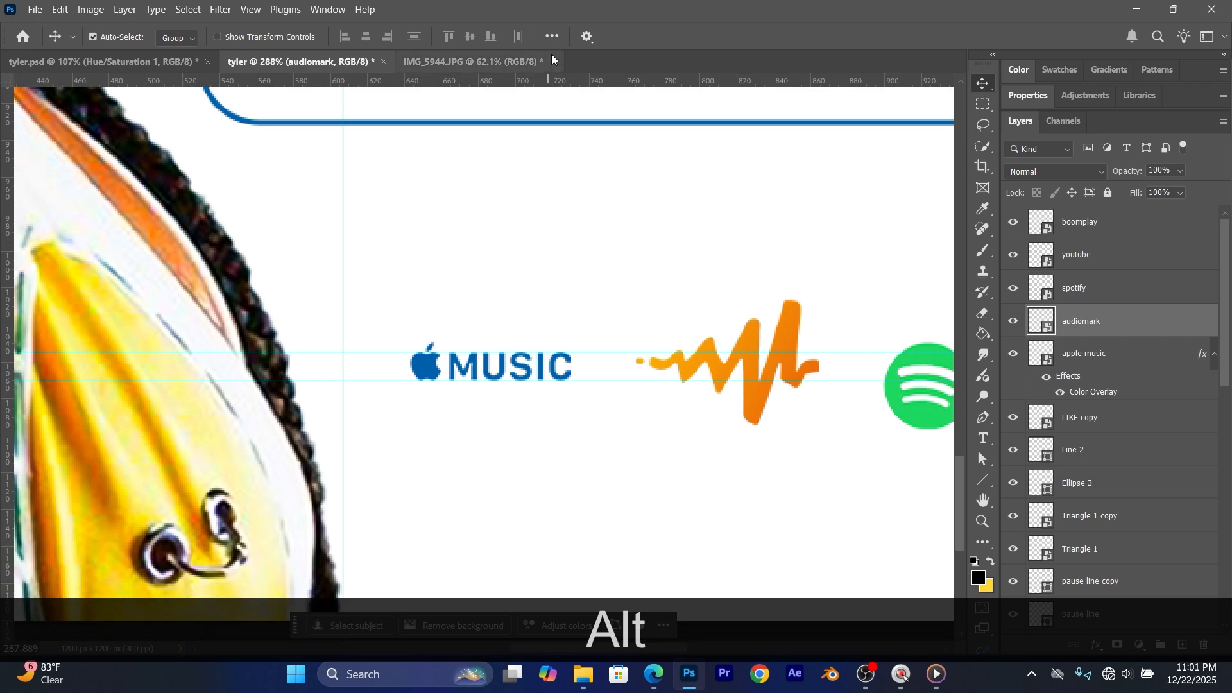
{"action": "left_click_drag", "start_coordinate": [550, 81], "coordinate": [551, 343]}
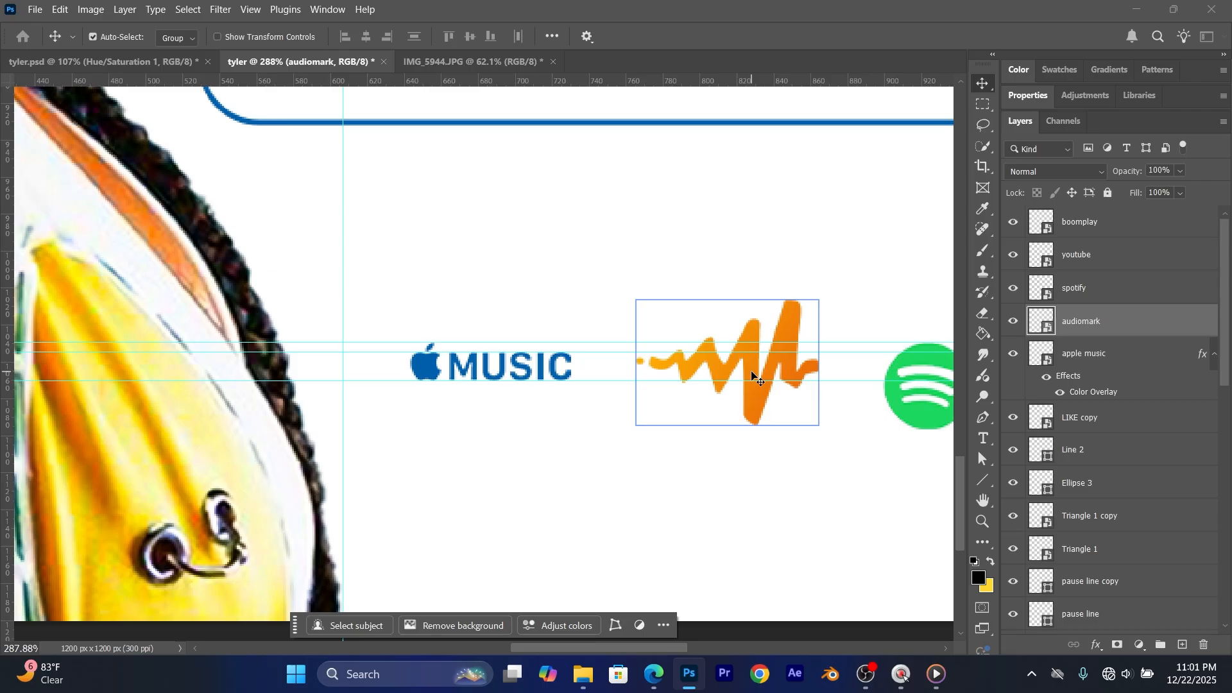
Step: Scale the audiomark logo down to about 3.8%, position it between the guides beside the Apple Music logo, and commit the transform
{"action": "key", "text": "ctrl+t"}
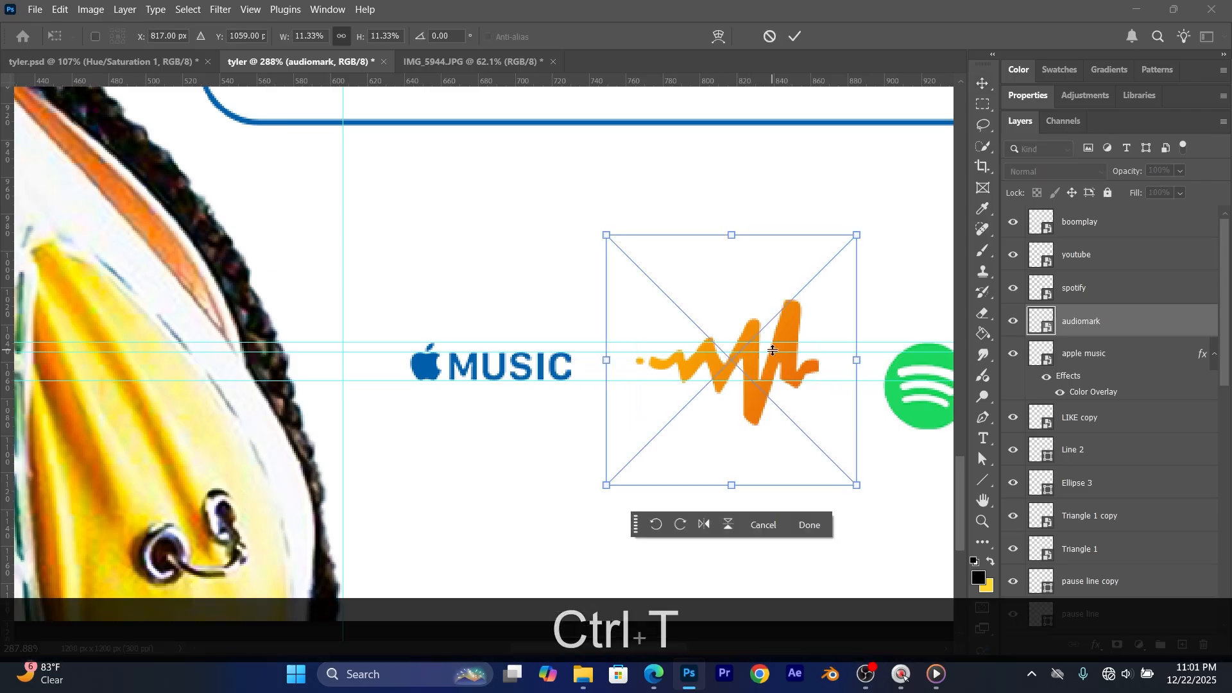
{"action": "left_click_drag", "start_coordinate": [847, 240], "coordinate": [712, 380]}
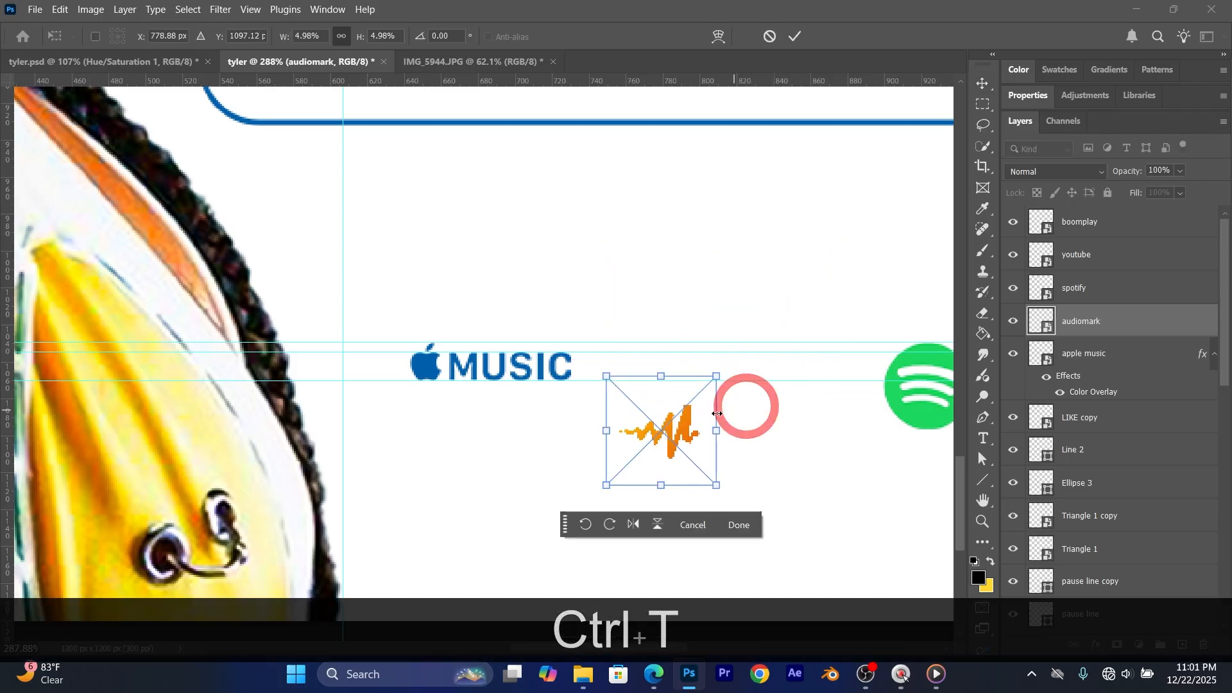
{"action": "left_click_drag", "start_coordinate": [673, 435], "coordinate": [720, 366]}
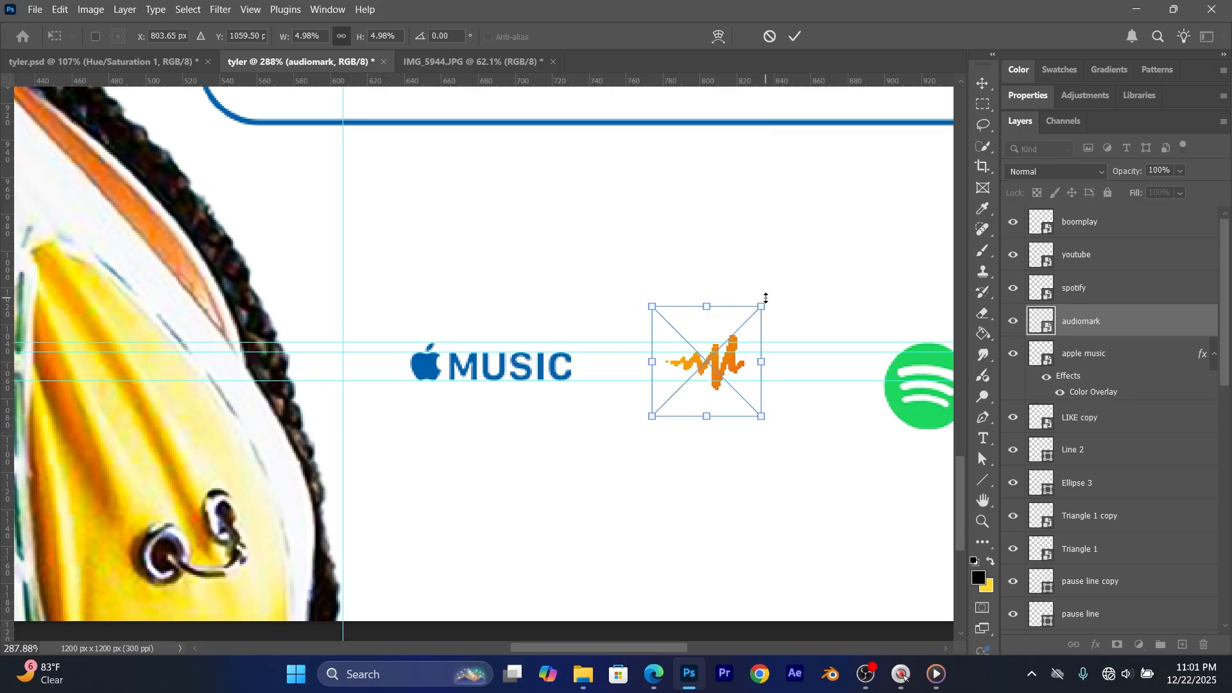
{"action": "left_click_drag", "start_coordinate": [764, 300], "coordinate": [748, 319]}
{"action": "left_click_drag", "start_coordinate": [732, 360], "coordinate": [730, 360]}
{"action": "left_click_drag", "start_coordinate": [748, 316], "coordinate": [738, 362]}
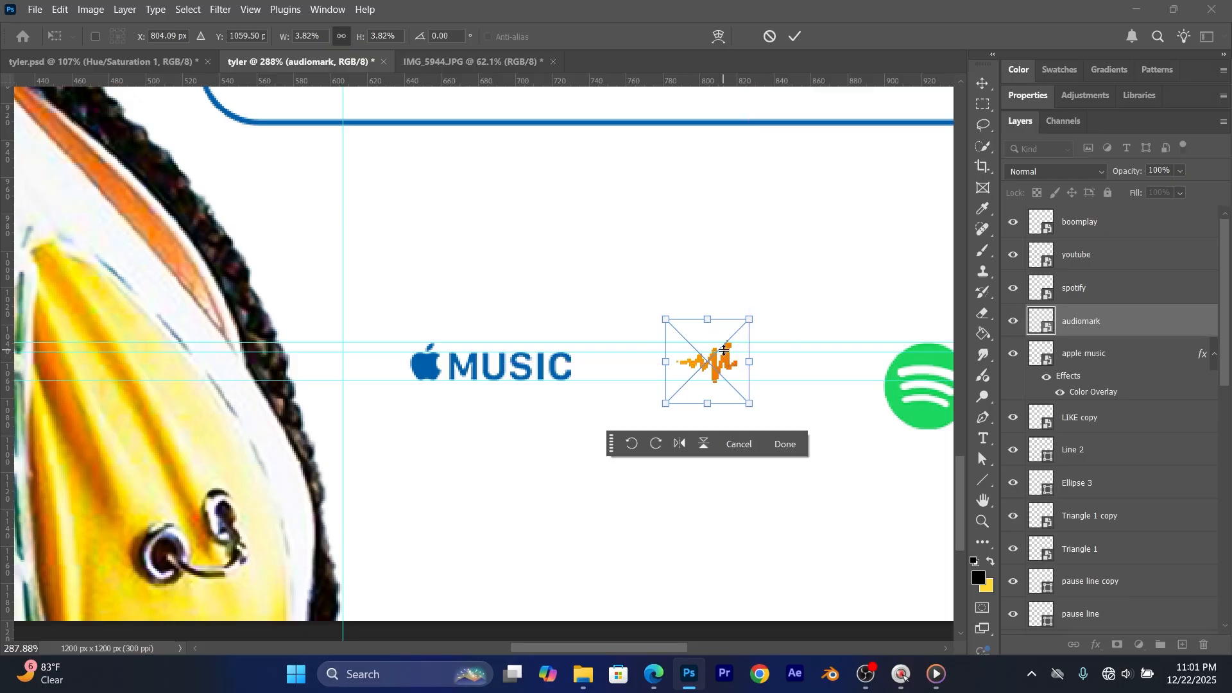
{"action": "left_click", "coordinate": [795, 38]}
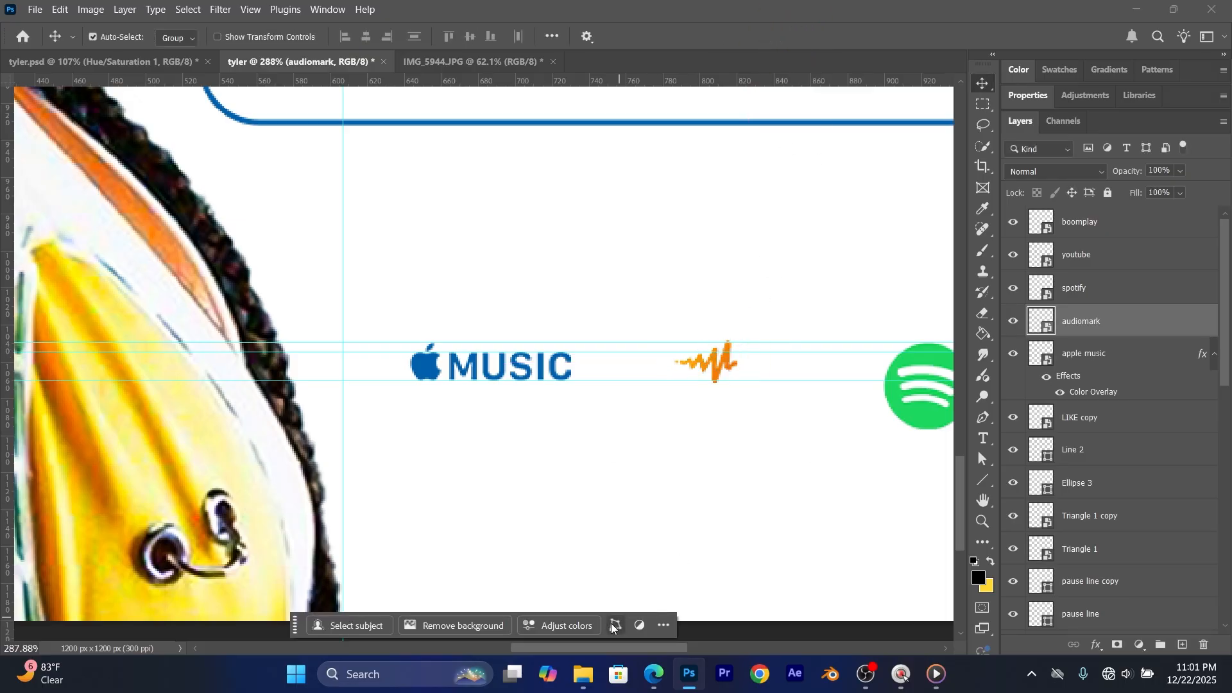
Step: Move the Spotify logo up beside the audiomark logo and scale it down to about 11%
{"action": "left_click_drag", "start_coordinate": [590, 648], "coordinate": [637, 649]}
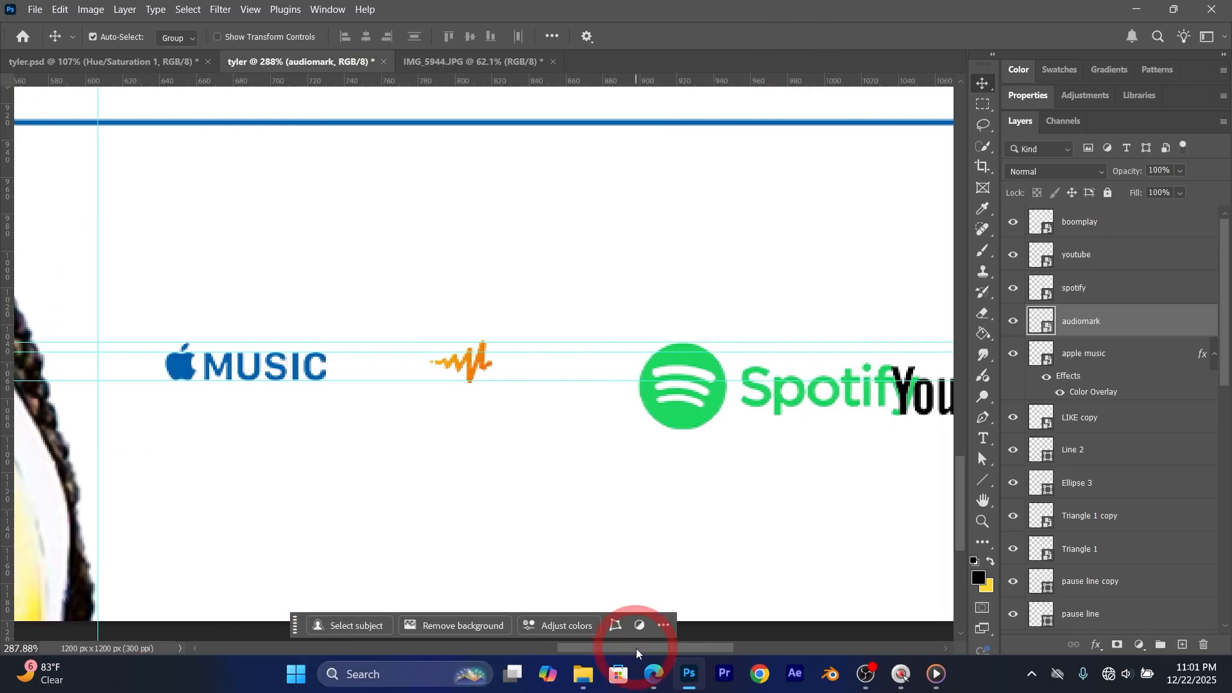
{"action": "left_click", "coordinate": [228, 372]}
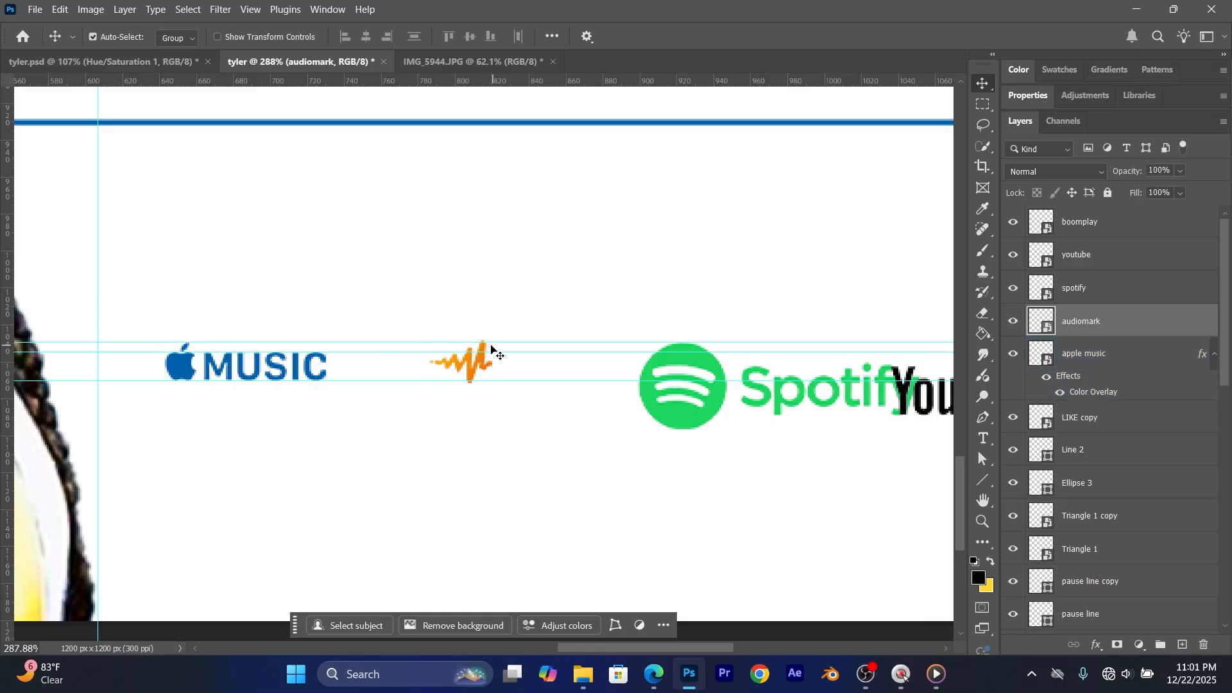
{"action": "left_click_drag", "start_coordinate": [653, 411], "coordinate": [551, 380]}
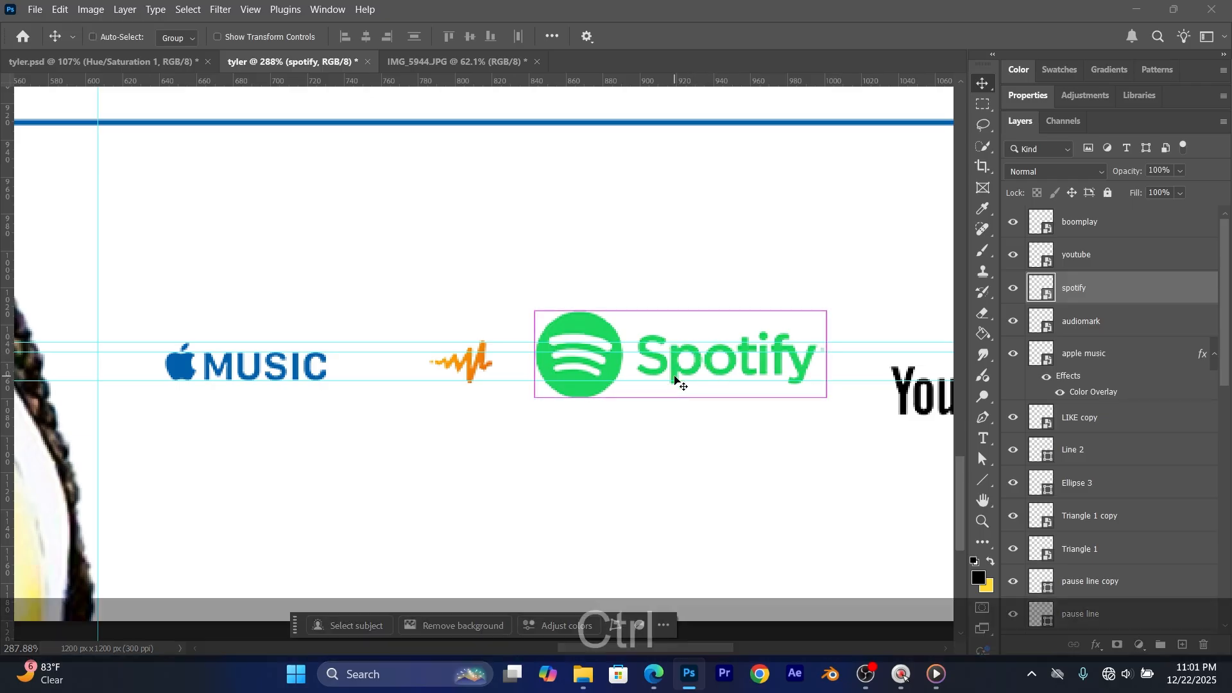
{"action": "key", "text": "ctrl+t"}
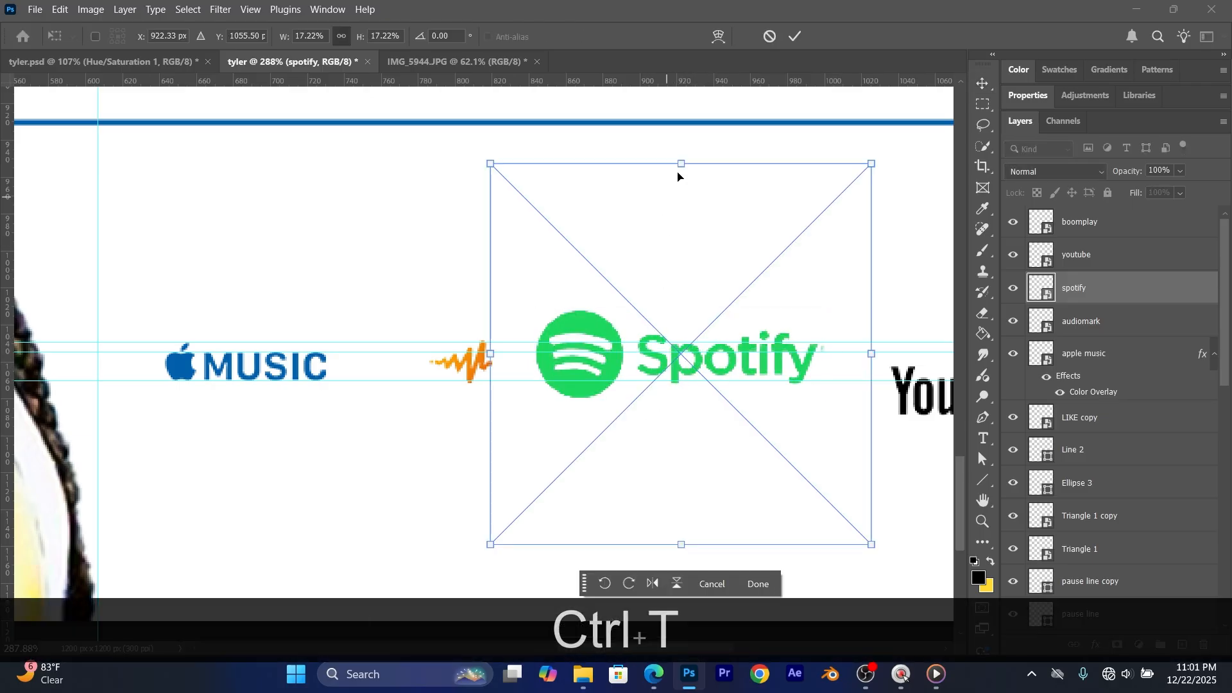
{"action": "left_click_drag", "start_coordinate": [679, 176], "coordinate": [679, 302]}
{"action": "left_click_drag", "start_coordinate": [671, 443], "coordinate": [618, 393]}
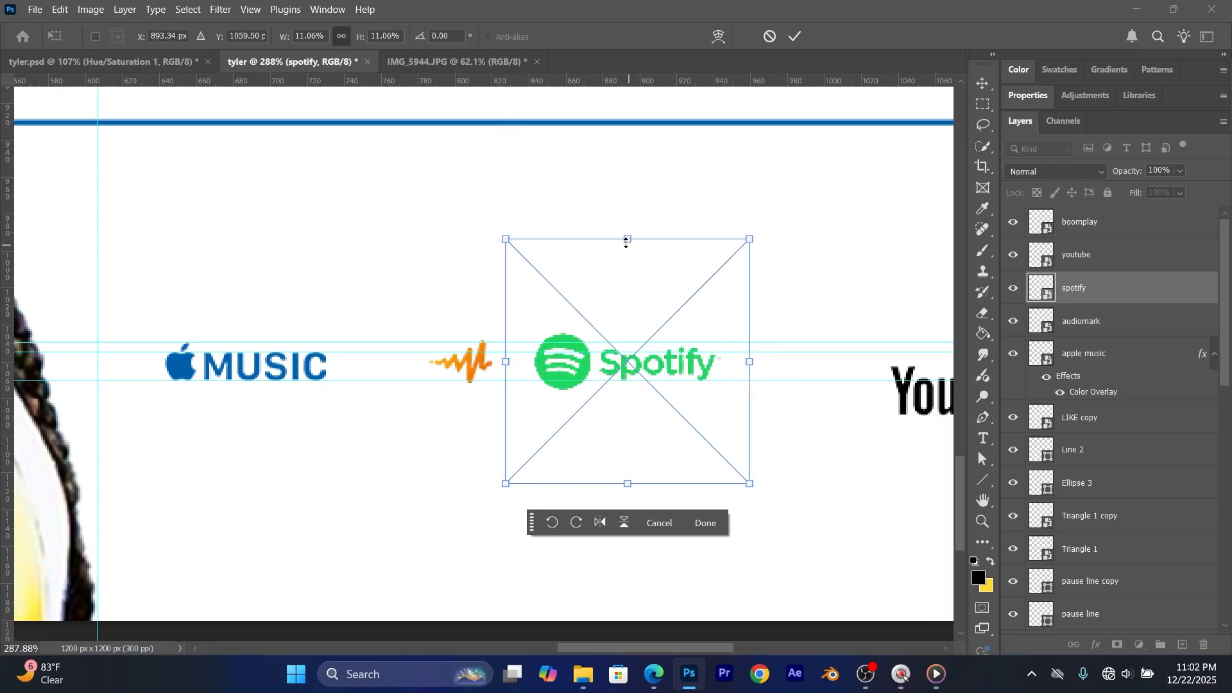
Step: Fine-tune the Spotify logo's scale to about 10.5% and its position around the guides, and commit the transform
{"action": "left_click_drag", "start_coordinate": [626, 242], "coordinate": [620, 248]}
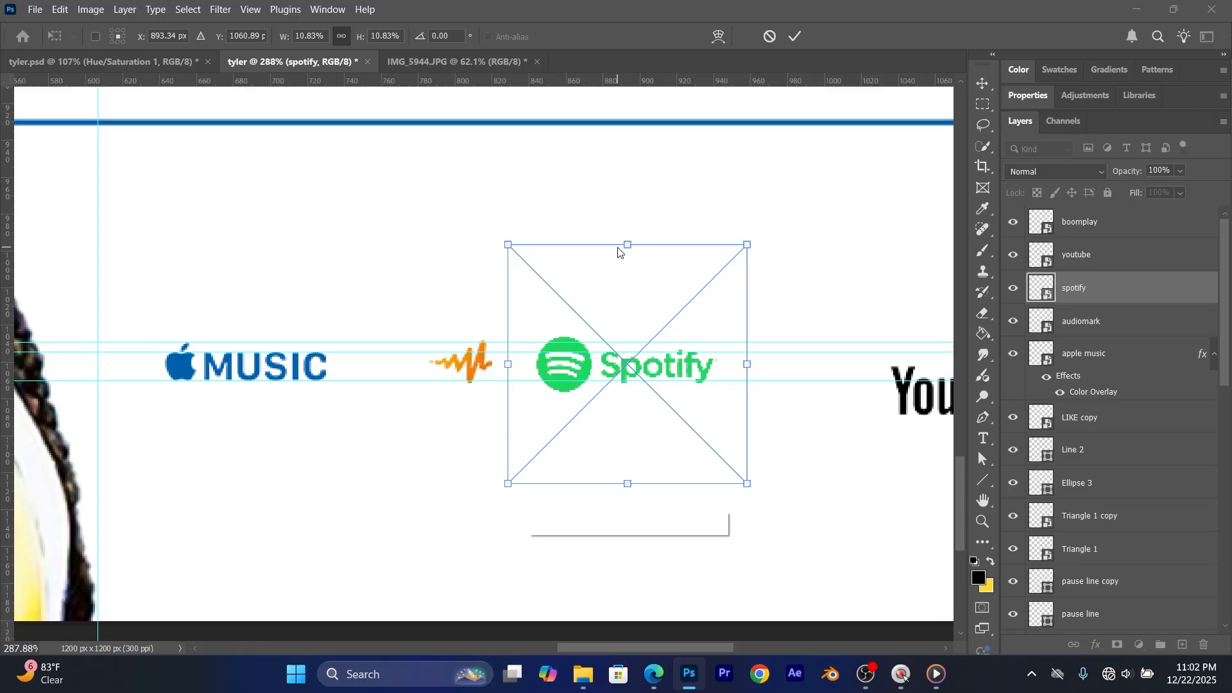
{"action": "left_click_drag", "start_coordinate": [626, 481], "coordinate": [628, 477]}
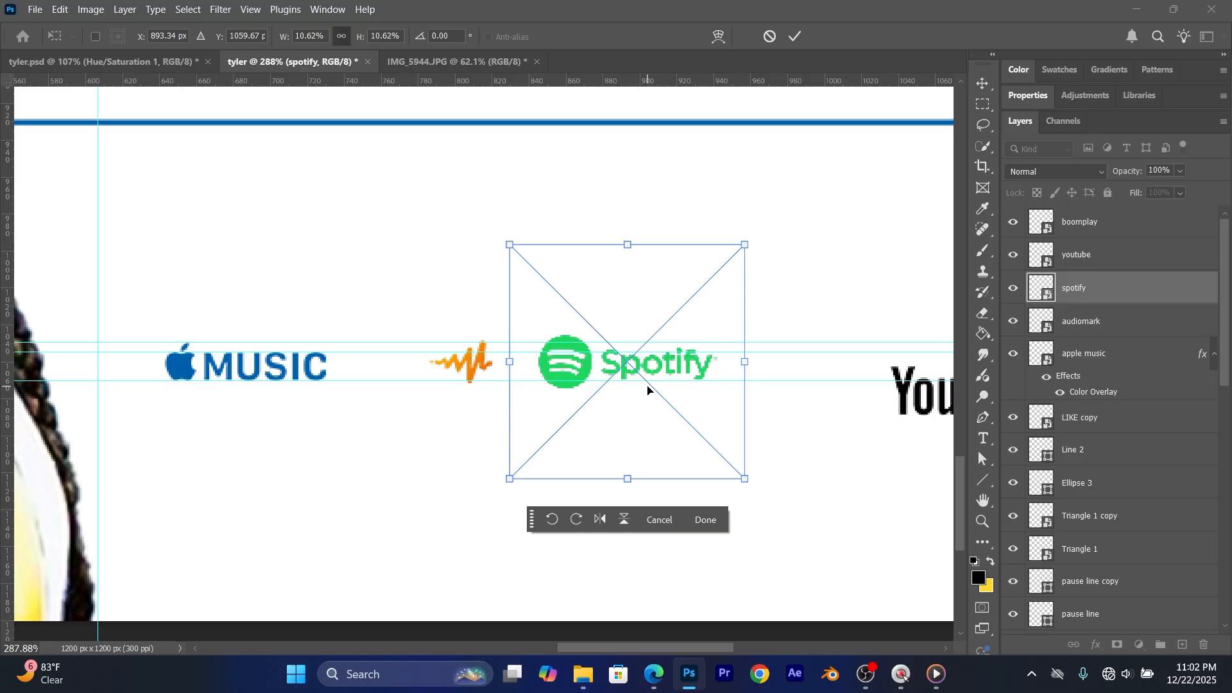
{"action": "left_click_drag", "start_coordinate": [648, 372], "coordinate": [645, 372]}
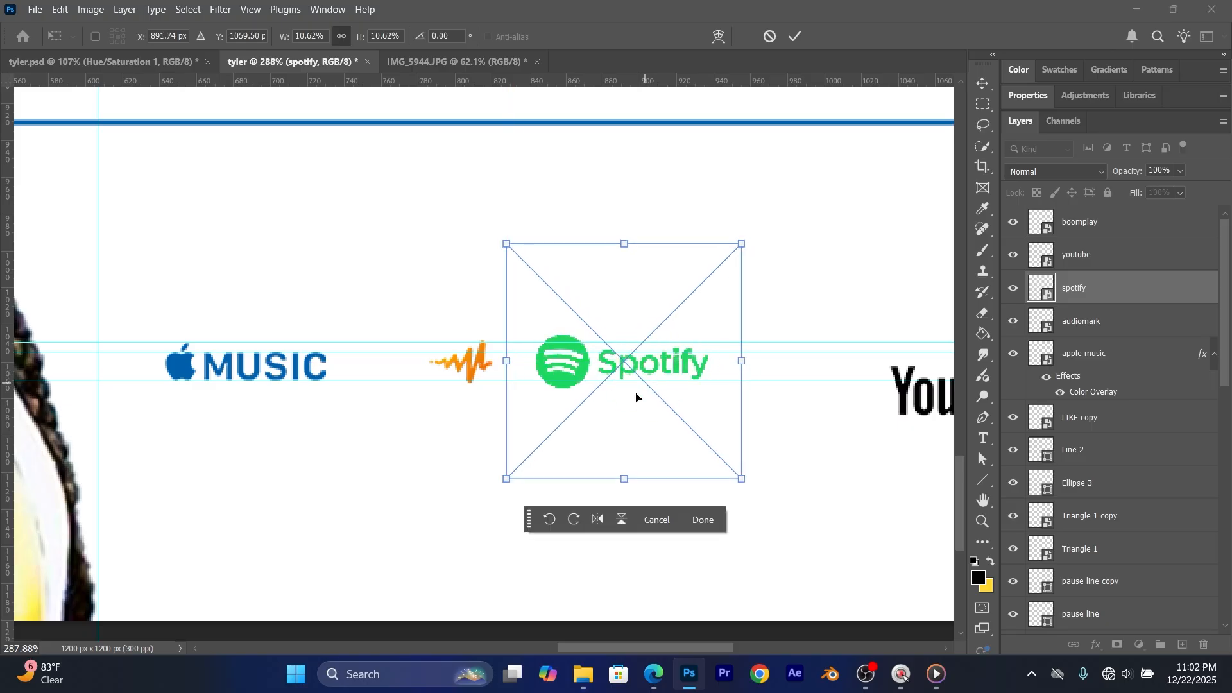
{"action": "left_click_drag", "start_coordinate": [627, 478], "coordinate": [630, 475]}
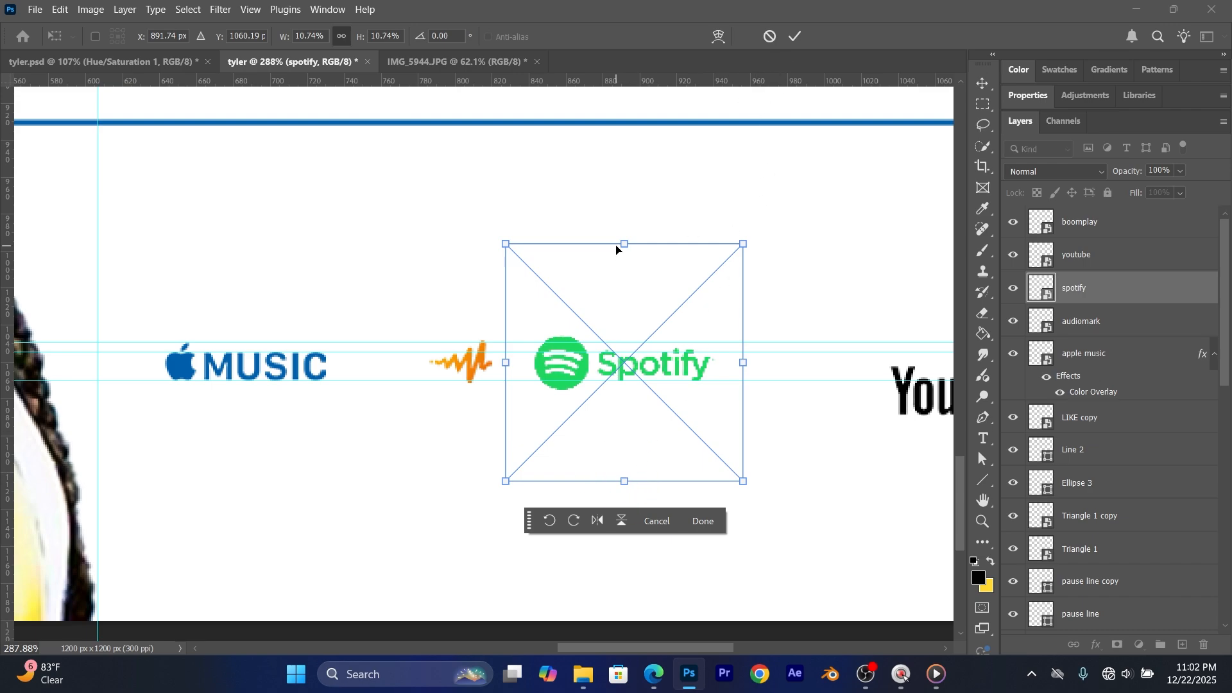
{"action": "left_click_drag", "start_coordinate": [625, 242], "coordinate": [625, 248]}
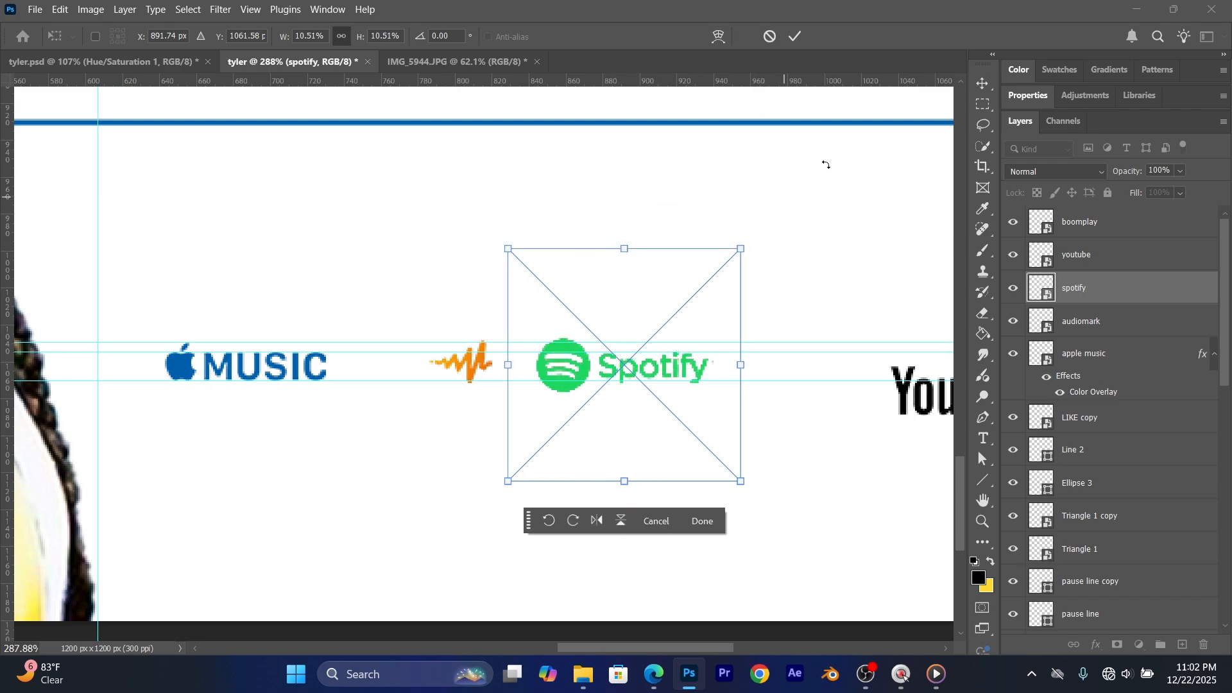
{"action": "left_click", "coordinate": [797, 36]}
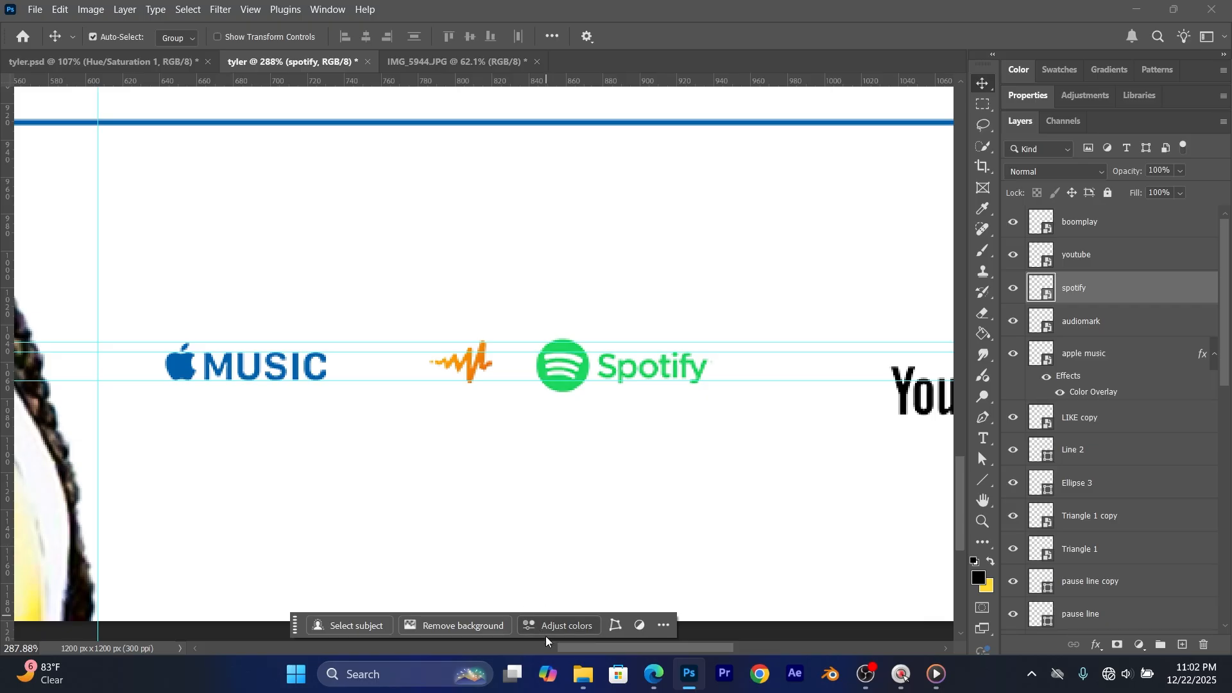
Step: Move the YouTube logo beside the Spotify logo and scale it down to about 6.1%
{"action": "left_click_drag", "start_coordinate": [597, 648], "coordinate": [682, 648]}
{"action": "left_click_drag", "start_coordinate": [555, 424], "coordinate": [389, 389]}
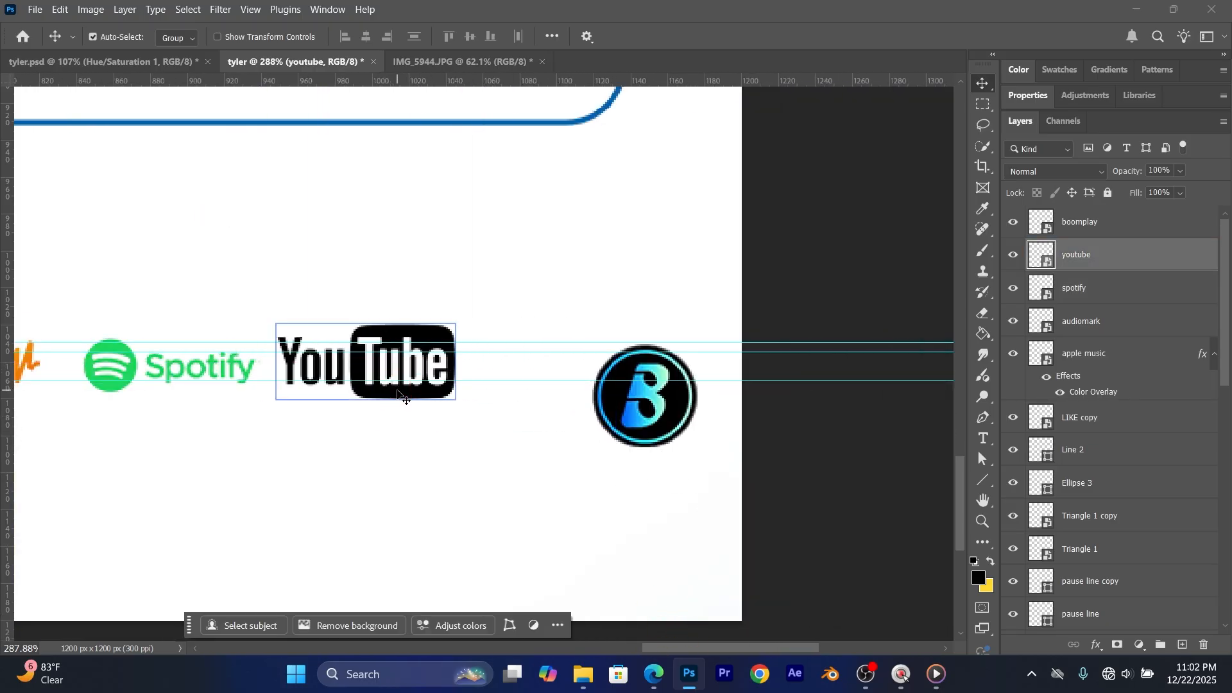
{"action": "key", "text": "ctrl+t"}
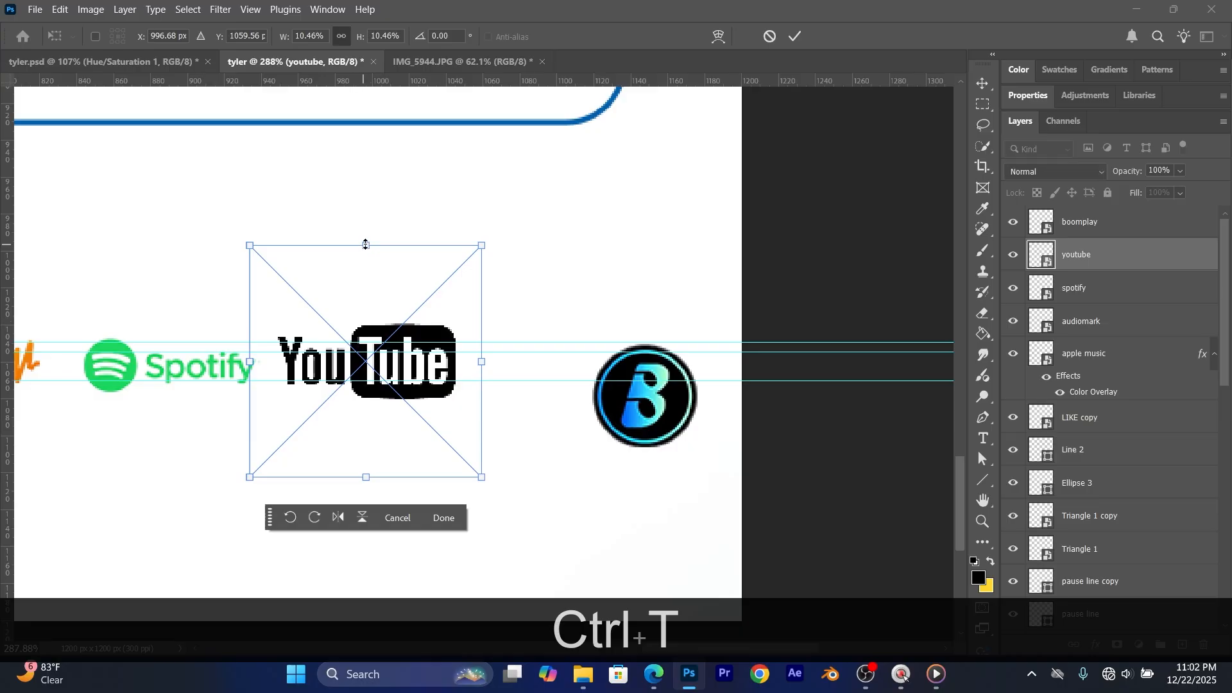
{"action": "left_click_drag", "start_coordinate": [366, 245], "coordinate": [365, 322]}
{"action": "left_click_drag", "start_coordinate": [369, 427], "coordinate": [358, 390]}
{"action": "left_click_drag", "start_coordinate": [664, 653], "coordinate": [591, 652]}
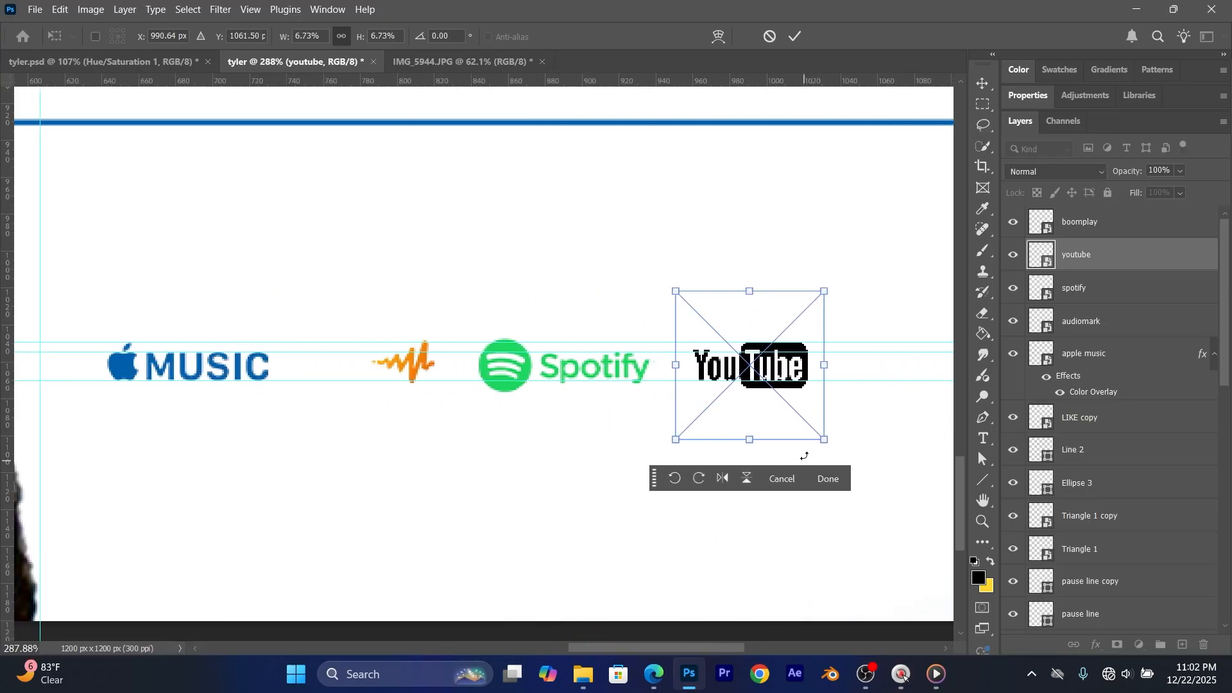
{"action": "left_click_drag", "start_coordinate": [757, 444], "coordinate": [746, 437]}
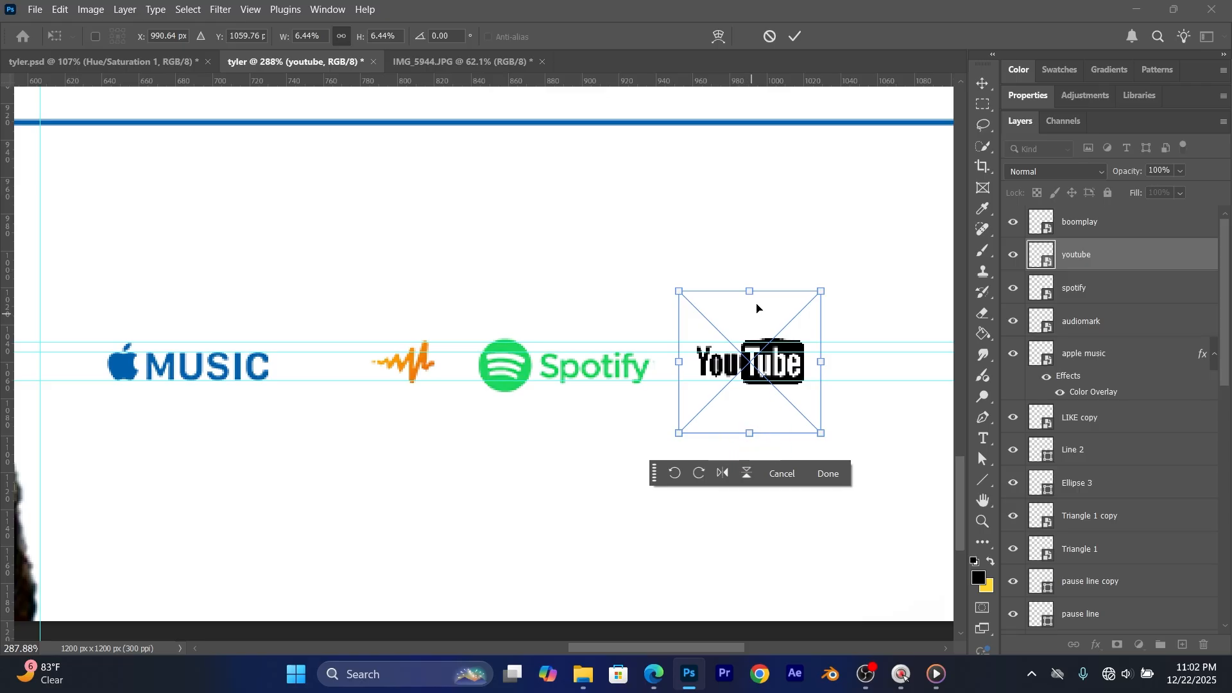
{"action": "left_click_drag", "start_coordinate": [761, 363], "coordinate": [743, 301]}
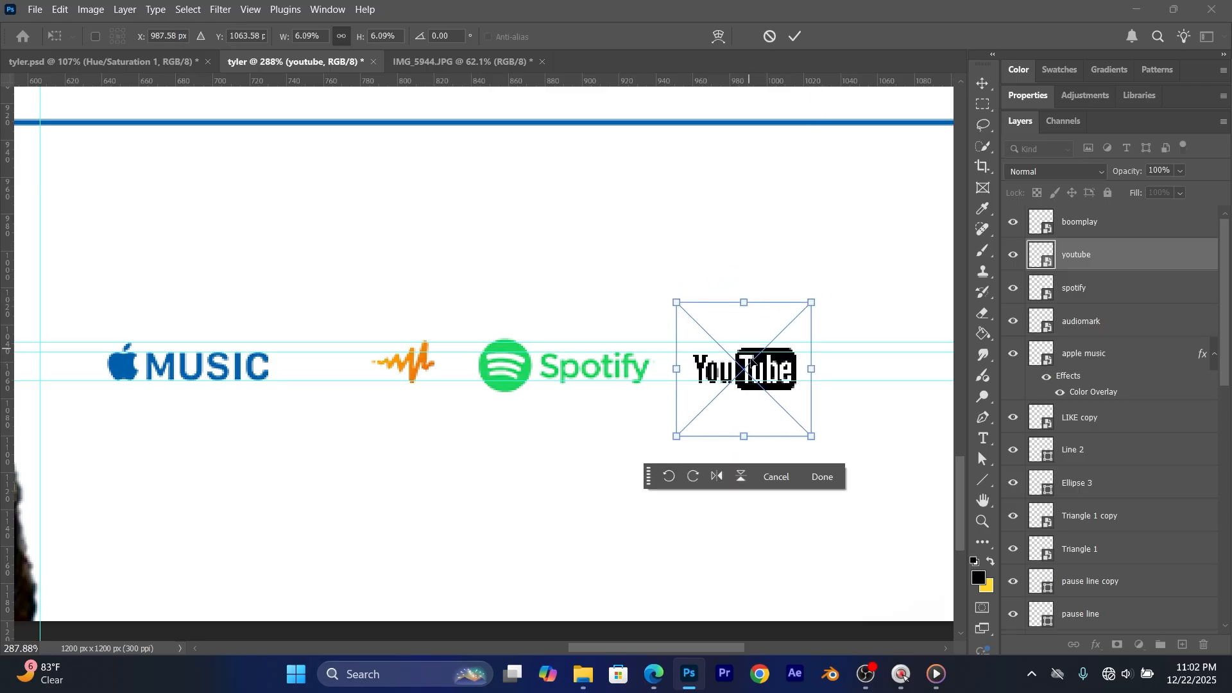
Step: Nudge the YouTube logo into line with the Spotify lettering along the guides, adjust its size slightly, and commit the transform
{"action": "scroll", "coordinate": [755, 380], "scroll_direction": "up", "scroll_amount": 2}
{"action": "scroll", "coordinate": [754, 379], "scroll_direction": "up", "scroll_amount": 2}
{"action": "left_click_drag", "start_coordinate": [762, 384], "coordinate": [753, 381]}
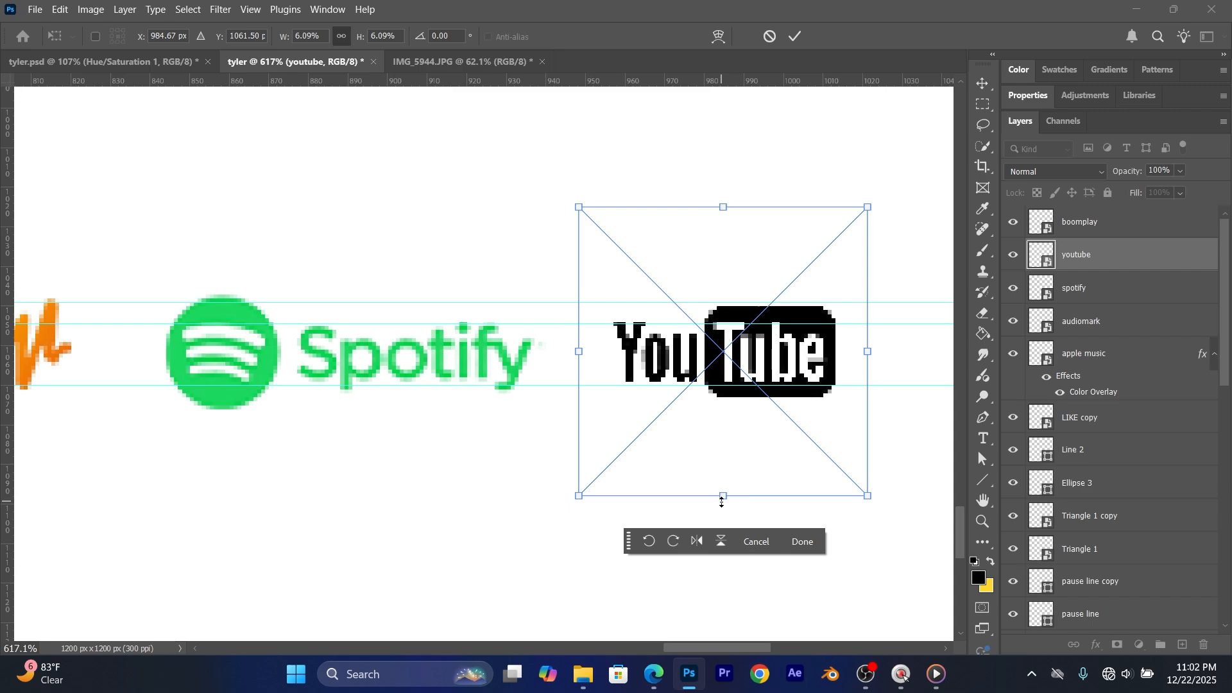
{"action": "left_click_drag", "start_coordinate": [754, 352], "coordinate": [758, 368]}
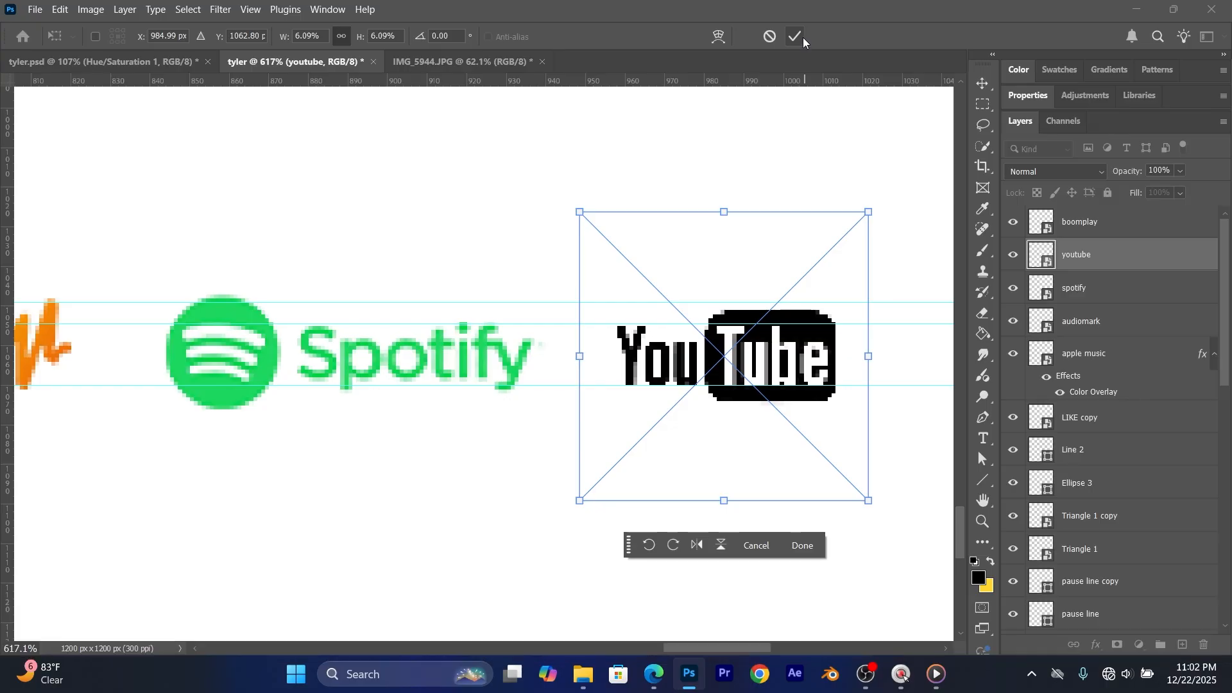
{"action": "left_click_drag", "start_coordinate": [724, 212], "coordinate": [730, 215]}
{"action": "left_click", "coordinate": [799, 37]}
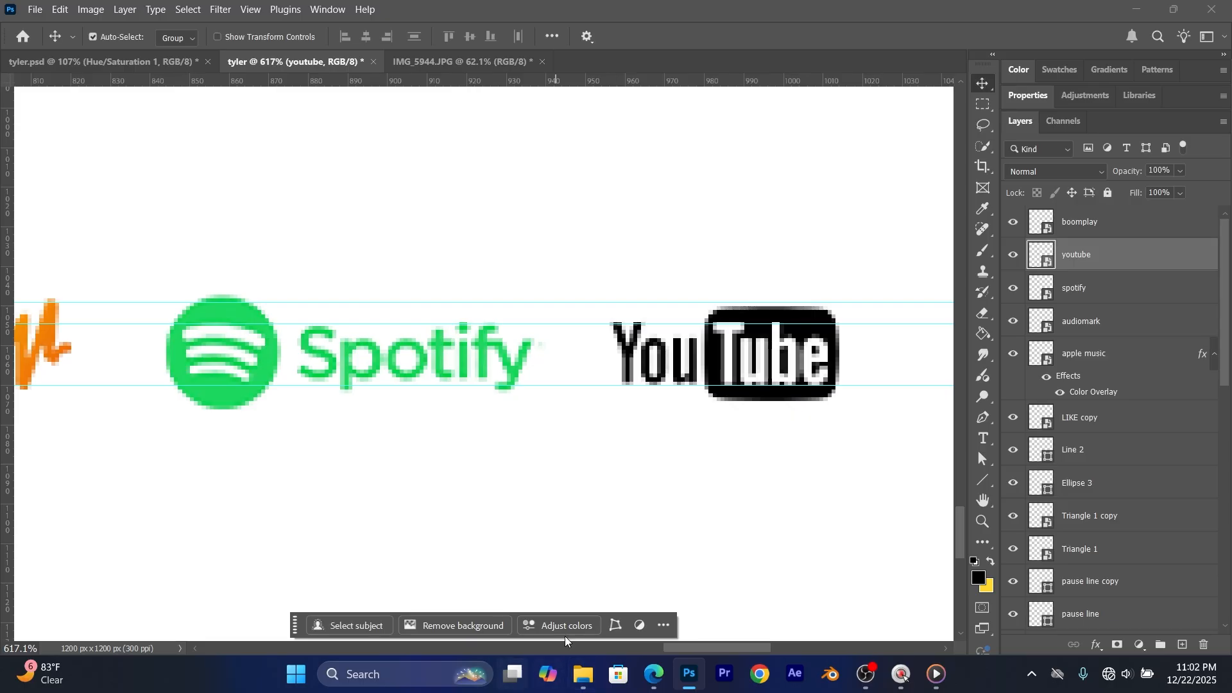
Step: Move the boomplay logo beside the YouTube logo, scale it down to about 5.9% to fit the guides, and commit the transform
{"action": "left_click_drag", "start_coordinate": [687, 648], "coordinate": [740, 648]}
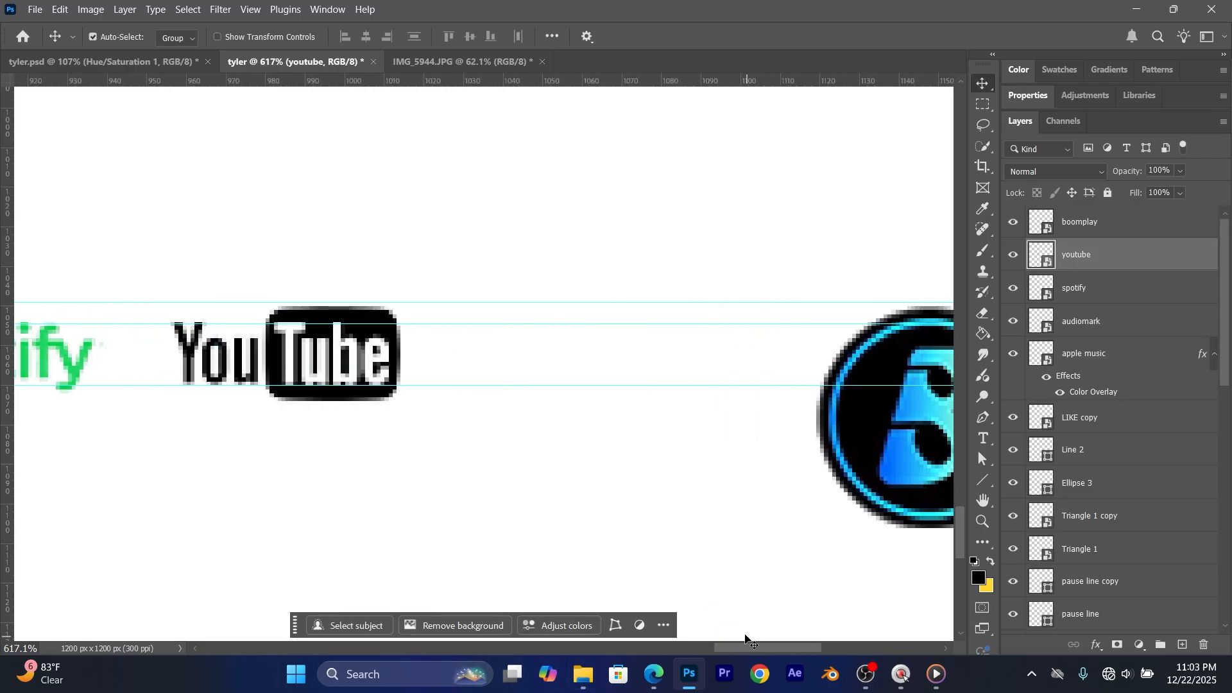
{"action": "scroll", "coordinate": [787, 547], "scroll_direction": "down", "scroll_amount": 2}
{"action": "left_click_drag", "start_coordinate": [827, 503], "coordinate": [626, 476]}
{"action": "key", "text": "ctrl+t"}
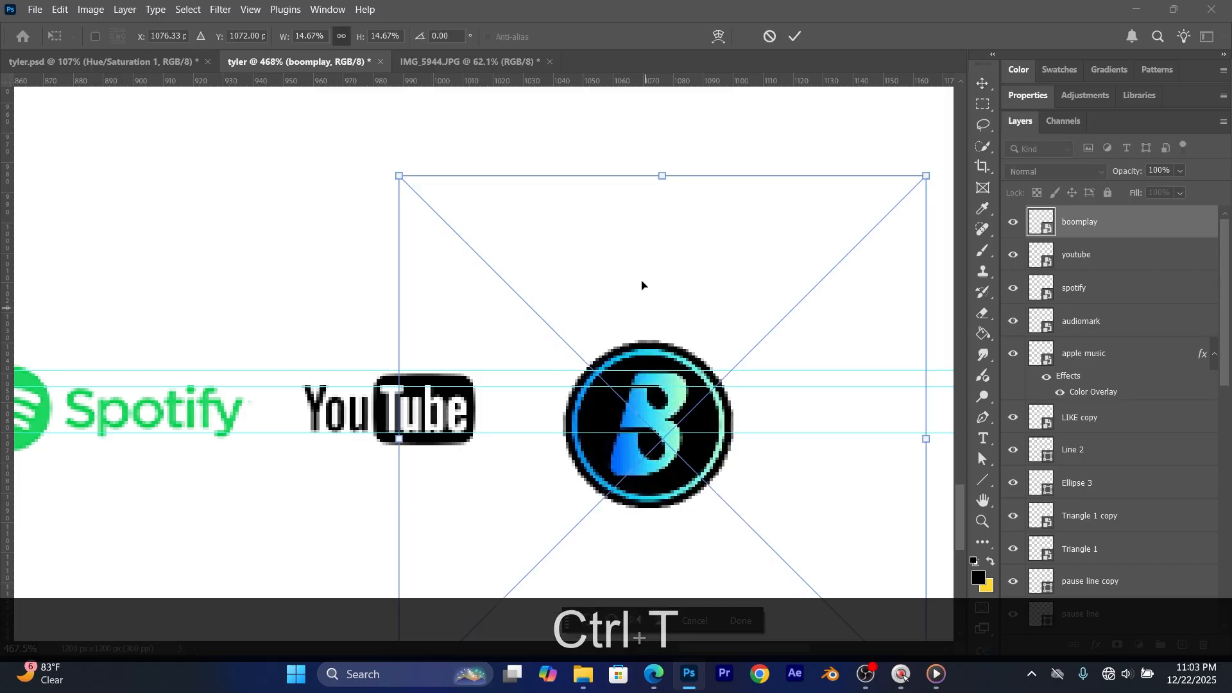
{"action": "left_click_drag", "start_coordinate": [664, 175], "coordinate": [647, 510]}
{"action": "left_click_drag", "start_coordinate": [653, 585], "coordinate": [618, 387]}
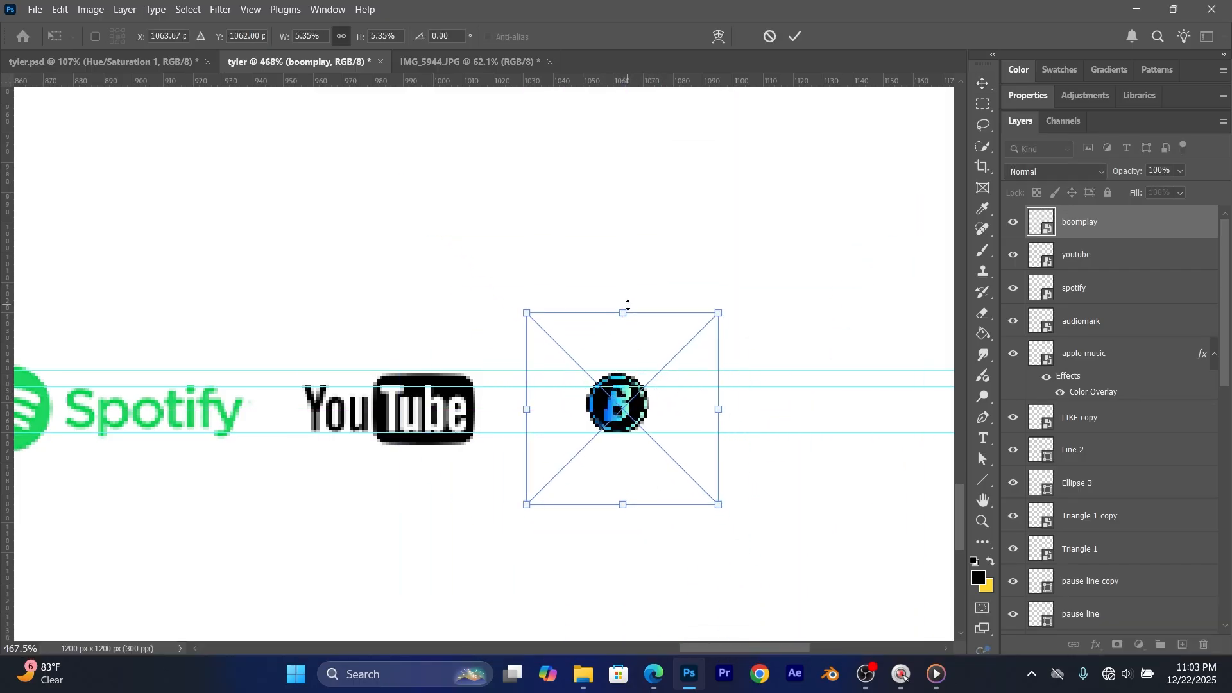
{"action": "left_click_drag", "start_coordinate": [627, 308], "coordinate": [628, 299]}
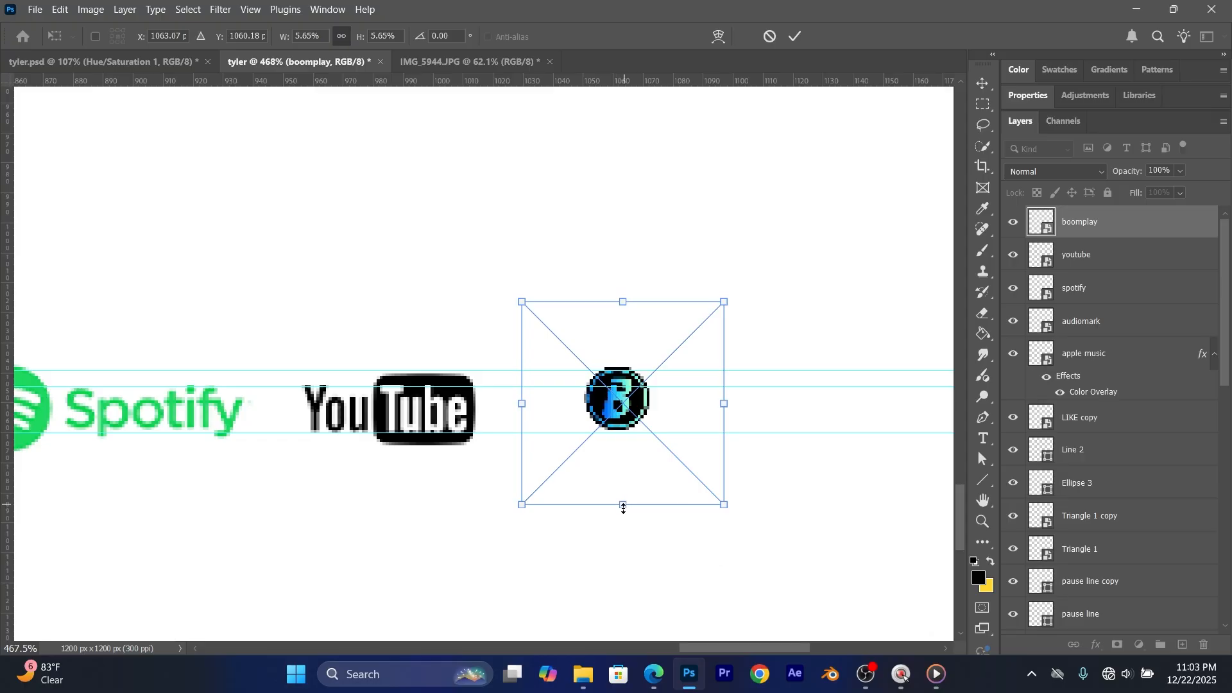
{"action": "left_click_drag", "start_coordinate": [622, 509], "coordinate": [624, 516]}
{"action": "left_click", "coordinate": [795, 36]}
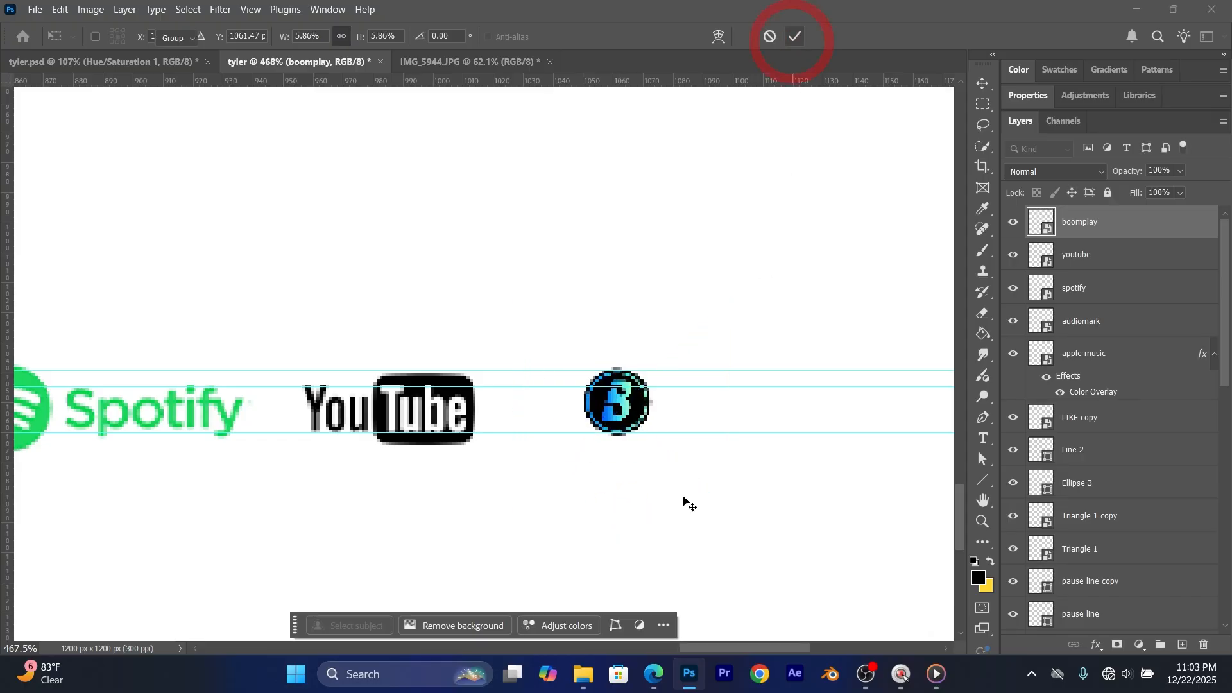
Step: Deselect the boomplay layer and hide the guides
{"action": "scroll", "coordinate": [481, 366], "scroll_direction": "down", "scroll_amount": 5}
{"action": "scroll", "coordinate": [526, 635], "scroll_direction": "down", "scroll_amount": 2}
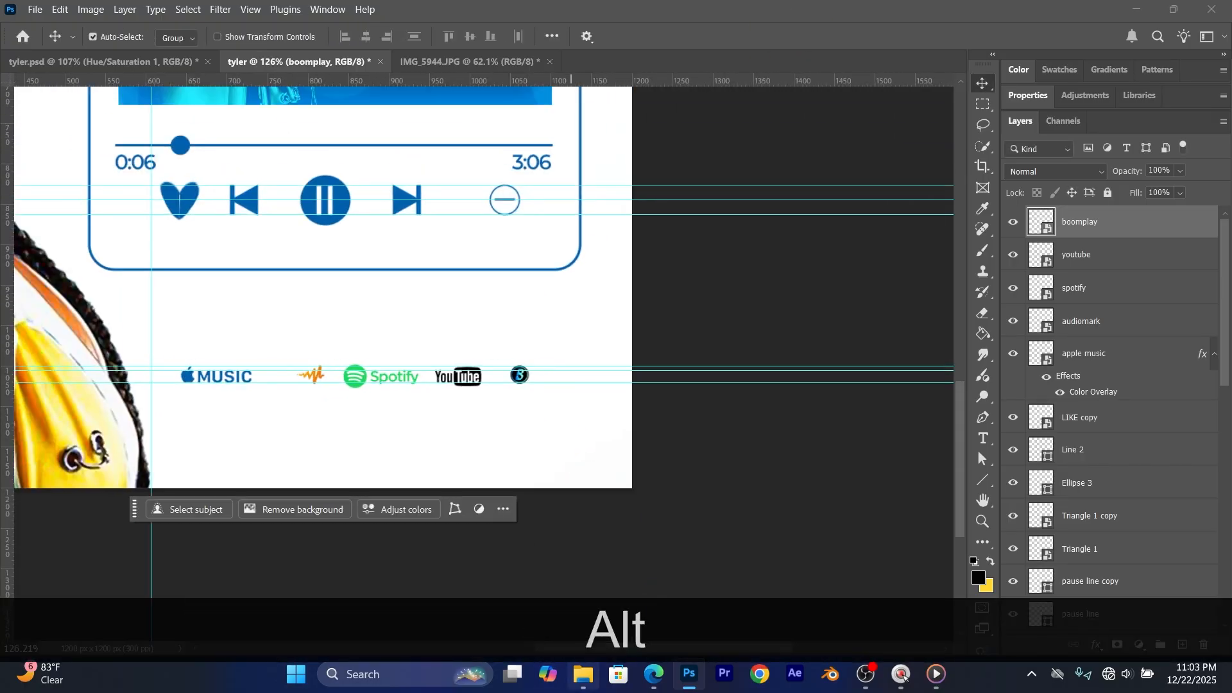
{"action": "left_click", "coordinate": [617, 577]}
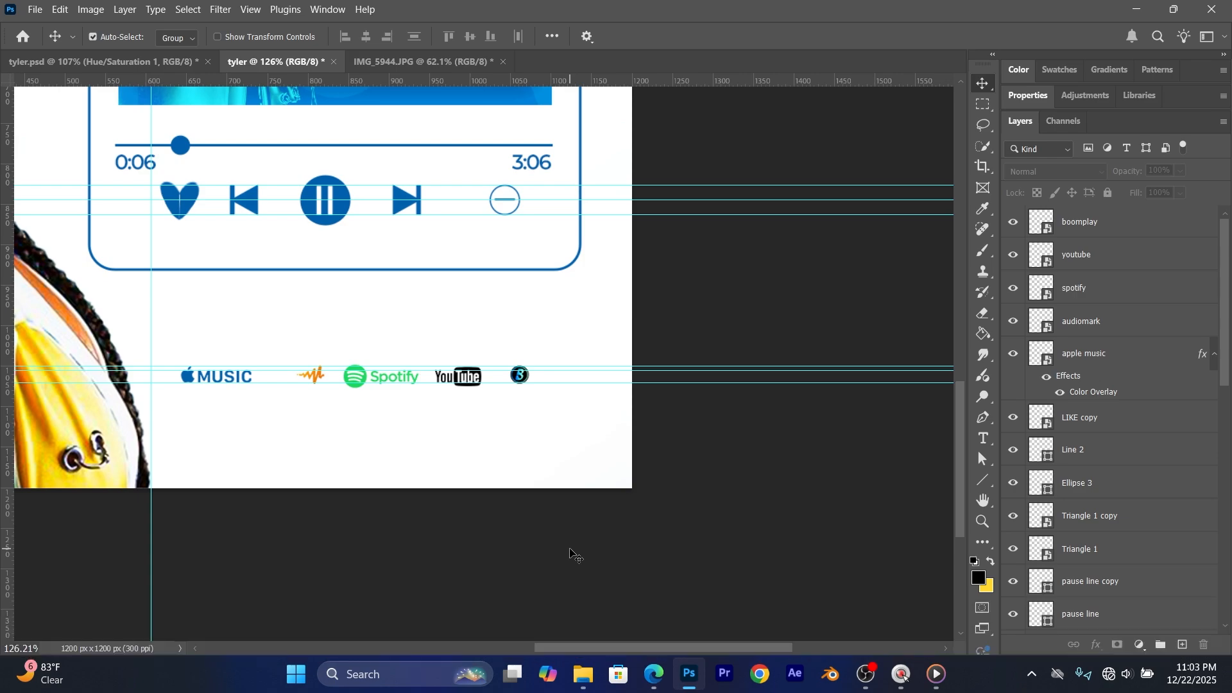
{"action": "scroll", "coordinate": [601, 642], "scroll_direction": "left", "scroll_amount": 4}
{"action": "key", "text": "ctrl"}
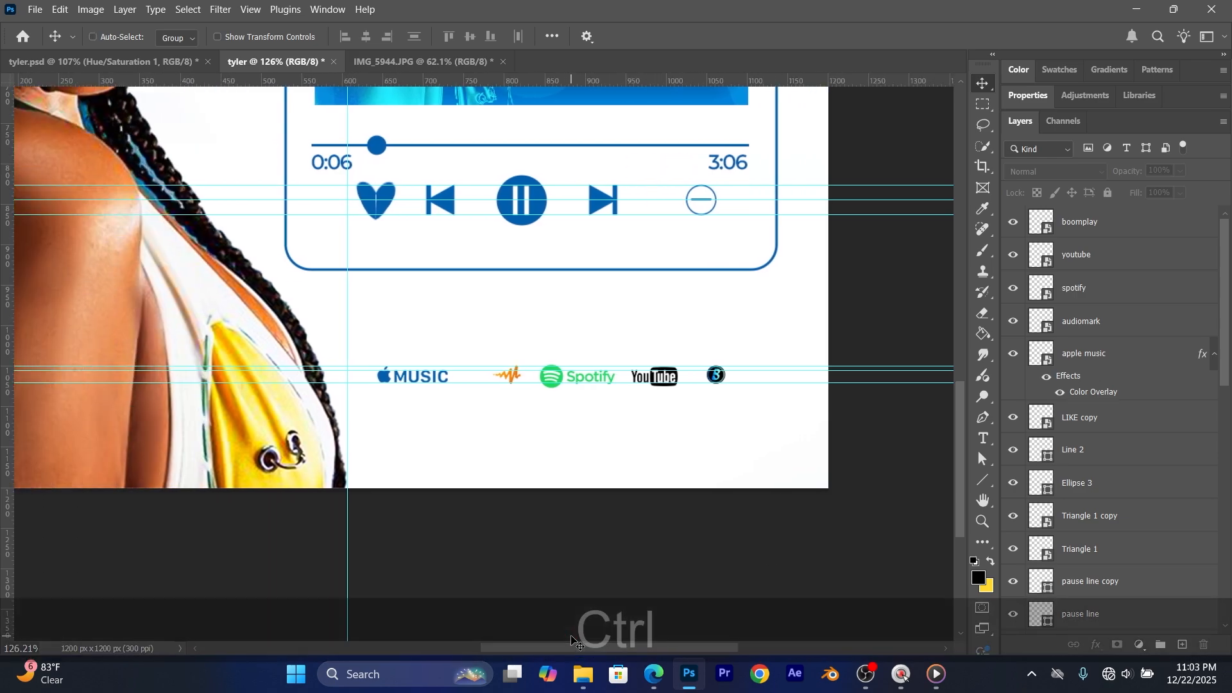
{"action": "key", "text": "ctrl+h"}
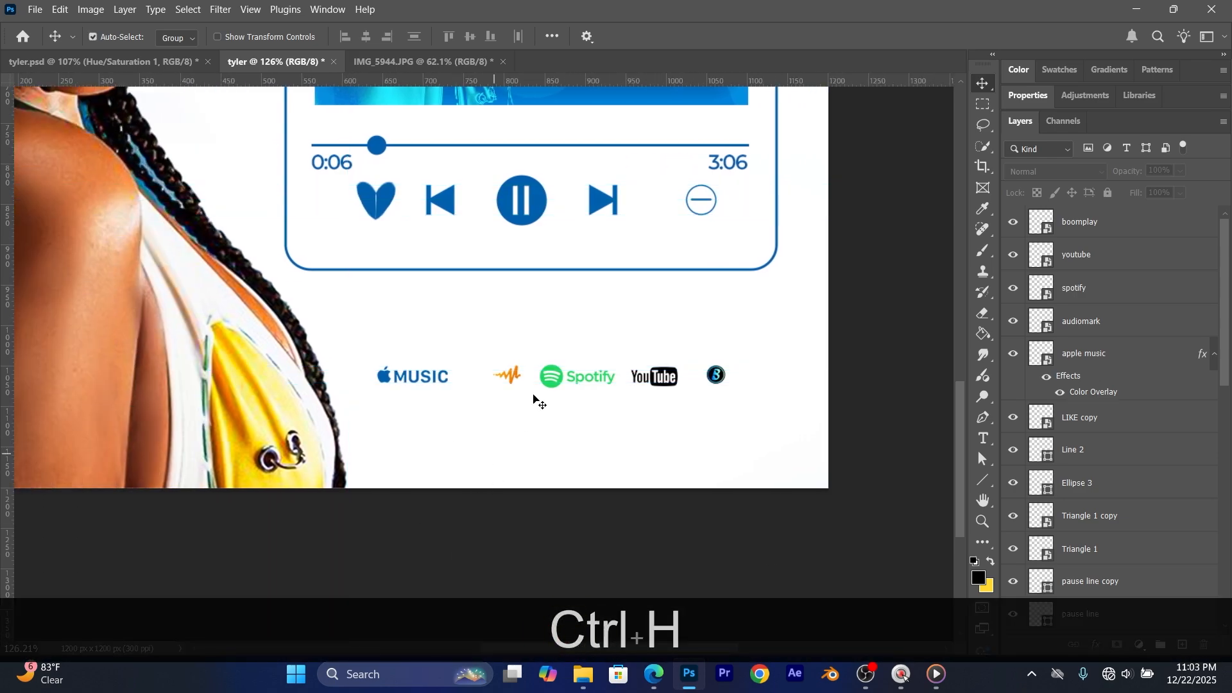
Step: Shift the audiomark, Spotify, YouTube and boomplay logos left along the row to close up and even out the gaps
{"action": "left_click", "coordinate": [509, 379]}
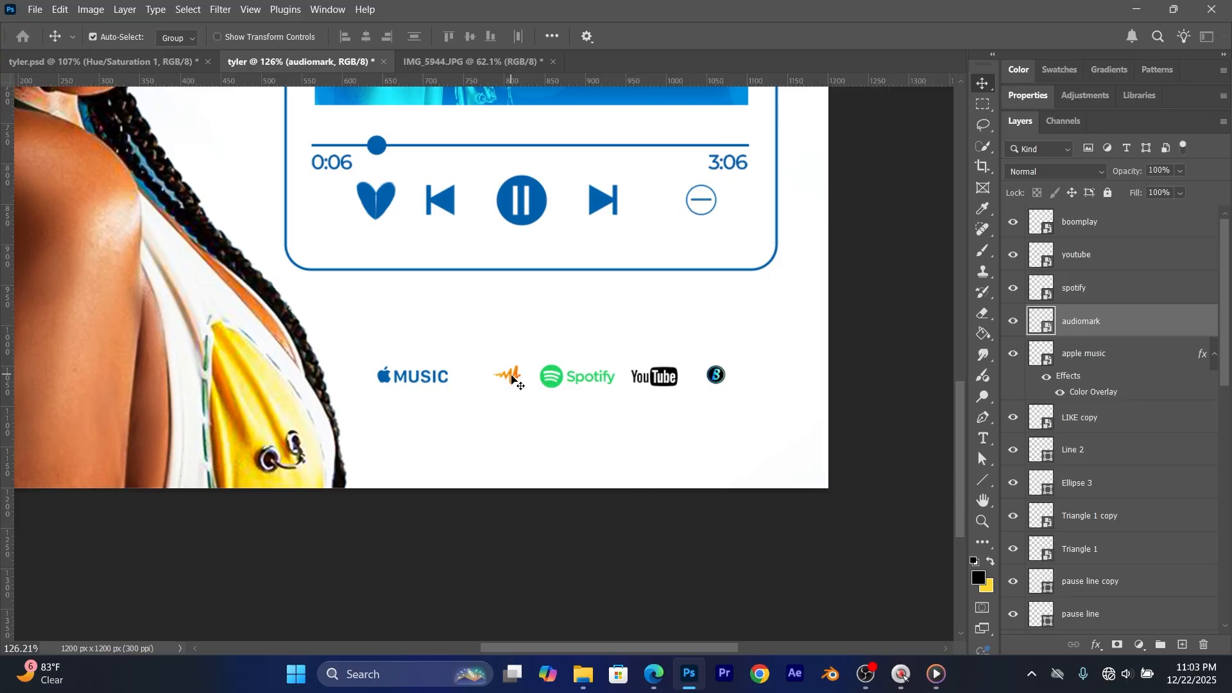
{"action": "left_click_drag", "start_coordinate": [512, 379], "coordinate": [490, 378]}
{"action": "left_click", "coordinate": [556, 382]}
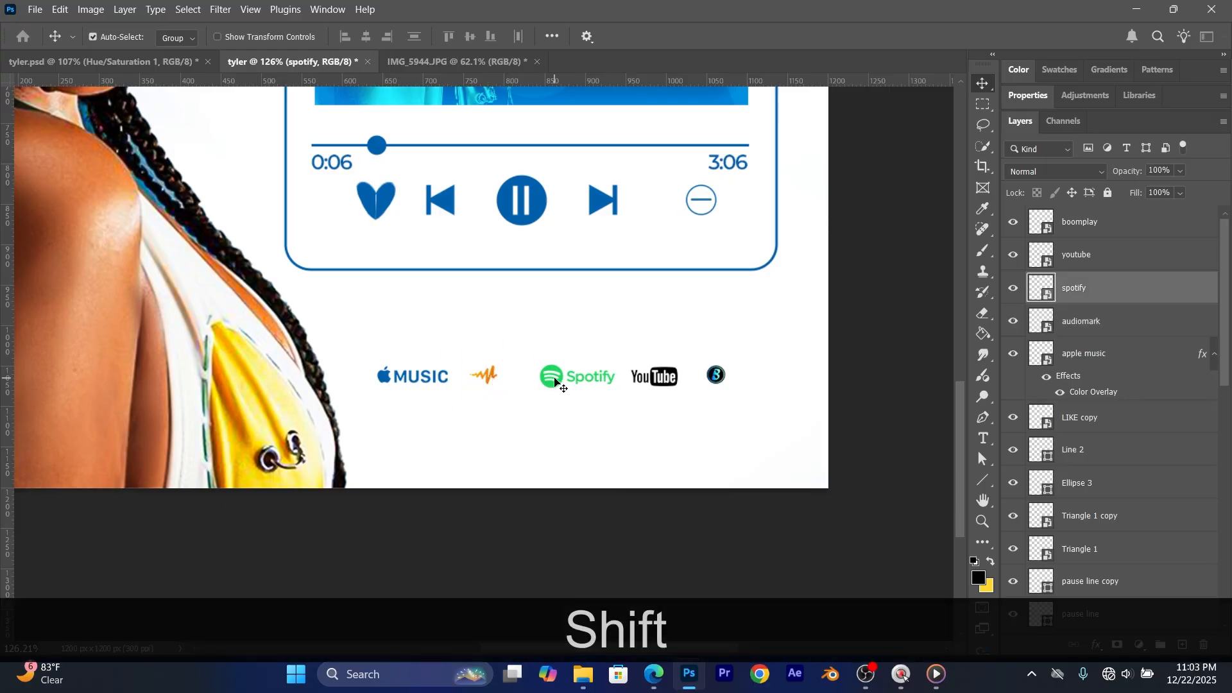
{"action": "left_click_drag", "start_coordinate": [556, 382], "coordinate": [537, 383]}
{"action": "left_click", "coordinate": [663, 386]}
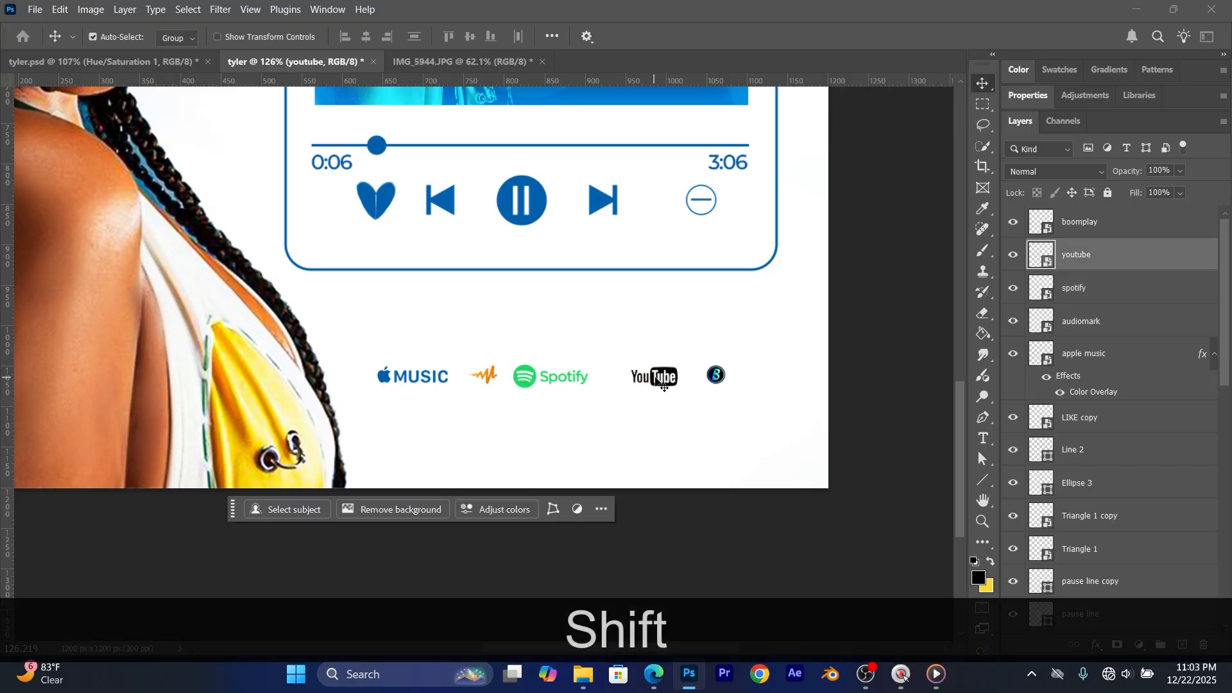
{"action": "mouse_move", "coordinate": [656, 379]}
{"action": "left_mouse_down"}
{"action": "mouse_move", "coordinate": [638, 380]}
{"action": "mouse_move", "coordinate": [715, 383]}
{"action": "mouse_move", "coordinate": [679, 382]}
{"action": "left_mouse_up"}
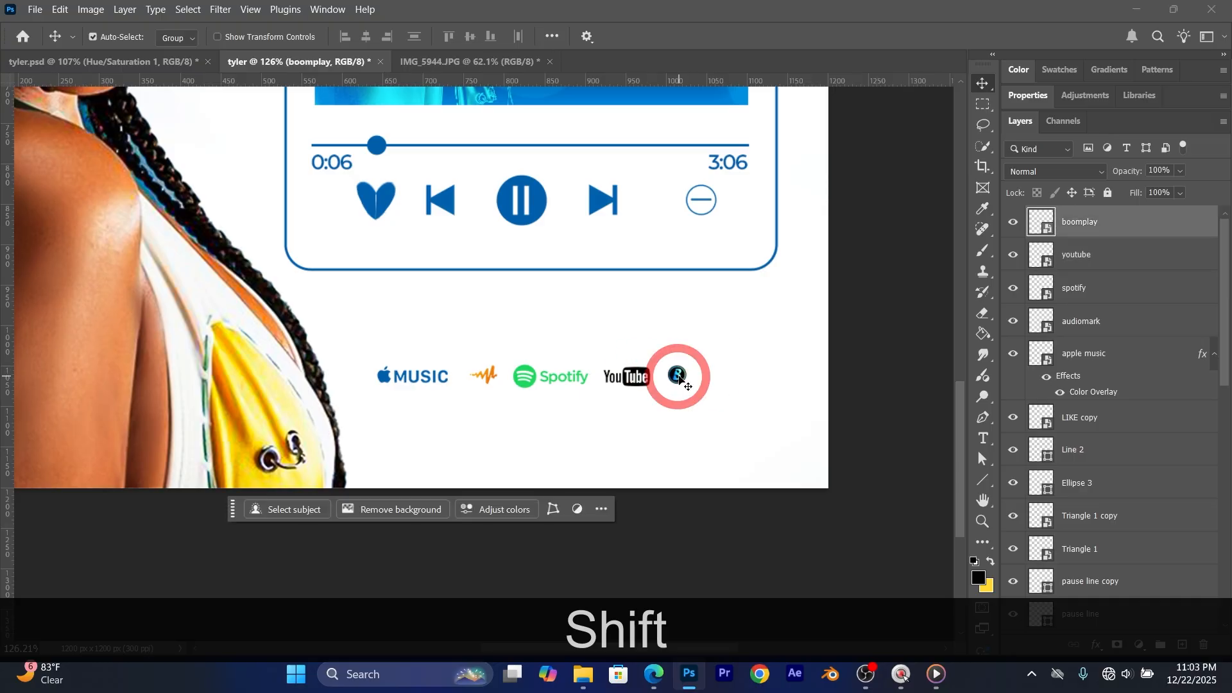
Step: Apply the blue Color Overlay layer style to the audiomark logo
{"action": "left_click", "coordinate": [486, 381]}
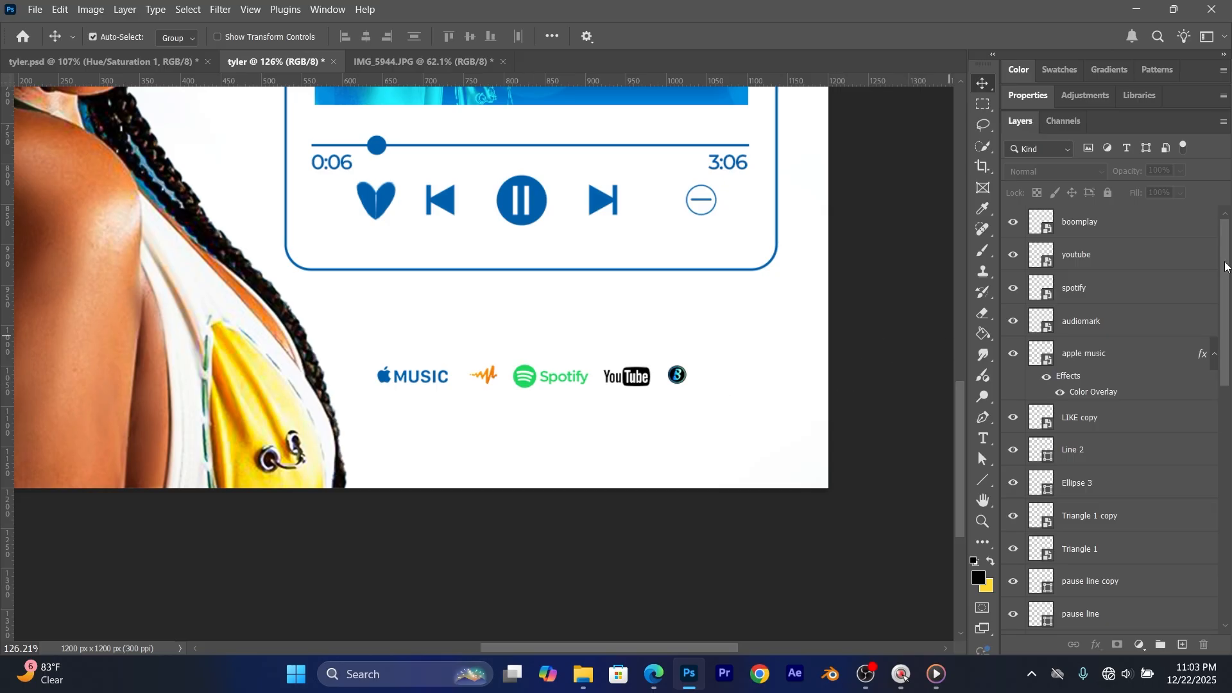
{"action": "left_click", "coordinate": [1210, 334]}
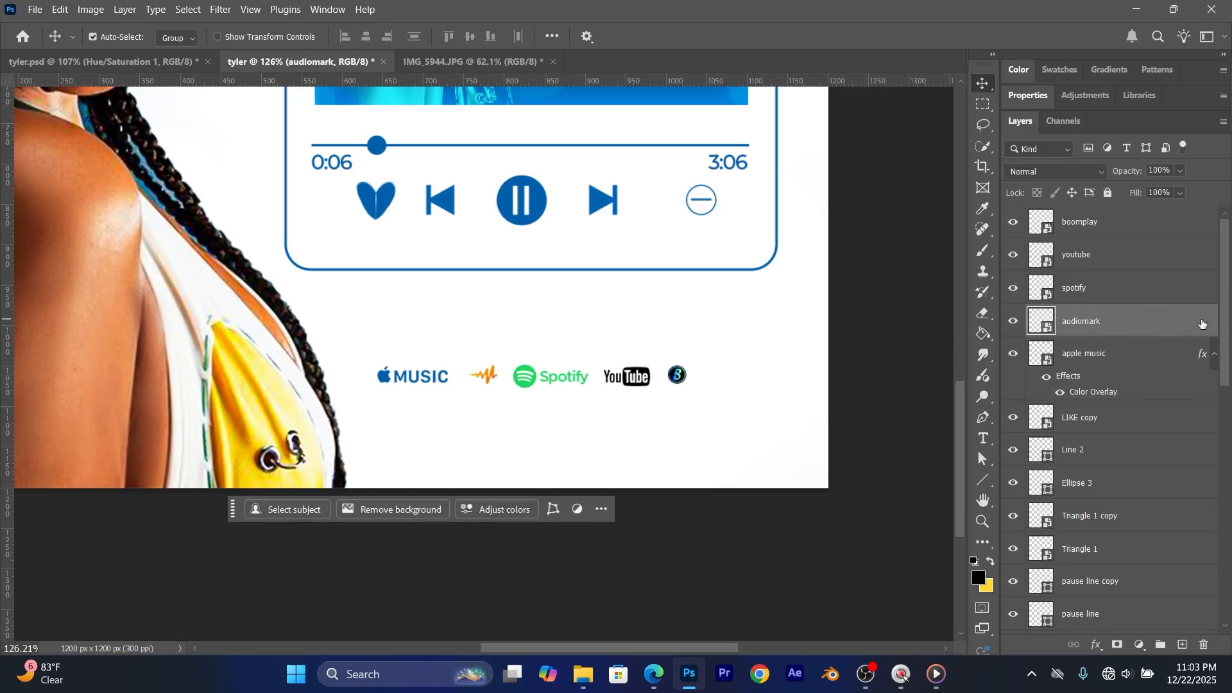
{"action": "double_click", "coordinate": [1202, 324]}
{"action": "left_click", "coordinate": [555, 324]}
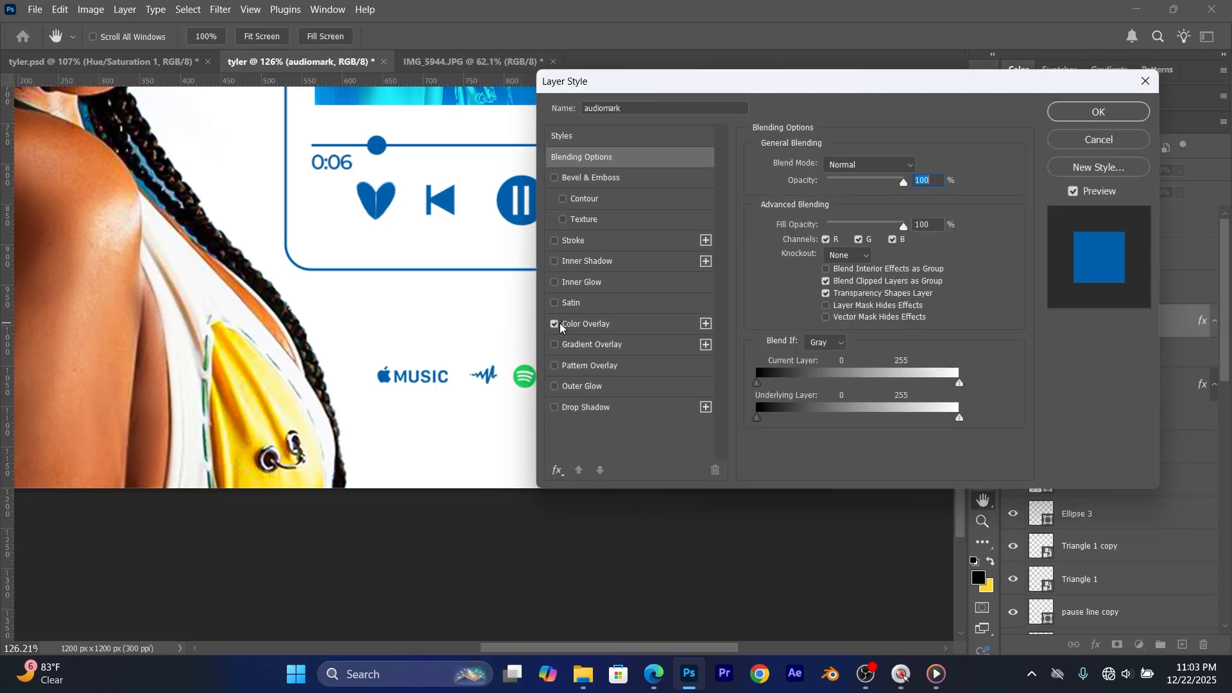
{"action": "left_click", "coordinate": [1098, 112]}
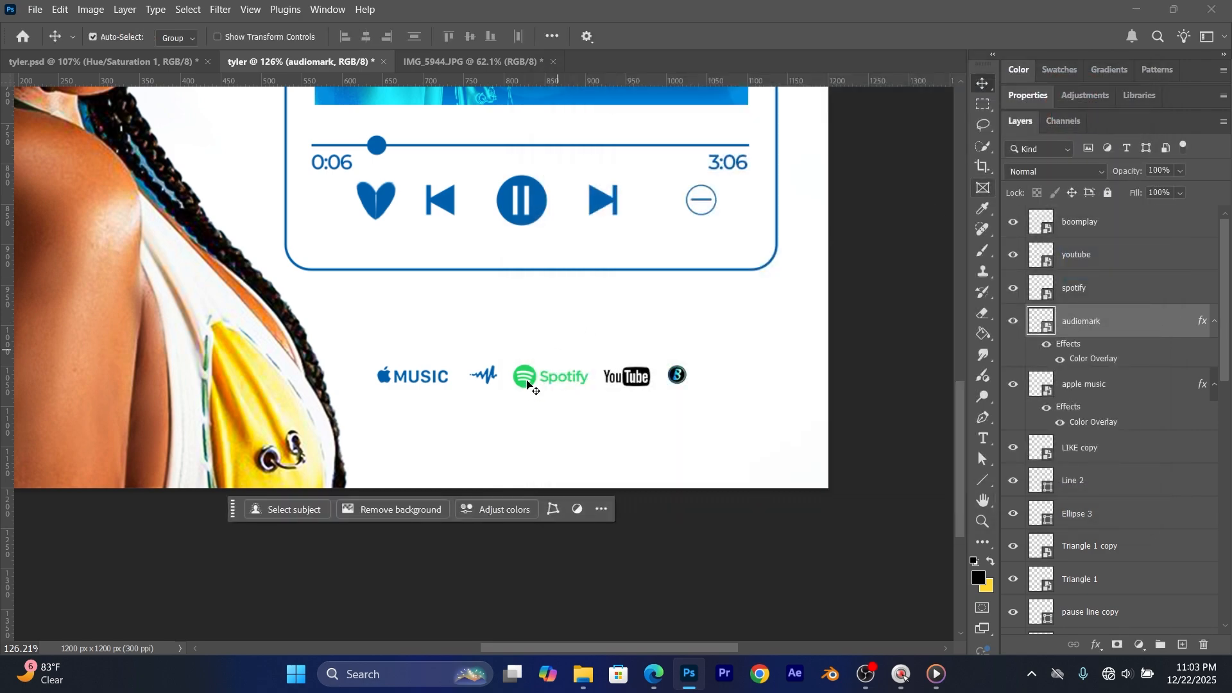
Step: Give the Spotify logo the same blue Color Overlay layer style
{"action": "left_click", "coordinate": [538, 382]}
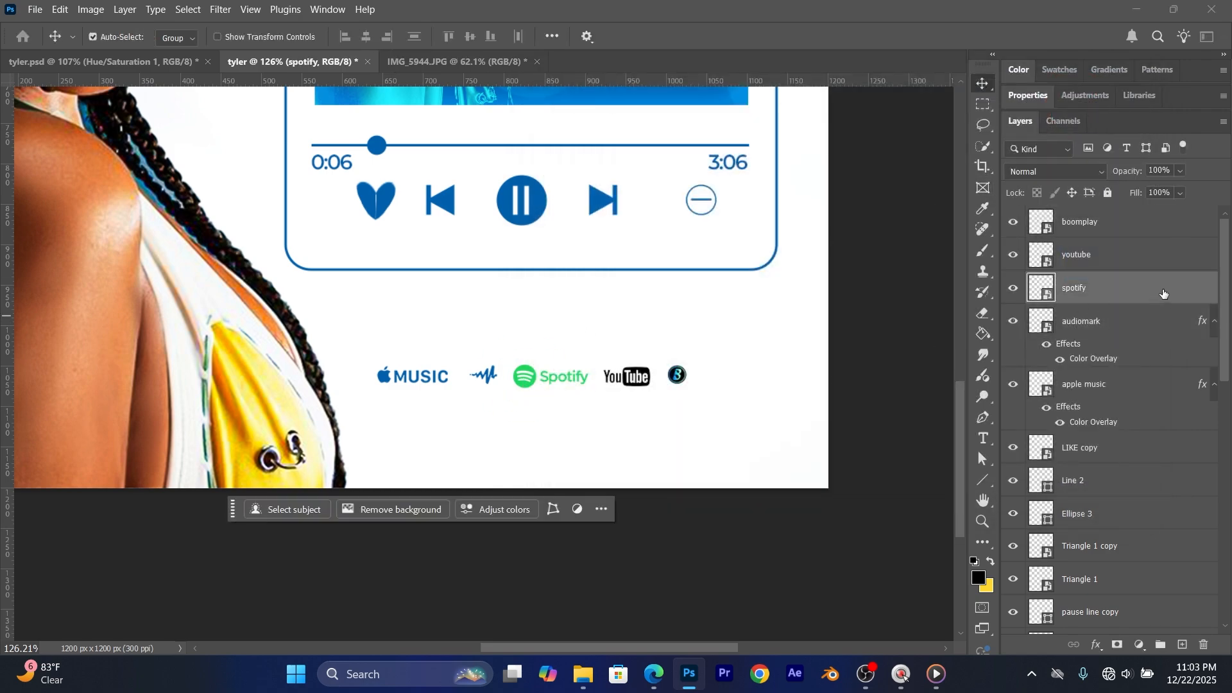
{"action": "double_click", "coordinate": [1197, 297]}
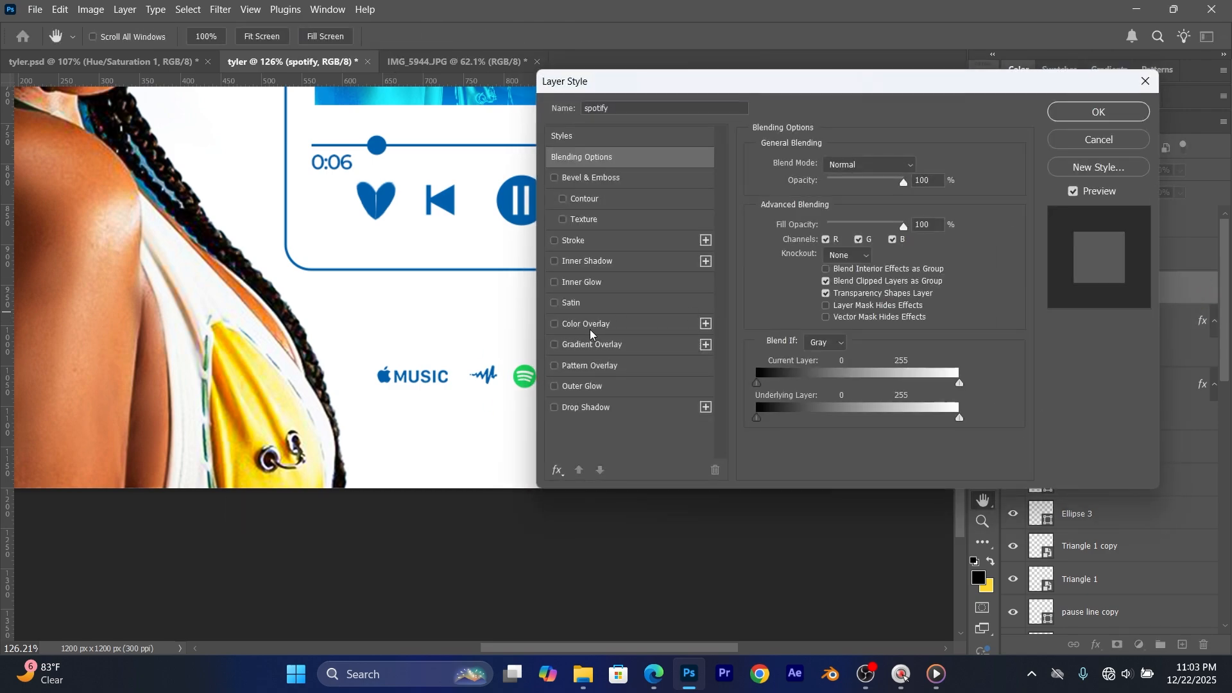
{"action": "left_click", "coordinate": [555, 324]}
{"action": "left_click", "coordinate": [1099, 111]}
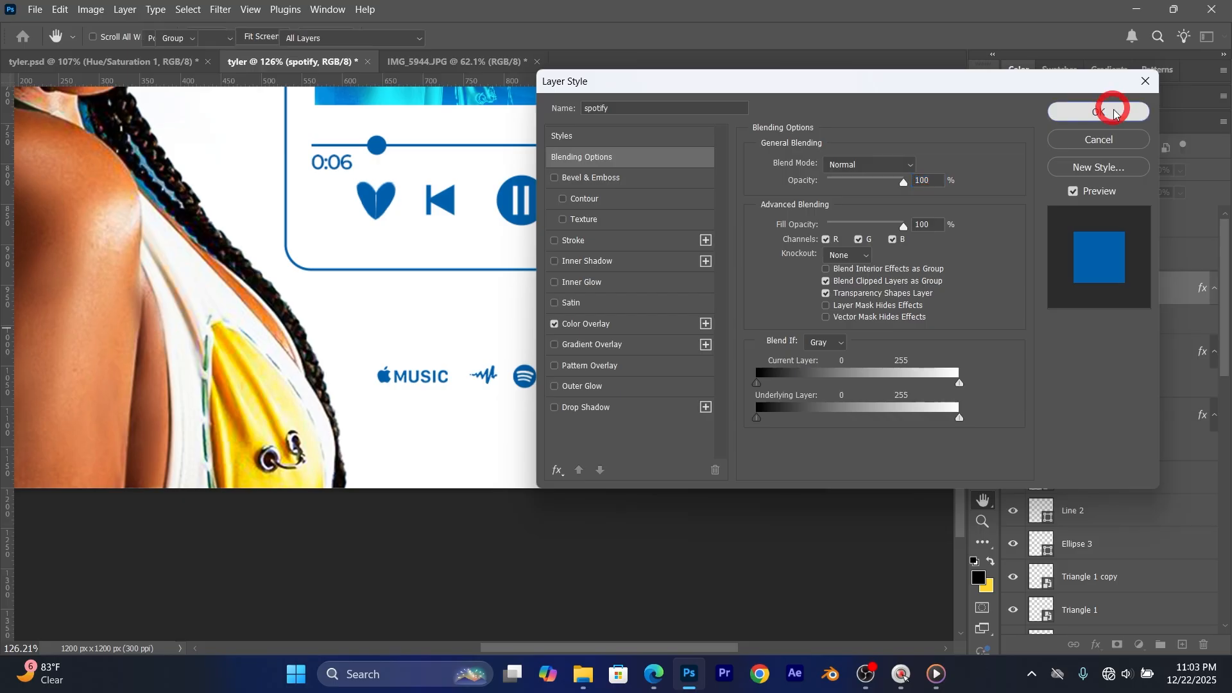
Step: Tint the YouTube logo with the same blue Color Overlay layer style
{"action": "left_click", "coordinate": [1215, 255]}
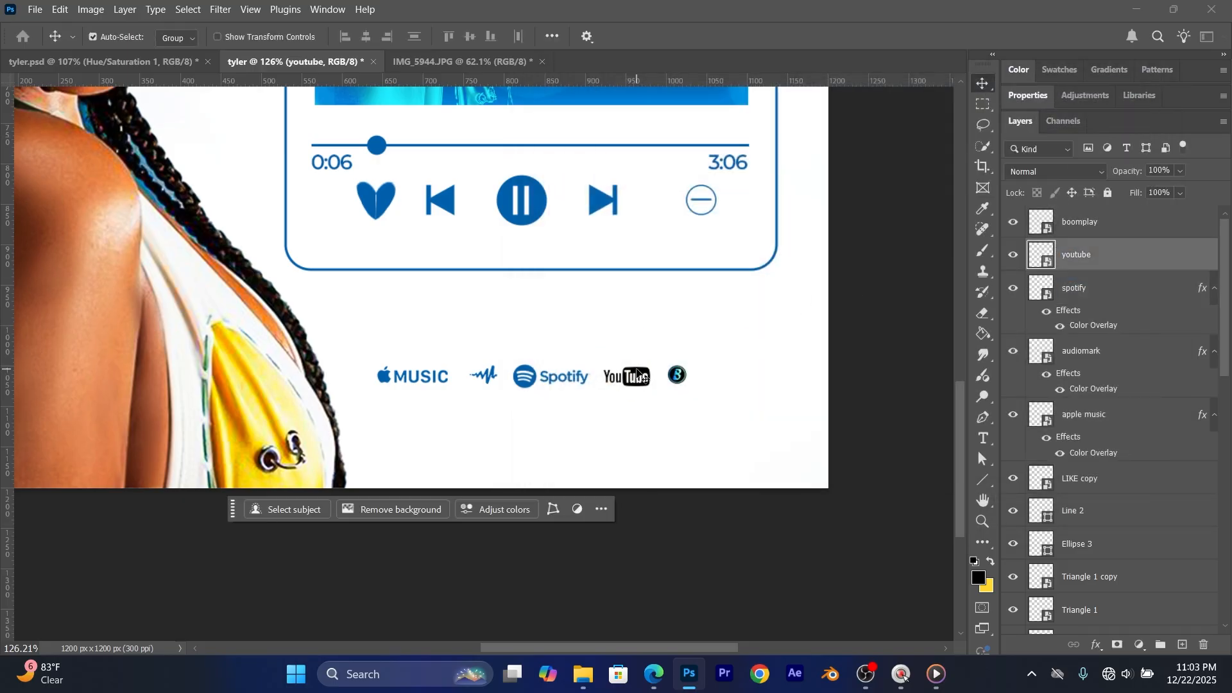
{"action": "double_click", "coordinate": [1215, 255]}
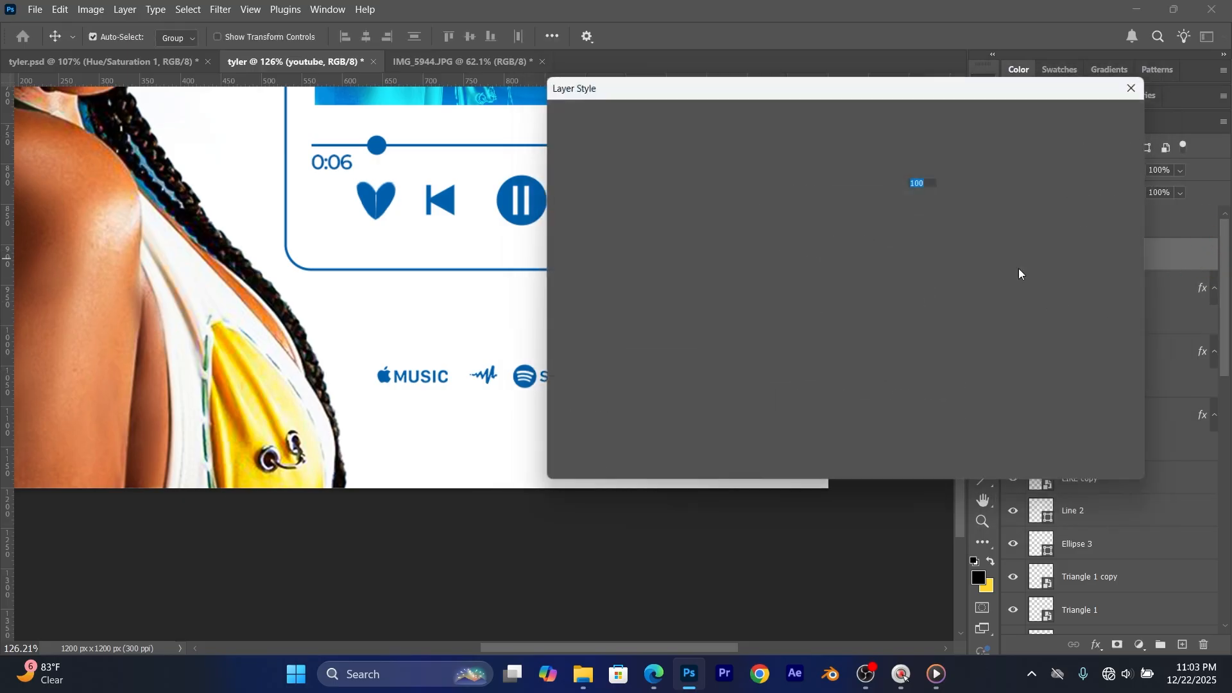
{"action": "left_click", "coordinate": [555, 324]}
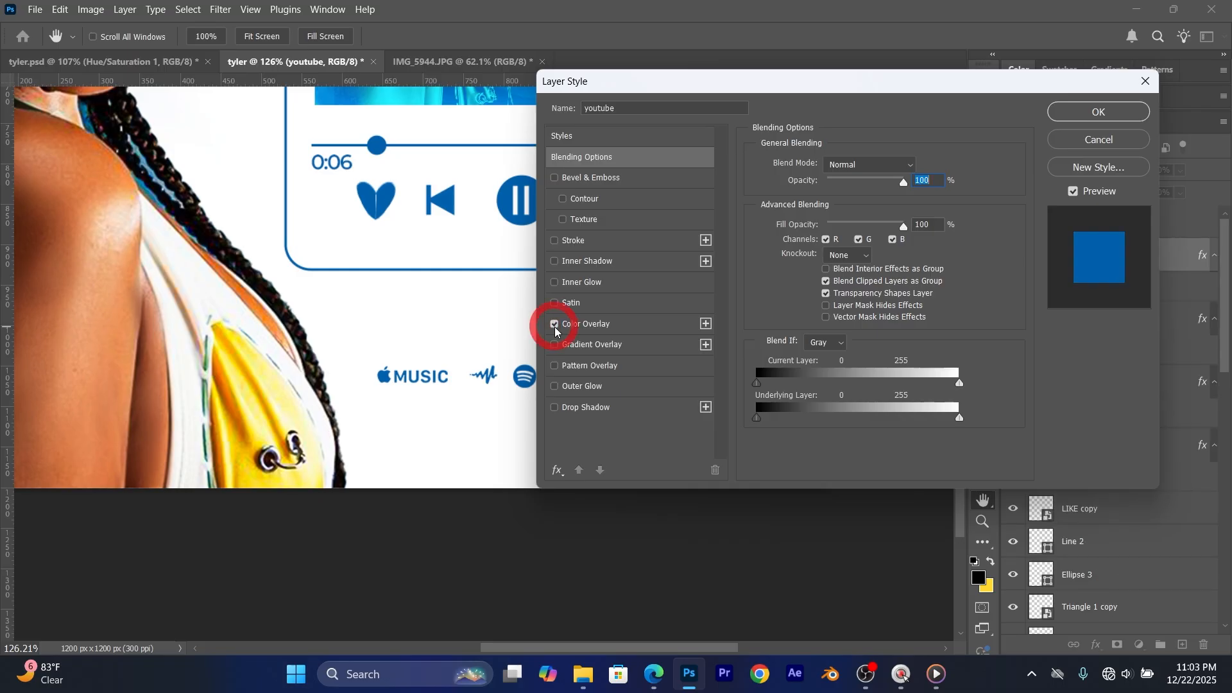
{"action": "left_click", "coordinate": [1093, 113]}
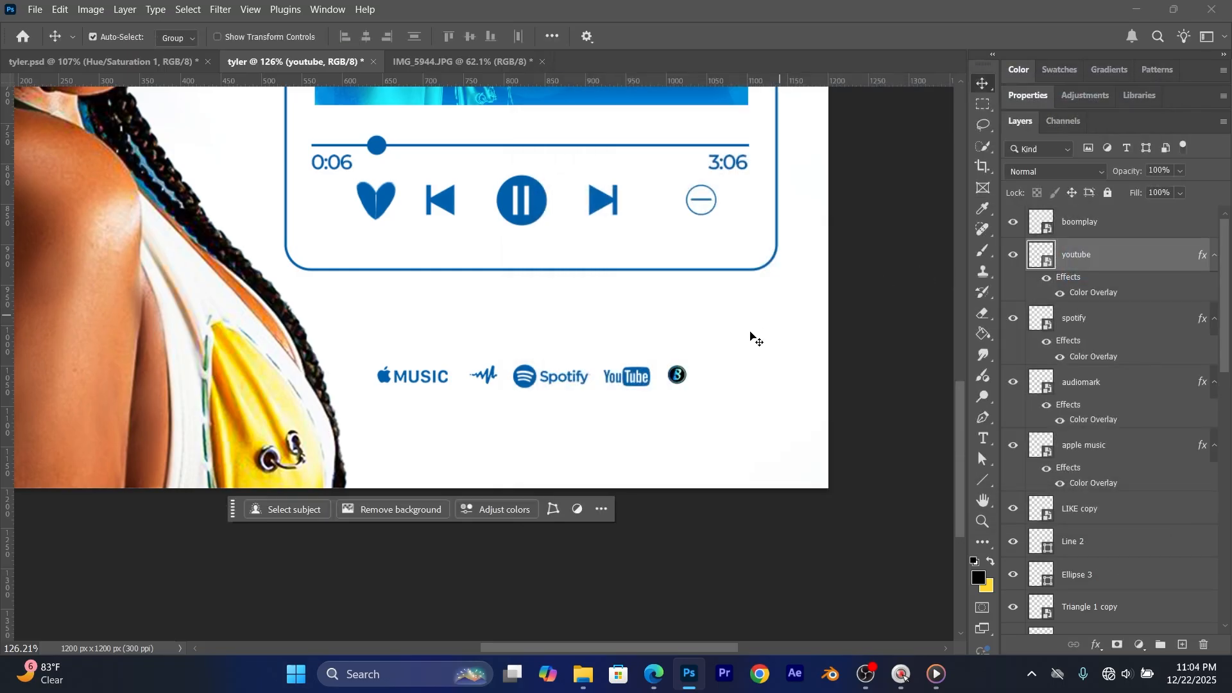
Step: Try applying the blue Color Overlay to the boomplay logo and undo it
{"action": "left_click", "coordinate": [678, 378]}
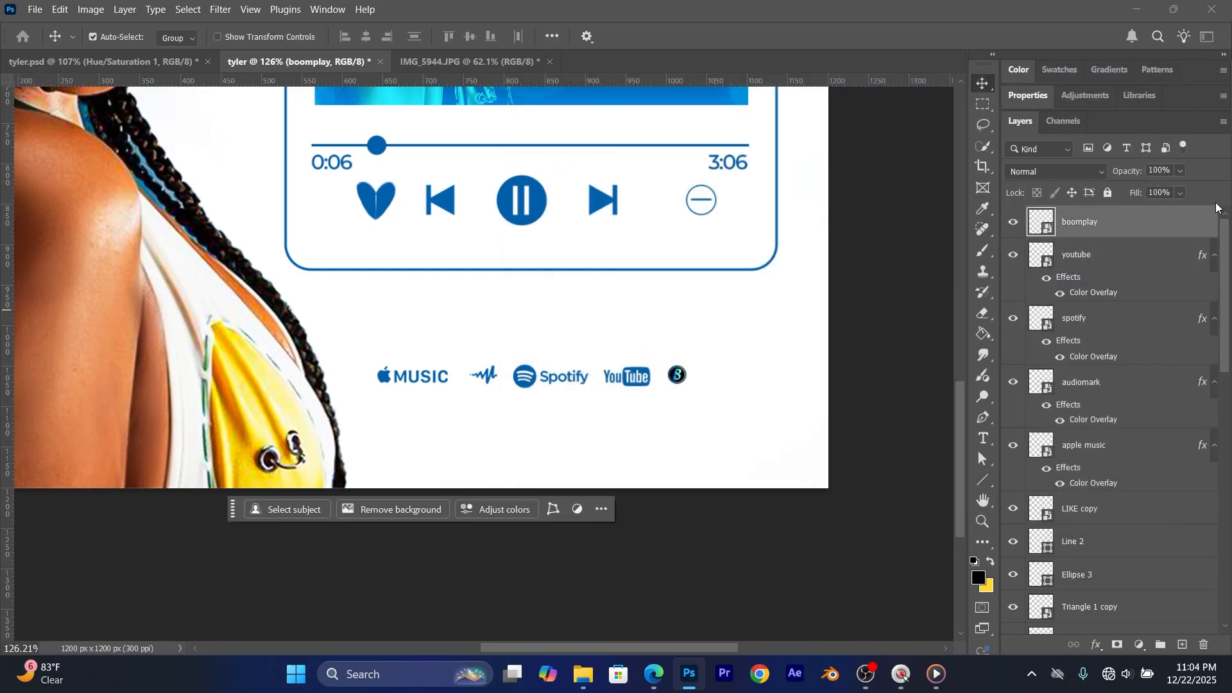
{"action": "double_click", "coordinate": [1196, 222]}
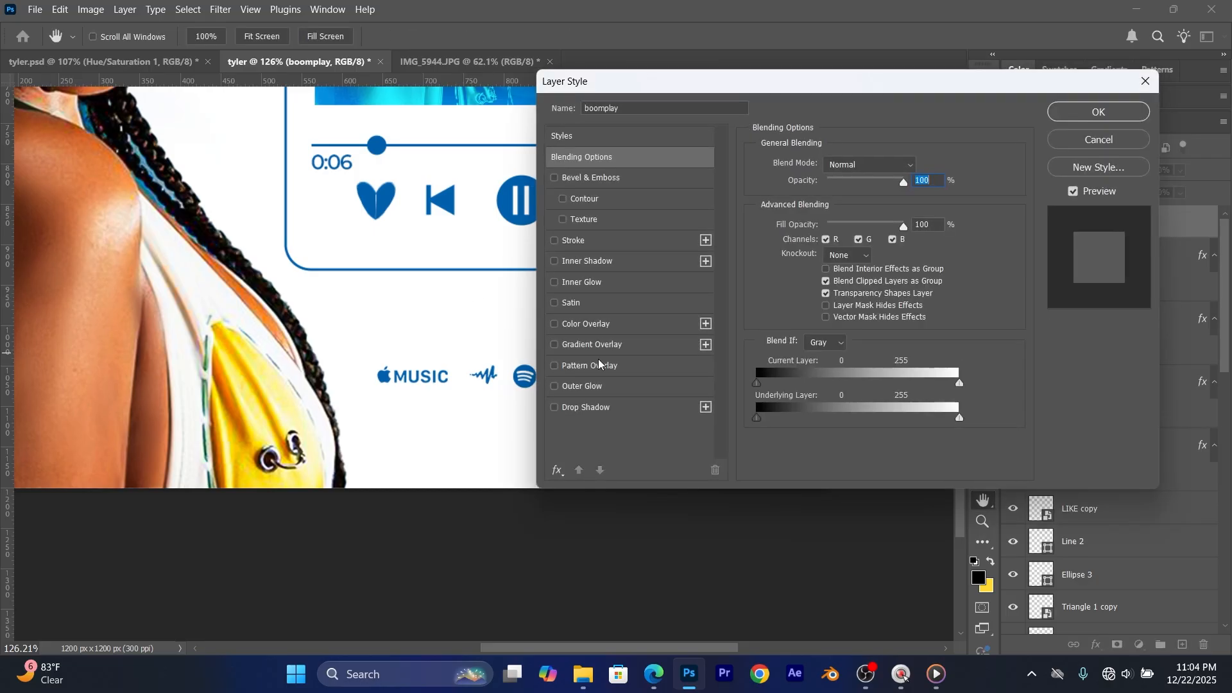
{"action": "left_click", "coordinate": [555, 324]}
{"action": "left_click", "coordinate": [1098, 112]}
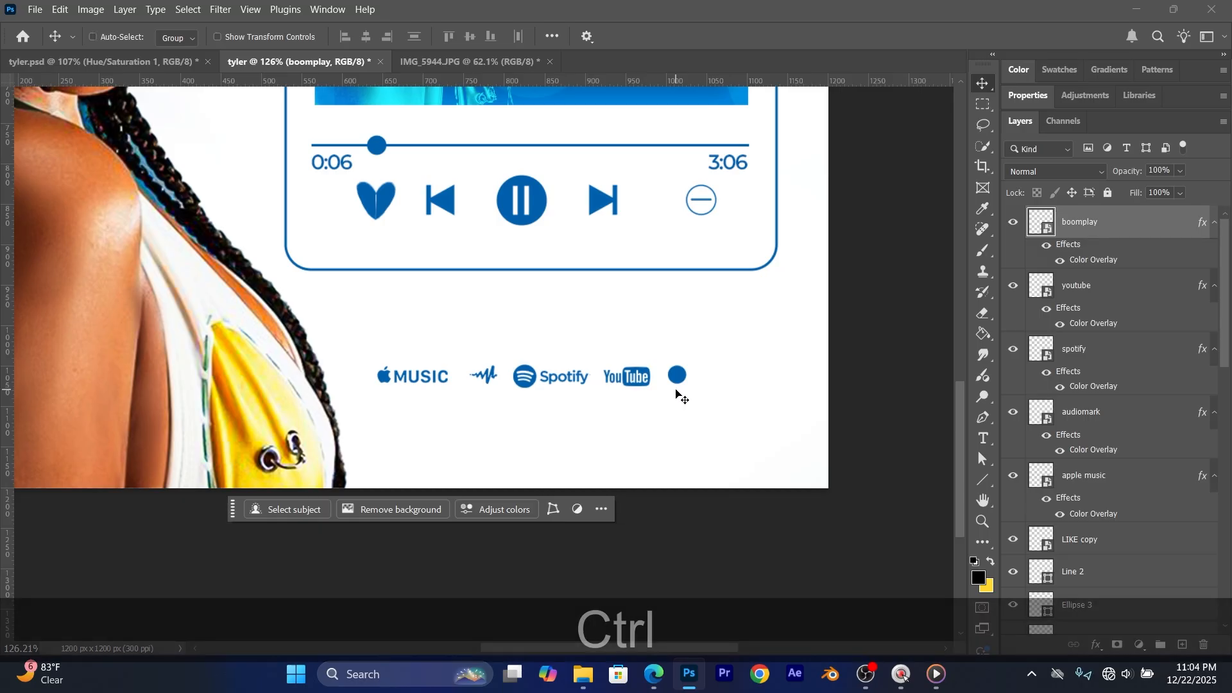
{"action": "key", "text": "ctrl+z"}
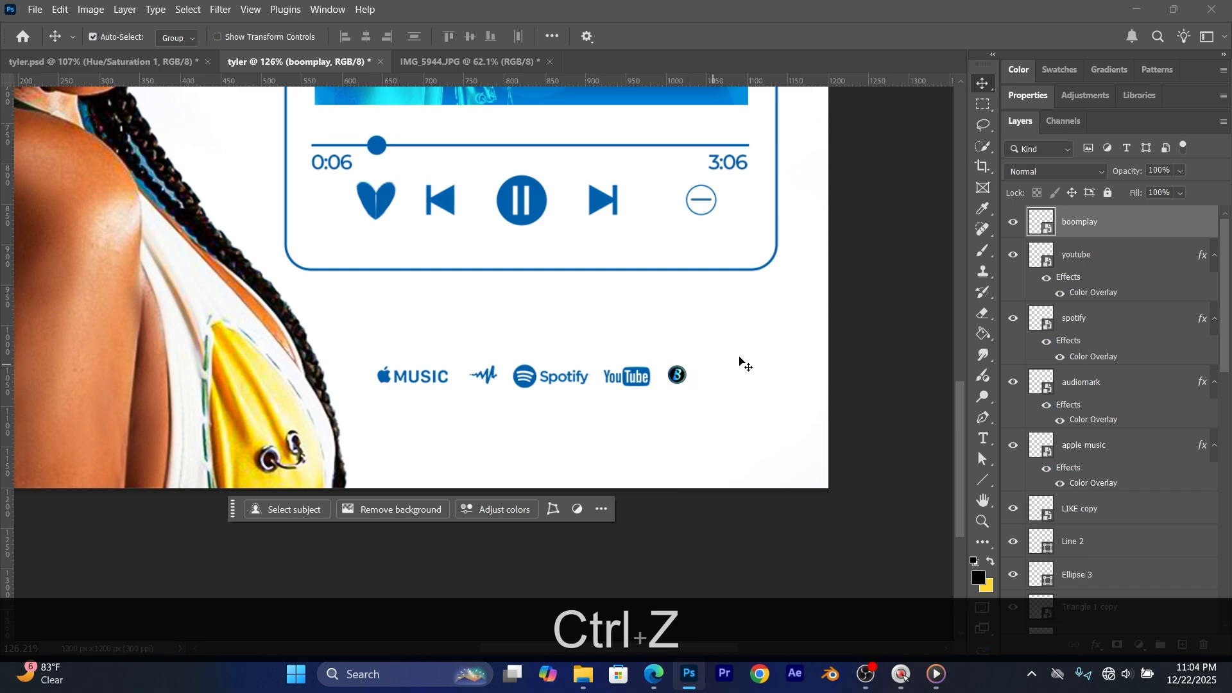
Step: Rasterize the boomplay layer and delete its black areas using a Color Range selection at fuzziness 200, ending with nothing selected
{"action": "right_click", "coordinate": [1117, 226]}
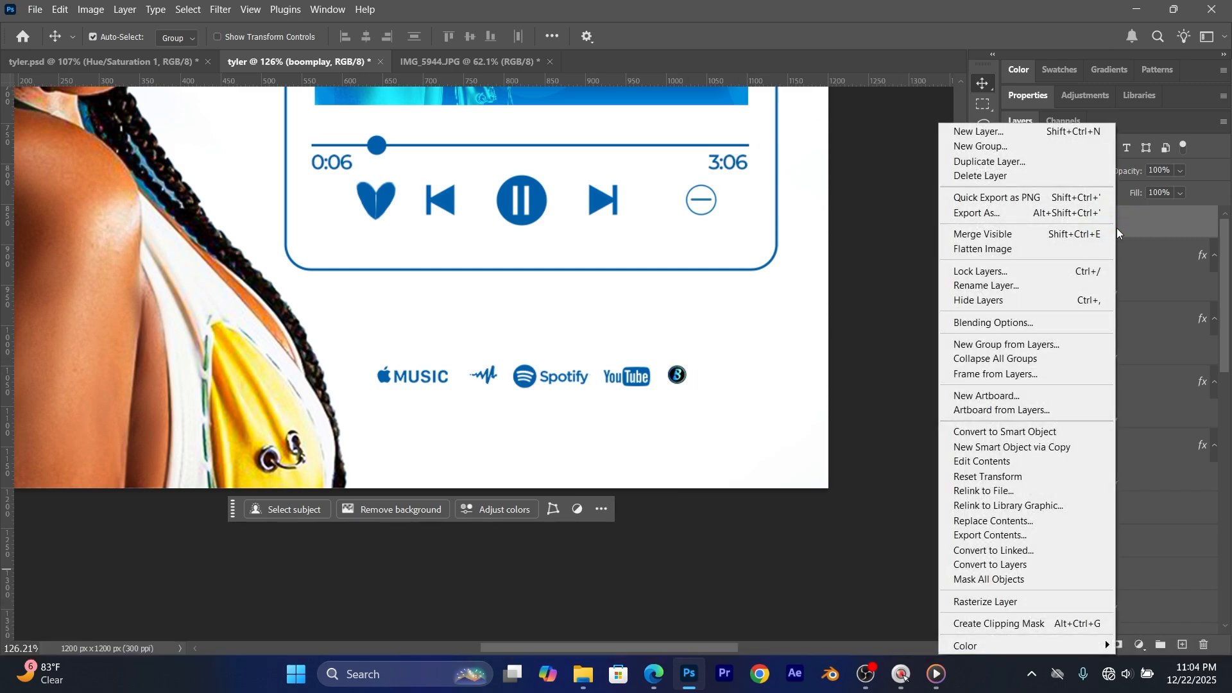
{"action": "left_click", "coordinate": [1003, 601]}
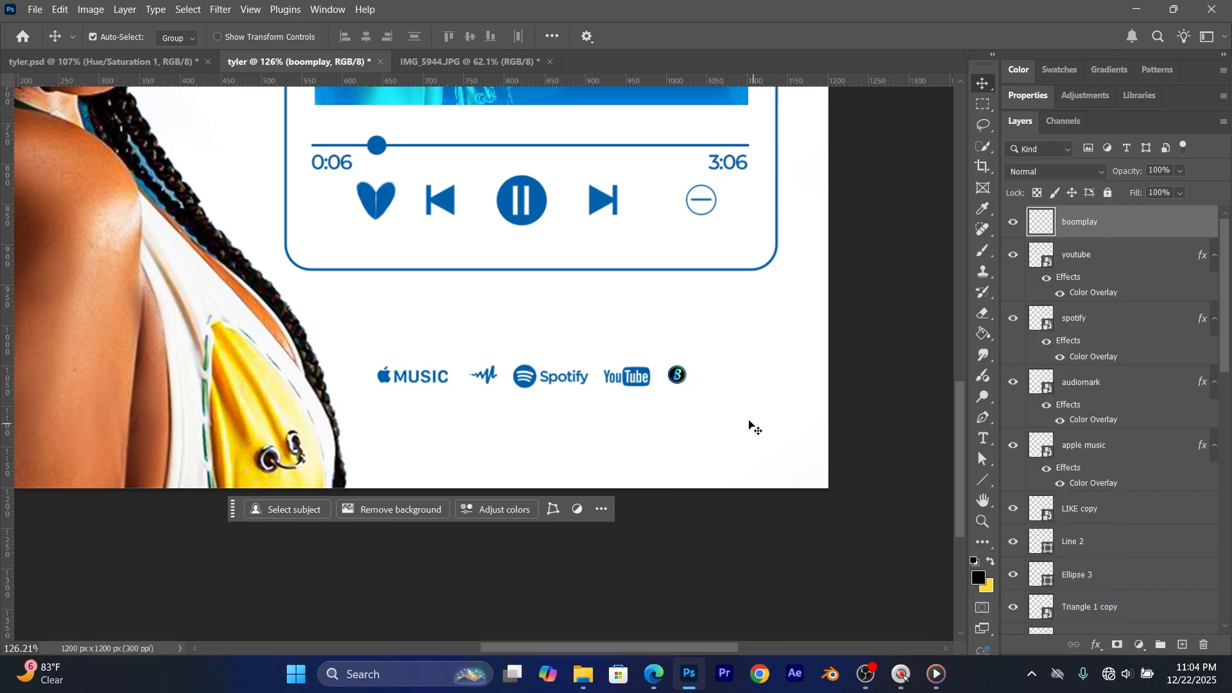
{"action": "scroll", "coordinate": [773, 363], "scroll_direction": "up", "scroll_amount": 8}
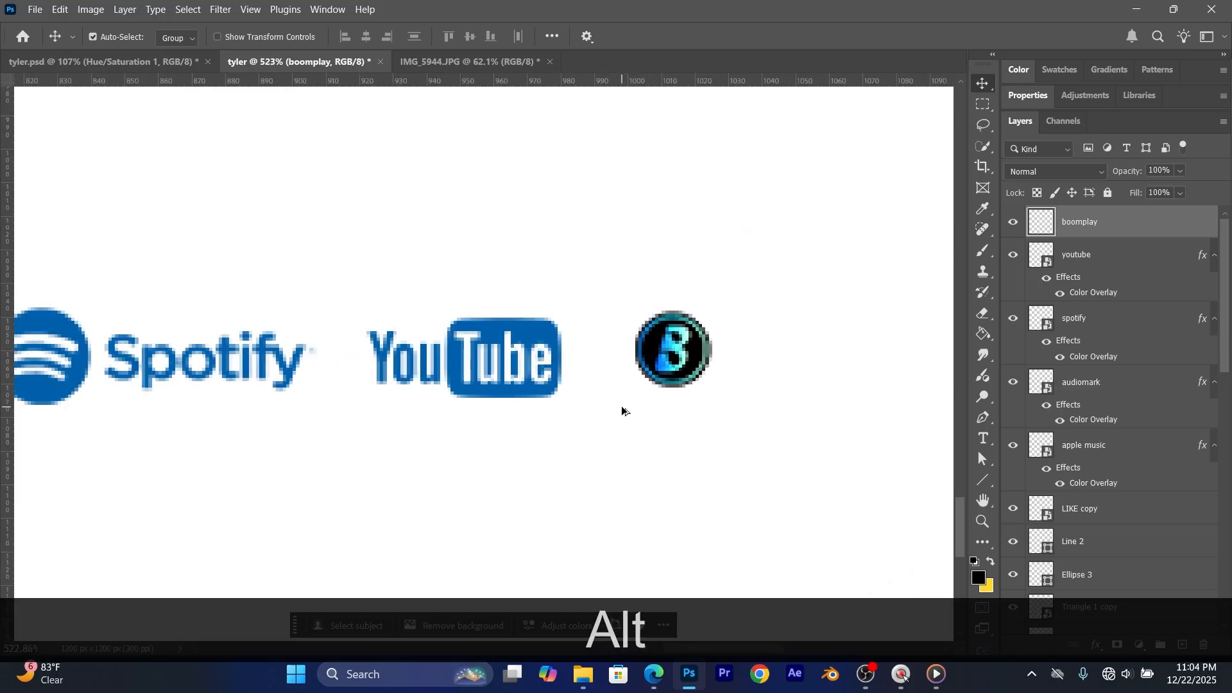
{"action": "scroll", "coordinate": [622, 411], "scroll_direction": "up", "scroll_amount": 1}
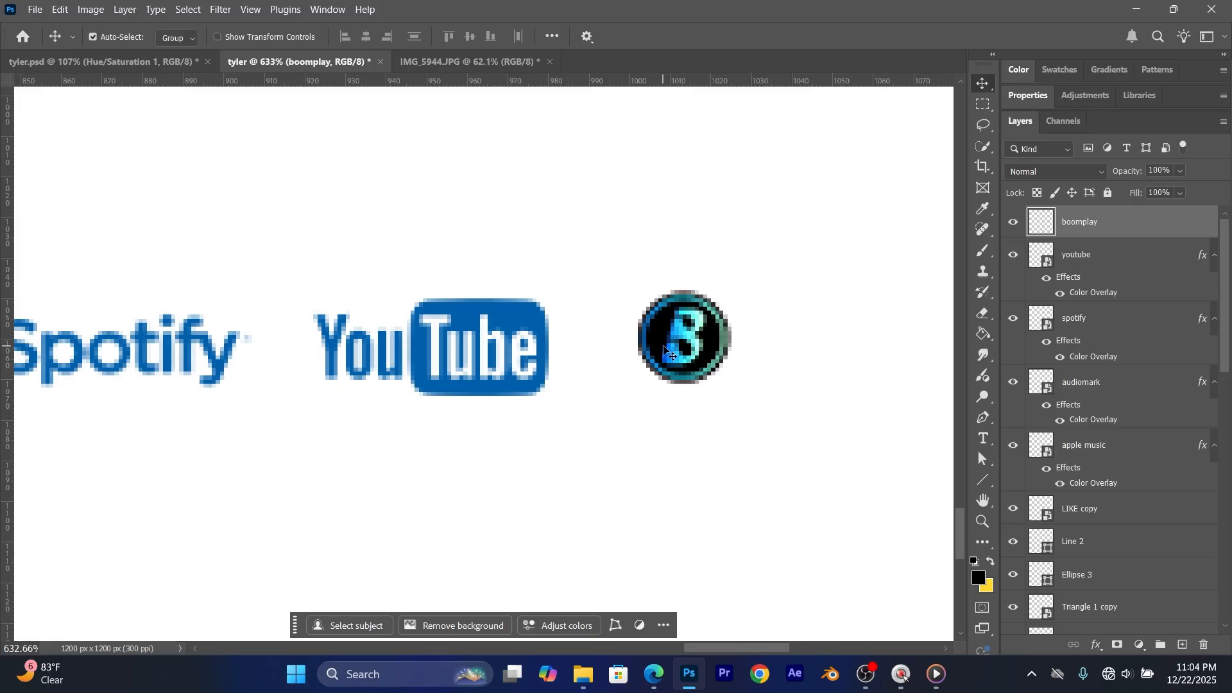
{"action": "left_click", "coordinate": [193, 10]}
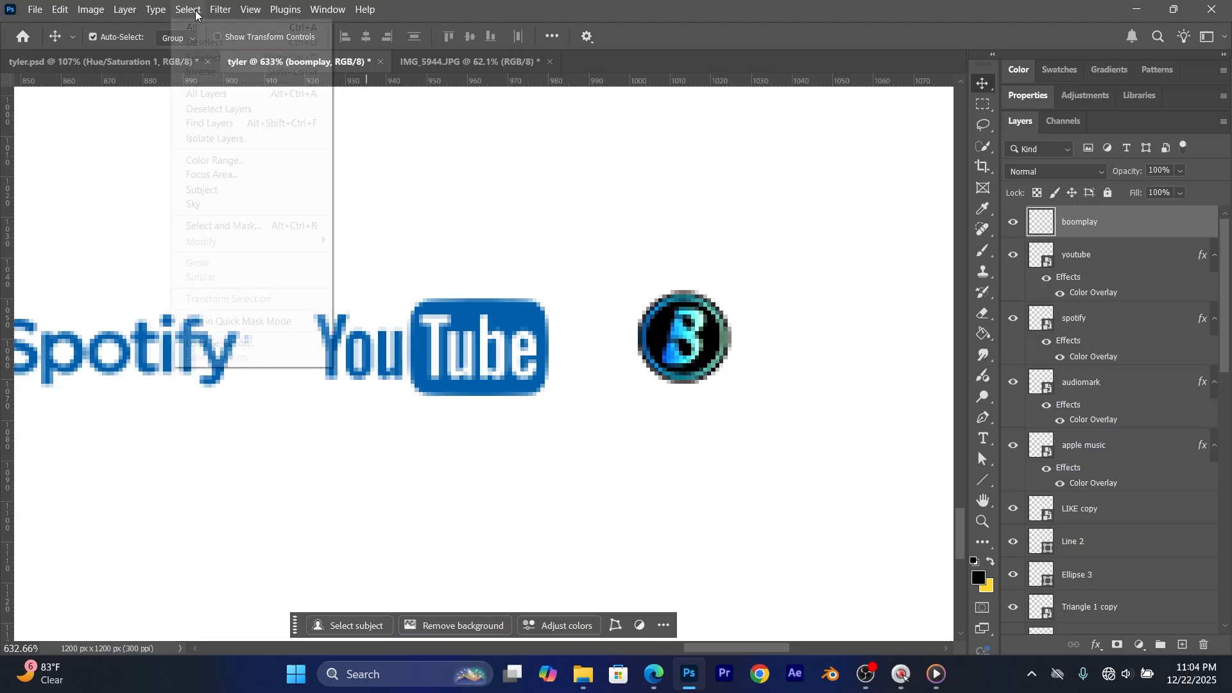
{"action": "left_click", "coordinate": [210, 160]}
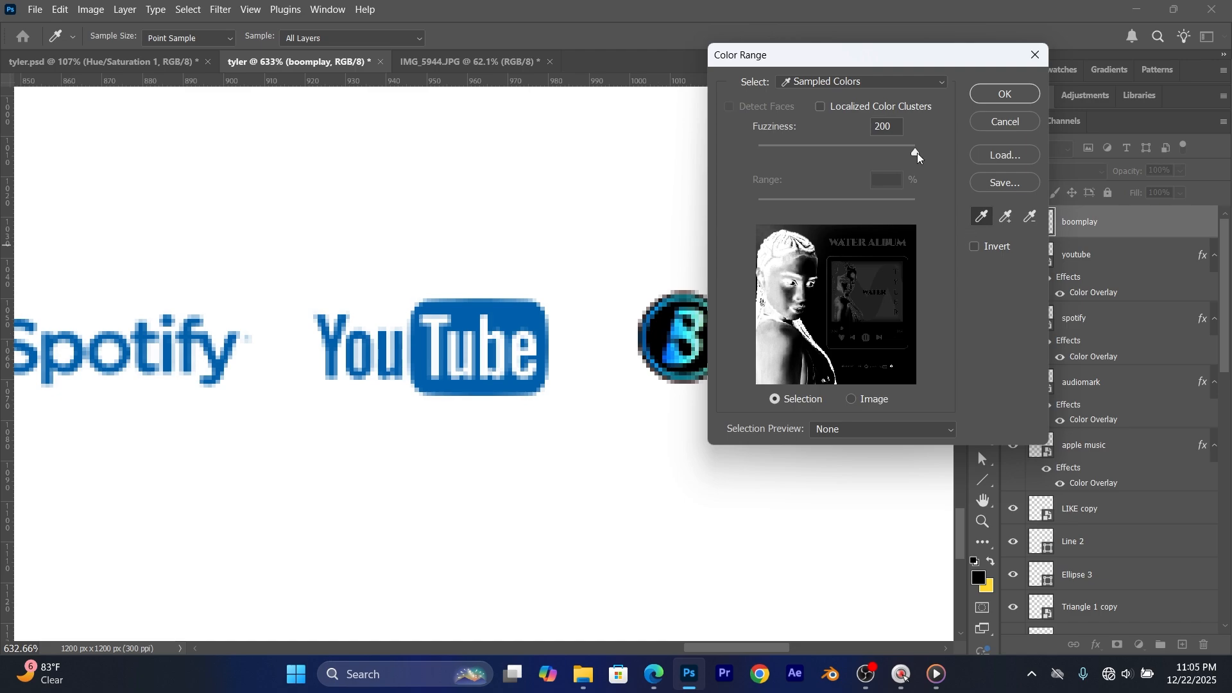
{"action": "left_click", "coordinate": [1005, 93]}
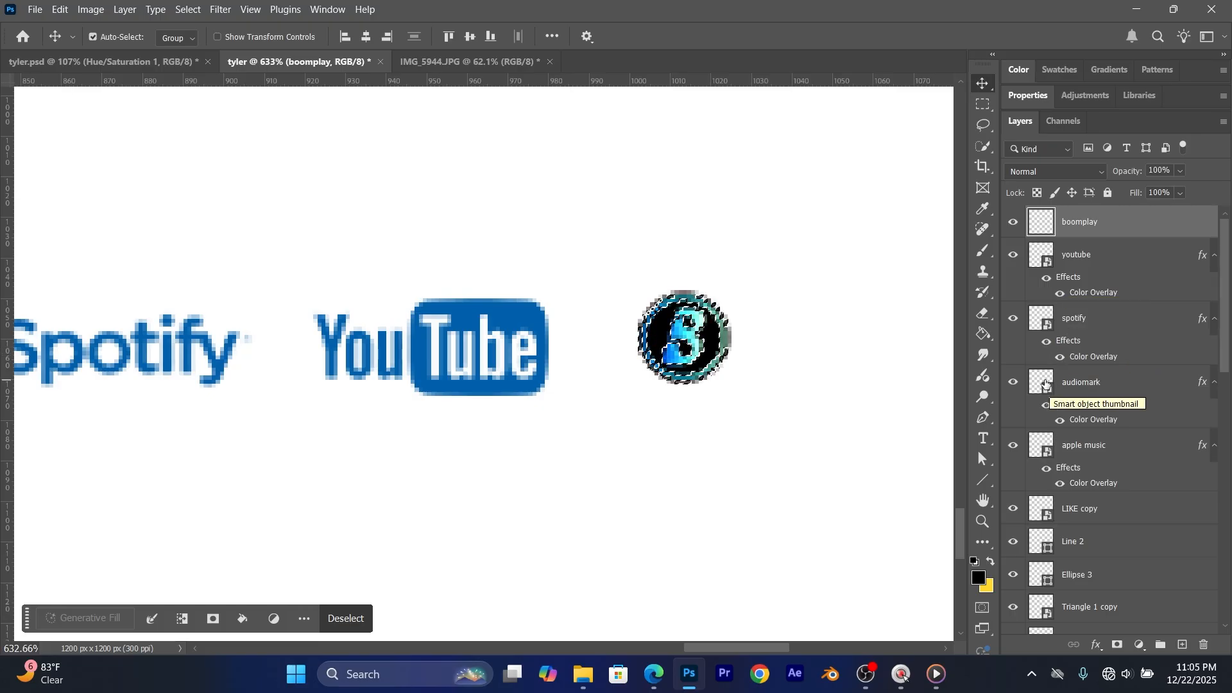
{"action": "key", "text": "Delete"}
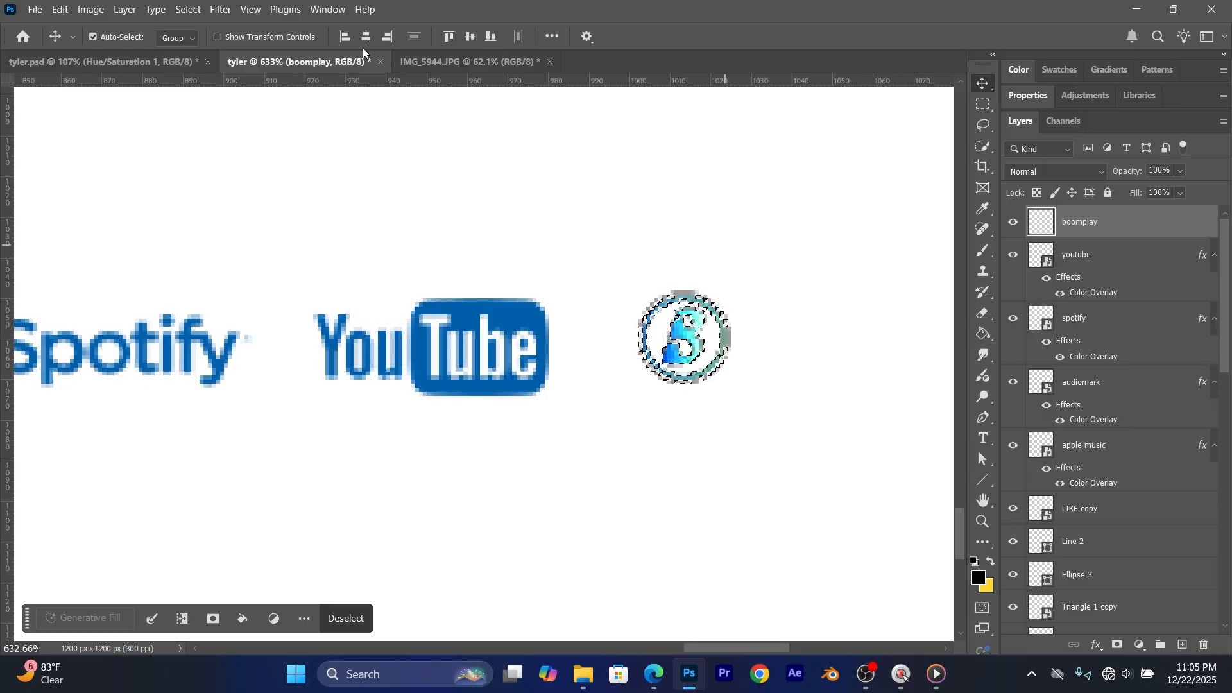
{"action": "left_click", "coordinate": [188, 9]}
{"action": "left_click", "coordinate": [205, 43]}
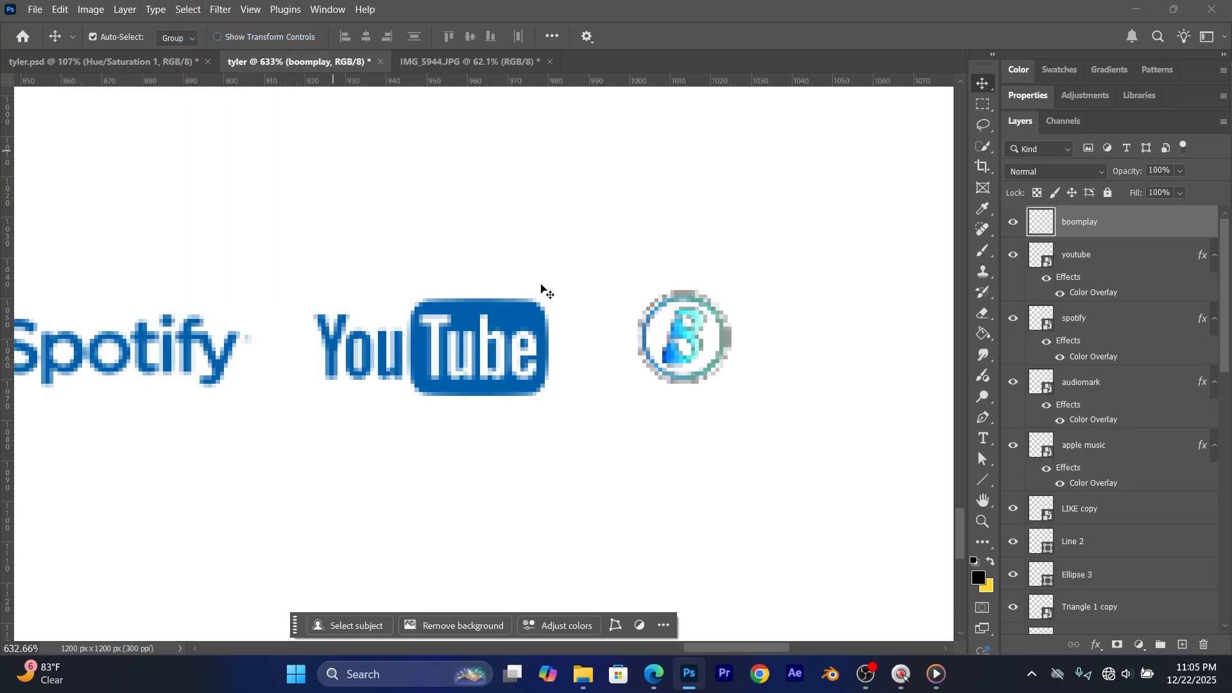
Step: Apply the blue Color Overlay layer style to the cut-out boomplay logo
{"action": "double_click", "coordinate": [1177, 230]}
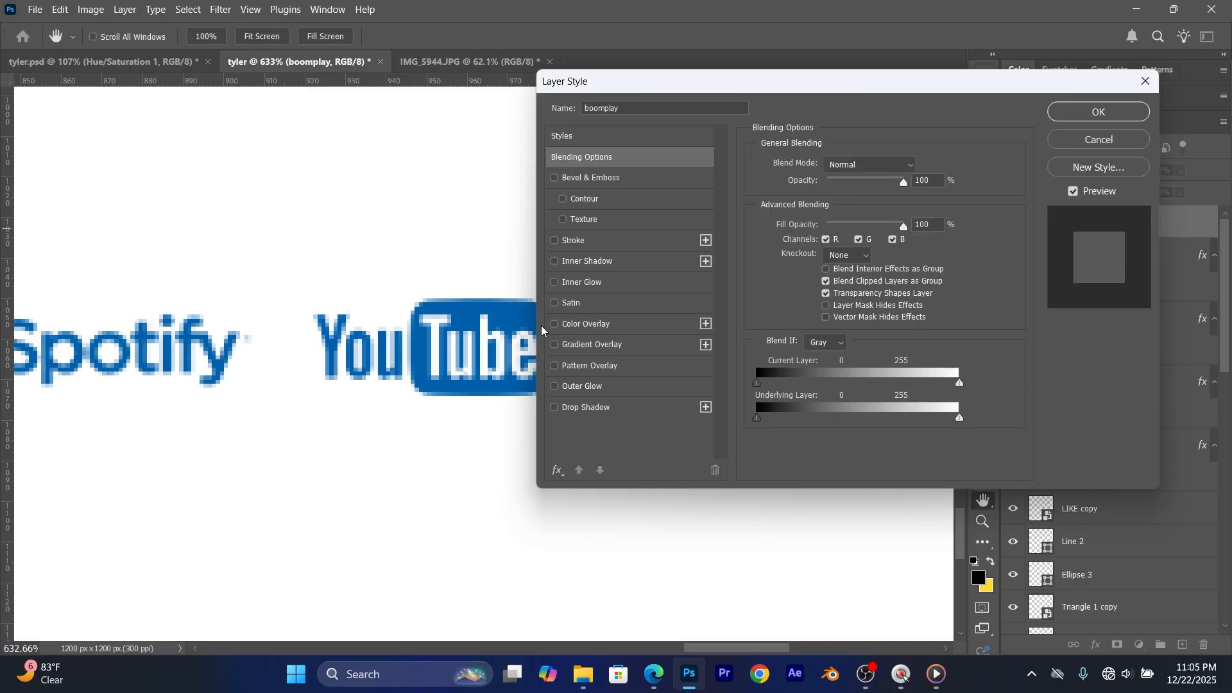
{"action": "left_click", "coordinate": [554, 324]}
{"action": "left_click", "coordinate": [1099, 111]}
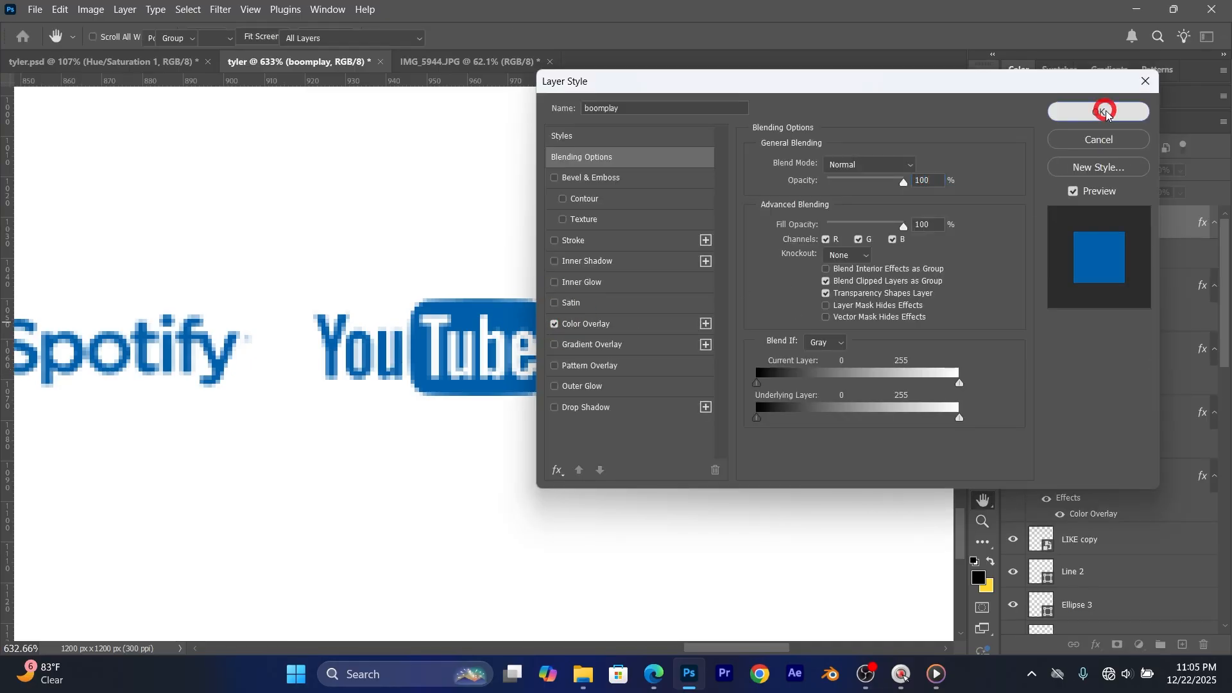
{"action": "scroll", "coordinate": [684, 347], "scroll_direction": "down", "scroll_amount": 8}
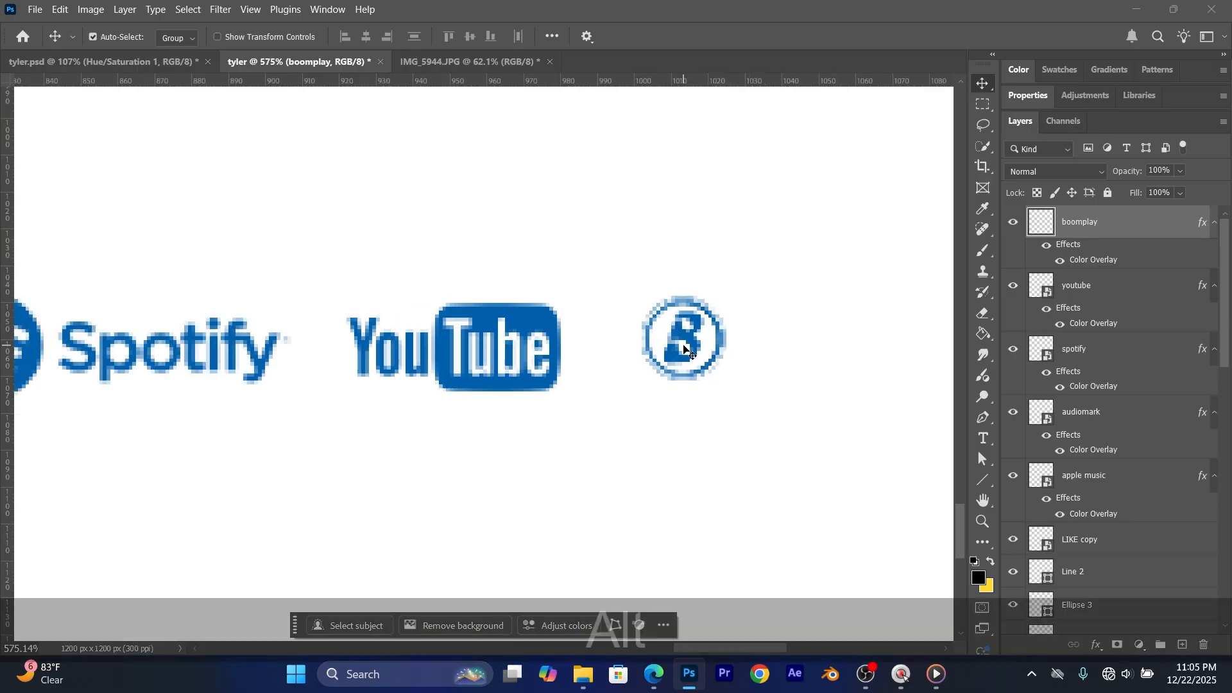
{"action": "scroll", "coordinate": [684, 347], "scroll_direction": "down", "scroll_amount": 2}
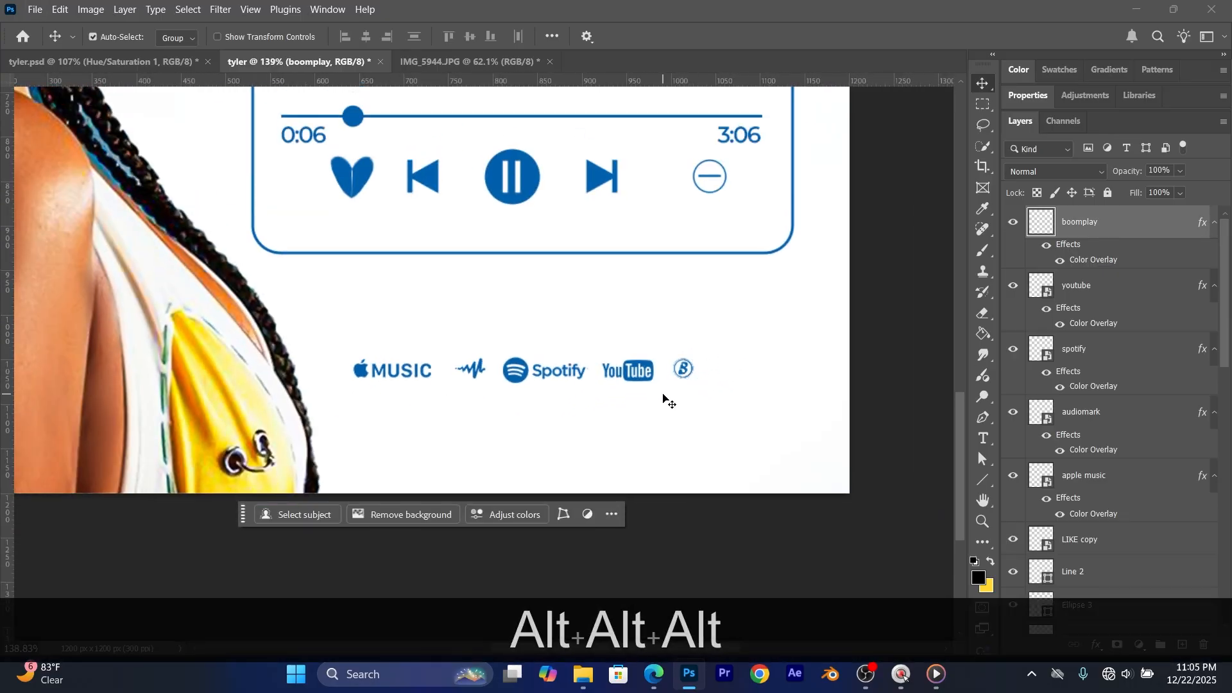
{"action": "scroll", "coordinate": [665, 398], "scroll_direction": "down", "scroll_amount": 6}
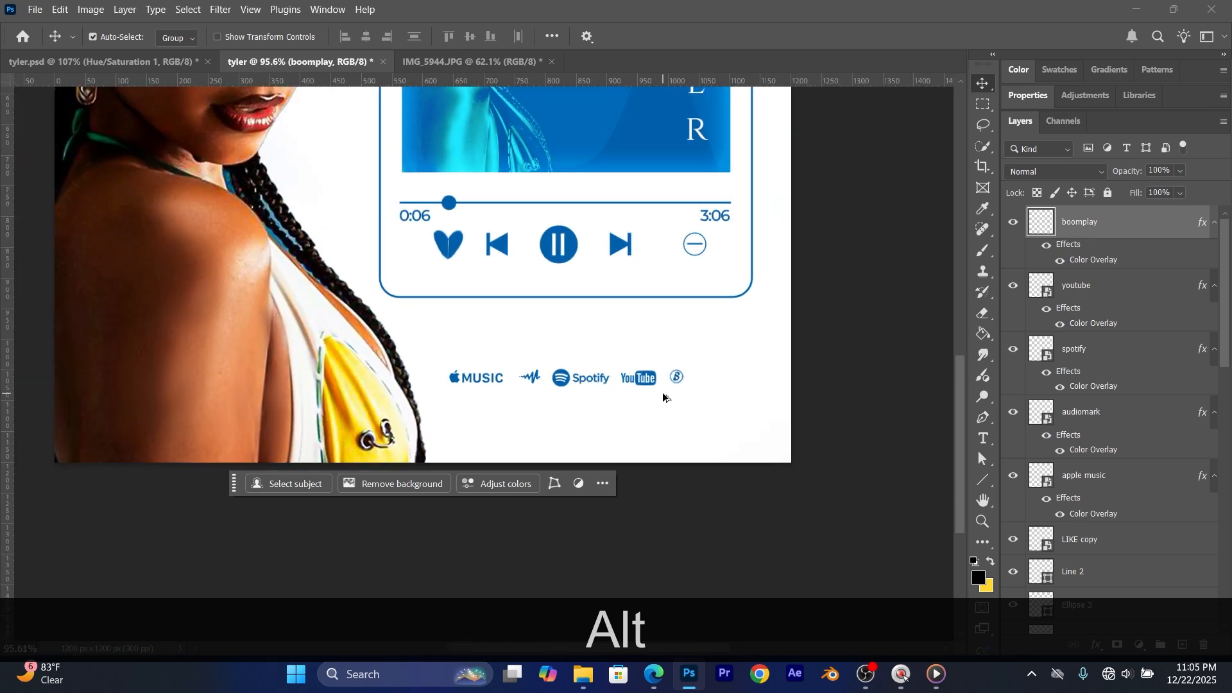
{"action": "scroll", "coordinate": [664, 398], "scroll_direction": "up", "scroll_amount": 1}
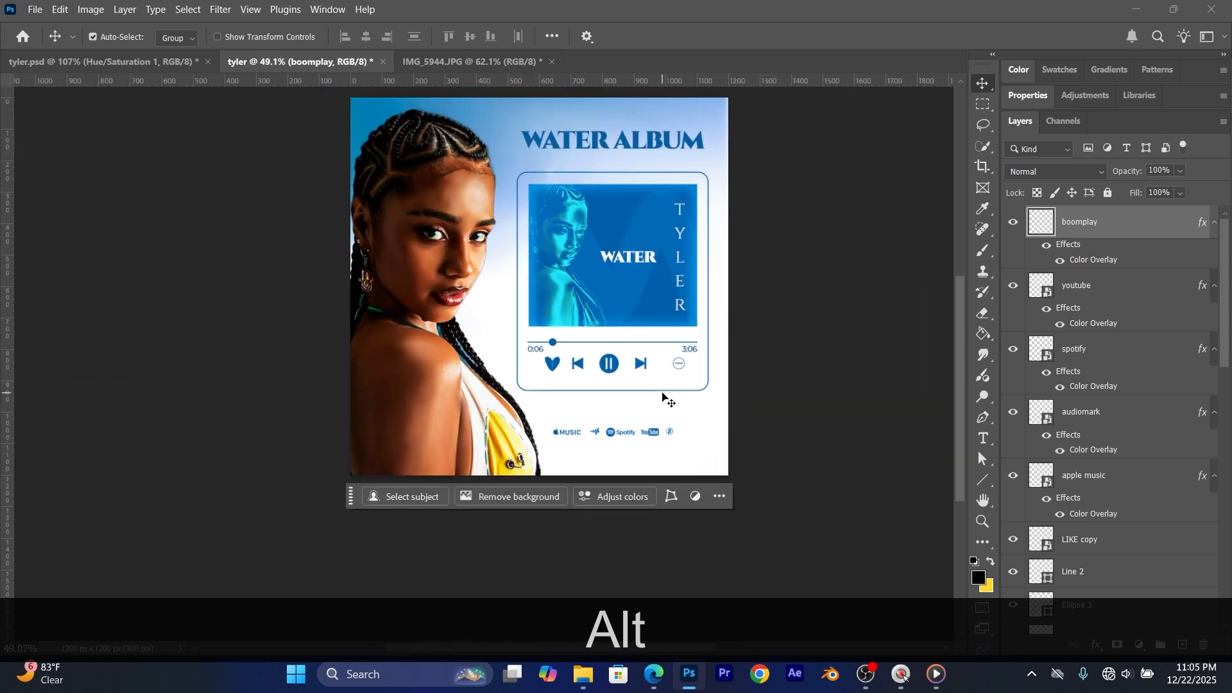
{"action": "scroll", "coordinate": [665, 398], "scroll_direction": "up", "scroll_amount": 3}
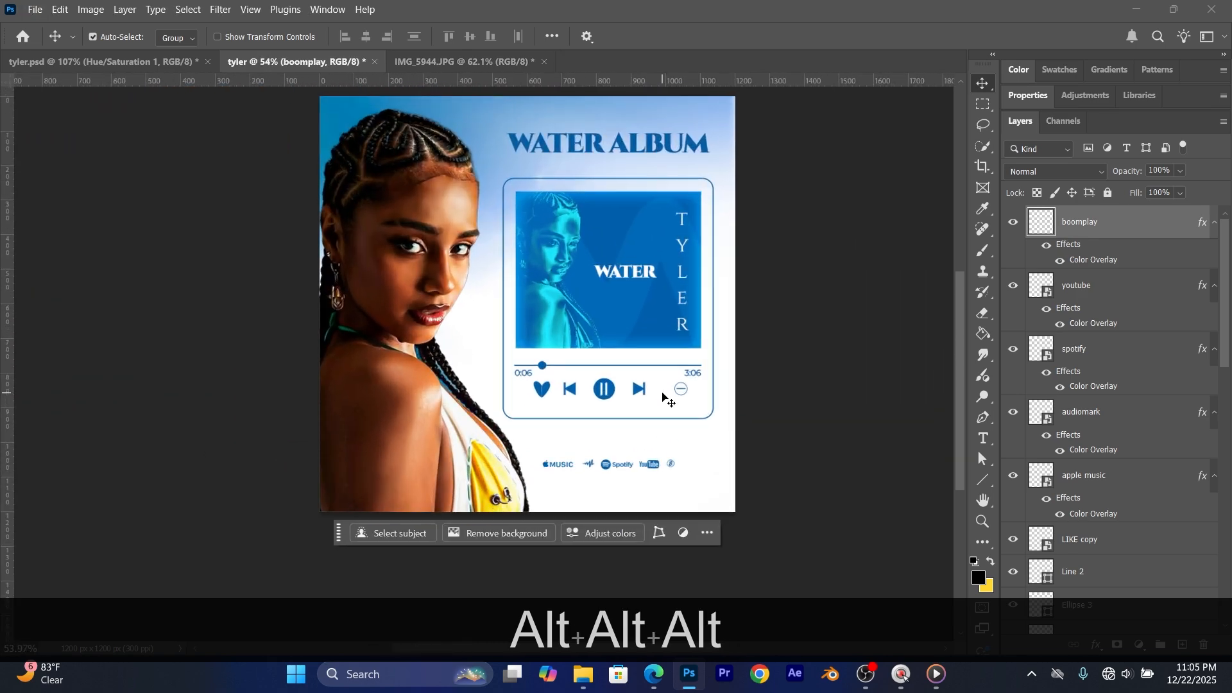
{"action": "scroll", "coordinate": [666, 396], "scroll_direction": "up", "scroll_amount": 1}
{"action": "scroll", "coordinate": [668, 396], "scroll_direction": "up", "scroll_amount": 1}
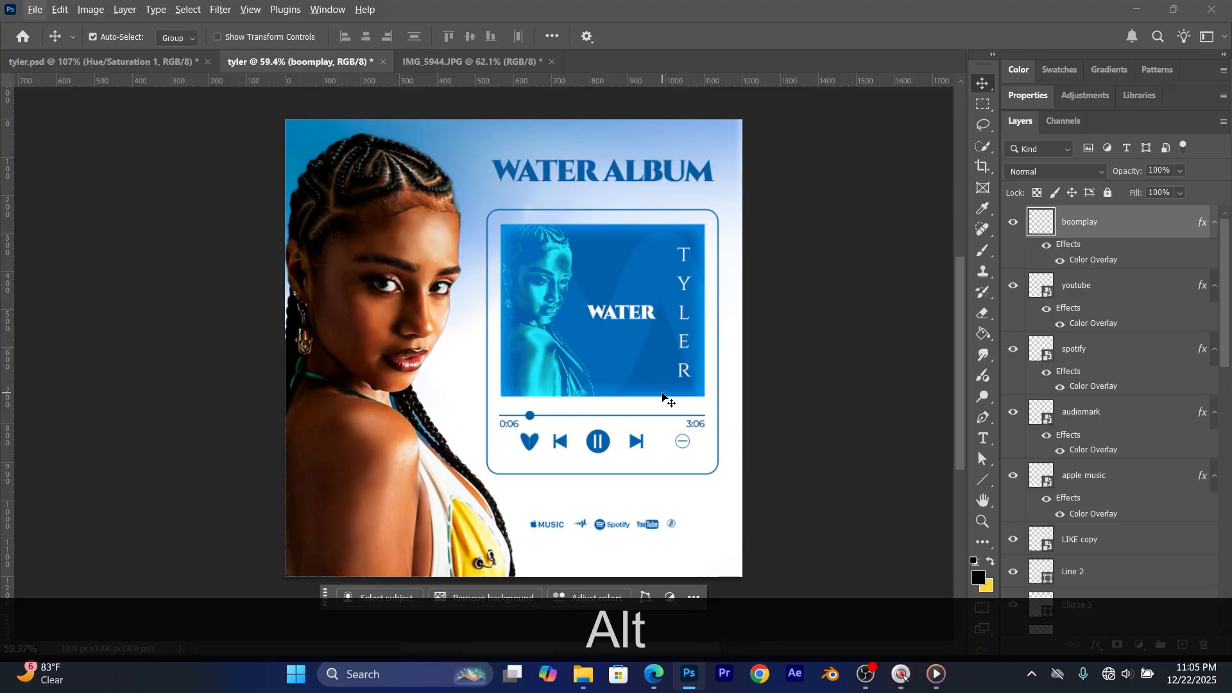
{"action": "left_click", "coordinate": [34, 11]}
{"action": "left_click", "coordinate": [95, 300]}
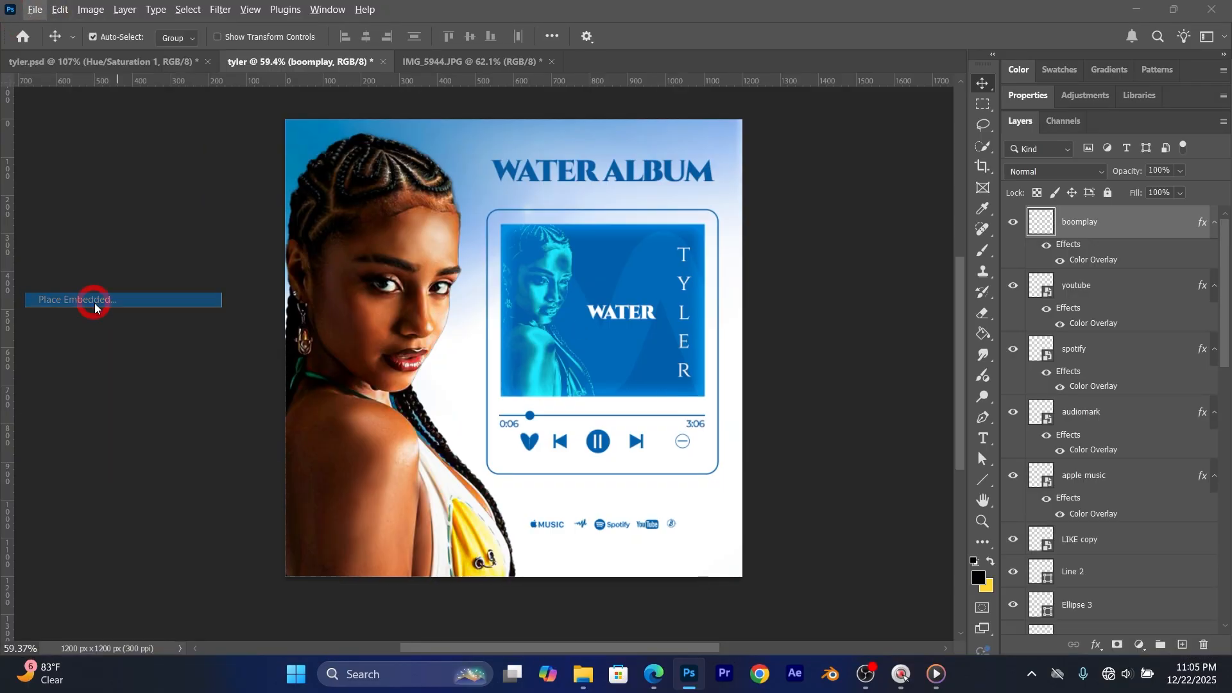
{"action": "left_click", "coordinate": [178, 155]}
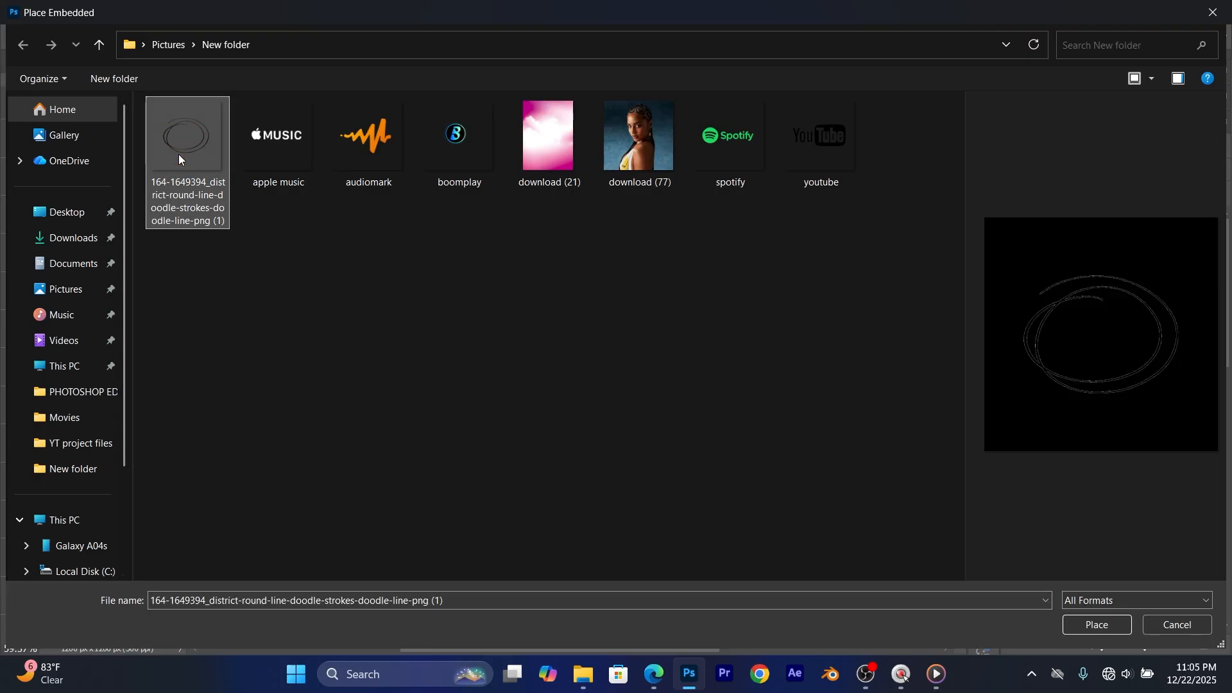
{"action": "left_click", "coordinate": [1106, 625]}
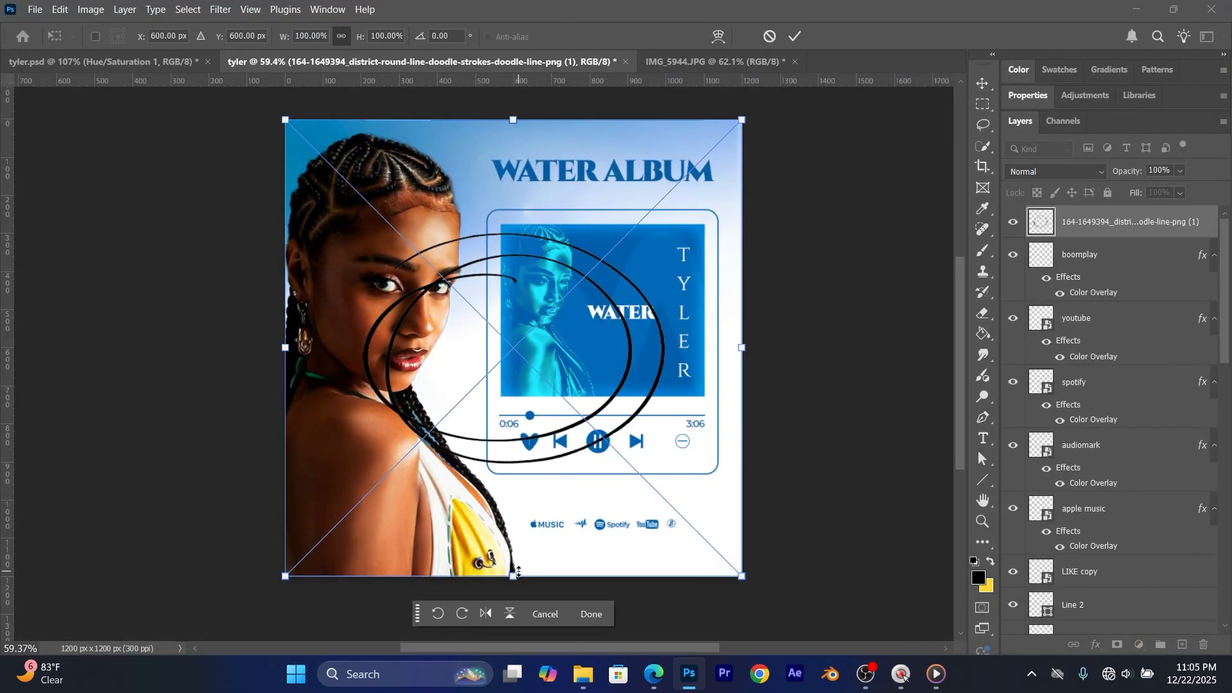
Step: Scale the placed doodle-line graphic down to about 45% and move it over the WATER ALBUM title
{"action": "left_click_drag", "start_coordinate": [517, 573], "coordinate": [516, 326]}
{"action": "mouse_move", "coordinate": [565, 225]}
{"action": "left_mouse_down"}
{"action": "mouse_move", "coordinate": [623, 203]}
{"action": "mouse_move", "coordinate": [639, 171]}
{"action": "left_mouse_up"}
{"action": "scroll", "coordinate": [627, 311], "scroll_direction": "up", "scroll_amount": 3}
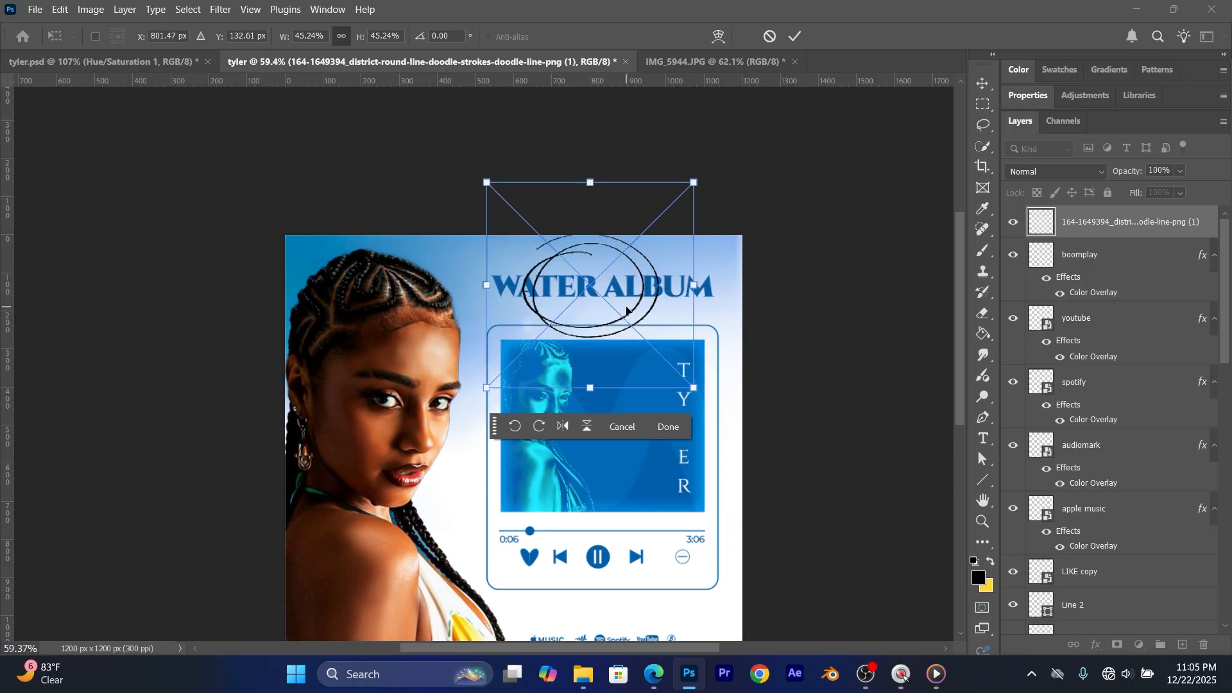
Step: Distort the doodle into a wide, flat ellipse encircling the WATER ALBUM title and commit the placement
{"action": "right_click", "coordinate": [635, 296]}
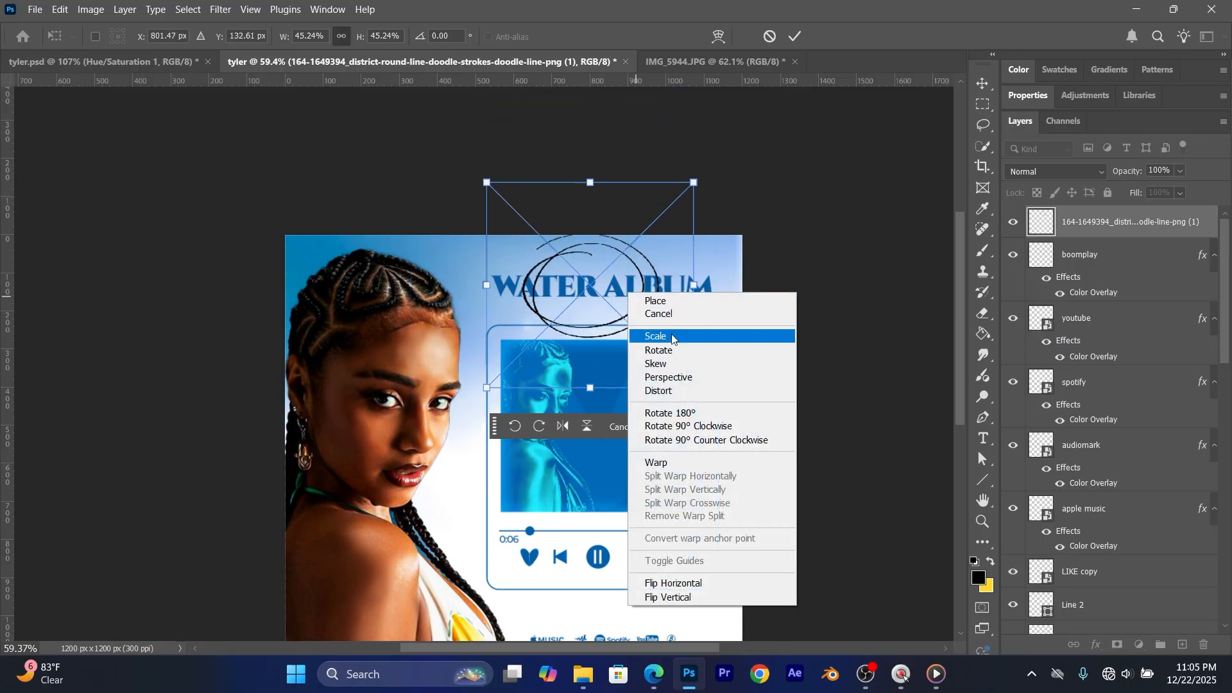
{"action": "left_click", "coordinate": [661, 391]}
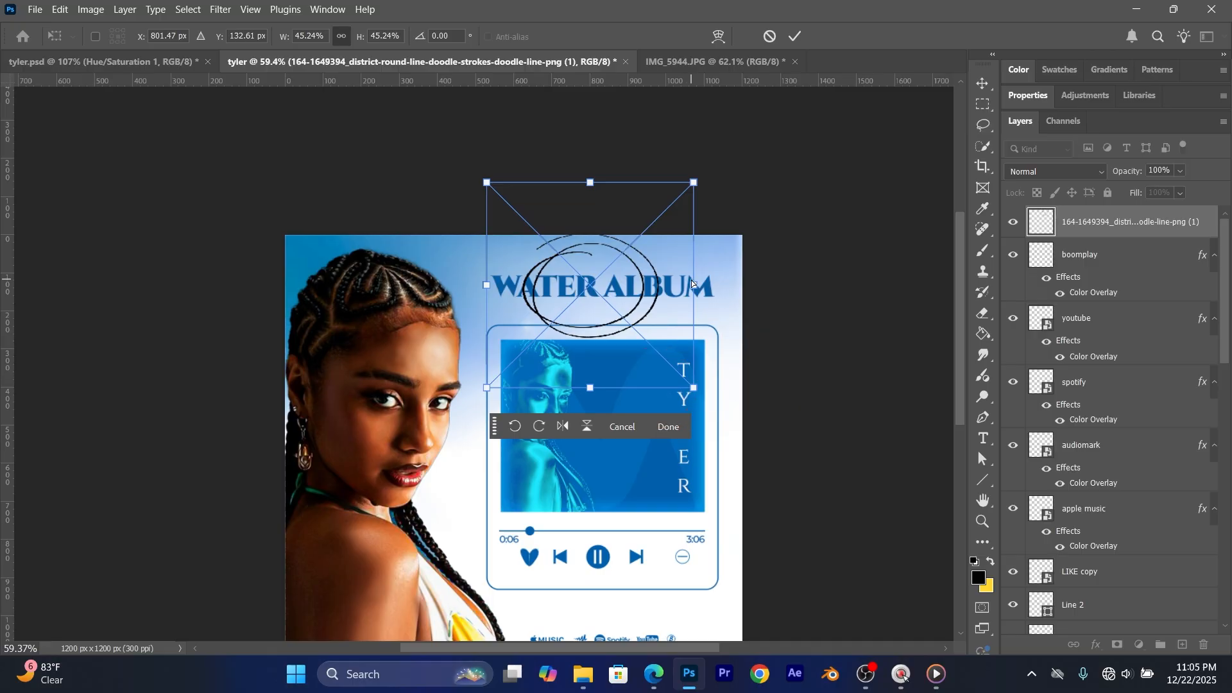
{"action": "left_click_drag", "start_coordinate": [700, 286], "coordinate": [784, 284]}
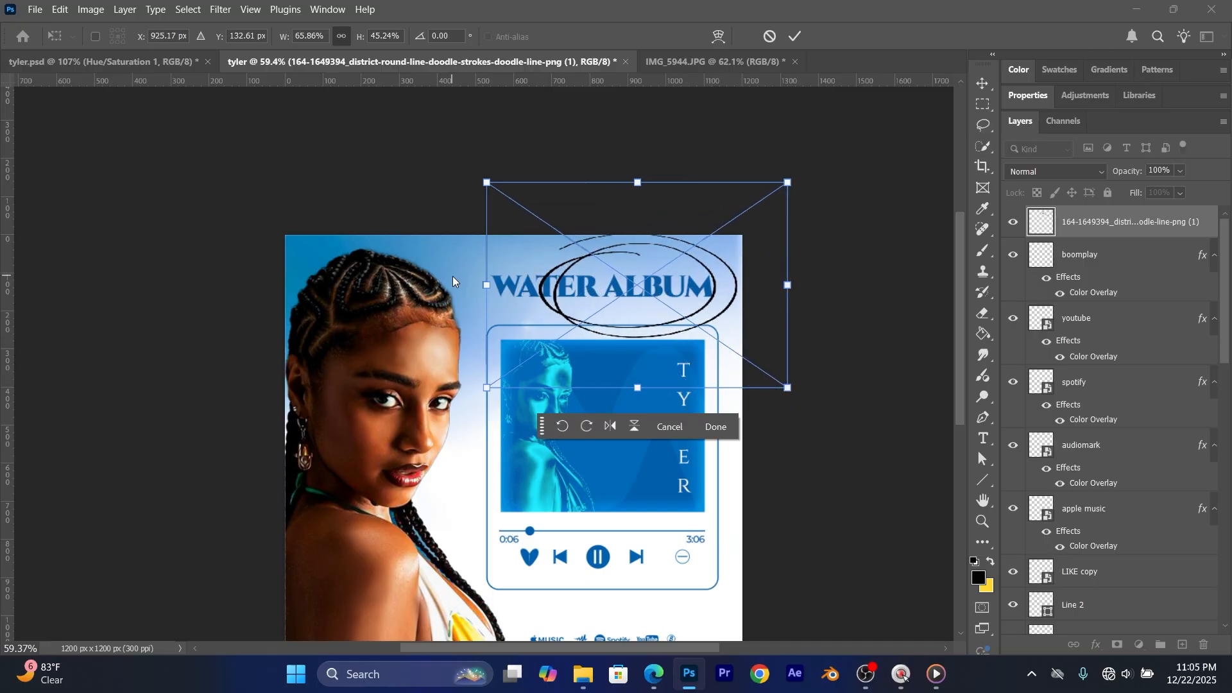
{"action": "mouse_move", "coordinate": [487, 287]}
{"action": "left_mouse_down"}
{"action": "mouse_move", "coordinate": [384, 283]}
{"action": "mouse_move", "coordinate": [385, 294]}
{"action": "mouse_move", "coordinate": [385, 283]}
{"action": "left_mouse_up"}
{"action": "left_click_drag", "start_coordinate": [790, 286], "coordinate": [856, 286]}
{"action": "left_click_drag", "start_coordinate": [619, 388], "coordinate": [617, 350]}
{"action": "left_click_drag", "start_coordinate": [631, 281], "coordinate": [616, 291]}
{"action": "mouse_move", "coordinate": [607, 194]}
{"action": "left_mouse_down"}
{"action": "mouse_move", "coordinate": [607, 215]}
{"action": "mouse_move", "coordinate": [606, 204]}
{"action": "left_mouse_up"}
{"action": "mouse_move", "coordinate": [606, 361]}
{"action": "left_mouse_down"}
{"action": "mouse_move", "coordinate": [604, 340]}
{"action": "mouse_move", "coordinate": [608, 354]}
{"action": "left_mouse_up"}
{"action": "left_click", "coordinate": [795, 38]}
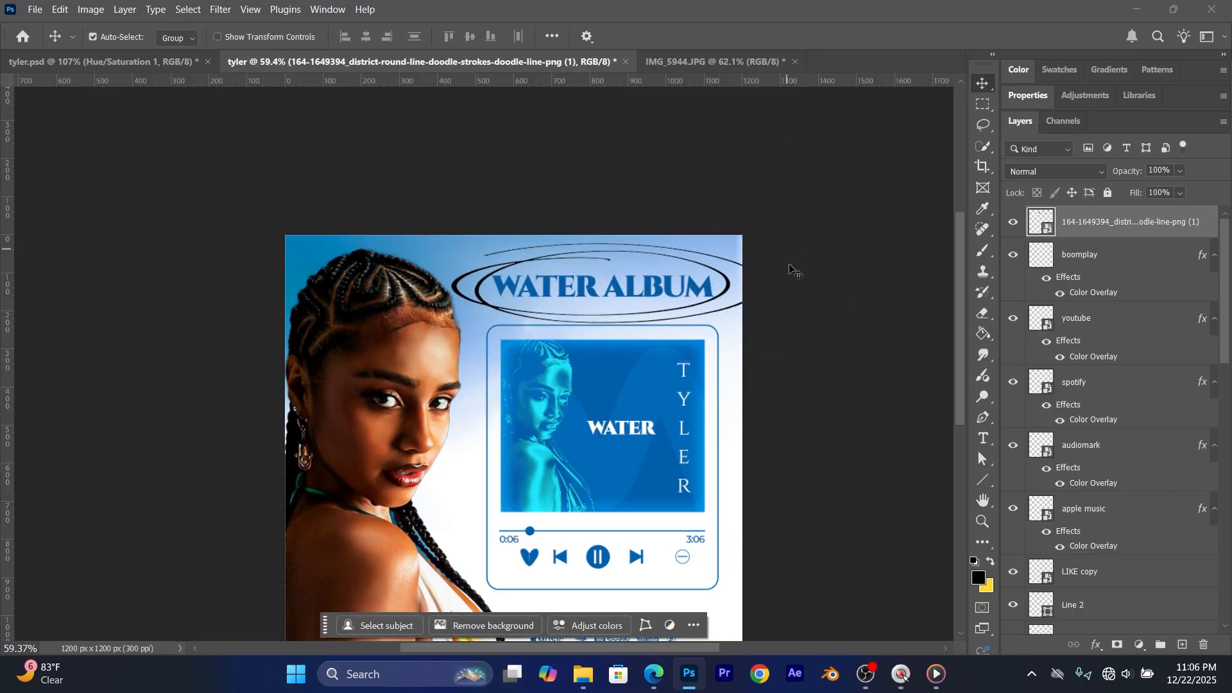
Step: Apply a white (ffffff) Color Overlay layer style to the doodle-line layer
{"action": "double_click", "coordinate": [1194, 222]}
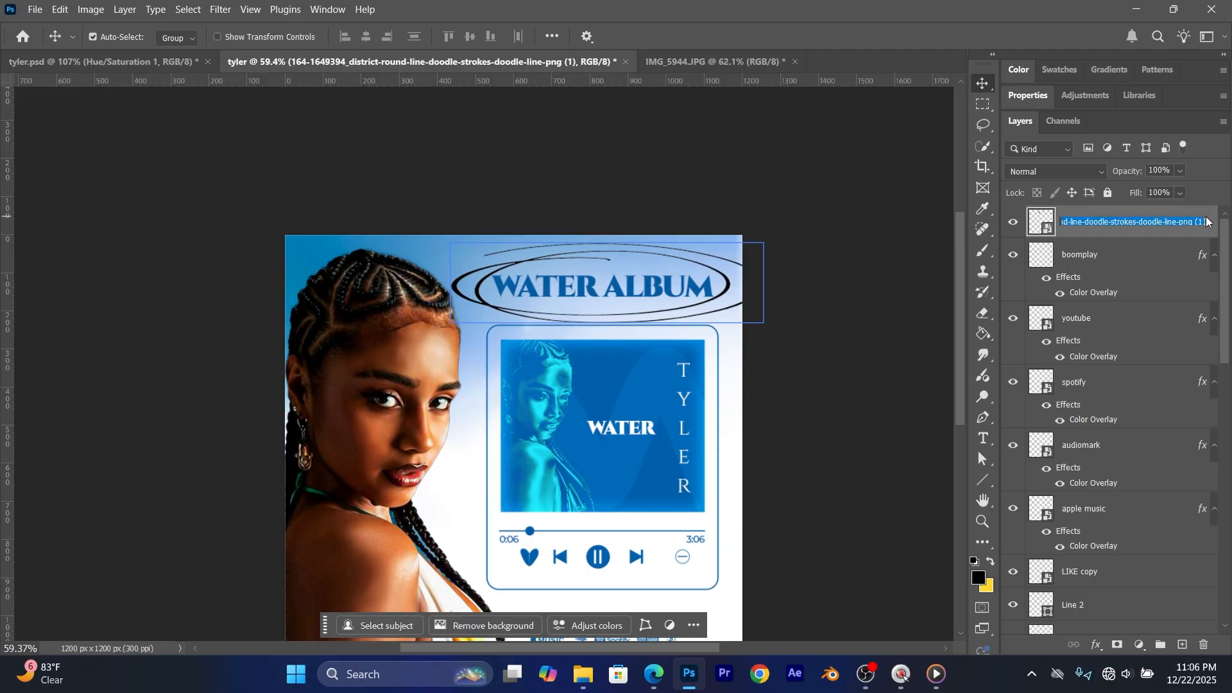
{"action": "left_click", "coordinate": [1211, 221]}
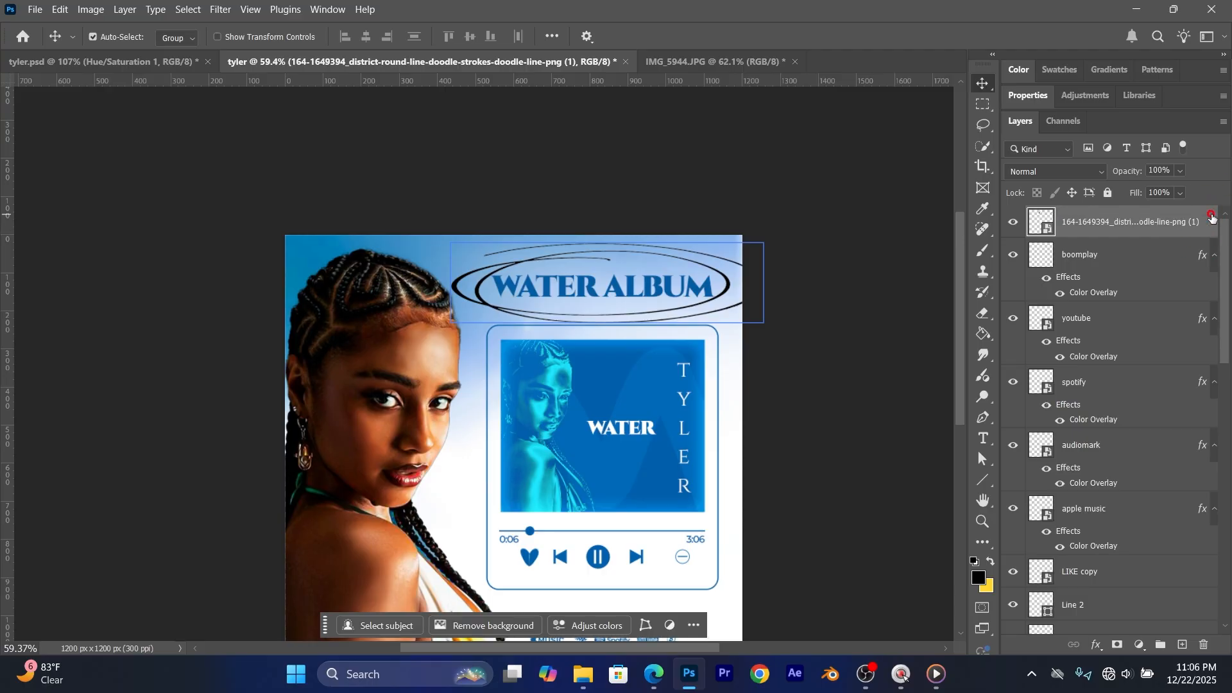
{"action": "double_click", "coordinate": [1211, 219]}
{"action": "left_click", "coordinate": [556, 326]}
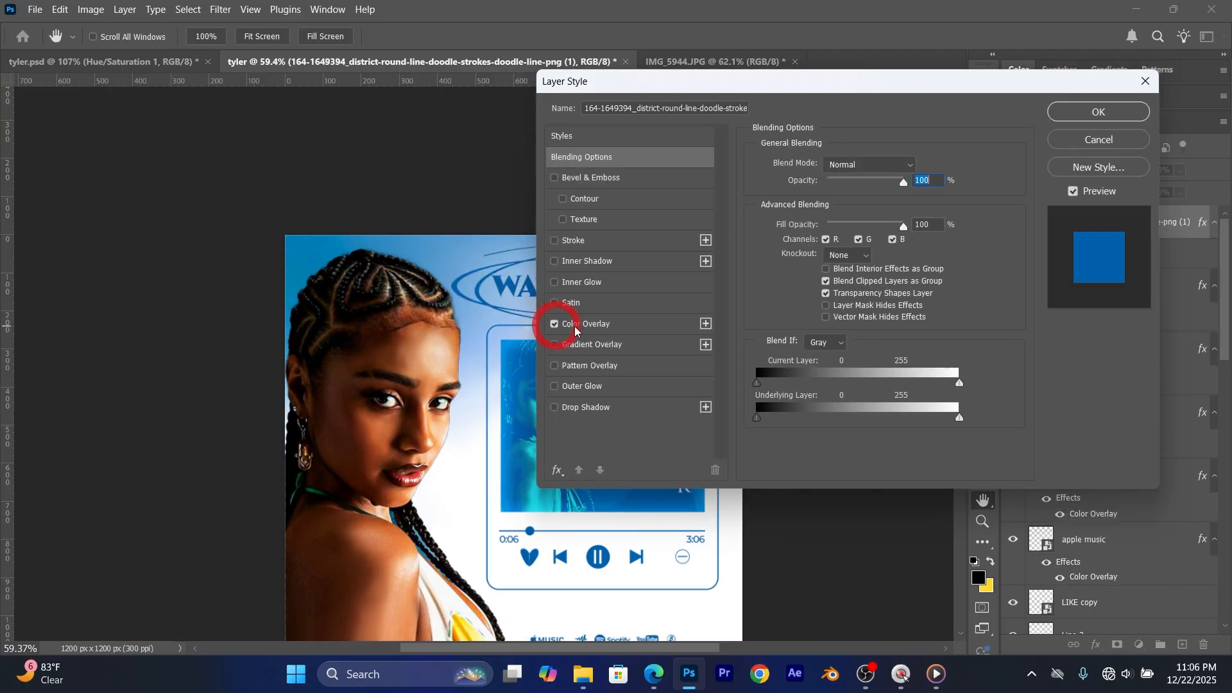
{"action": "left_click", "coordinate": [664, 331]}
{"action": "left_click", "coordinate": [923, 167]}
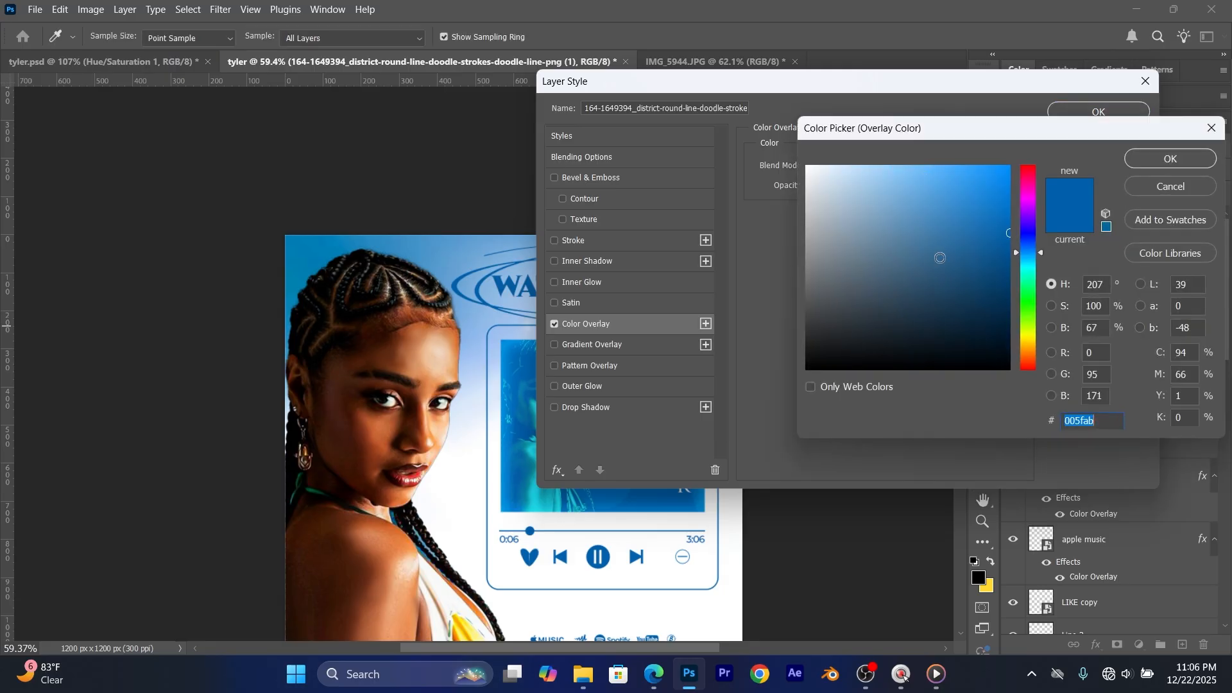
{"action": "type", "text": "ffffff"}
{"action": "left_click", "coordinate": [1134, 163]}
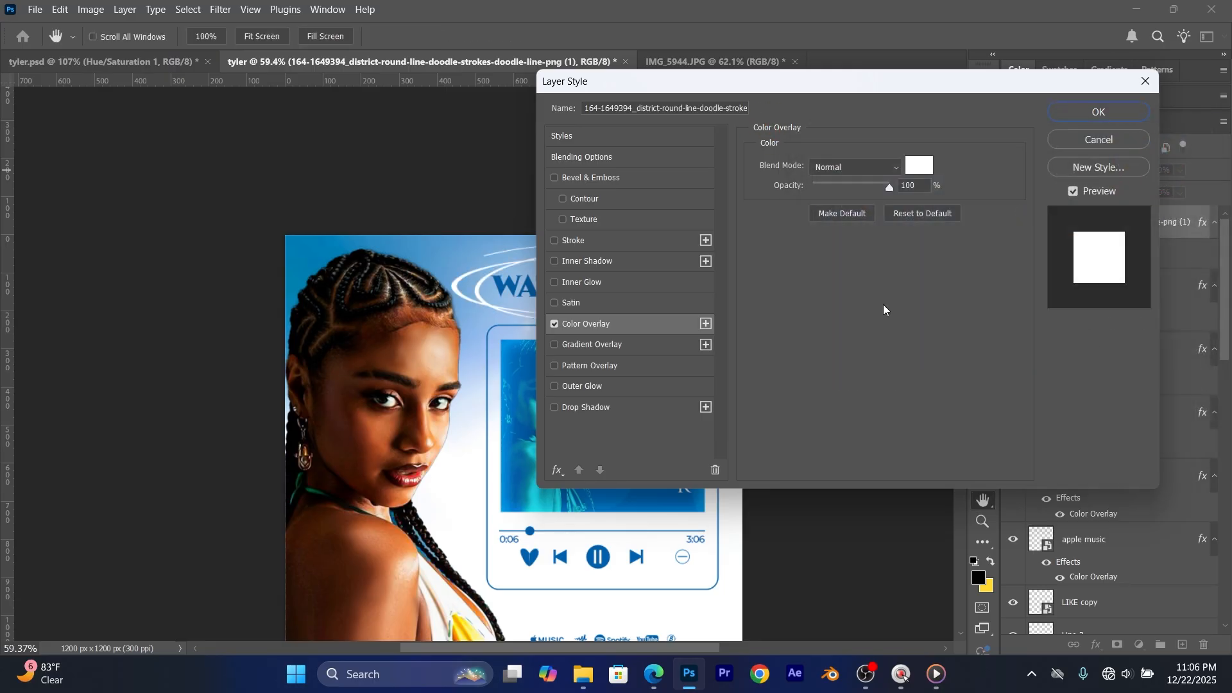
{"action": "left_click", "coordinate": [1120, 109]}
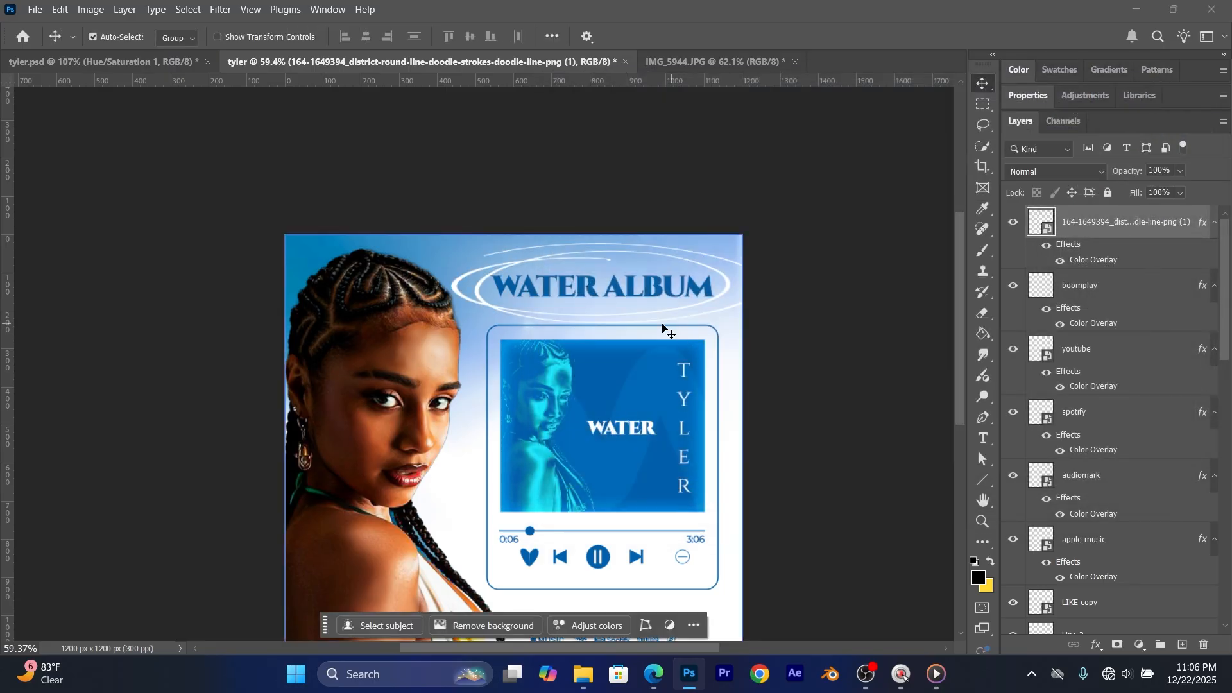
Step: Set the WATER ALBUM title's font size to 18 pt
{"action": "double_click", "coordinate": [648, 290]}
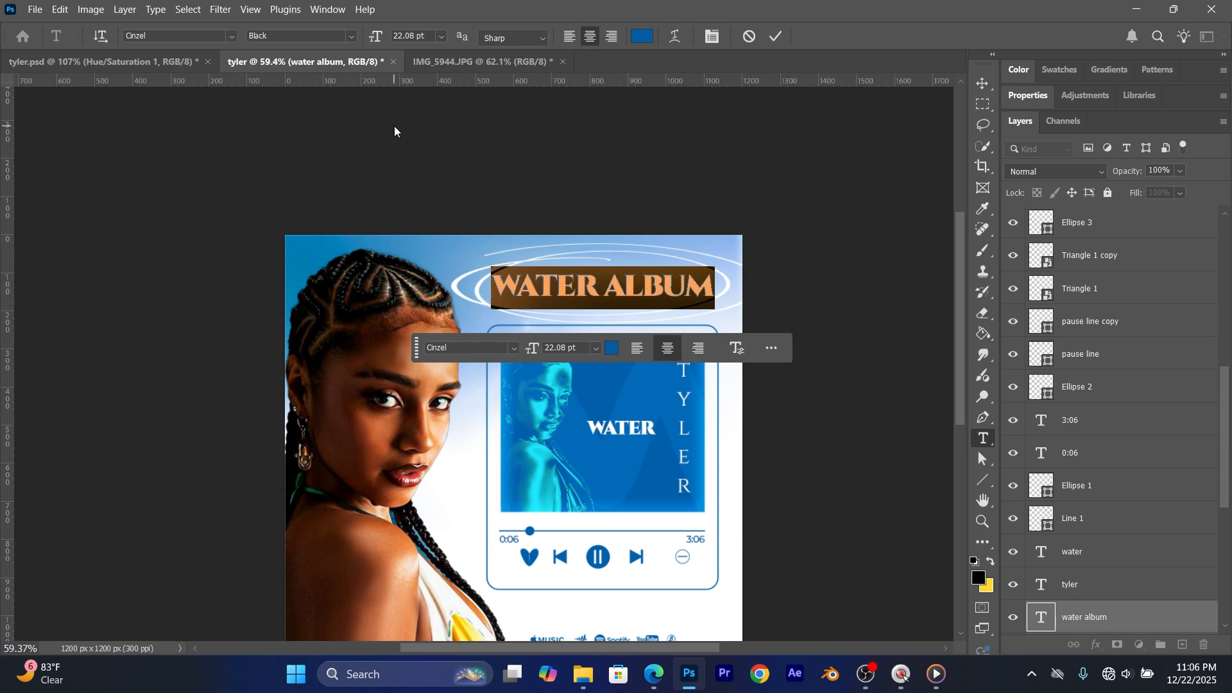
{"action": "left_click", "coordinate": [441, 37]}
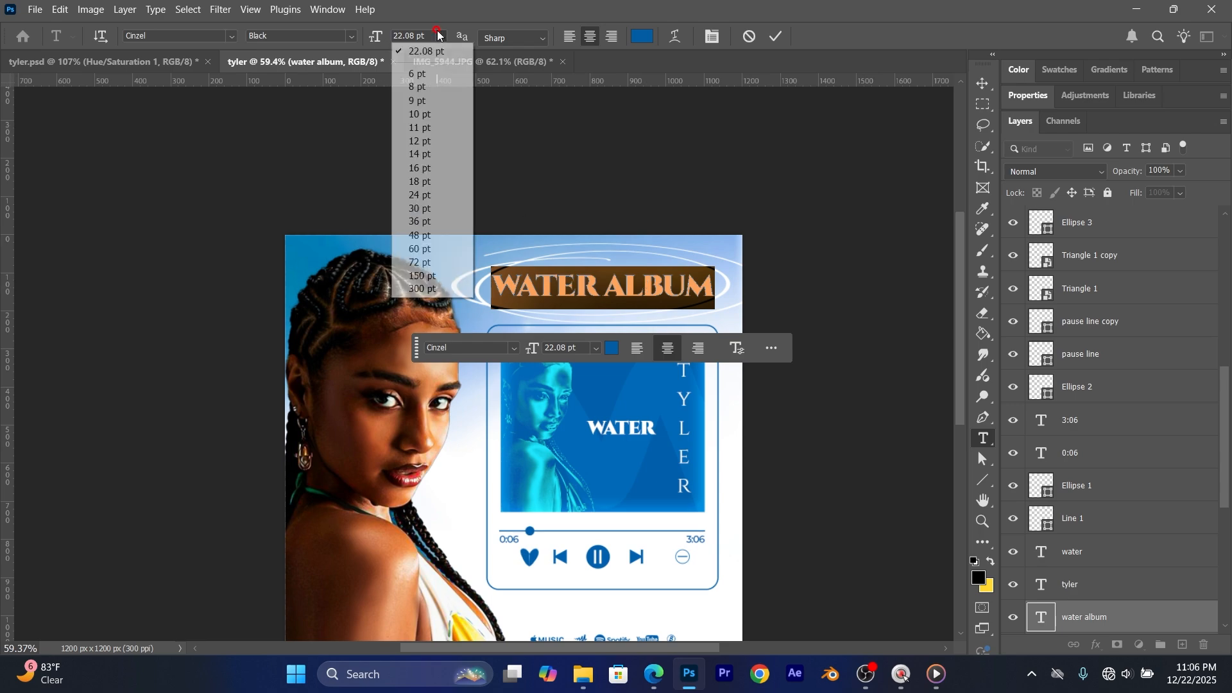
{"action": "left_click", "coordinate": [420, 181]}
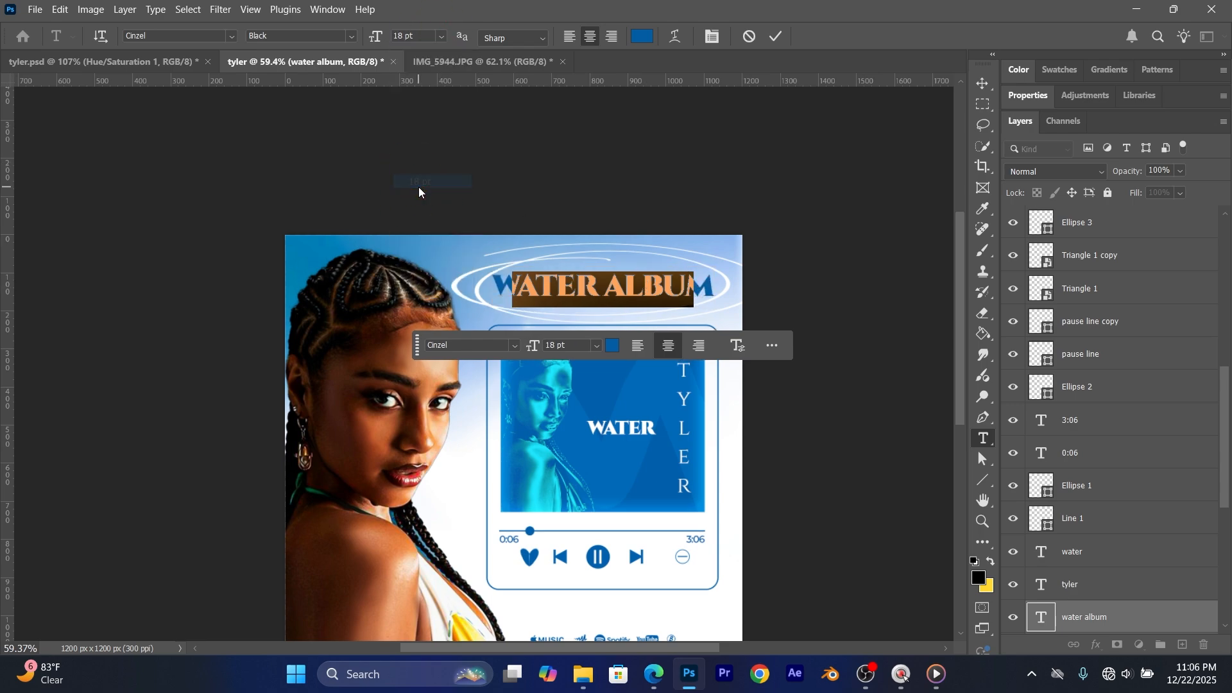
{"action": "left_click", "coordinate": [776, 37]}
{"action": "key", "text": "v"}
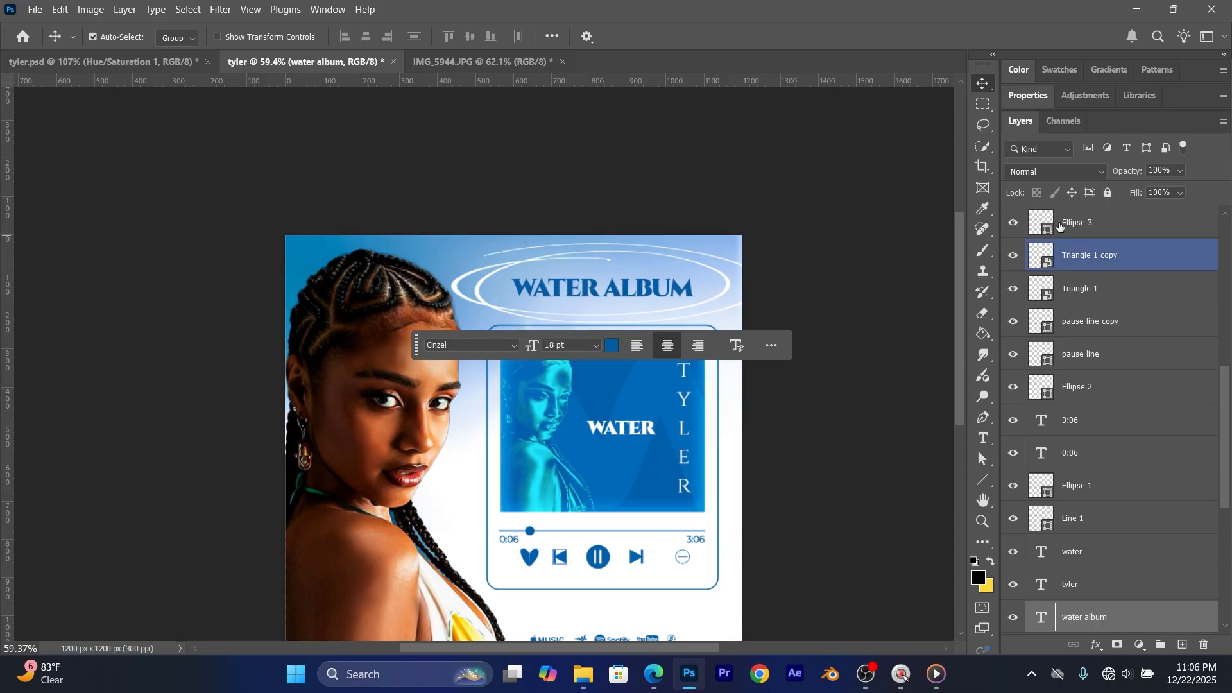
Step: Narrow the doodle-line layer to about 94% width and recentre it around the WATER ALBUM title
{"action": "left_click", "coordinate": [1059, 236]}
{"action": "left_click", "coordinate": [1092, 268]}
{"action": "scroll", "coordinate": [1095, 275], "scroll_direction": "up", "scroll_amount": 5}
{"action": "left_click", "coordinate": [1094, 265]}
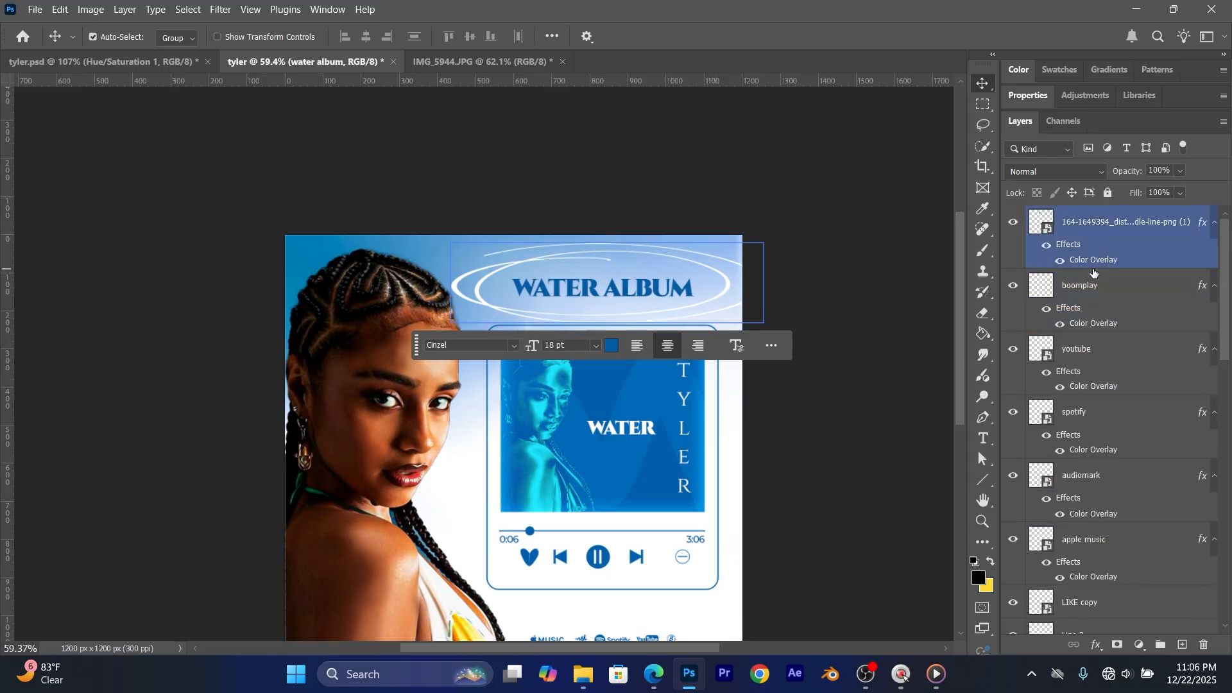
{"action": "left_click", "coordinate": [1093, 223]}
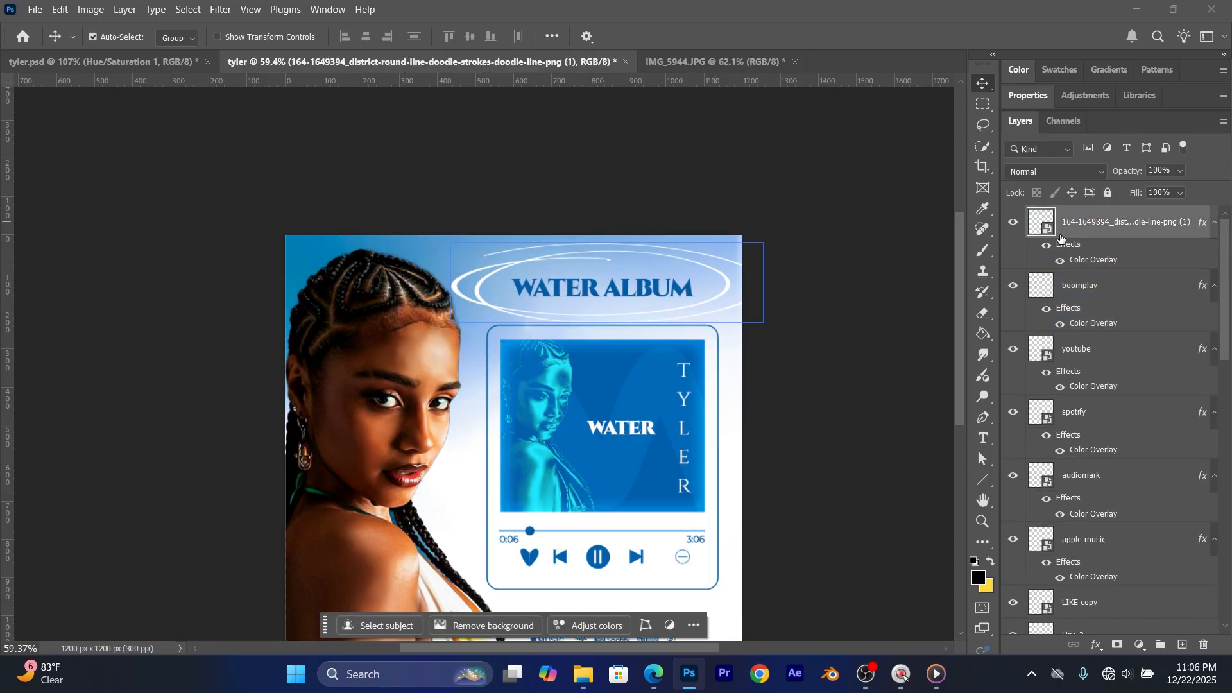
{"action": "key", "text": "ctrl+t"}
{"action": "left_click_drag", "start_coordinate": [846, 283], "coordinate": [799, 283]}
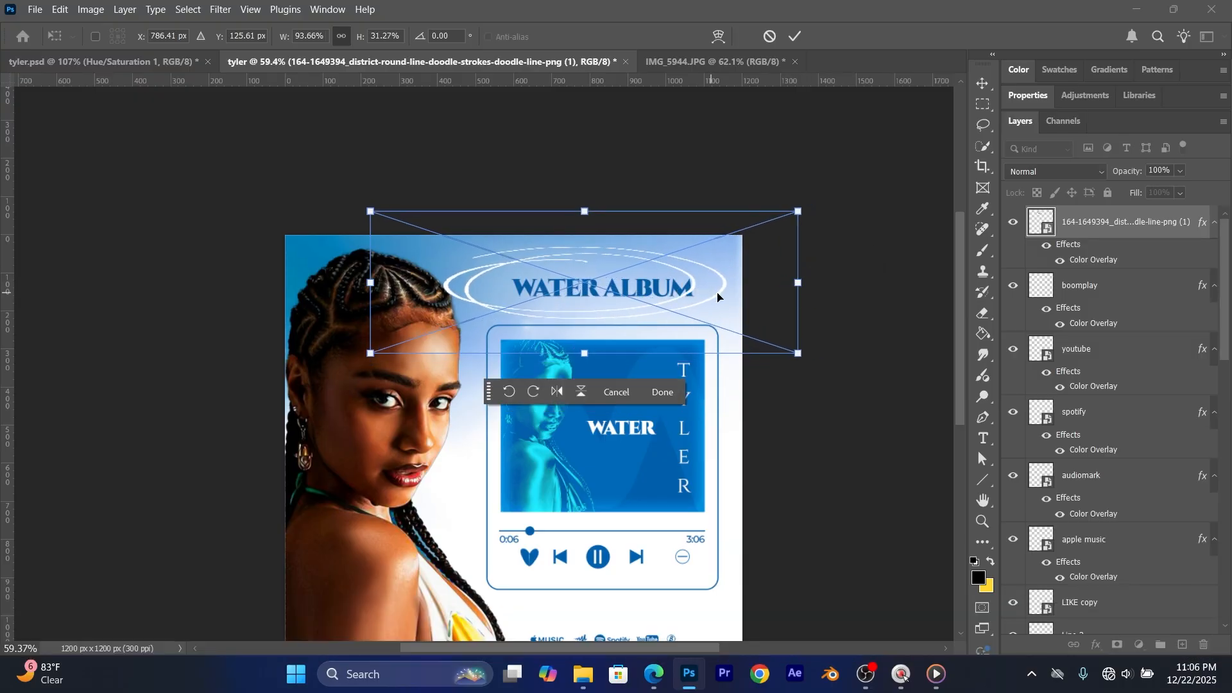
{"action": "left_click_drag", "start_coordinate": [719, 297], "coordinate": [744, 298]}
{"action": "left_click", "coordinate": [796, 36]}
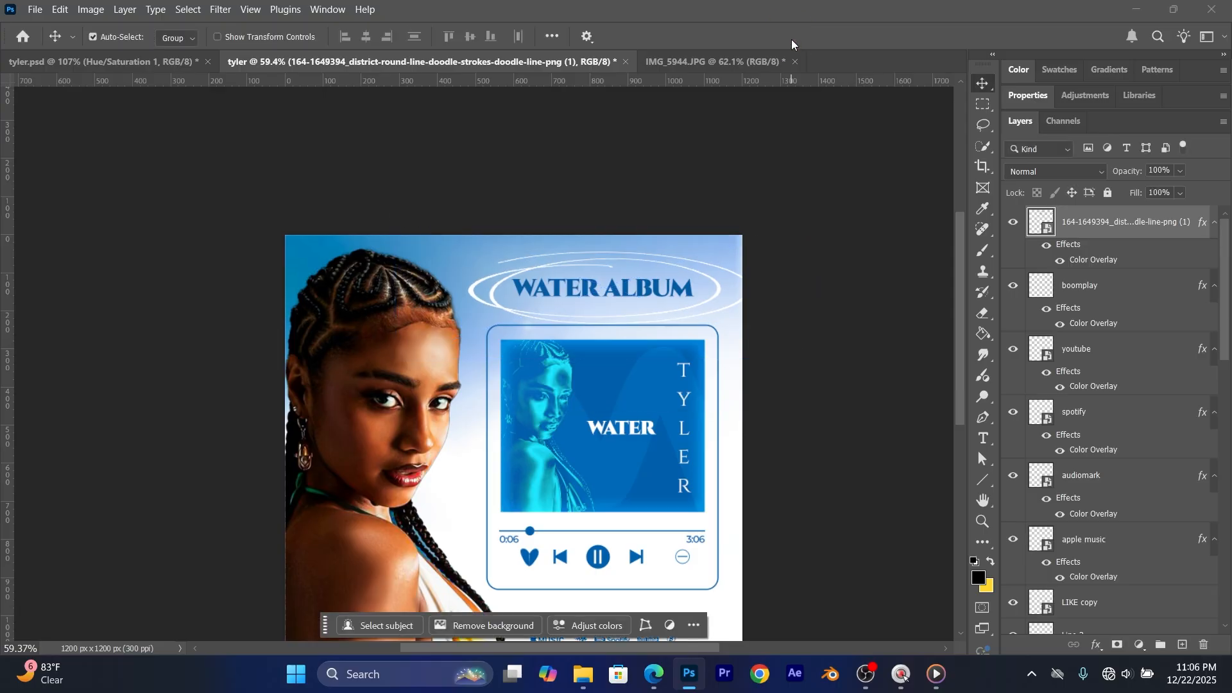
Step: Deselect the doodle layer and inspect the whole poster, with a close look at the heart icon and playback controls
{"action": "left_click", "coordinate": [794, 344]}
{"action": "scroll", "coordinate": [559, 385], "scroll_direction": "down", "scroll_amount": 3}
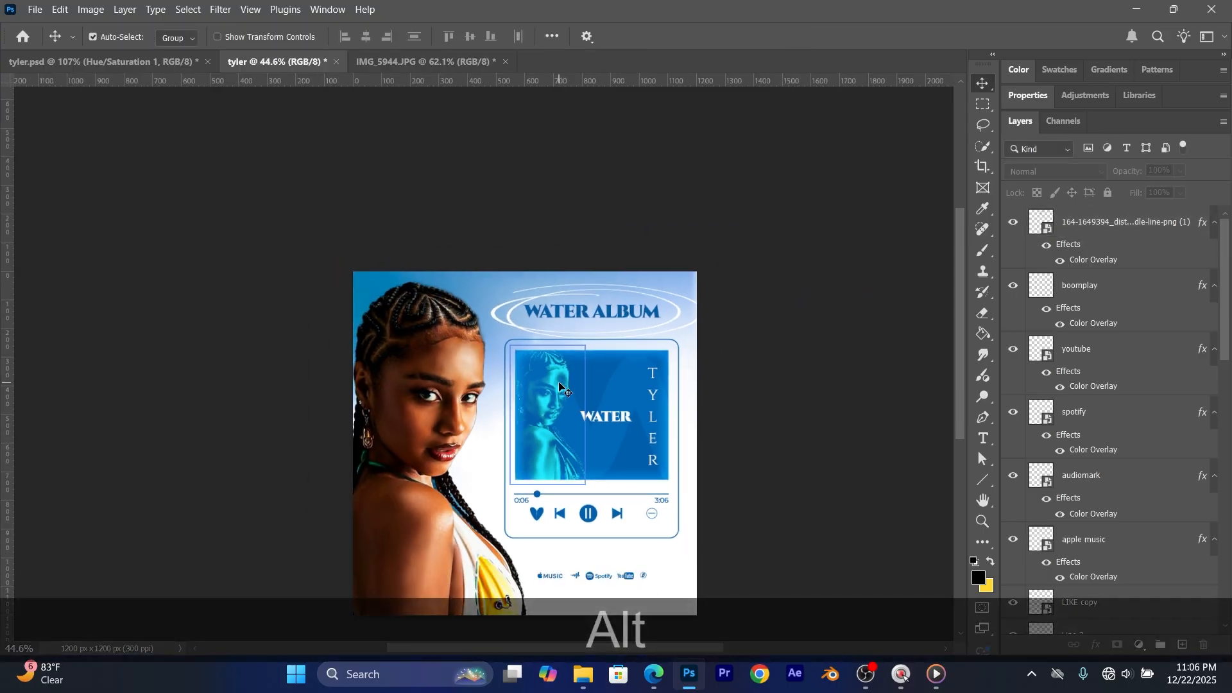
{"action": "scroll", "coordinate": [561, 383], "scroll_direction": "up", "scroll_amount": 3}
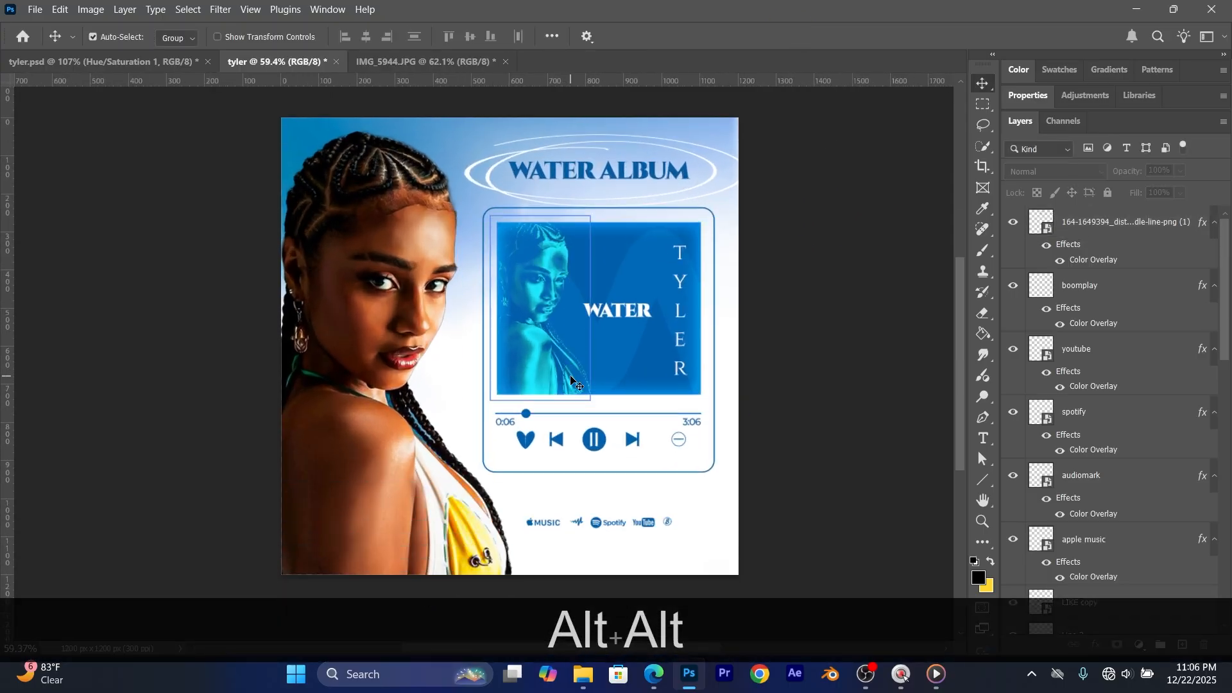
{"action": "scroll", "coordinate": [572, 380], "scroll_direction": "up", "scroll_amount": 1}
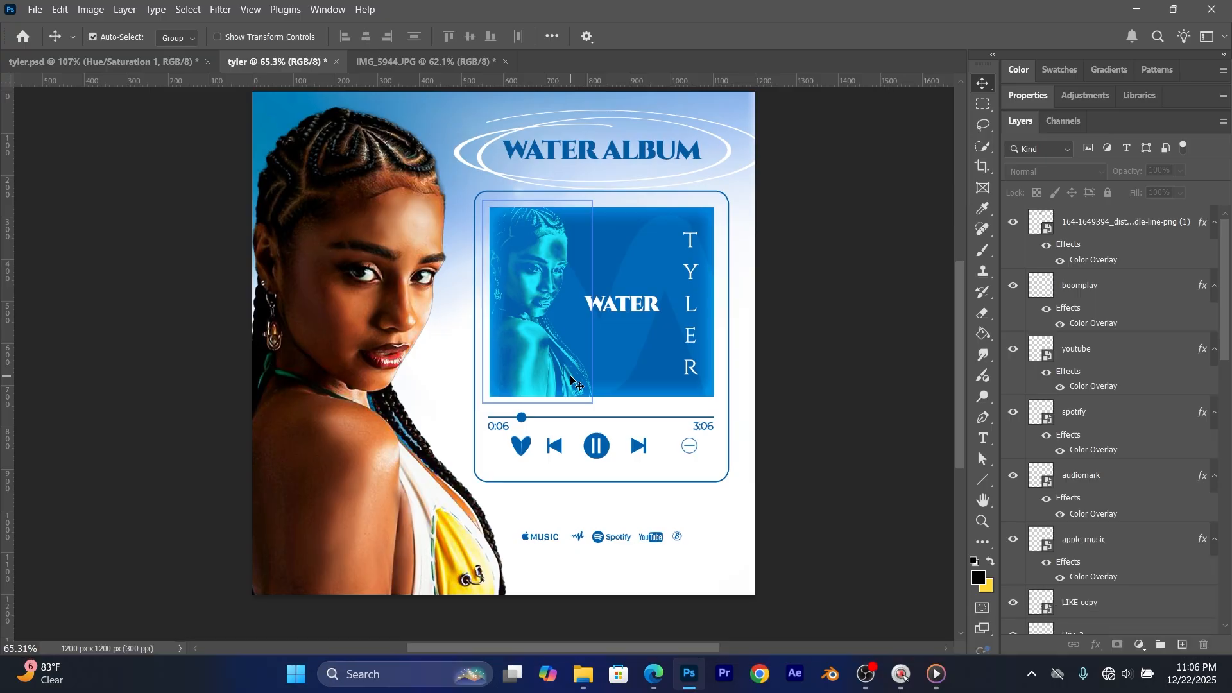
{"action": "scroll", "coordinate": [504, 452], "scroll_direction": "up", "scroll_amount": 5}
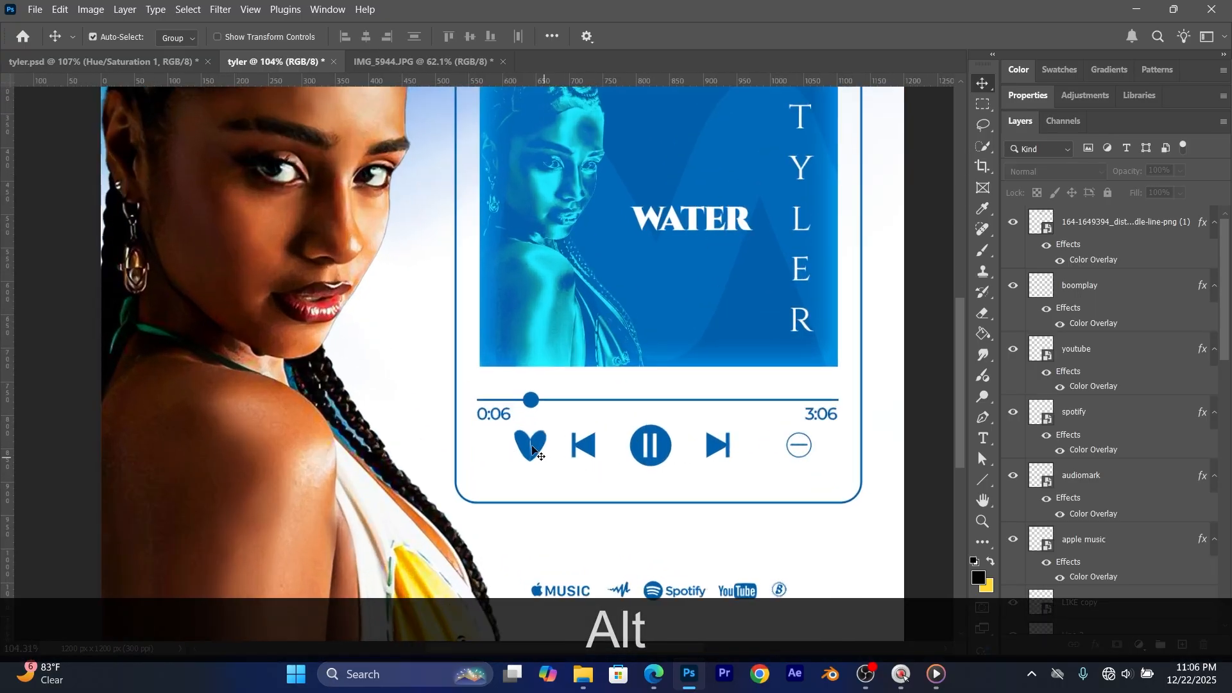
{"action": "left_click", "coordinate": [519, 452]}
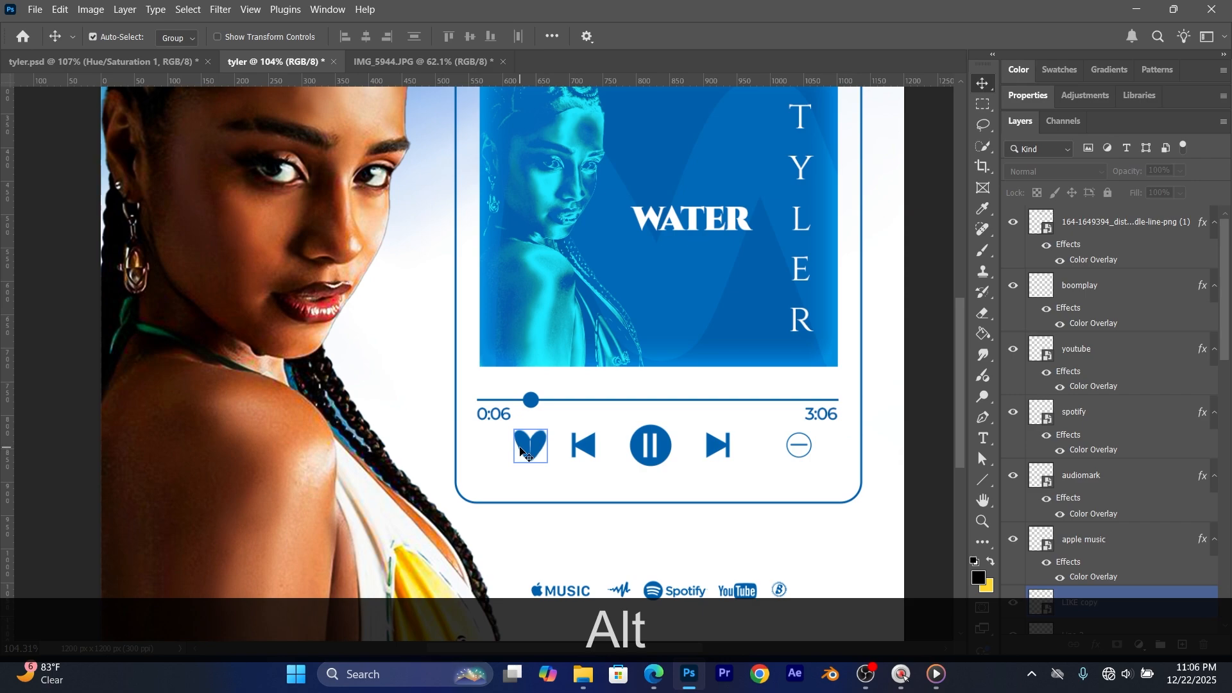
{"action": "scroll", "coordinate": [524, 453], "scroll_direction": "down", "scroll_amount": 1}
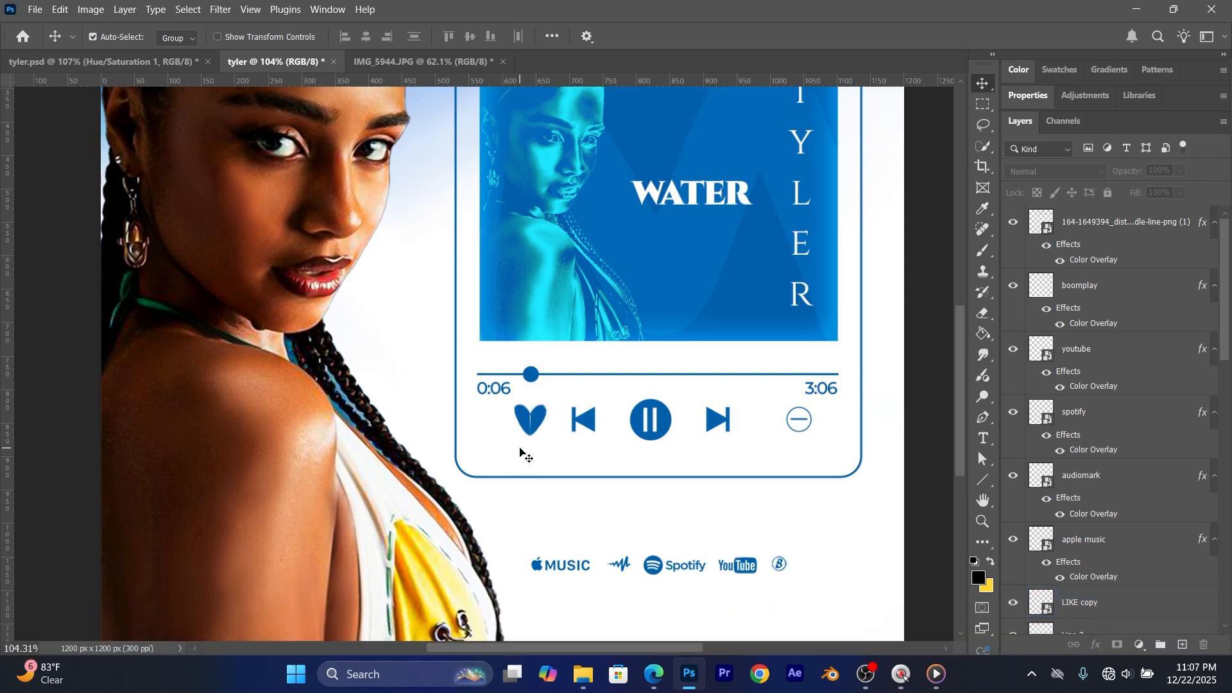